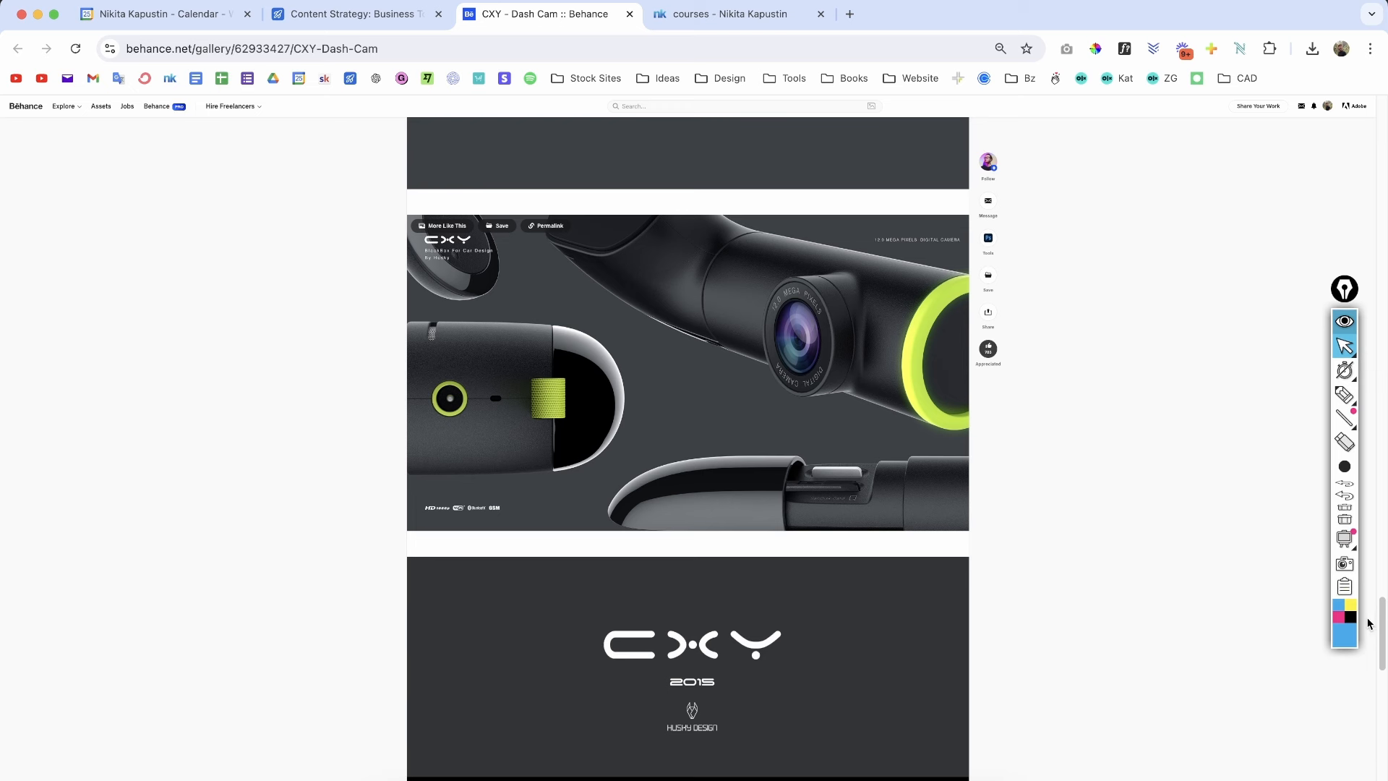
Step: Look over the CXY Dash Cam reference images on Behance, and bring up the courses page with the bundle sale
{"action": "left_click_drag", "start_coordinate": [1382, 638], "coordinate": [1383, 138]}
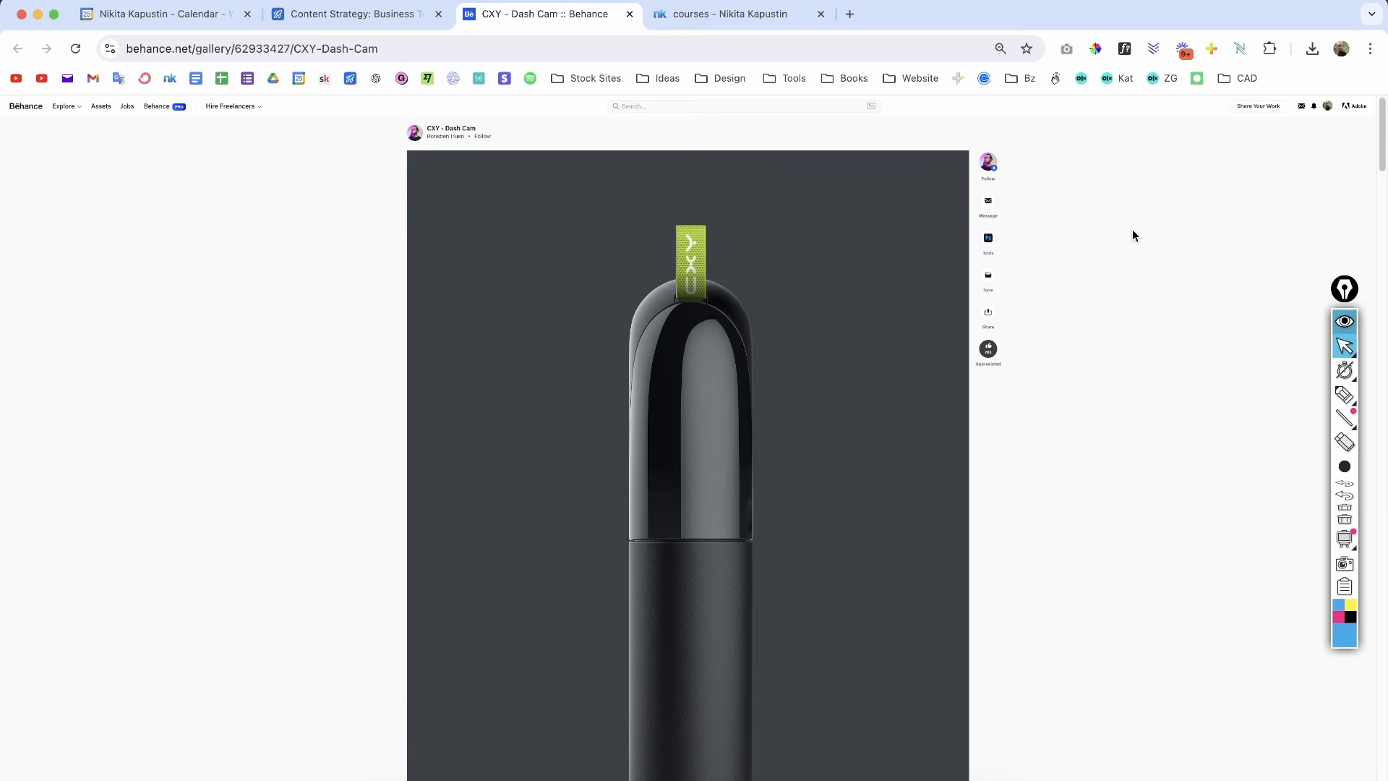
{"action": "left_click", "coordinate": [522, 772]}
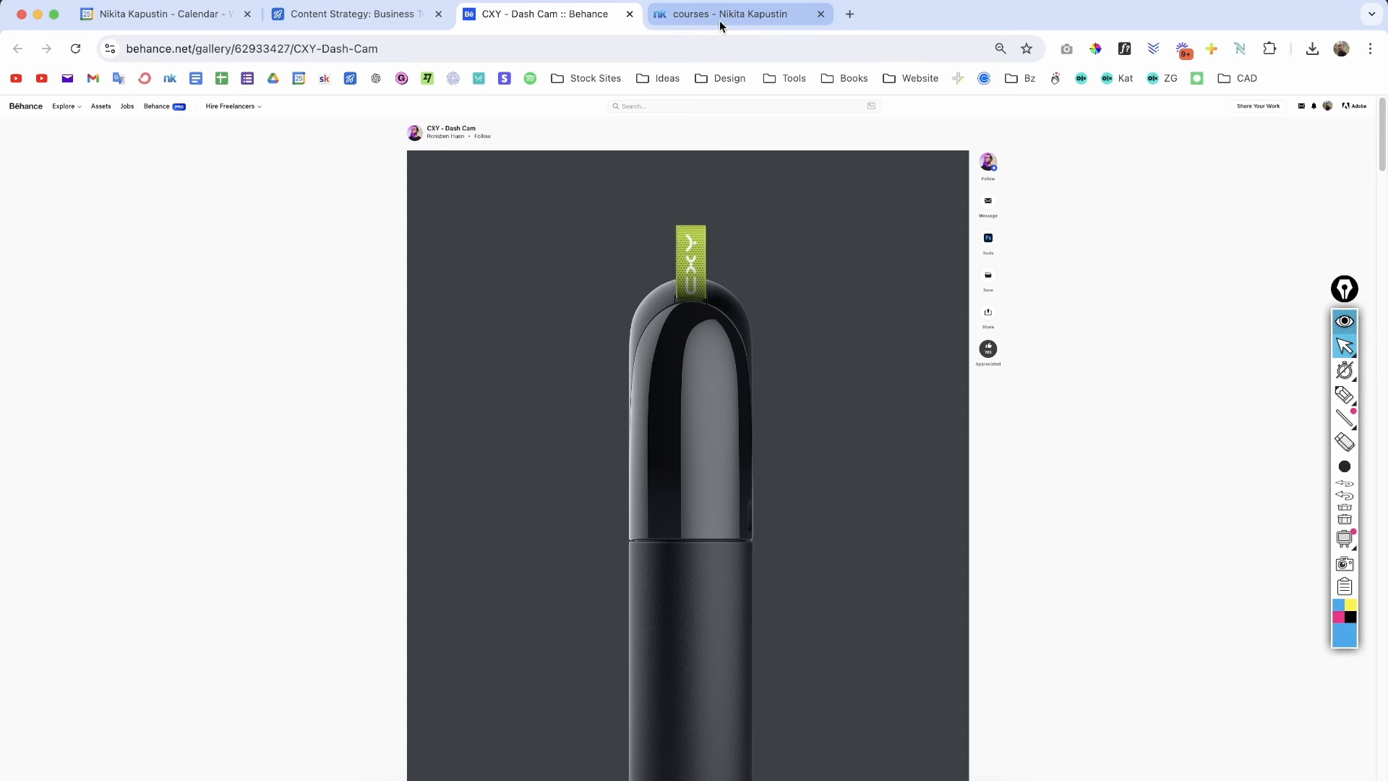
{"action": "left_click", "coordinate": [725, 22]}
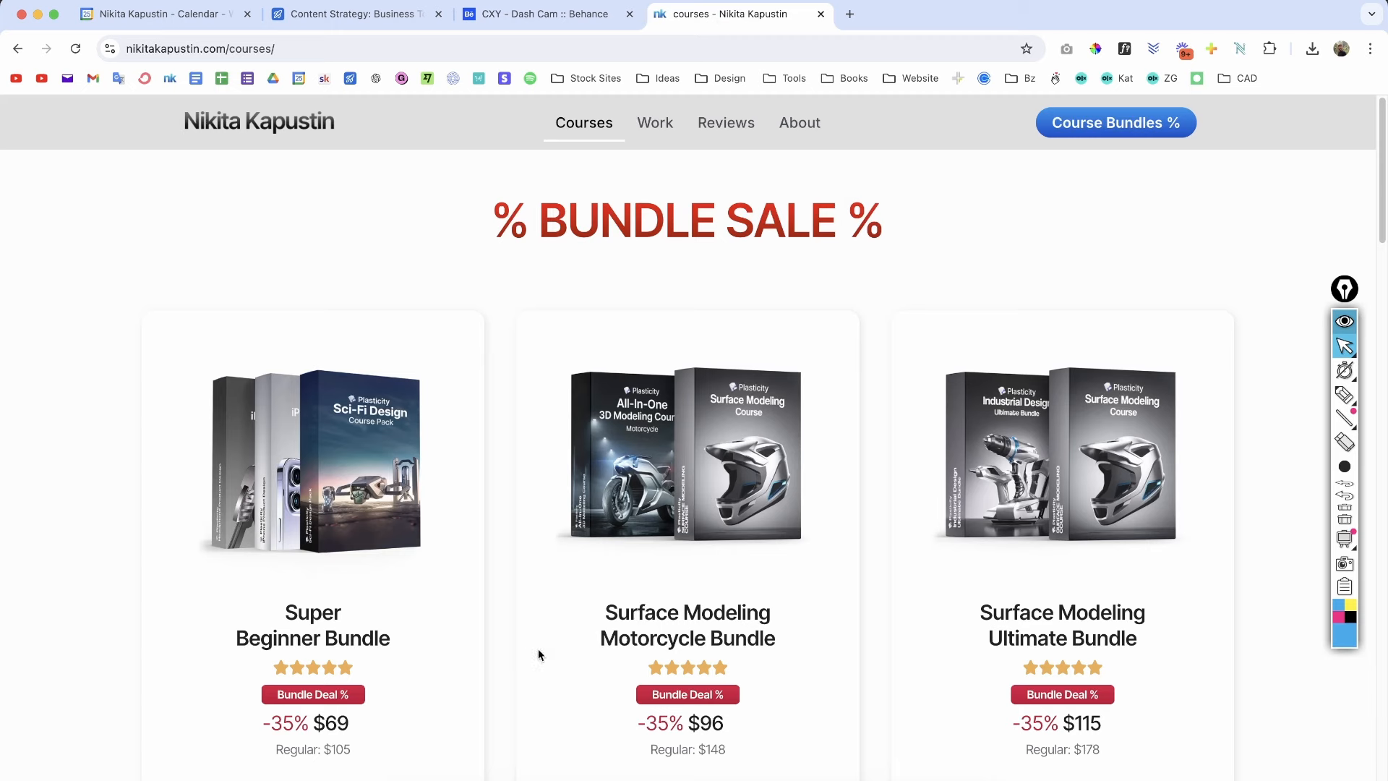
{"action": "mouse_move", "coordinate": [1382, 175]}
{"action": "left_mouse_down"}
{"action": "mouse_move", "coordinate": [1371, 235]}
{"action": "mouse_move", "coordinate": [1363, 171]}
{"action": "left_mouse_up"}
Step: Switch to Photoshop and circle the -50% text and the 50% OFF badge on the banner with the annotation pen
{"action": "left_click", "coordinate": [1337, 403]}
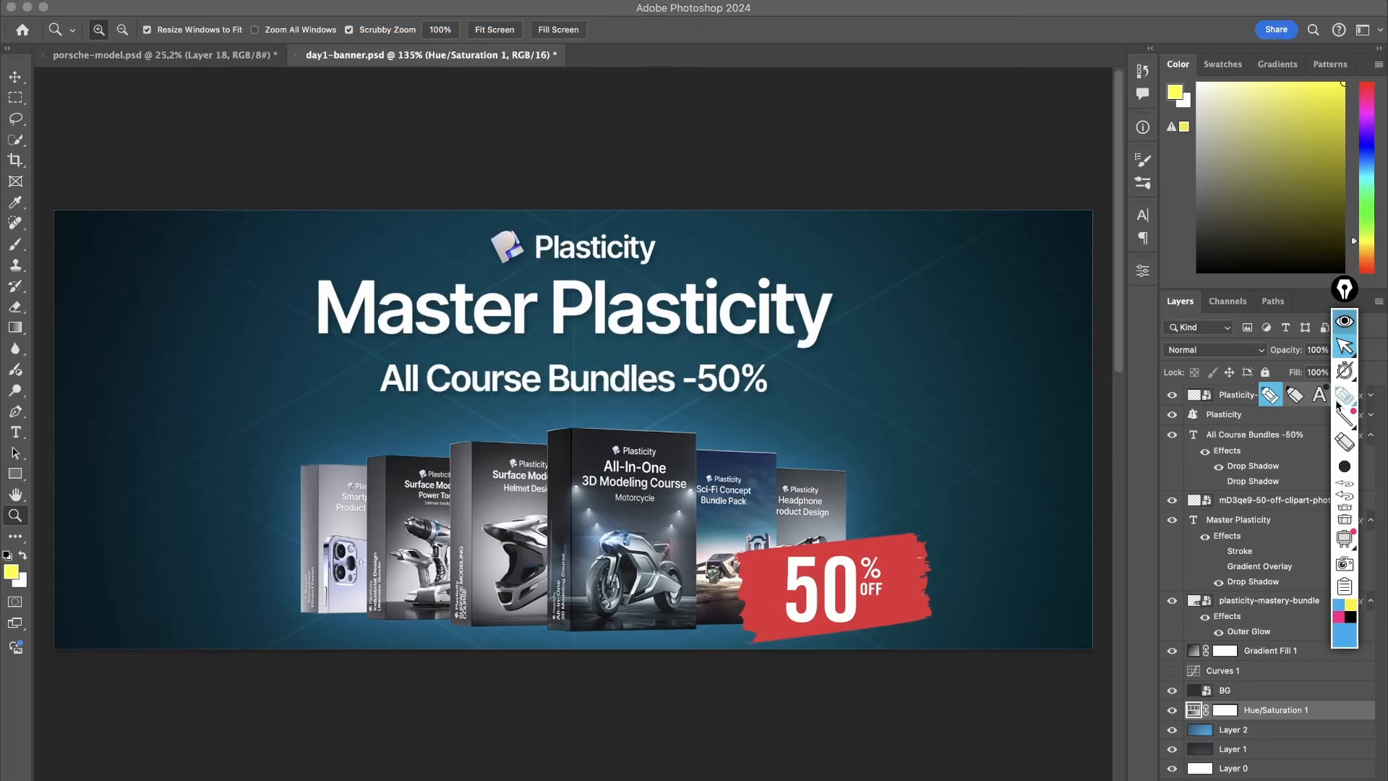
{"action": "mouse_move", "coordinate": [720, 370]}
{"action": "left_mouse_down"}
{"action": "mouse_move", "coordinate": [768, 443]}
{"action": "mouse_move", "coordinate": [722, 431]}
{"action": "left_mouse_up"}
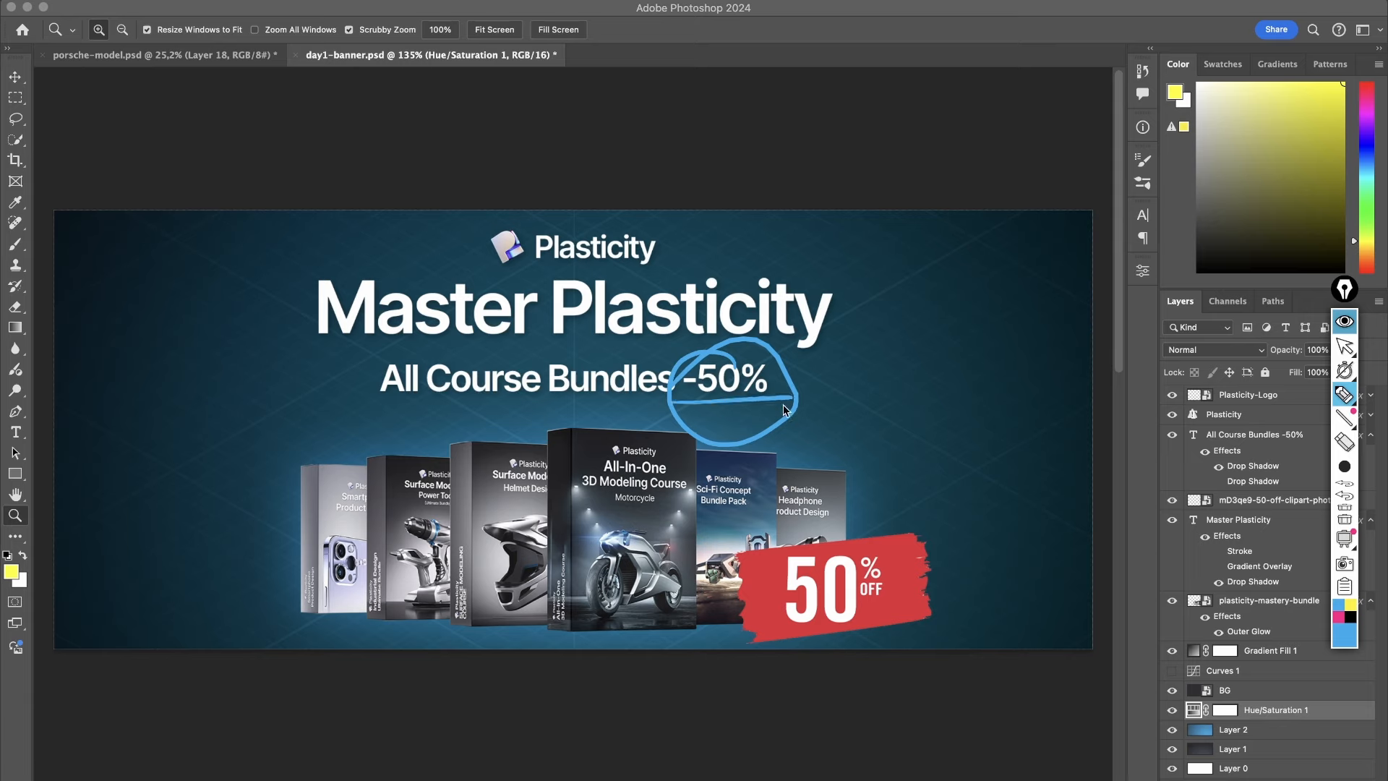
{"action": "left_click_drag", "start_coordinate": [849, 636], "coordinate": [903, 623]}
{"action": "left_click_drag", "start_coordinate": [873, 360], "coordinate": [802, 485]}
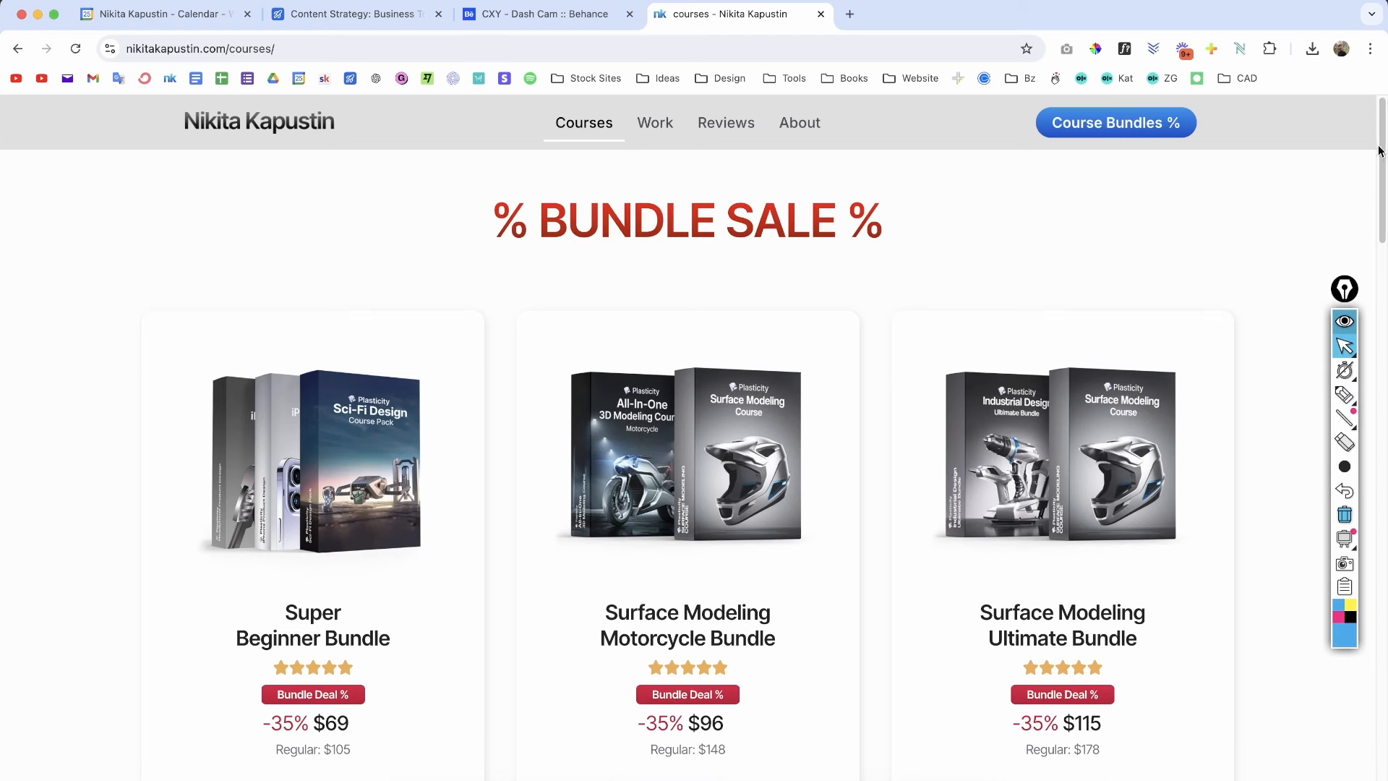
Step: Examine the bundle offers and single courses on the courses page, comparing them with the Photoshop sale banner
{"action": "left_click_drag", "start_coordinate": [1379, 150], "coordinate": [1350, 242]}
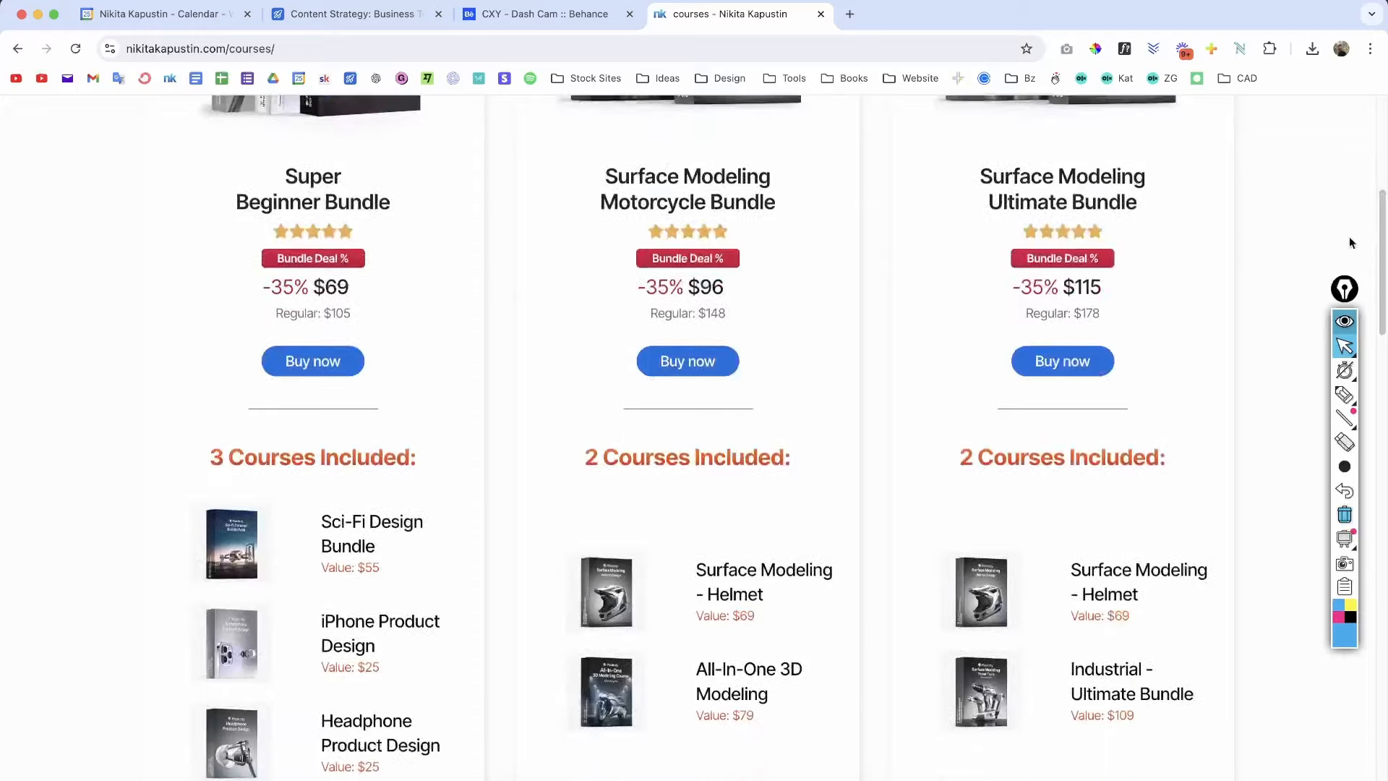
{"action": "key", "text": "super+Tab"}
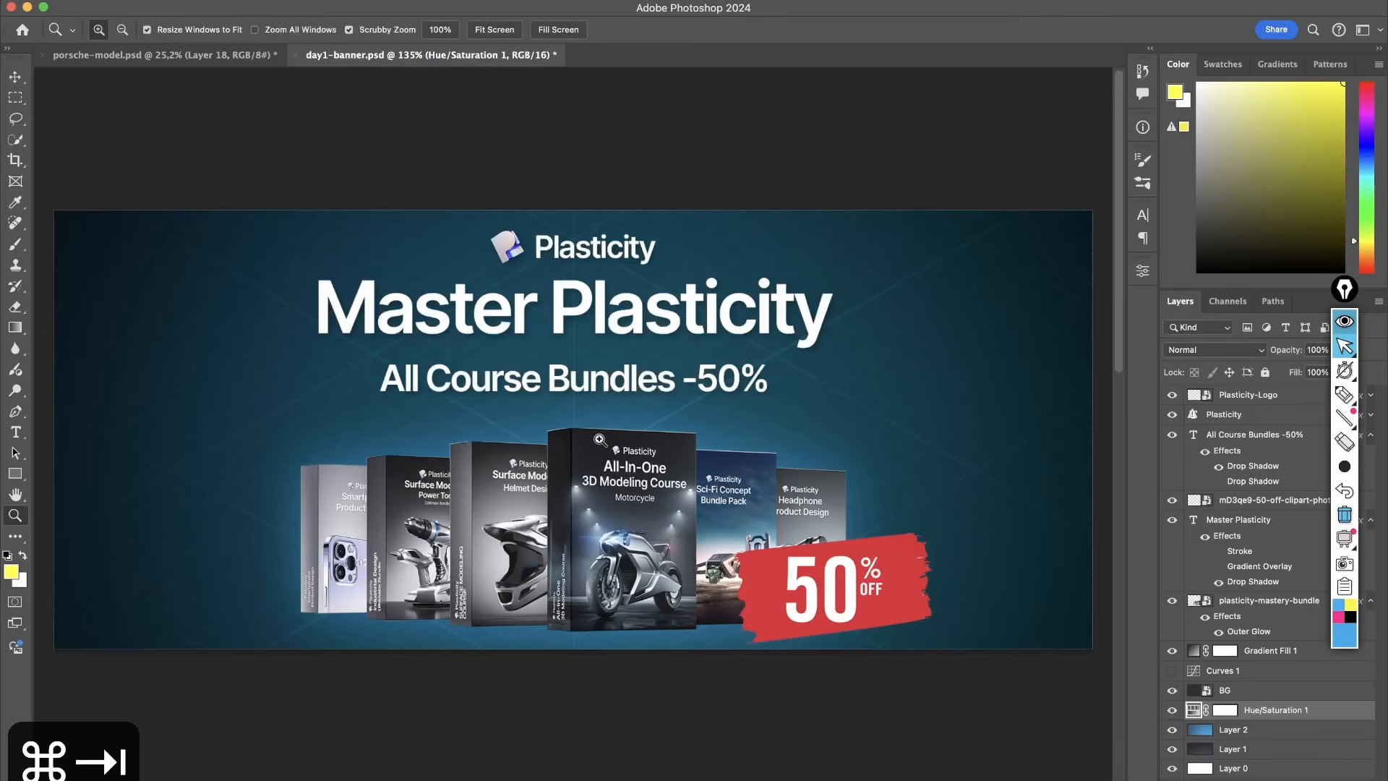
{"action": "left_click_drag", "start_coordinate": [600, 439], "coordinate": [608, 440]}
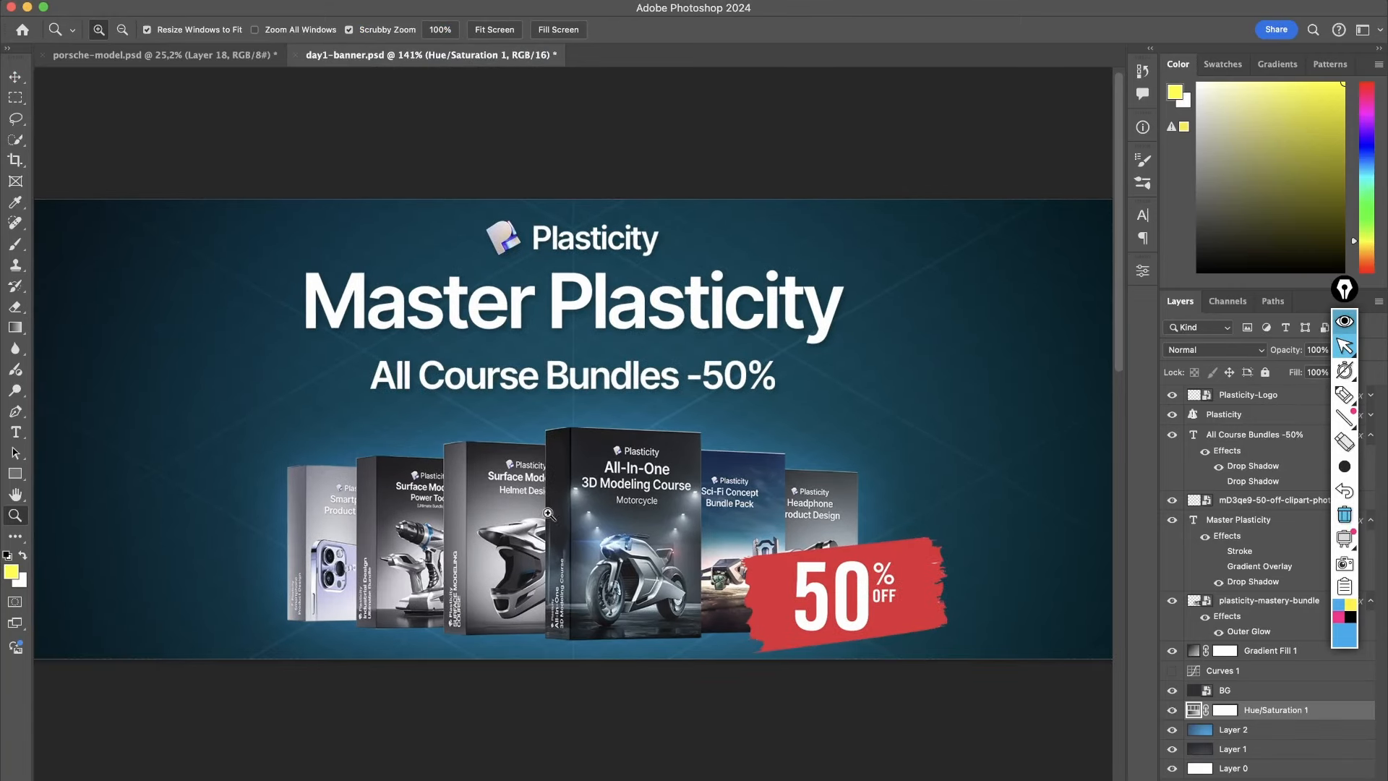
{"action": "scroll", "coordinate": [594, 387], "scroll_direction": "down", "scroll_amount": 1}
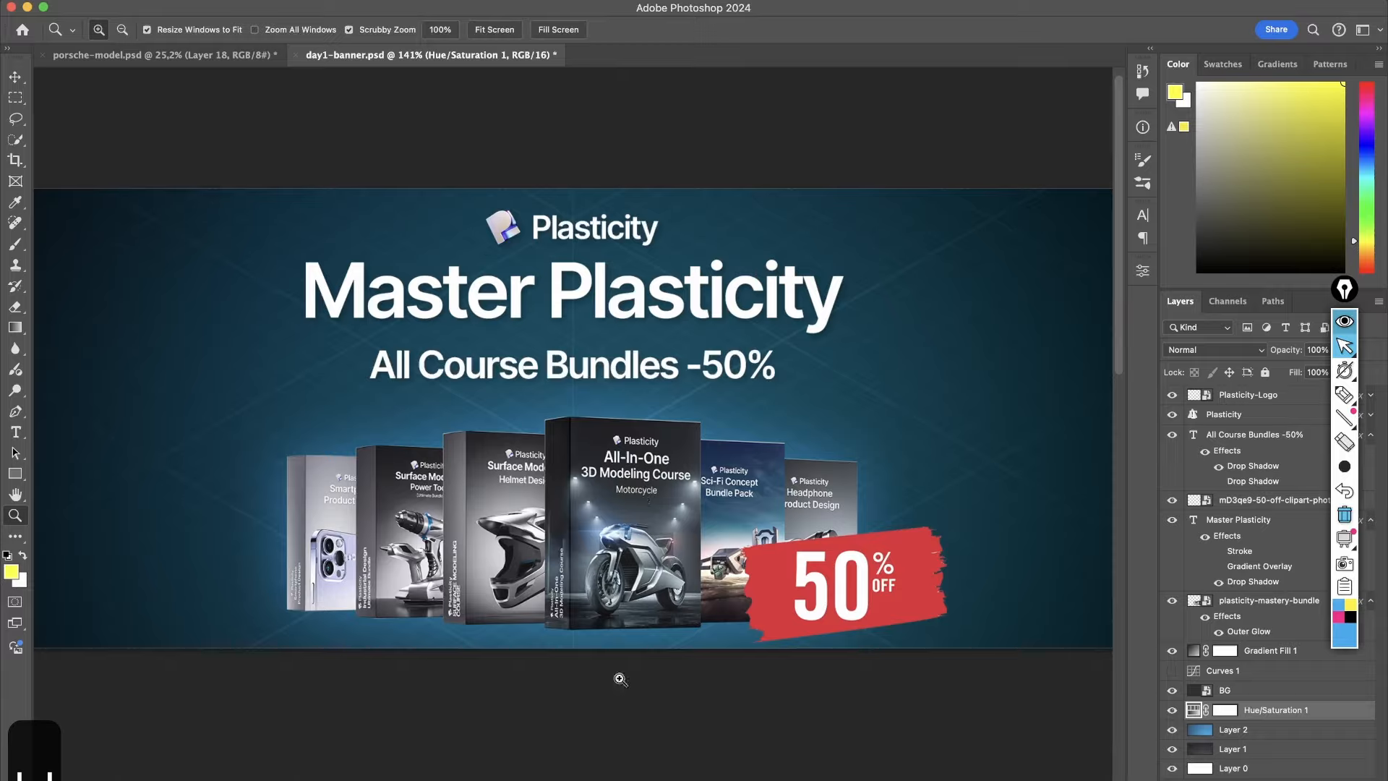
{"action": "key", "text": "super+Tab"}
{"action": "left_click_drag", "start_coordinate": [1381, 256], "coordinate": [1337, 531]}
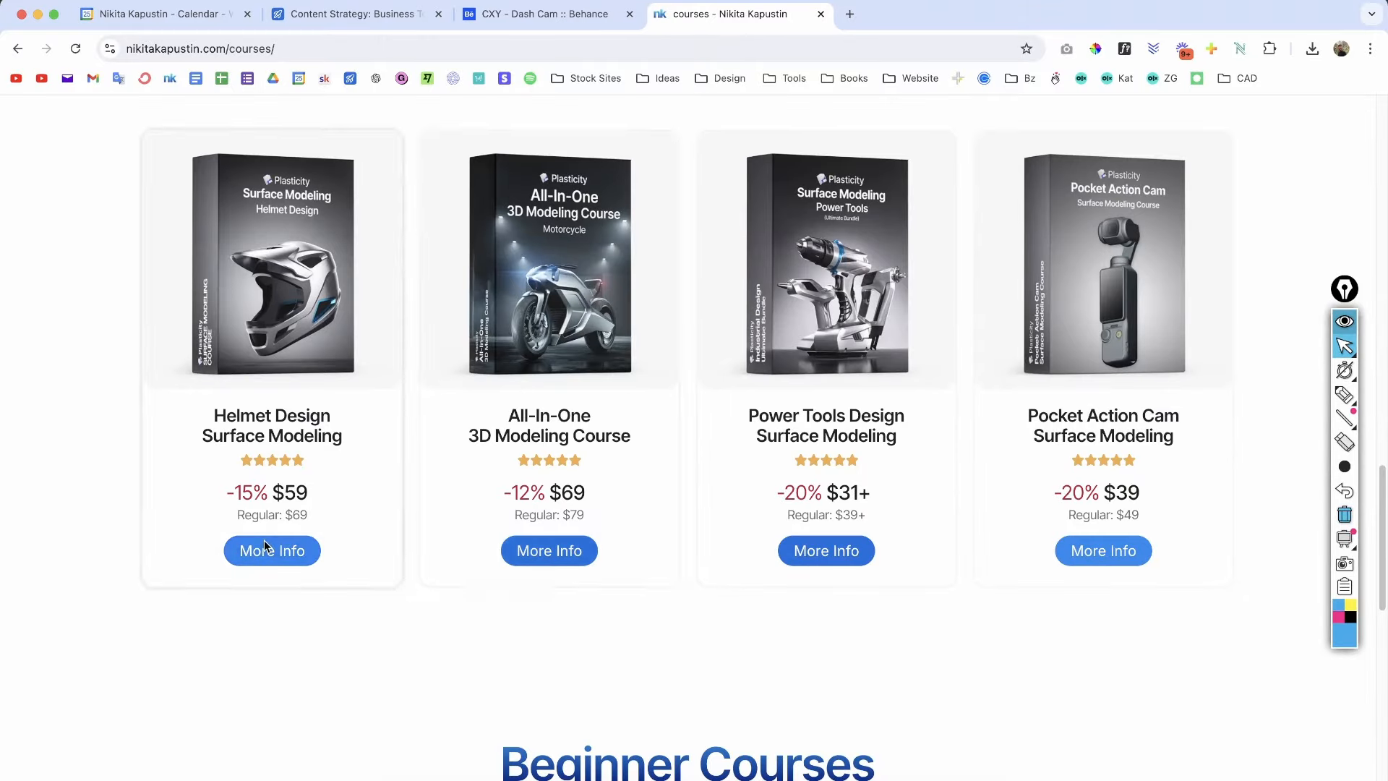
Step: Open the Pocket Action Cam course and look through its benefits, renders and purchase options
{"action": "scroll", "coordinate": [510, 500], "scroll_direction": "down", "scroll_amount": 10}
{"action": "scroll", "coordinate": [616, 511], "scroll_direction": "up", "scroll_amount": 7}
{"action": "left_click", "coordinate": [1131, 369]}
{"action": "scroll", "coordinate": [1362, 428], "scroll_direction": "down", "scroll_amount": 15}
{"action": "scroll", "coordinate": [1362, 427], "scroll_direction": "down", "scroll_amount": 15}
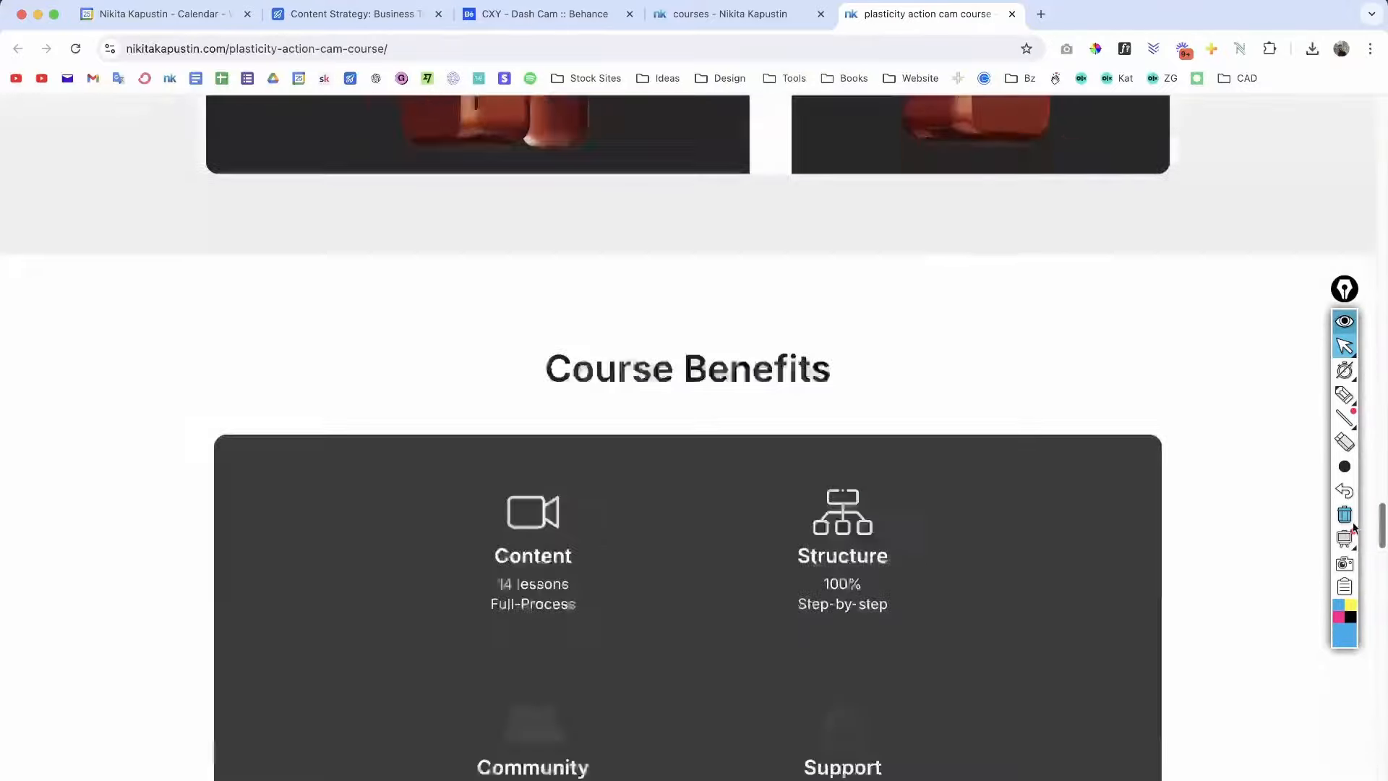
{"action": "left_click_drag", "start_coordinate": [800, 414], "coordinate": [606, 346]}
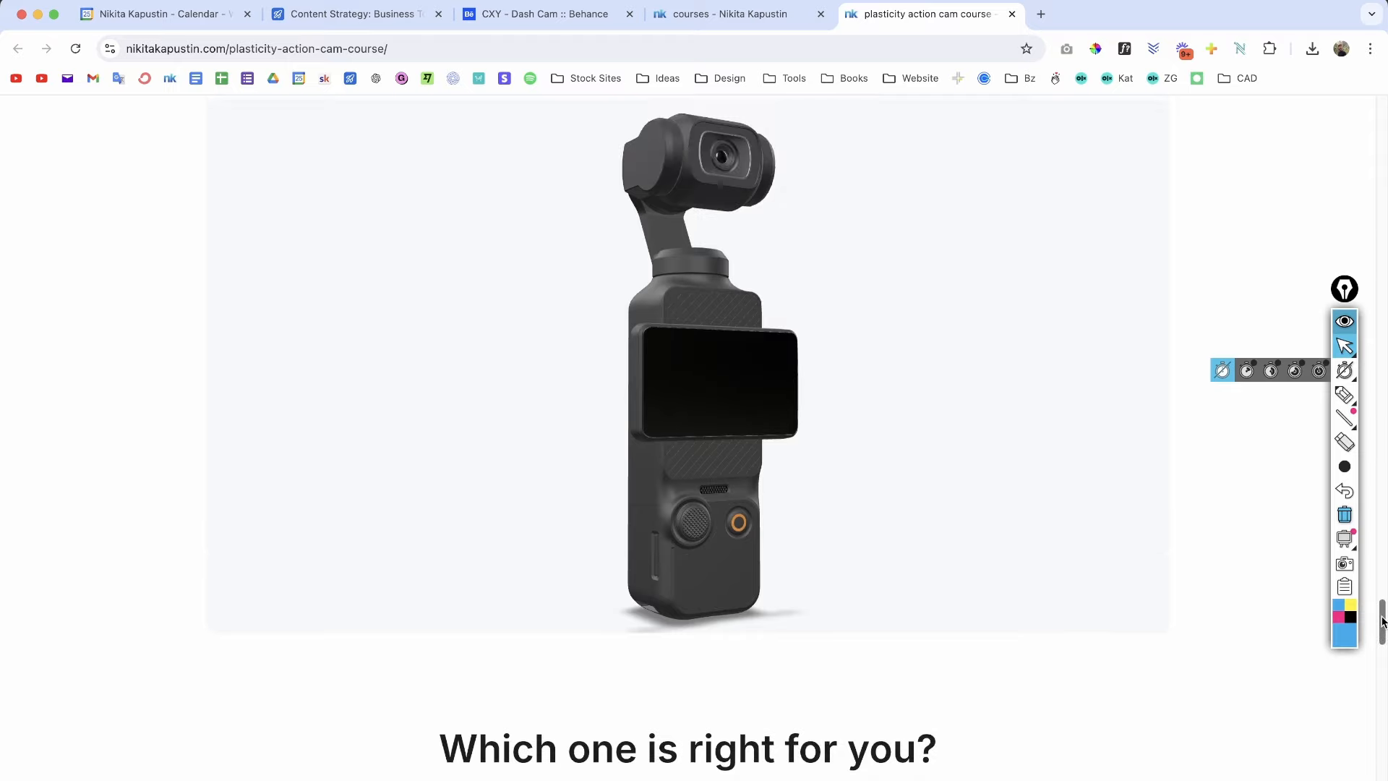
{"action": "scroll", "coordinate": [973, 353], "scroll_direction": "down", "scroll_amount": 10}
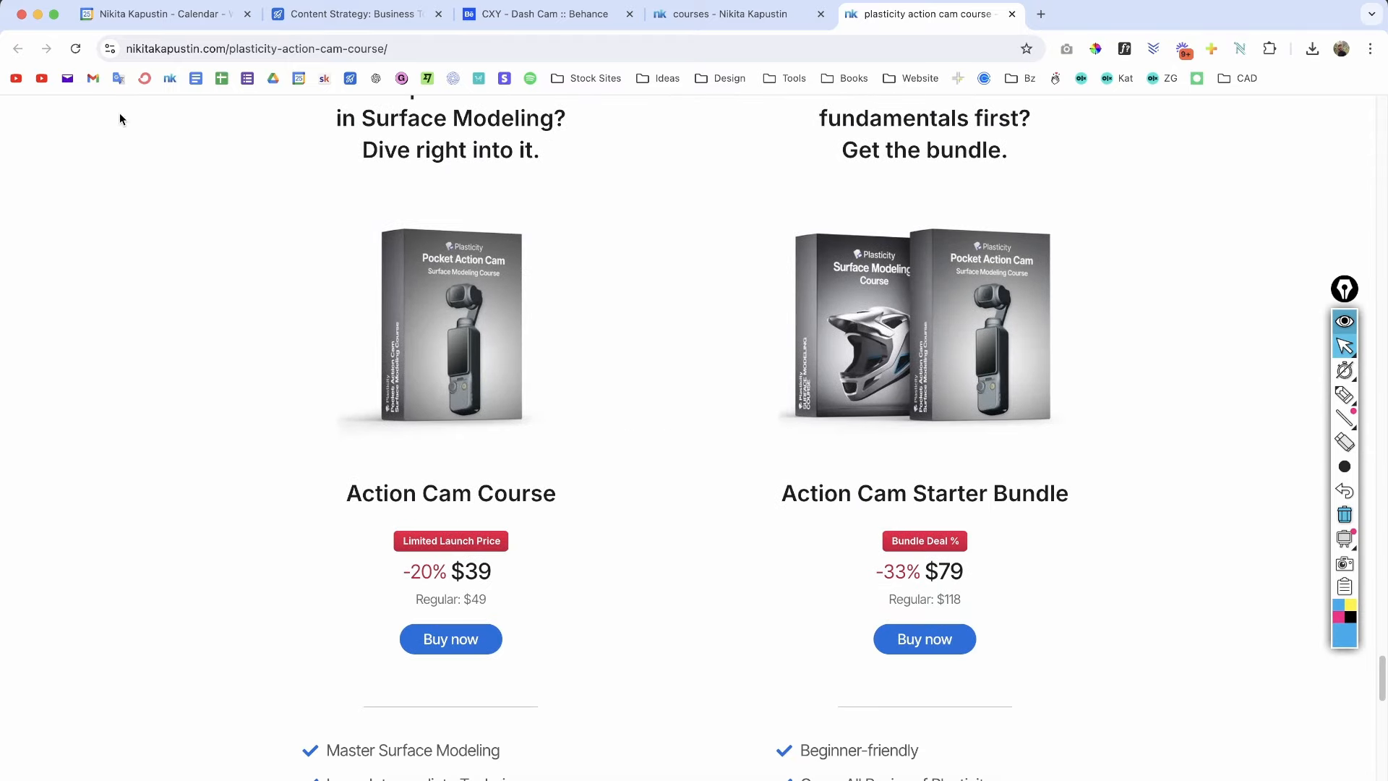
Step: Close the action cam course page and look over the Surface Modeling testimonials on the Reviews page
{"action": "key", "text": "super+w"}
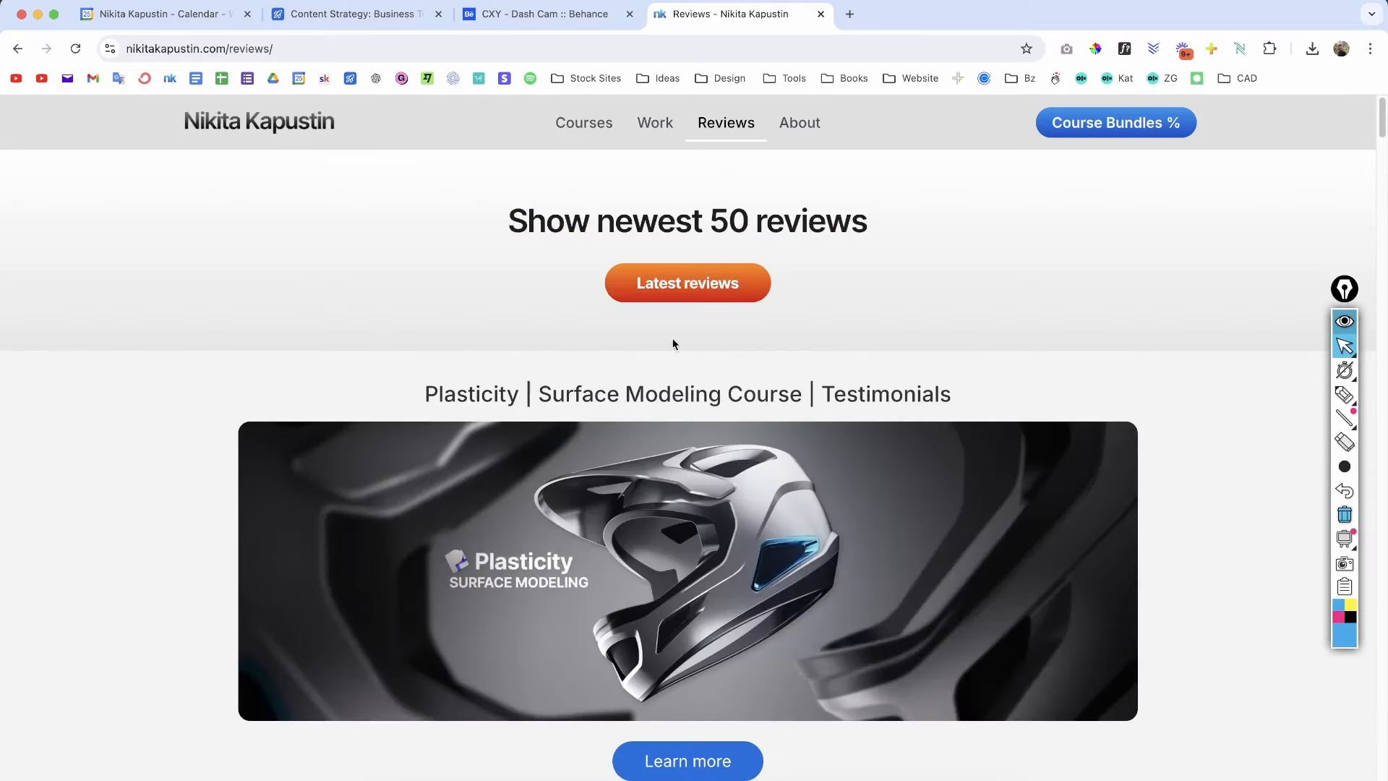
{"action": "scroll", "coordinate": [791, 506], "scroll_direction": "down", "scroll_amount": 4}
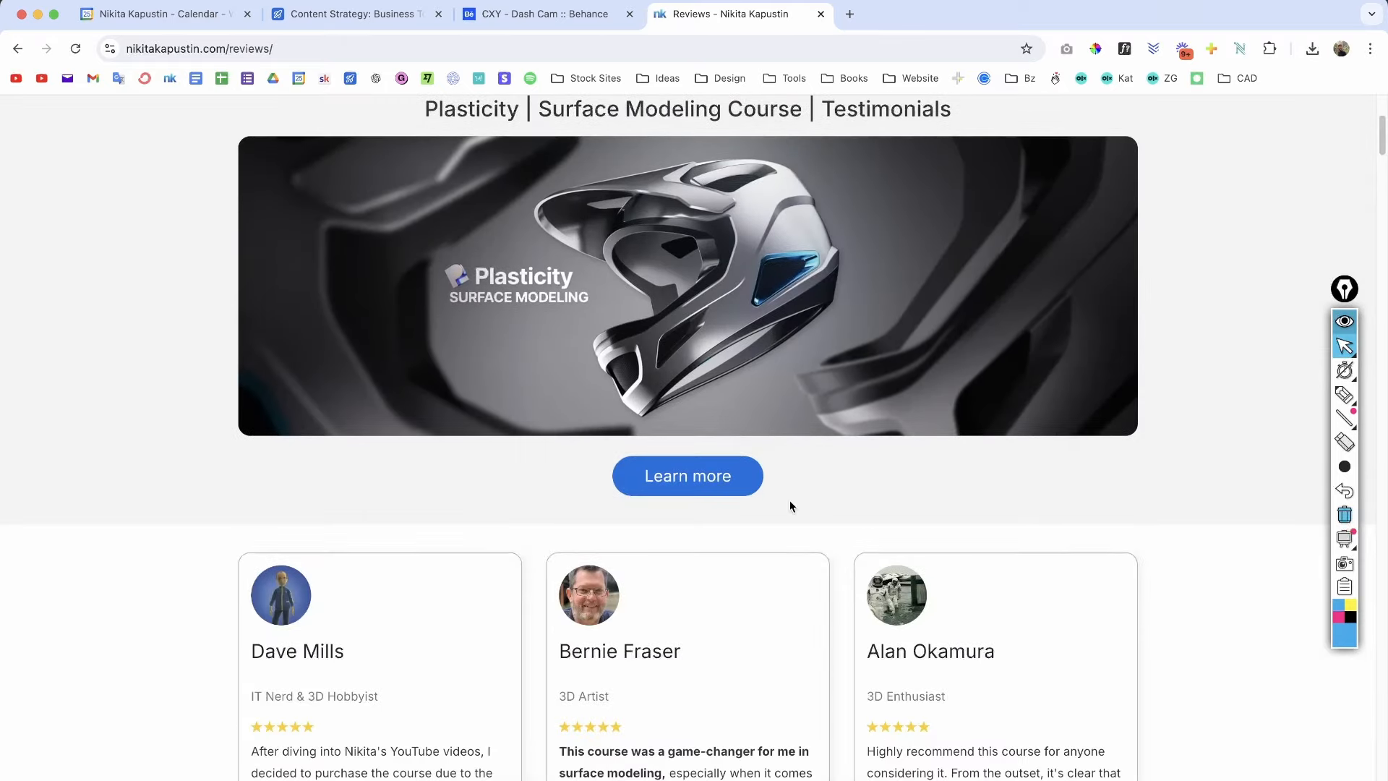
{"action": "mouse_move", "coordinate": [1376, 141]}
{"action": "left_mouse_down"}
{"action": "mouse_move", "coordinate": [1371, 302]}
{"action": "mouse_move", "coordinate": [1373, 119]}
{"action": "left_mouse_up"}
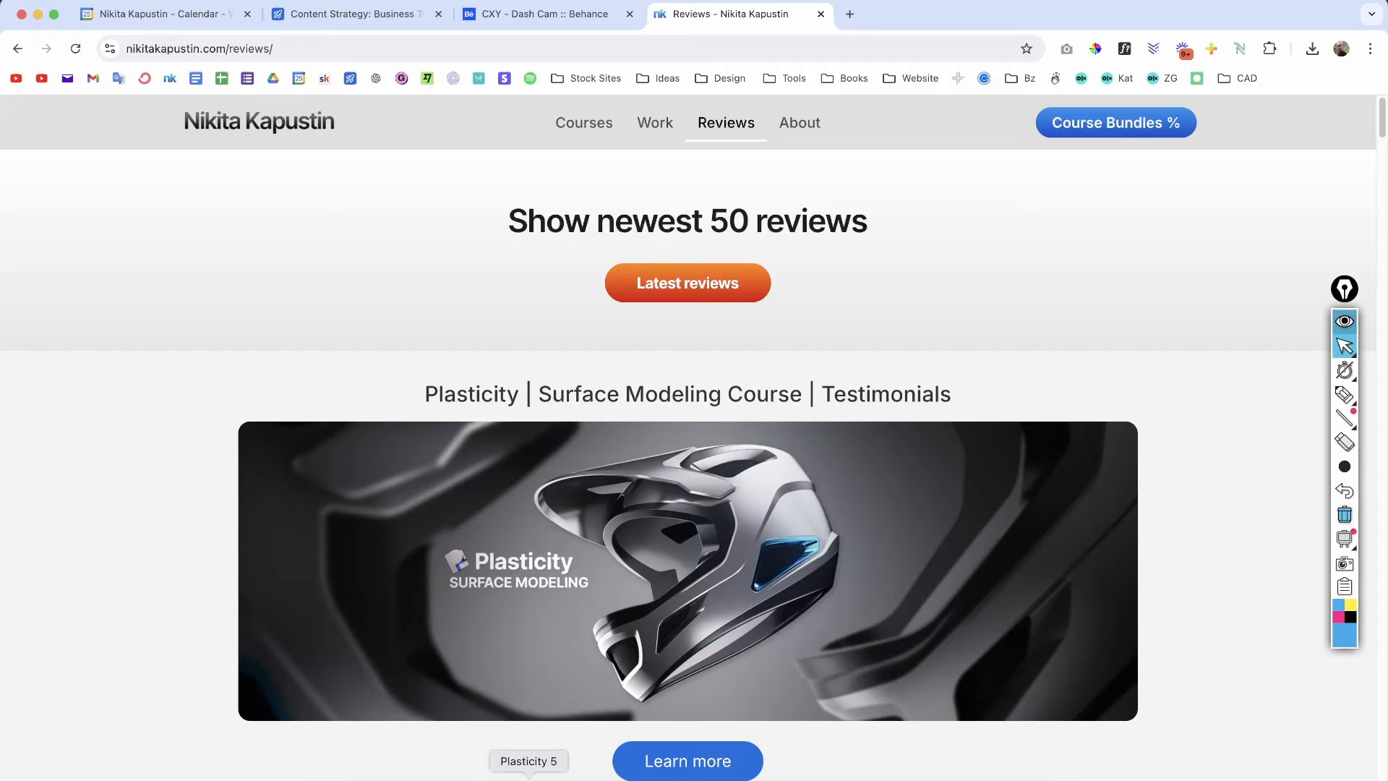
Step: Switch to Plasticity and open the dash cam side-view image 6fca9b62933427 from the Desktop as a reference in the front view
{"action": "left_click", "coordinate": [528, 777]}
{"action": "left_click", "coordinate": [1192, 83]}
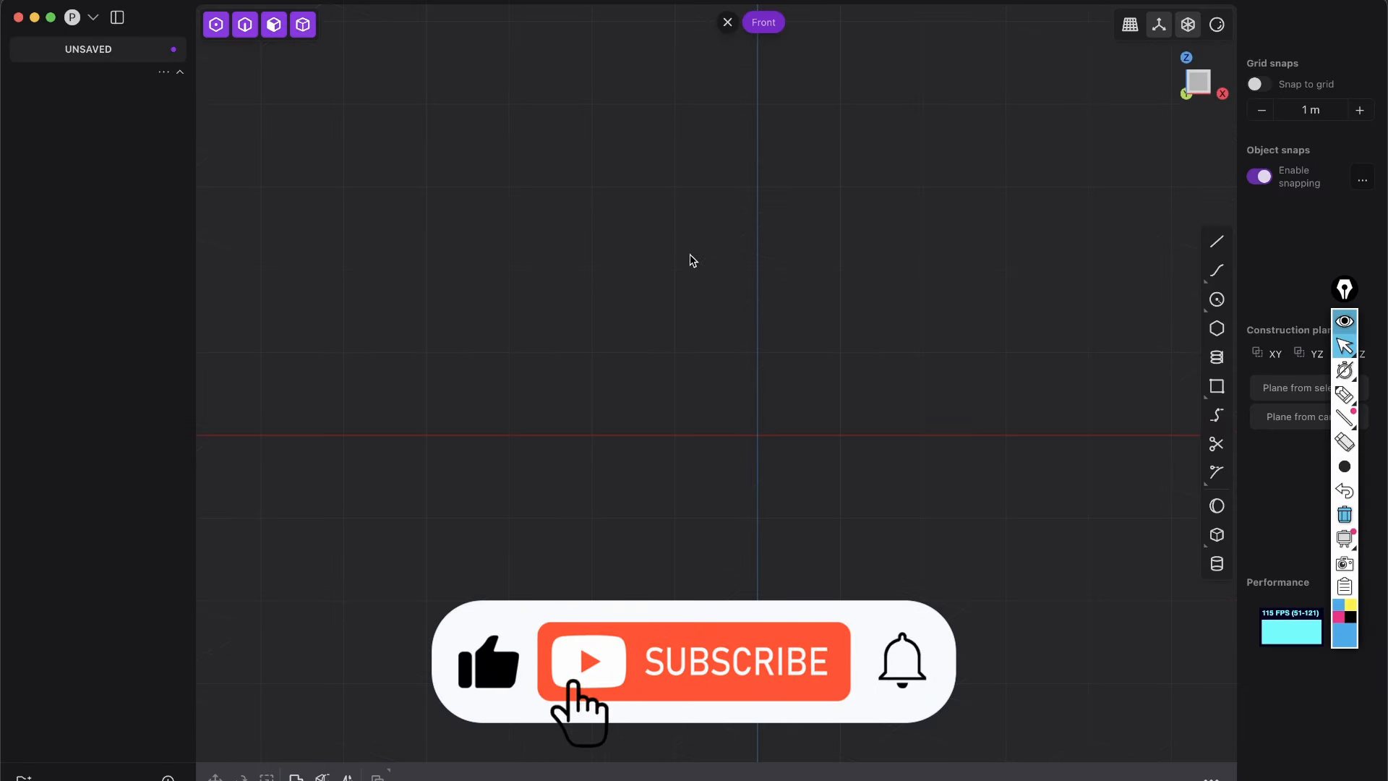
{"action": "left_click", "coordinate": [92, 16]}
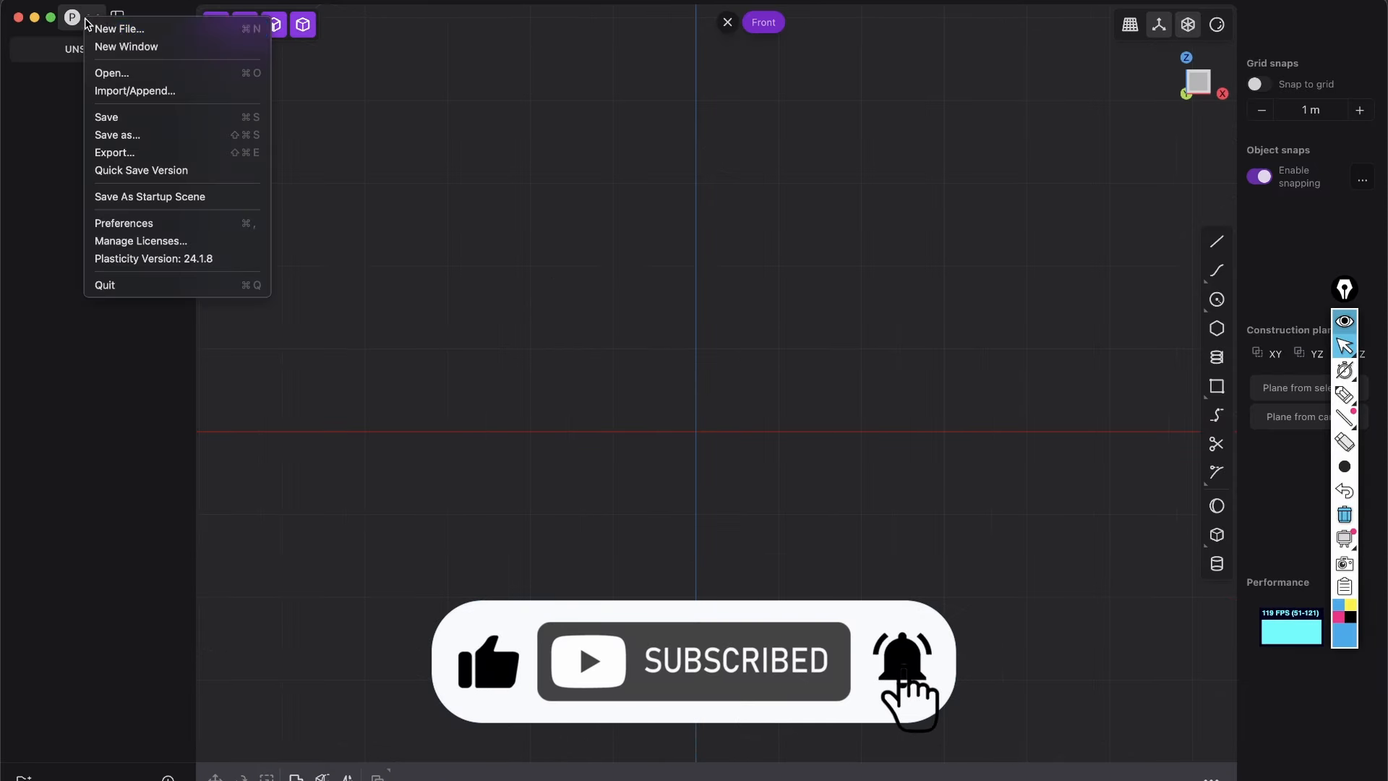
{"action": "left_click", "coordinate": [131, 75]}
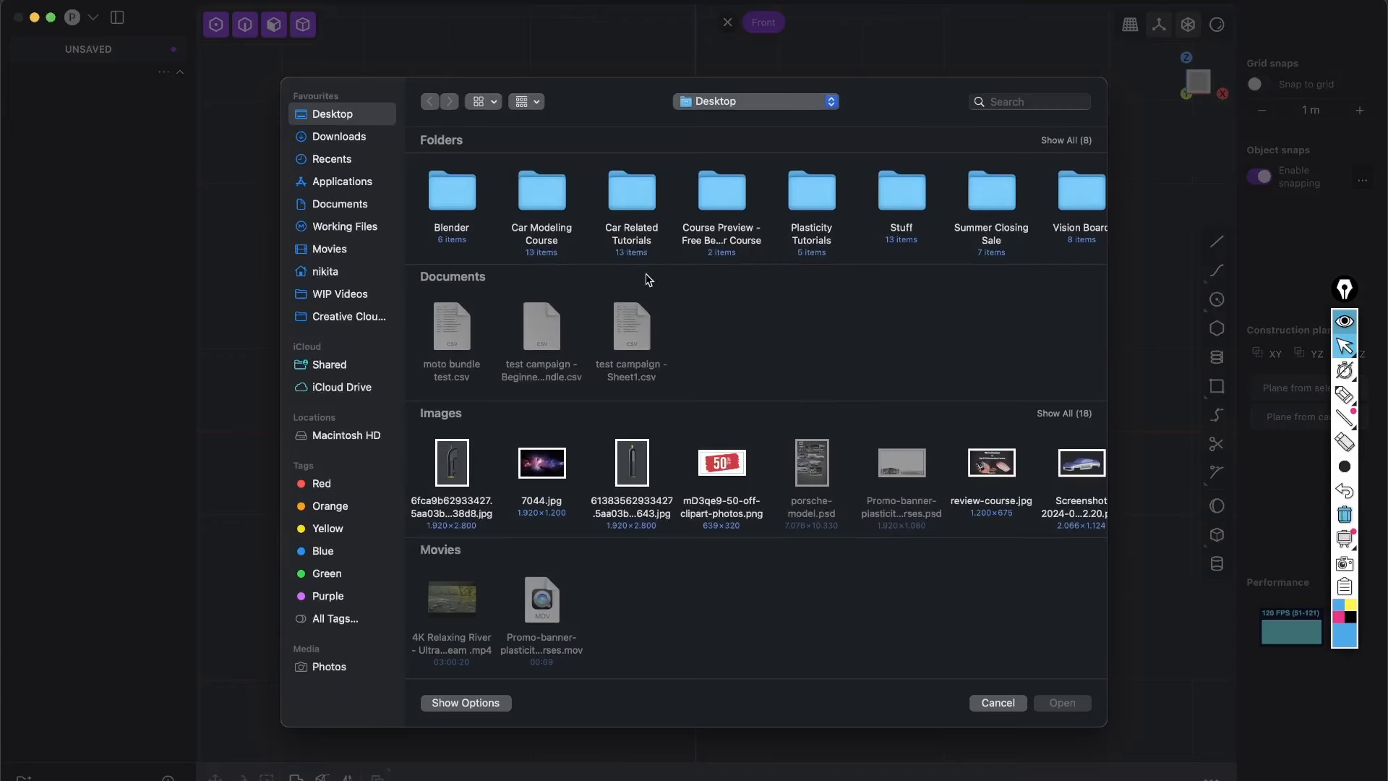
{"action": "double_click", "coordinate": [452, 467]}
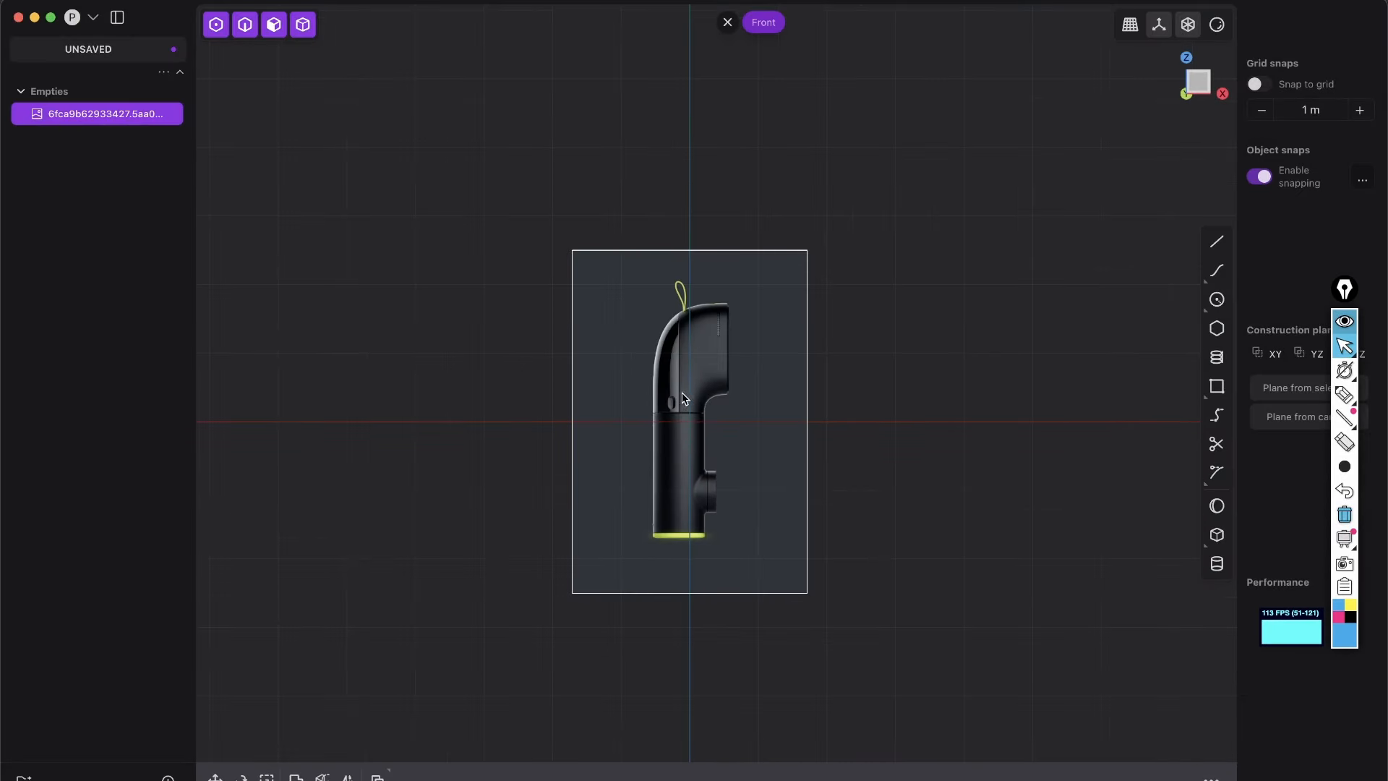
Step: Scale the reference image uniformly by about 1.96
{"action": "key", "text": "s"}
{"action": "key", "text": "s"}
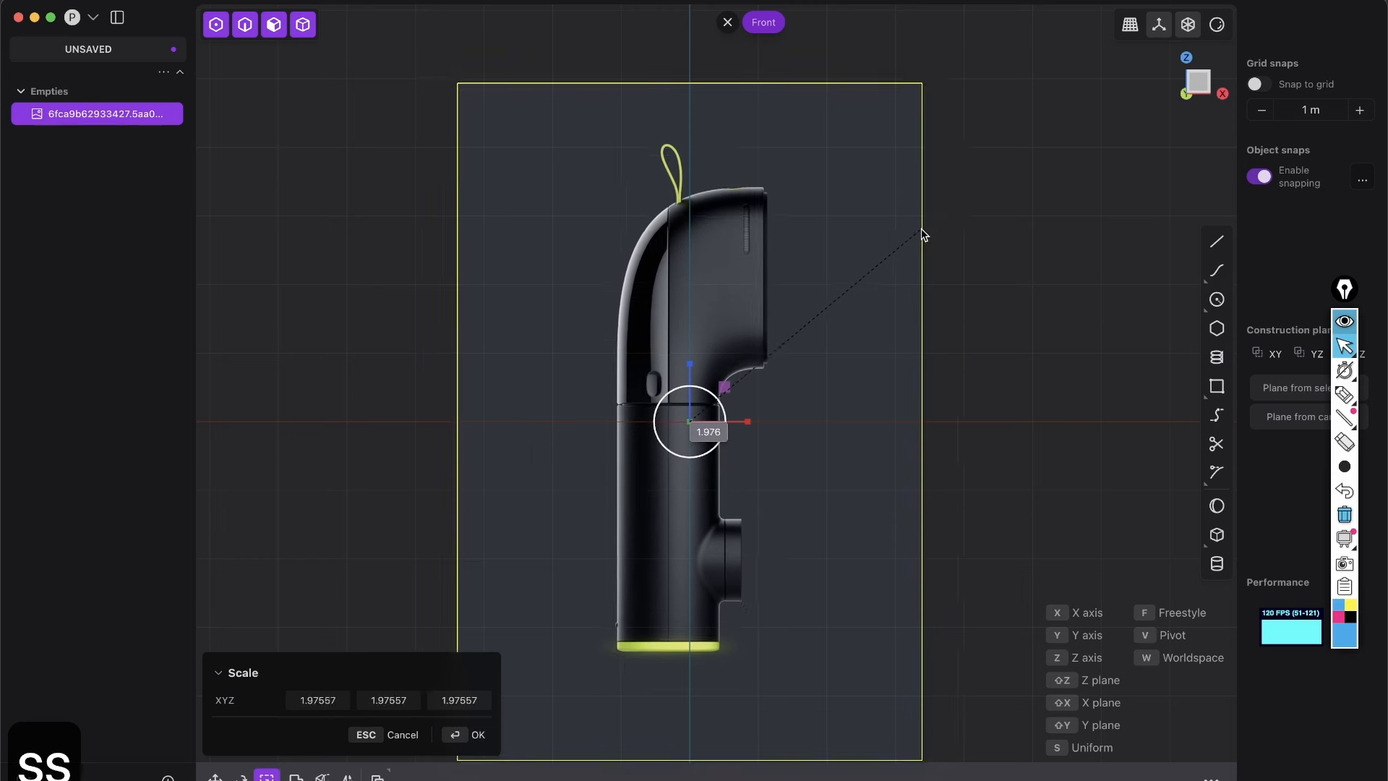
{"action": "middle_click_drag", "start_coordinate": [787, 313], "coordinate": [661, 402]}
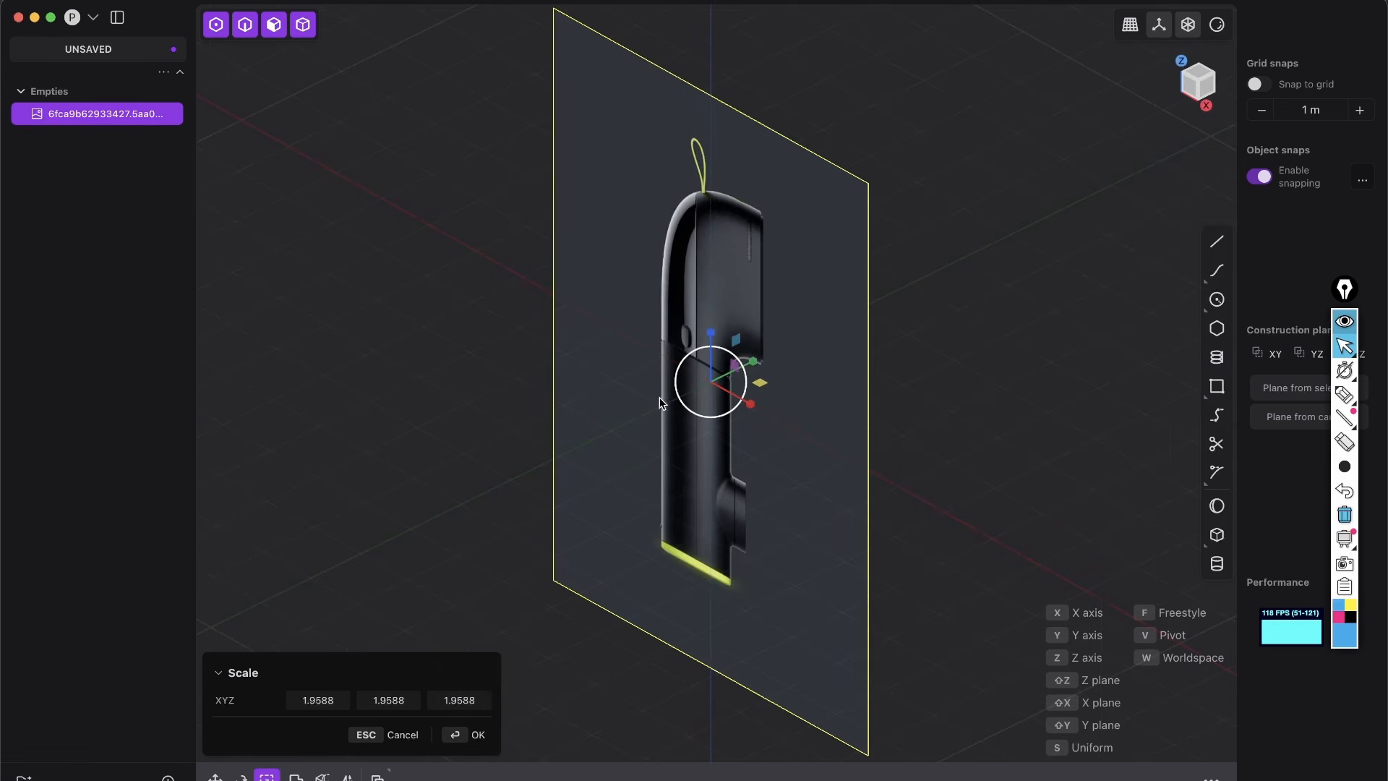
{"action": "left_click", "coordinate": [659, 404]}
{"action": "middle_click_drag", "start_coordinate": [572, 439], "coordinate": [477, 539], "text": "shift"}
{"action": "key", "text": "s"}
{"action": "key", "text": "s"}
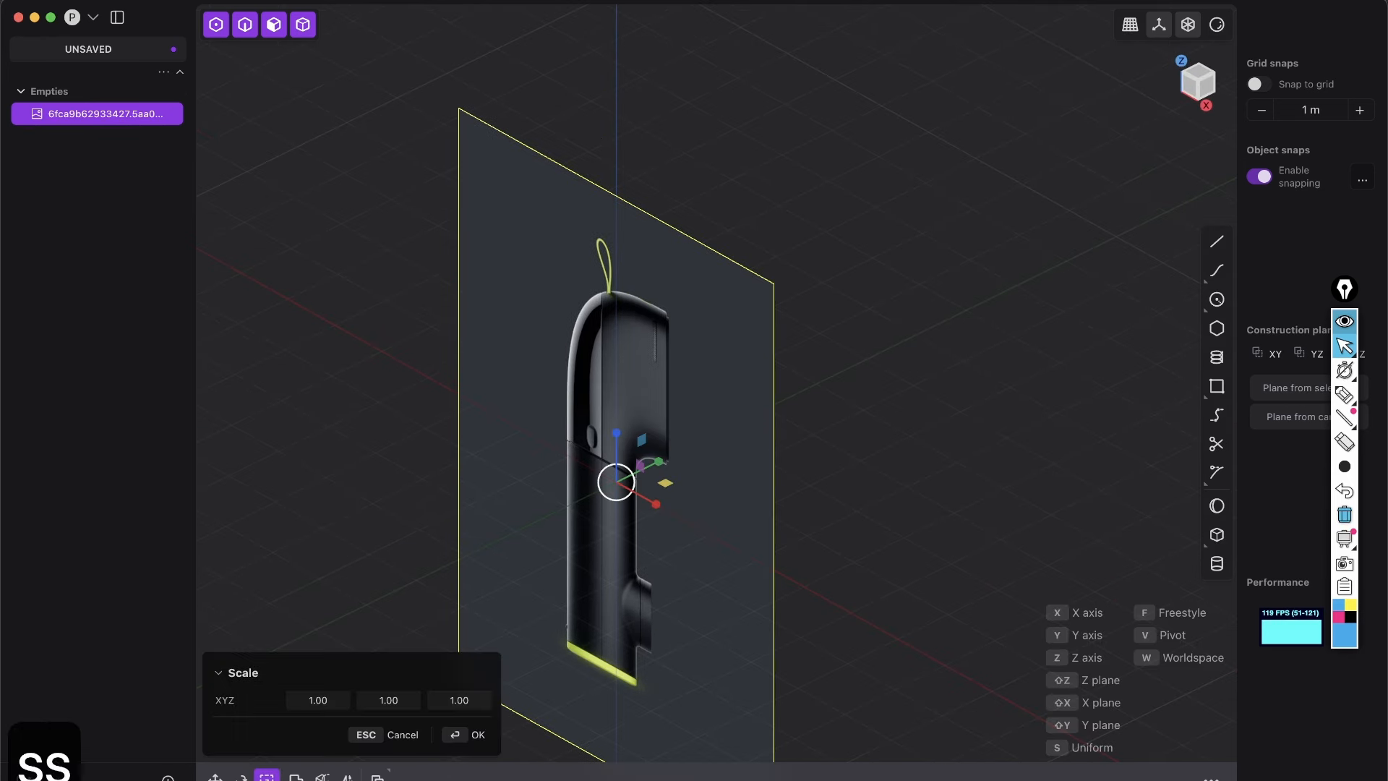
Step: Move the reference image back along the Y axis by about 6.51 m
{"action": "key", "text": "g"}
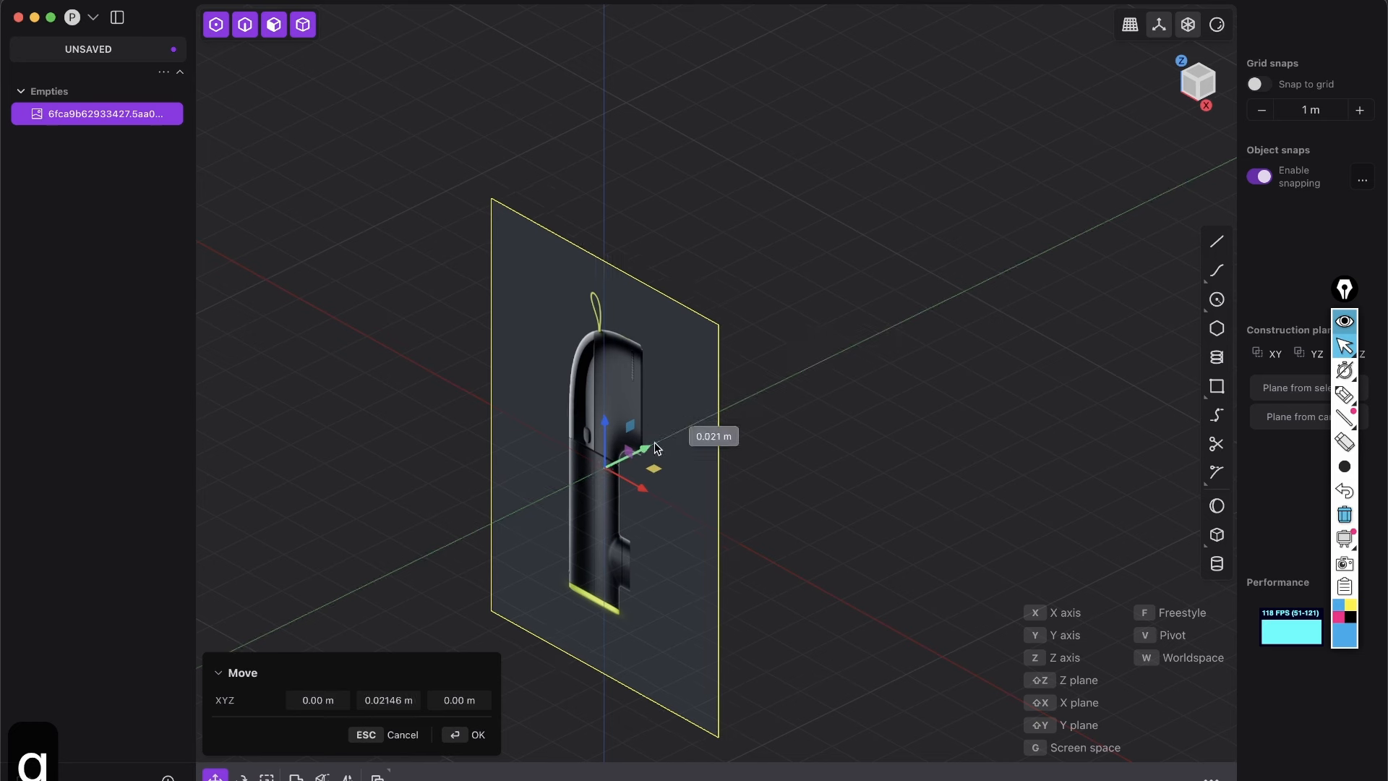
{"action": "left_click_drag", "start_coordinate": [795, 360], "coordinate": [874, 322]}
{"action": "mouse_move", "coordinate": [755, 442]}
{"action": "middle_mouse_down"}
{"action": "mouse_move", "coordinate": [842, 380]}
{"action": "mouse_move", "coordinate": [769, 425]}
{"action": "middle_mouse_up"}
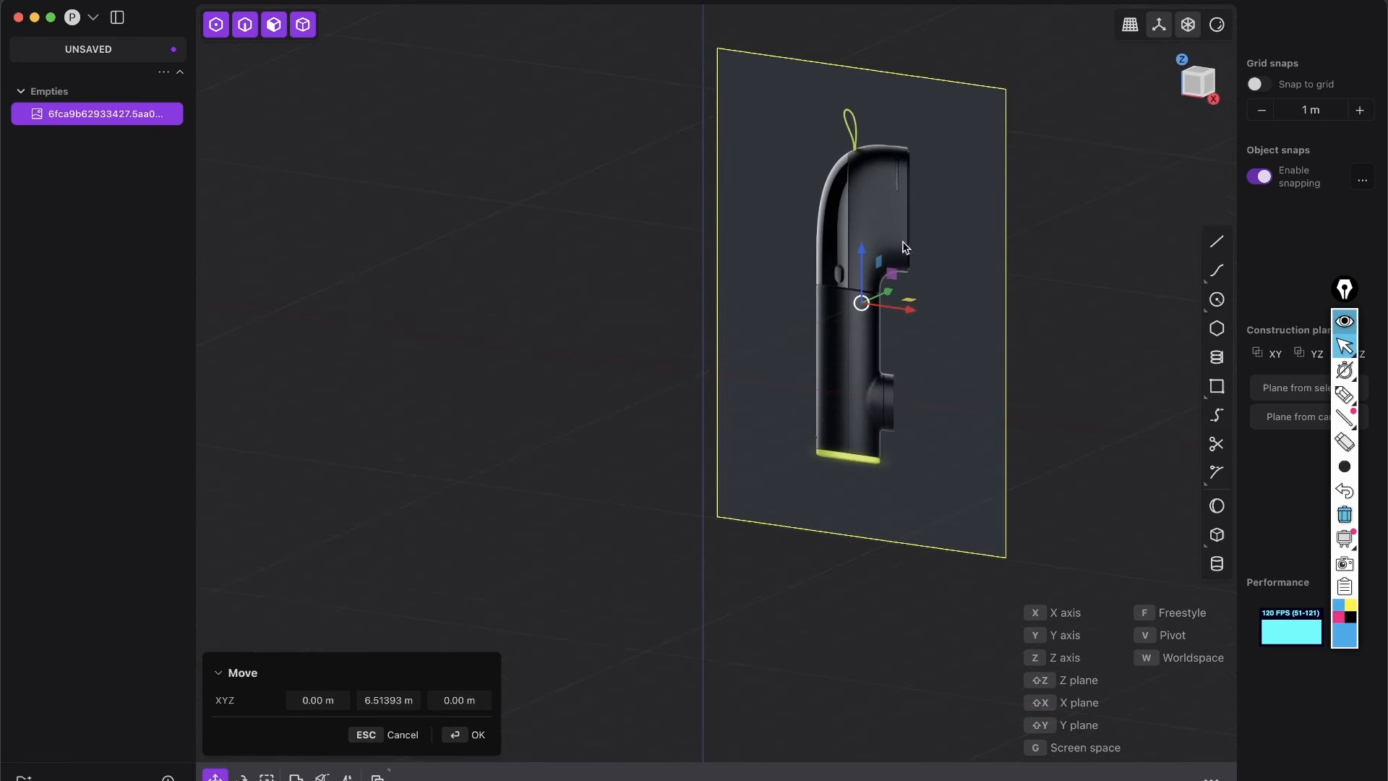
Step: Align the reference image in front view so the device's base sits on the X axis and its body is centred on the Z axis
{"action": "left_click", "coordinate": [1199, 86]}
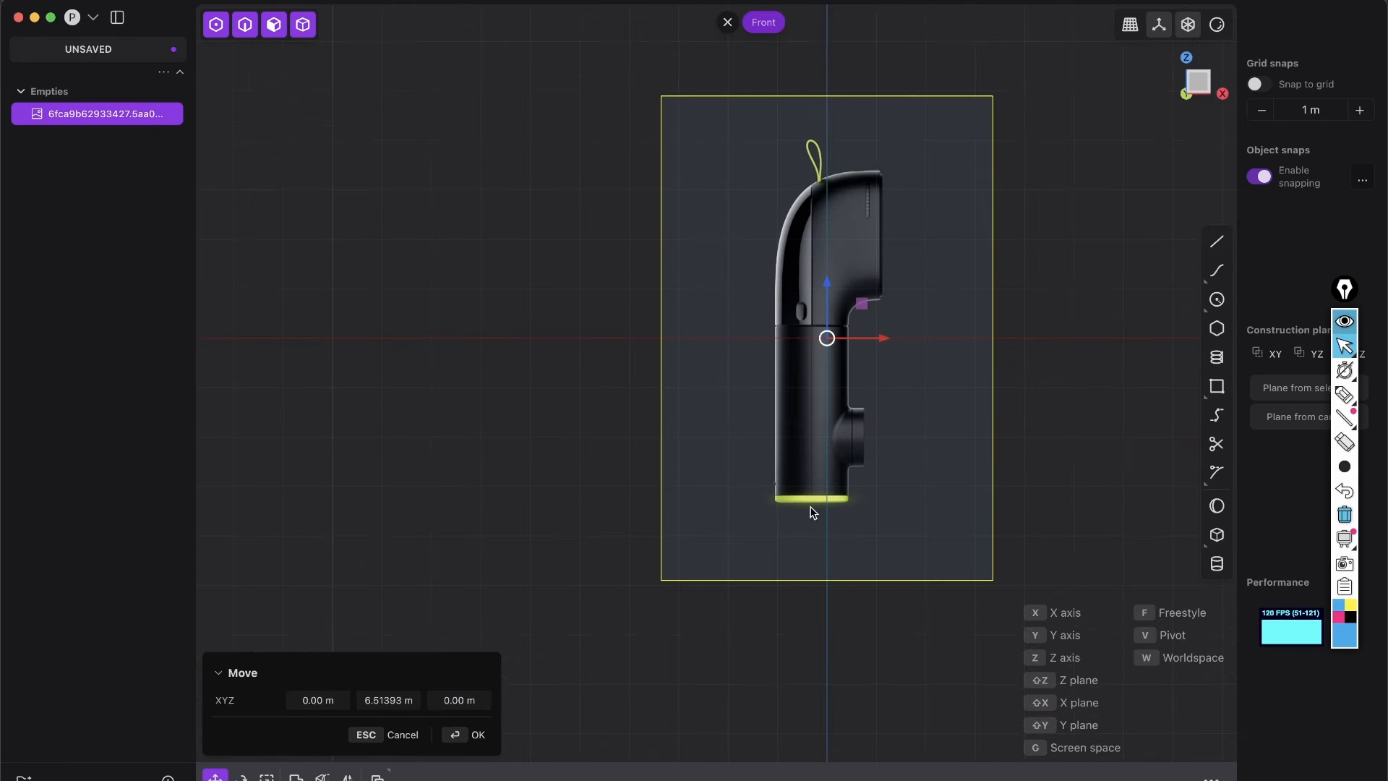
{"action": "middle_click_drag", "start_coordinate": [814, 504], "coordinate": [695, 528], "text": "shift"}
{"action": "left_click_drag", "start_coordinate": [705, 297], "coordinate": [704, 134]}
{"action": "scroll", "coordinate": [709, 349], "scroll_direction": "up", "scroll_amount": 4}
{"action": "middle_click_drag", "start_coordinate": [709, 348], "coordinate": [674, 494], "text": "shift"}
{"action": "left_click_drag", "start_coordinate": [672, 233], "coordinate": [751, 301]}
{"action": "key", "text": "Return"}
{"action": "scroll", "coordinate": [752, 235], "scroll_direction": "down", "scroll_amount": 4}
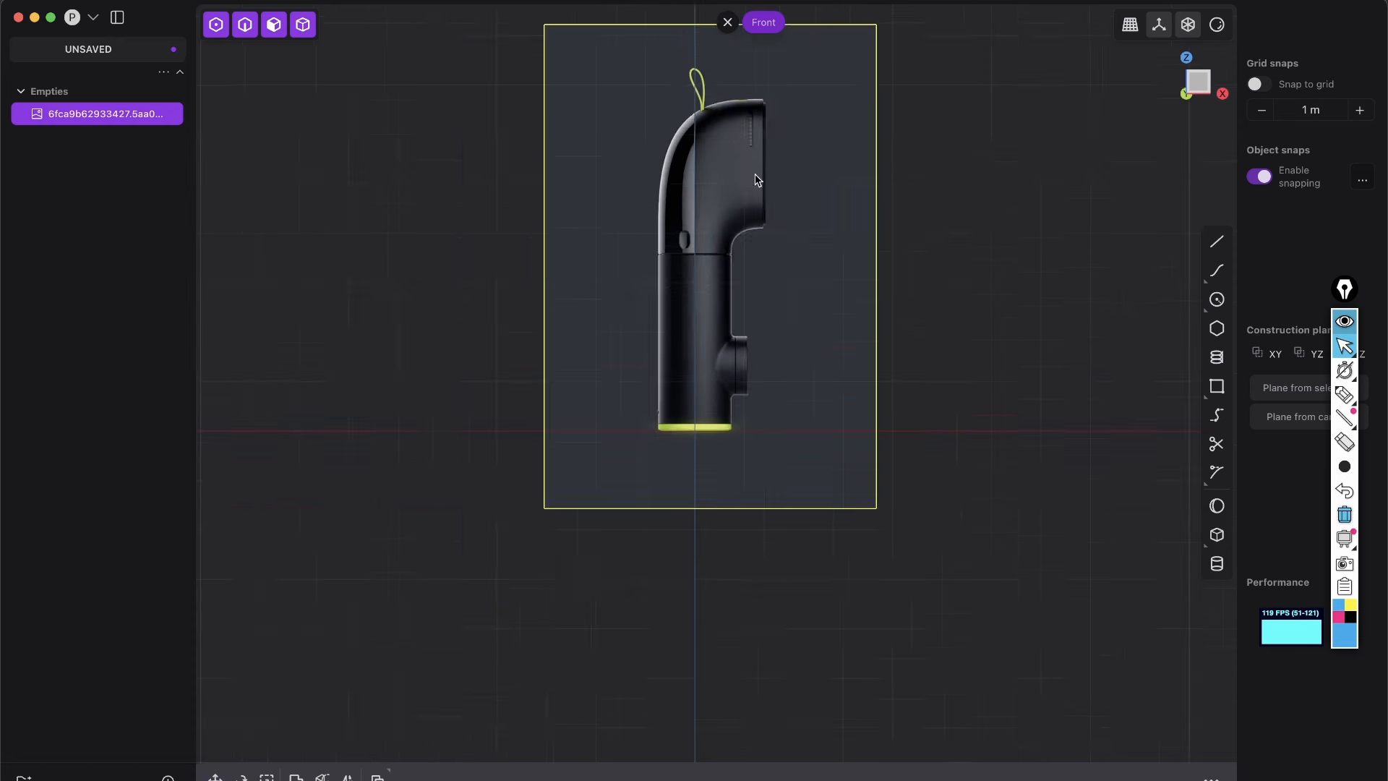
Step: Set the reference image's material depth to Front and reduce its opacity so it appears faded
{"action": "middle_click_drag", "start_coordinate": [755, 179], "coordinate": [649, 243]}
{"action": "key", "text": "m"}
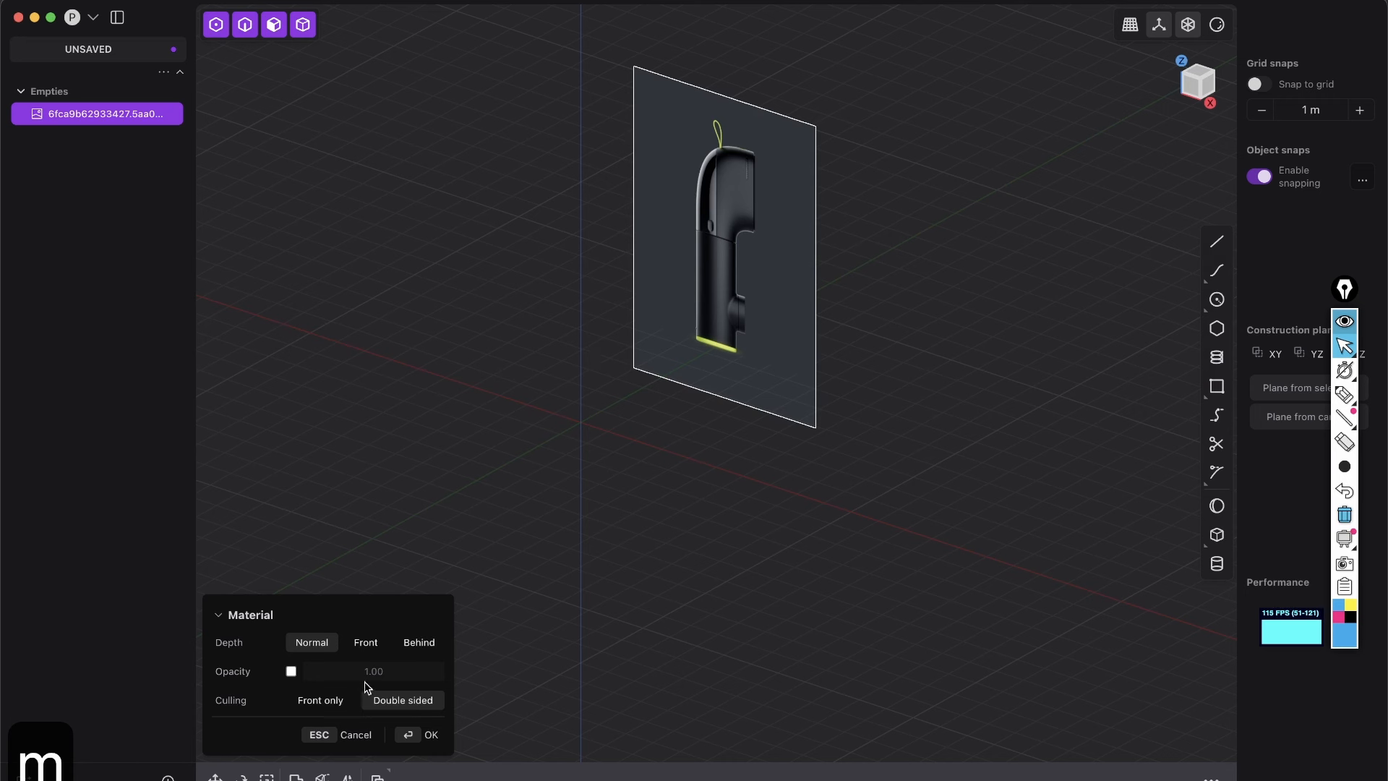
{"action": "left_click", "coordinate": [366, 643]}
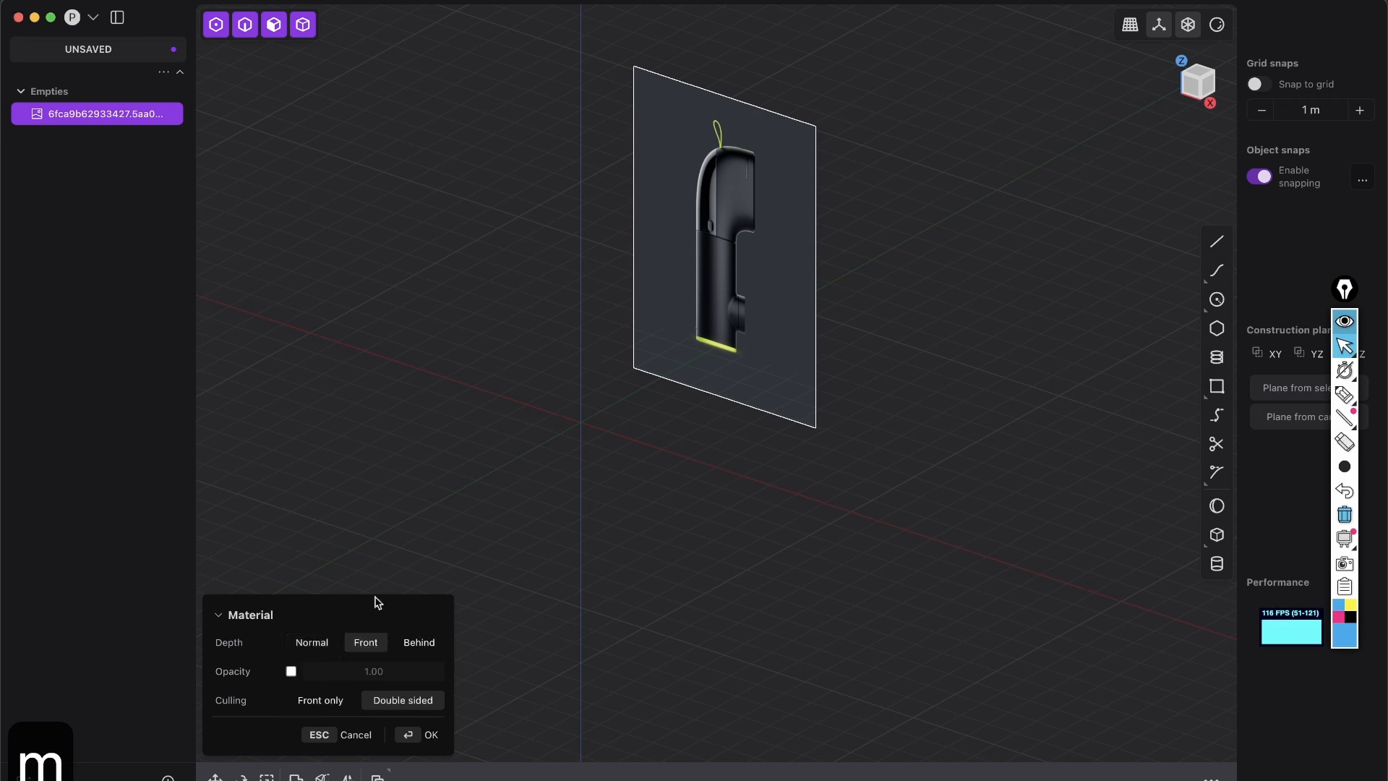
{"action": "left_click", "coordinate": [292, 672]}
{"action": "left_click_drag", "start_coordinate": [375, 671], "coordinate": [396, 675]}
{"action": "left_click", "coordinate": [431, 734]}
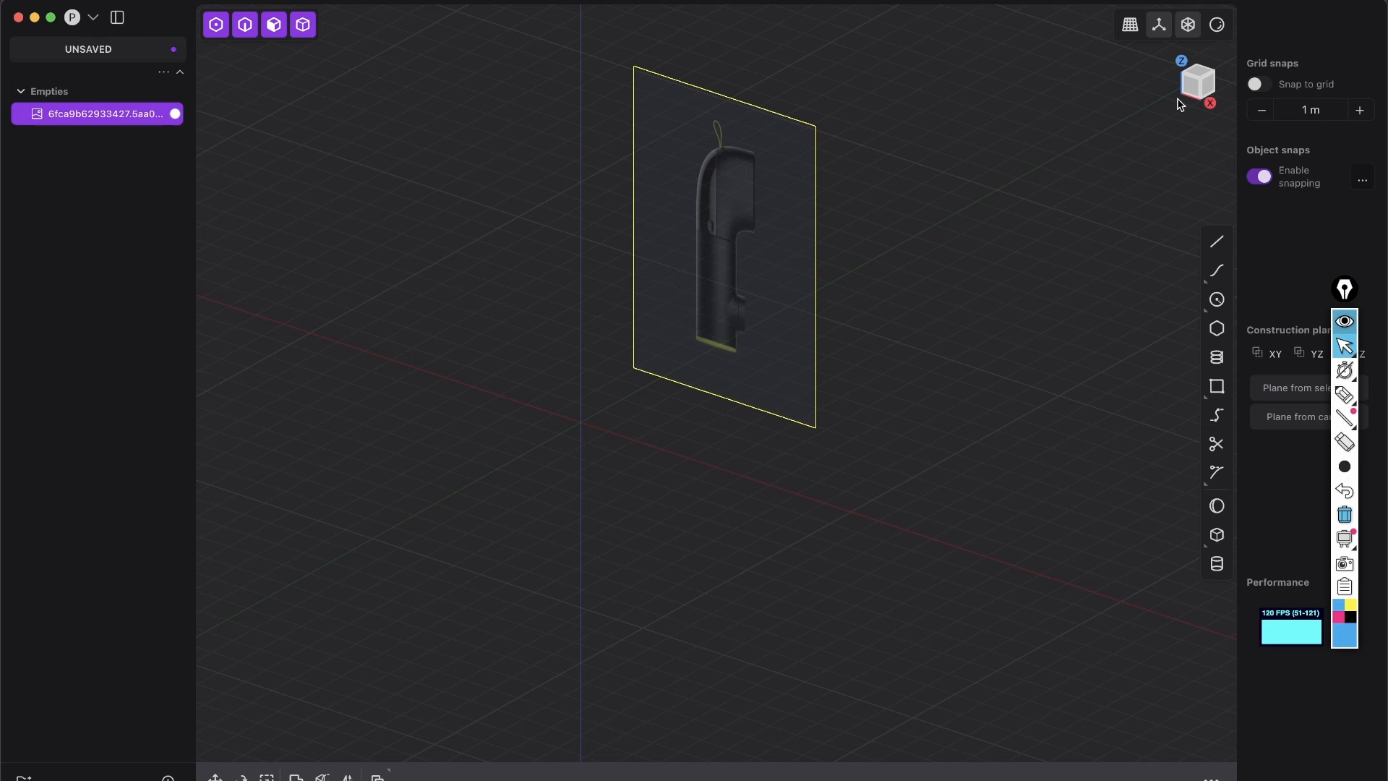
Step: Lock the reference image against selection and return to the front view
{"action": "left_click", "coordinate": [167, 131]}
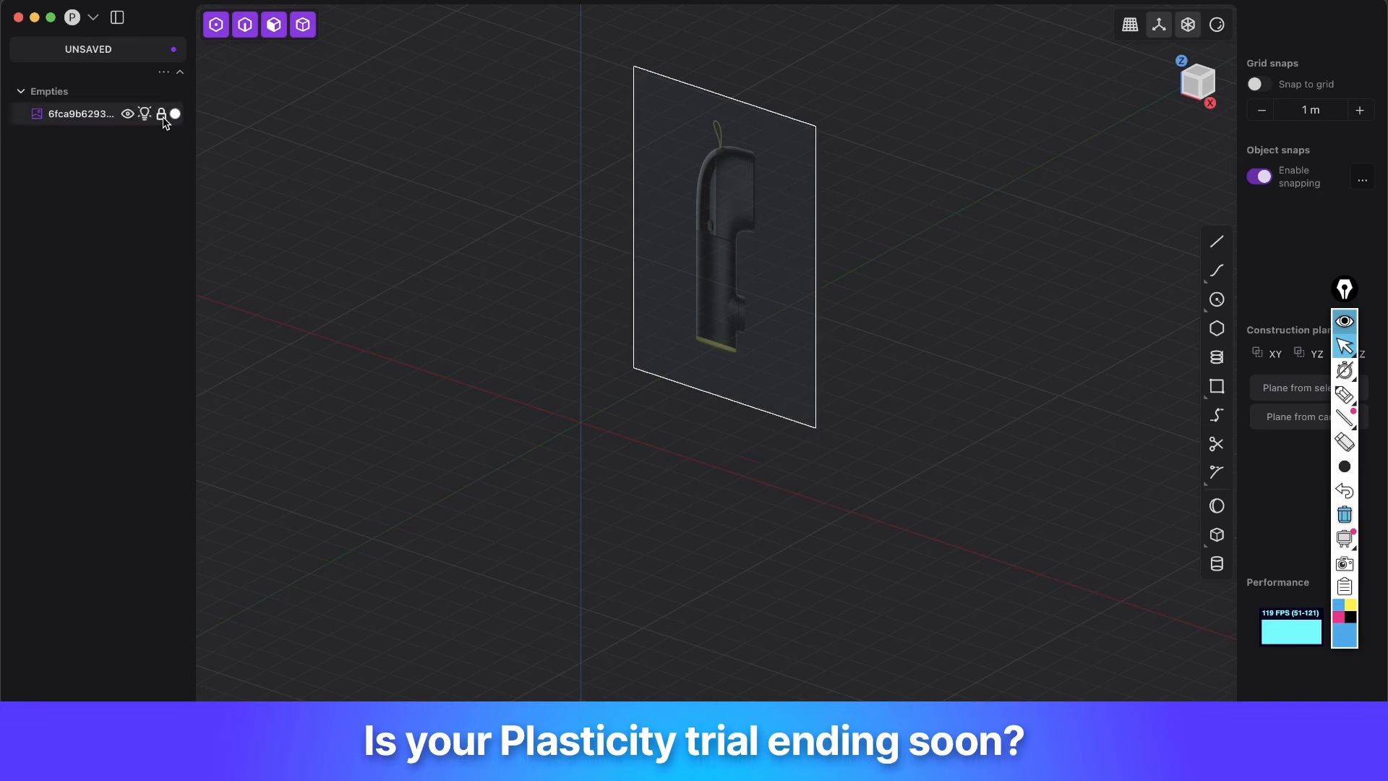
{"action": "left_click", "coordinate": [161, 115]}
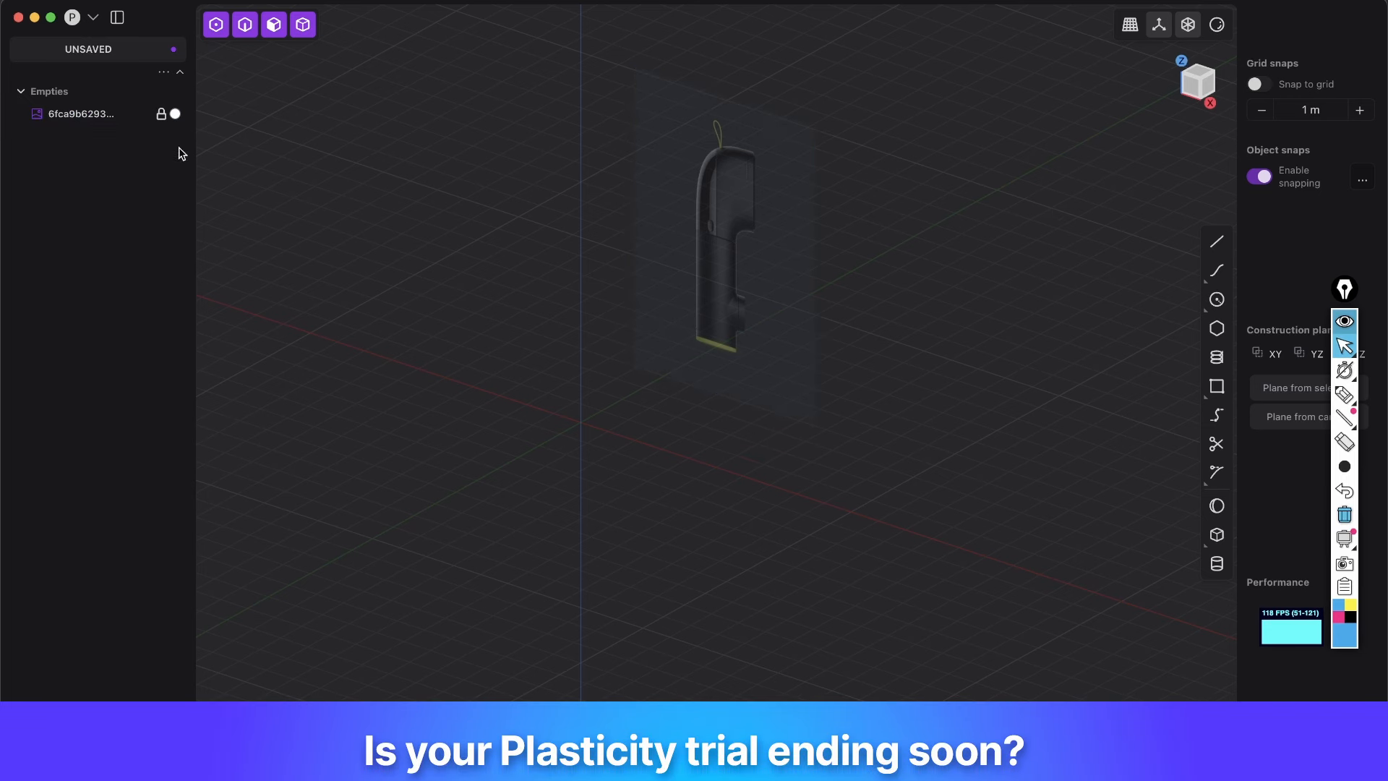
{"action": "left_click", "coordinate": [1219, 87]}
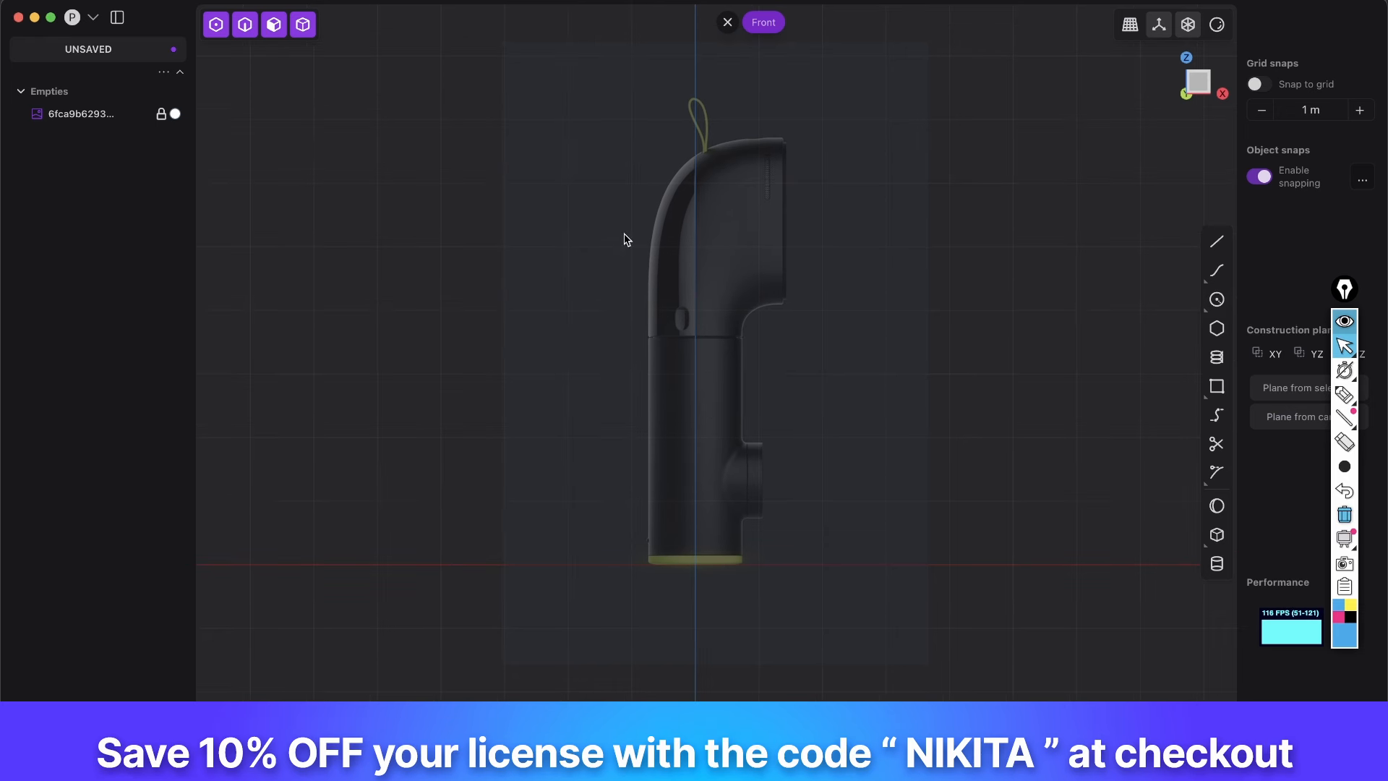
{"action": "middle_click_drag", "start_coordinate": [669, 340], "coordinate": [975, 337], "text": "alt"}
{"action": "middle_click_drag", "start_coordinate": [1058, 272], "coordinate": [545, 374], "text": "shift"}
{"action": "scroll", "coordinate": [608, 344], "scroll_direction": "down", "scroll_amount": 3}
{"action": "middle_click_drag", "start_coordinate": [675, 358], "coordinate": [606, 372], "text": "alt"}
{"action": "middle_click_drag", "start_coordinate": [607, 372], "coordinate": [672, 232], "text": "shift"}
{"action": "scroll", "coordinate": [751, 271], "scroll_direction": "up", "scroll_amount": 2}
{"action": "middle_click_drag", "start_coordinate": [768, 276], "coordinate": [686, 359], "text": "shift"}
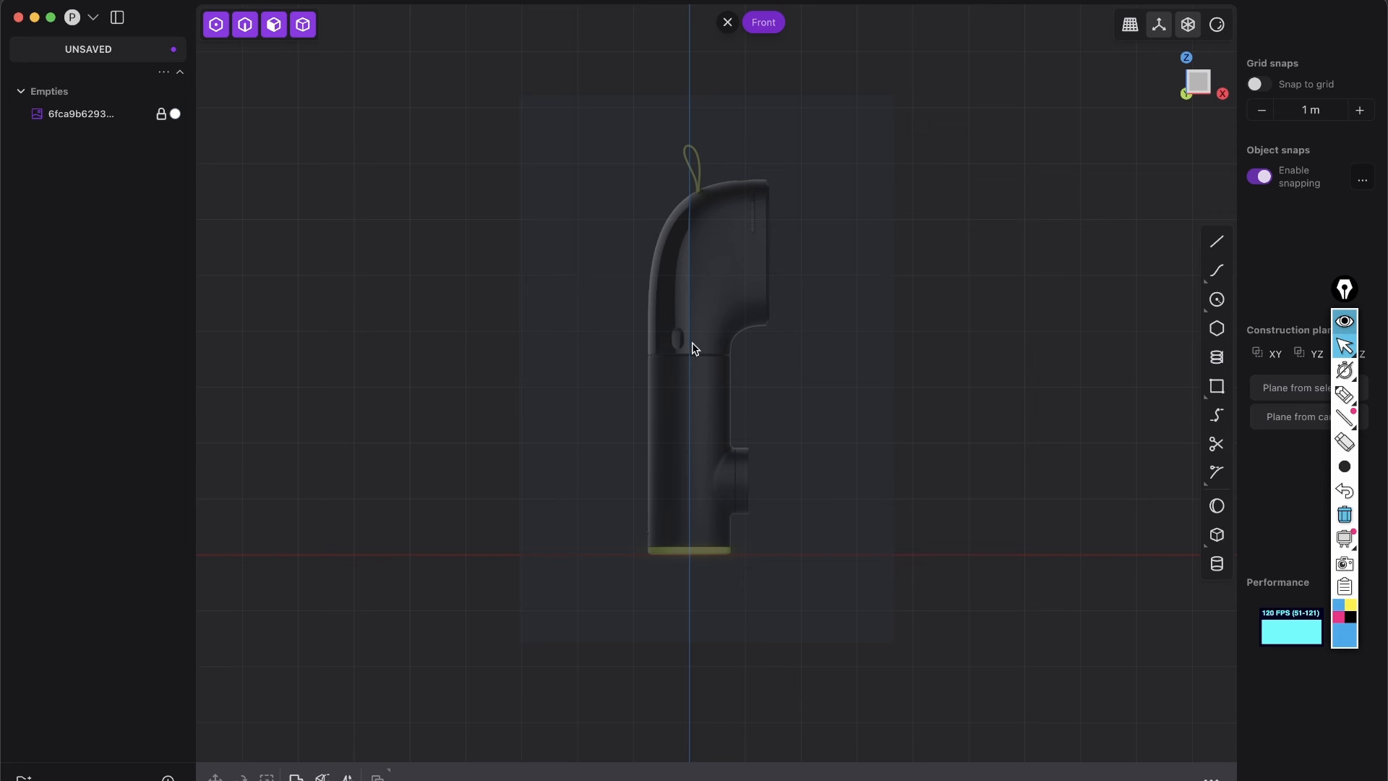
Step: Draw a corner rectangle around the device in the front view, spanning from the top of its body down to the X axis
{"action": "middle_click_drag", "start_coordinate": [646, 301], "coordinate": [619, 314], "text": "shift"}
{"action": "scroll", "coordinate": [959, 359], "scroll_direction": "up", "scroll_amount": 2}
{"action": "middle_click_drag", "start_coordinate": [607, 388], "coordinate": [732, 353], "text": "shift"}
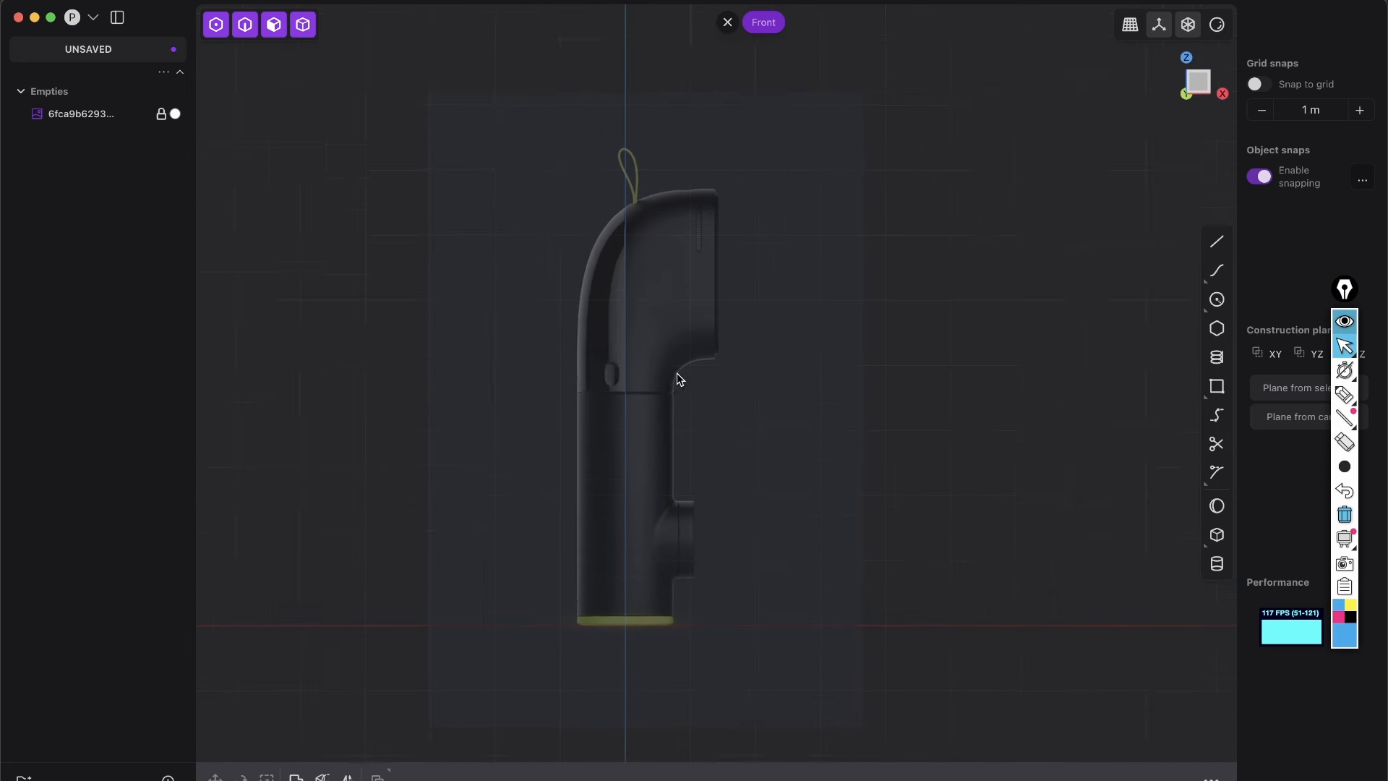
{"action": "scroll", "coordinate": [784, 222], "scroll_direction": "up", "scroll_amount": 2}
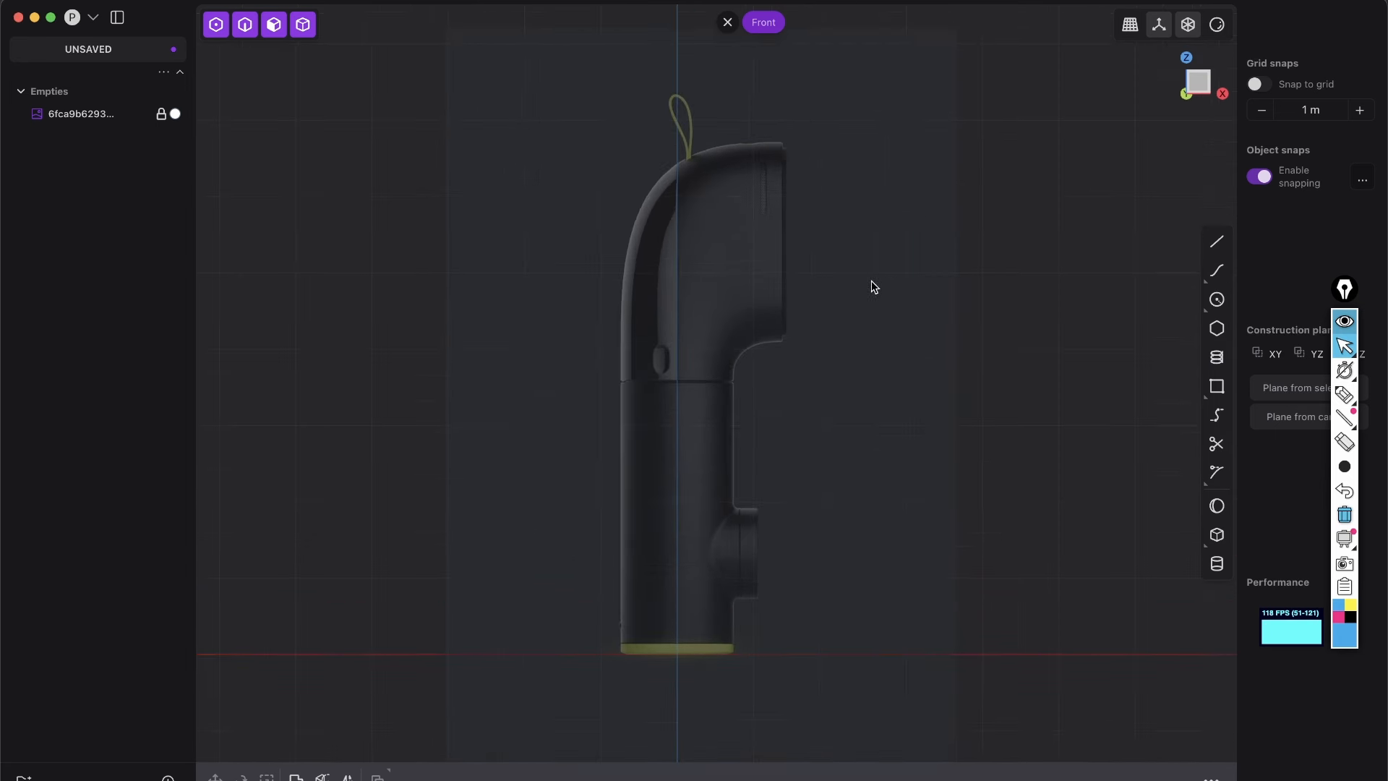
{"action": "left_click", "coordinate": [1217, 388]}
{"action": "left_click", "coordinate": [810, 142]}
{"action": "left_click", "coordinate": [574, 654]}
{"action": "middle_click_drag", "start_coordinate": [769, 353], "coordinate": [769, 361], "text": "shift"}
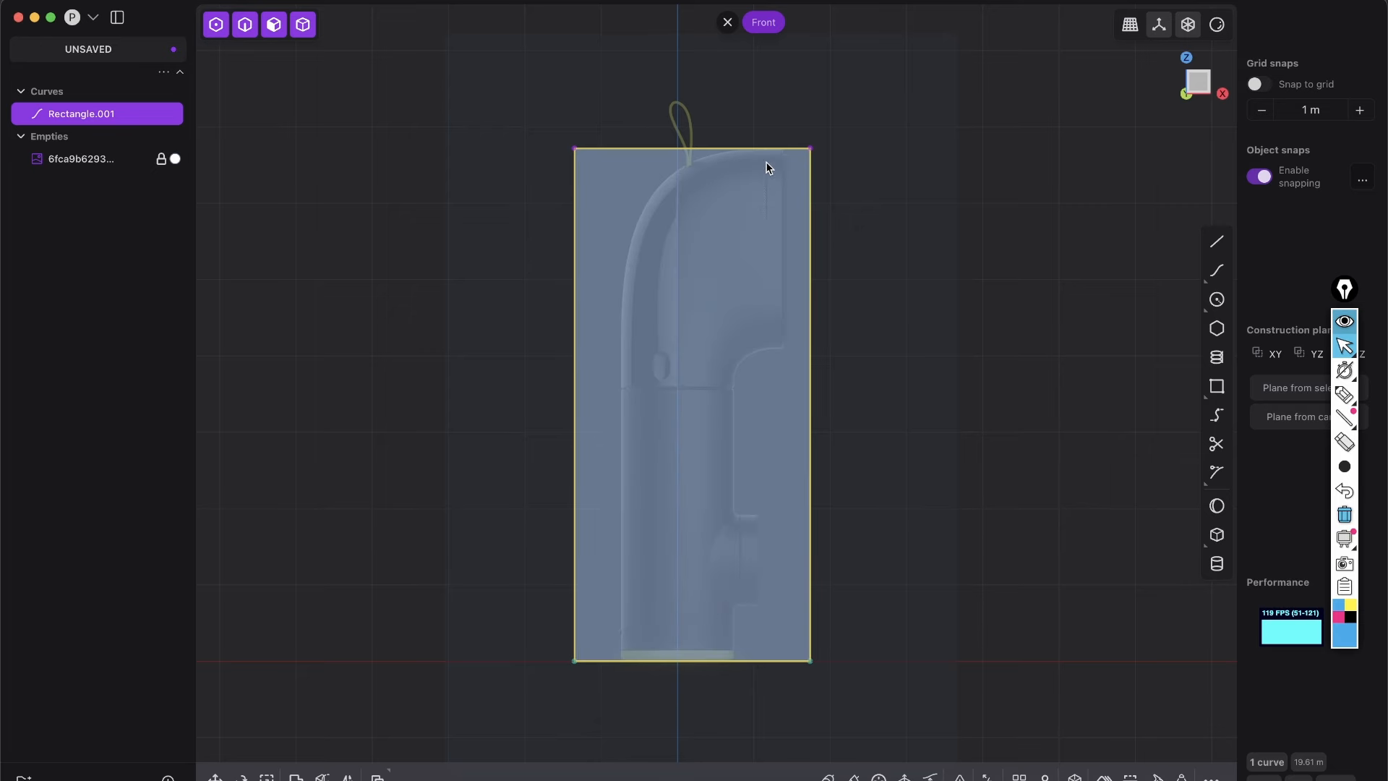
Step: Check the rectangle's top and bottom edges against the device's top and base in the reference image
{"action": "scroll", "coordinate": [766, 164], "scroll_direction": "up", "scroll_amount": 5}
{"action": "scroll", "coordinate": [769, 204], "scroll_direction": "down", "scroll_amount": 2}
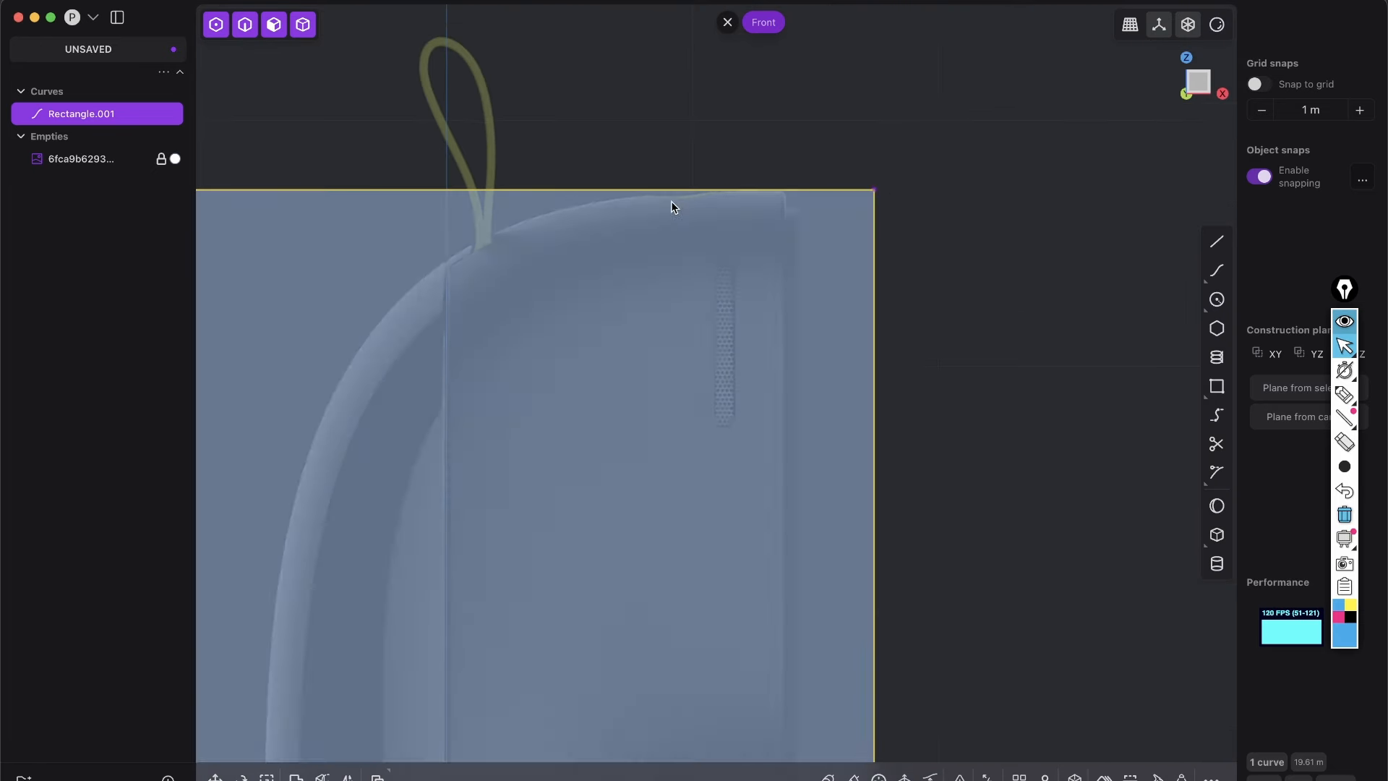
{"action": "key", "text": "2"}
{"action": "scroll", "coordinate": [727, 462], "scroll_direction": "down", "scroll_amount": 5}
{"action": "middle_click_drag", "start_coordinate": [727, 463], "coordinate": [790, 1], "text": "shift"}
{"action": "scroll", "coordinate": [668, 513], "scroll_direction": "up", "scroll_amount": 5}
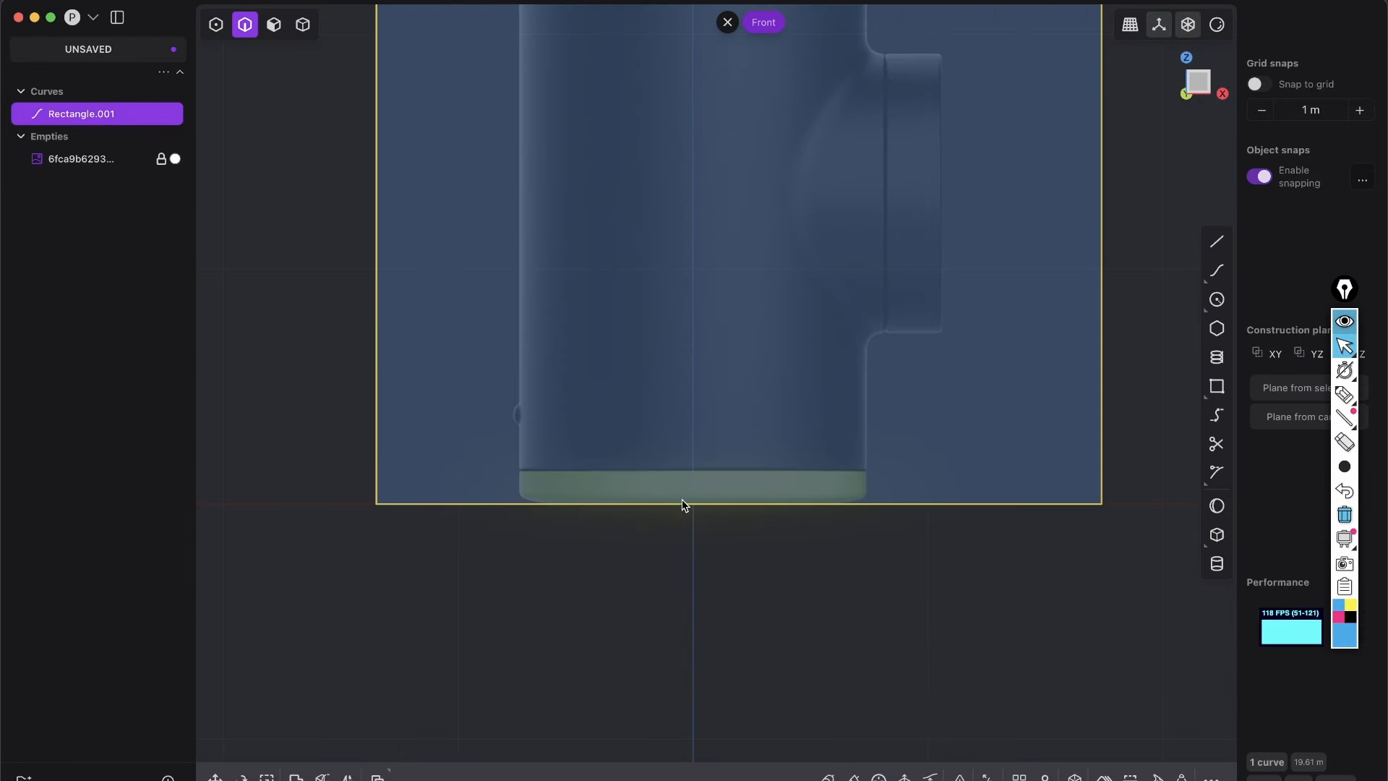
{"action": "scroll", "coordinate": [701, 509], "scroll_direction": "down", "scroll_amount": 5}
{"action": "scroll", "coordinate": [793, 229], "scroll_direction": "down", "scroll_amount": 2}
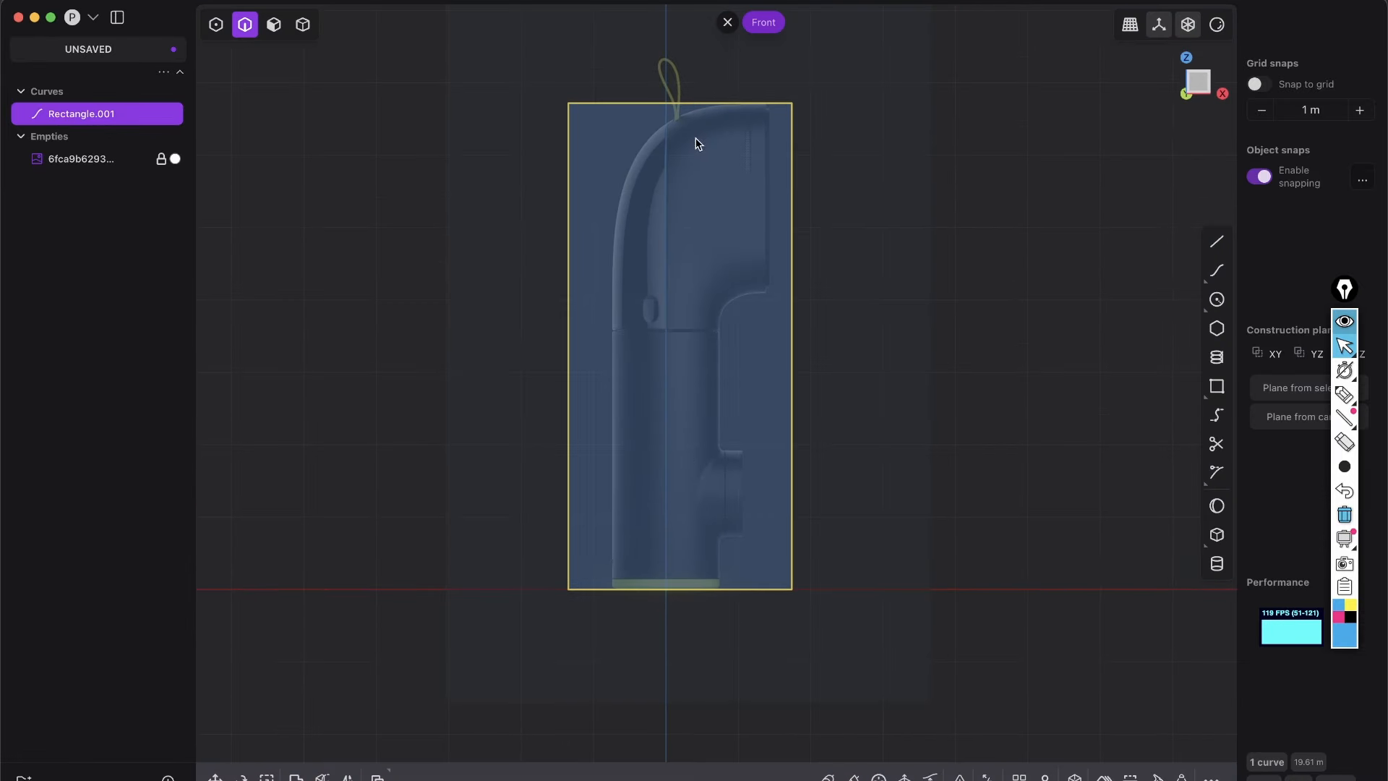
Step: Switch to the left view and import the second reference image, showing the device's narrow side
{"action": "middle_click_drag", "start_coordinate": [700, 301], "coordinate": [874, 290]}
{"action": "left_click", "coordinate": [1198, 84]}
{"action": "middle_click_drag", "start_coordinate": [704, 156], "coordinate": [732, 126], "text": "shift"}
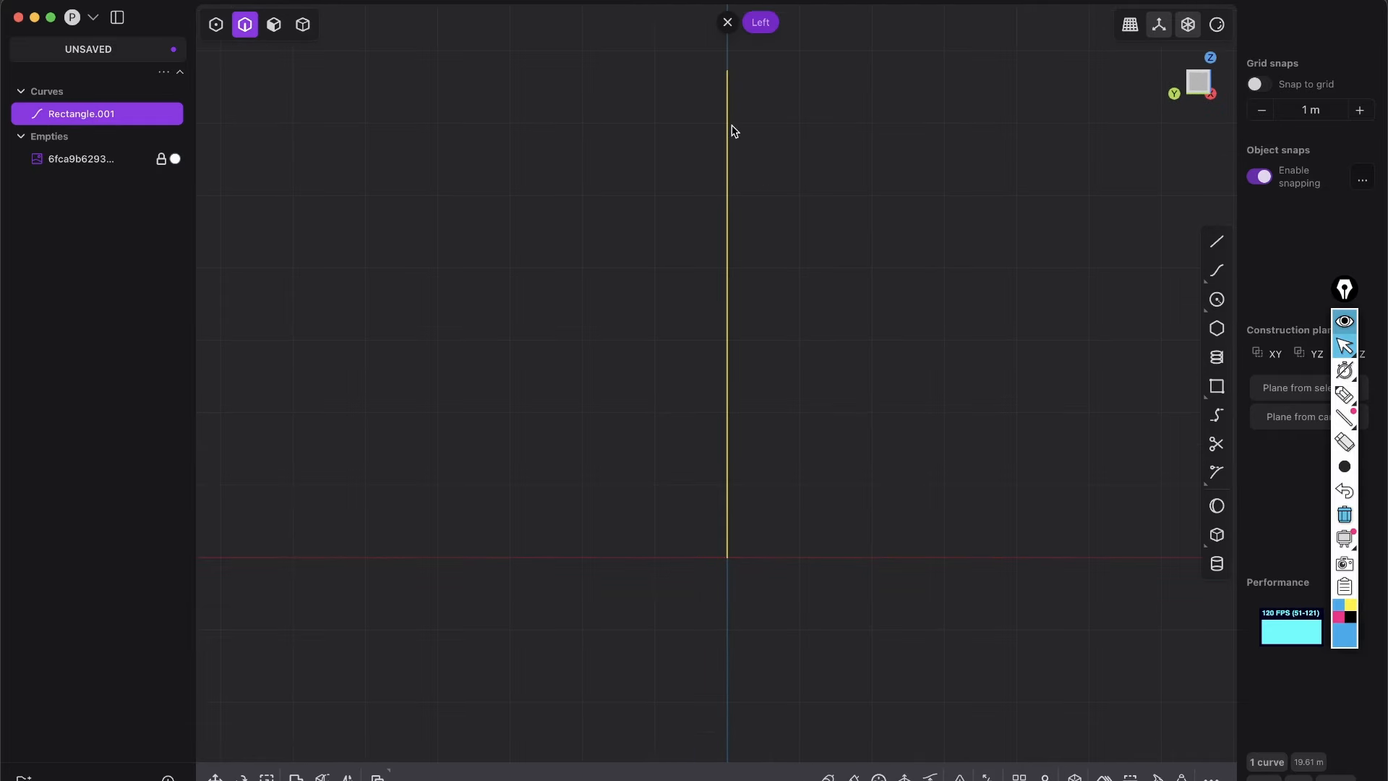
{"action": "left_click", "coordinate": [93, 18]}
{"action": "left_click", "coordinate": [145, 87]}
{"action": "double_click", "coordinate": [628, 466]}
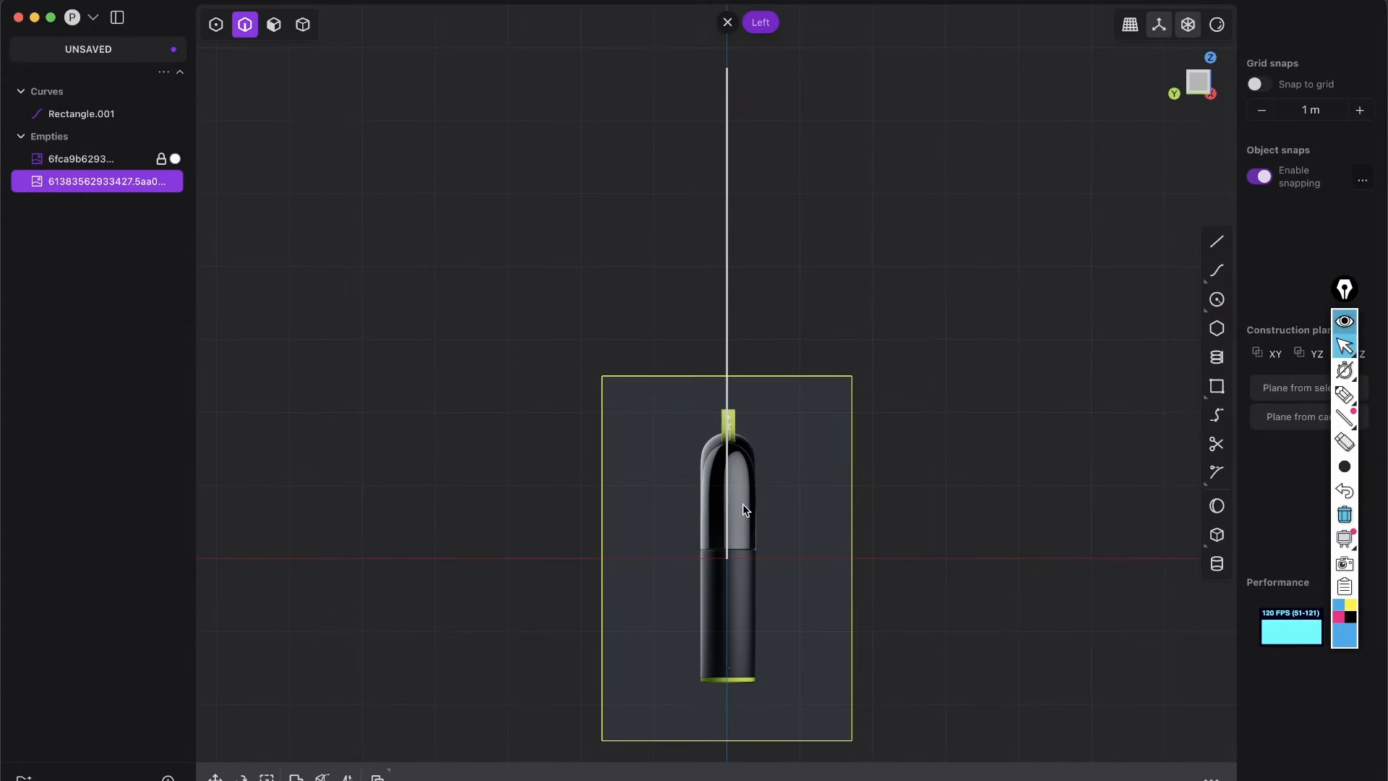
Step: Move the new reference image along the X axis, well clear of the rectangle
{"action": "scroll", "coordinate": [751, 414], "scroll_direction": "down", "scroll_amount": 1}
{"action": "middle_click_drag", "start_coordinate": [746, 415], "coordinate": [639, 545]}
{"action": "key", "text": "g"}
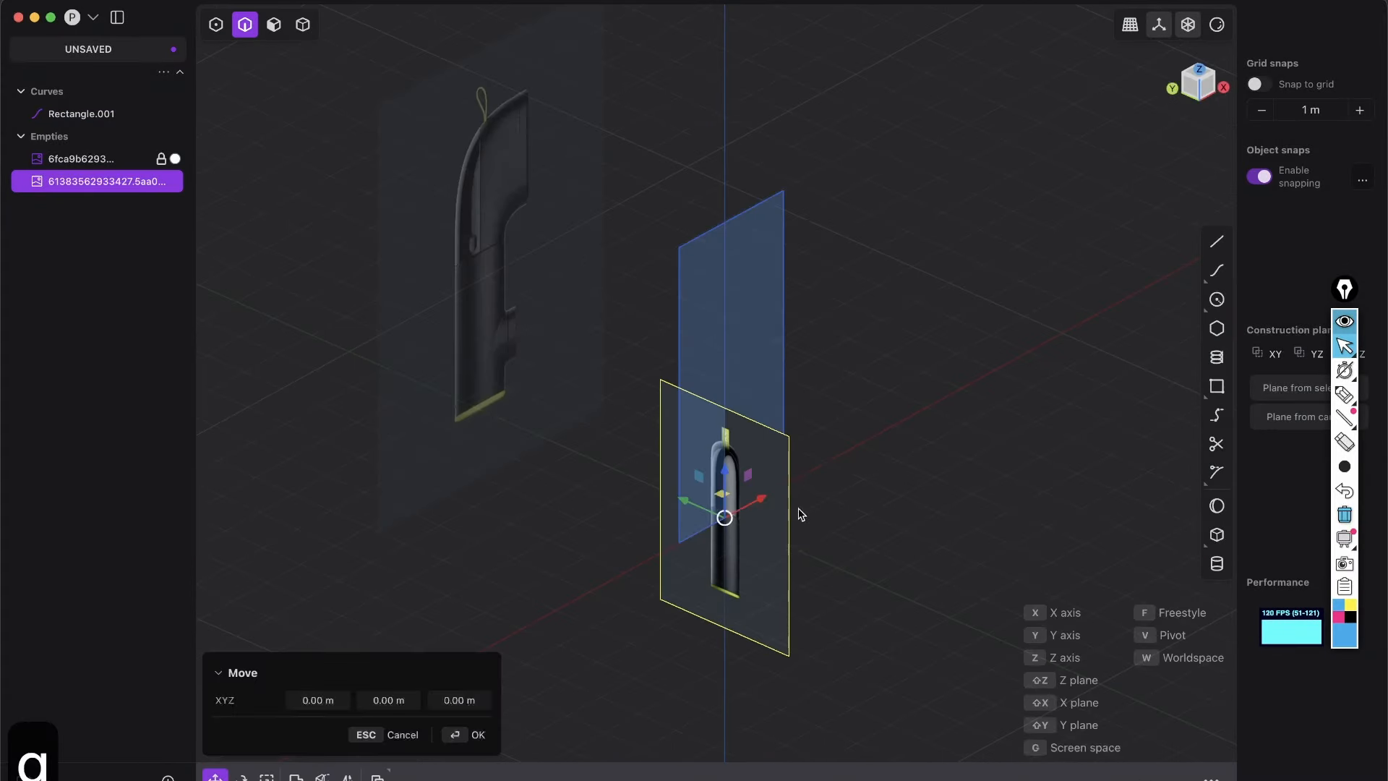
{"action": "left_click", "coordinate": [951, 415]}
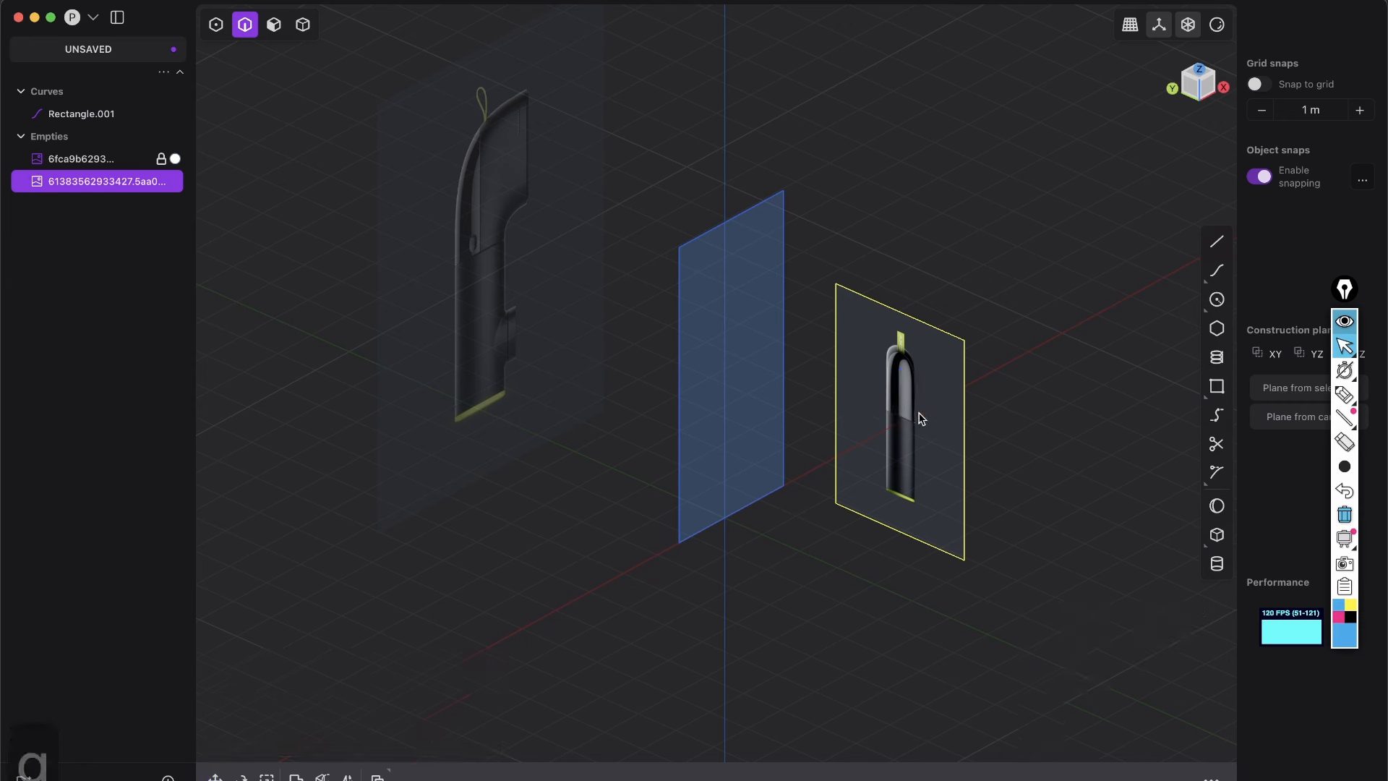
Step: Reduce the opacity of the new reference image's material so it appears faded
{"action": "key", "text": "m"}
{"action": "left_click", "coordinate": [366, 642]}
{"action": "left_click", "coordinate": [292, 672]}
{"action": "left_click_drag", "start_coordinate": [378, 672], "coordinate": [355, 672]}
{"action": "left_click", "coordinate": [420, 734]}
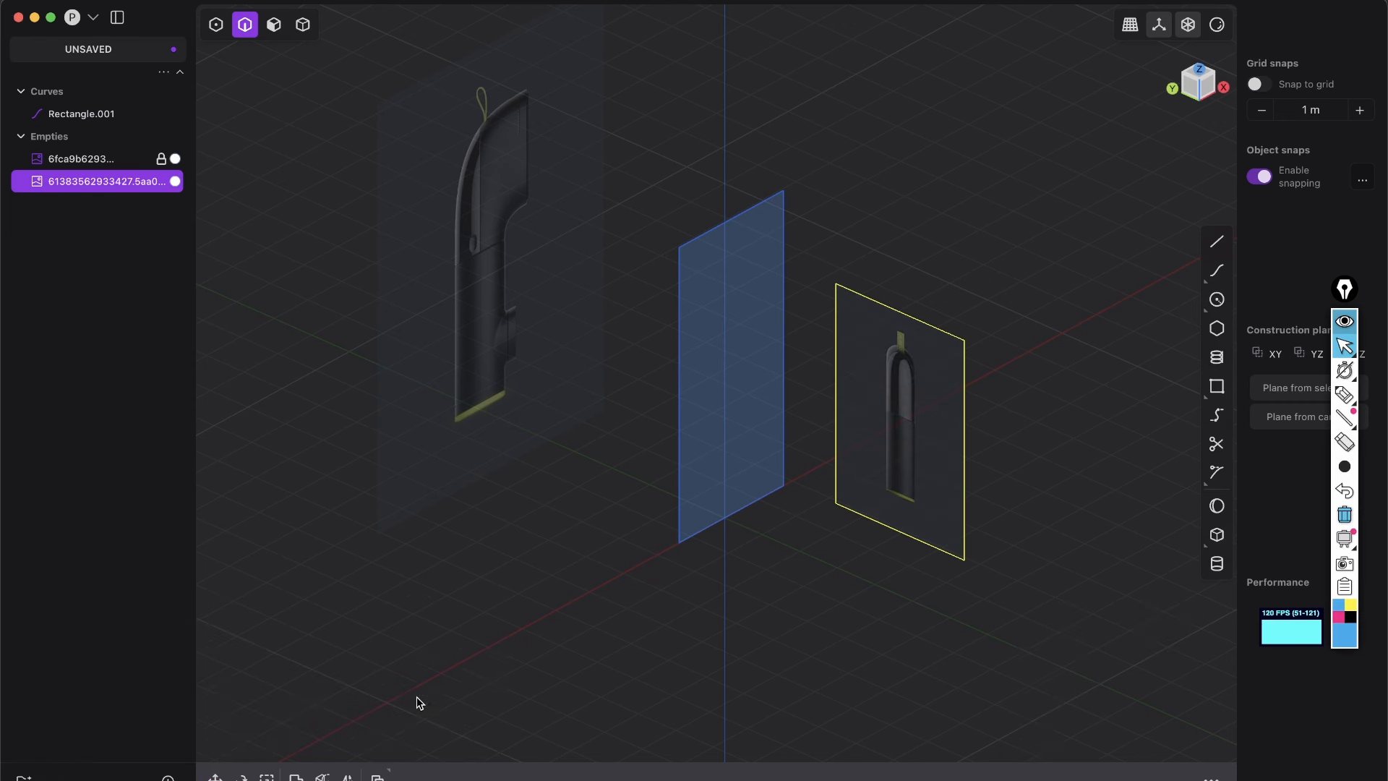
Step: In the left view, raise the new reference image about 1.69 m along Z so the device's base sits on the ground axis
{"action": "left_click", "coordinate": [1202, 97]}
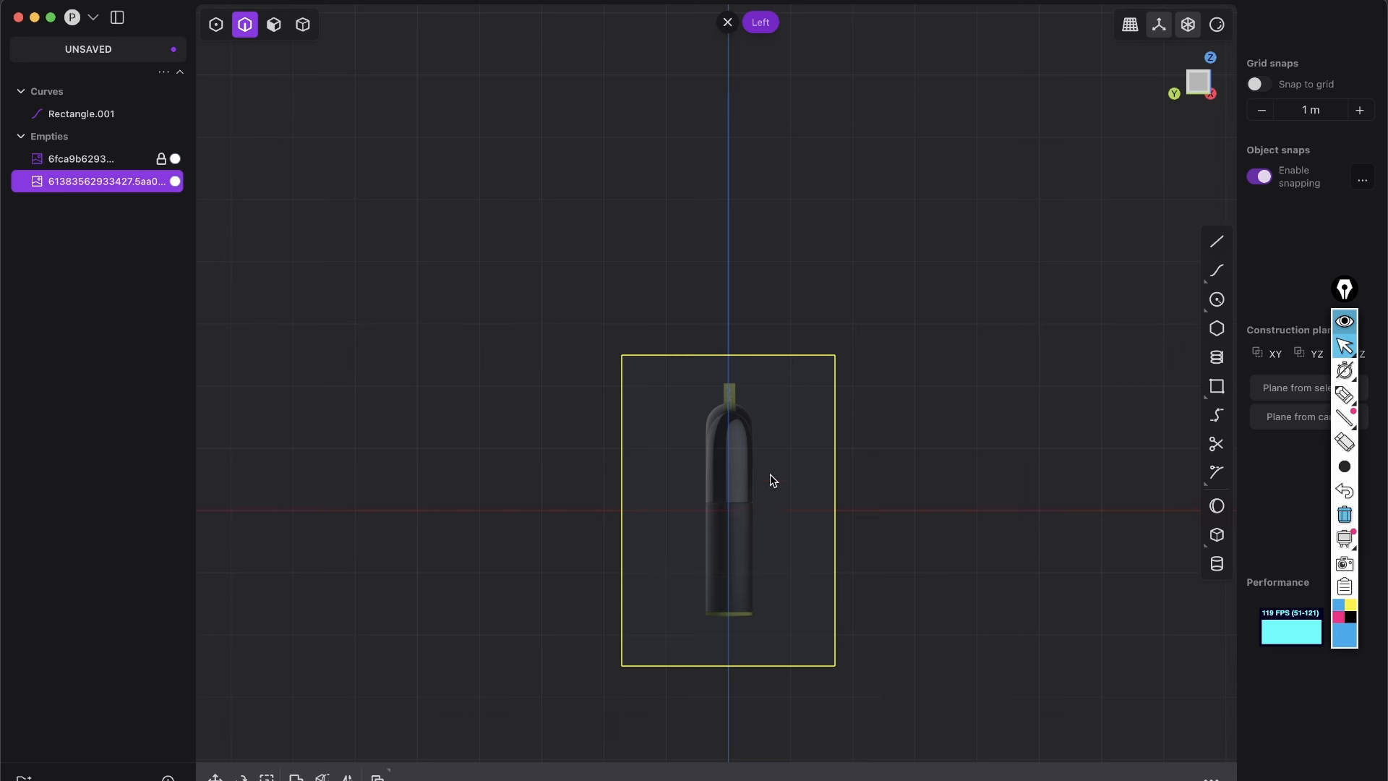
{"action": "key", "text": "1"}
{"action": "scroll", "coordinate": [744, 508], "scroll_direction": "up", "scroll_amount": 3}
{"action": "middle_click_drag", "start_coordinate": [751, 256], "coordinate": [759, 440]}
{"action": "middle_click_drag", "start_coordinate": [752, 151], "coordinate": [740, 272]}
{"action": "middle_click_drag", "start_coordinate": [717, 499], "coordinate": [712, 237]}
{"action": "scroll", "coordinate": [733, 576], "scroll_direction": "down", "scroll_amount": 3}
{"action": "middle_click_drag", "start_coordinate": [741, 494], "coordinate": [691, 375]}
{"action": "scroll", "coordinate": [673, 498], "scroll_direction": "up", "scroll_amount": 3}
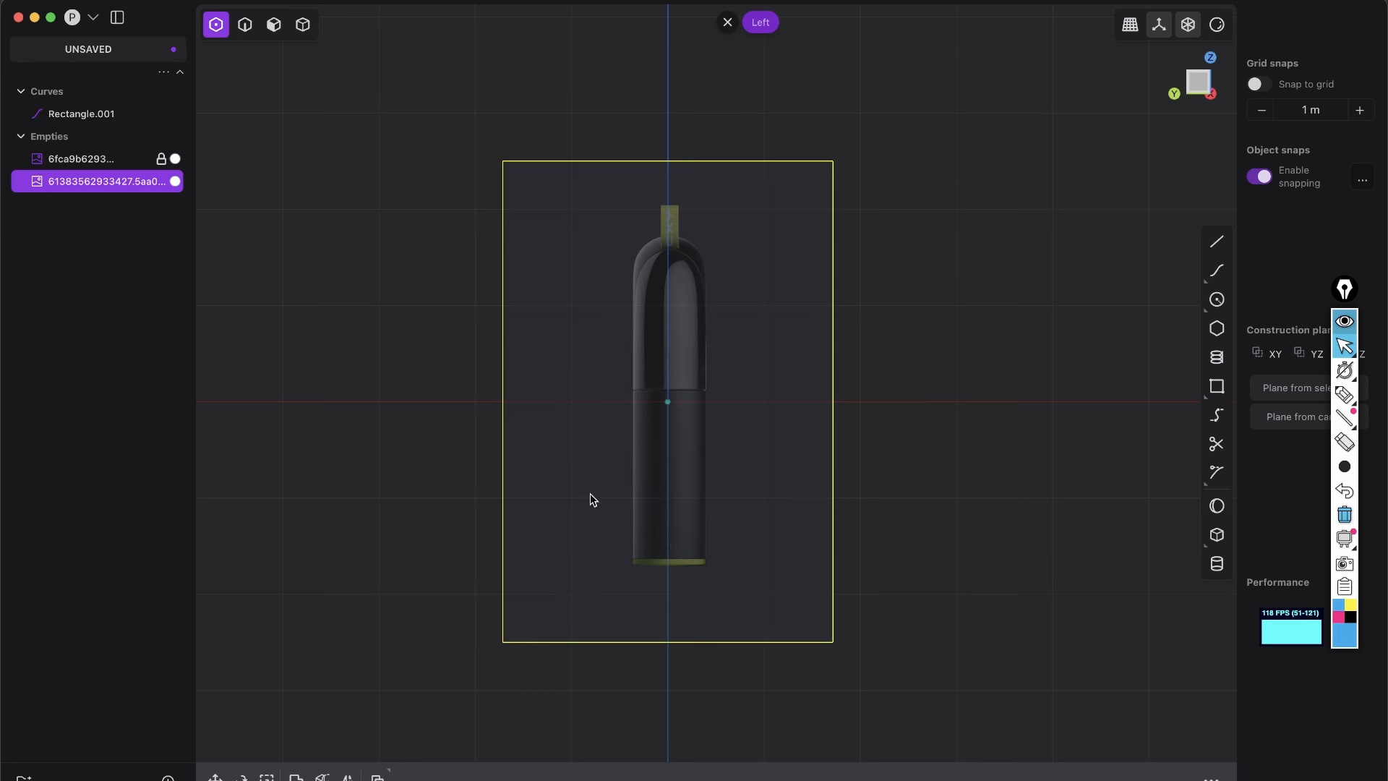
{"action": "key", "text": "g"}
{"action": "middle_click_drag", "start_coordinate": [713, 492], "coordinate": [775, 441]}
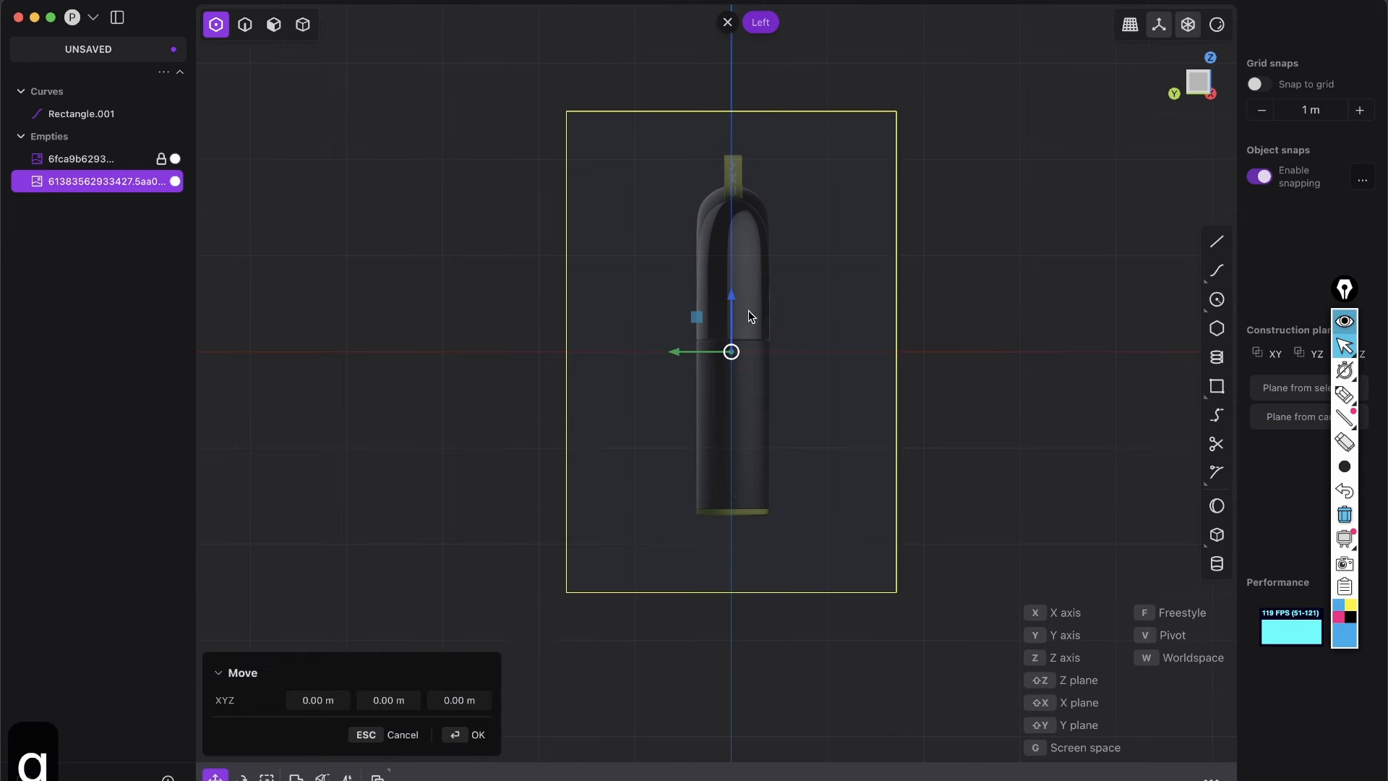
{"action": "scroll", "coordinate": [752, 578], "scroll_direction": "up", "scroll_amount": 2}
{"action": "left_click_drag", "start_coordinate": [726, 320], "coordinate": [743, 146]}
{"action": "middle_click_drag", "start_coordinate": [740, 353], "coordinate": [726, 485]}
{"action": "left_click_drag", "start_coordinate": [733, 273], "coordinate": [734, 216]}
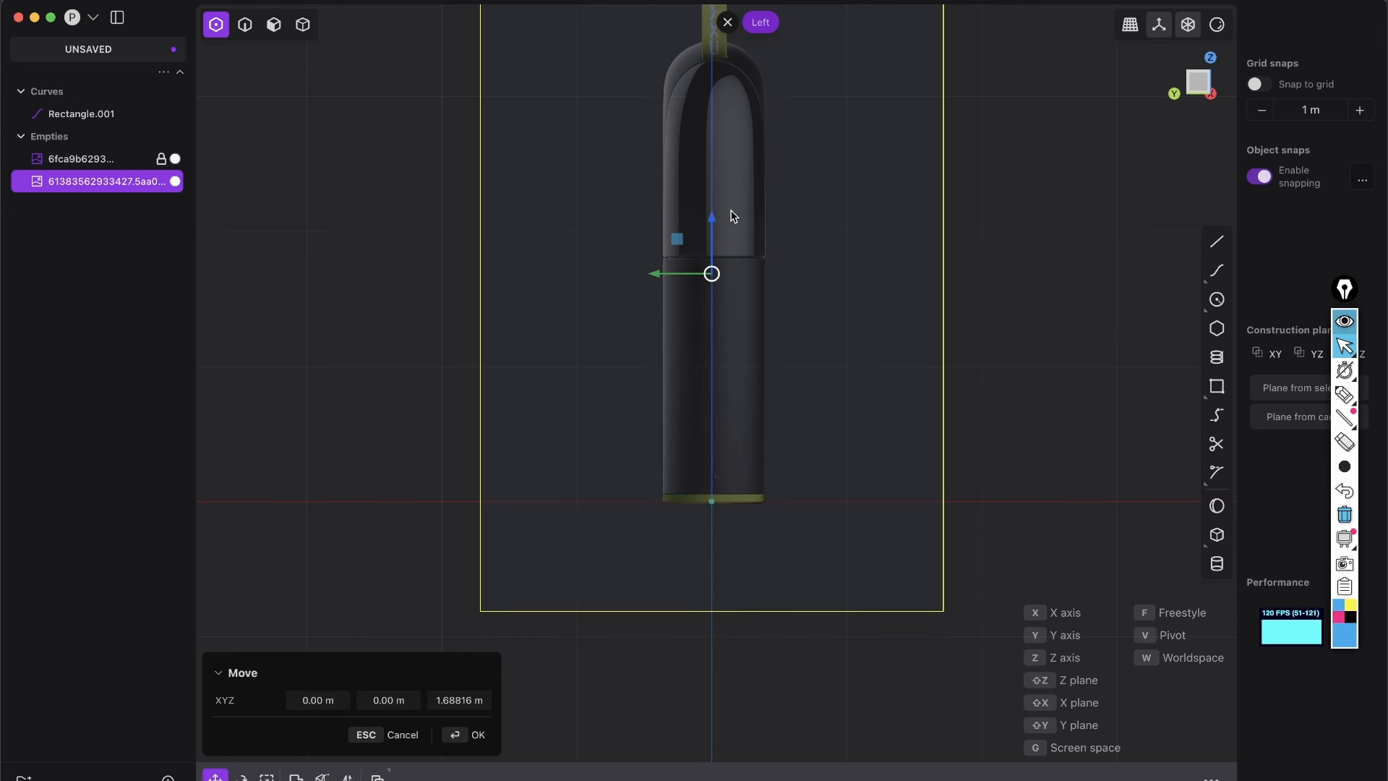
Step: Fine-tune the image's move to 0.017 m in Y and about 1.696 m in Z, centring the device on the Z axis
{"action": "scroll", "coordinate": [678, 340], "scroll_direction": "up", "scroll_amount": 2}
{"action": "left_click_drag", "start_coordinate": [663, 275], "coordinate": [662, 278]}
{"action": "left_click_drag", "start_coordinate": [722, 224], "coordinate": [728, 217]}
{"action": "middle_click_drag", "start_coordinate": [775, 270], "coordinate": [751, 561]}
{"action": "scroll", "coordinate": [695, 189], "scroll_direction": "up", "scroll_amount": 4}
{"action": "scroll", "coordinate": [695, 193], "scroll_direction": "down", "scroll_amount": 5}
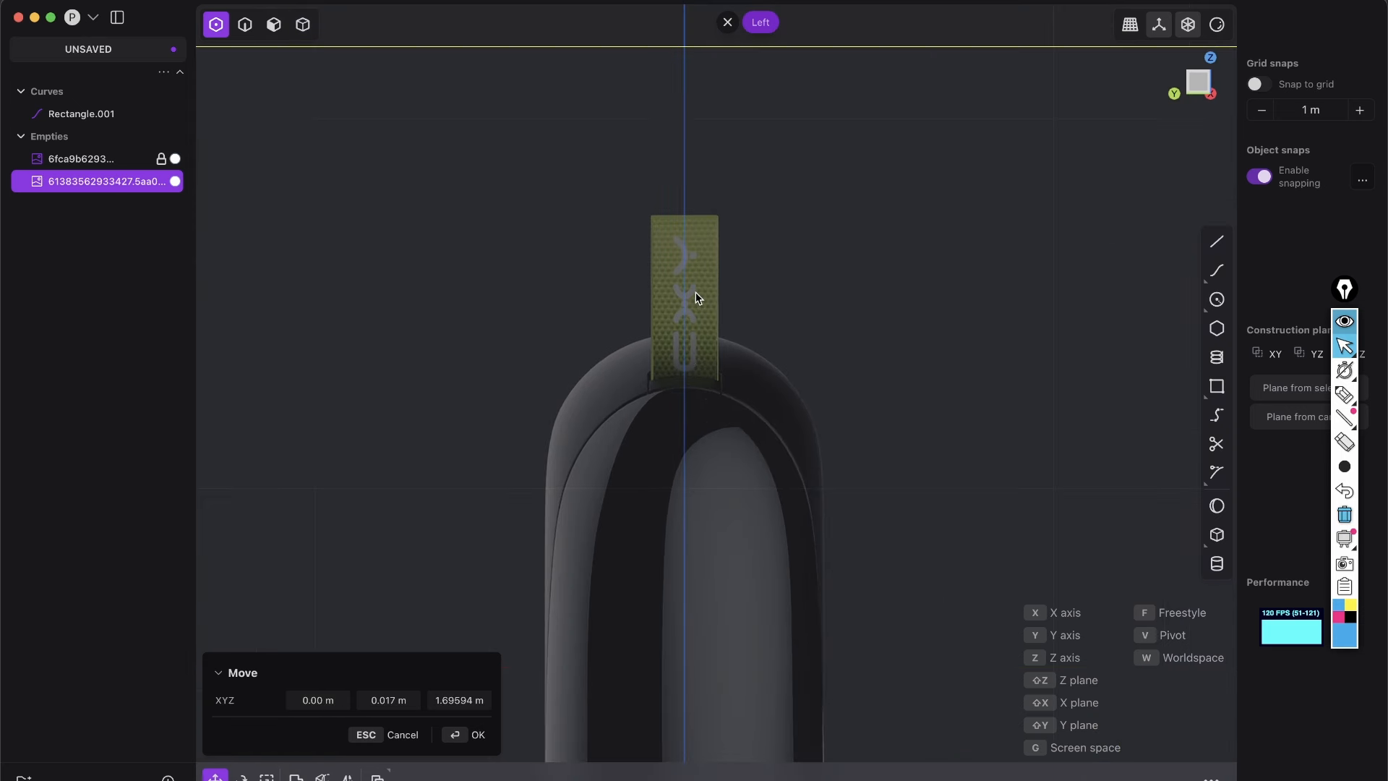
{"action": "scroll", "coordinate": [710, 229], "scroll_direction": "down", "scroll_amount": 2}
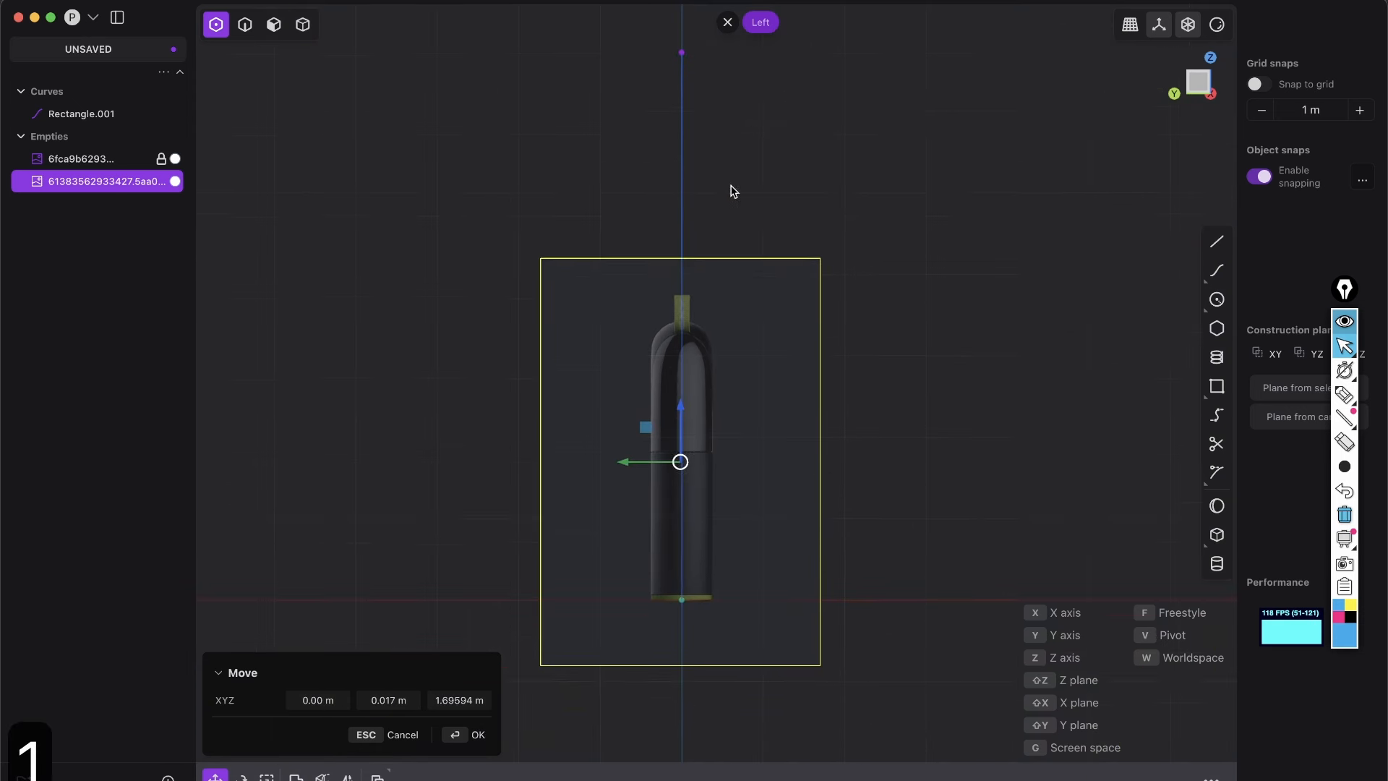
{"action": "scroll", "coordinate": [681, 355], "scroll_direction": "up", "scroll_amount": 1}
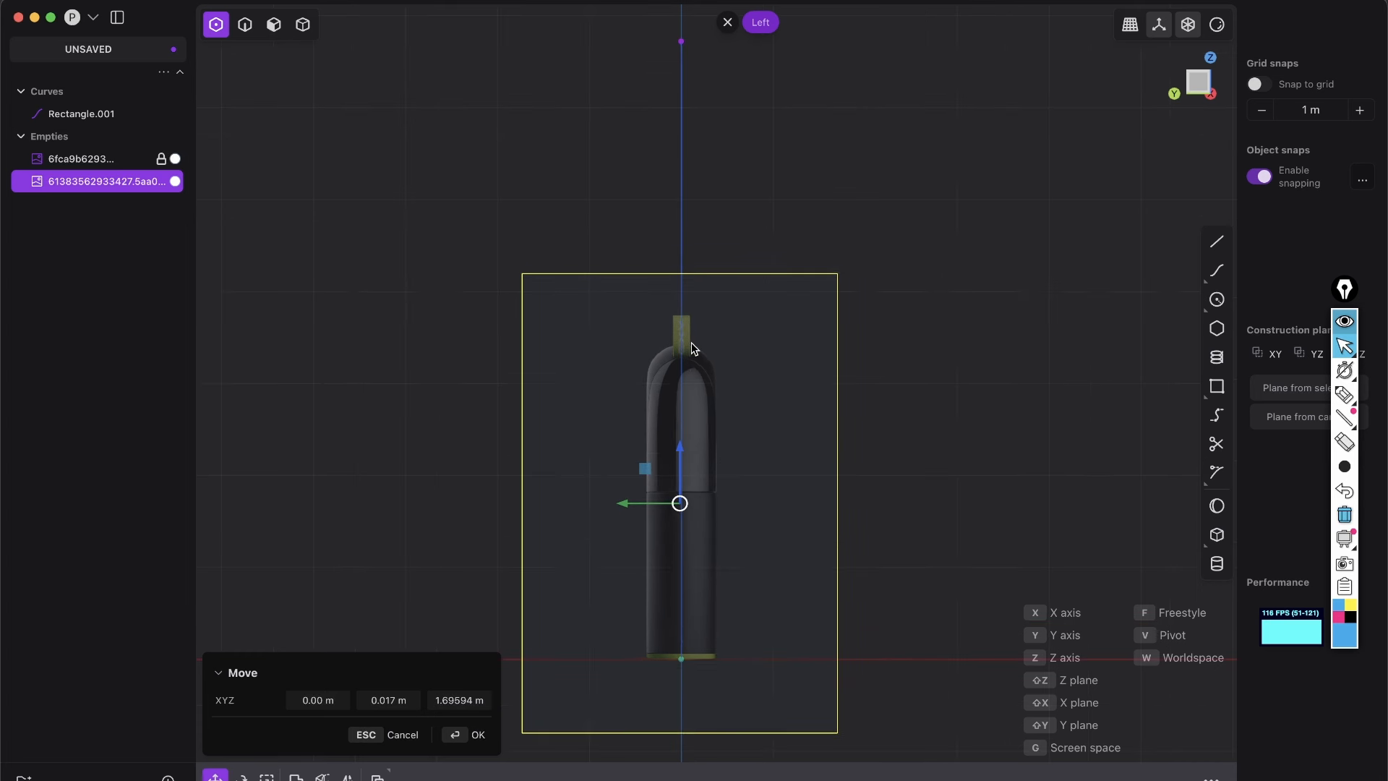
{"action": "middle_click_drag", "start_coordinate": [691, 342], "coordinate": [701, 321], "text": "shift"}
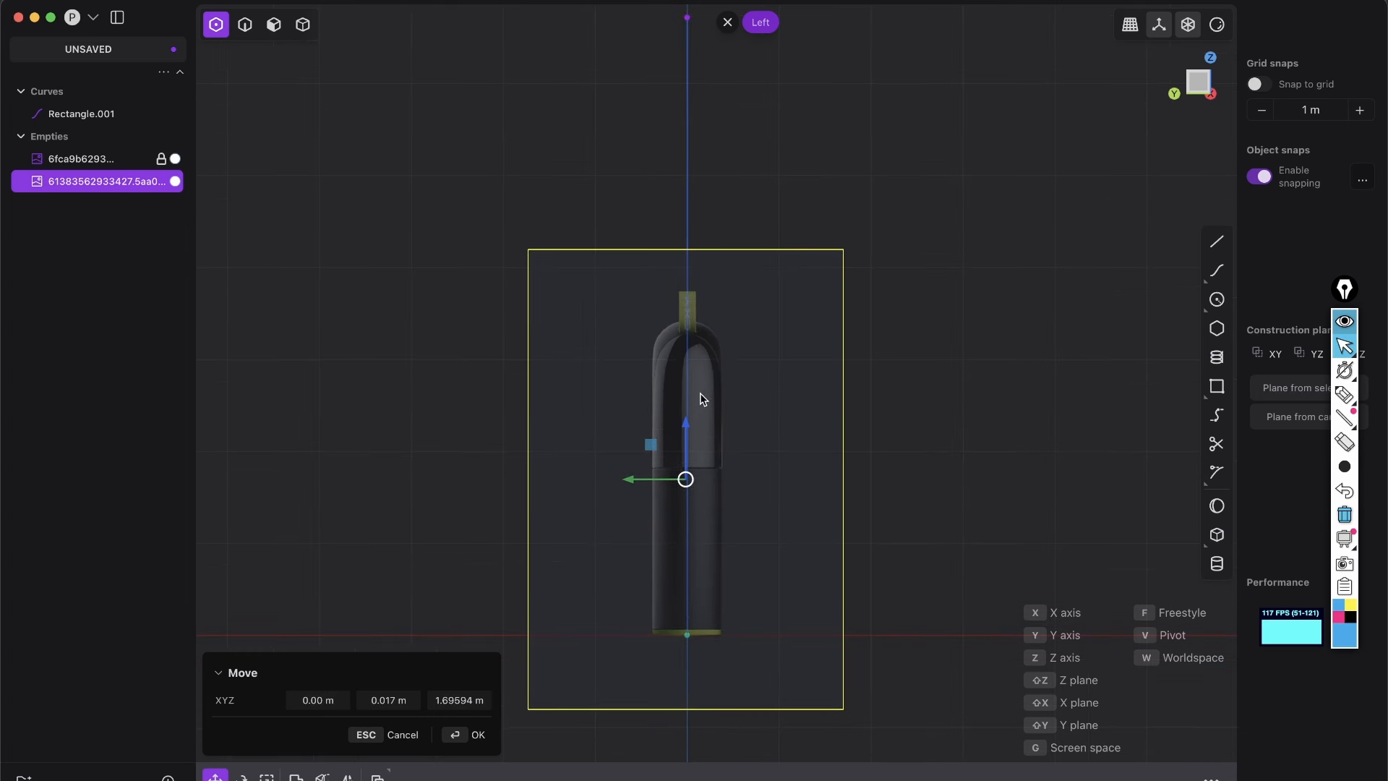
Step: Try scaling the reference image uniformly by about 2.02 and raising it about 1.74 m, and undo the attempt
{"action": "key", "text": "s"}
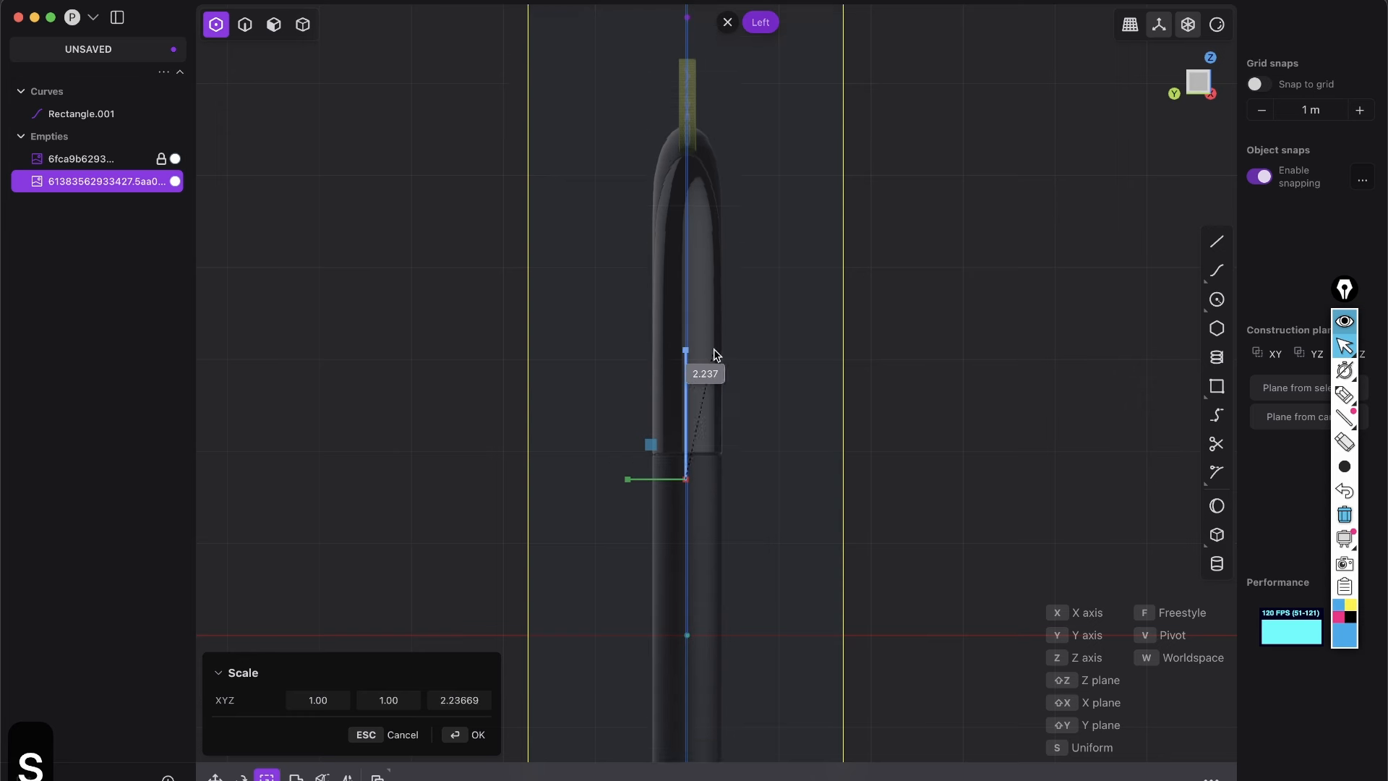
{"action": "key", "text": "Escape"}
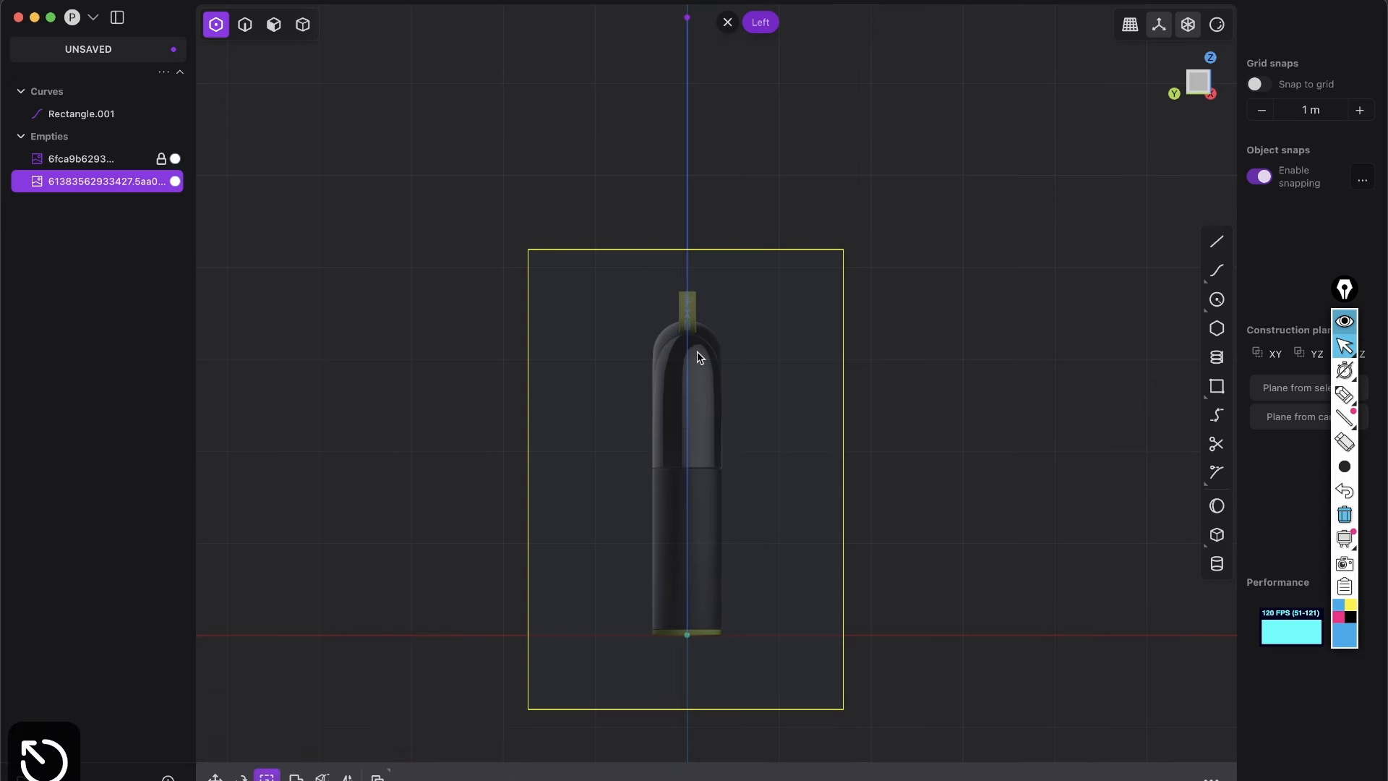
{"action": "scroll", "coordinate": [726, 354], "scroll_direction": "down", "scroll_amount": 2}
{"action": "key", "text": "s"}
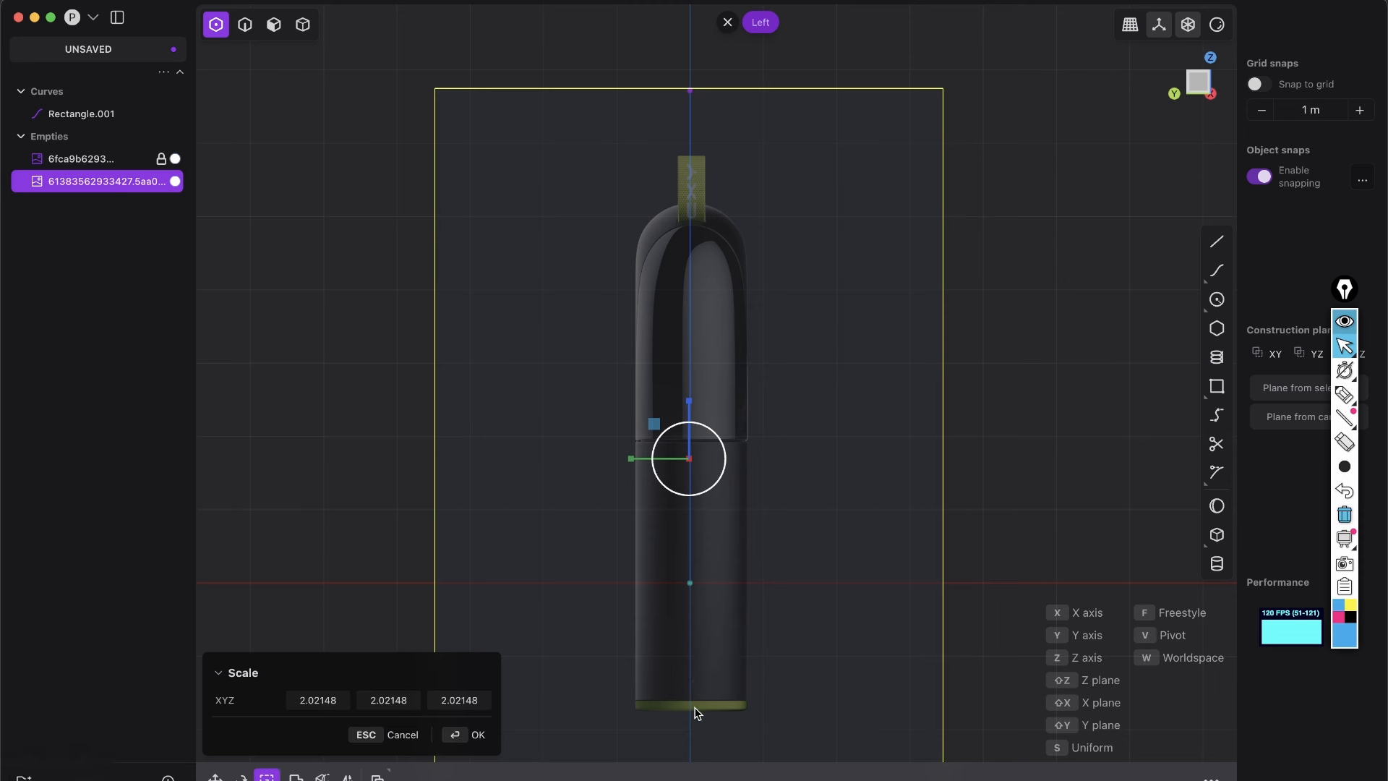
{"action": "left_click", "coordinate": [706, 504]}
{"action": "key", "text": "g"}
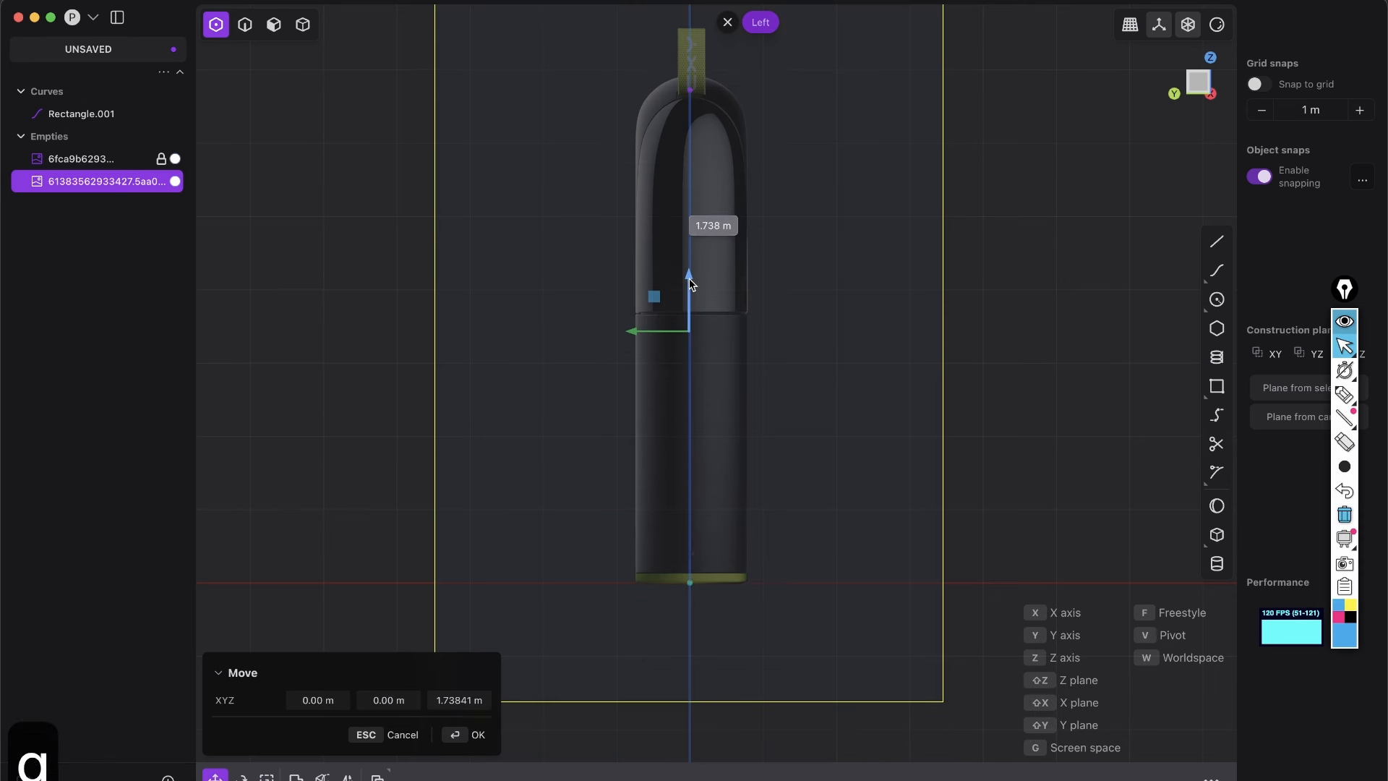
{"action": "key", "text": "super+z"}
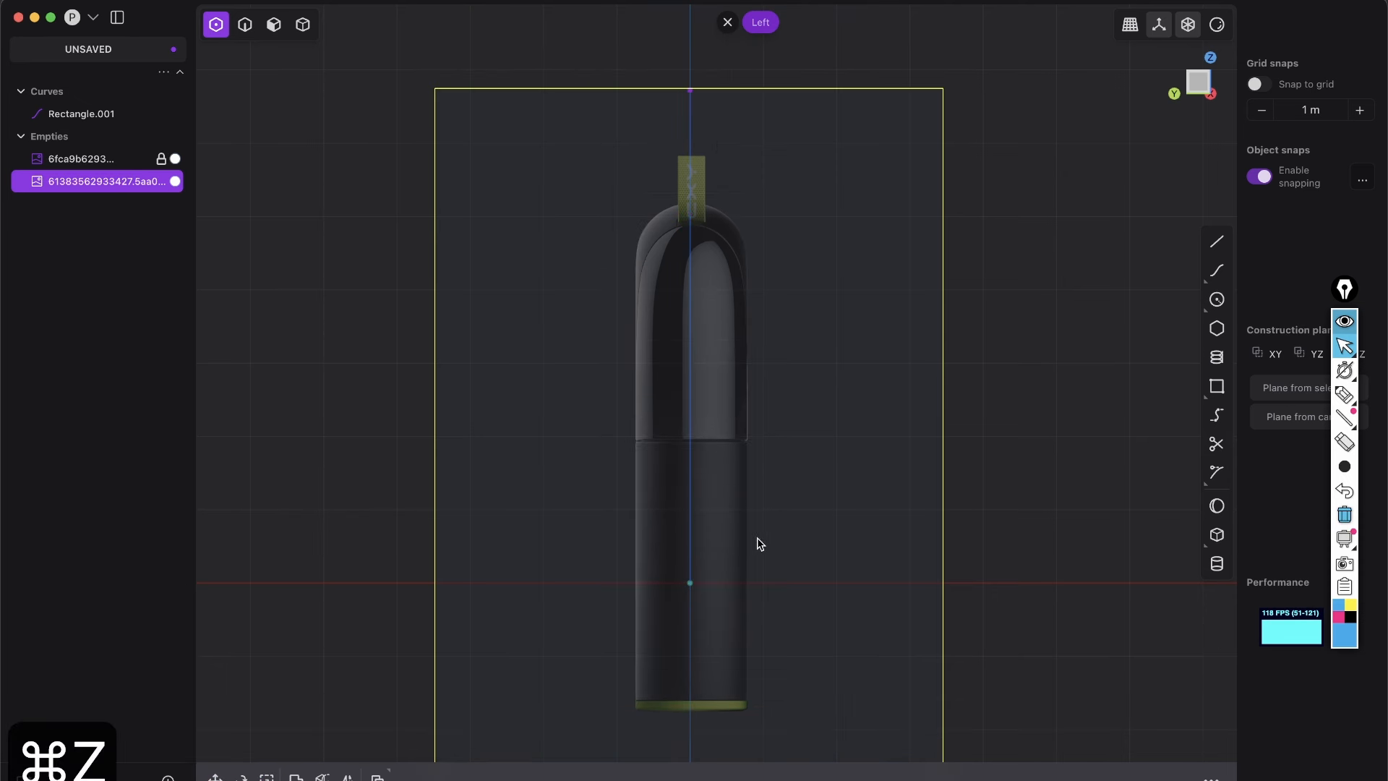
{"action": "key", "text": "super+z"}
{"action": "middle_click_drag", "start_coordinate": [664, 357], "coordinate": [689, 300]}
{"action": "scroll", "coordinate": [738, 313], "scroll_direction": "down", "scroll_amount": 1}
{"action": "middle_click_drag", "start_coordinate": [732, 424], "coordinate": [705, 457]}
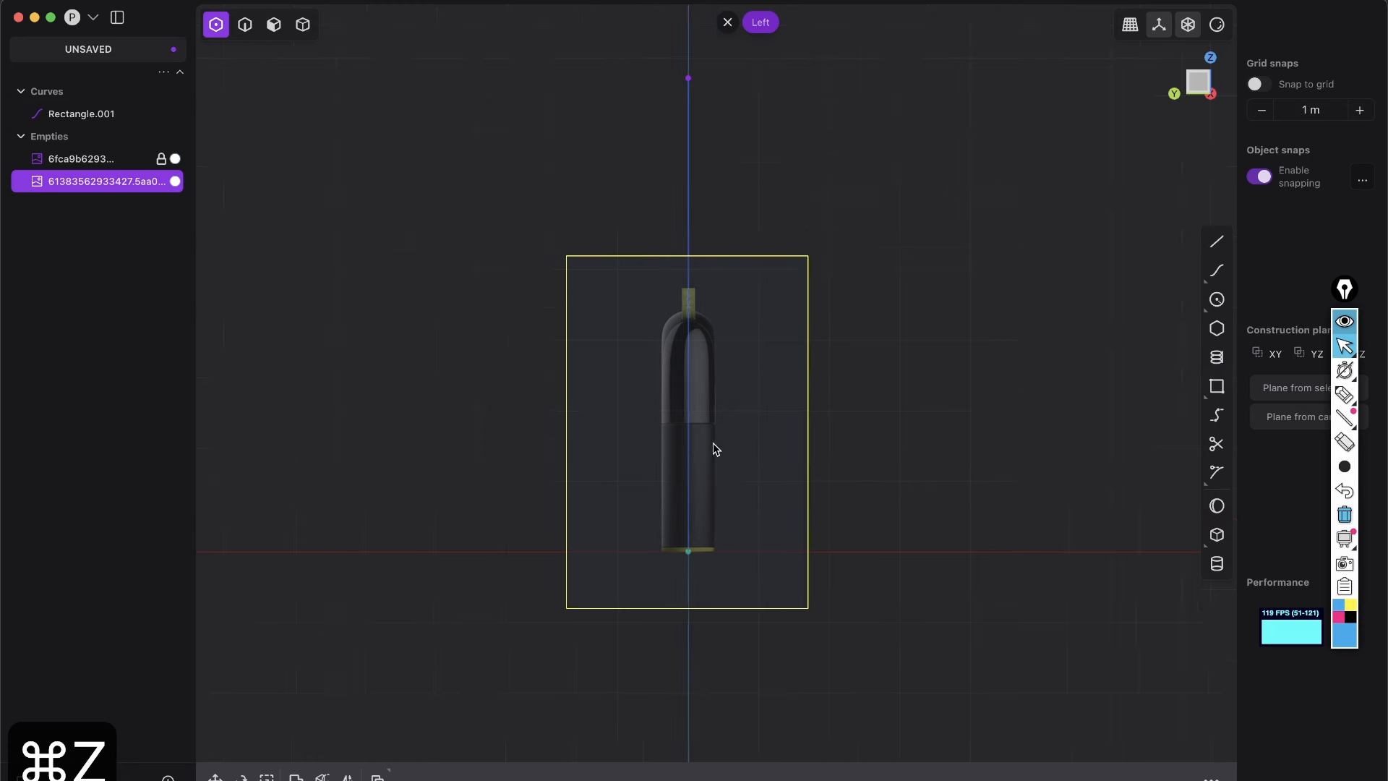
{"action": "middle_click_drag", "start_coordinate": [707, 331], "coordinate": [628, 419]}
{"action": "middle_click_drag", "start_coordinate": [564, 493], "coordinate": [700, 375]}
{"action": "scroll", "coordinate": [700, 375], "scroll_direction": "up", "scroll_amount": 1}
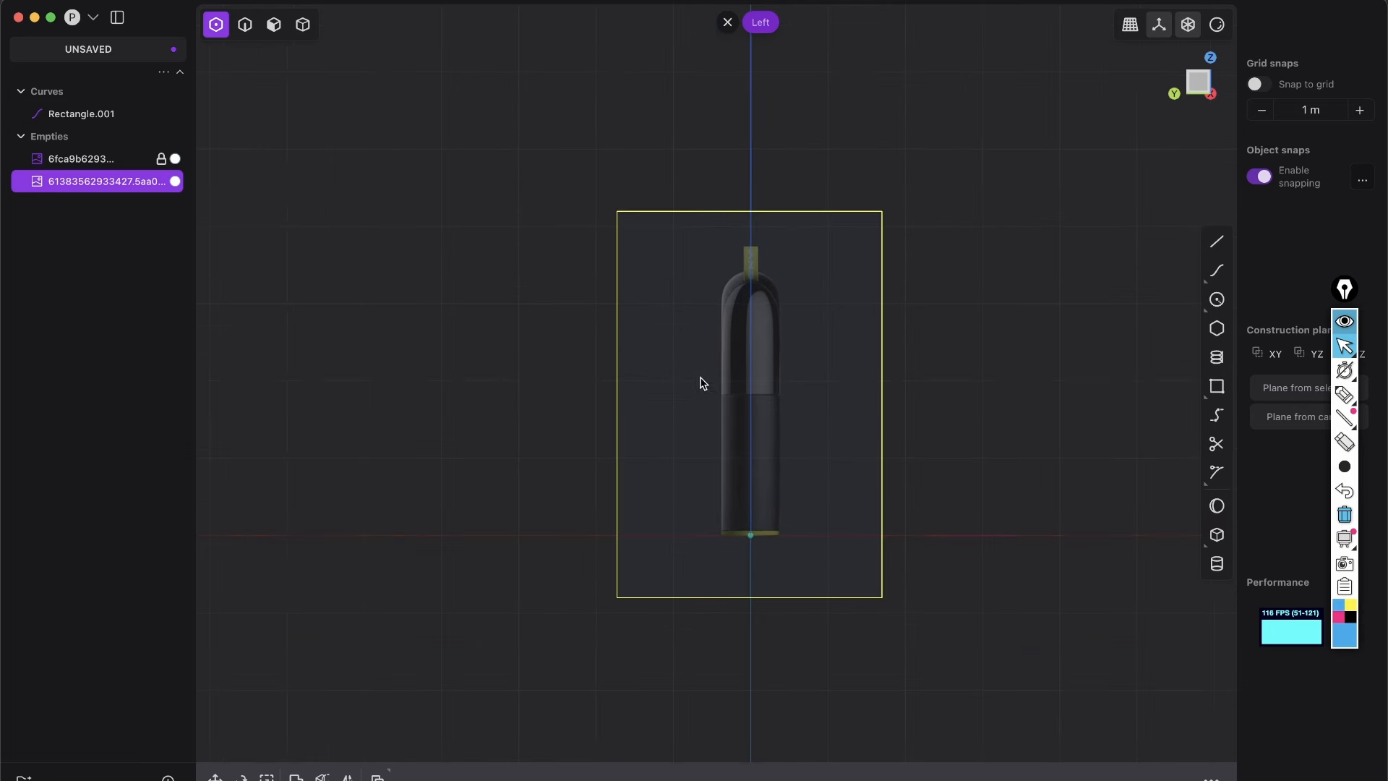
{"action": "middle_click_drag", "start_coordinate": [732, 507], "coordinate": [712, 531]}
{"action": "middle_click_drag", "start_coordinate": [717, 454], "coordinate": [675, 465]}
{"action": "scroll", "coordinate": [705, 589], "scroll_direction": "up", "scroll_amount": 1}
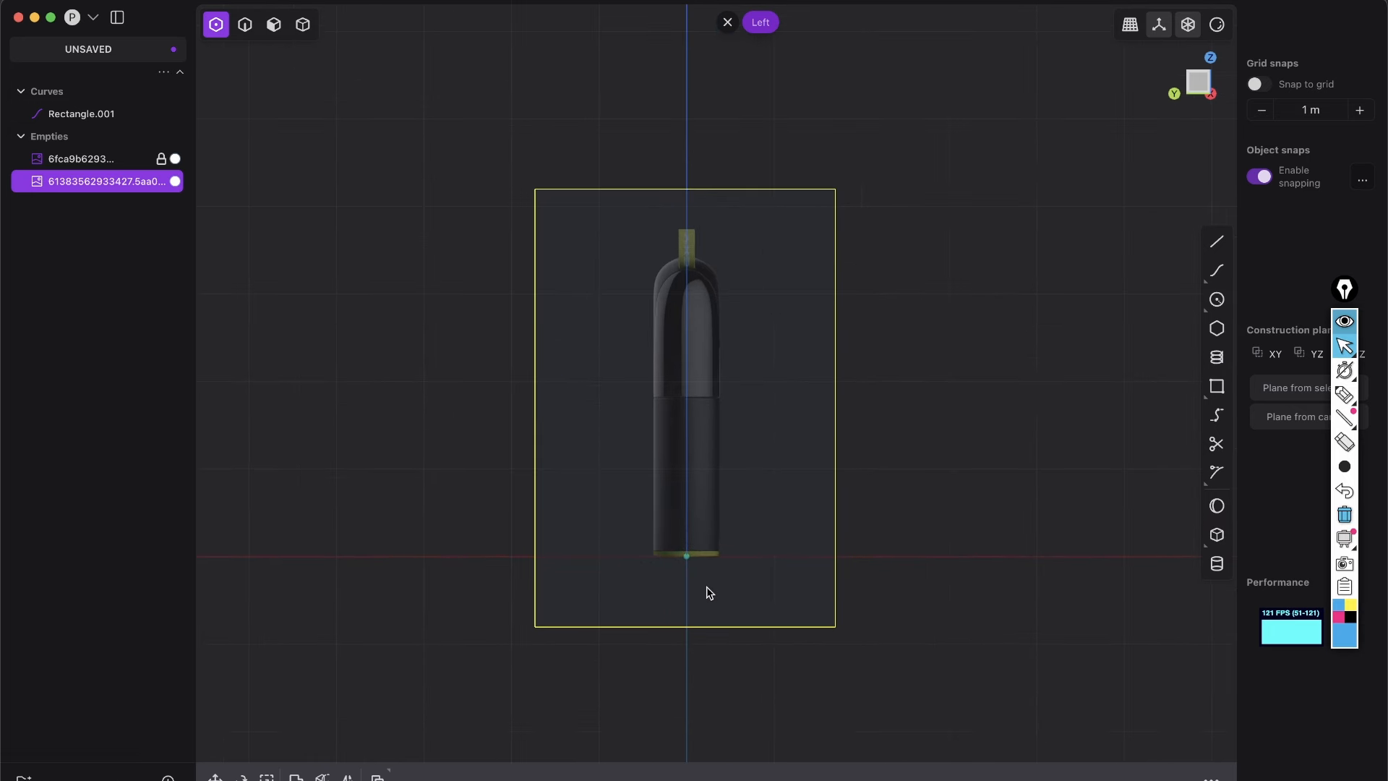
Step: Start a Freestyle Scale on the reference image, with its reference line running from the device's base to the top of its body
{"action": "key", "text": "s"}
{"action": "middle_click_drag", "start_coordinate": [727, 553], "coordinate": [699, 513]}
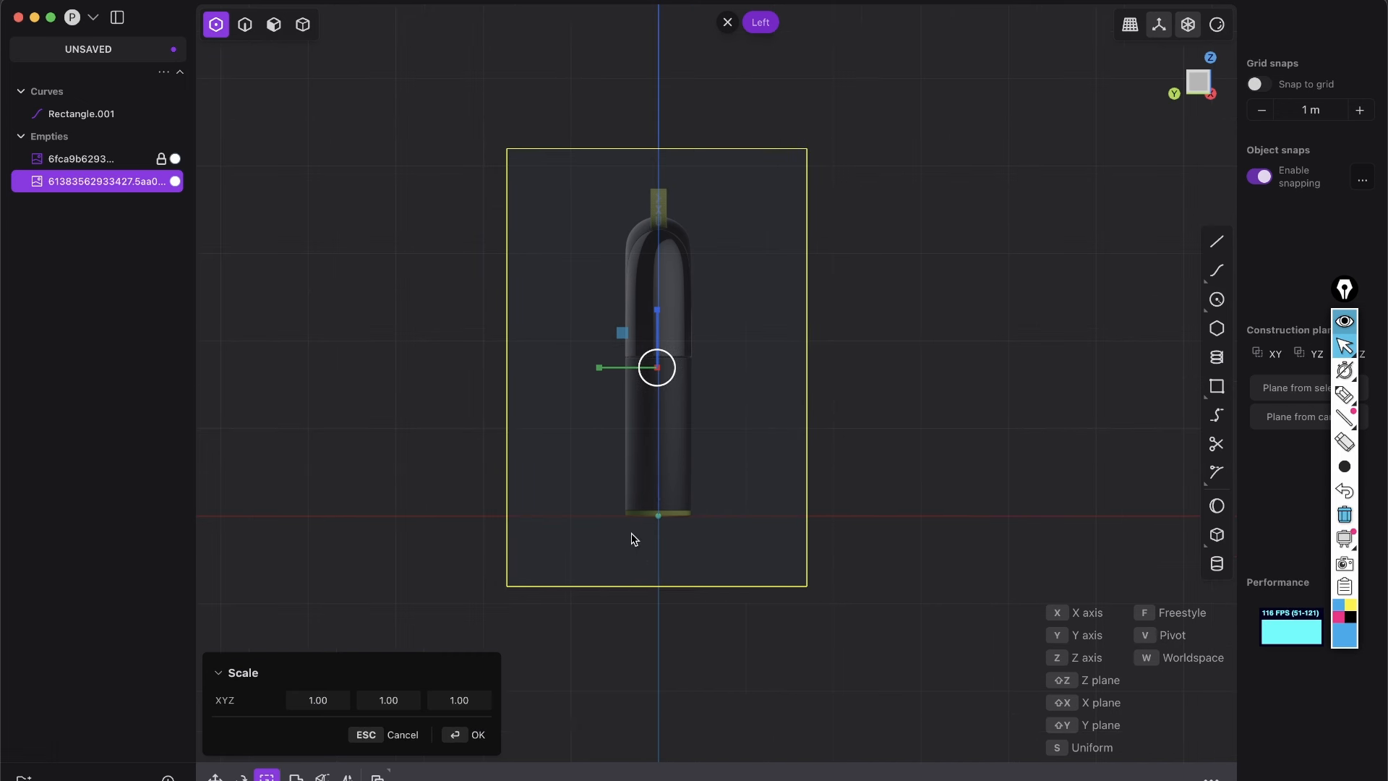
{"action": "scroll", "coordinate": [670, 463], "scroll_direction": "up", "scroll_amount": 5}
{"action": "key", "text": "f"}
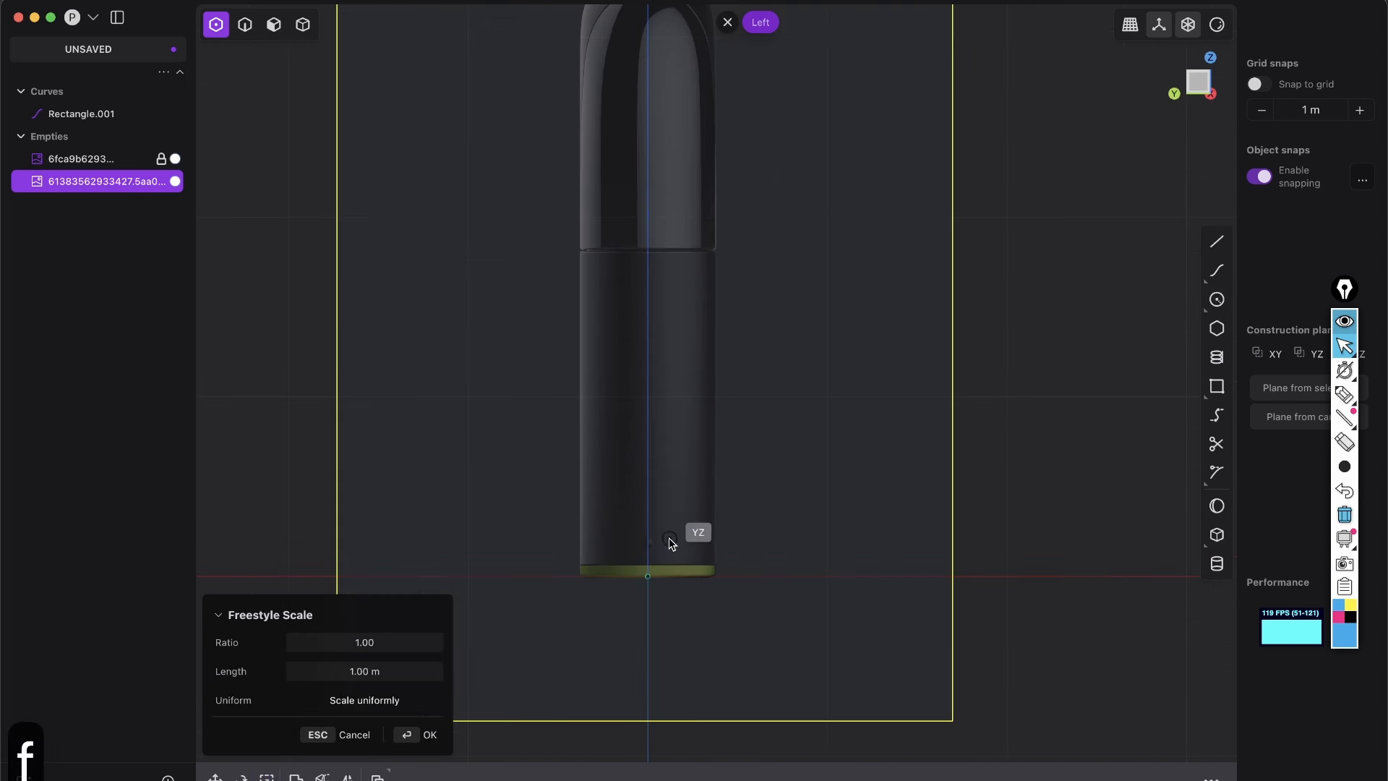
{"action": "left_click", "coordinate": [647, 576]}
{"action": "middle_click_drag", "start_coordinate": [692, 386], "coordinate": [767, 613], "text": "shift"}
{"action": "middle_click_drag", "start_coordinate": [773, 352], "coordinate": [772, 369], "text": "shift"}
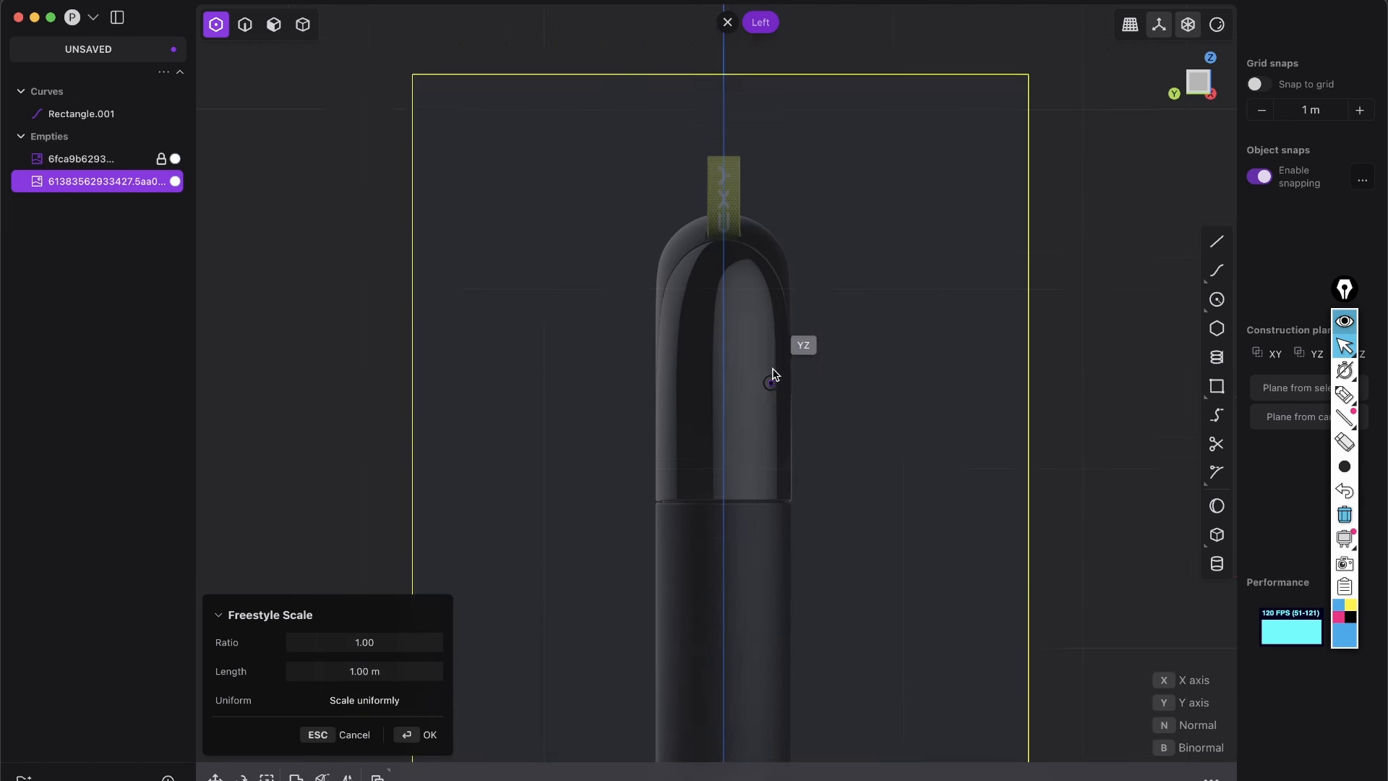
{"action": "scroll", "coordinate": [731, 285], "scroll_direction": "up", "scroll_amount": 5}
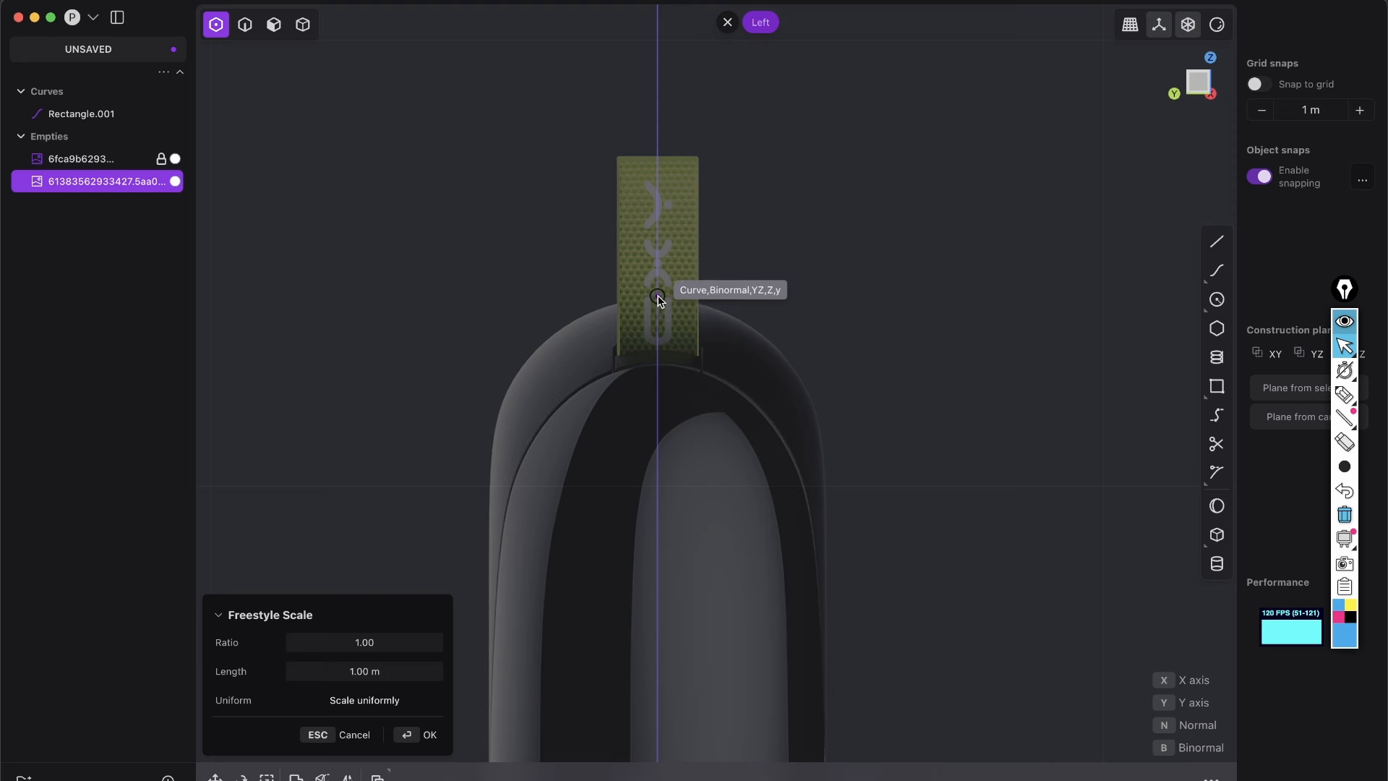
{"action": "scroll", "coordinate": [659, 299], "scroll_direction": "up", "scroll_amount": 2}
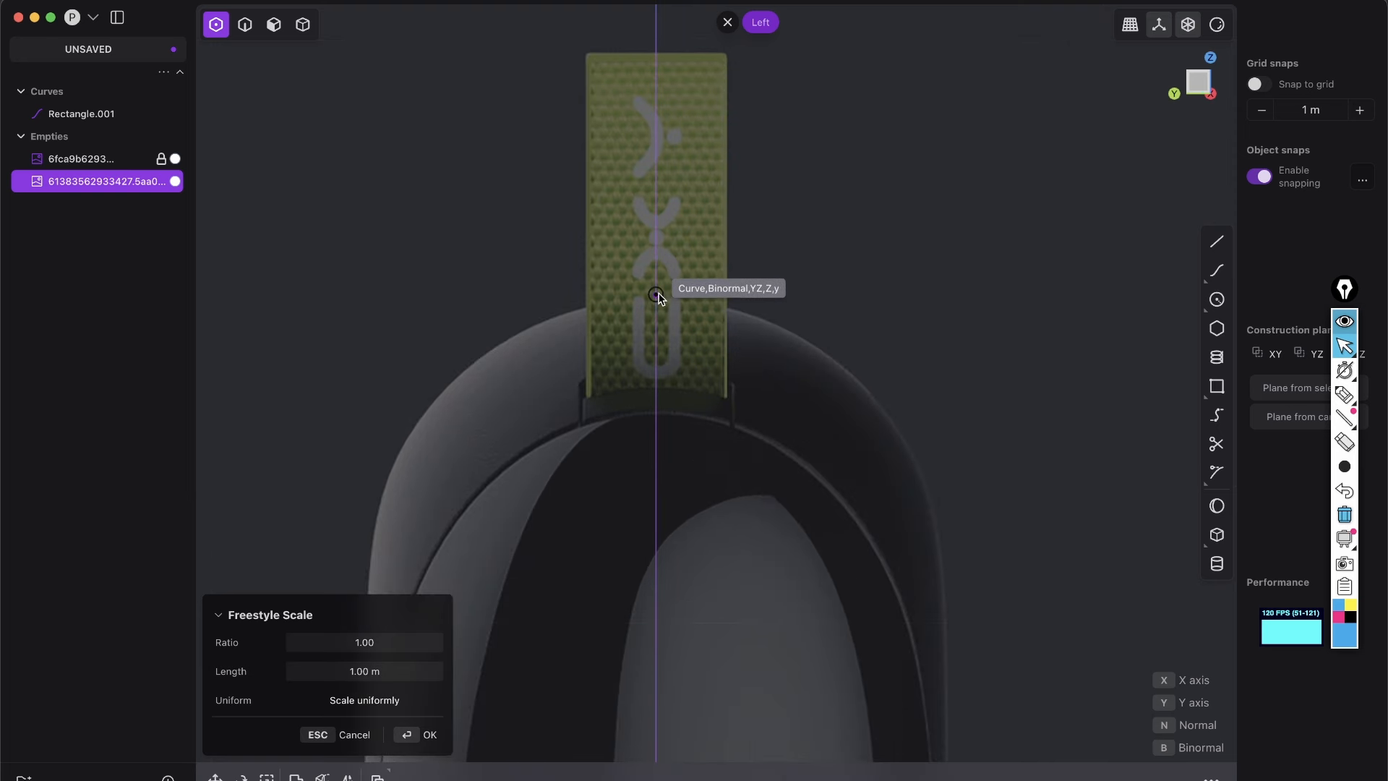
{"action": "left_click", "coordinate": [658, 295]}
Step: Scale the left reference image uniformly by about 1.96, to a reference length of about 6.72 m, matching the guide rectangle's height
{"action": "scroll", "coordinate": [685, 304], "scroll_direction": "down", "scroll_amount": 4}
{"action": "middle_click_drag", "start_coordinate": [726, 294], "coordinate": [684, 174], "text": "shift"}
{"action": "scroll", "coordinate": [711, 417], "scroll_direction": "down", "scroll_amount": 3}
{"action": "scroll", "coordinate": [694, 130], "scroll_direction": "down", "scroll_amount": 5}
{"action": "middle_click_drag", "start_coordinate": [733, 112], "coordinate": [723, 419], "text": "shift"}
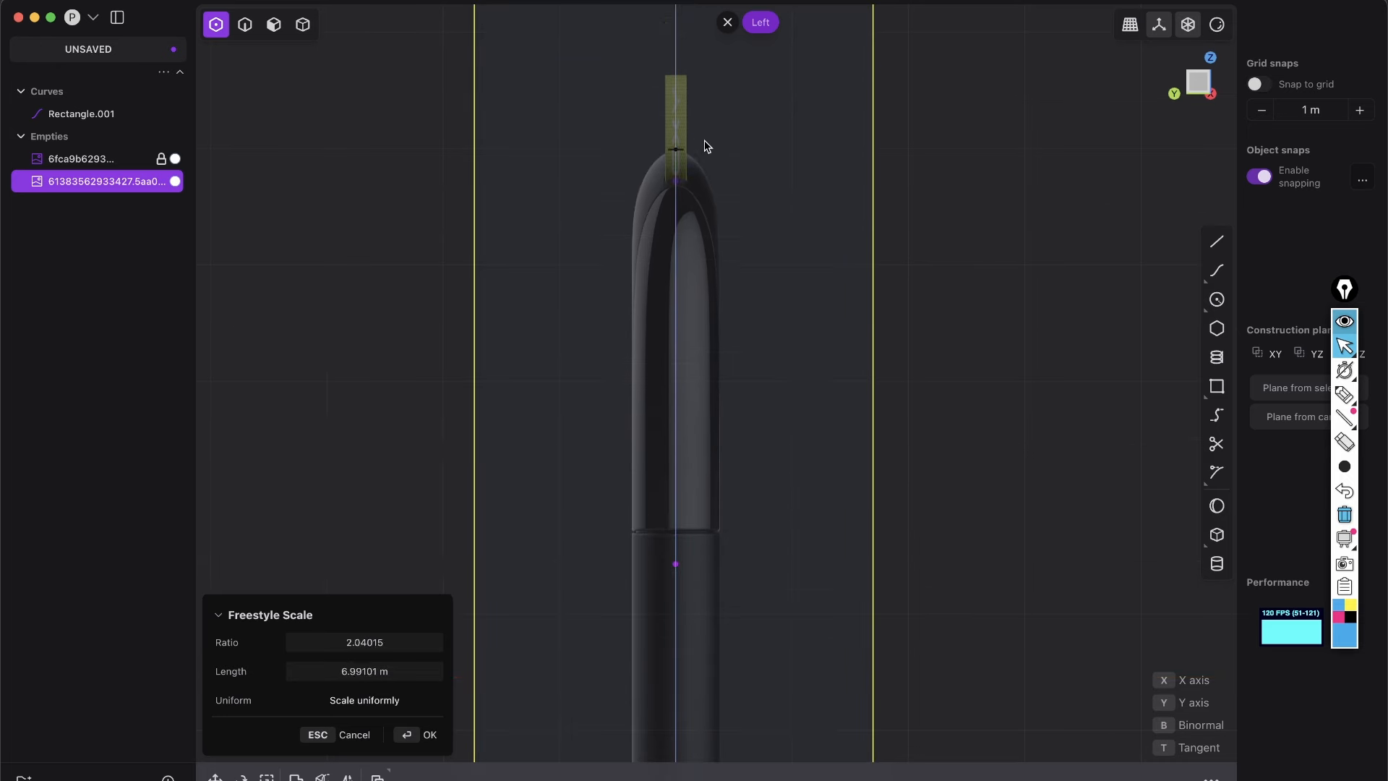
{"action": "scroll", "coordinate": [683, 188], "scroll_direction": "down", "scroll_amount": 5}
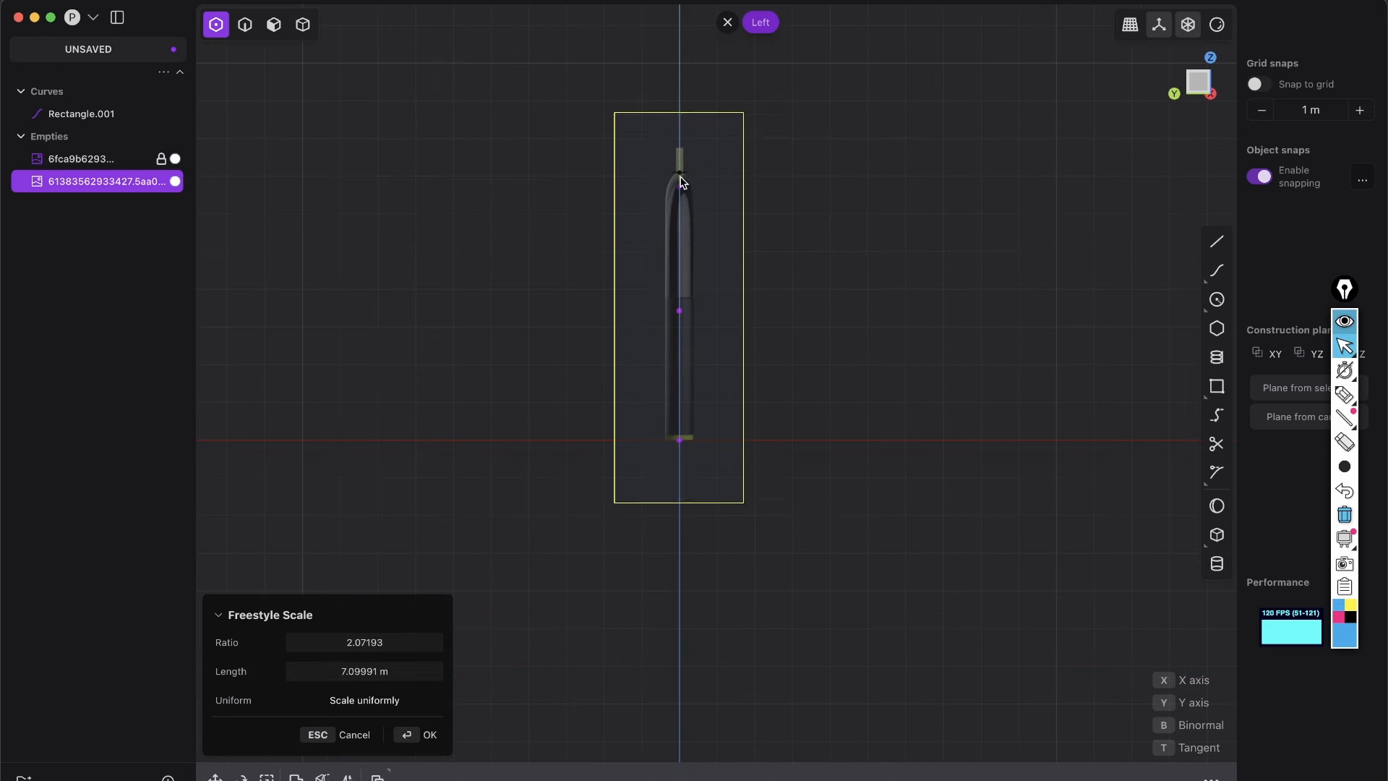
{"action": "scroll", "coordinate": [683, 205], "scroll_direction": "up", "scroll_amount": 5}
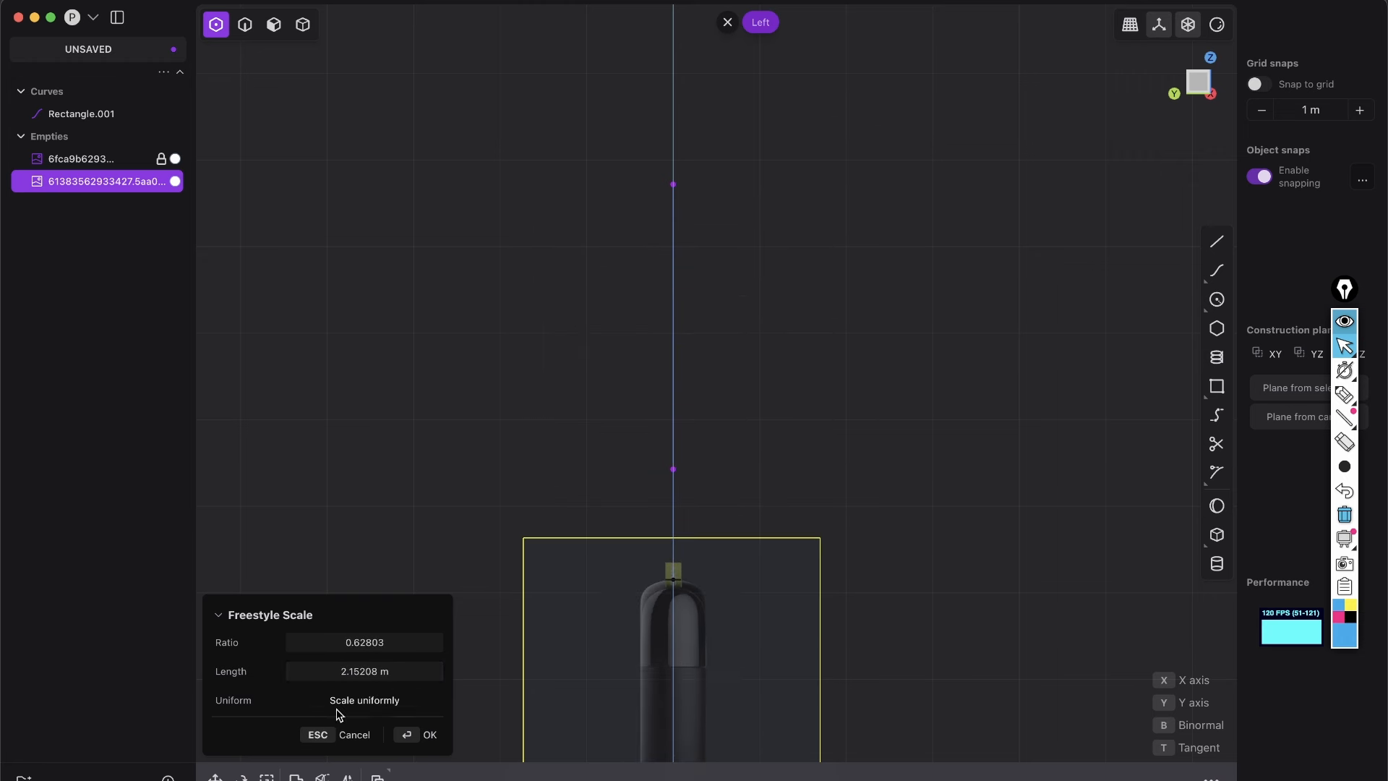
{"action": "left_click", "coordinate": [373, 716]}
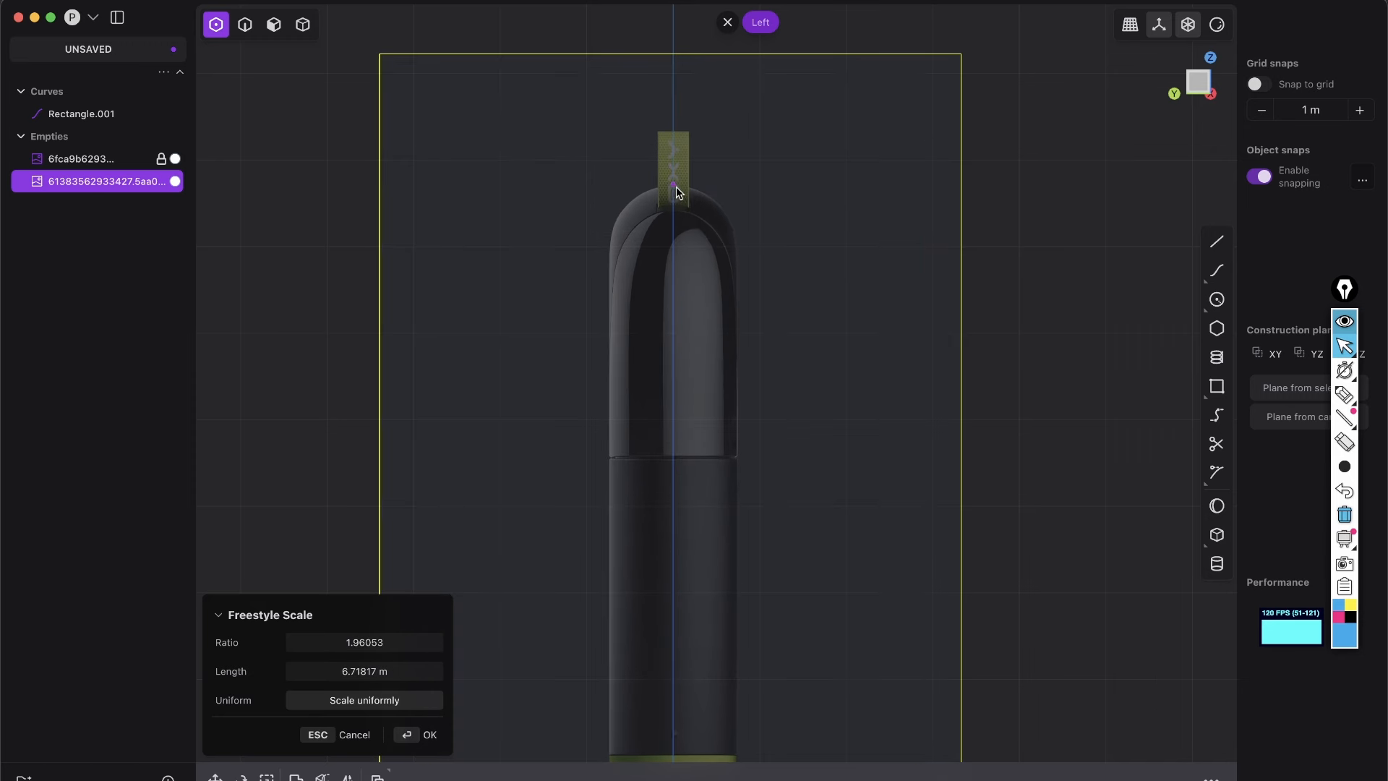
{"action": "scroll", "coordinate": [660, 234], "scroll_direction": "down", "scroll_amount": 3}
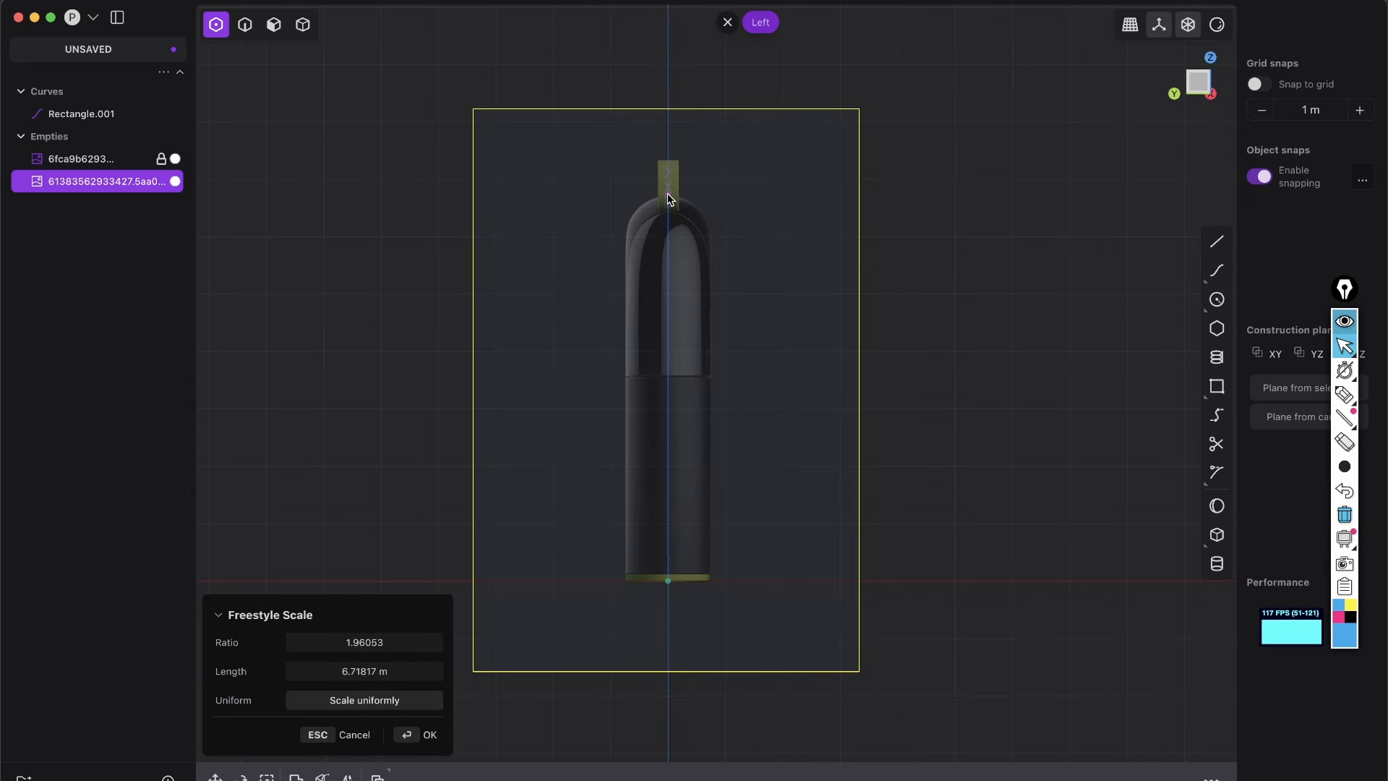
{"action": "middle_click_drag", "start_coordinate": [669, 196], "coordinate": [616, 214]}
{"action": "middle_click_drag", "start_coordinate": [477, 327], "coordinate": [700, 261], "text": "shift"}
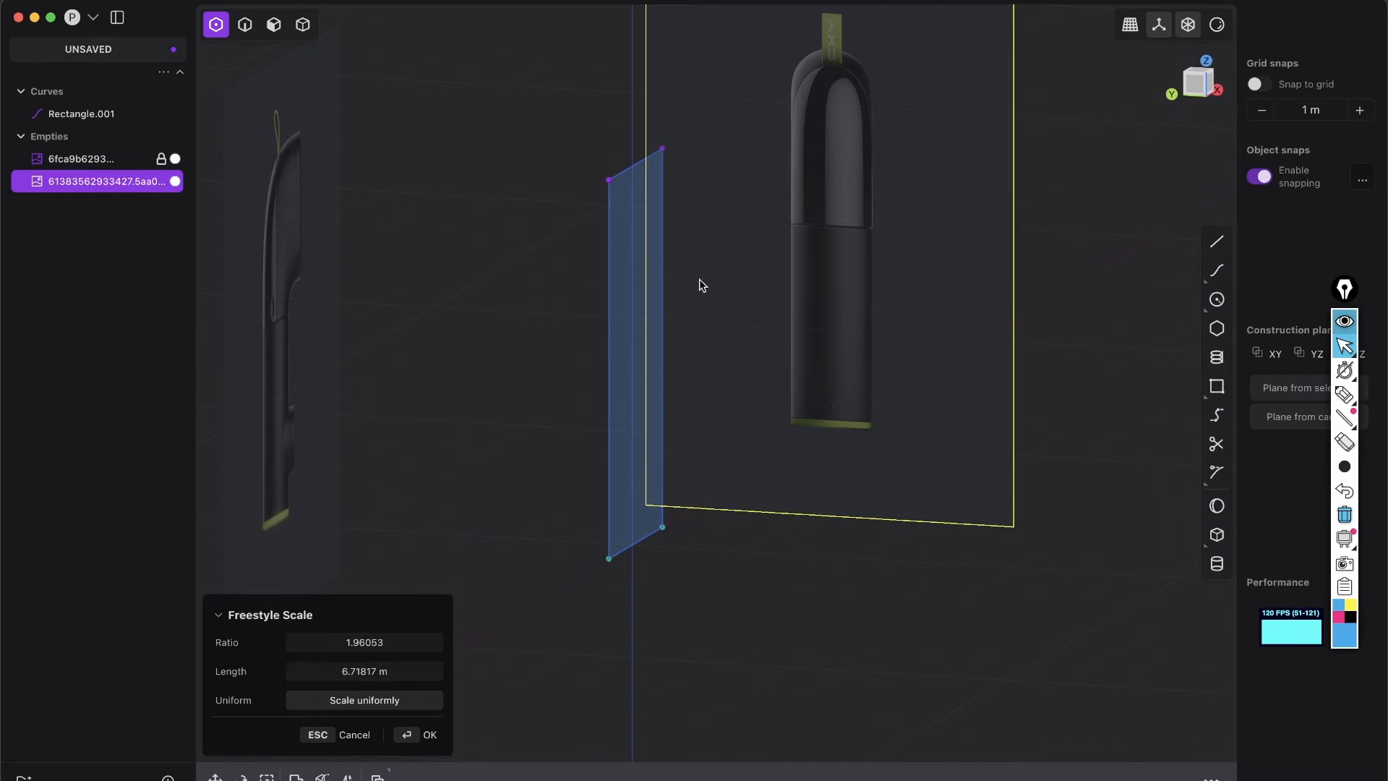
Step: Lock the left reference image in place, delete the guide rectangle and return to the front view
{"action": "left_click", "coordinate": [161, 180]}
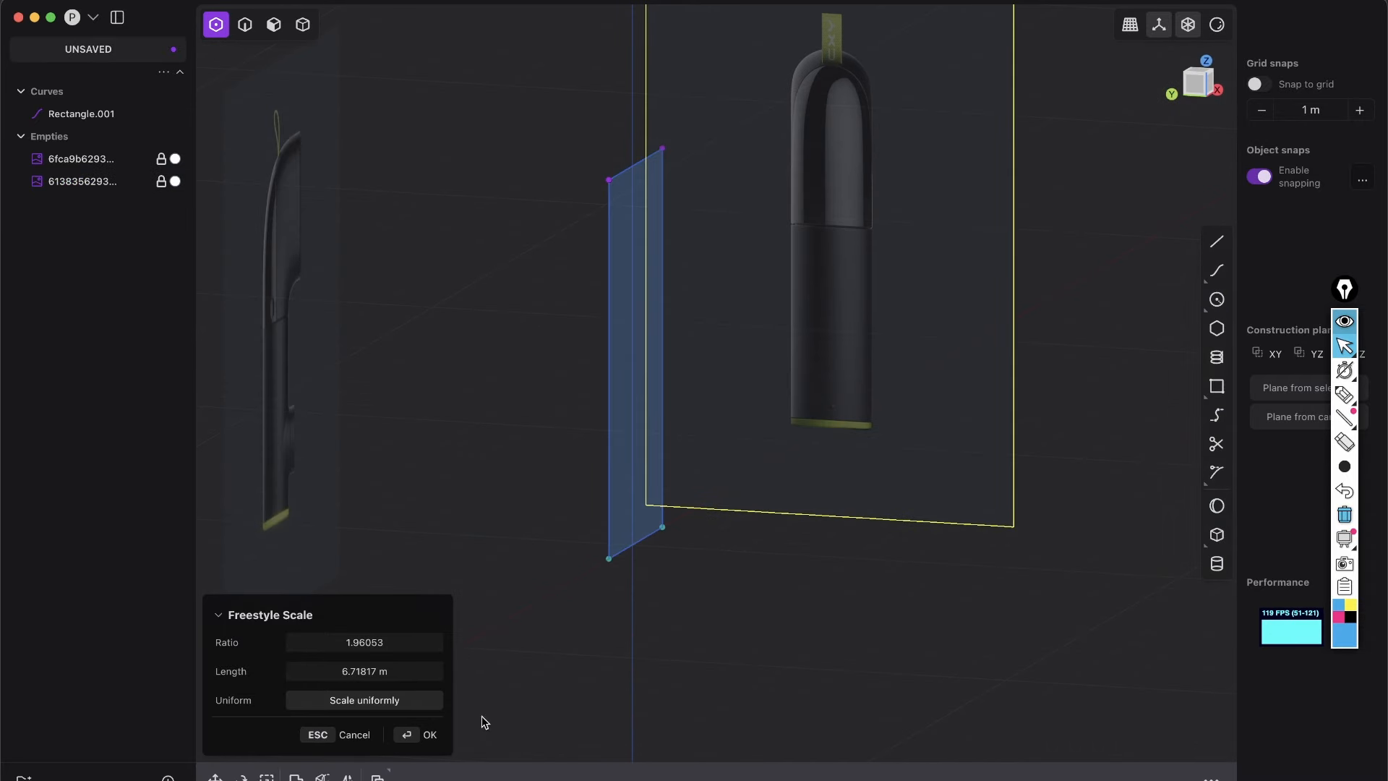
{"action": "left_click", "coordinate": [439, 742]}
{"action": "key", "text": "2"}
{"action": "left_click", "coordinate": [660, 288]}
{"action": "key", "text": "x"}
{"action": "middle_click_drag", "start_coordinate": [836, 384], "coordinate": [1125, 395]}
{"action": "left_click", "coordinate": [1203, 85]}
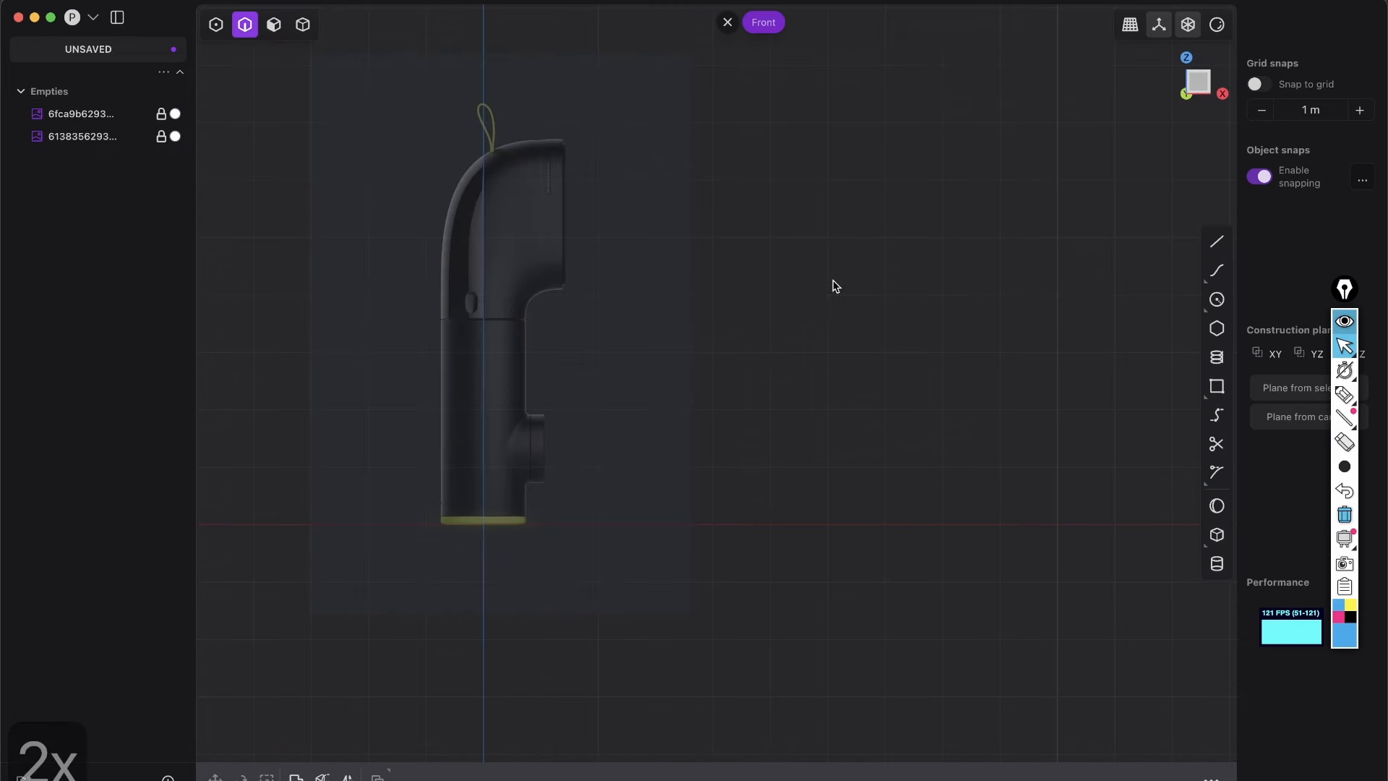
Step: Switch to the browser, close the courses page and examine the CXY dash cam's body shape in its Behance product images
{"action": "middle_click_drag", "start_coordinate": [526, 414], "coordinate": [594, 468], "text": "shift"}
{"action": "scroll", "coordinate": [625, 414], "scroll_direction": "up", "scroll_amount": 4}
{"action": "scroll", "coordinate": [639, 505], "scroll_direction": "down", "scroll_amount": 6}
{"action": "left_click", "coordinate": [665, 775]}
{"action": "left_click", "coordinate": [671, 517]}
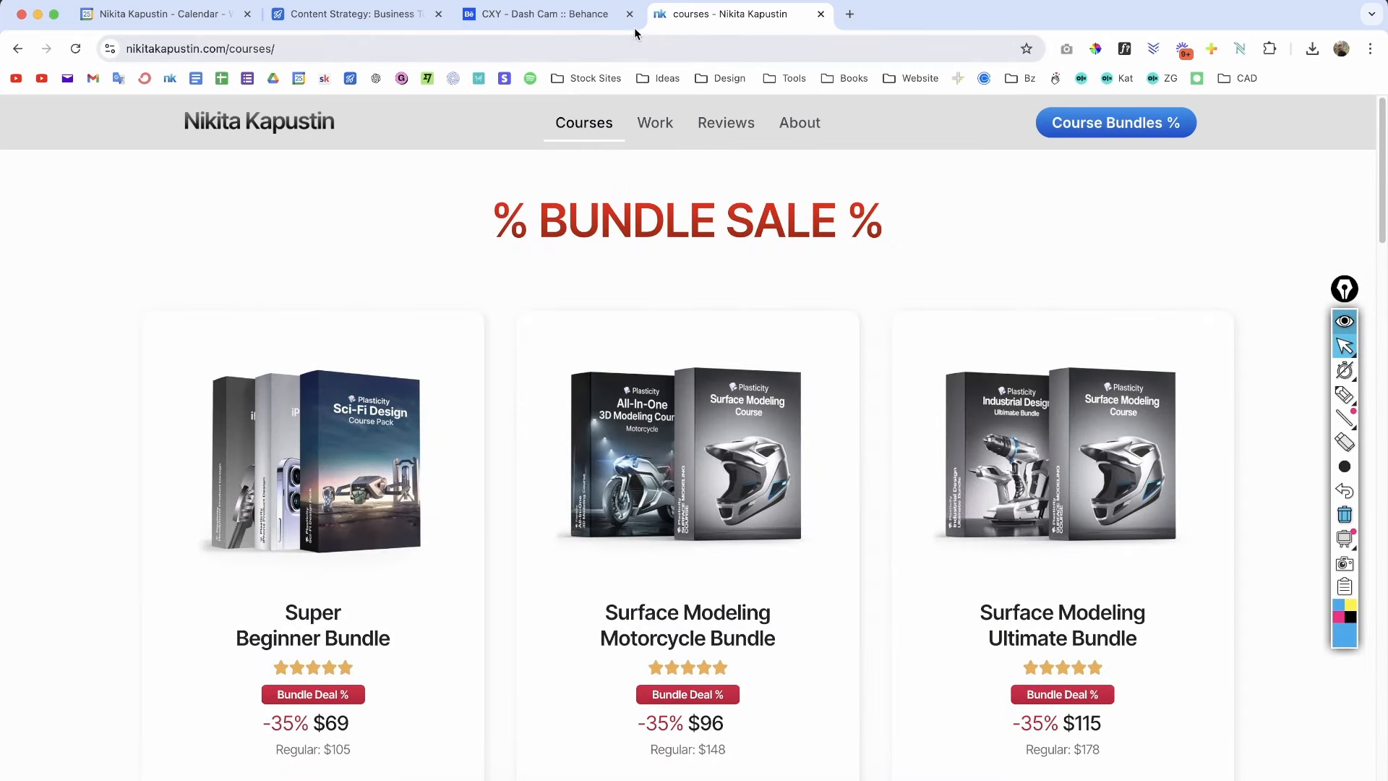
{"action": "key", "text": "super+w"}
{"action": "left_click_drag", "start_coordinate": [1380, 137], "coordinate": [1320, 370]}
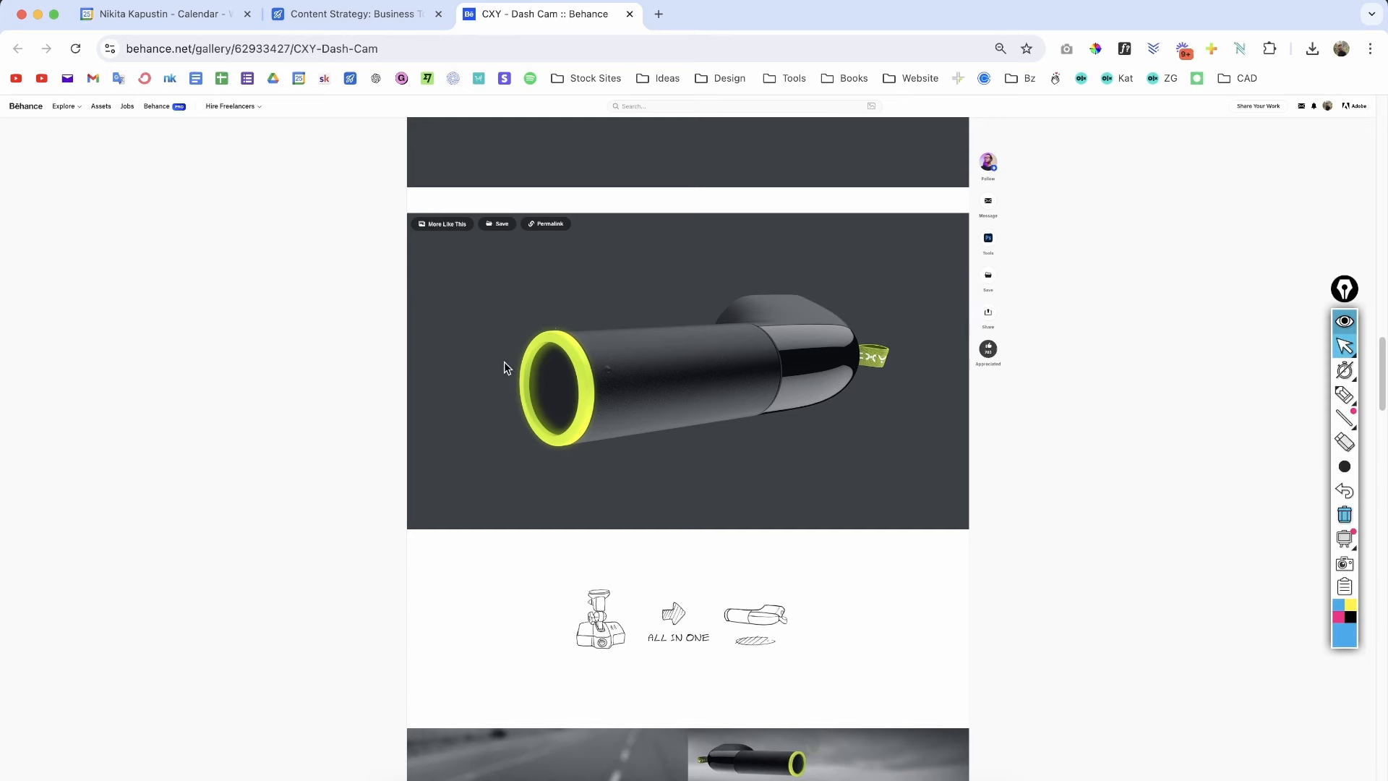
{"action": "left_click_drag", "start_coordinate": [1380, 364], "coordinate": [1342, 560]}
{"action": "scroll", "coordinate": [612, 324], "scroll_direction": "up", "scroll_amount": 5}
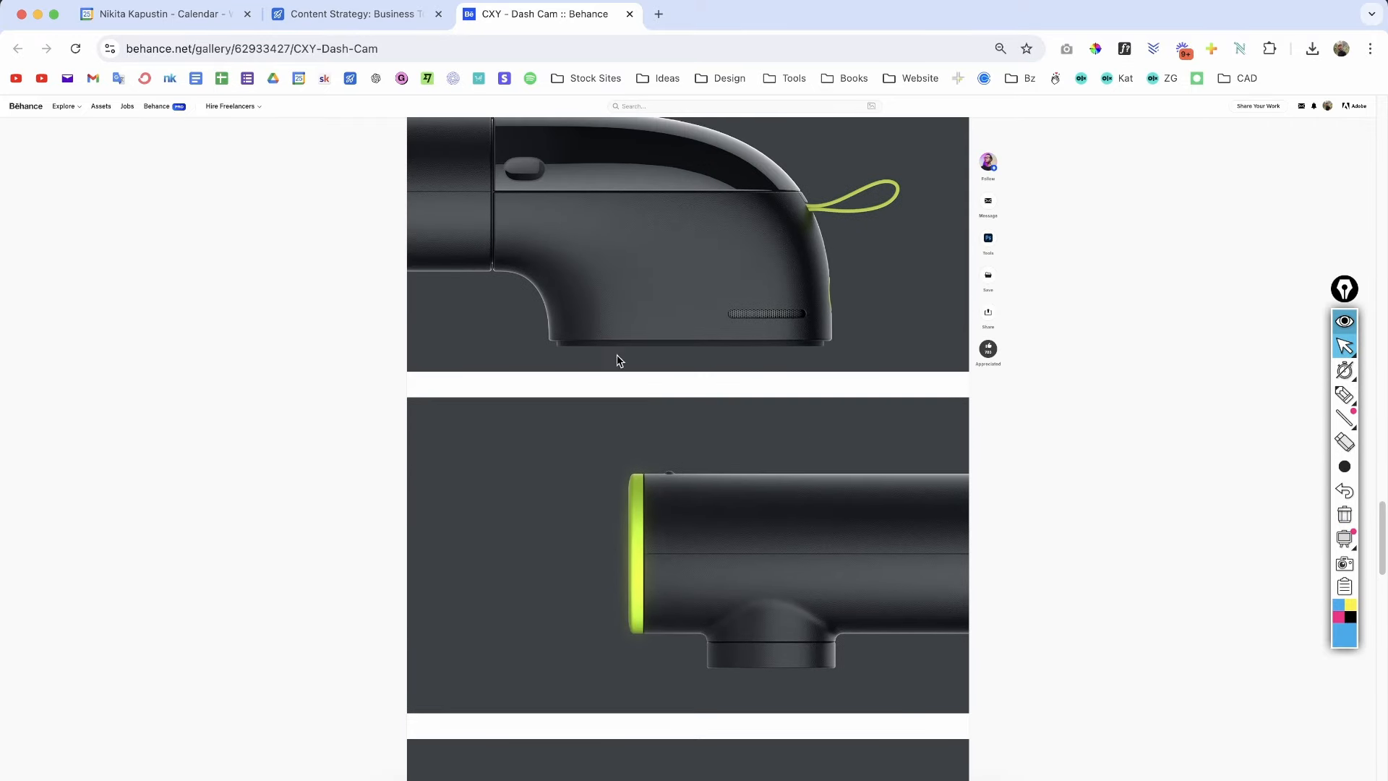
Step: Back in Plasticity, draw a flat horizontal circle of about 0.74 m radius, centred on the origin and matching the device's base width
{"action": "key", "text": "super+Tab"}
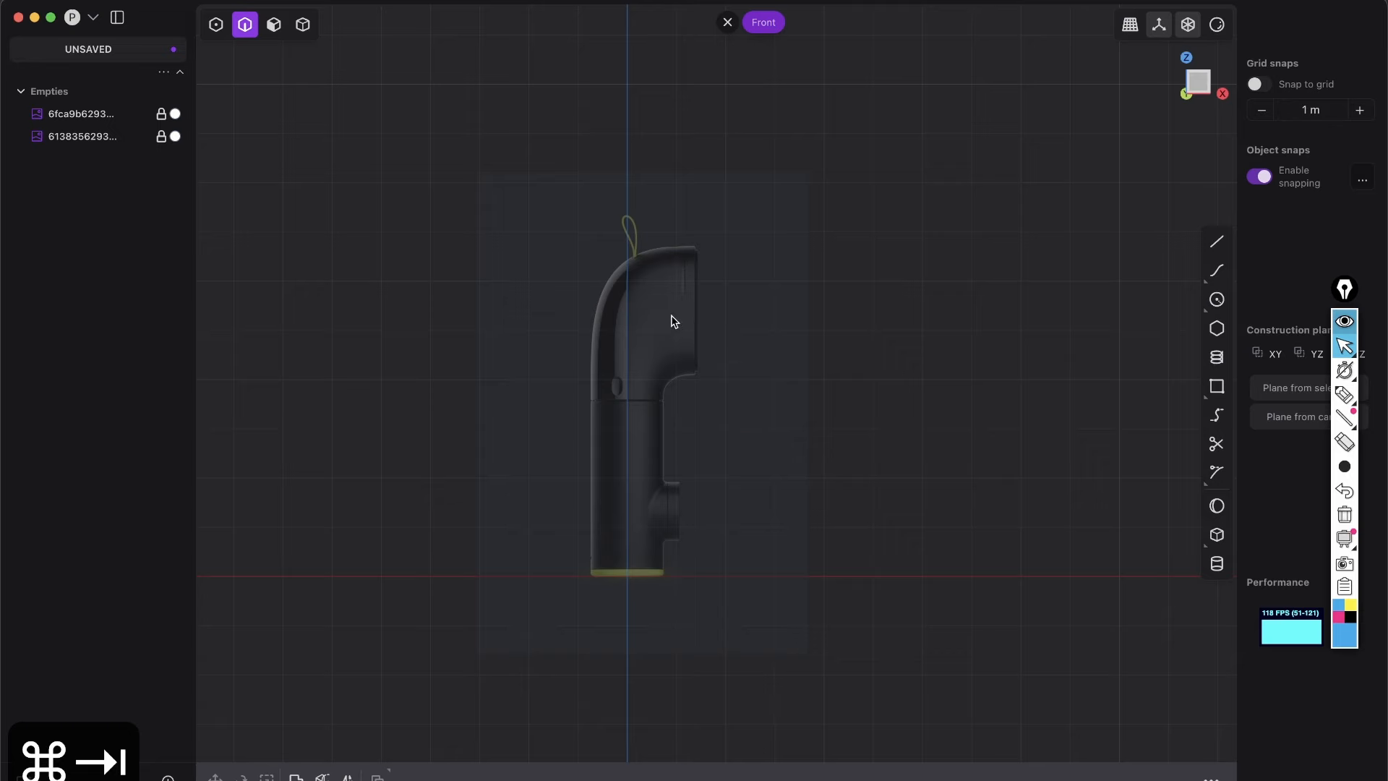
{"action": "middle_click_drag", "start_coordinate": [627, 694], "coordinate": [680, 567], "text": "shift"}
{"action": "scroll", "coordinate": [680, 568], "scroll_direction": "up", "scroll_amount": 6}
{"action": "middle_click_drag", "start_coordinate": [668, 360], "coordinate": [653, 536], "text": "shift"}
{"action": "middle_click_drag", "start_coordinate": [701, 376], "coordinate": [696, 422], "text": "shift"}
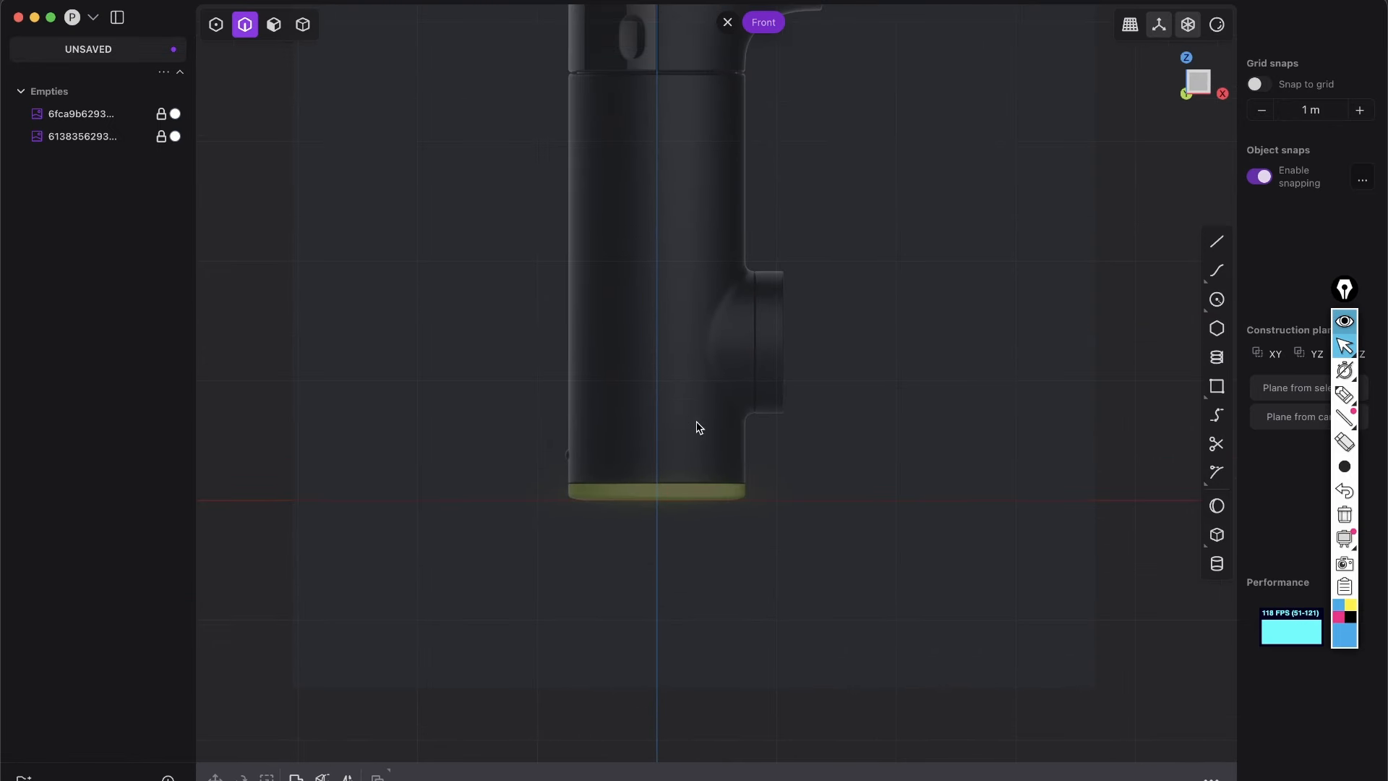
{"action": "left_click", "coordinate": [1217, 300]}
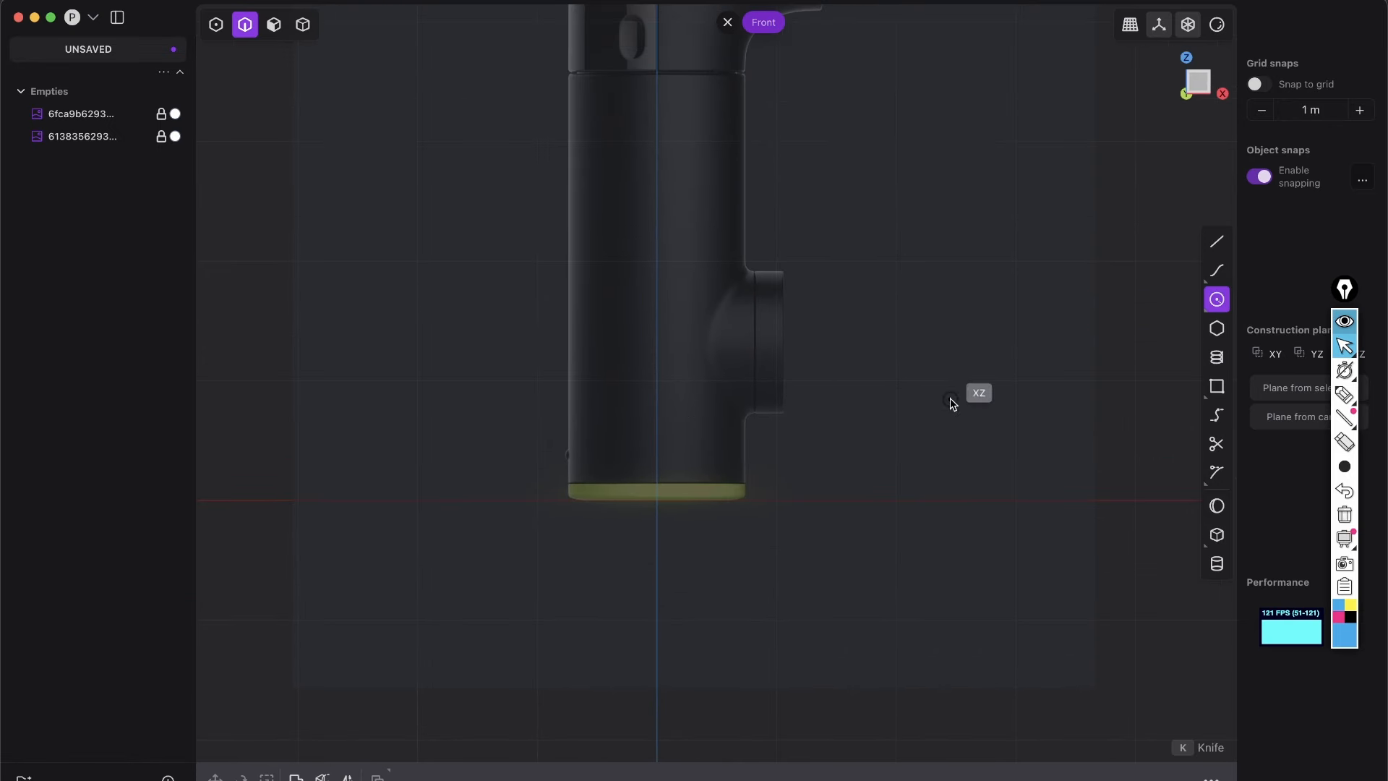
{"action": "left_click", "coordinate": [656, 500]}
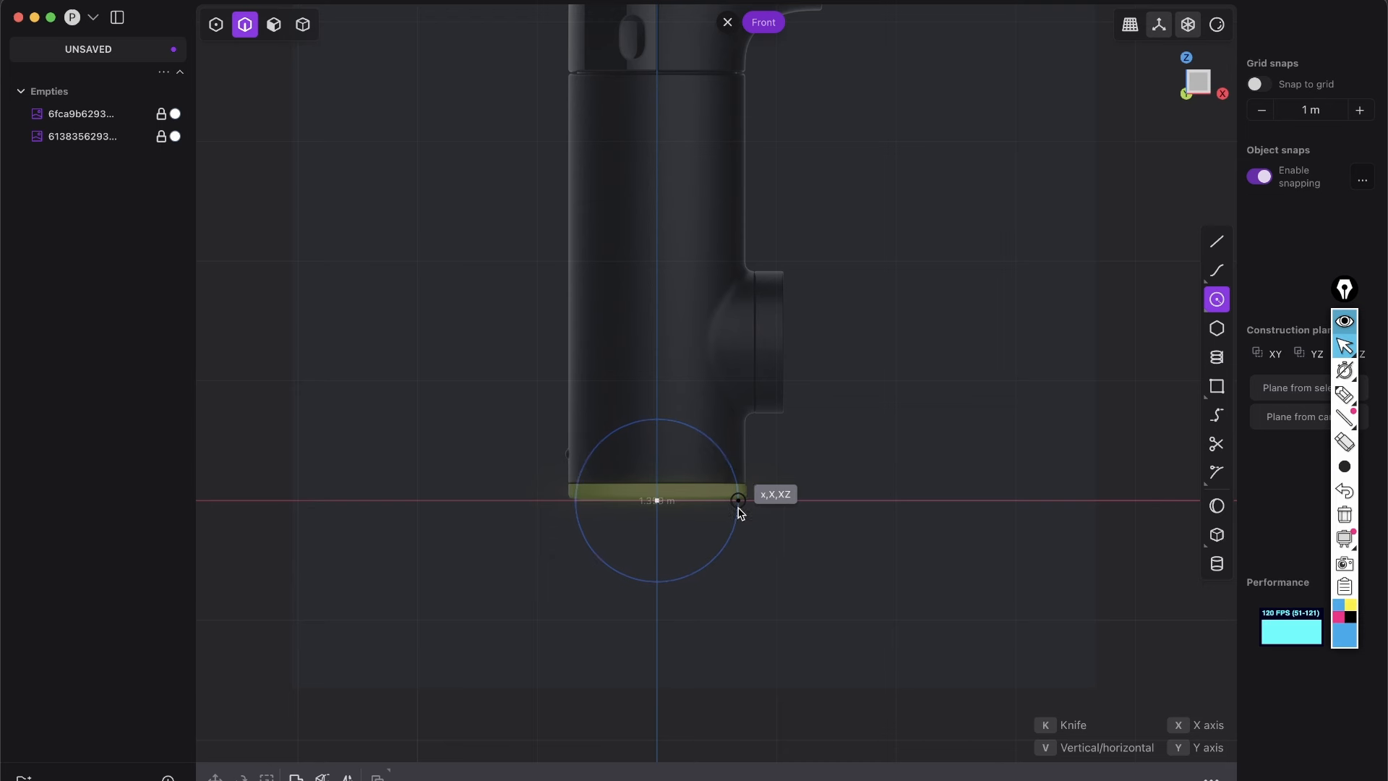
{"action": "scroll", "coordinate": [744, 486], "scroll_direction": "up", "scroll_amount": 5}
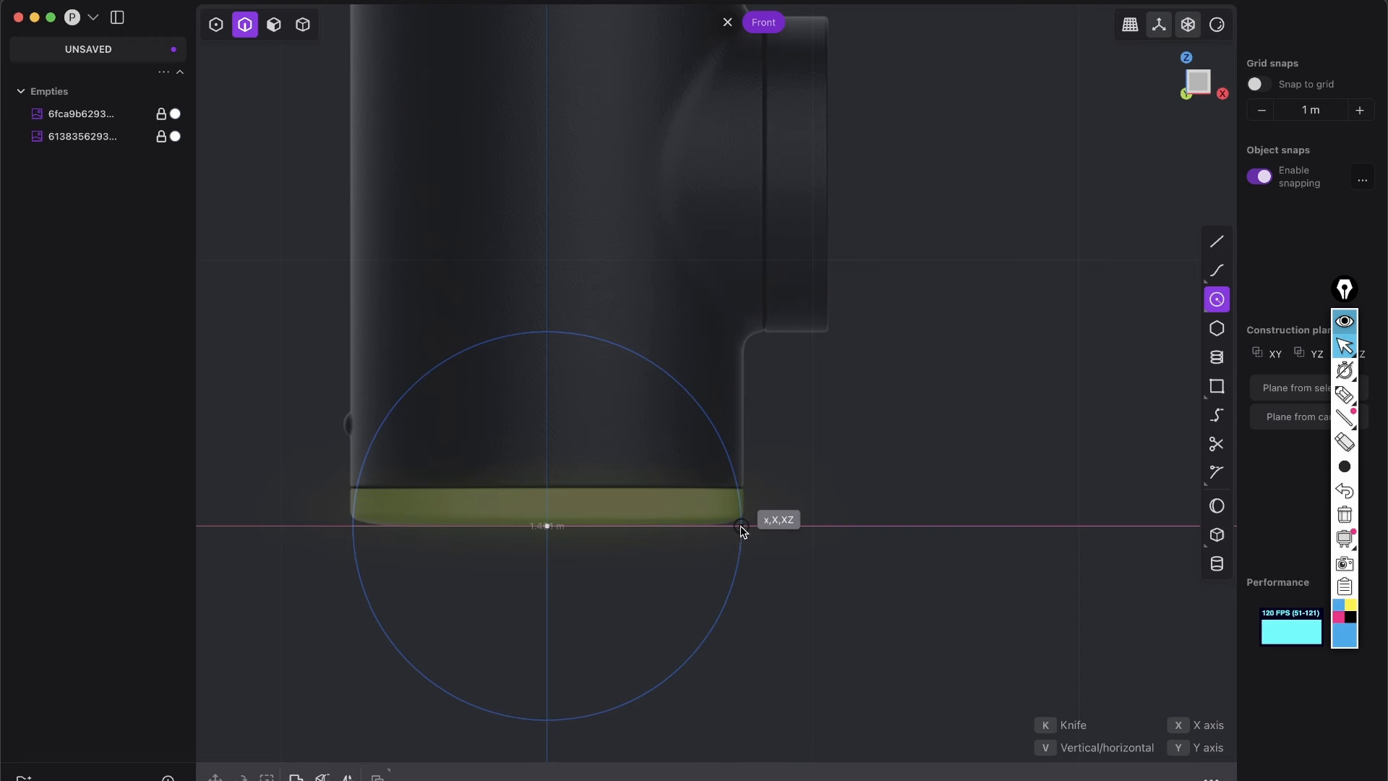
{"action": "key", "text": "v"}
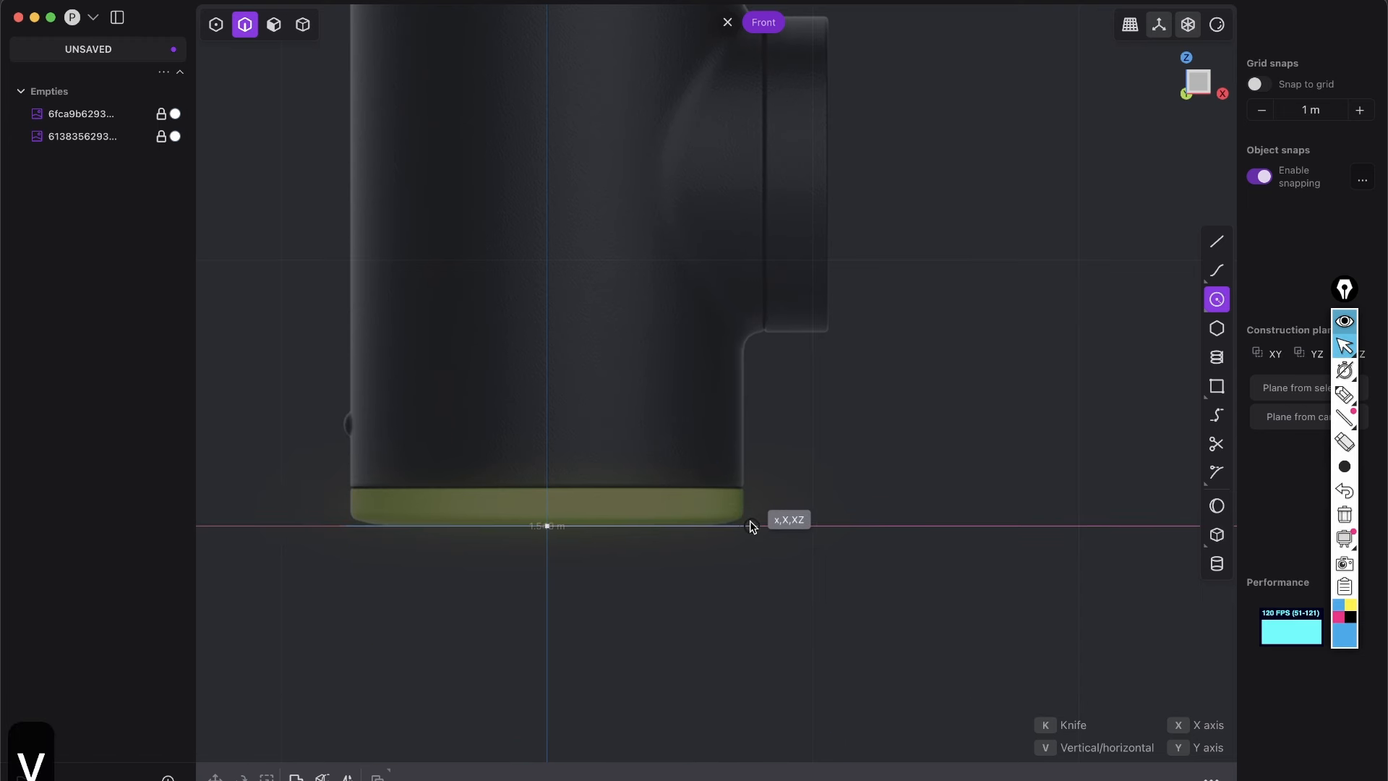
{"action": "left_click", "coordinate": [745, 529]}
Step: Duplicate the base circle and raise the copy about 3.57 m along Z to the seam between the tube and the head
{"action": "scroll", "coordinate": [566, 520], "scroll_direction": "down", "scroll_amount": 3}
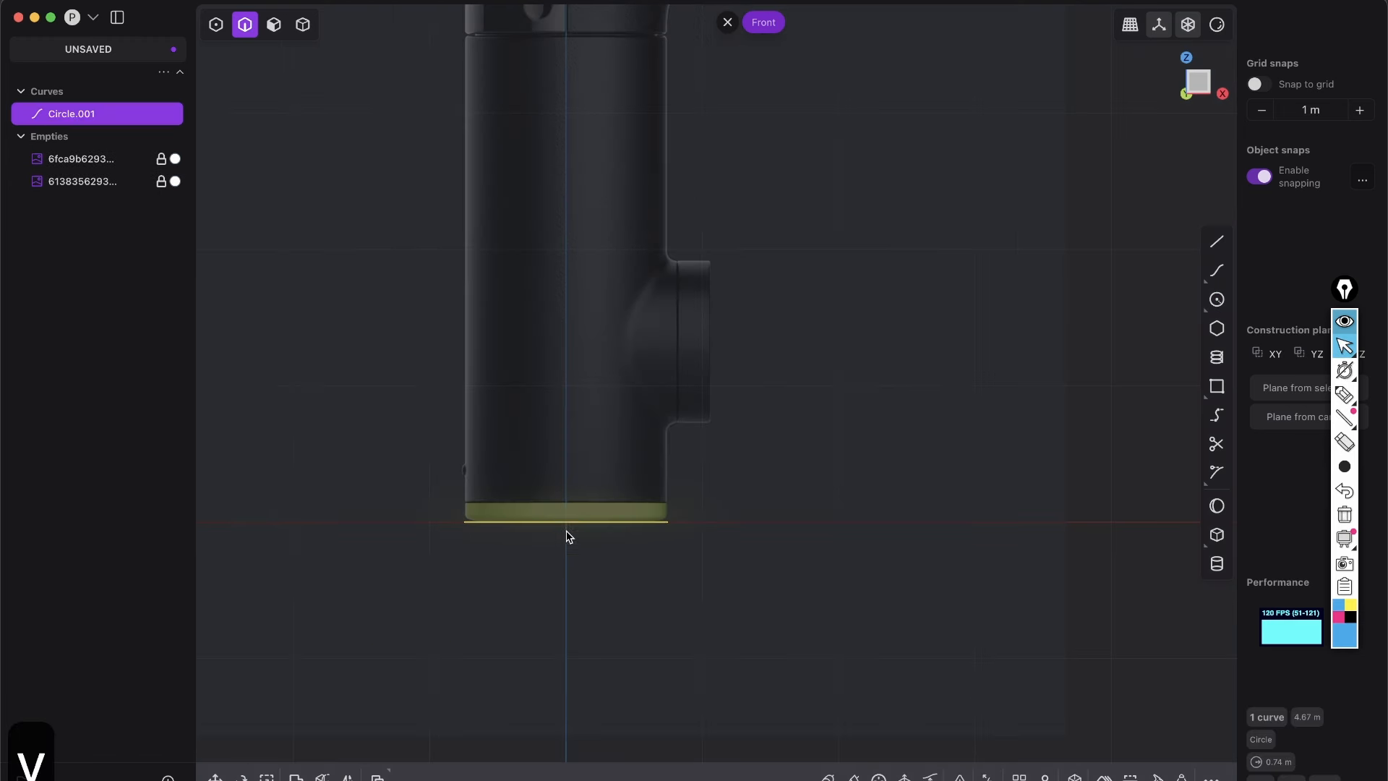
{"action": "middle_click_drag", "start_coordinate": [566, 521], "coordinate": [570, 536]}
{"action": "left_click", "coordinate": [1198, 78]}
{"action": "scroll", "coordinate": [598, 356], "scroll_direction": "up", "scroll_amount": 3}
{"action": "scroll", "coordinate": [546, 428], "scroll_direction": "up", "scroll_amount": 3}
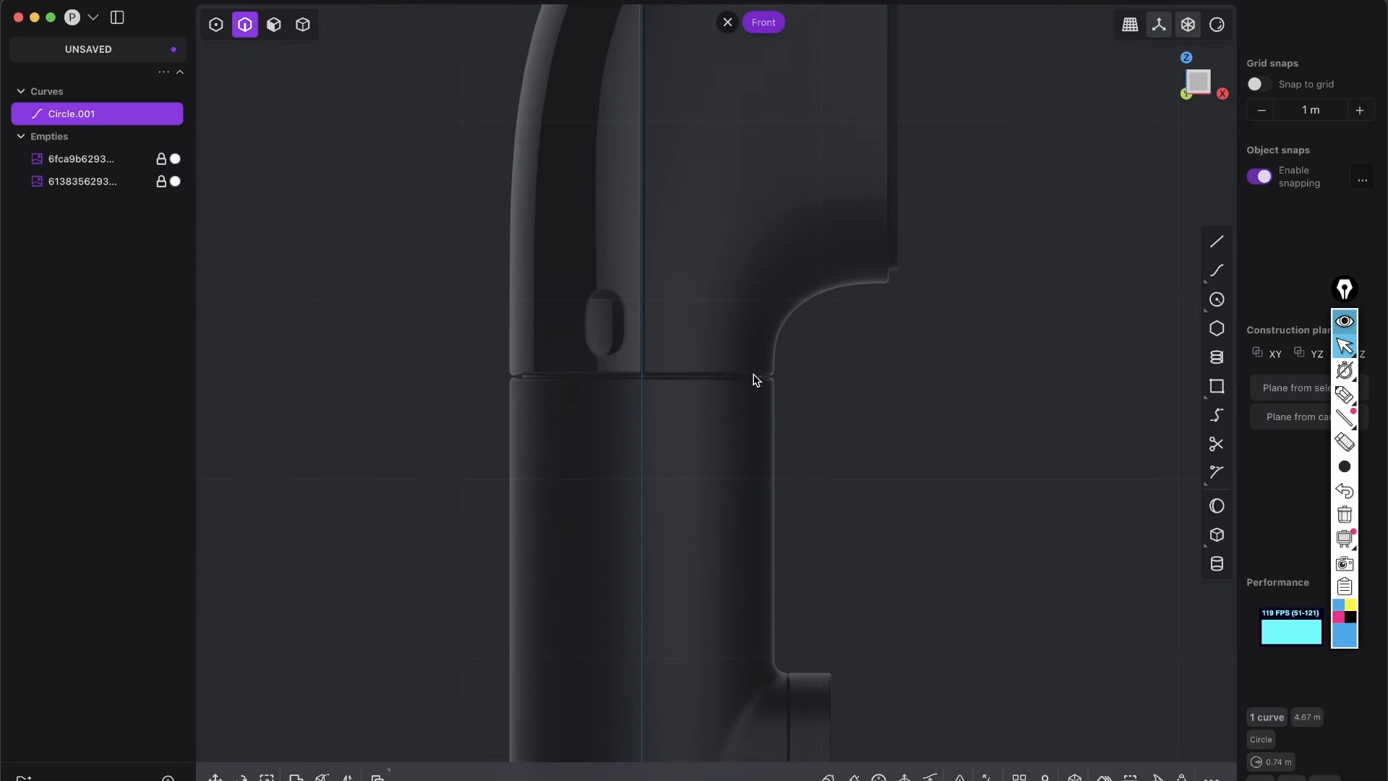
{"action": "middle_click_drag", "start_coordinate": [770, 405], "coordinate": [747, 474], "text": "shift"}
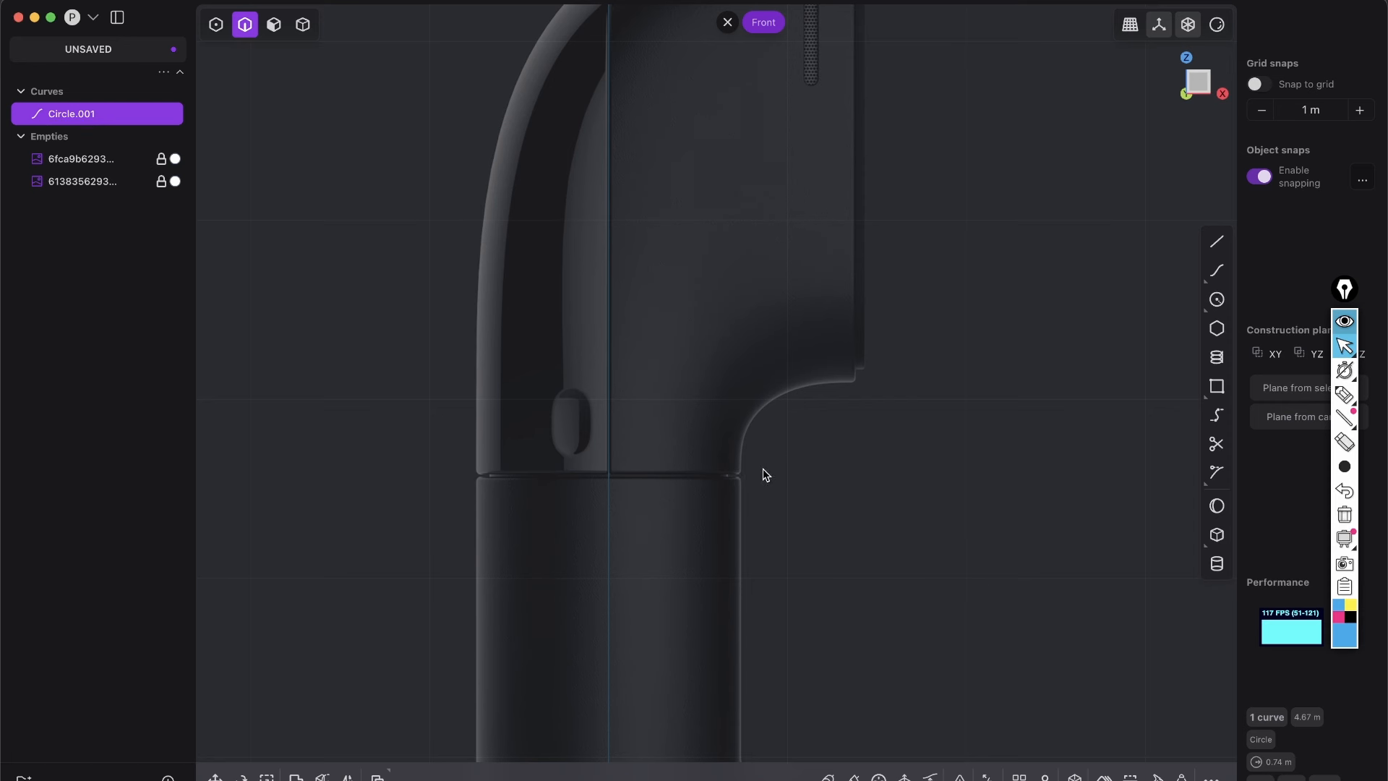
{"action": "scroll", "coordinate": [771, 224], "scroll_direction": "down", "scroll_amount": 5}
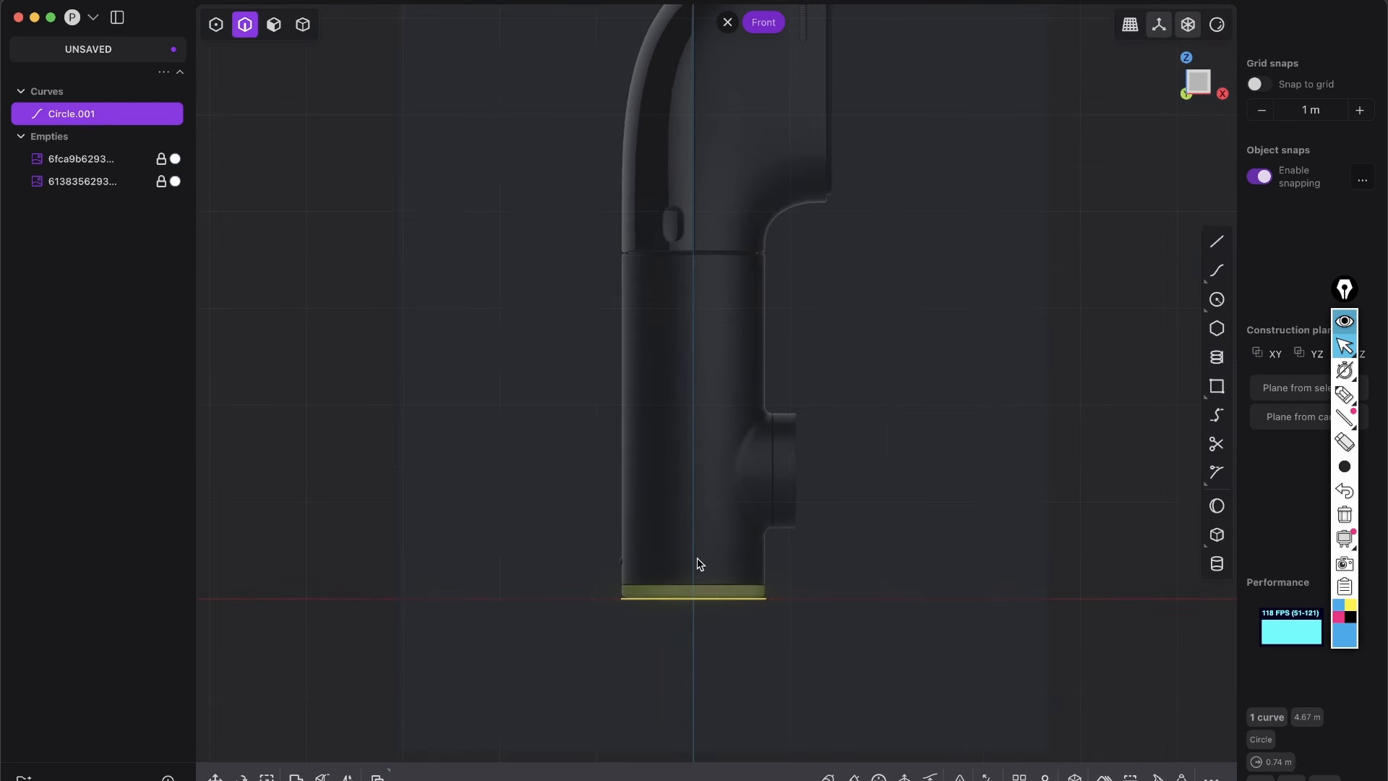
{"action": "key", "text": "shift+d"}
{"action": "left_click_drag", "start_coordinate": [696, 541], "coordinate": [727, 188]}
{"action": "scroll", "coordinate": [723, 203], "scroll_direction": "up", "scroll_amount": 8}
{"action": "left_click_drag", "start_coordinate": [636, 248], "coordinate": [711, 273]}
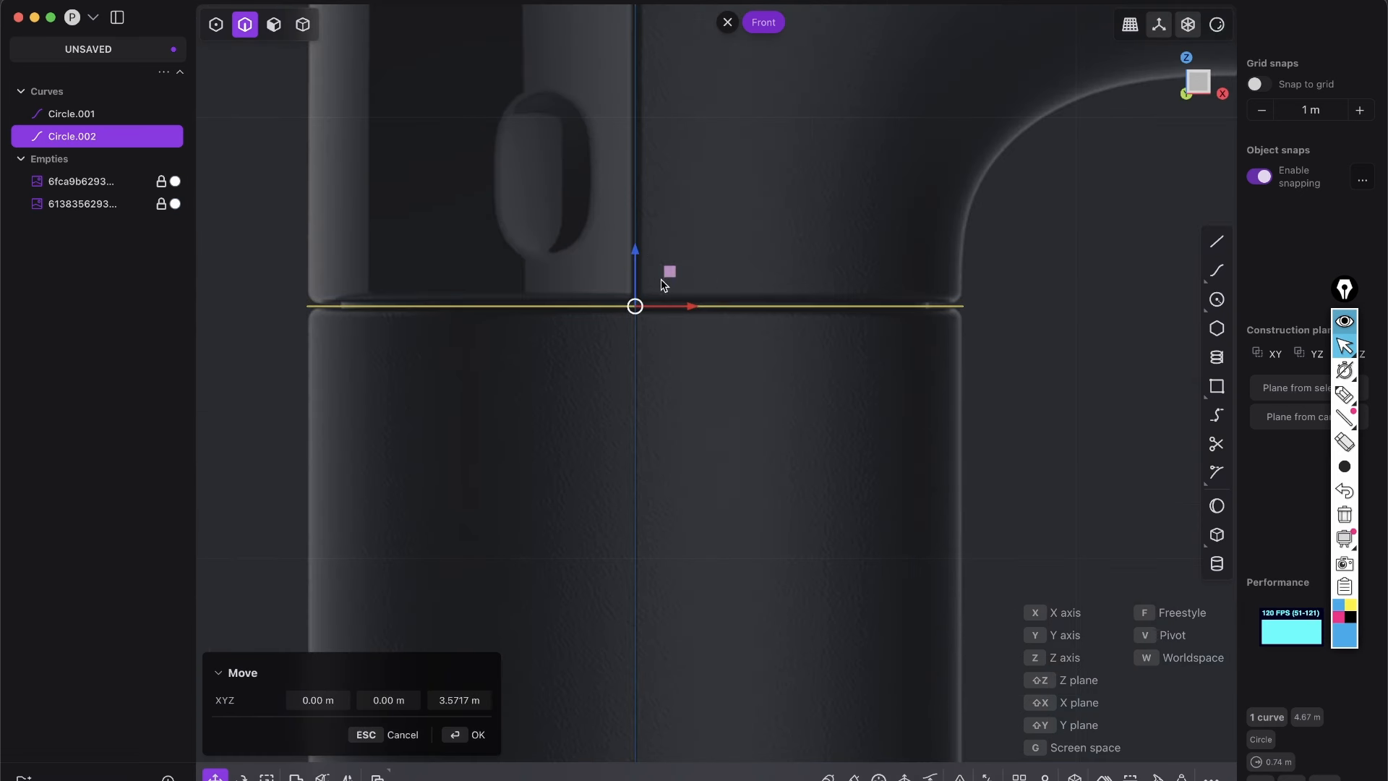
{"action": "key", "text": "Return"}
Step: Examine in the left view how the two circles line up with the device's base, seam and body width
{"action": "scroll", "coordinate": [663, 284], "scroll_direction": "down", "scroll_amount": 5}
{"action": "scroll", "coordinate": [777, 118], "scroll_direction": "down", "scroll_amount": 3}
{"action": "middle_click_drag", "start_coordinate": [693, 489], "coordinate": [688, 553]}
{"action": "key", "text": "2"}
{"action": "middle_click_drag", "start_coordinate": [715, 407], "coordinate": [671, 633], "text": "shift"}
{"action": "left_click", "coordinate": [1200, 86]}
{"action": "middle_click_drag", "start_coordinate": [701, 370], "coordinate": [699, 463], "text": "shift"}
{"action": "scroll", "coordinate": [620, 399], "scroll_direction": "up", "scroll_amount": 2}
{"action": "middle_click_drag", "start_coordinate": [716, 374], "coordinate": [681, 349], "text": "shift"}
{"action": "scroll", "coordinate": [648, 473], "scroll_direction": "up", "scroll_amount": 2}
{"action": "scroll", "coordinate": [568, 442], "scroll_direction": "down", "scroll_amount": 10}
{"action": "scroll", "coordinate": [685, 336], "scroll_direction": "up", "scroll_amount": 8}
{"action": "middle_click_drag", "start_coordinate": [659, 408], "coordinate": [655, 218], "text": "shift"}
{"action": "scroll", "coordinate": [619, 524], "scroll_direction": "down", "scroll_amount": 6}
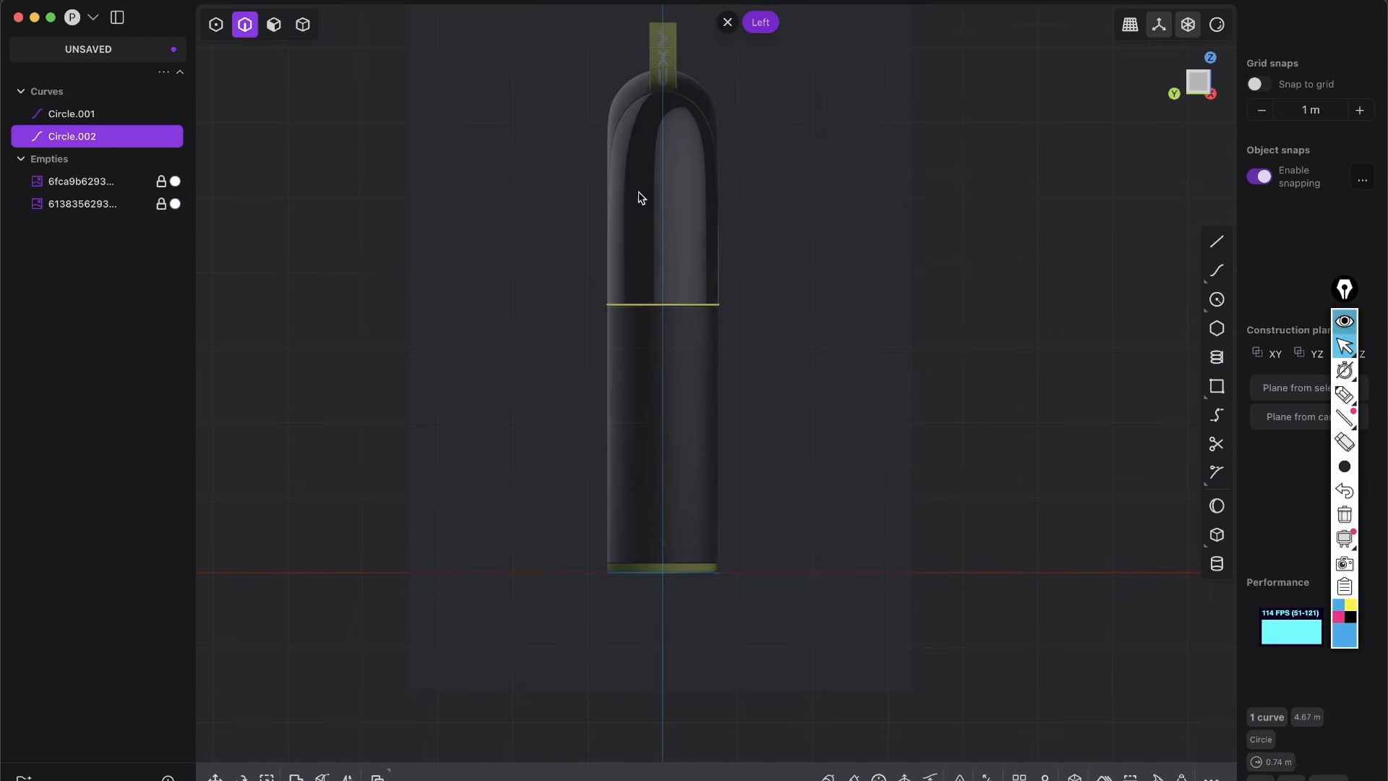
{"action": "middle_click_drag", "start_coordinate": [586, 433], "coordinate": [751, 279]}
{"action": "middle_click_drag", "start_coordinate": [1019, 181], "coordinate": [913, 165]}
Step: In the front view, duplicate the seam circle and move the copy about 1.37 m in X and 1.26 m in Z to the head's flat face
{"action": "left_click", "coordinate": [1199, 81]}
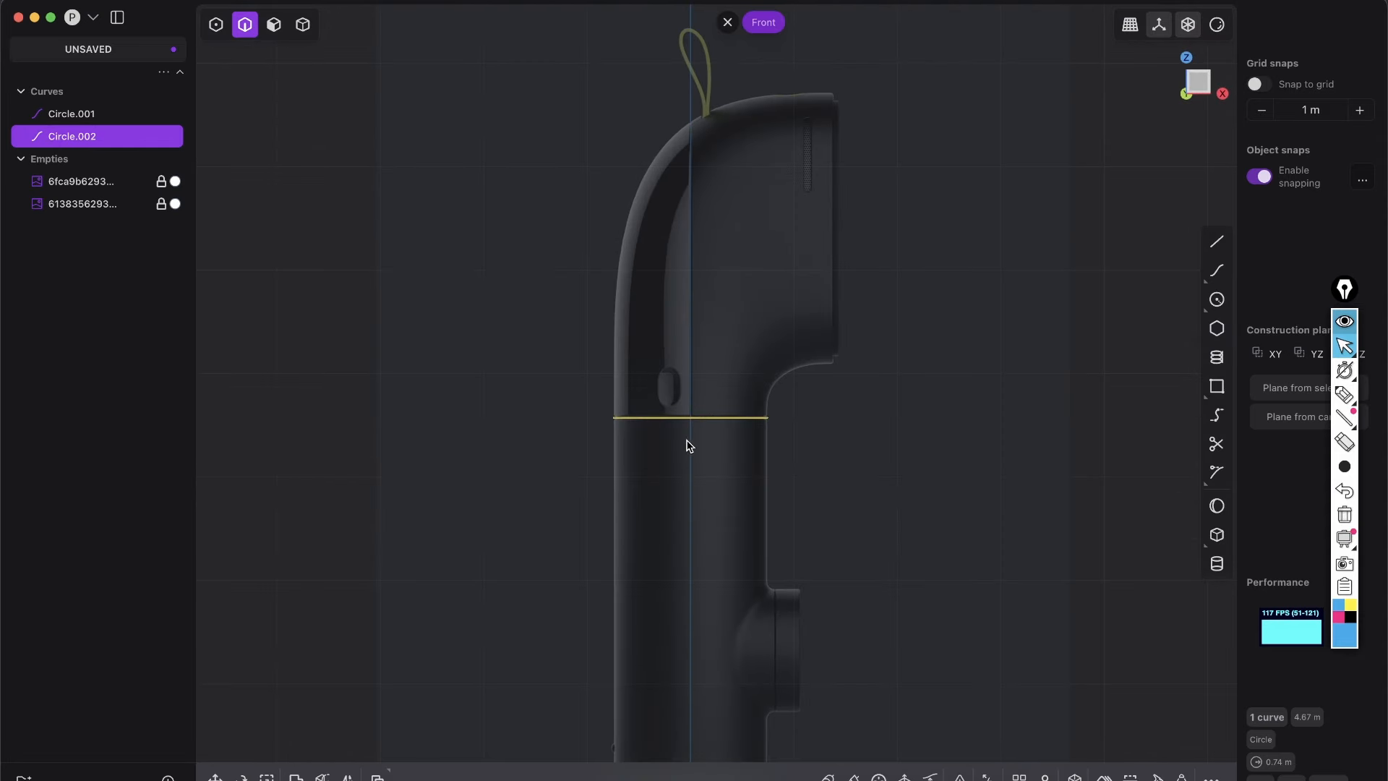
{"action": "key", "text": "shift+d"}
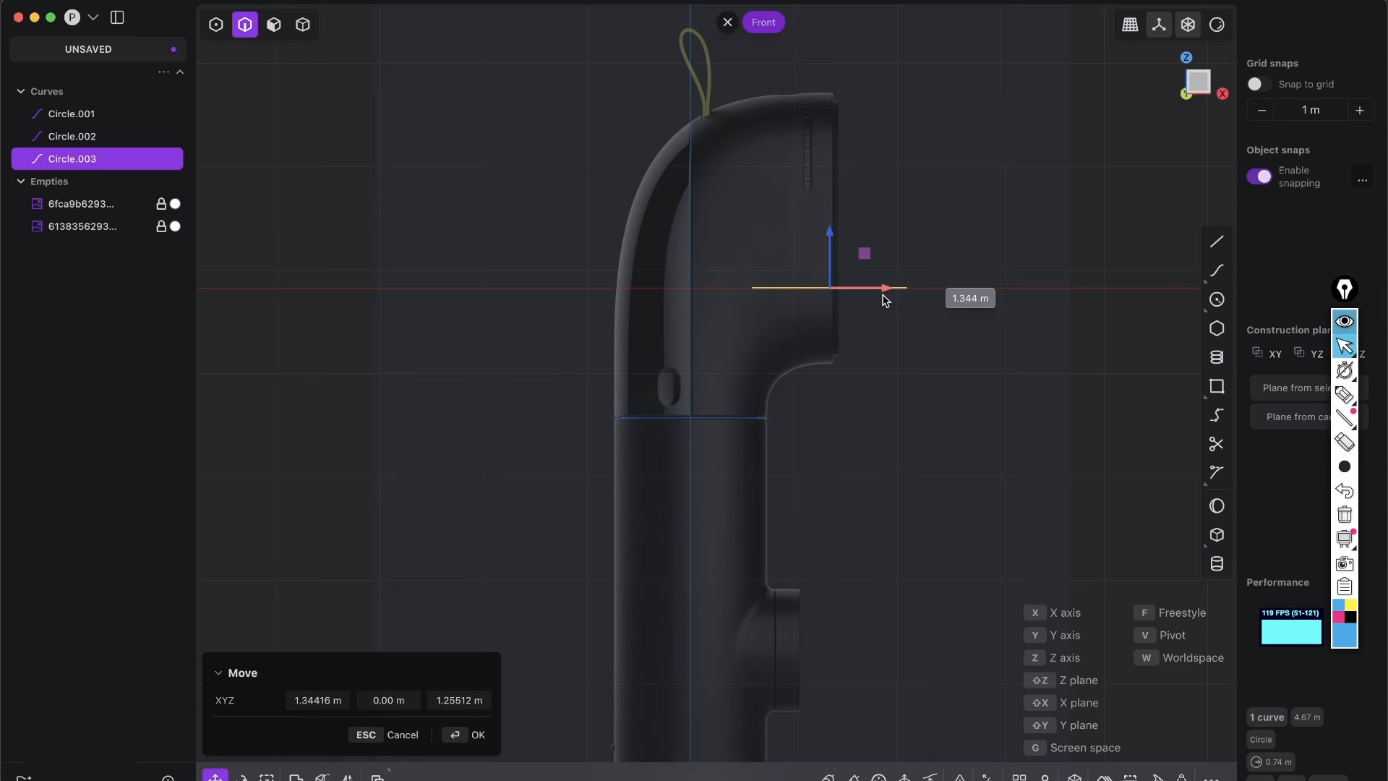
{"action": "scroll", "coordinate": [885, 305], "scroll_direction": "up", "scroll_amount": 3}
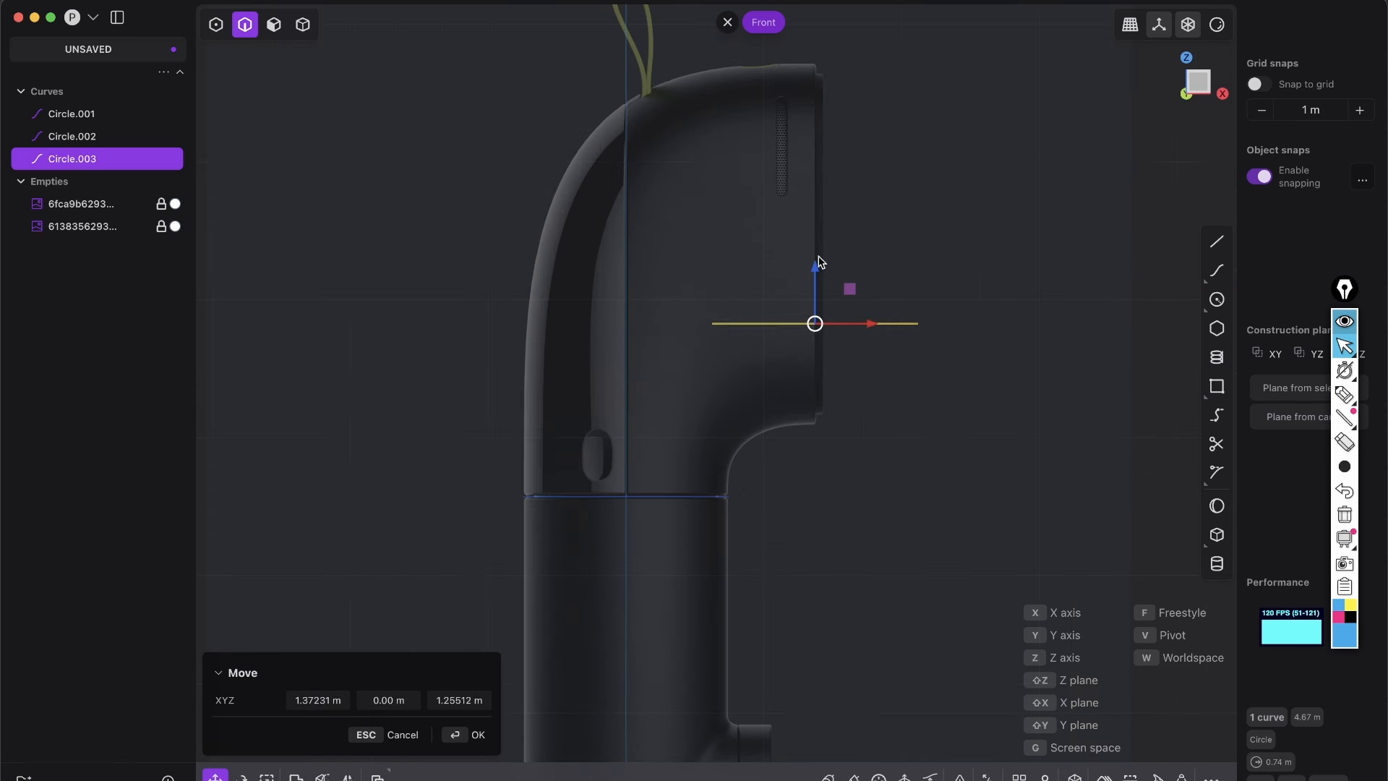
Step: Rotate the copied circle 90° about Y and raise it about 0.01 m so its lower end meets the head's lower corner
{"action": "key", "text": "r"}
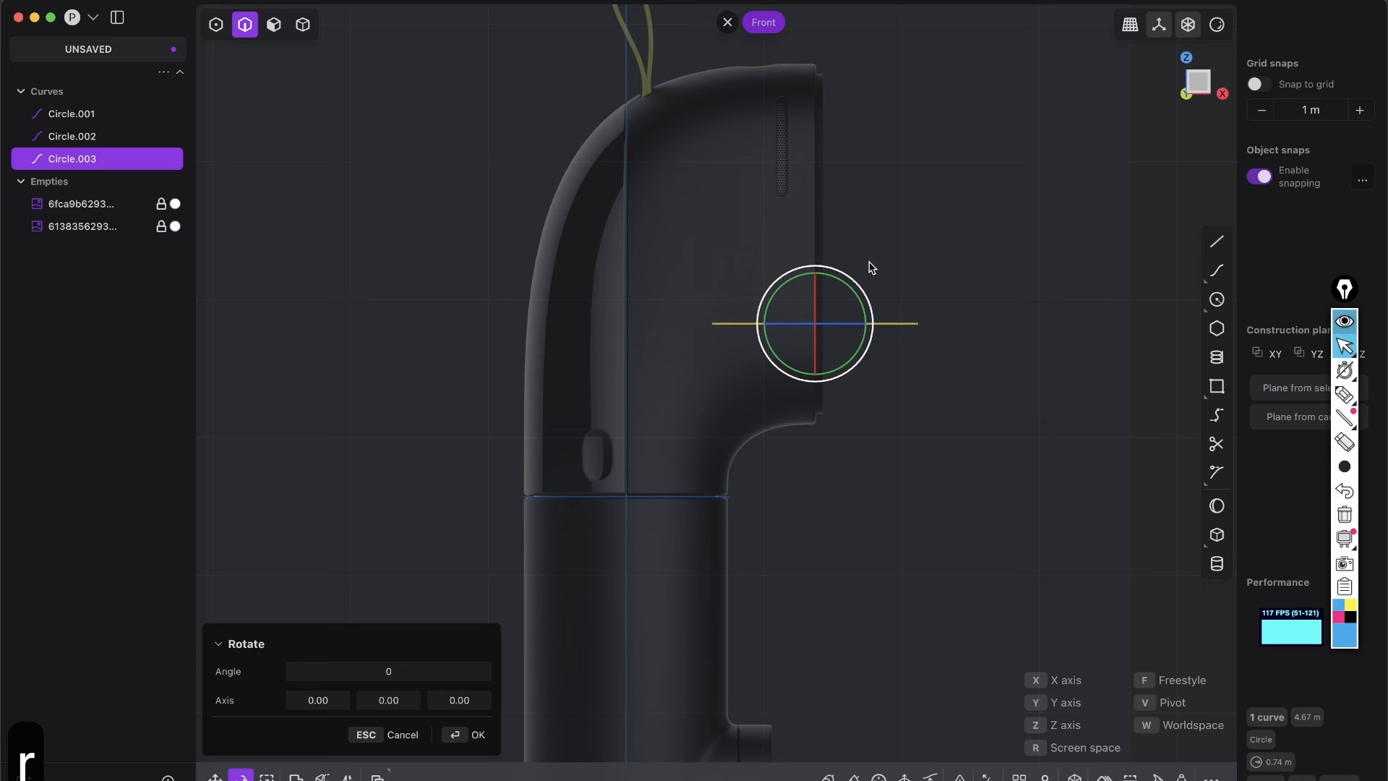
{"action": "key", "text": "y"}
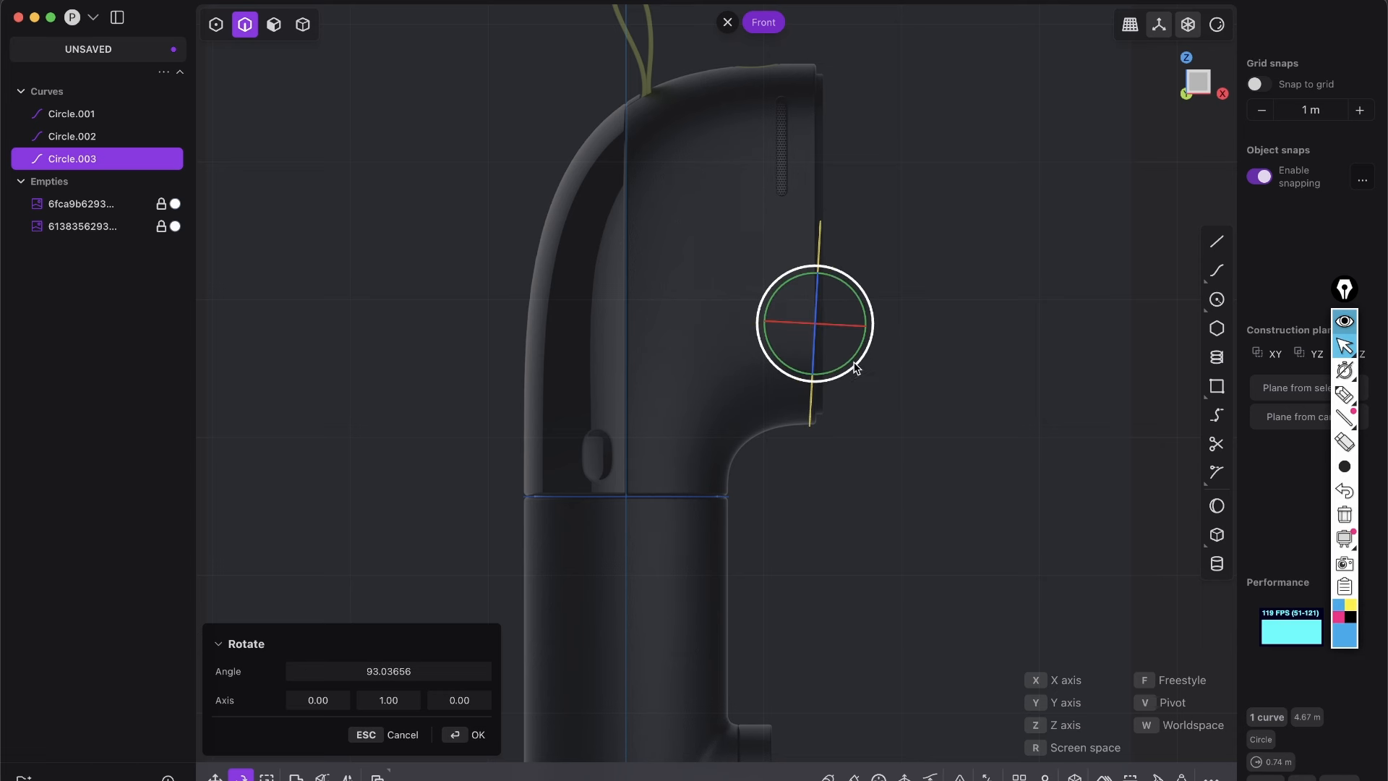
{"action": "type", "text": "90"}
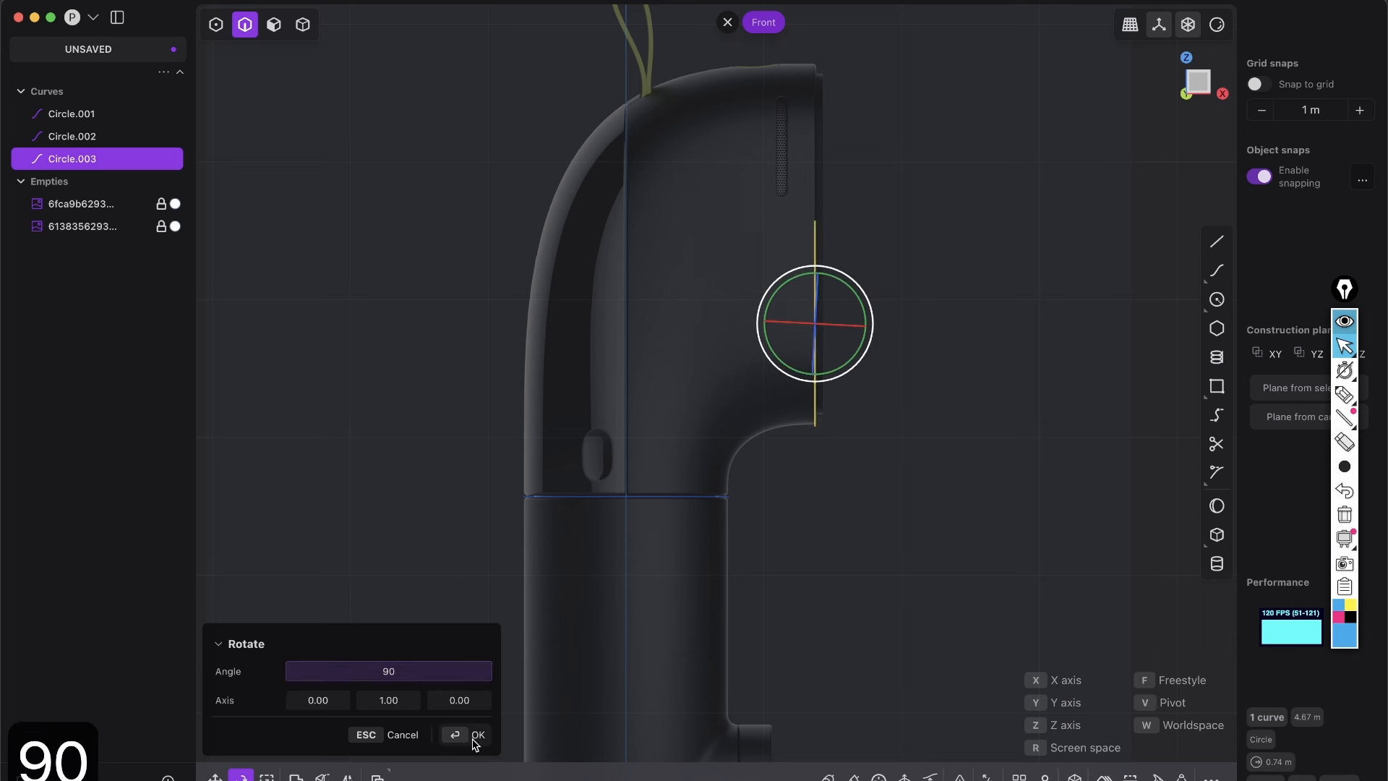
{"action": "left_click", "coordinate": [475, 744]}
{"action": "scroll", "coordinate": [813, 455], "scroll_direction": "up", "scroll_amount": 5}
{"action": "key", "text": "g"}
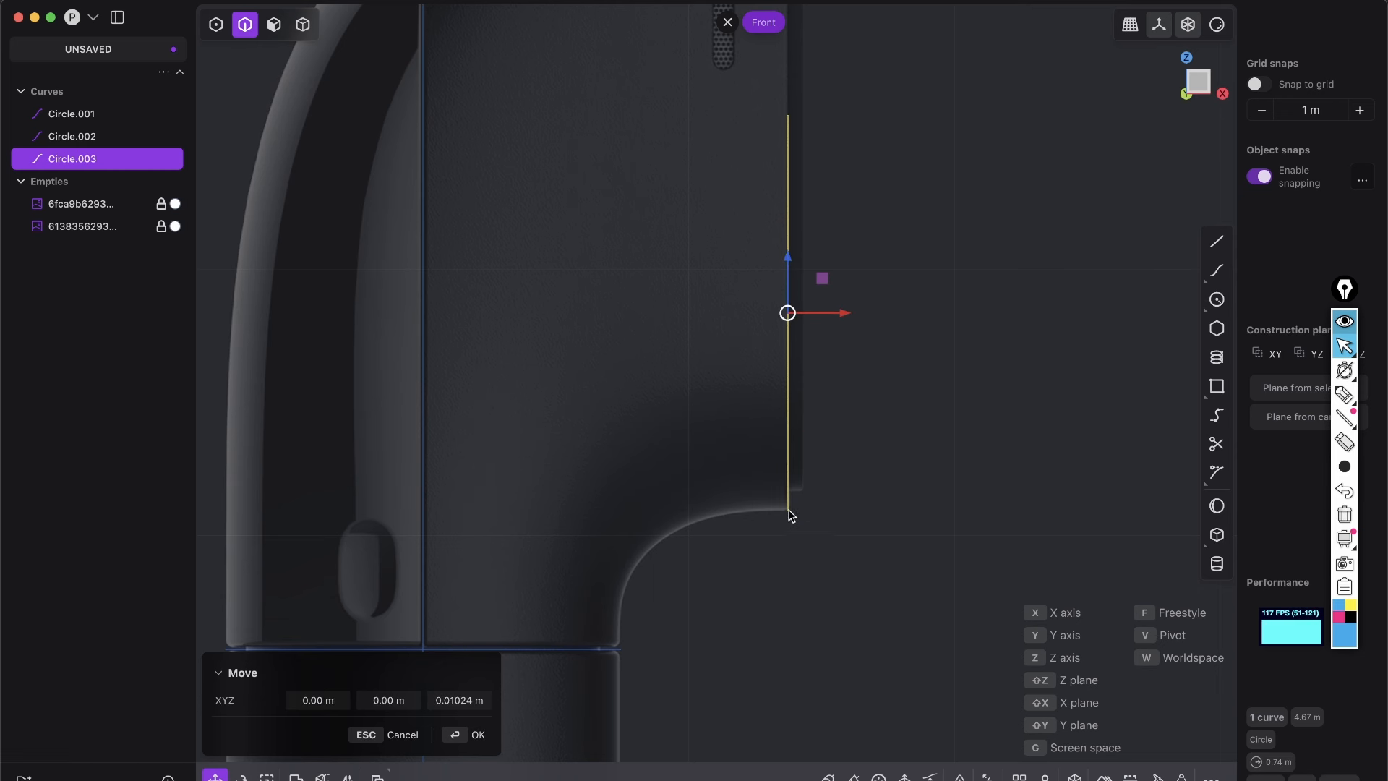
{"action": "middle_click_drag", "start_coordinate": [759, 161], "coordinate": [720, 369], "text": "shift"}
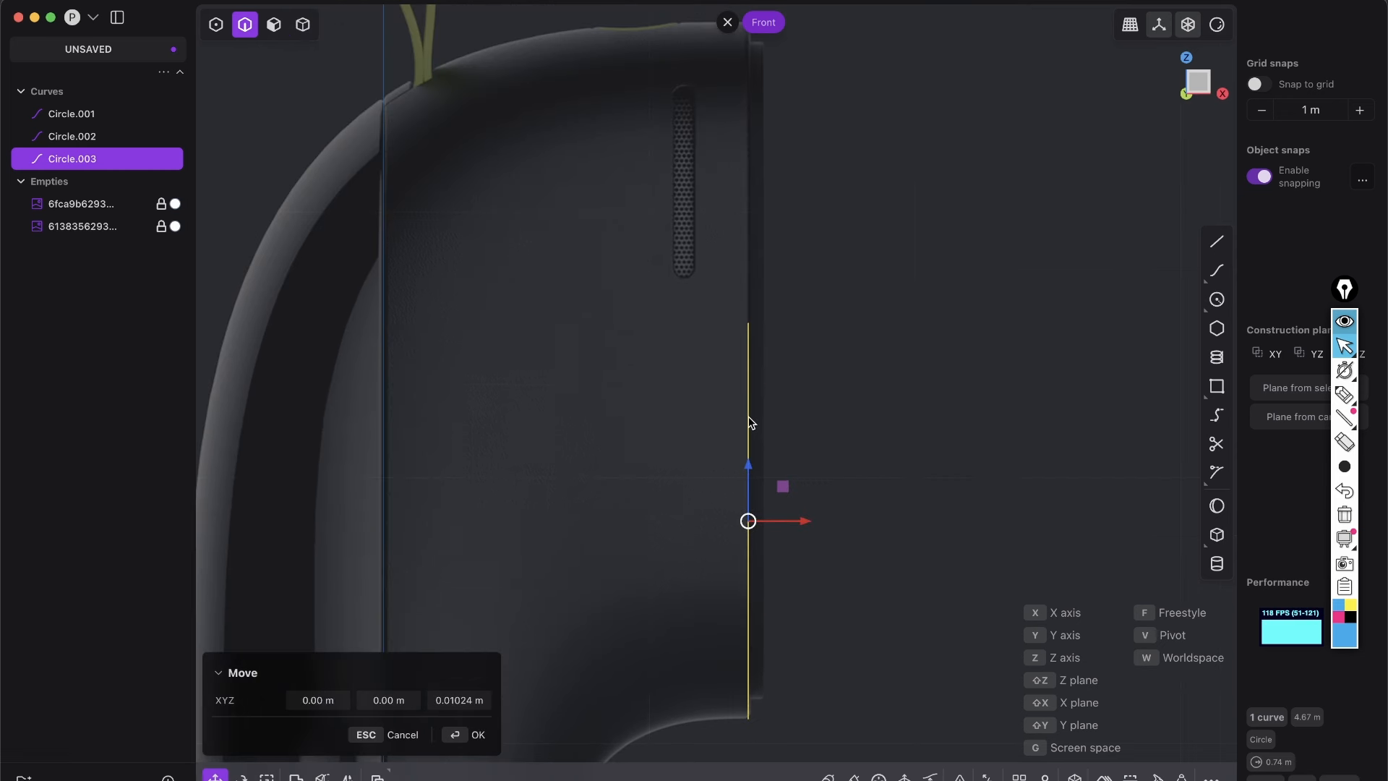
{"action": "left_click", "coordinate": [769, 355]}
Step: Duplicate the upright circle and raise the copy about 1.13 m along Z so its top meets the head's upper edge
{"action": "key", "text": "shift+d"}
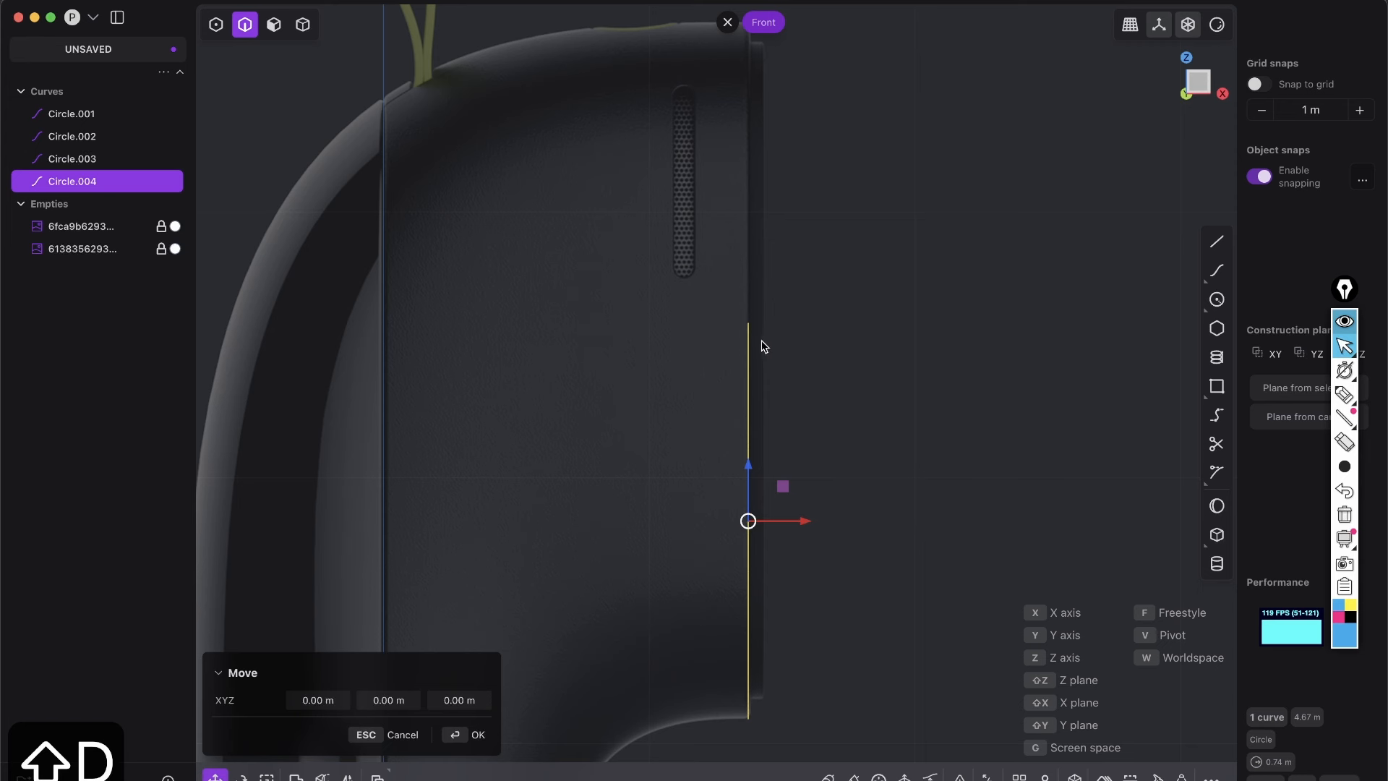
{"action": "middle_click_drag", "start_coordinate": [759, 217], "coordinate": [749, 350], "text": "shift"}
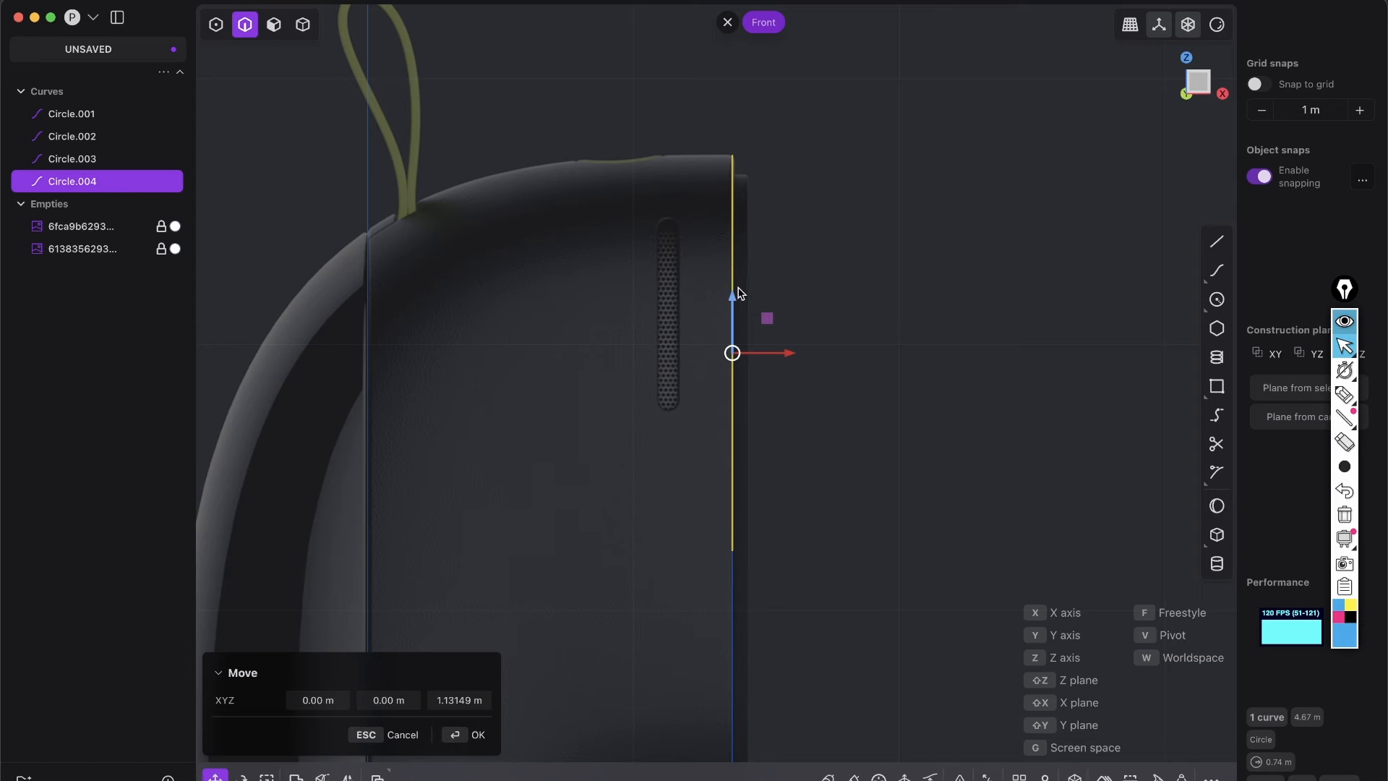
{"action": "right_click", "coordinate": [736, 292]}
{"action": "scroll", "coordinate": [735, 310], "scroll_direction": "down", "scroll_amount": 10}
{"action": "middle_click_drag", "start_coordinate": [737, 356], "coordinate": [679, 358]}
{"action": "middle_click_drag", "start_coordinate": [678, 409], "coordinate": [532, 301], "text": "shift"}
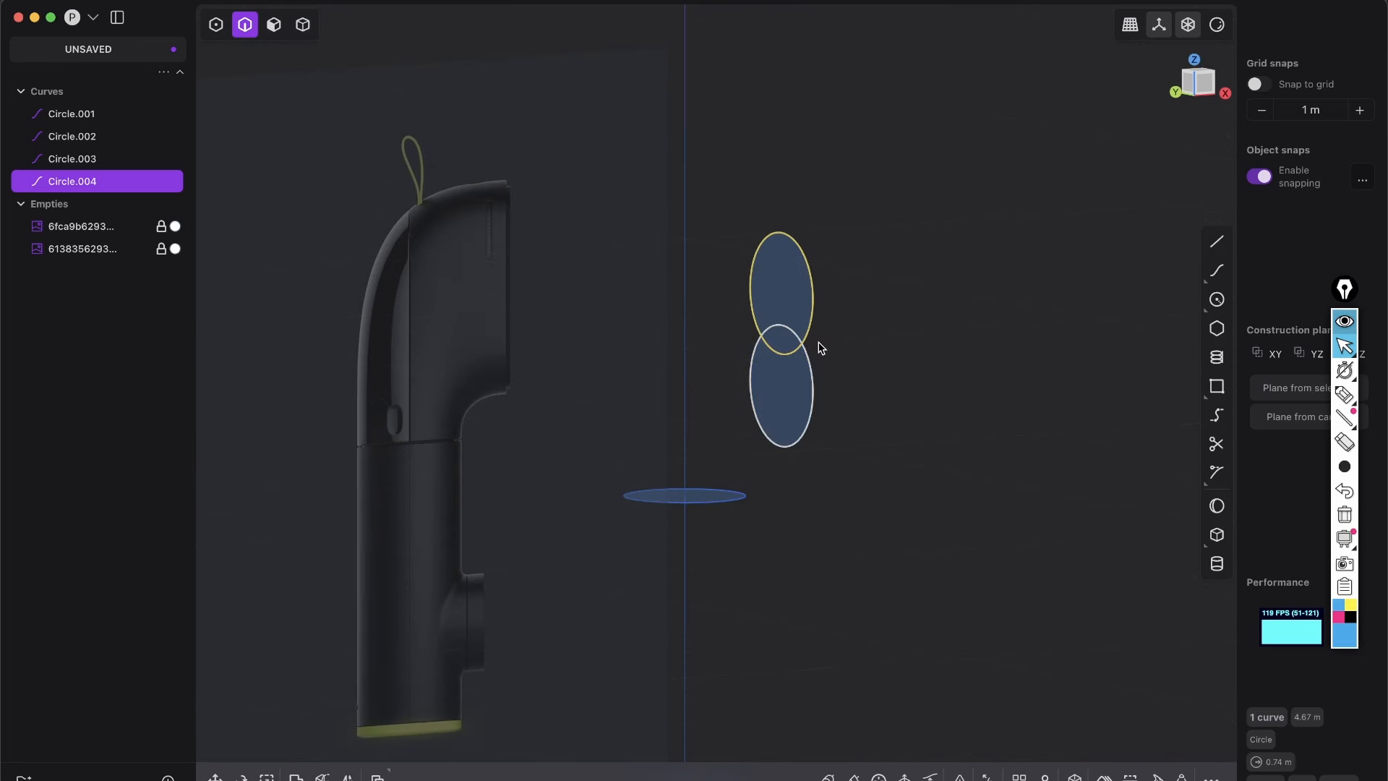
{"action": "middle_click_drag", "start_coordinate": [820, 346], "coordinate": [746, 336]}
{"action": "middle_click_drag", "start_coordinate": [786, 412], "coordinate": [817, 447]}
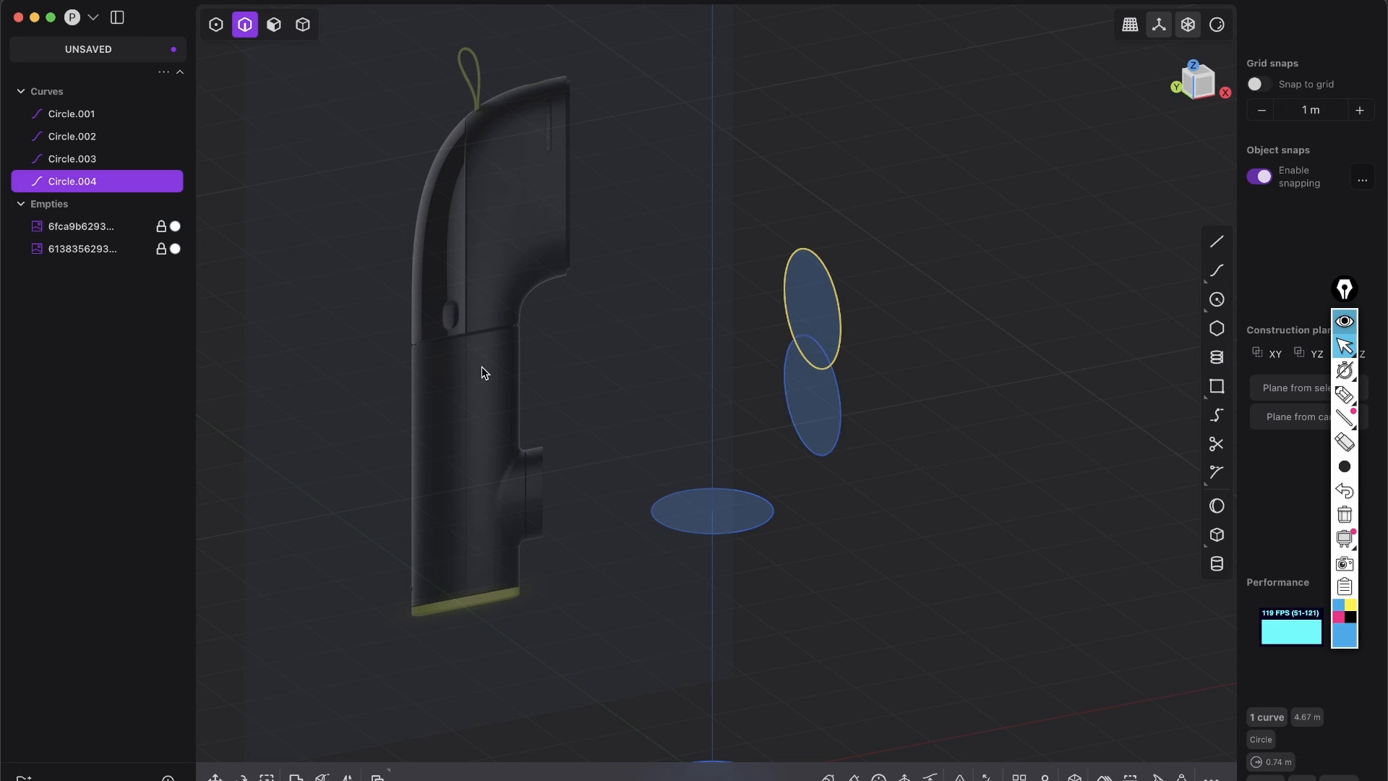
Step: Draw a vertical line about 1.13 m long joining the side points of the two upright circles on one side
{"action": "left_click", "coordinate": [1202, 98]}
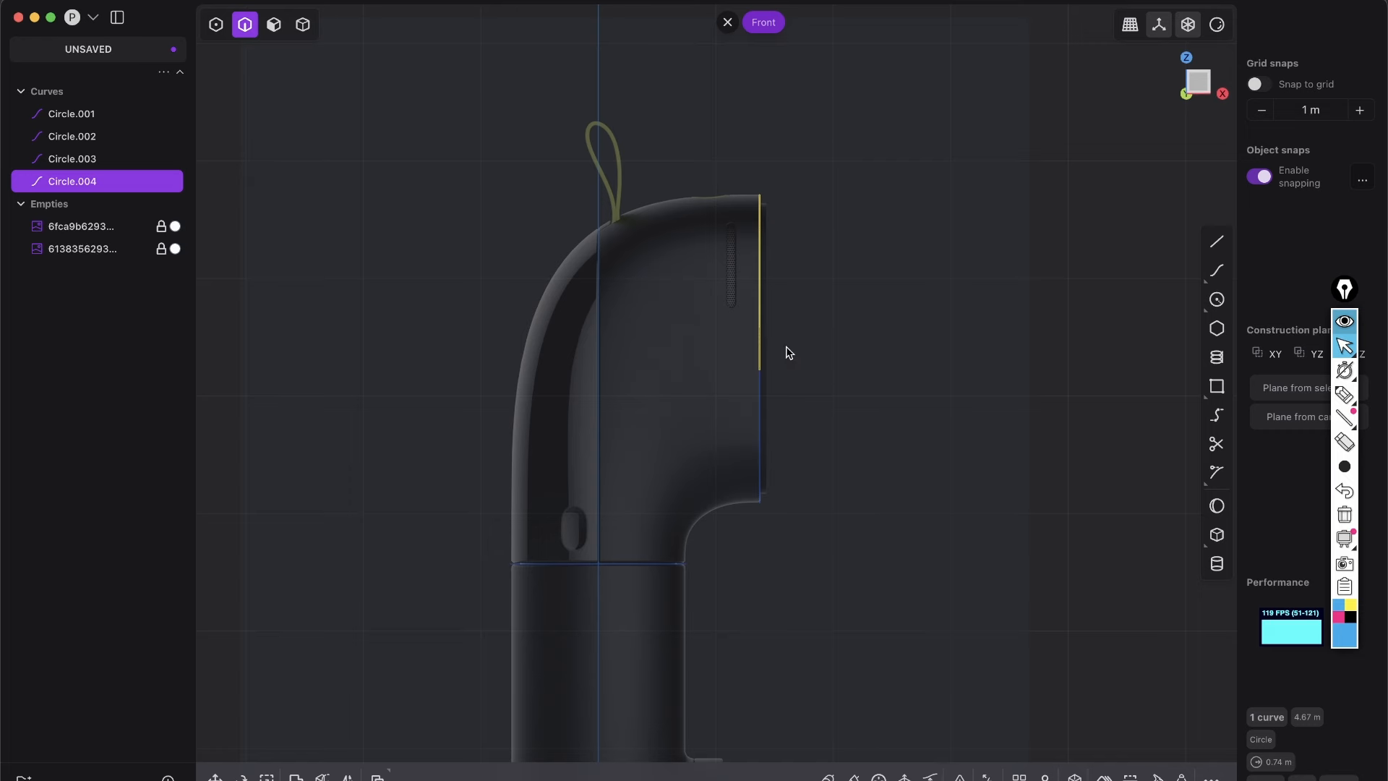
{"action": "middle_click_drag", "start_coordinate": [810, 262], "coordinate": [634, 348]}
{"action": "scroll", "coordinate": [635, 348], "scroll_direction": "up", "scroll_amount": 10}
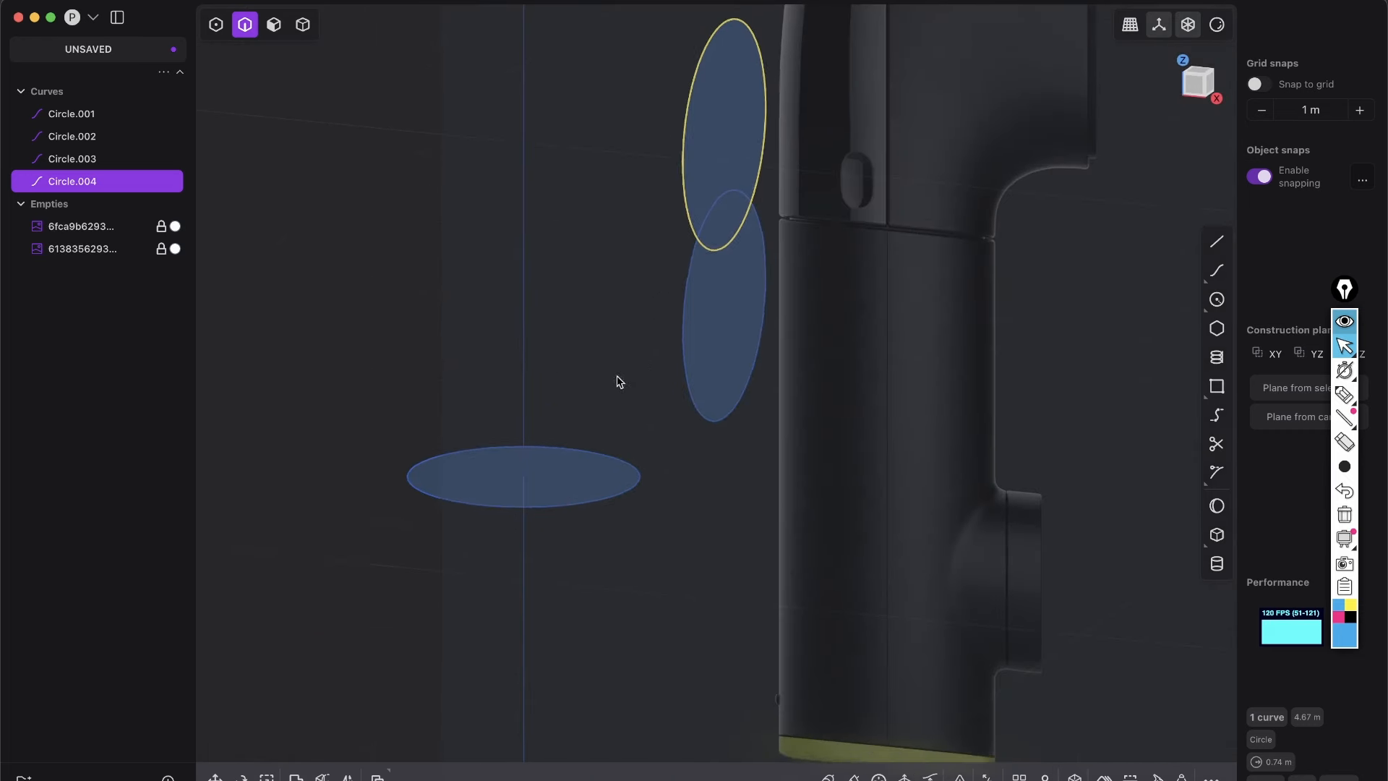
{"action": "middle_click_drag", "start_coordinate": [688, 269], "coordinate": [617, 304]}
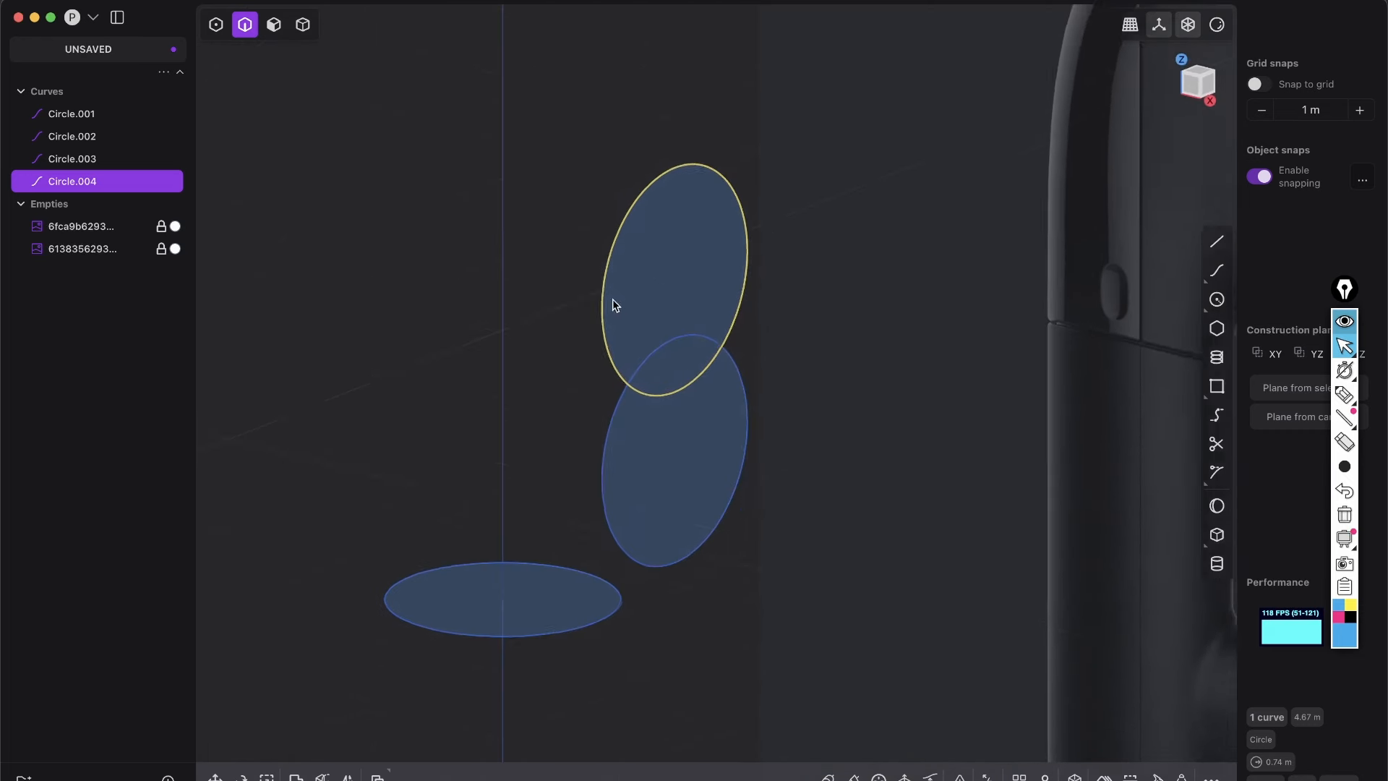
{"action": "left_click", "coordinate": [1218, 246]}
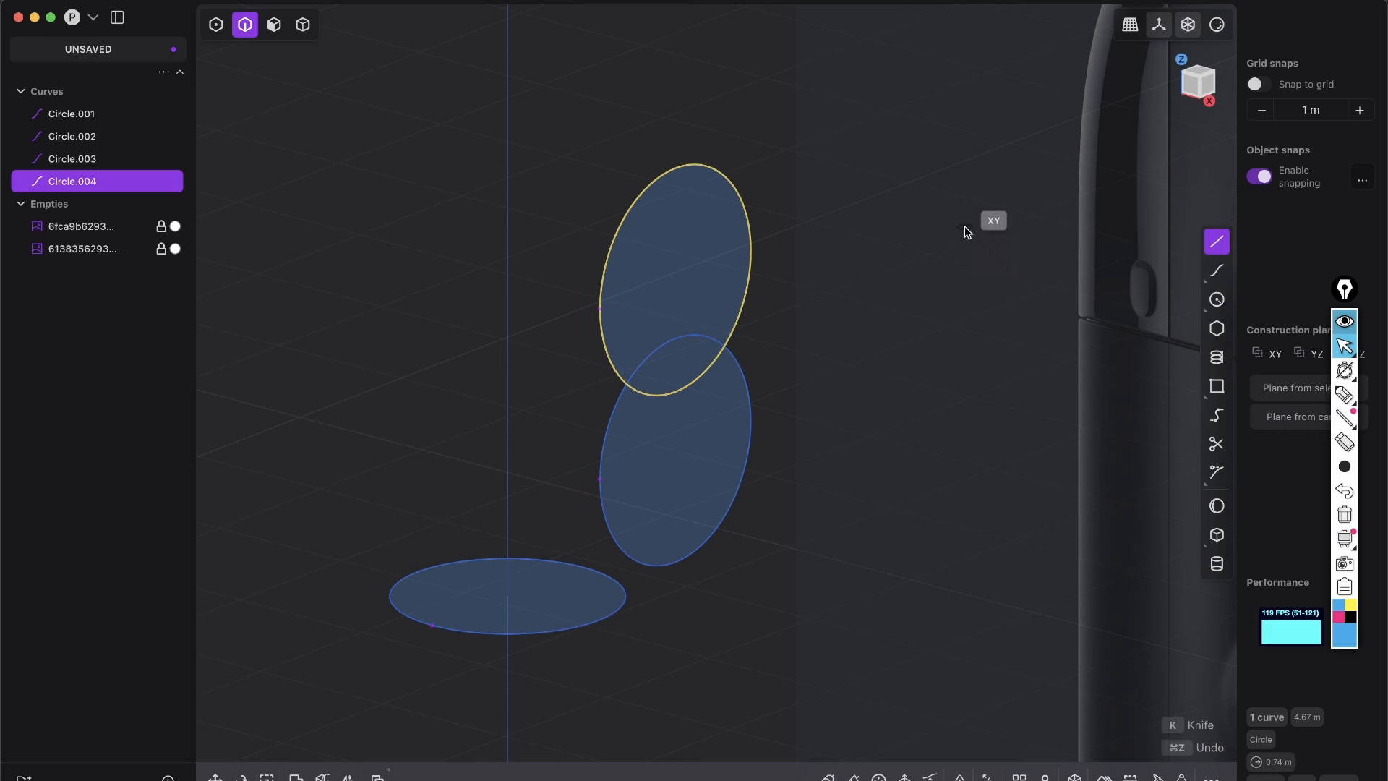
{"action": "left_click", "coordinate": [601, 309]}
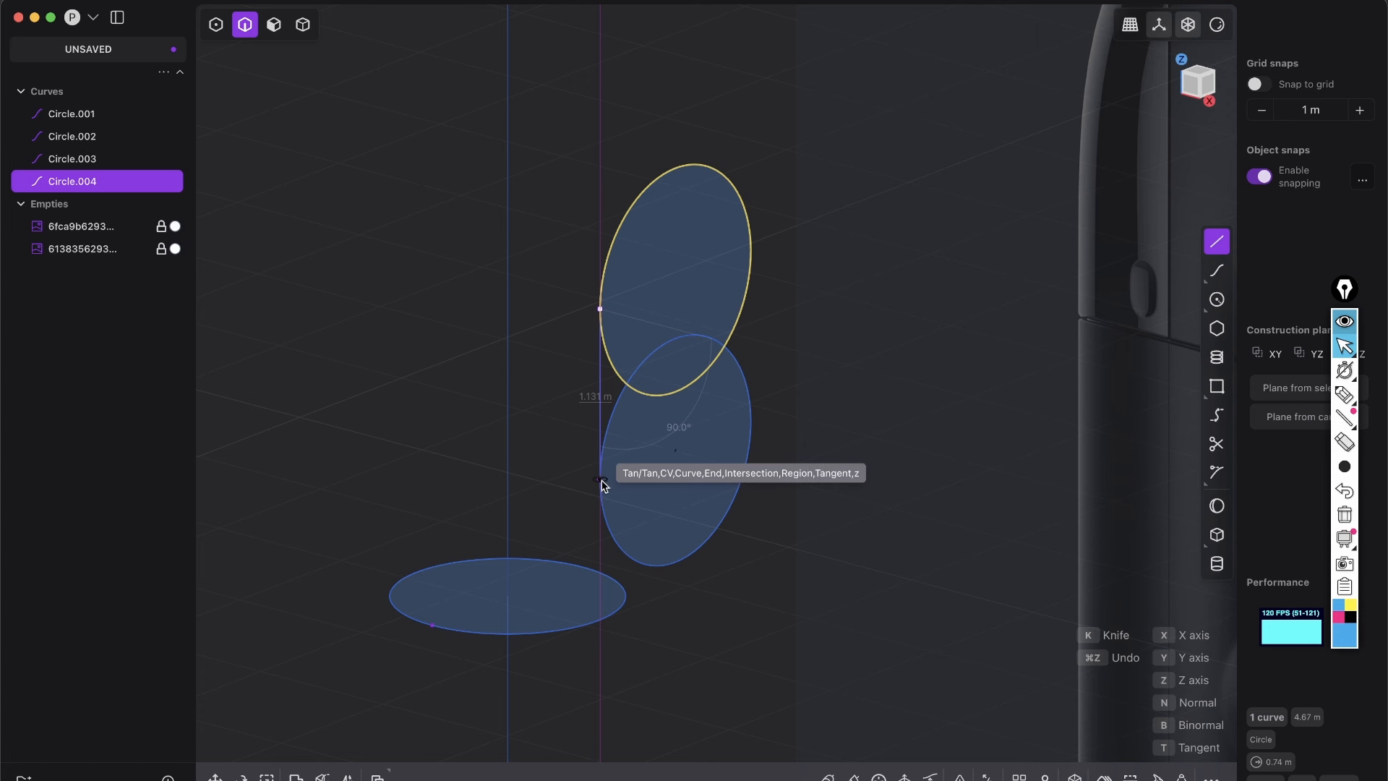
{"action": "left_click", "coordinate": [602, 480]}
Step: Draw a matching vertical line between the opposite side points of the two upright circles to close the slot outline
{"action": "middle_click_drag", "start_coordinate": [696, 310], "coordinate": [770, 281]}
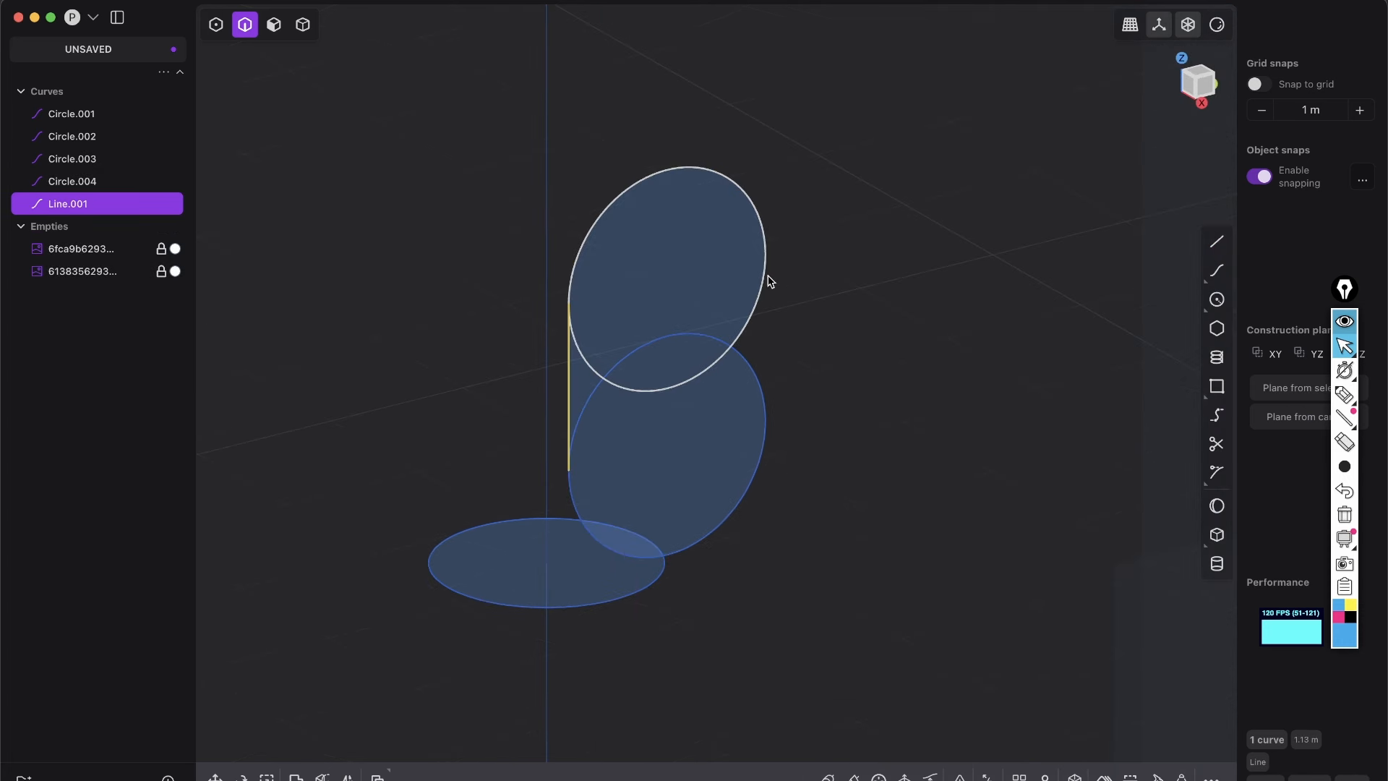
{"action": "key", "text": "shift+a"}
{"action": "left_click", "coordinate": [764, 254]}
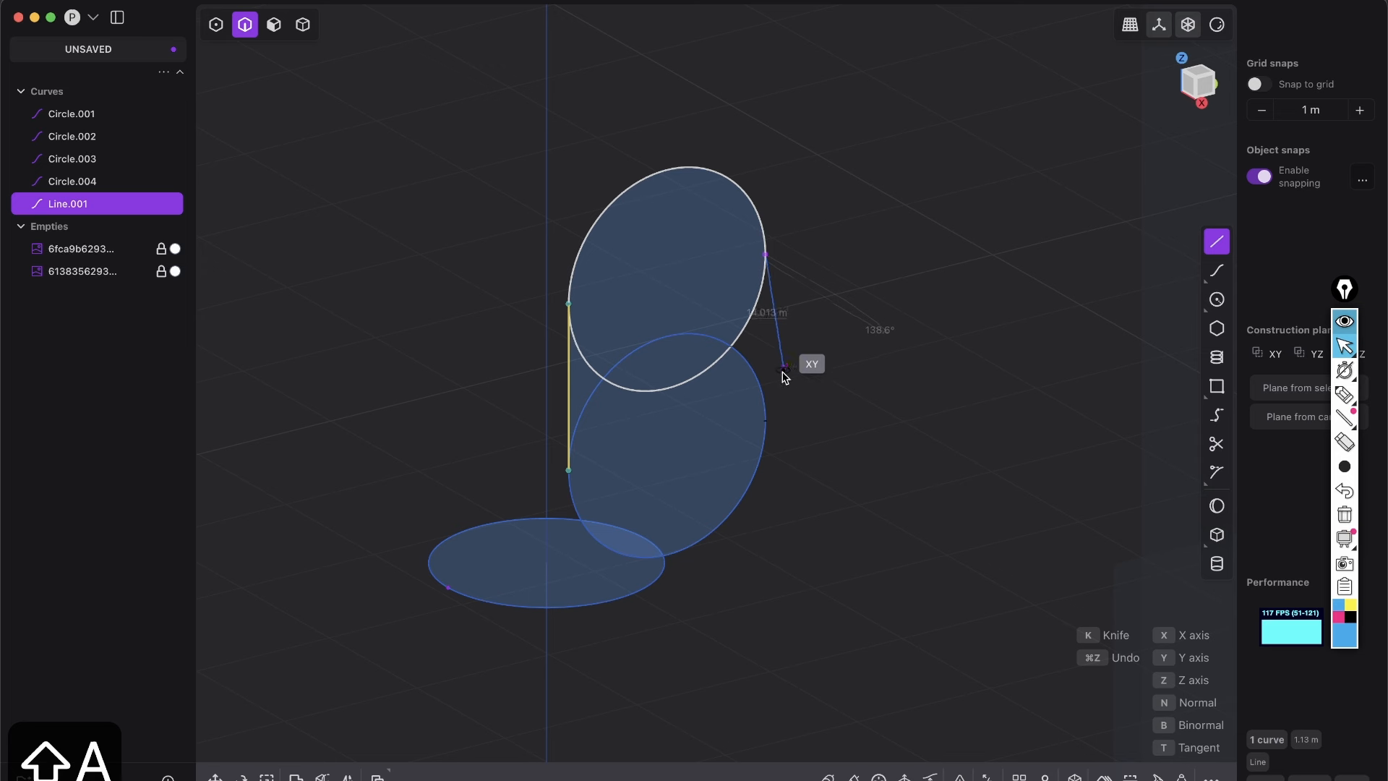
{"action": "left_click", "coordinate": [763, 412]}
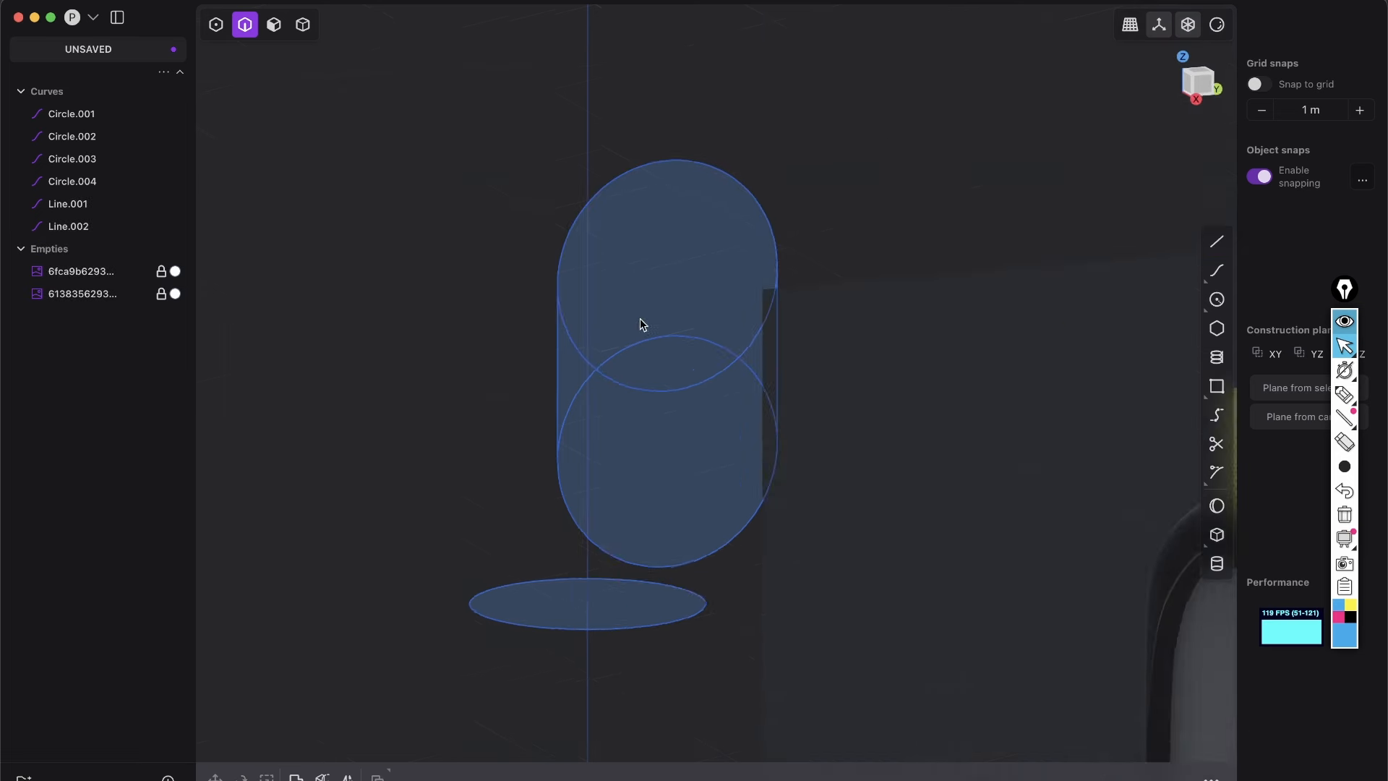
{"action": "middle_click_drag", "start_coordinate": [680, 354], "coordinate": [648, 349]}
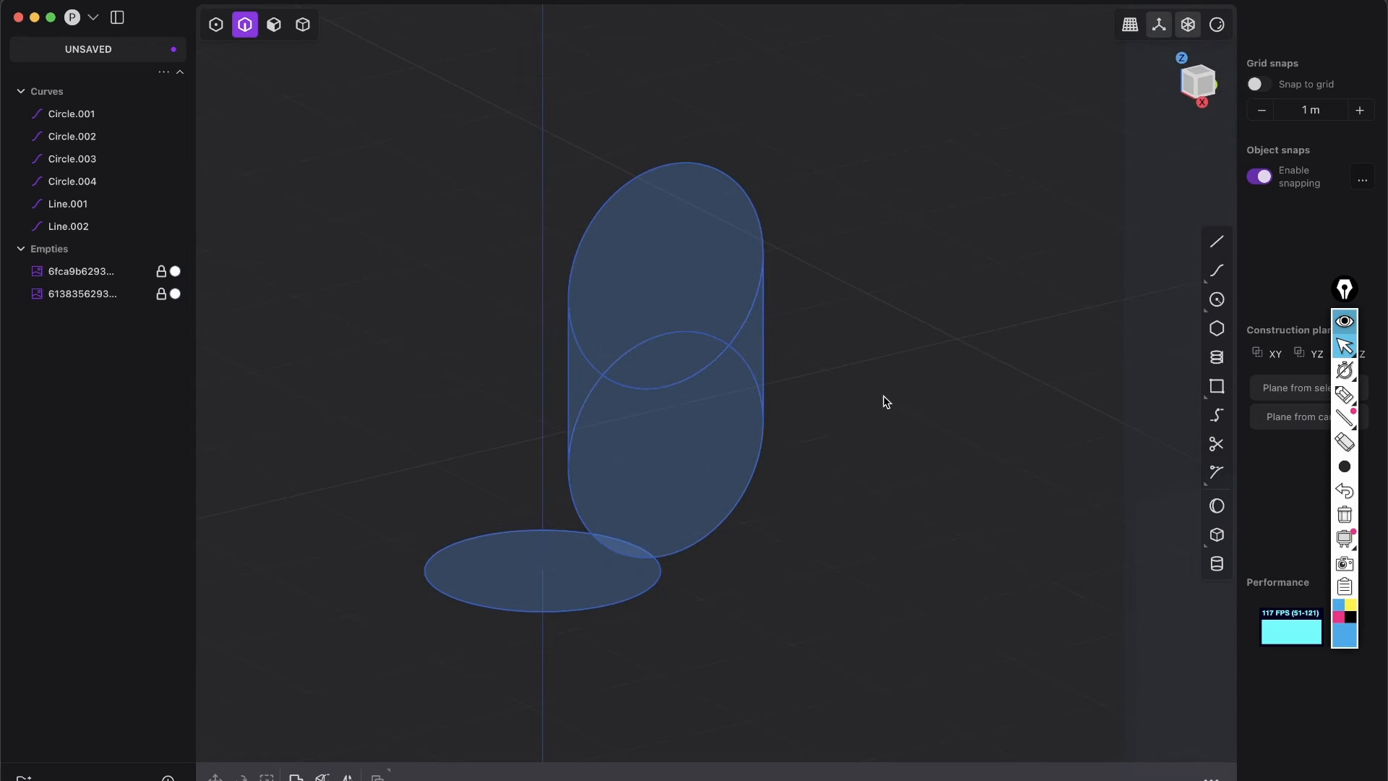
Step: Trim away the overlapping inner arcs of the two upright circles, leaving only the outer slot outline
{"action": "key", "text": "t"}
{"action": "left_click", "coordinate": [728, 348]}
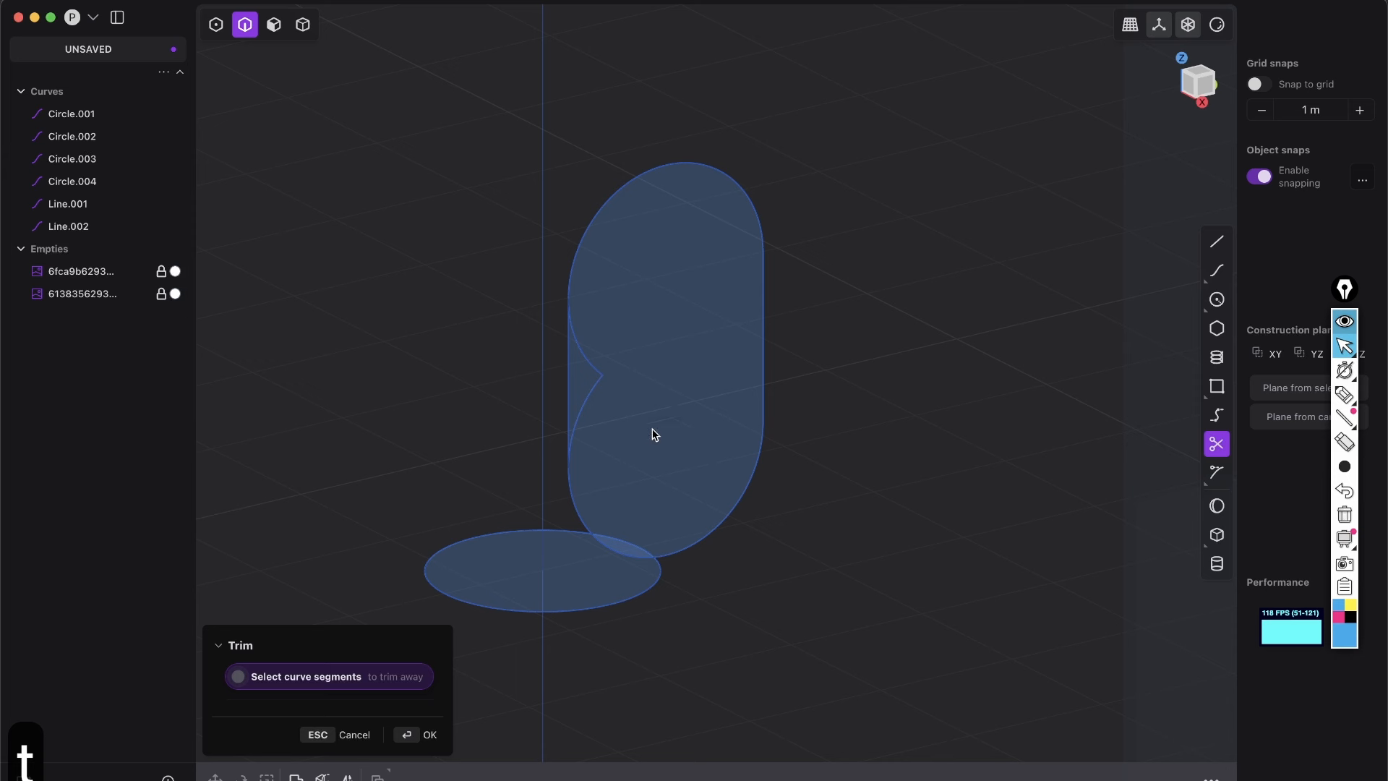
{"action": "left_click_drag", "start_coordinate": [595, 336], "coordinate": [591, 332]}
{"action": "right_click", "coordinate": [632, 366]}
{"action": "middle_click_drag", "start_coordinate": [631, 366], "coordinate": [666, 365]}
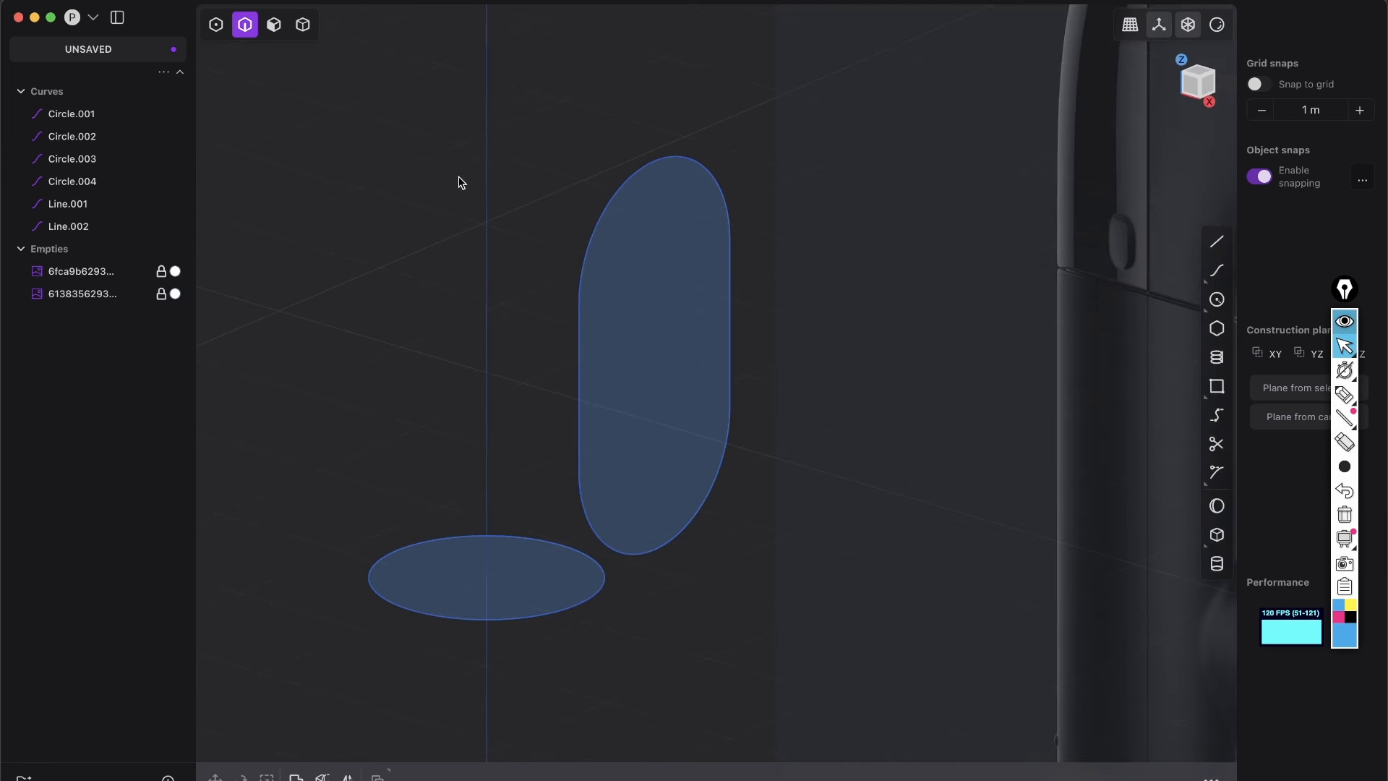
Step: Select the two arcs and two lines of the slot outline and join them into one closed curve
{"action": "key", "text": "2"}
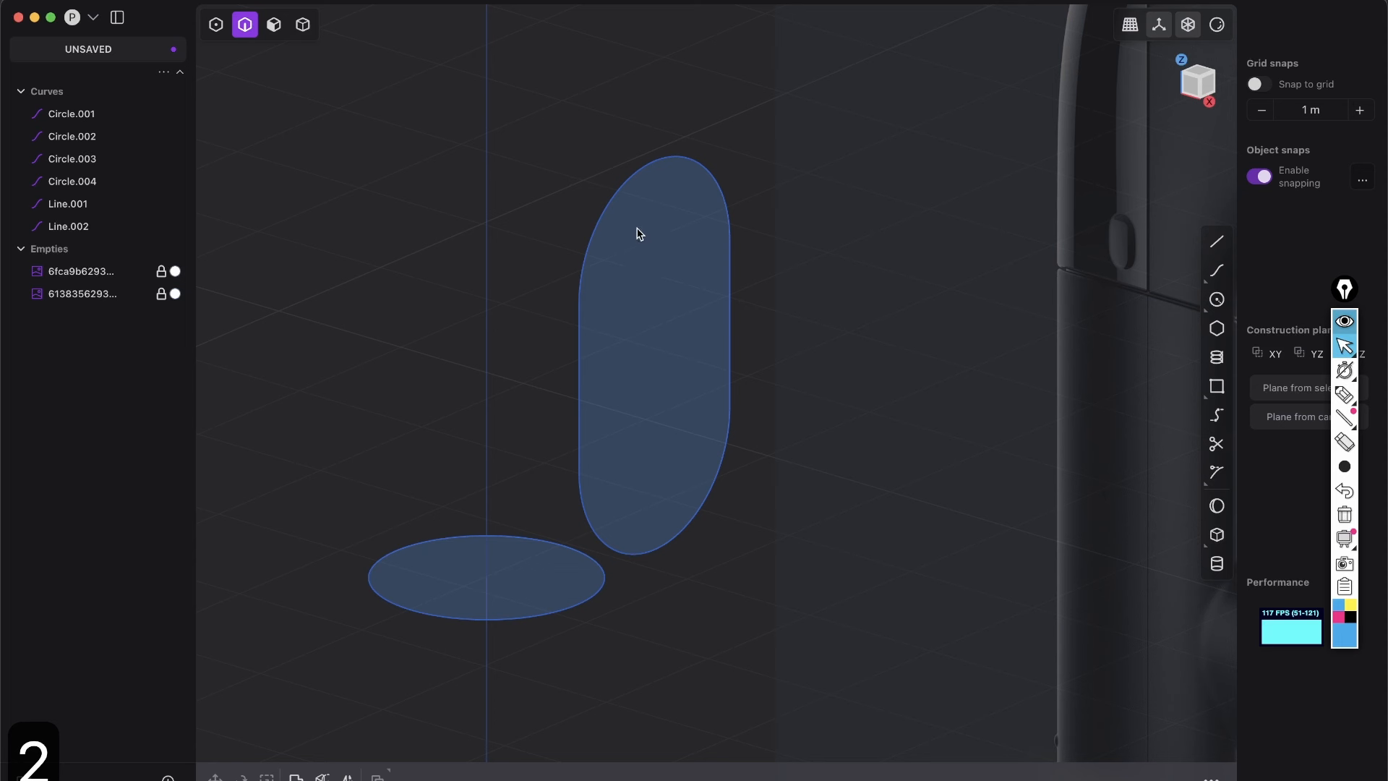
{"action": "left_click", "coordinate": [607, 208]}
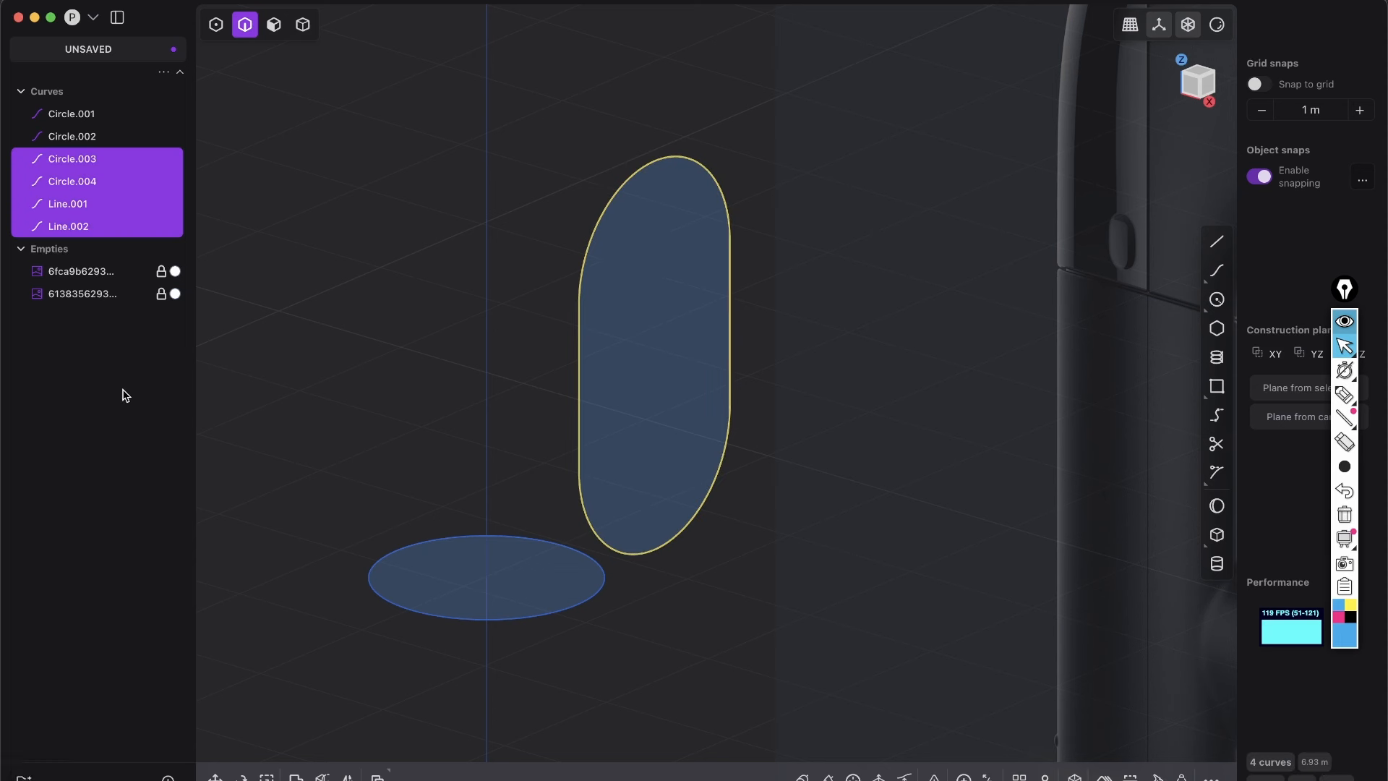
{"action": "key", "text": "i"}
{"action": "left_click_drag", "start_coordinate": [777, 488], "coordinate": [511, 137]}
{"action": "key", "text": "j"}
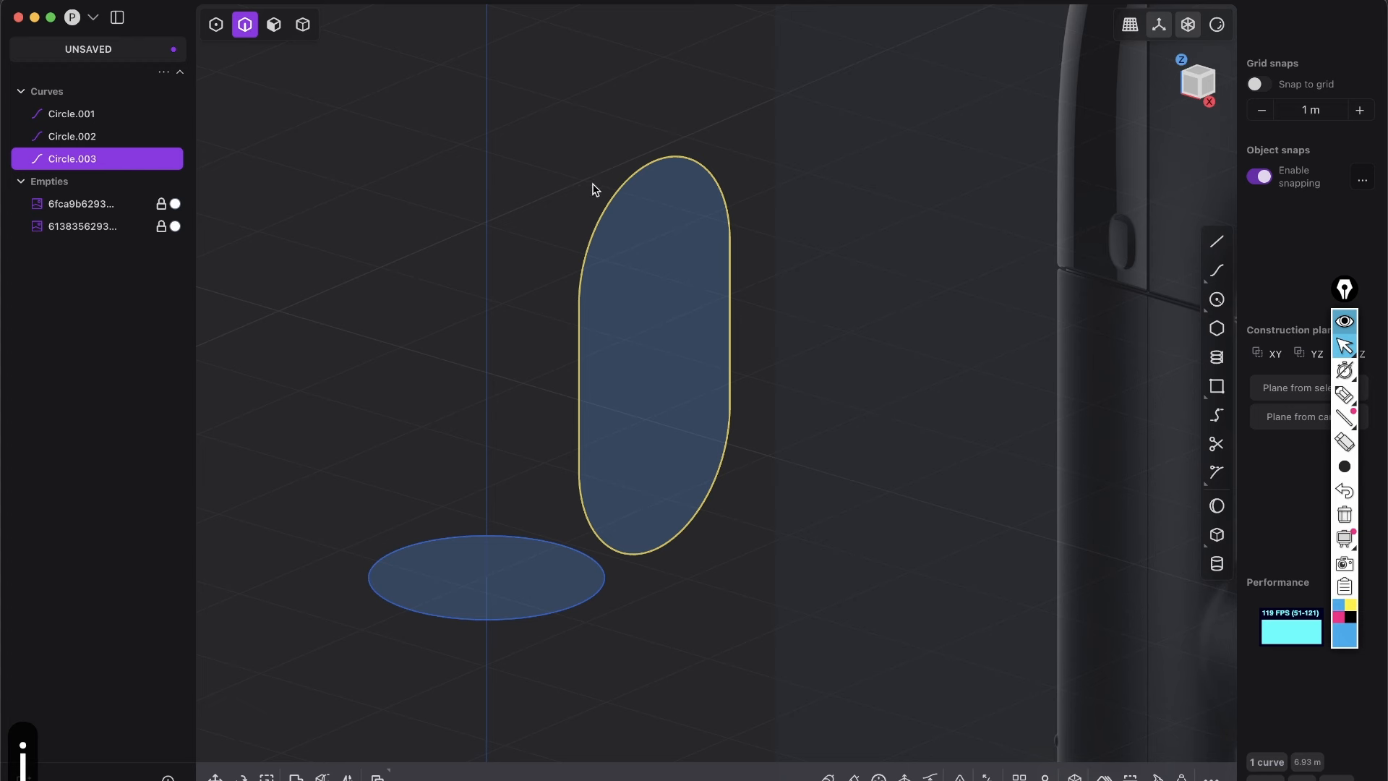
Step: Loft between the seam circle and the base circle to create the straight tube of the body
{"action": "scroll", "coordinate": [628, 372], "scroll_direction": "down", "scroll_amount": 5}
{"action": "middle_click_drag", "start_coordinate": [630, 372], "coordinate": [714, 263], "text": "shift"}
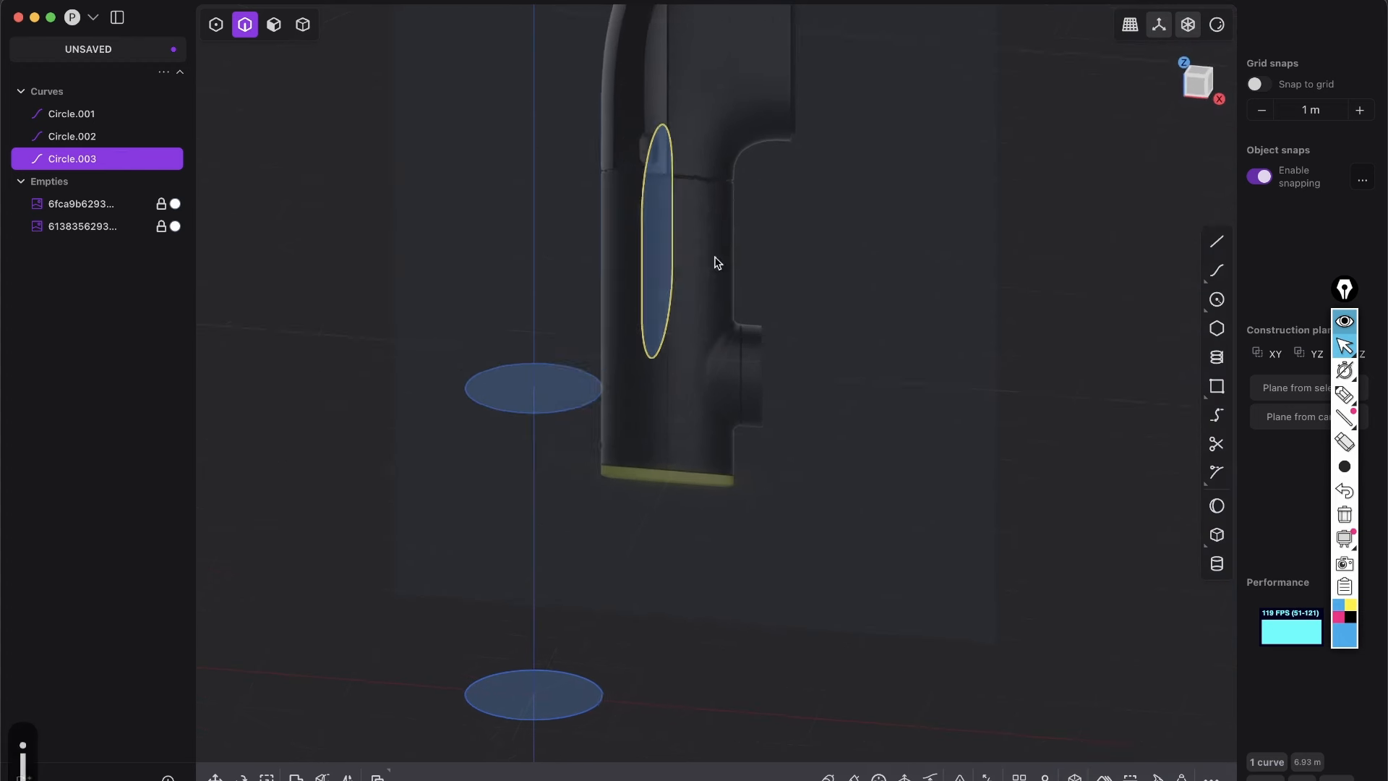
{"action": "left_click", "coordinate": [1201, 98]}
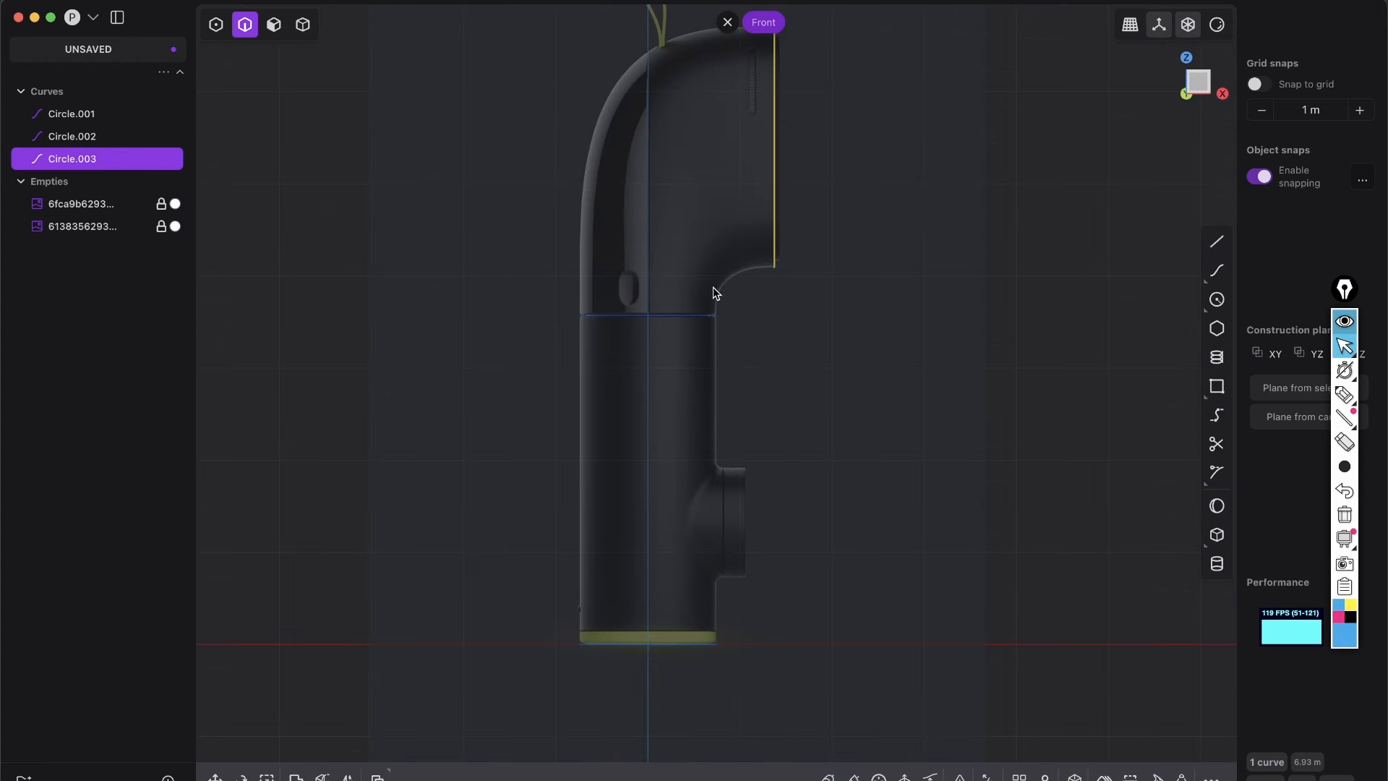
{"action": "scroll", "coordinate": [711, 291], "scroll_direction": "up", "scroll_amount": 2}
{"action": "left_click", "coordinate": [695, 279]}
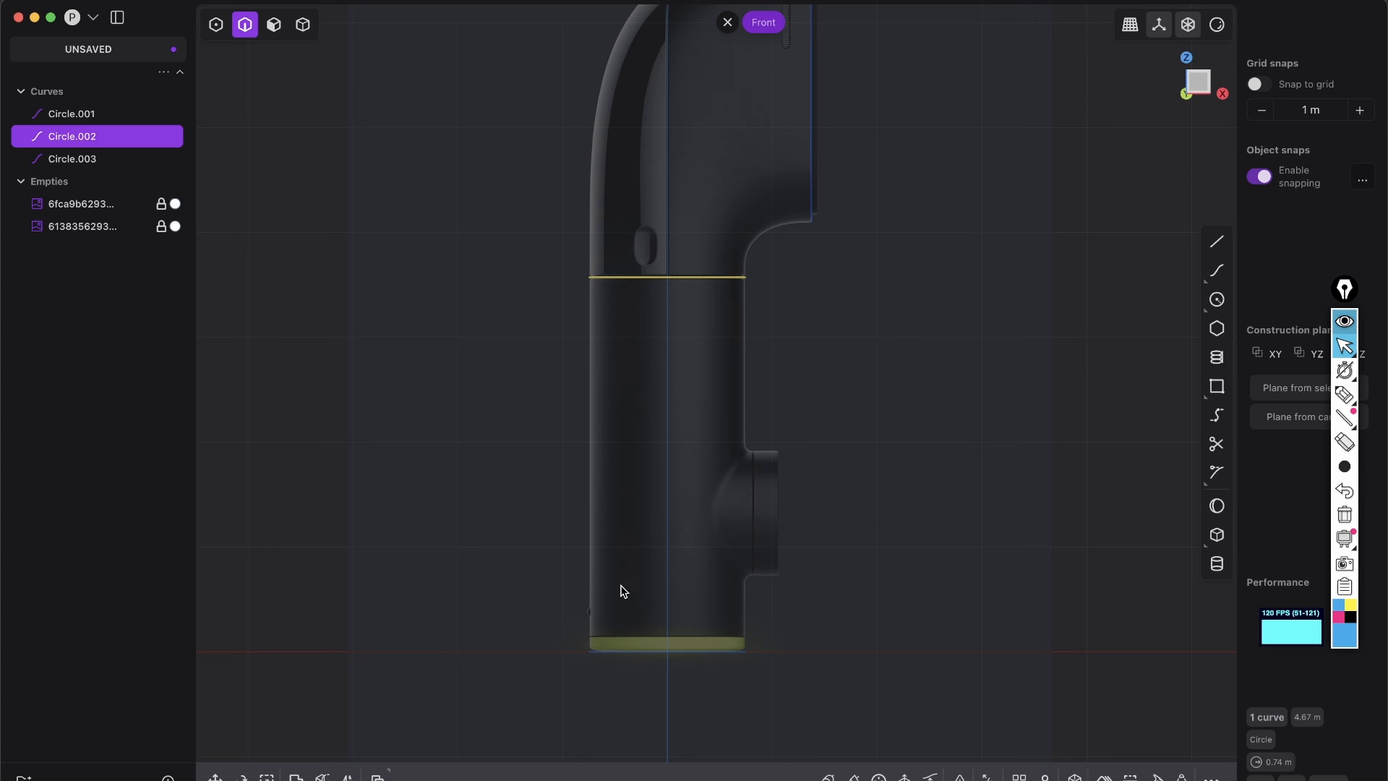
{"action": "middle_click_drag", "start_coordinate": [597, 541], "coordinate": [672, 617]}
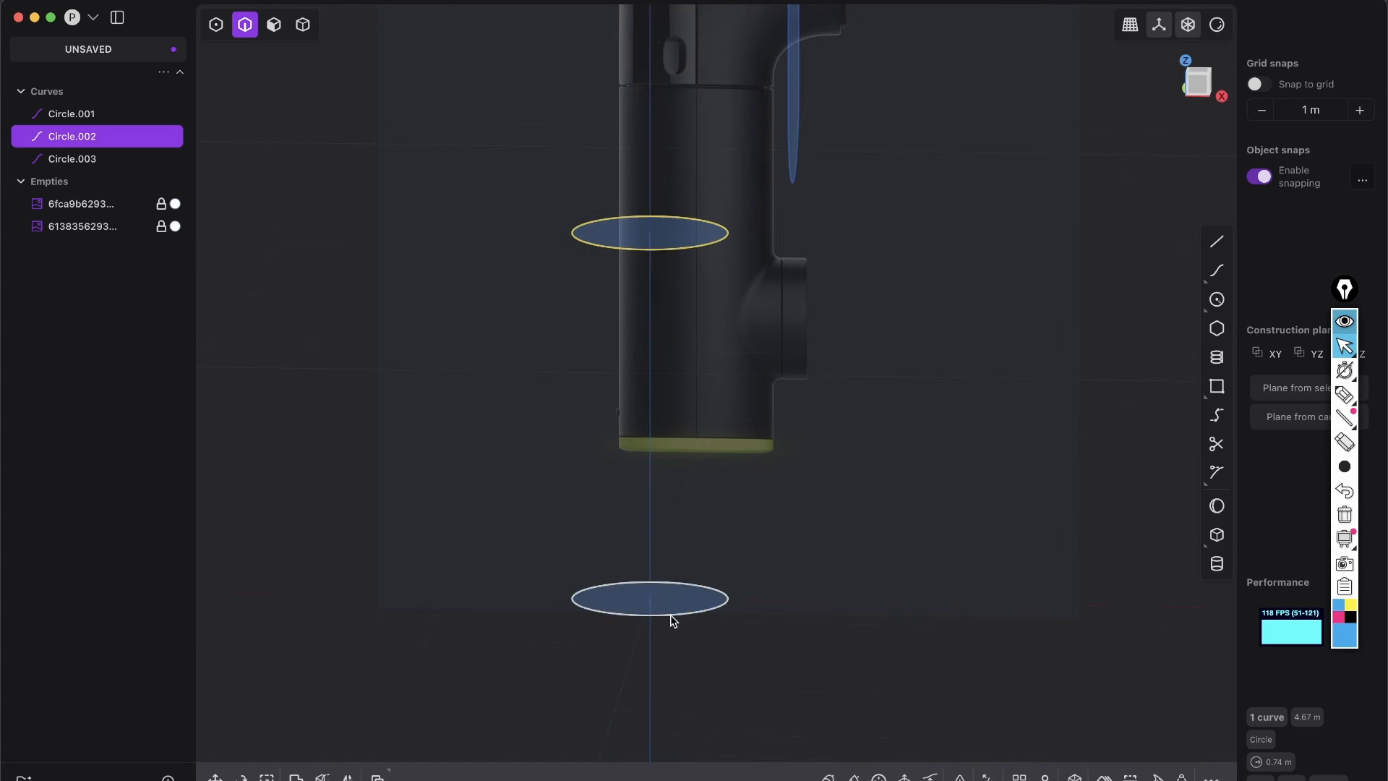
{"action": "left_click", "coordinate": [672, 614], "text": "shift"}
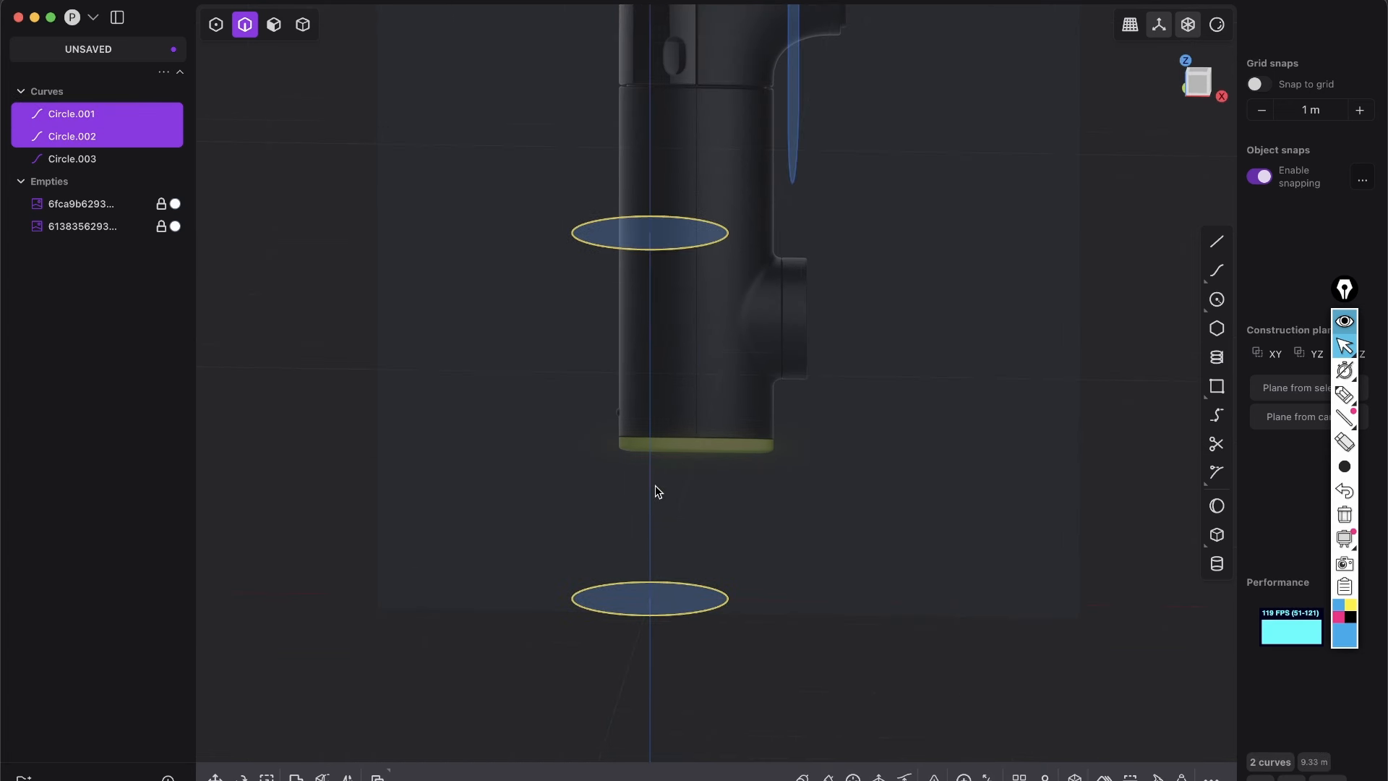
{"action": "key", "text": "l"}
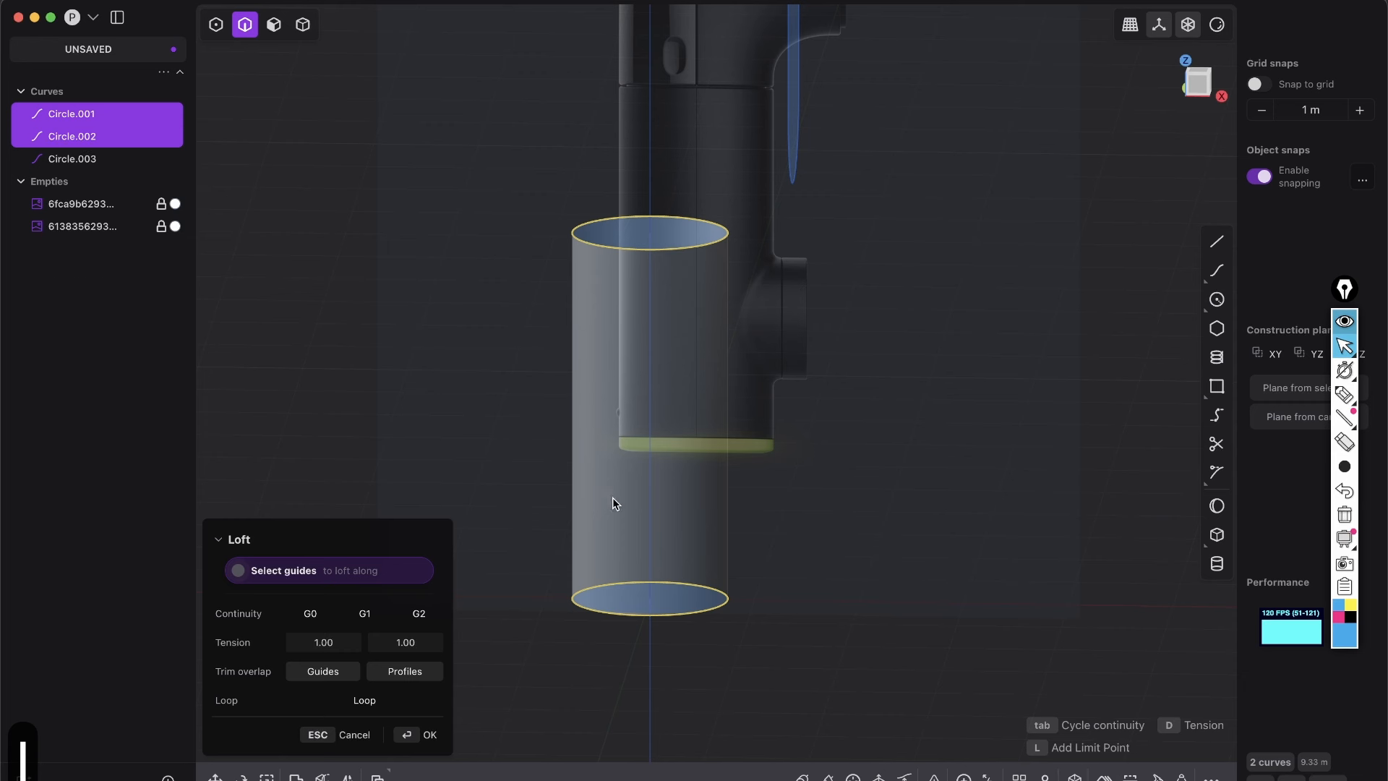
{"action": "key", "text": "Return"}
Step: Delete the seam circle and the base circle used for the tube's loft
{"action": "key", "text": "2"}
{"action": "left_click", "coordinate": [685, 611]}
{"action": "key", "text": "v"}
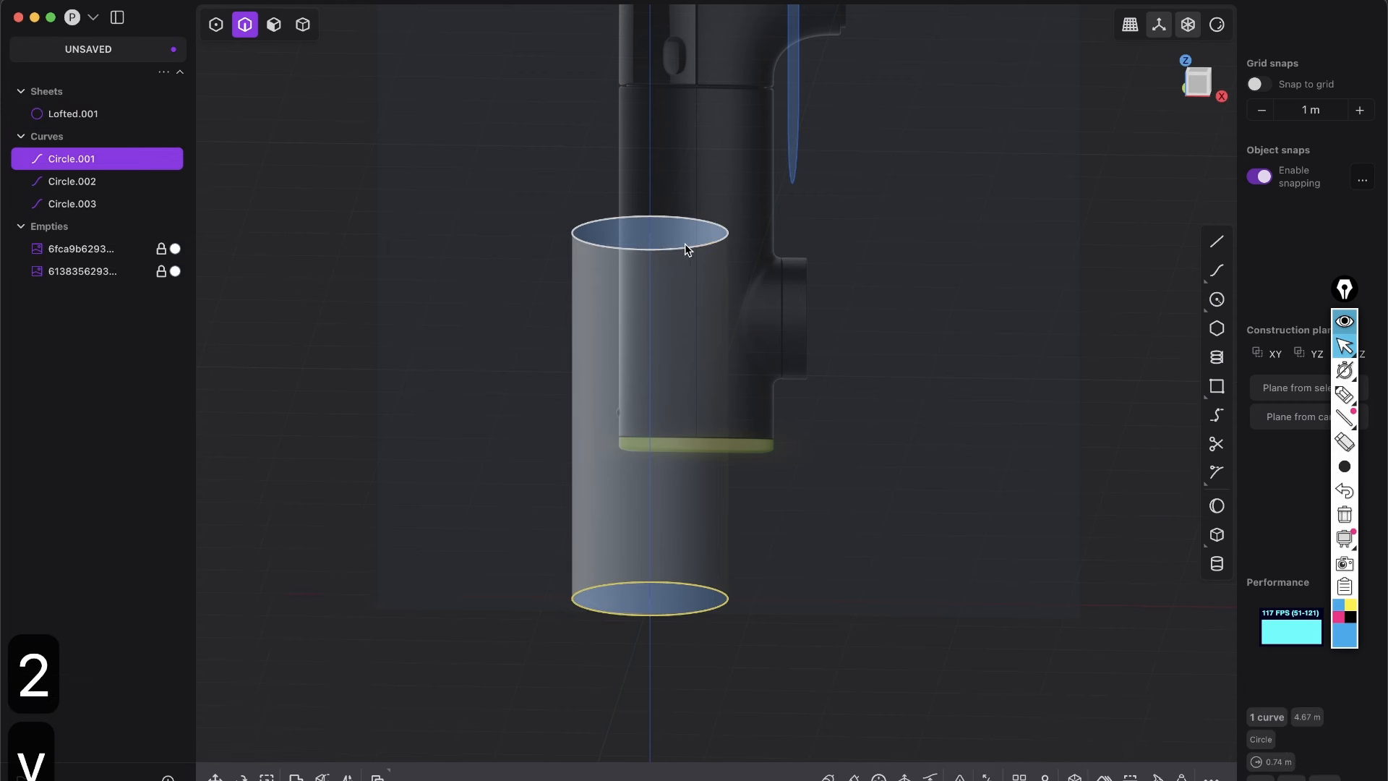
{"action": "left_click", "coordinate": [685, 247]}
{"action": "key", "text": "x"}
{"action": "left_click", "coordinate": [712, 610]}
{"action": "key", "text": "x"}
Step: Examine in the front view how the head's silhouette curves between the tube's top and the upright slot profile
{"action": "middle_click_drag", "start_coordinate": [685, 279], "coordinate": [642, 471], "text": "shift"}
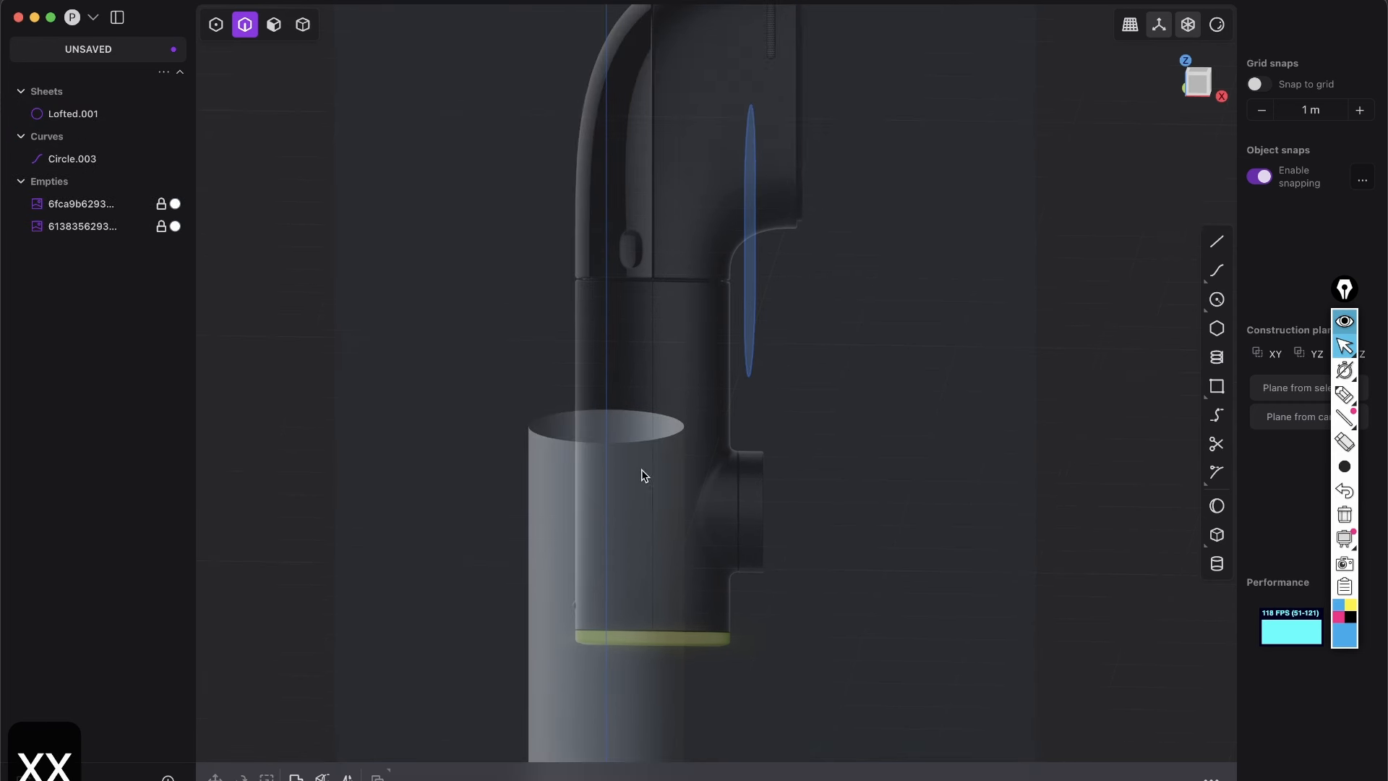
{"action": "key", "text": "shift+e"}
{"action": "middle_click_drag", "start_coordinate": [718, 419], "coordinate": [737, 417], "text": "shift"}
{"action": "middle_click_drag", "start_coordinate": [760, 257], "coordinate": [788, 240]}
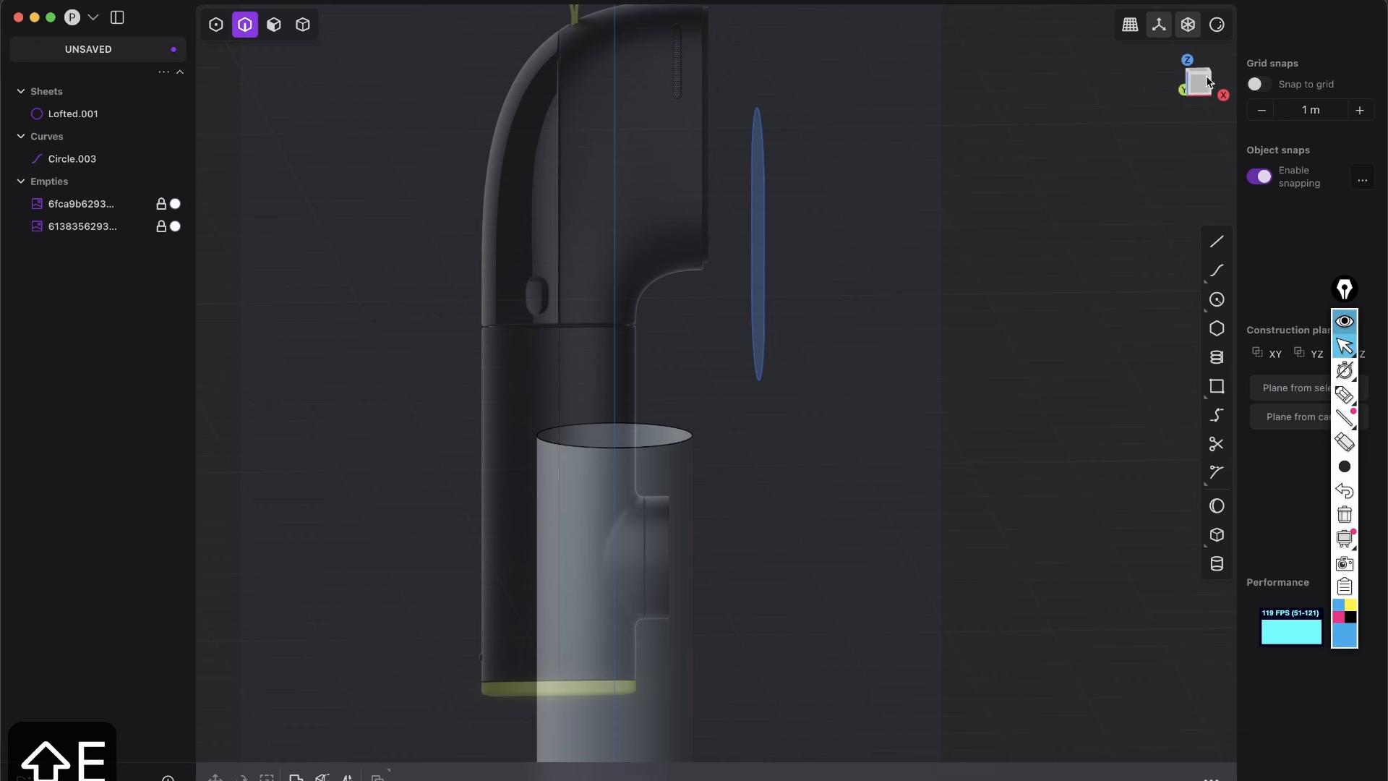
{"action": "left_click", "coordinate": [1204, 81]}
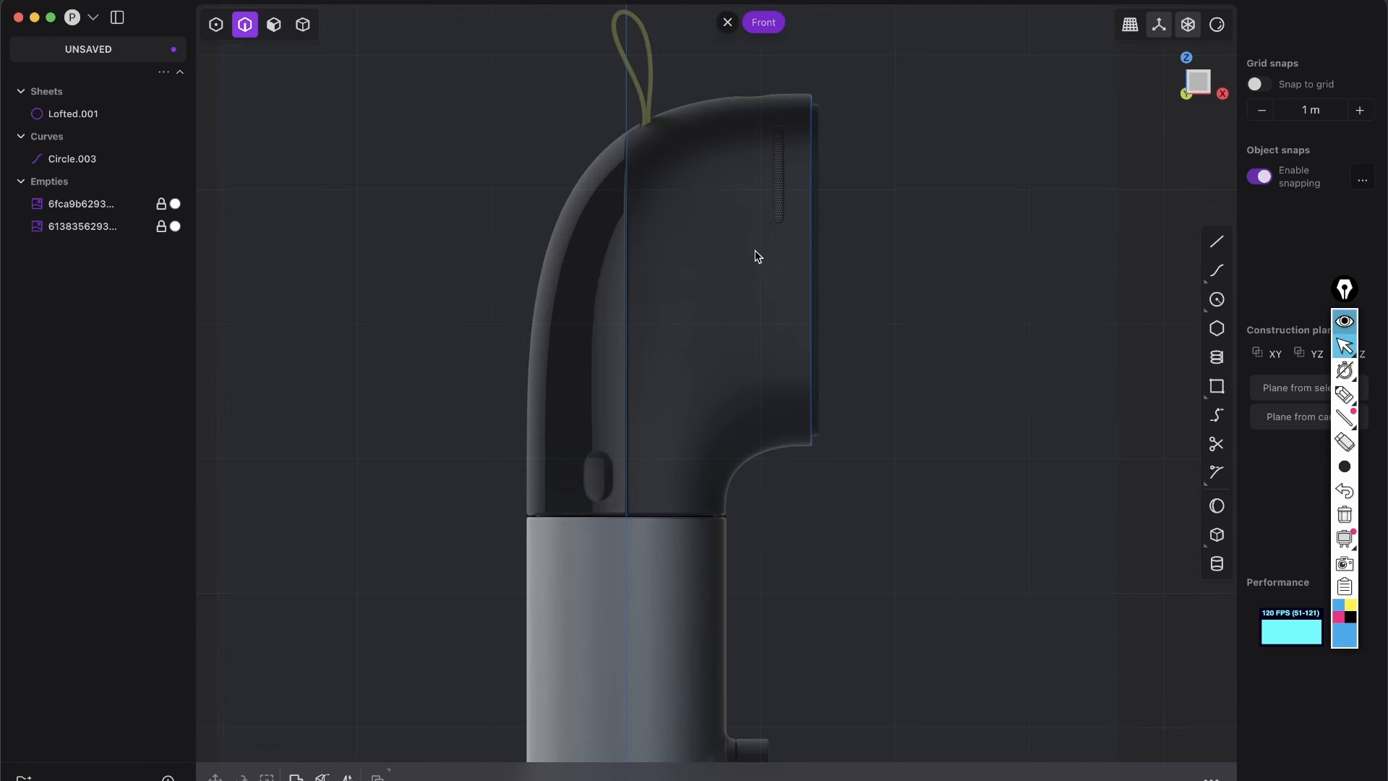
{"action": "middle_click_drag", "start_coordinate": [744, 401], "coordinate": [717, 420], "text": "shift"}
{"action": "mouse_move", "coordinate": [669, 525]}
{"action": "middle_mouse_down"}
{"action": "mouse_move", "coordinate": [657, 583]}
{"action": "mouse_move", "coordinate": [667, 548]}
{"action": "middle_mouse_up"}
{"action": "left_click", "coordinate": [1200, 84]}
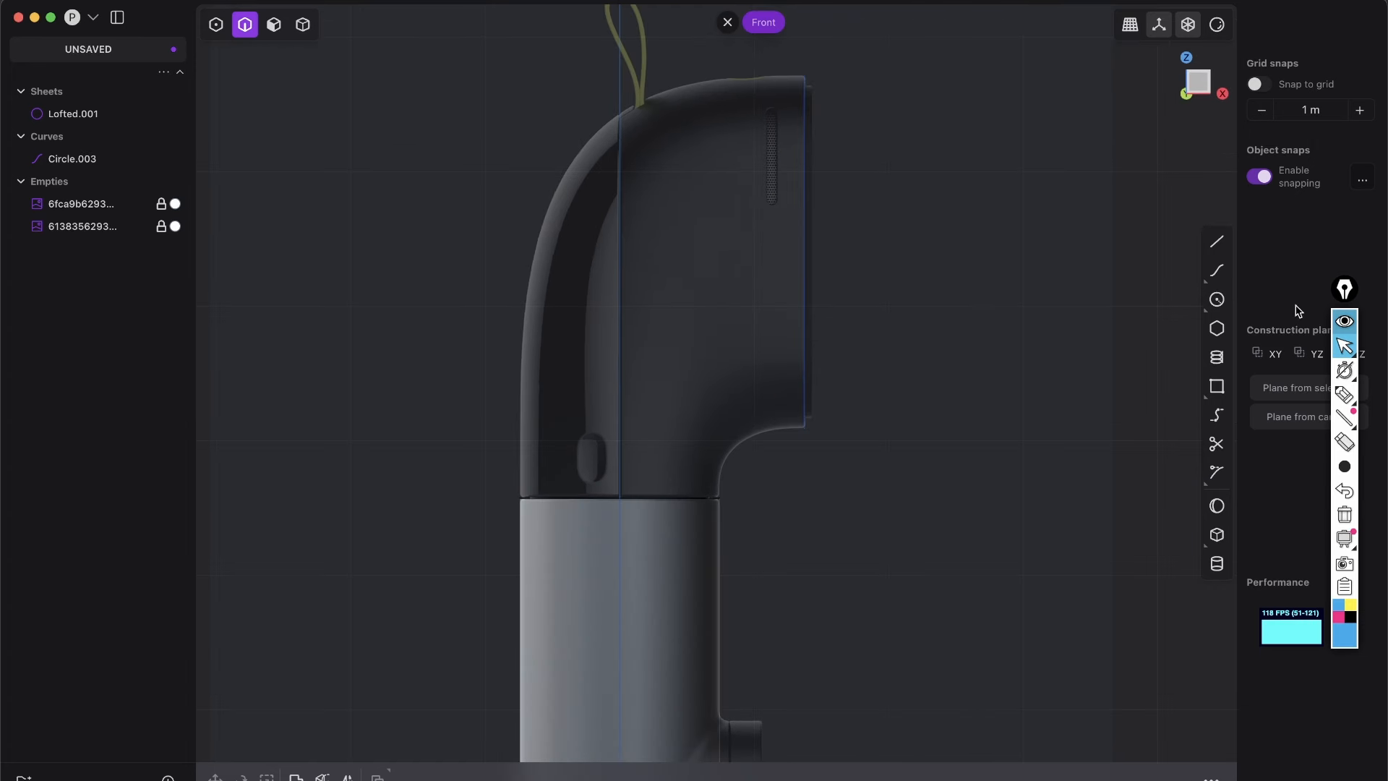
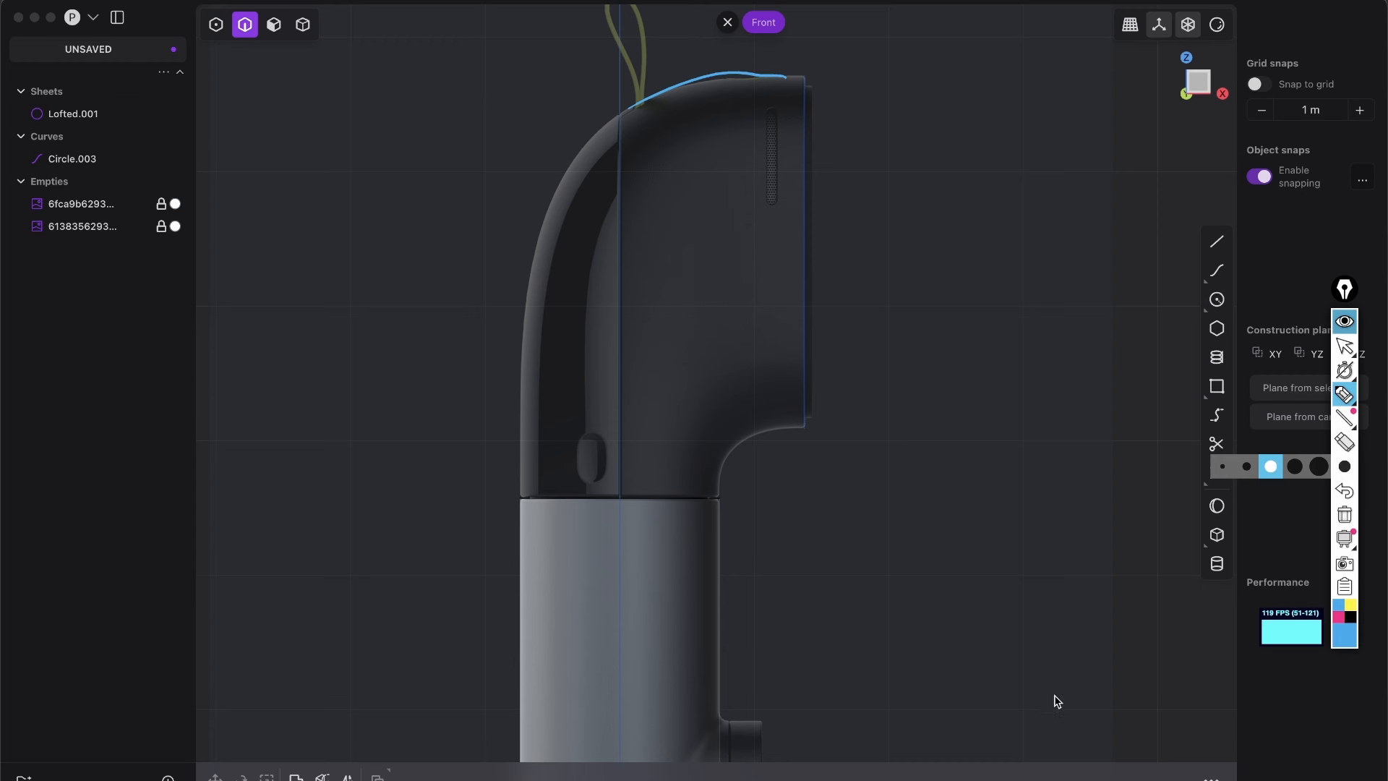
{"action": "left_click", "coordinate": [1346, 515]}
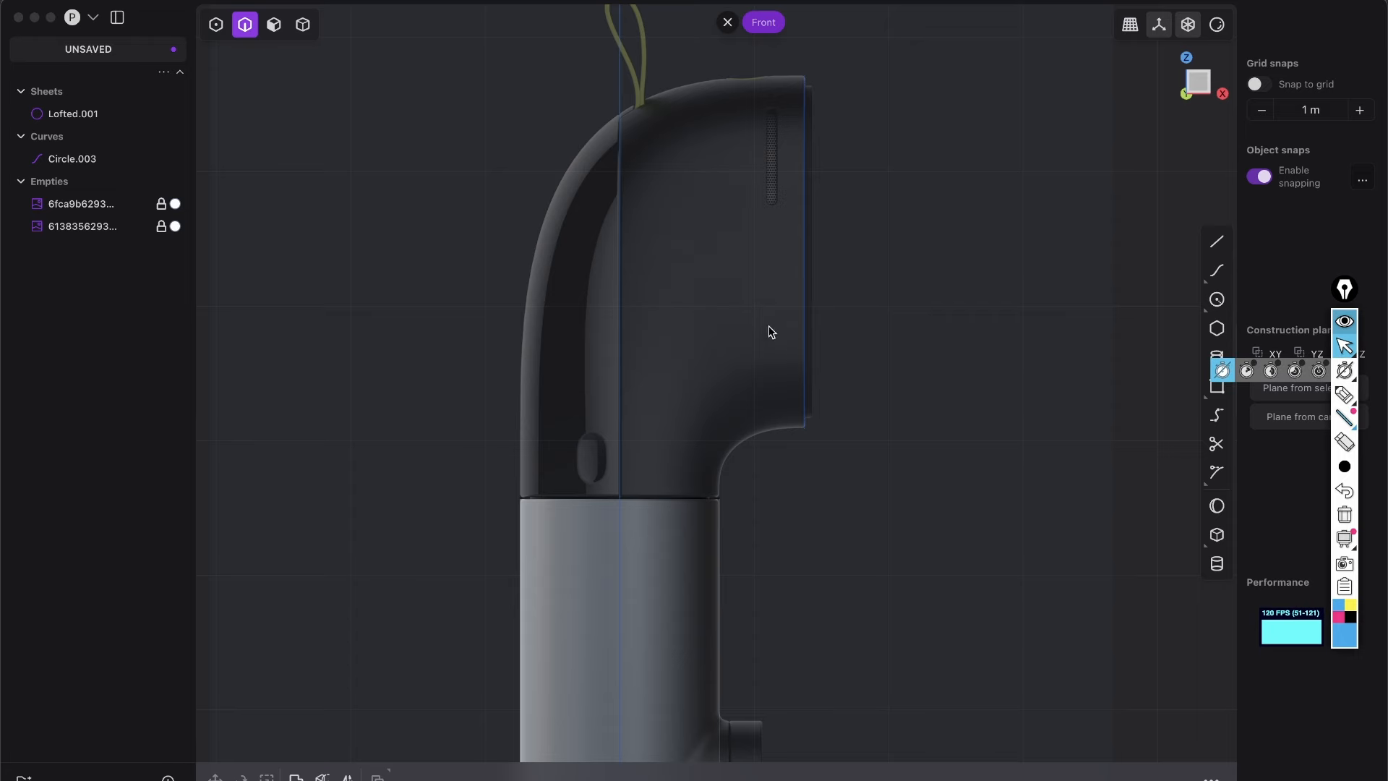
Step: Extrude the upright slot curve about 0.357 m outward from the head's flat face as an open band
{"action": "scroll", "coordinate": [778, 345], "scroll_direction": "down", "scroll_amount": 3}
{"action": "middle_click_drag", "start_coordinate": [710, 462], "coordinate": [718, 431]}
{"action": "scroll", "coordinate": [722, 441], "scroll_direction": "up", "scroll_amount": 3}
{"action": "key", "text": "2"}
{"action": "middle_click_drag", "start_coordinate": [814, 173], "coordinate": [807, 220], "text": "shift"}
{"action": "double_click", "coordinate": [810, 286]}
{"action": "scroll", "coordinate": [817, 289], "scroll_direction": "up", "scroll_amount": 2}
{"action": "middle_click_drag", "start_coordinate": [828, 361], "coordinate": [854, 347]}
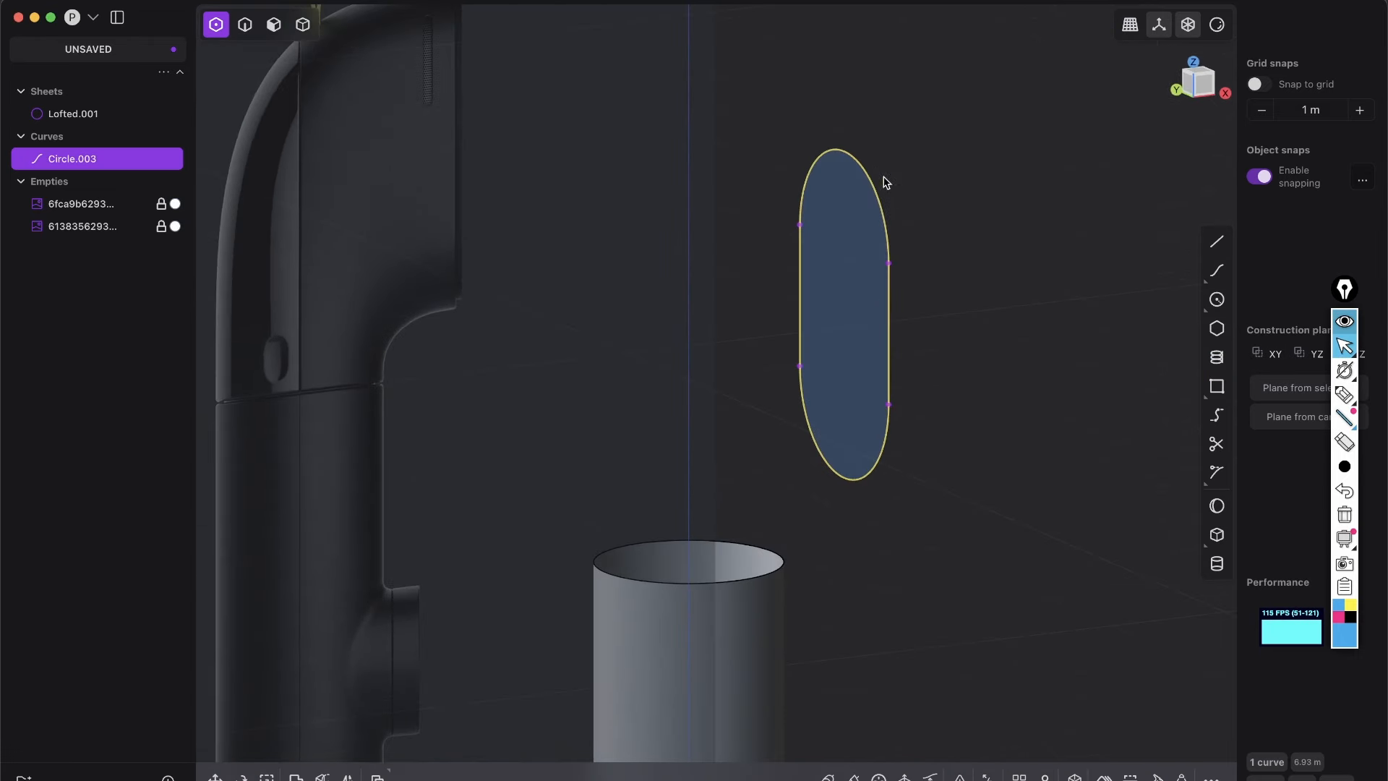
{"action": "key", "text": "e"}
{"action": "middle_click_drag", "start_coordinate": [904, 299], "coordinate": [817, 357]}
{"action": "left_click_drag", "start_coordinate": [943, 321], "coordinate": [987, 322]}
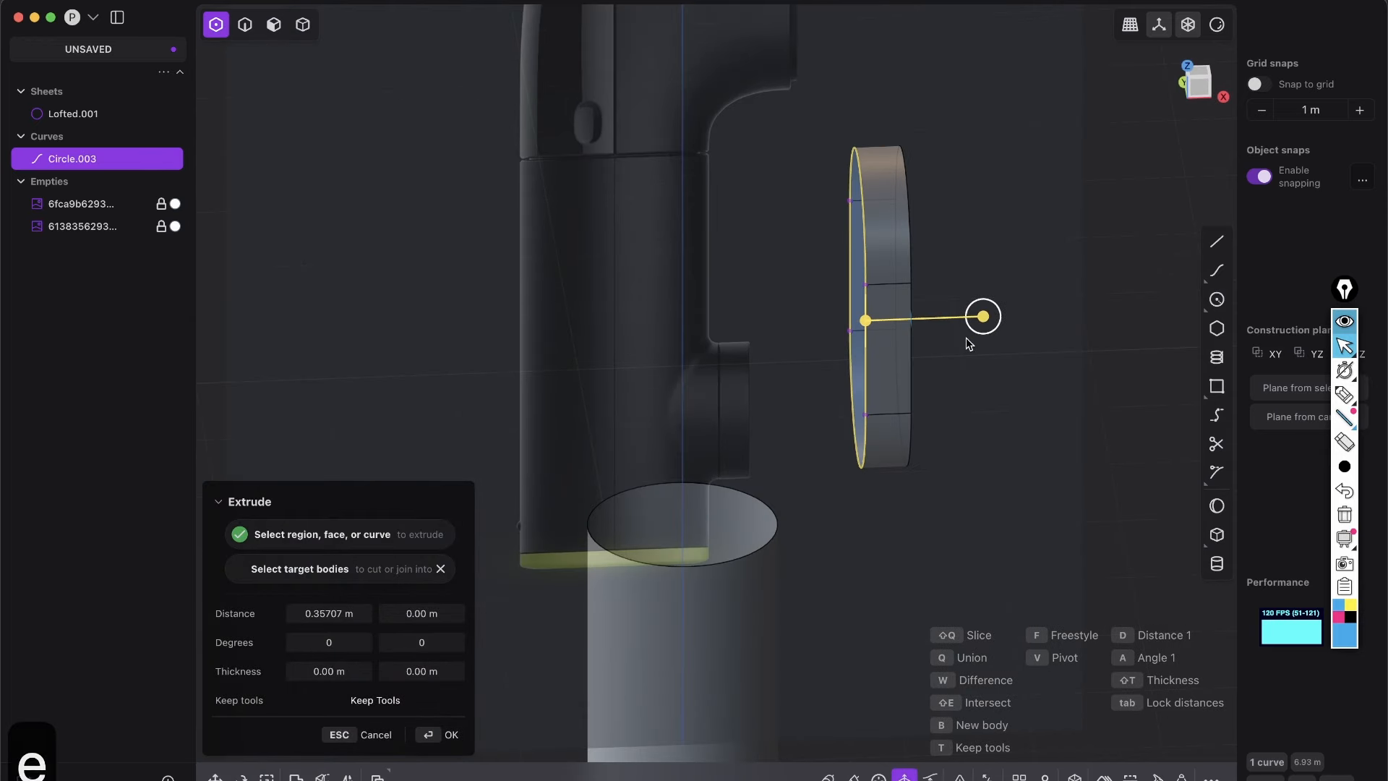
{"action": "key", "text": "Return"}
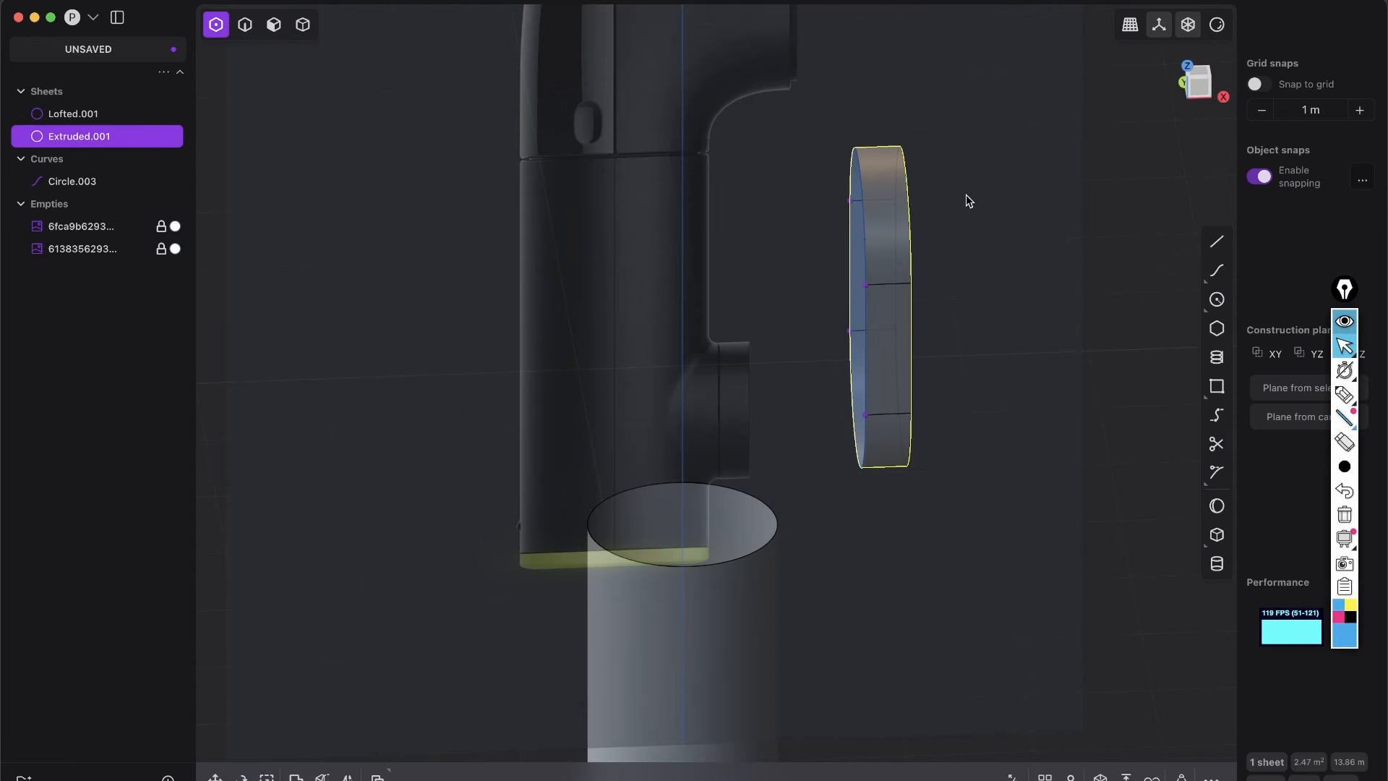
{"action": "left_click", "coordinate": [1200, 90]}
{"action": "key", "text": "2"}
{"action": "double_click", "coordinate": [910, 268]}
{"action": "mouse_move", "coordinate": [907, 250]}
{"action": "left_mouse_down"}
{"action": "mouse_move", "coordinate": [1194, 253]}
{"action": "mouse_move", "coordinate": [902, 272]}
{"action": "left_mouse_up"}
{"action": "key", "text": "Escape"}
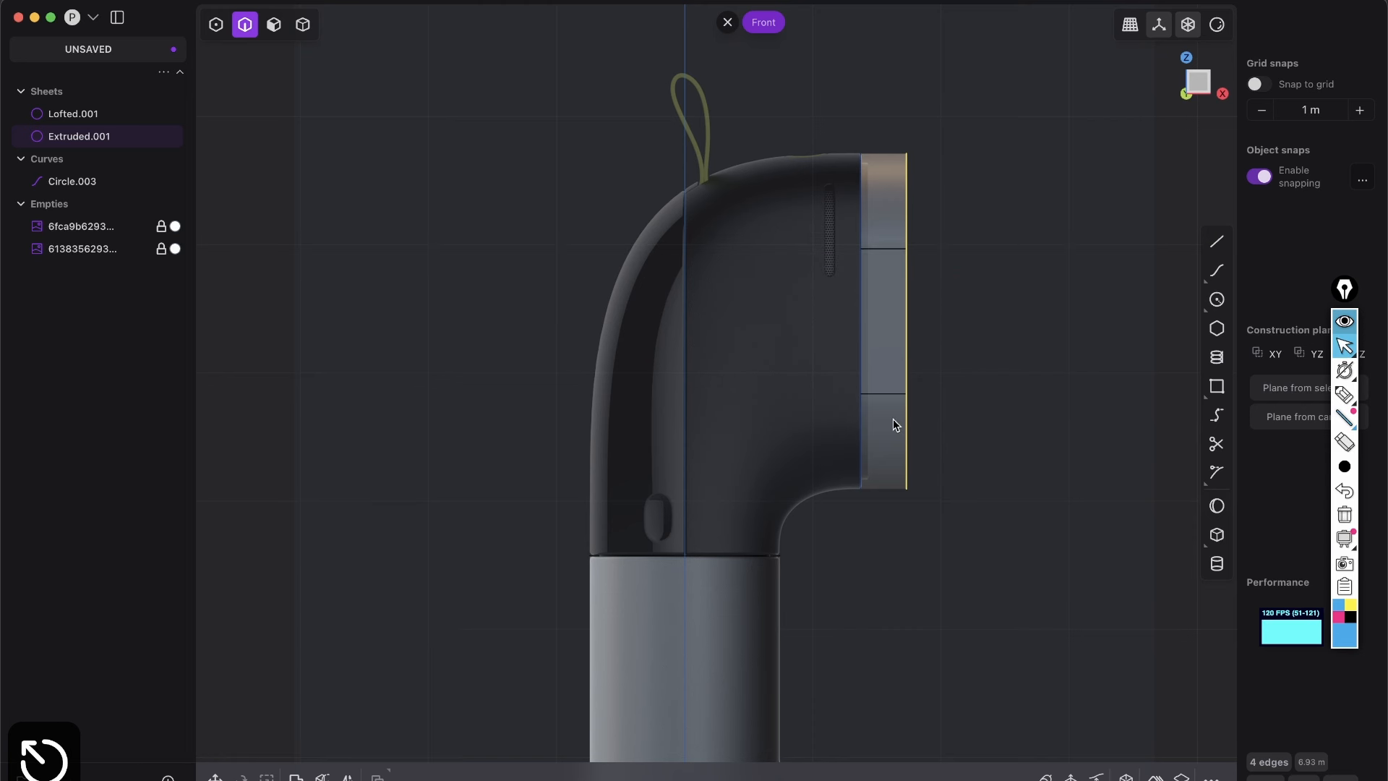
{"action": "left_click", "coordinate": [913, 284]}
Step: Select the upright slot curve at the start of the extruded band and hide it
{"action": "middle_click_drag", "start_coordinate": [912, 284], "coordinate": [946, 311]}
{"action": "key", "text": "2"}
{"action": "left_click", "coordinate": [862, 298]}
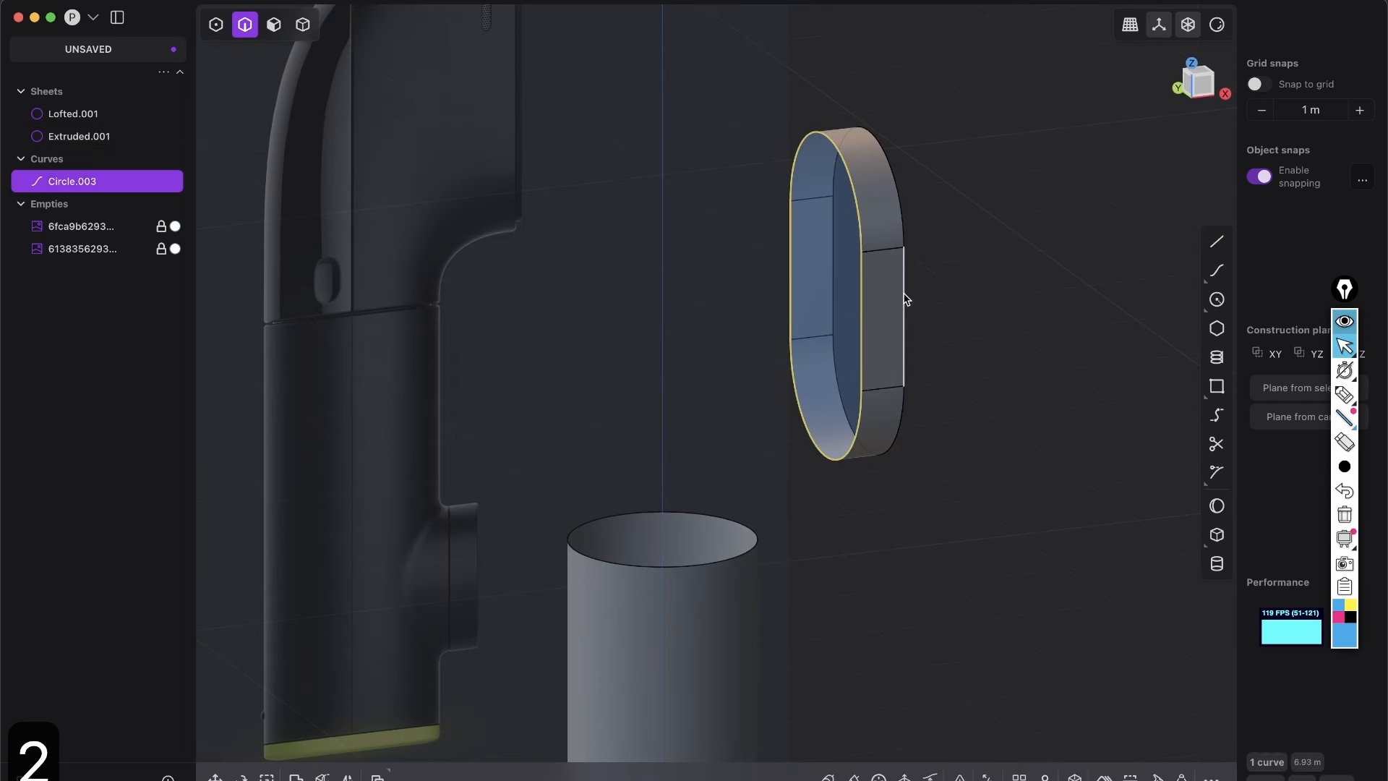
{"action": "key", "text": "h"}
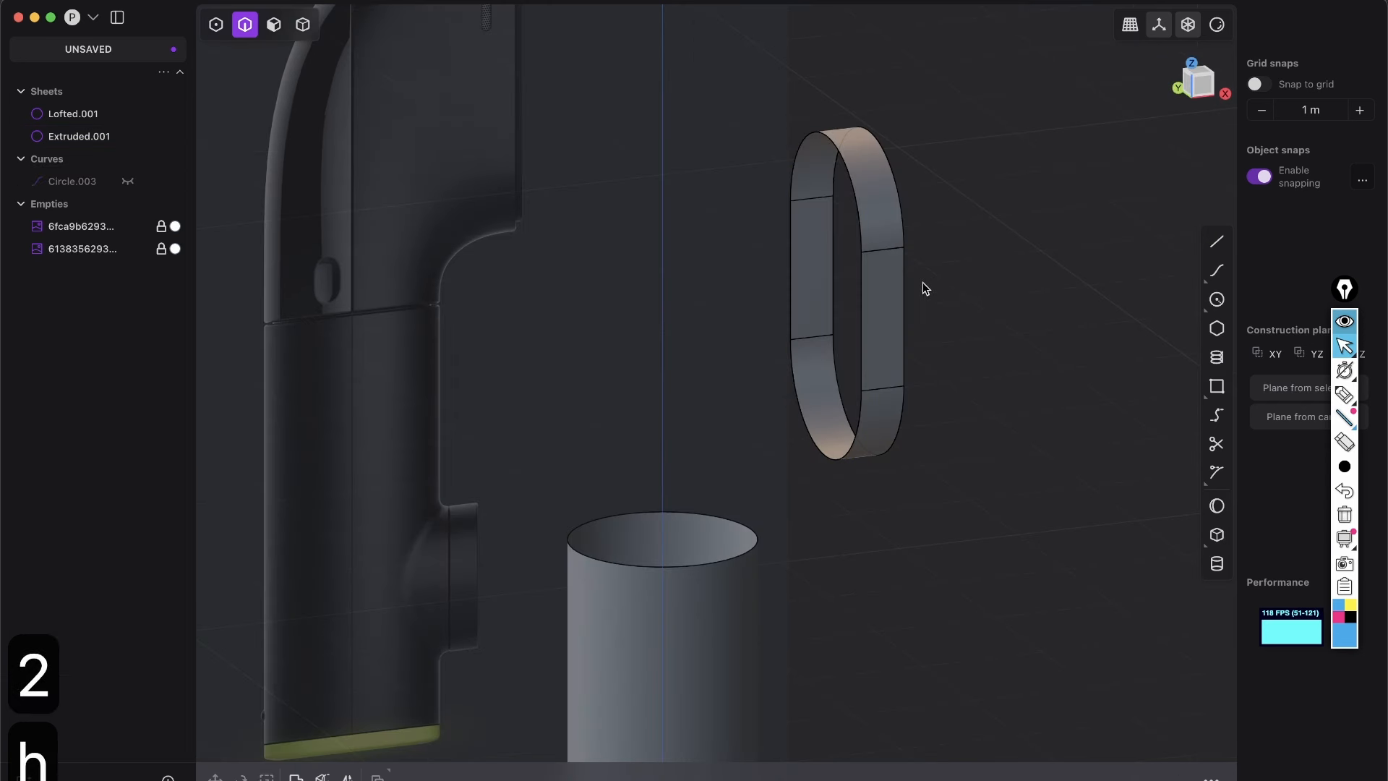
{"action": "left_click", "coordinate": [861, 325]}
{"action": "left_click", "coordinate": [858, 212], "text": "shift"}
{"action": "left_click", "coordinate": [858, 417], "text": "shift"}
{"action": "left_click", "coordinate": [707, 565], "text": "shift"}
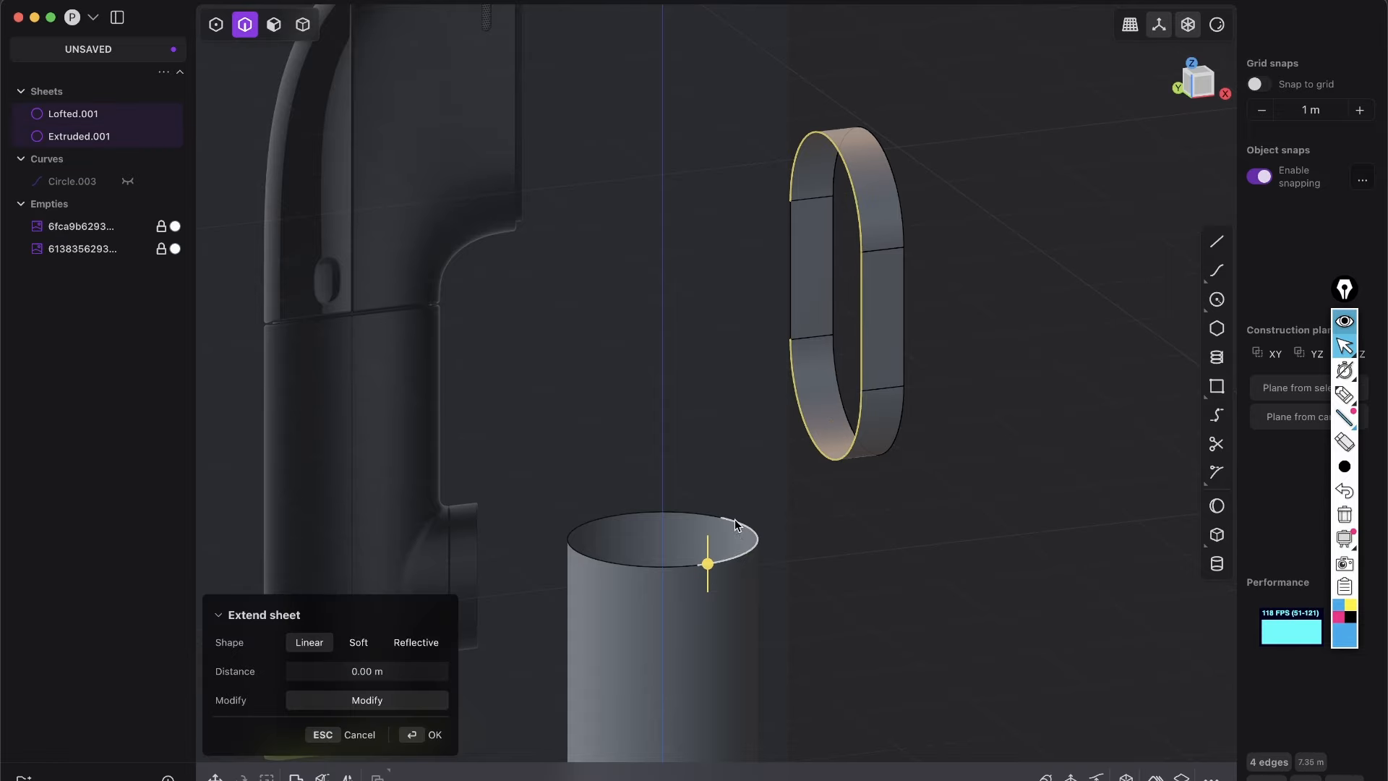
{"action": "key", "text": "l"}
{"action": "middle_click_drag", "start_coordinate": [880, 405], "coordinate": [852, 452]}
{"action": "key", "text": "Escape"}
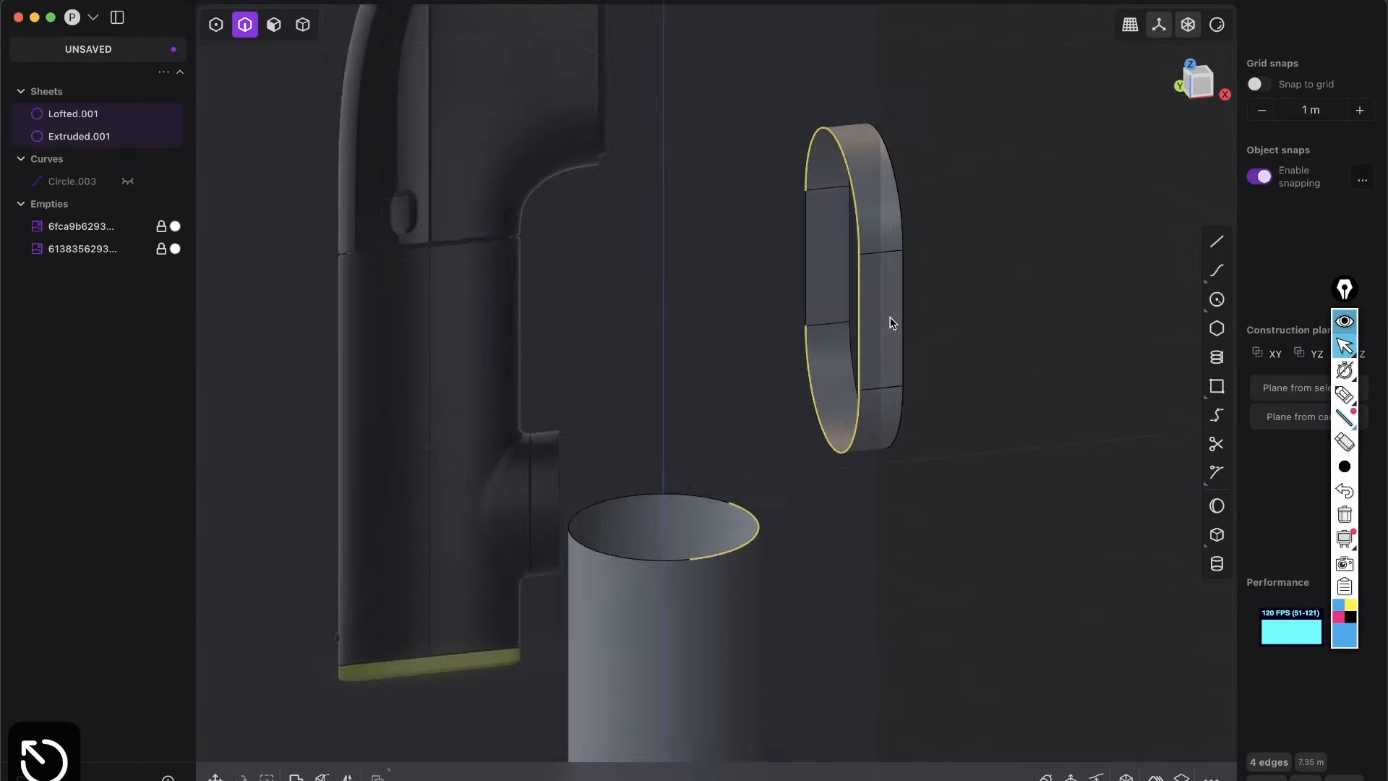
Step: Examine in the front view how the gap between the tube and the slot band compares with the head's silhouette
{"action": "middle_click_drag", "start_coordinate": [889, 323], "coordinate": [957, 298]}
{"action": "left_click", "coordinate": [957, 297]}
{"action": "scroll", "coordinate": [956, 297], "scroll_direction": "down", "scroll_amount": 3}
{"action": "middle_click_drag", "start_coordinate": [925, 351], "coordinate": [814, 331]}
{"action": "scroll", "coordinate": [815, 332], "scroll_direction": "down", "scroll_amount": 3}
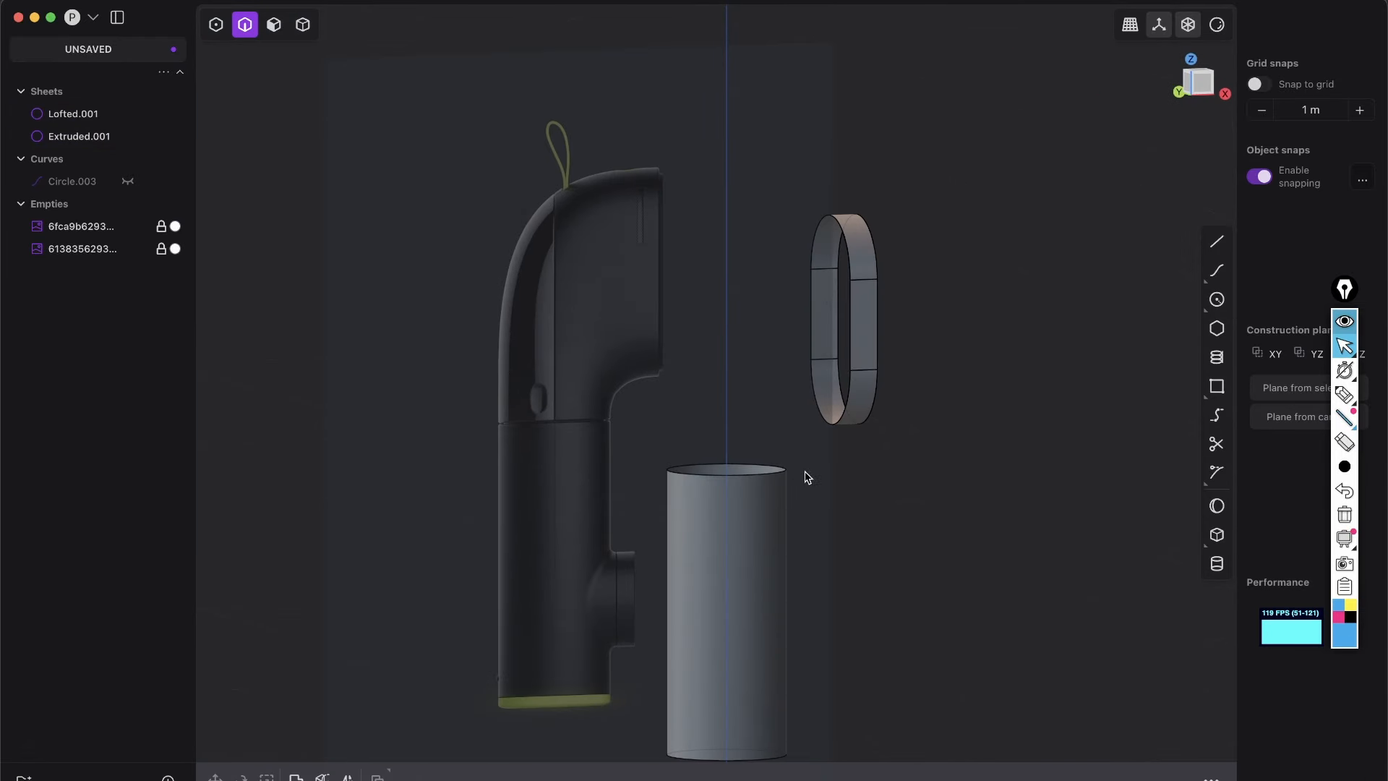
{"action": "middle_click_drag", "start_coordinate": [805, 472], "coordinate": [817, 422], "text": "shift"}
{"action": "middle_click_drag", "start_coordinate": [731, 437], "coordinate": [690, 436]}
{"action": "left_click", "coordinate": [1192, 80]}
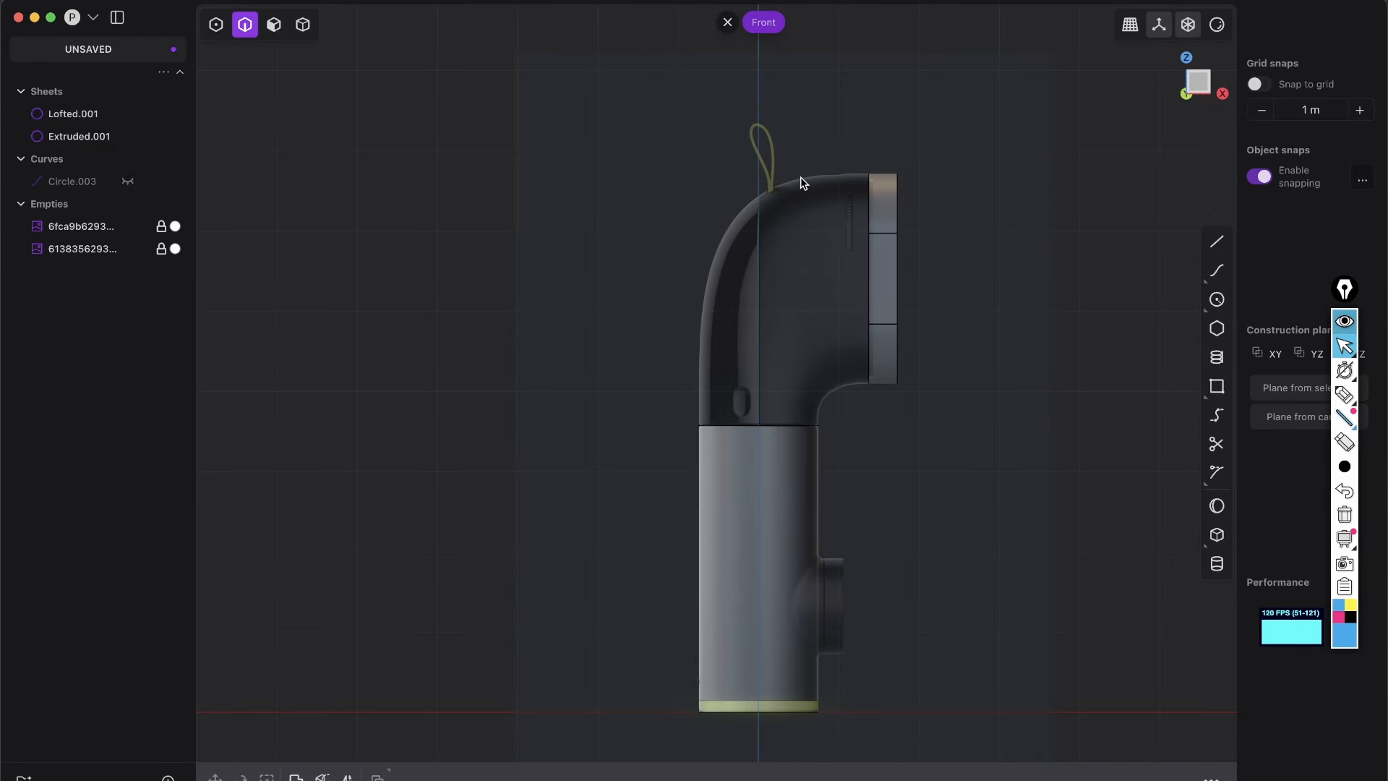
Step: Try a control-point curve from the tube's rim to the upper arc of the slot band and adjust its middle control point
{"action": "middle_click_drag", "start_coordinate": [709, 440], "coordinate": [767, 578]}
{"action": "scroll", "coordinate": [767, 505], "scroll_direction": "up", "scroll_amount": 3}
{"action": "key", "text": "shift+f"}
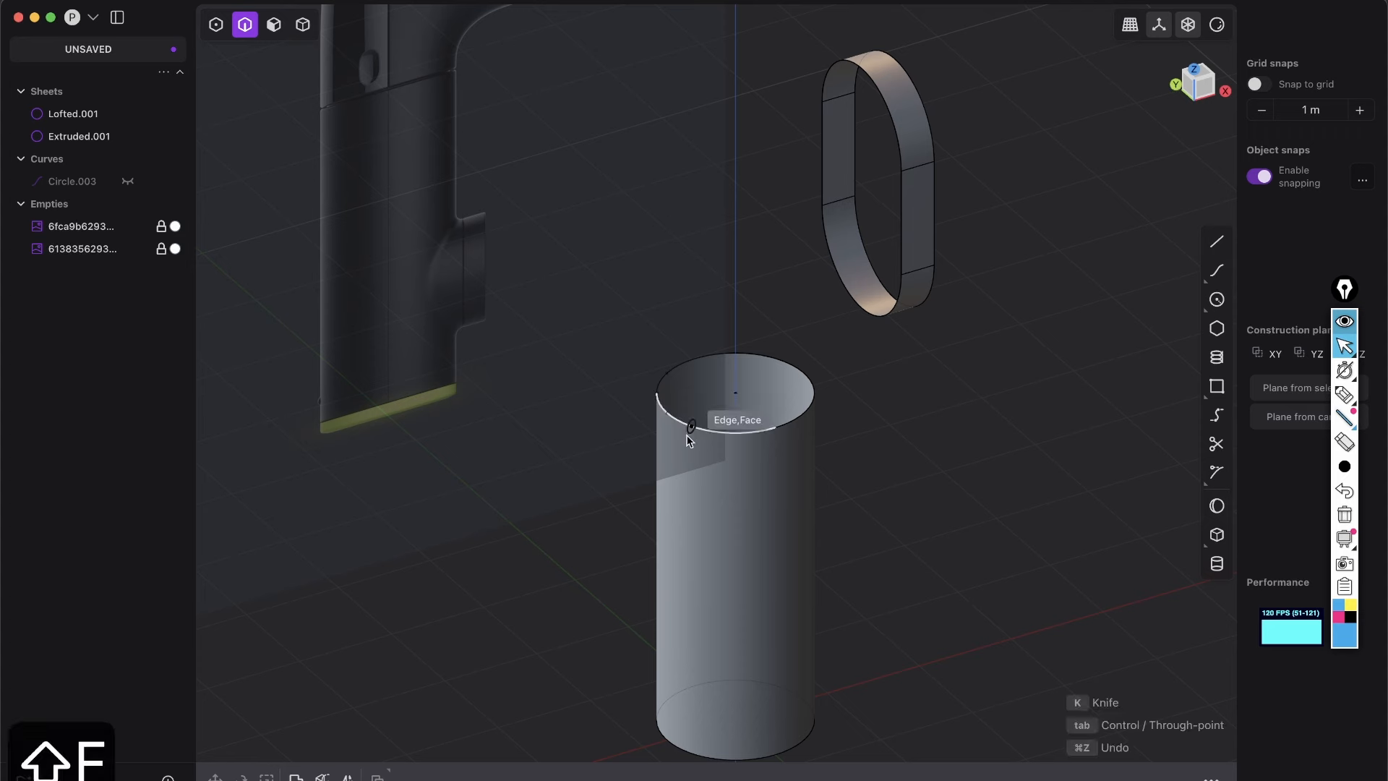
{"action": "left_click", "coordinate": [667, 412]}
{"action": "left_click", "coordinate": [667, 177]}
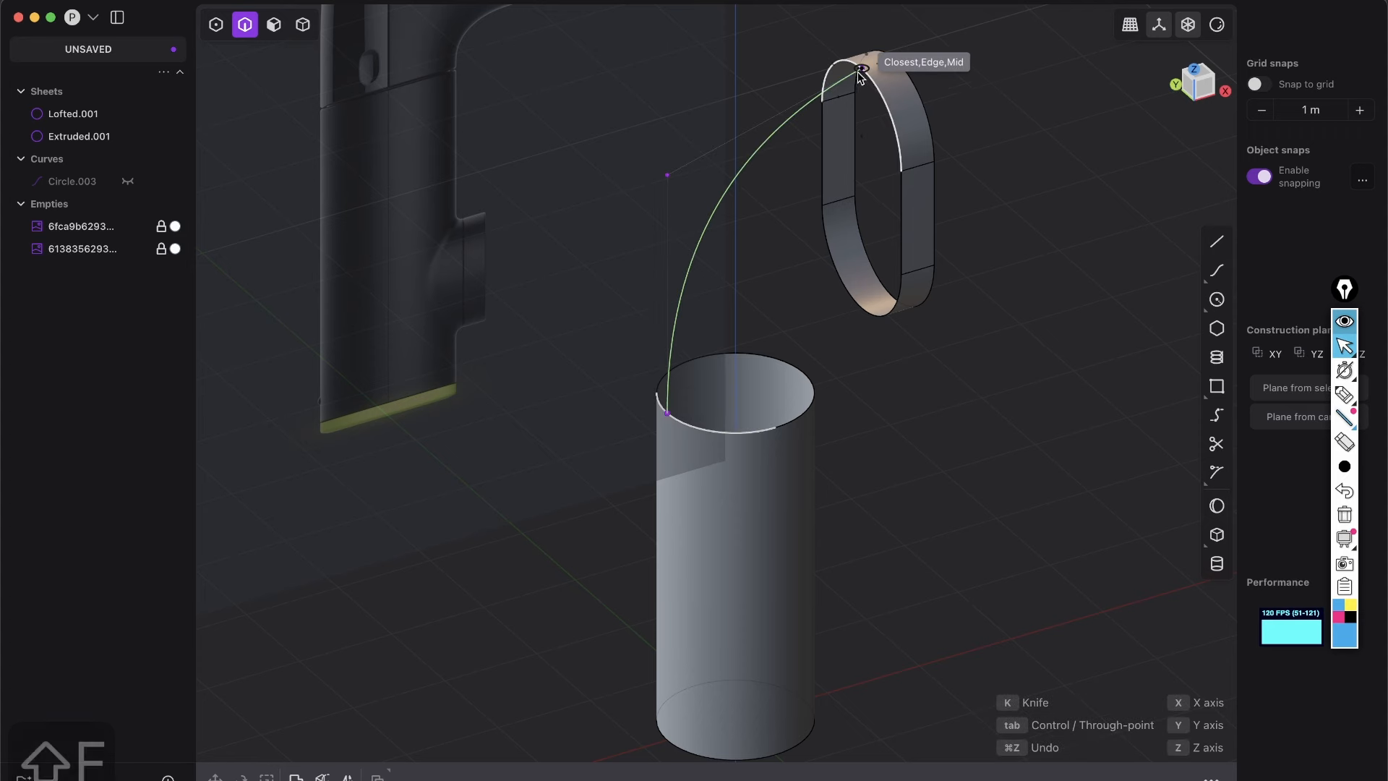
{"action": "left_click", "coordinate": [889, 93]}
{"action": "middle_click_drag", "start_coordinate": [887, 93], "coordinate": [707, 180]}
{"action": "key", "text": "1"}
{"action": "left_click_drag", "start_coordinate": [675, 144], "coordinate": [680, 88]}
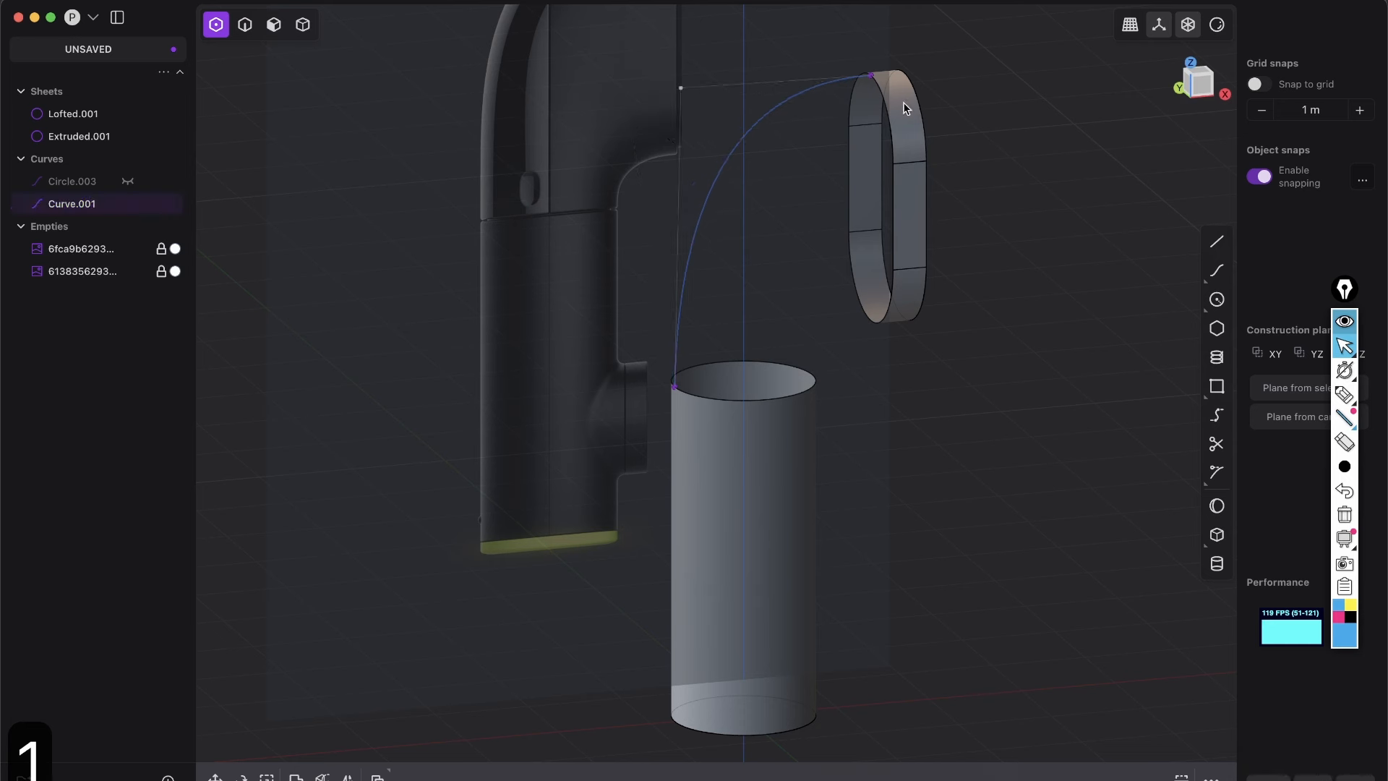
Step: Delete the trial curve between the tube's rim and the slot band
{"action": "middle_click_drag", "start_coordinate": [879, 75], "coordinate": [866, 63]}
{"action": "key", "text": "x"}
{"action": "middle_click_drag", "start_coordinate": [925, 146], "coordinate": [1001, 199]}
{"action": "key", "text": "2"}
{"action": "left_click", "coordinate": [1040, 430]}
{"action": "key", "text": "x"}
{"action": "middle_click_drag", "start_coordinate": [1048, 445], "coordinate": [859, 298], "text": "shift"}
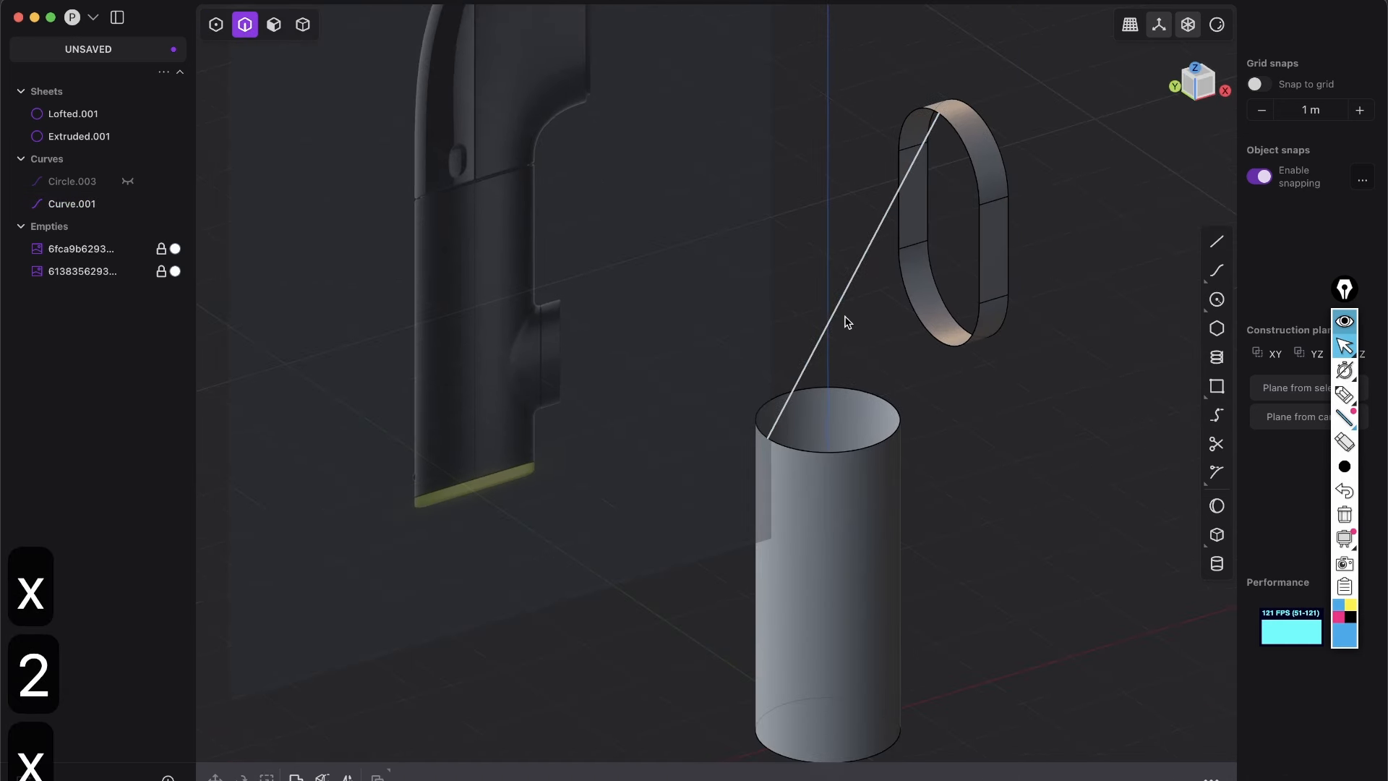
{"action": "left_click", "coordinate": [833, 310]}
{"action": "key", "text": "x"}
Step: Draw a vertical line about 9.04 m long on the Z axis in the left view, spanning the full height of the body
{"action": "middle_click_drag", "start_coordinate": [656, 219], "coordinate": [637, 264], "text": "shift"}
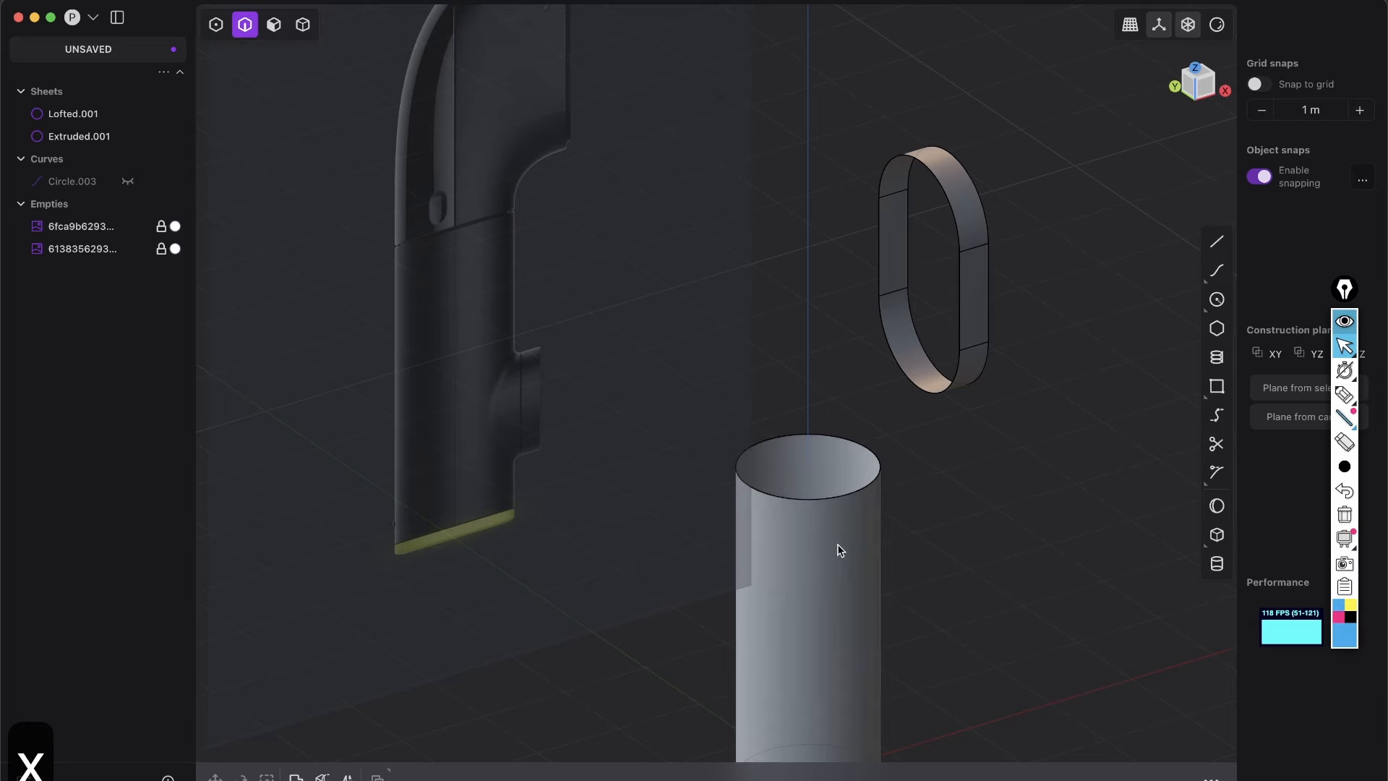
{"action": "middle_click_drag", "start_coordinate": [1084, 100], "coordinate": [1166, 88]}
{"action": "left_click", "coordinate": [1171, 92]}
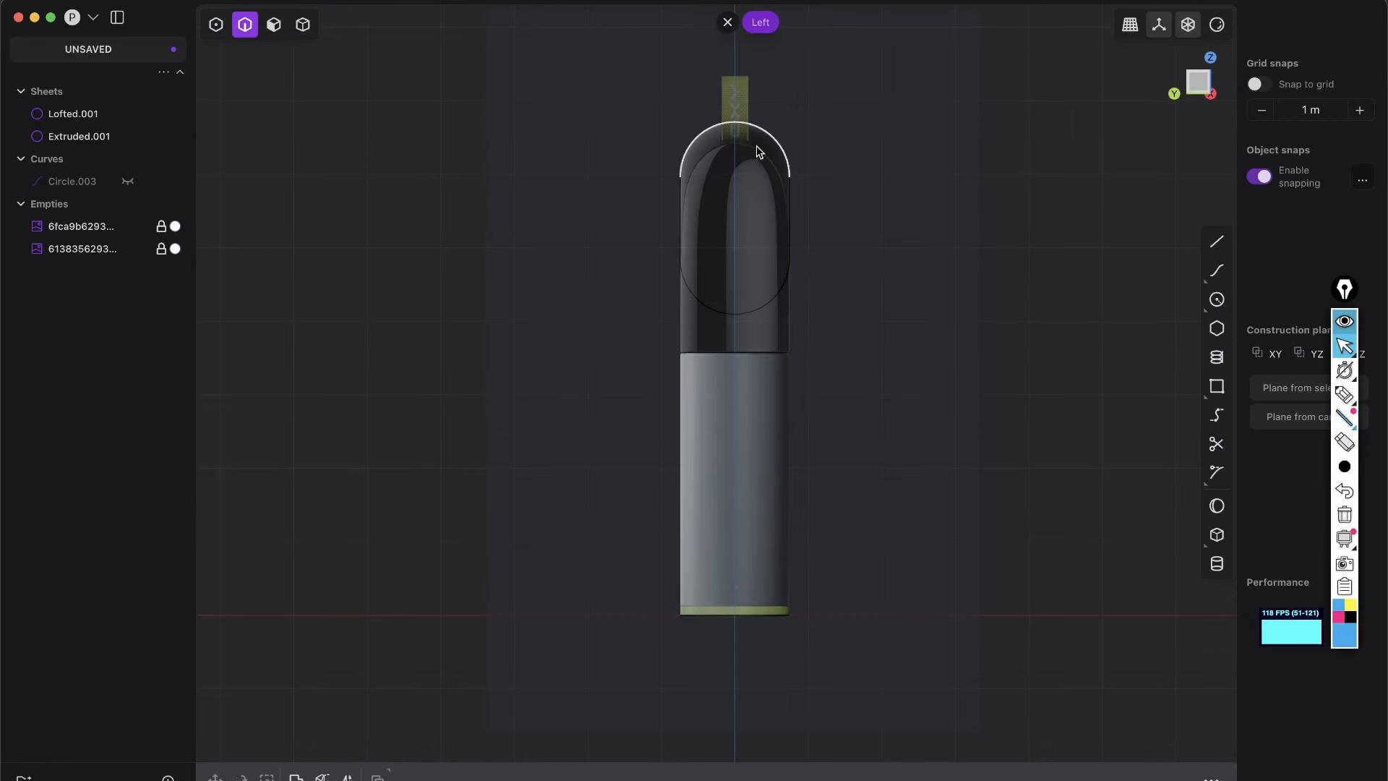
{"action": "left_click", "coordinate": [1216, 240]}
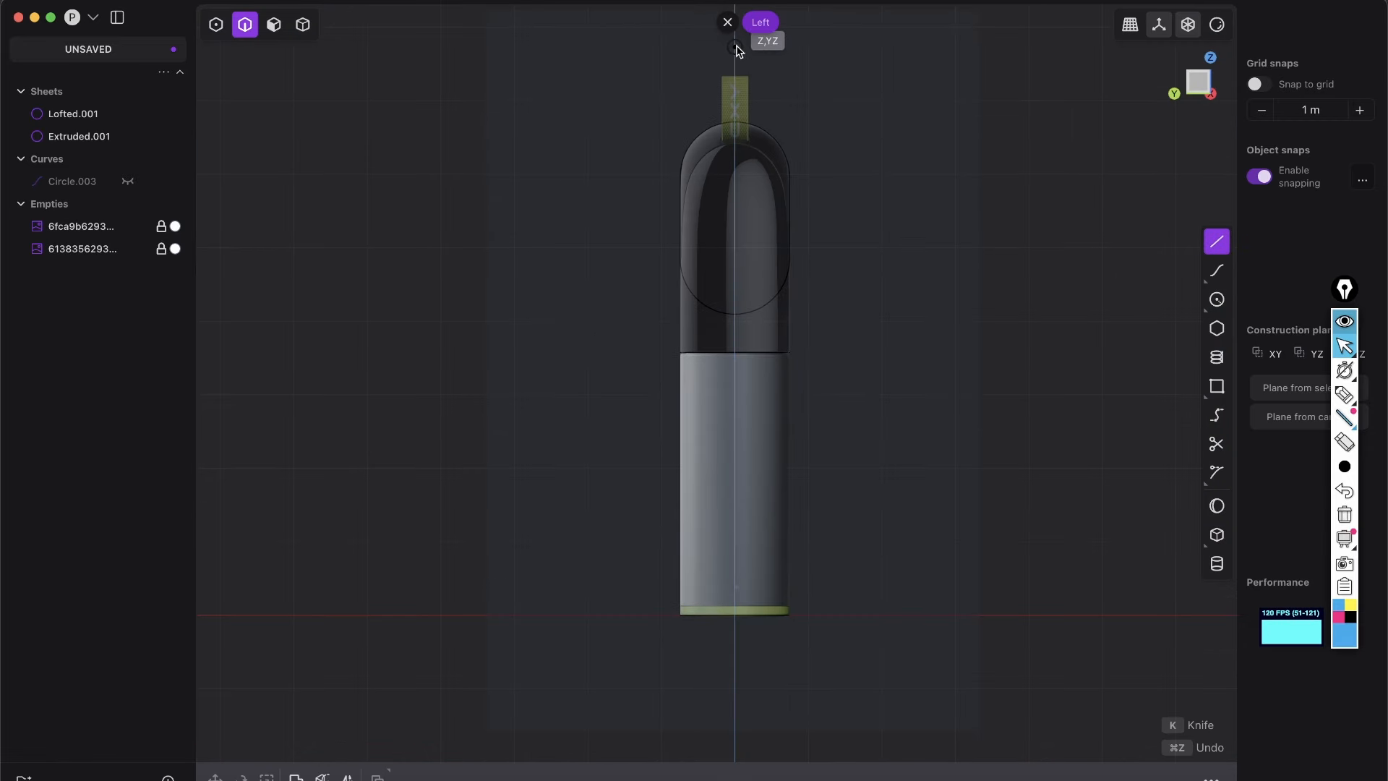
{"action": "left_click", "coordinate": [734, 47]}
{"action": "left_click", "coordinate": [735, 716]}
{"action": "key", "text": "Escape"}
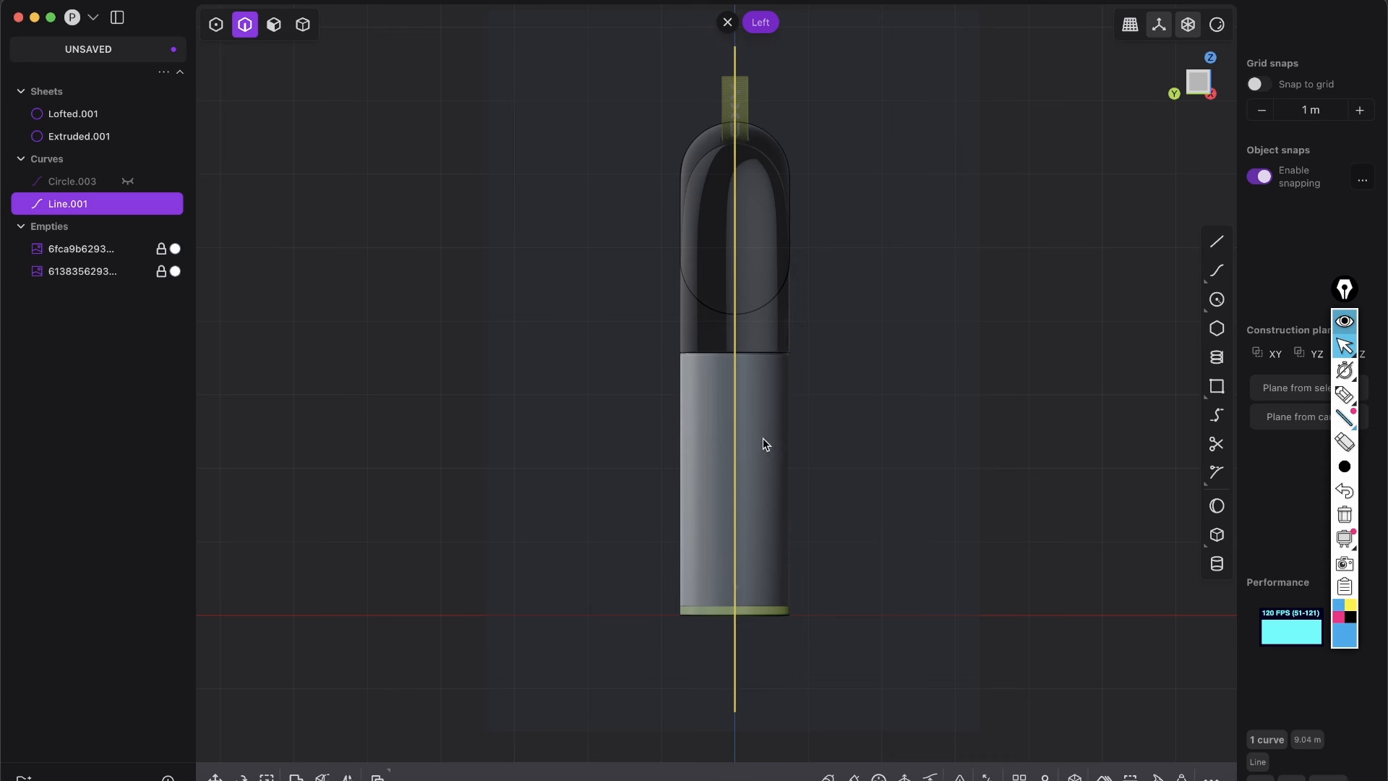
Step: Cut the tube along the vertical centre line and delete its half on the positive Y side
{"action": "key", "text": "c"}
{"action": "left_click", "coordinate": [726, 449]}
{"action": "key", "text": "Tab"}
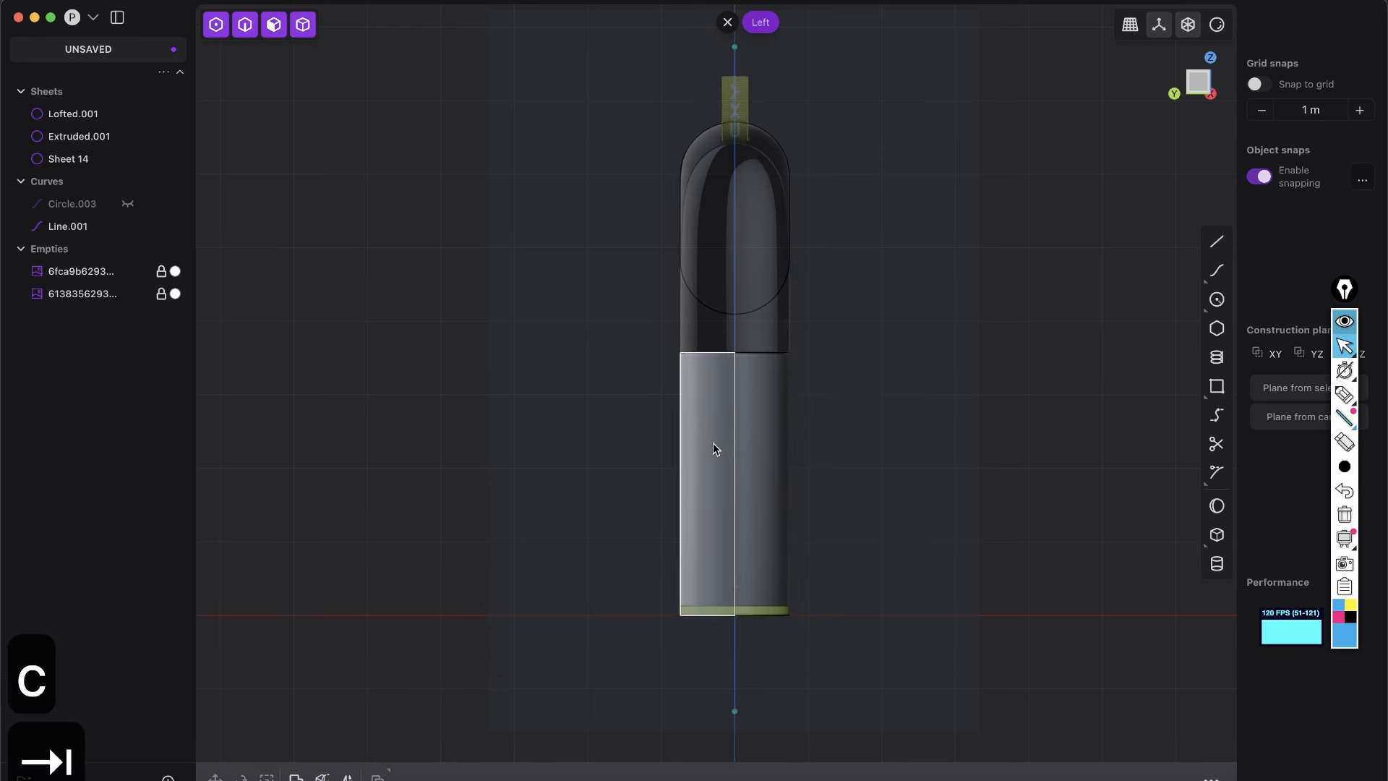
{"action": "left_click", "coordinate": [712, 443]}
{"action": "key", "text": "x"}
Step: Cut the slot band along the same centre line in the left view and delete its positive Y half
{"action": "mouse_move", "coordinate": [753, 449]}
{"action": "middle_mouse_down"}
{"action": "mouse_move", "coordinate": [731, 463]}
{"action": "mouse_move", "coordinate": [743, 471]}
{"action": "middle_mouse_up"}
{"action": "left_click", "coordinate": [1200, 88]}
{"action": "key", "text": "2"}
{"action": "left_click", "coordinate": [748, 91]}
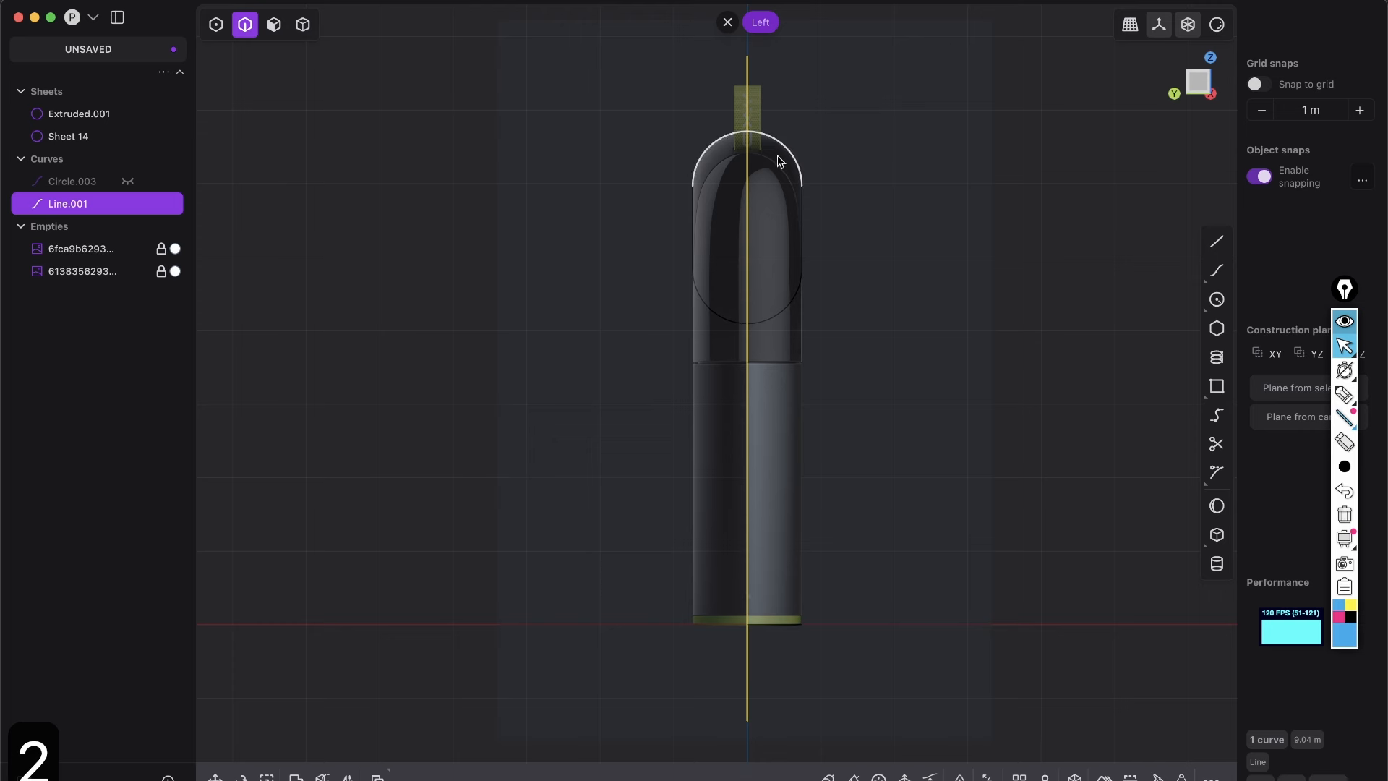
{"action": "key", "text": "c"}
{"action": "left_click", "coordinate": [789, 154]}
{"action": "right_click", "coordinate": [802, 159]}
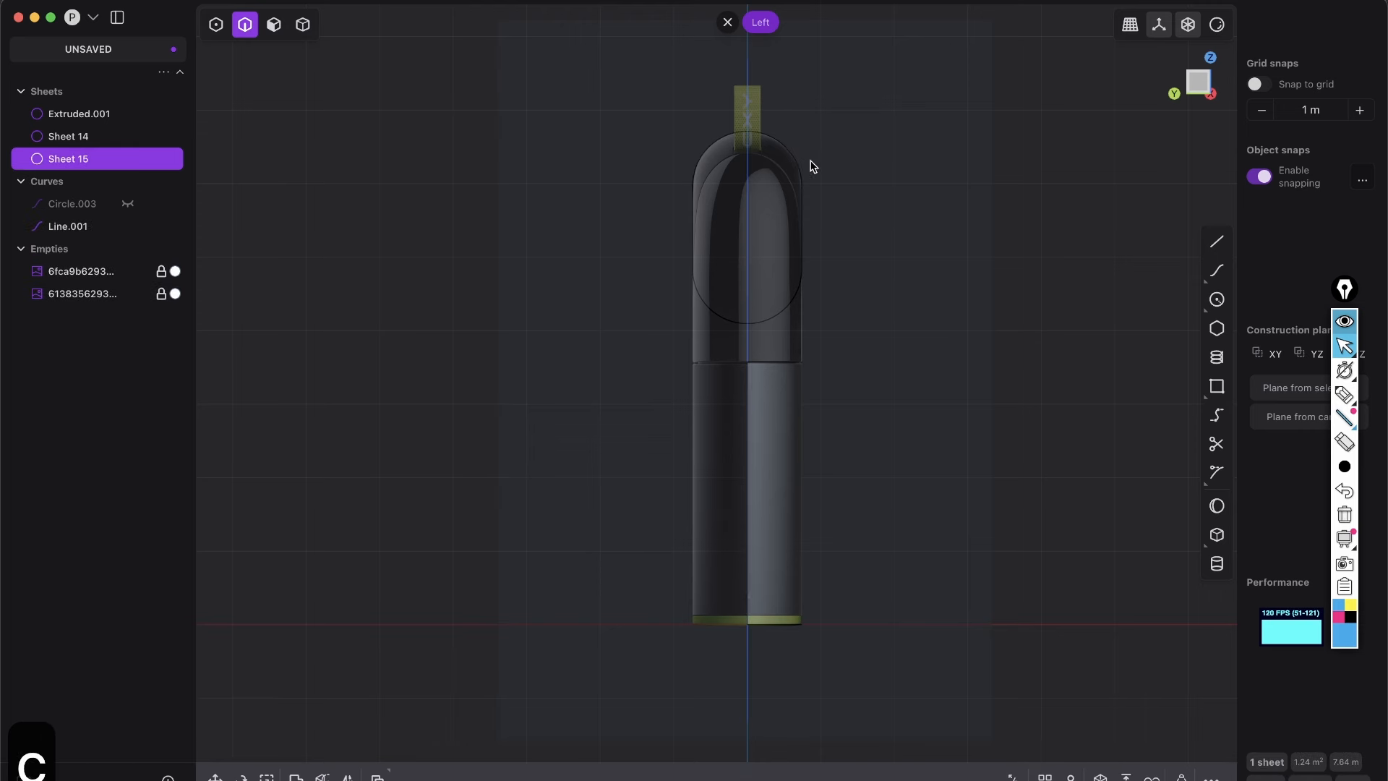
{"action": "middle_click_drag", "start_coordinate": [810, 162], "coordinate": [767, 194]}
{"action": "key", "text": "Tab"}
{"action": "left_click", "coordinate": [577, 295]}
{"action": "key", "text": "x"}
Step: Delete the vertical centre line used for the cuts
{"action": "middle_click_drag", "start_coordinate": [664, 492], "coordinate": [781, 354], "text": "shift"}
{"action": "middle_click_drag", "start_coordinate": [782, 354], "coordinate": [692, 509]}
{"action": "key", "text": "2"}
{"action": "left_click", "coordinate": [728, 285]}
{"action": "key", "text": "x"}
Step: Create a Bridge Edge curve between the slot band's upper cut edge and the tube's rear vertical cut edge
{"action": "middle_click_drag", "start_coordinate": [727, 289], "coordinate": [817, 370]}
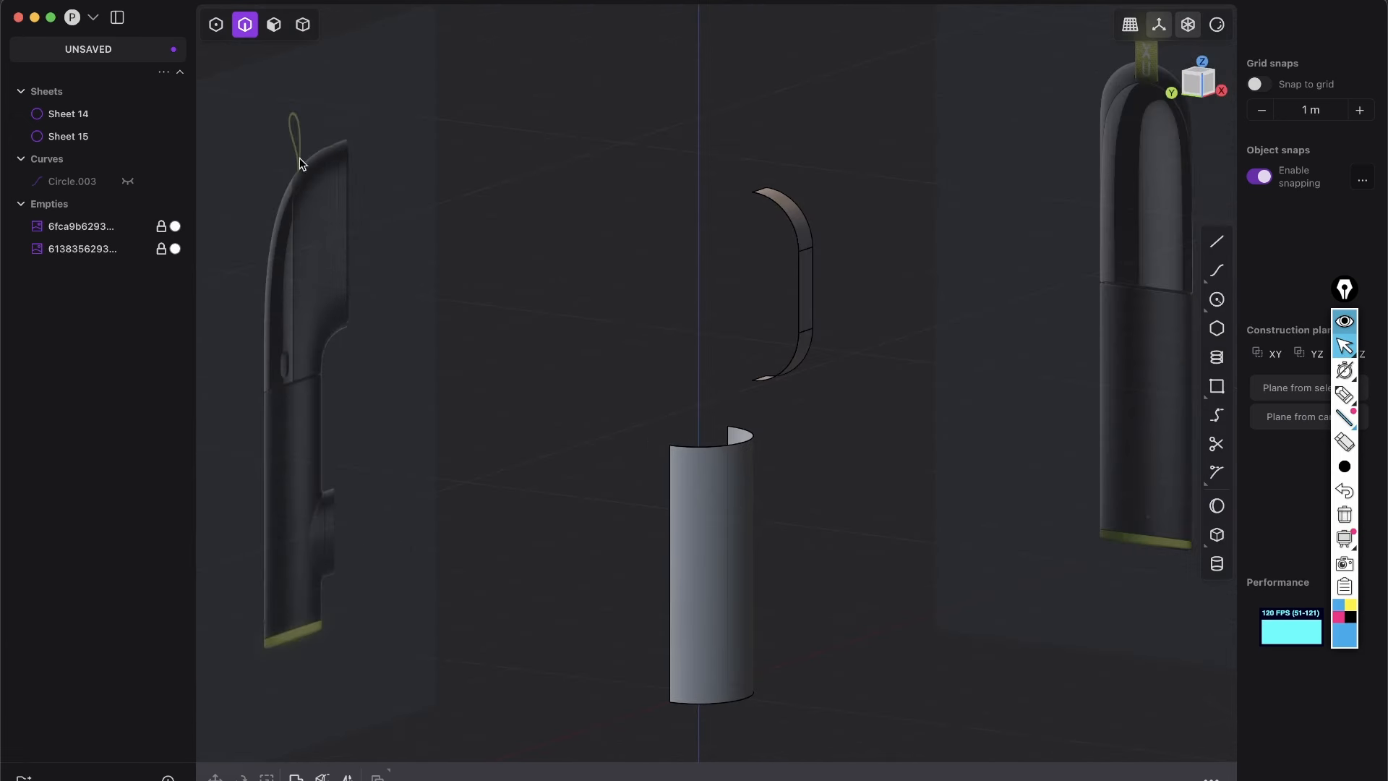
{"action": "scroll", "coordinate": [750, 346], "scroll_direction": "up", "scroll_amount": 5}
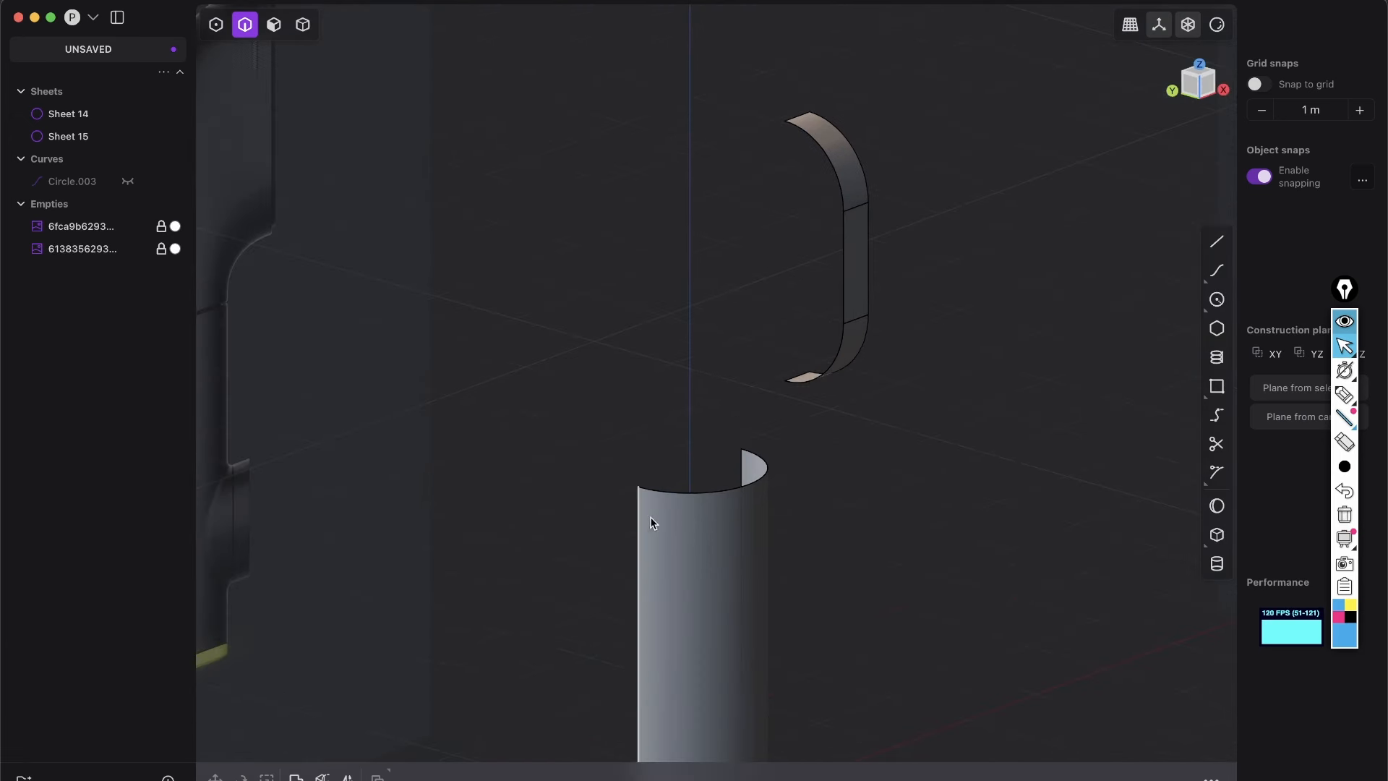
{"action": "middle_click_drag", "start_coordinate": [649, 516], "coordinate": [882, 390]}
{"action": "scroll", "coordinate": [705, 304], "scroll_direction": "down", "scroll_amount": 3}
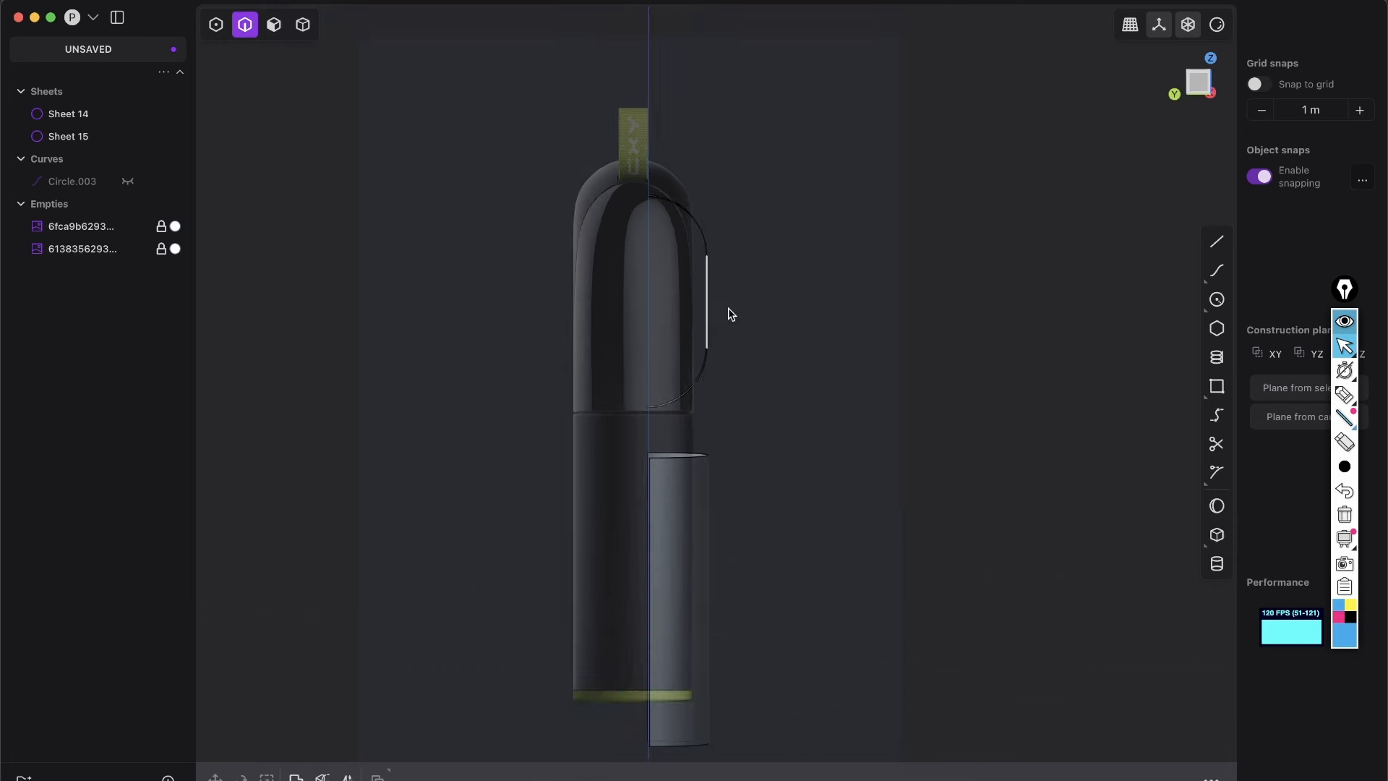
{"action": "middle_click_drag", "start_coordinate": [701, 412], "coordinate": [653, 514]}
{"action": "left_click", "coordinate": [742, 161]}
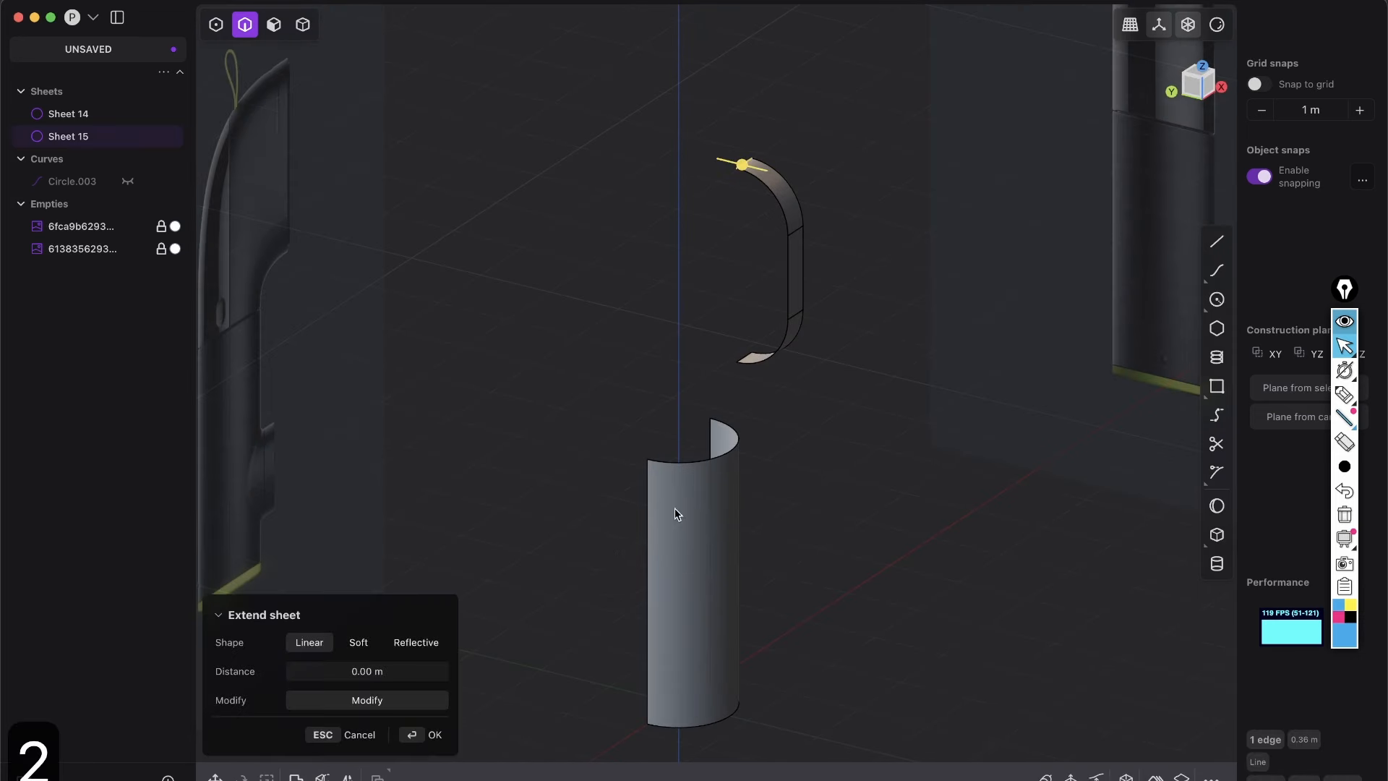
{"action": "left_click", "coordinate": [646, 506]}
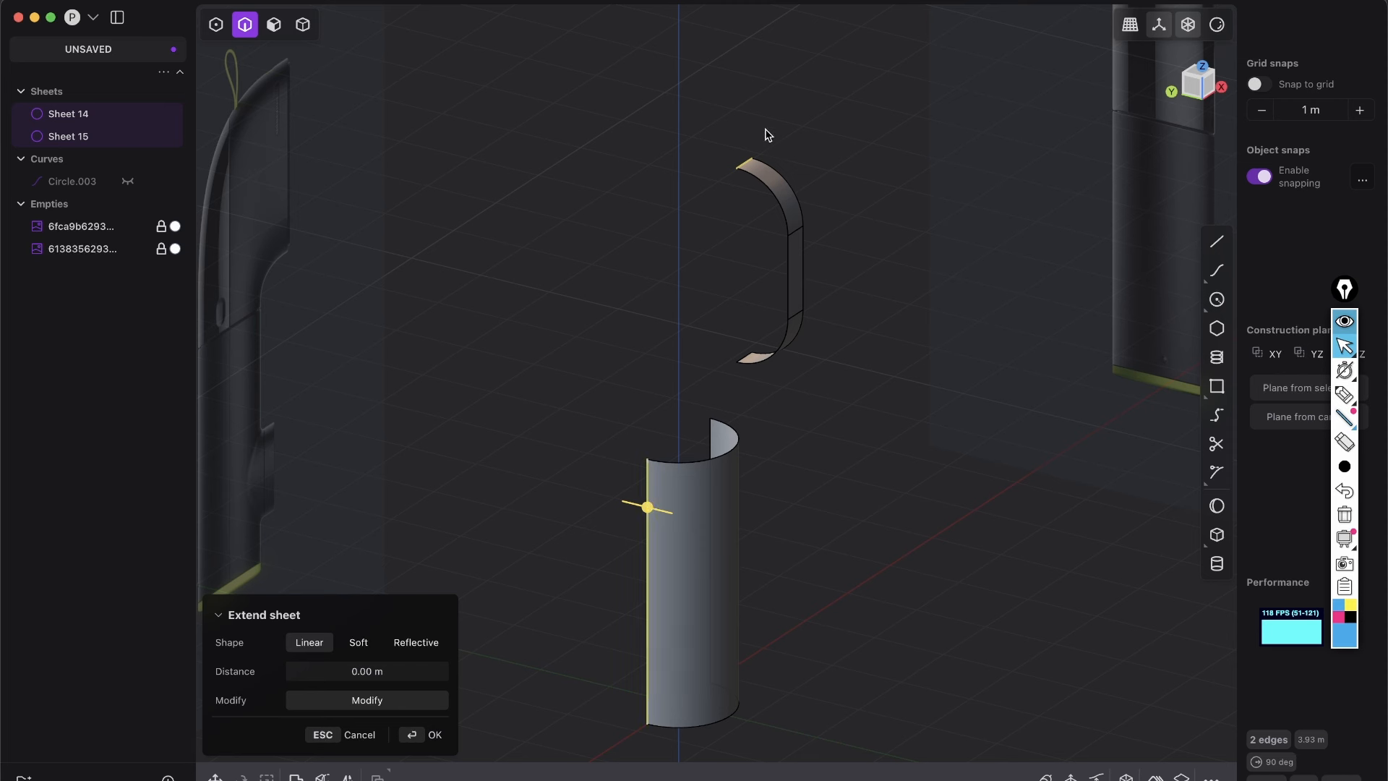
{"action": "left_click", "coordinate": [1198, 95]}
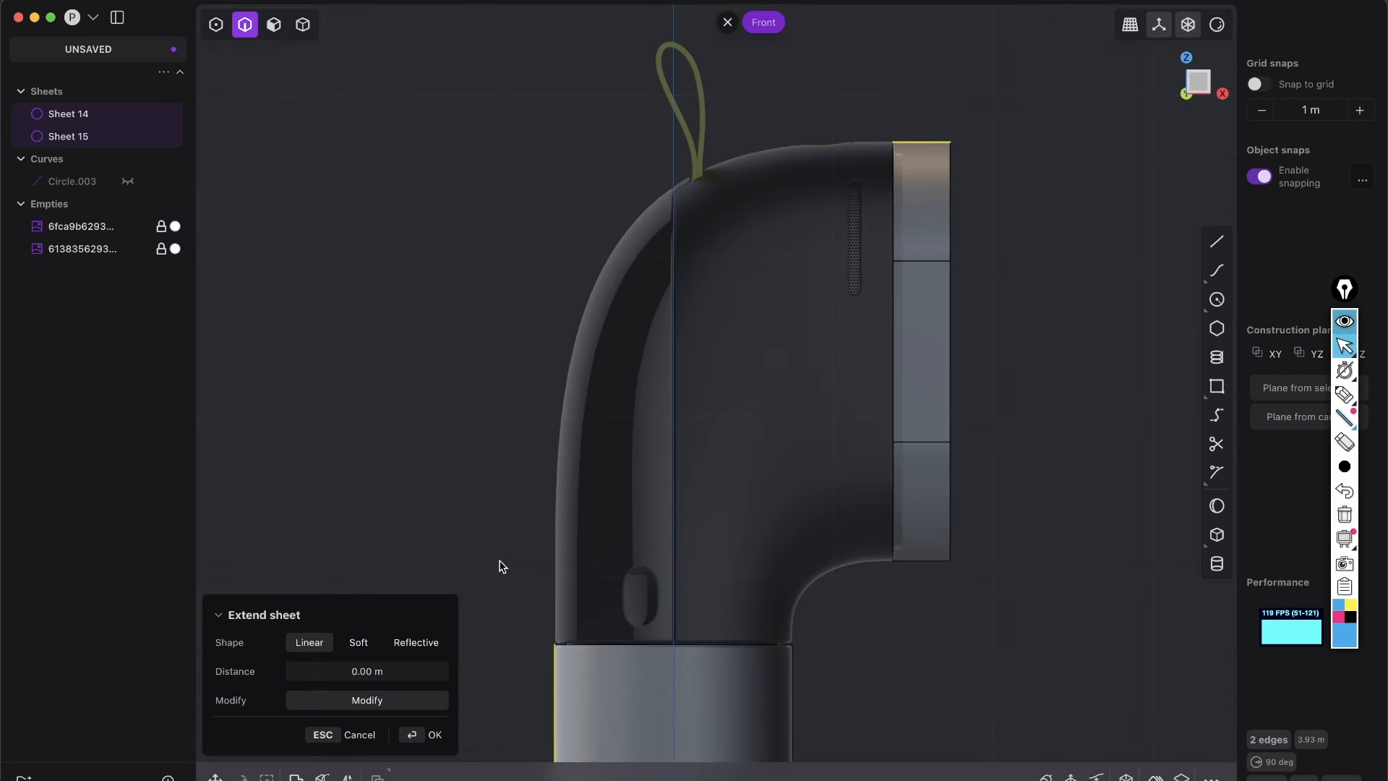
{"action": "middle_click_drag", "start_coordinate": [567, 638], "coordinate": [579, 558], "text": "shift"}
{"action": "middle_click_drag", "start_coordinate": [521, 517], "coordinate": [505, 498], "text": "shift"}
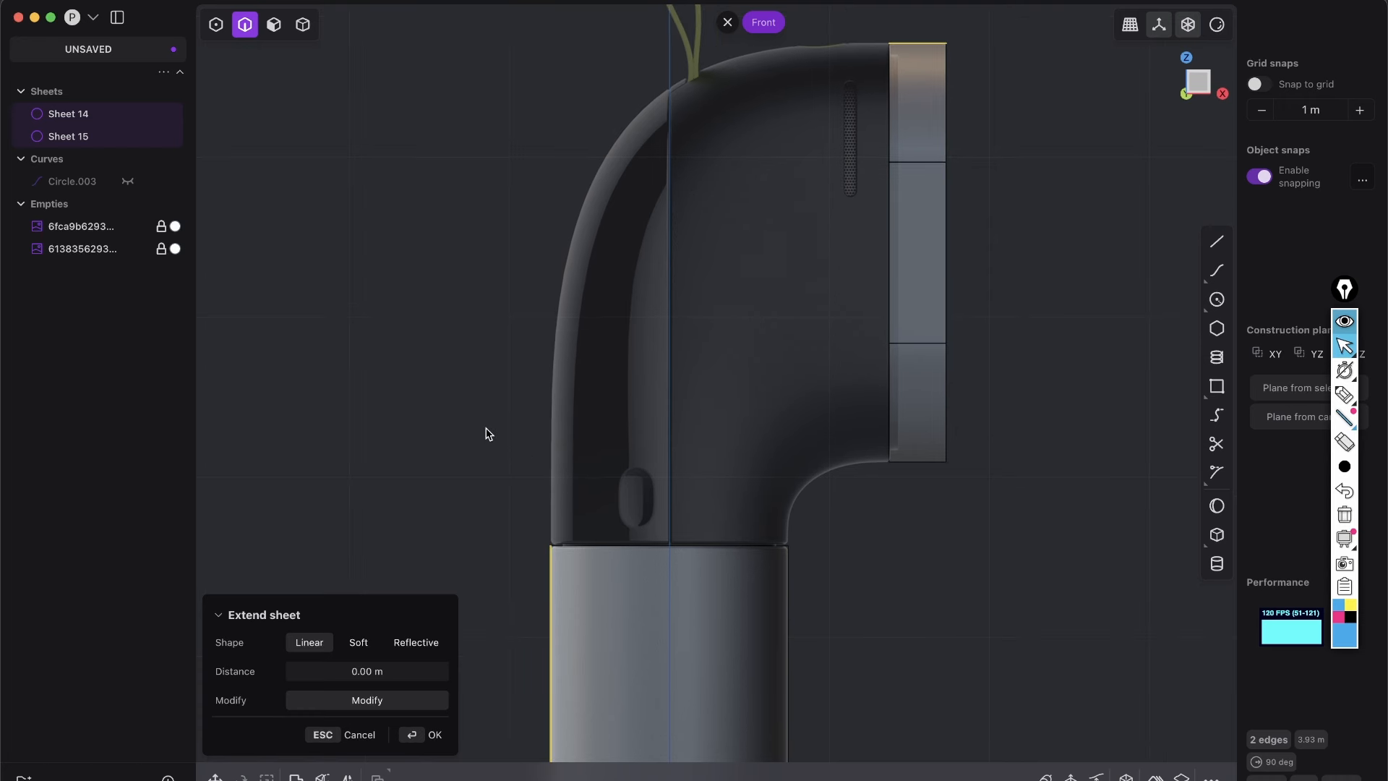
{"action": "type", "text": "f"}
{"action": "type", "text": "brid"}
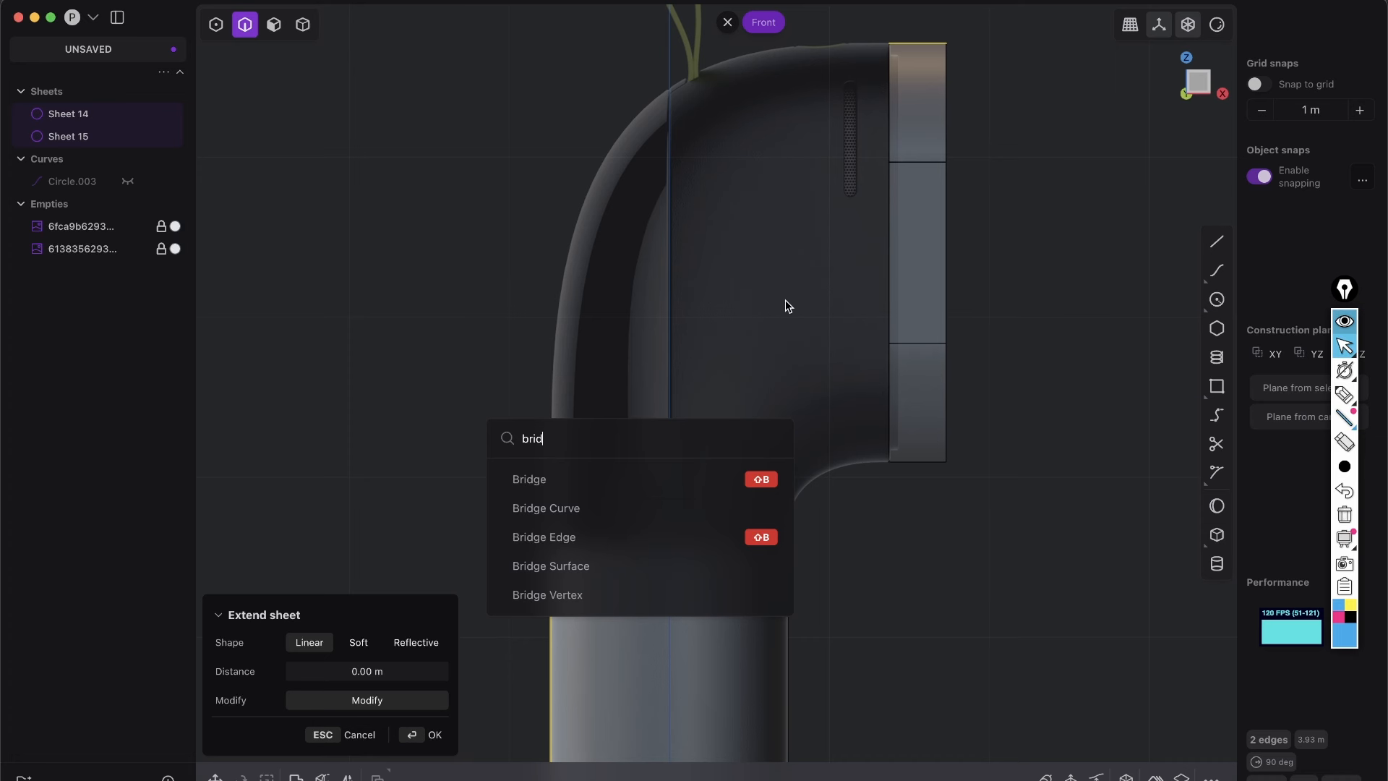
{"action": "left_click", "coordinate": [549, 537]}
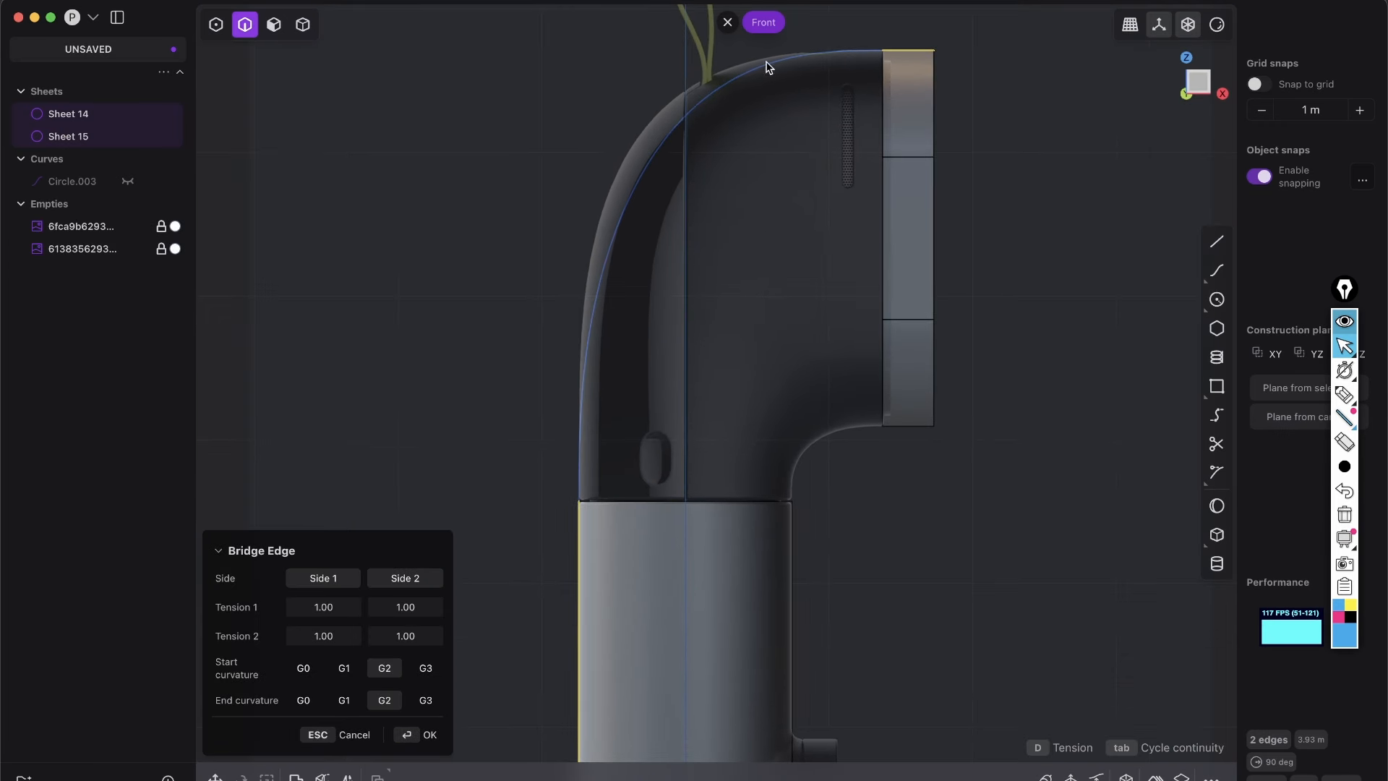
Step: Set both Tension 1 values of the bridge curve to about 1.177, matching the outer silhouette of the head in the reference
{"action": "key", "text": "1"}
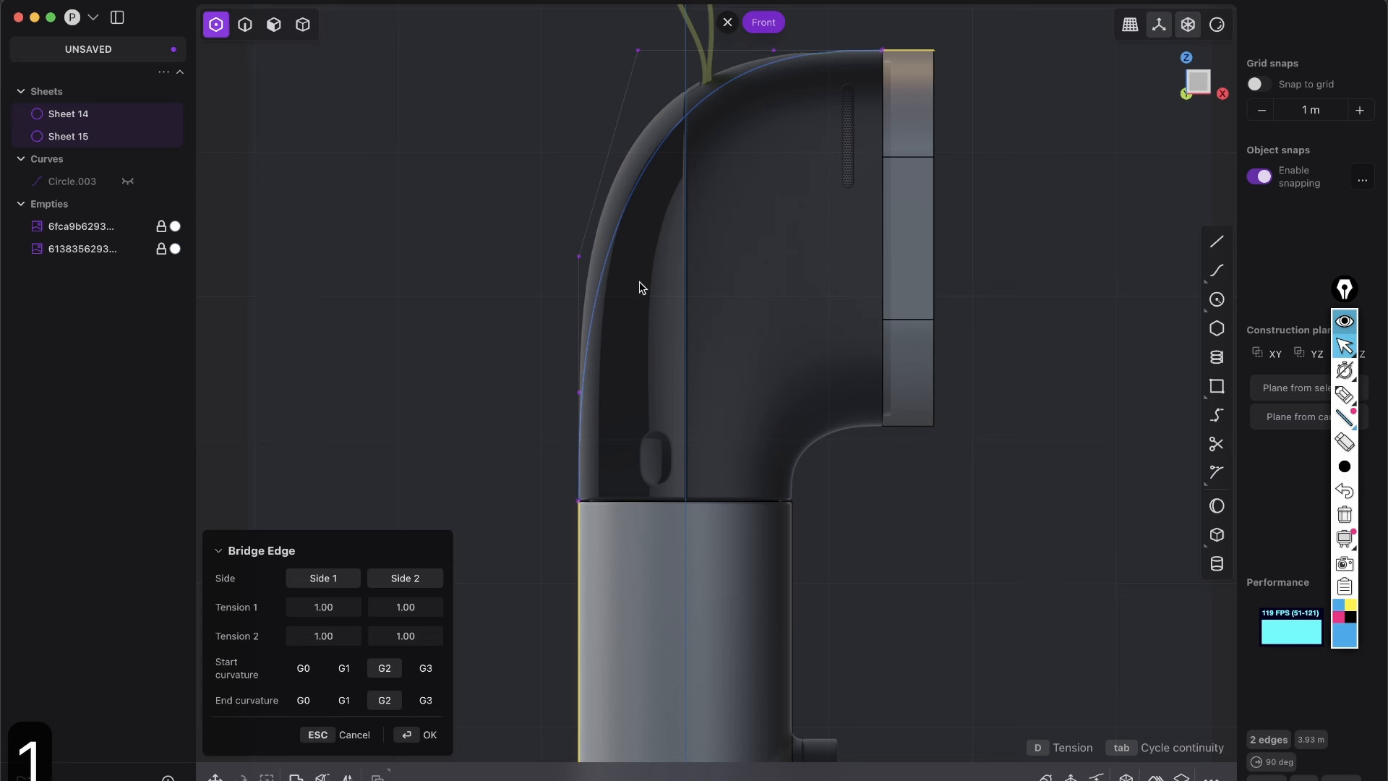
{"action": "middle_click_drag", "start_coordinate": [761, 54], "coordinate": [749, 122], "text": "shift"}
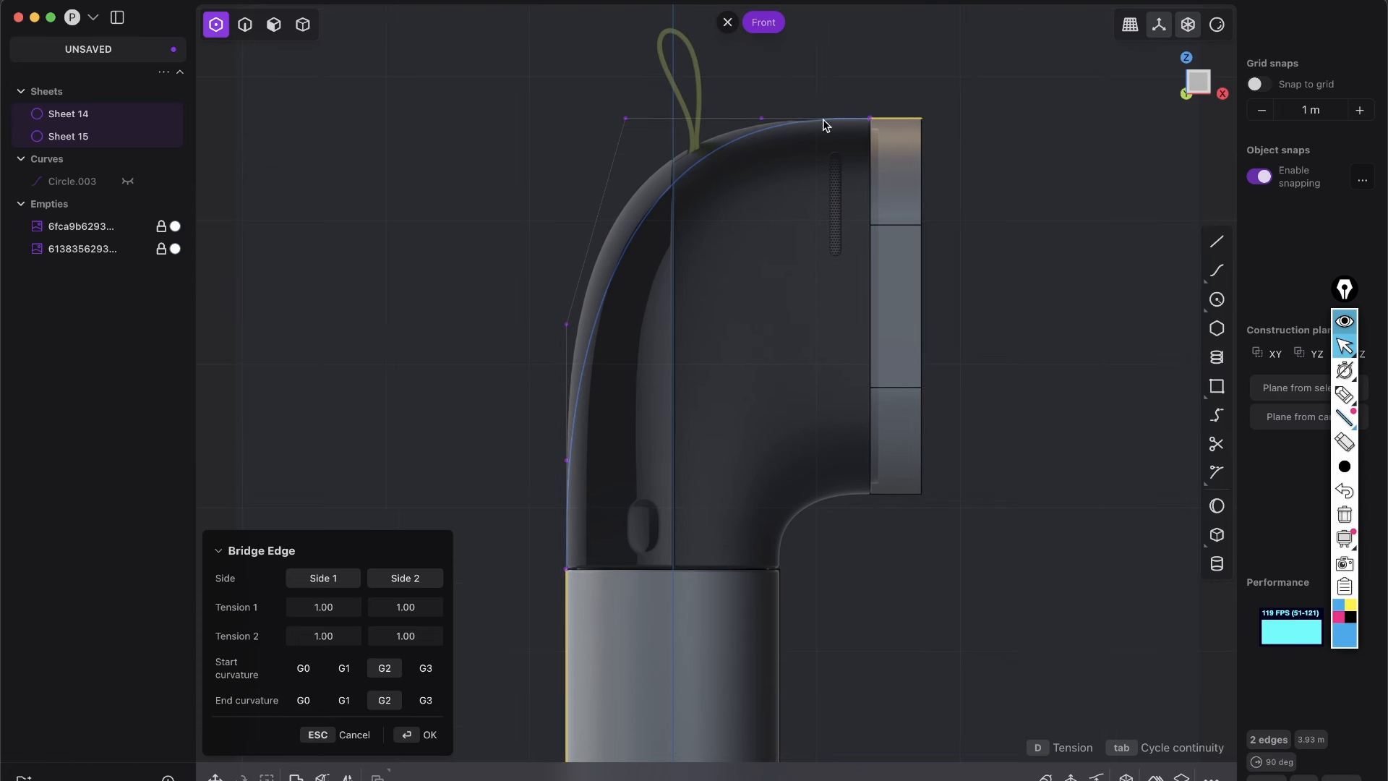
{"action": "middle_click_drag", "start_coordinate": [545, 453], "coordinate": [558, 348], "text": "shift"}
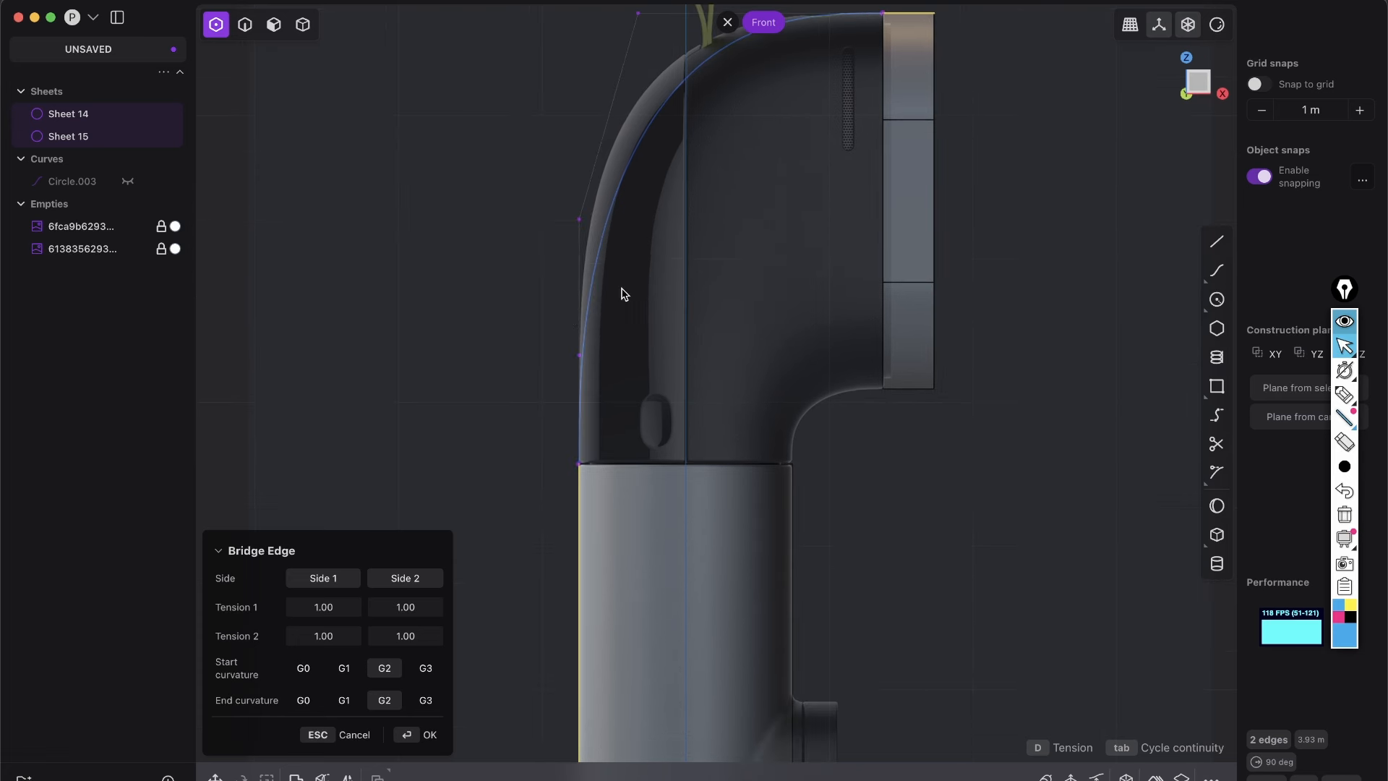
{"action": "middle_click_drag", "start_coordinate": [668, 136], "coordinate": [639, 236], "text": "shift"}
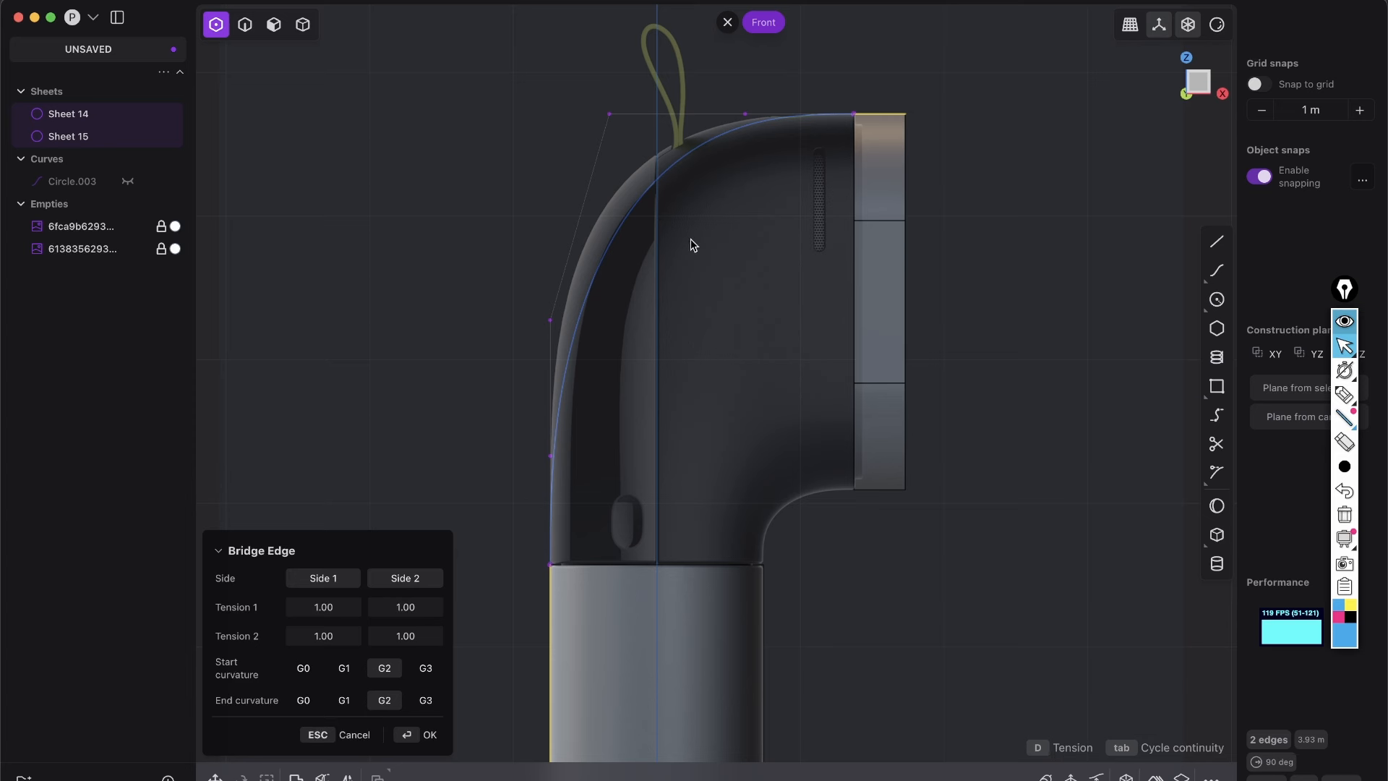
{"action": "key", "text": "d"}
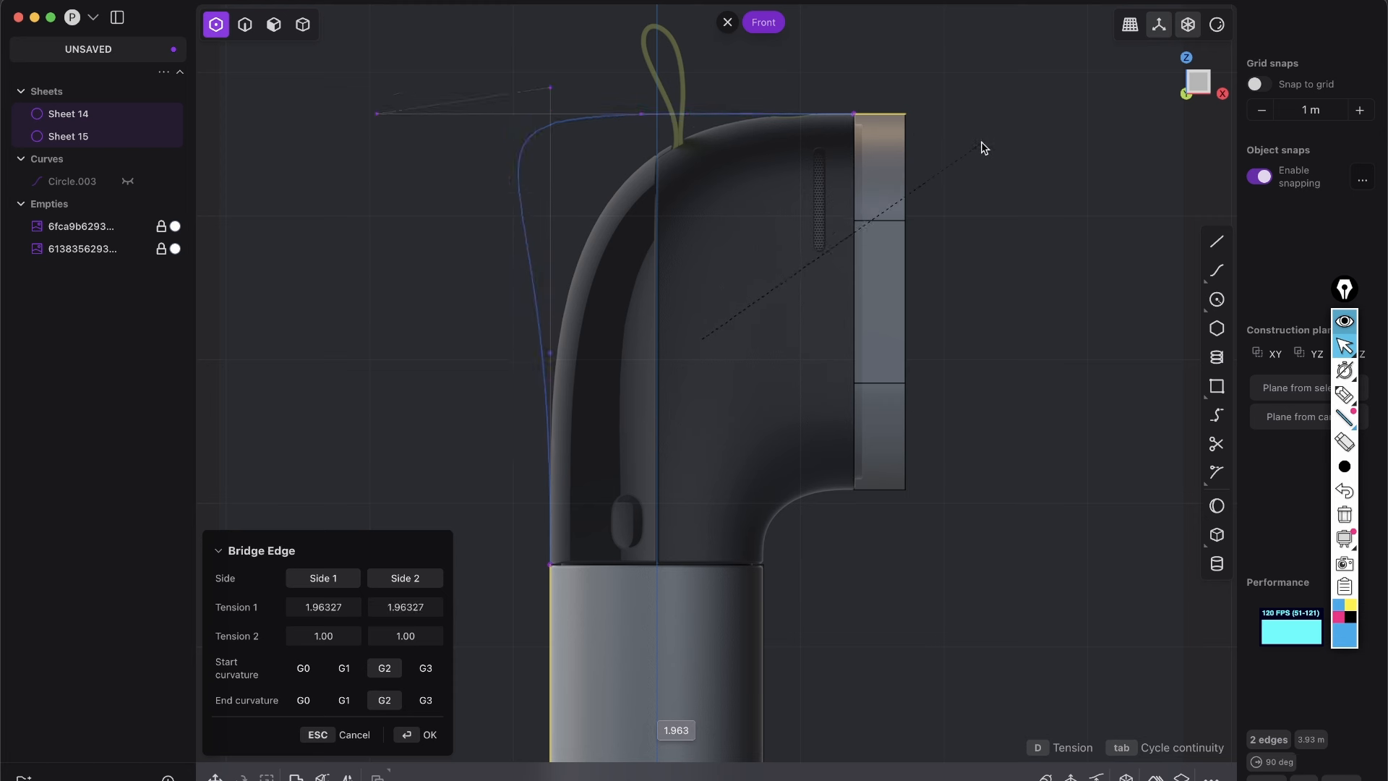
{"action": "left_click", "coordinate": [814, 186]}
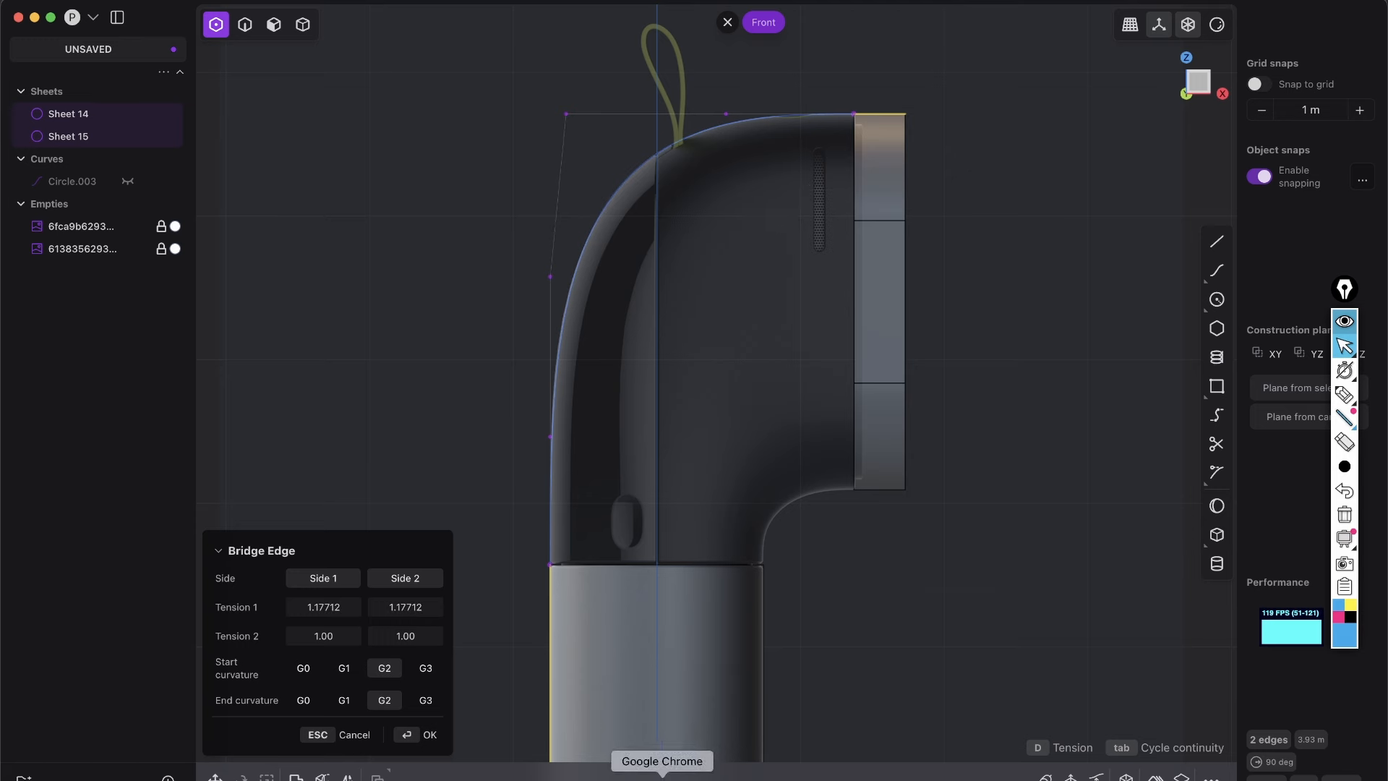
Step: Check the CXY dash cam photos on the Behance page in Google Chrome, return to Plasticity and accept the bridge curve
{"action": "left_click", "coordinate": [657, 776]}
{"action": "mouse_move", "coordinate": [987, 162]}
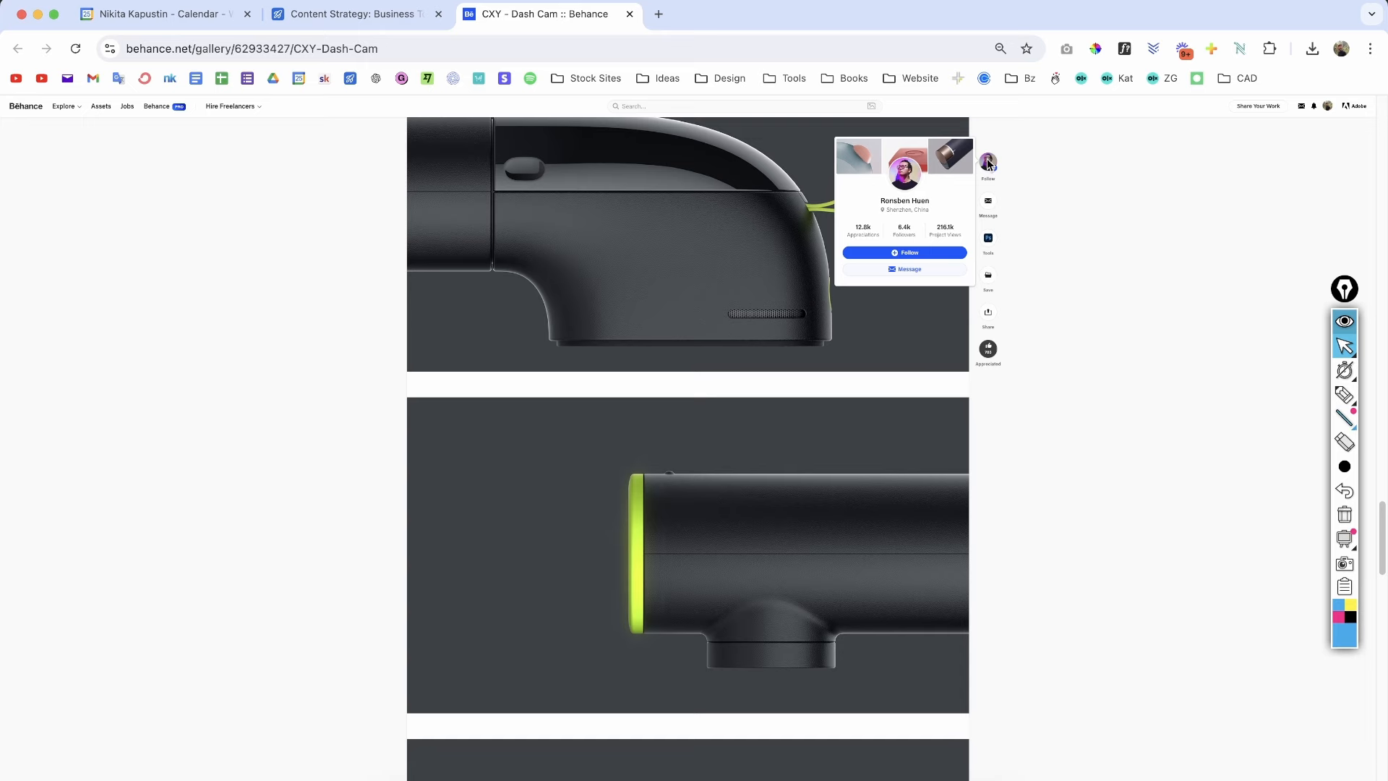
{"action": "key", "text": "super+Tab"}
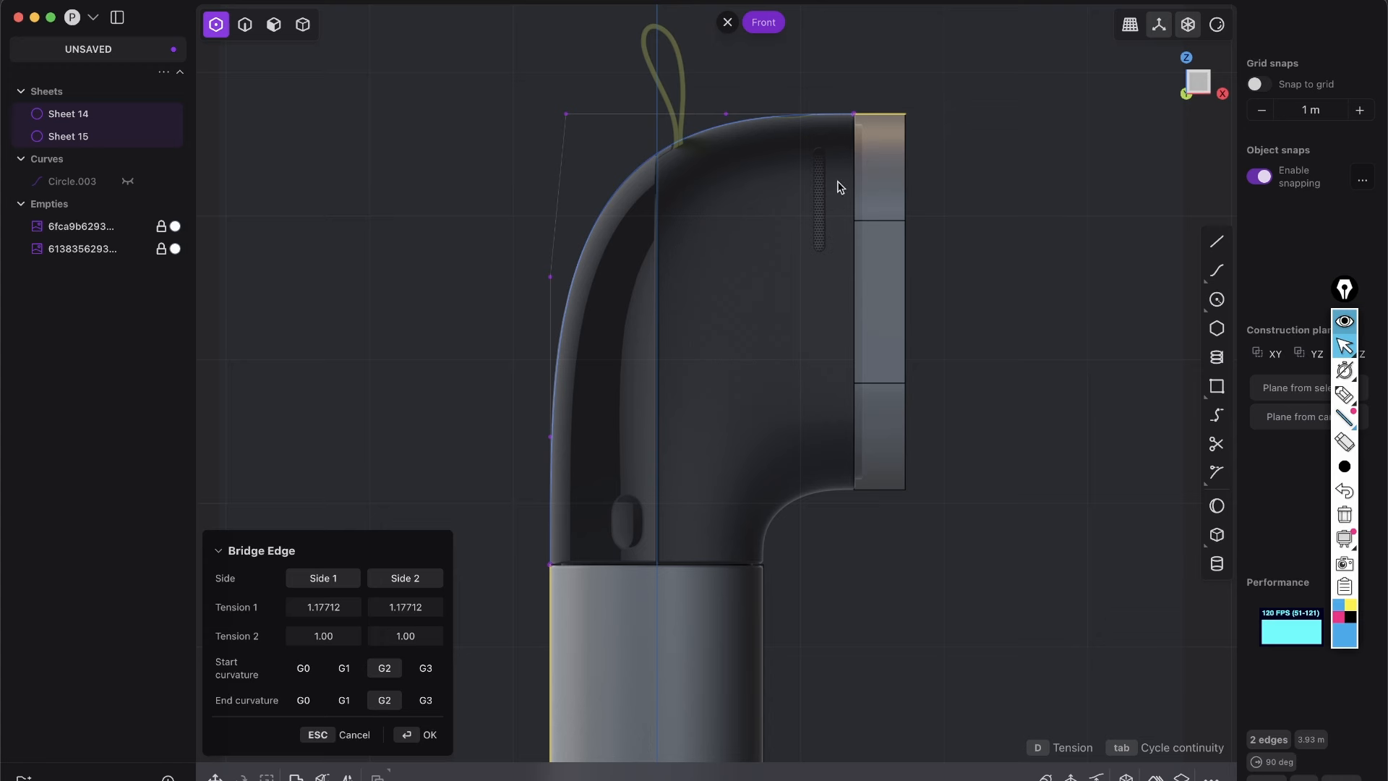
{"action": "left_click", "coordinate": [430, 735]}
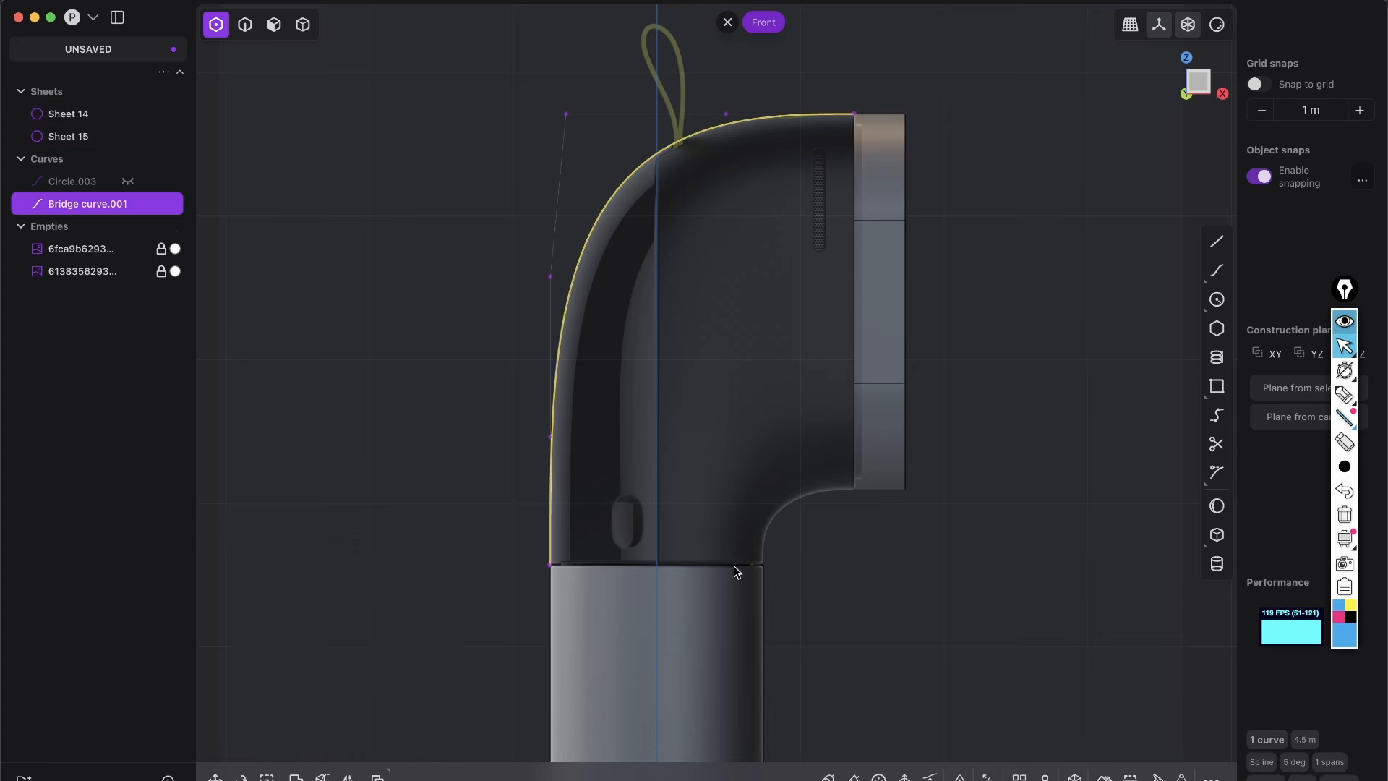
Step: Create a Bridge Edge curve between the slot band's lower cut edge and the tube's front vertical cut edge
{"action": "middle_click_drag", "start_coordinate": [753, 516], "coordinate": [704, 464], "text": "shift"}
{"action": "scroll", "coordinate": [802, 433], "scroll_direction": "up", "scroll_amount": 2}
{"action": "middle_click_drag", "start_coordinate": [801, 433], "coordinate": [870, 441]}
{"action": "key", "text": "2"}
{"action": "left_click", "coordinate": [861, 456]}
{"action": "left_click", "coordinate": [750, 589], "text": "shift"}
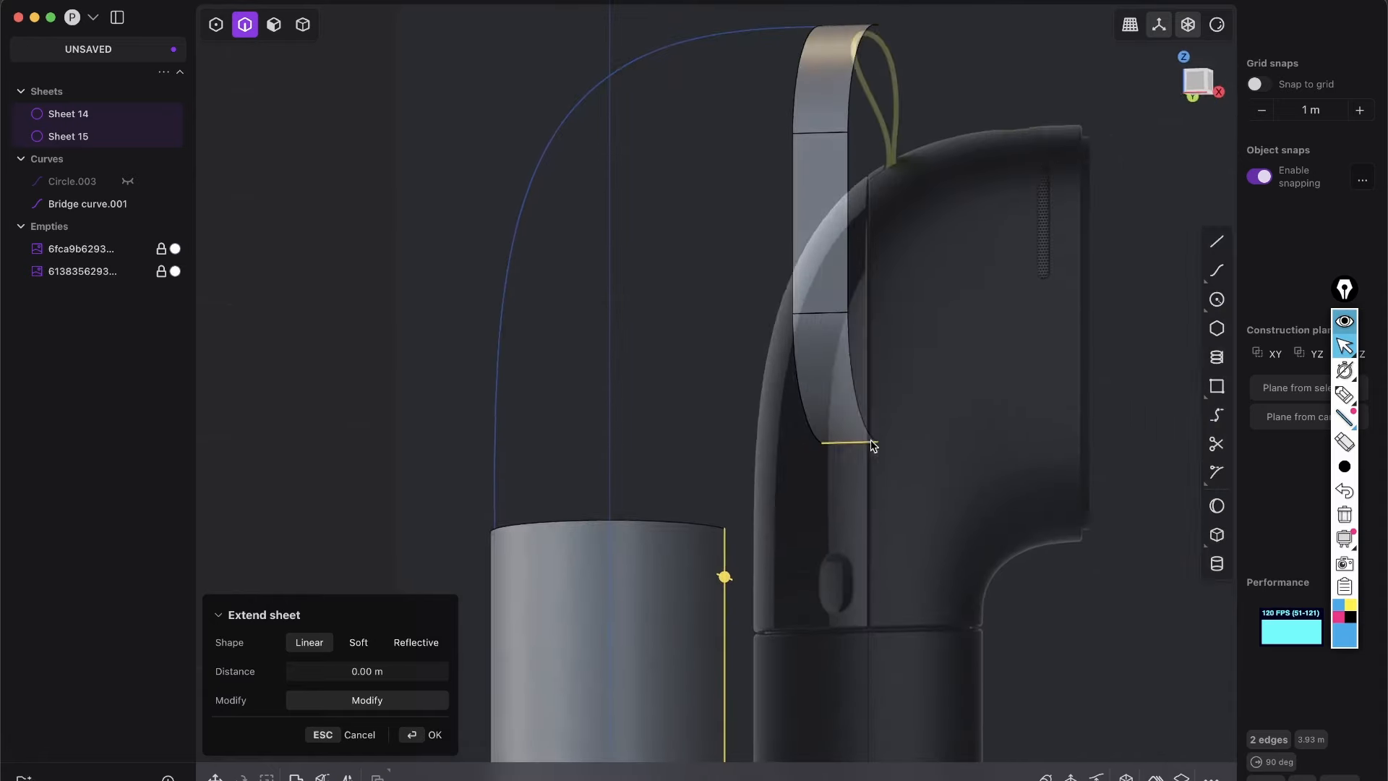
{"action": "left_click", "coordinate": [1210, 75]}
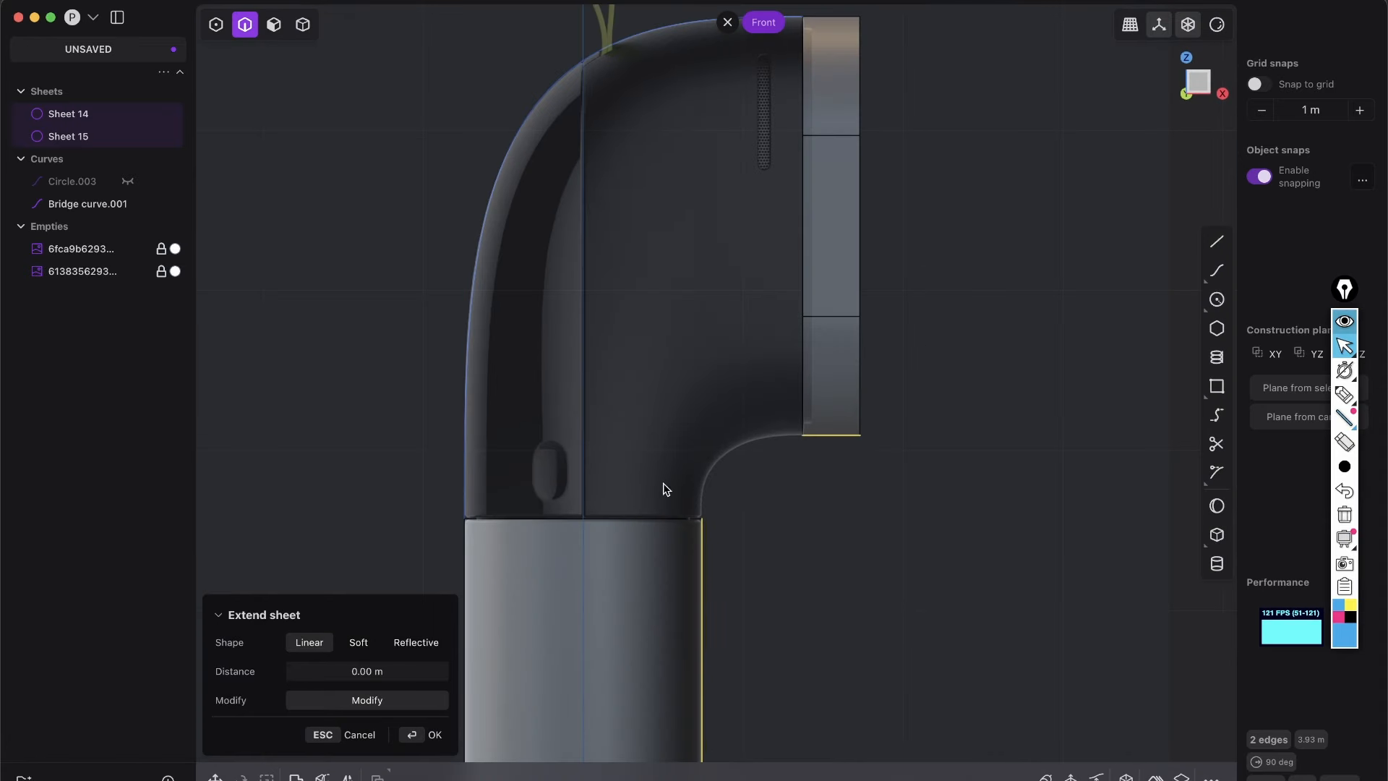
{"action": "key", "text": "shift+b"}
{"action": "scroll", "coordinate": [748, 390], "scroll_direction": "up", "scroll_amount": 2}
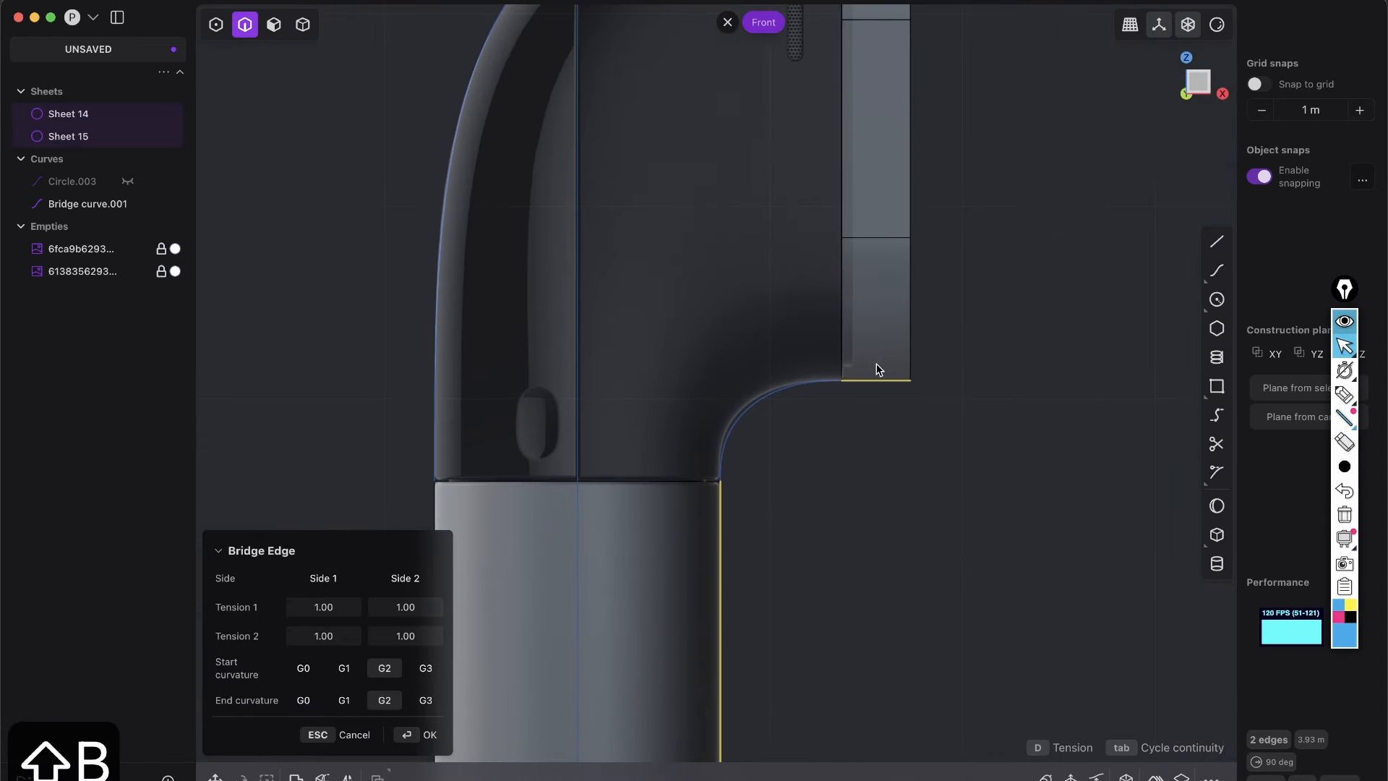
Step: Set both Tension 1 values of the lower bridge curve to about 1.096, following the inner elbow in the reference, and accept it
{"action": "scroll", "coordinate": [748, 441], "scroll_direction": "up", "scroll_amount": 2}
{"action": "key", "text": "d"}
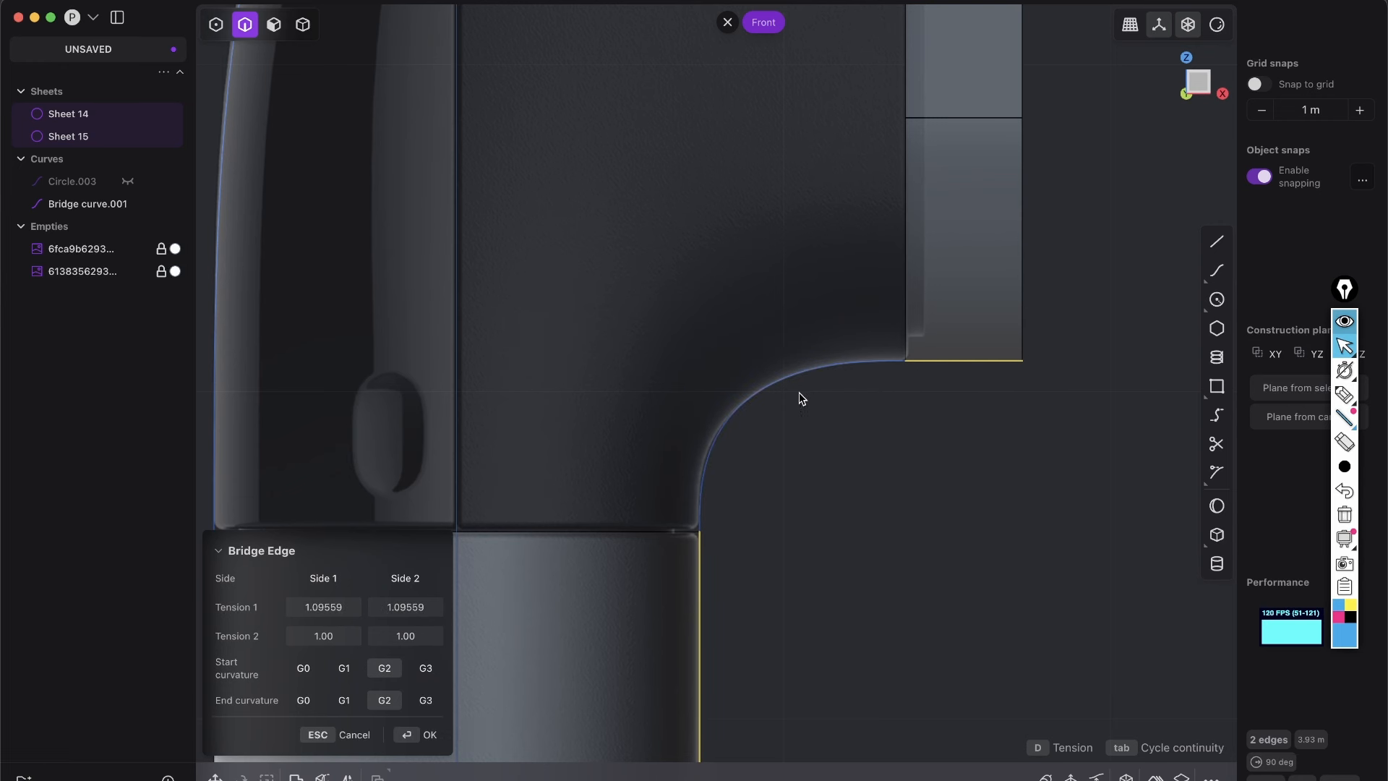
{"action": "left_click", "coordinate": [799, 392]}
{"action": "key", "text": "1"}
{"action": "scroll", "coordinate": [697, 466], "scroll_direction": "down", "scroll_amount": 5}
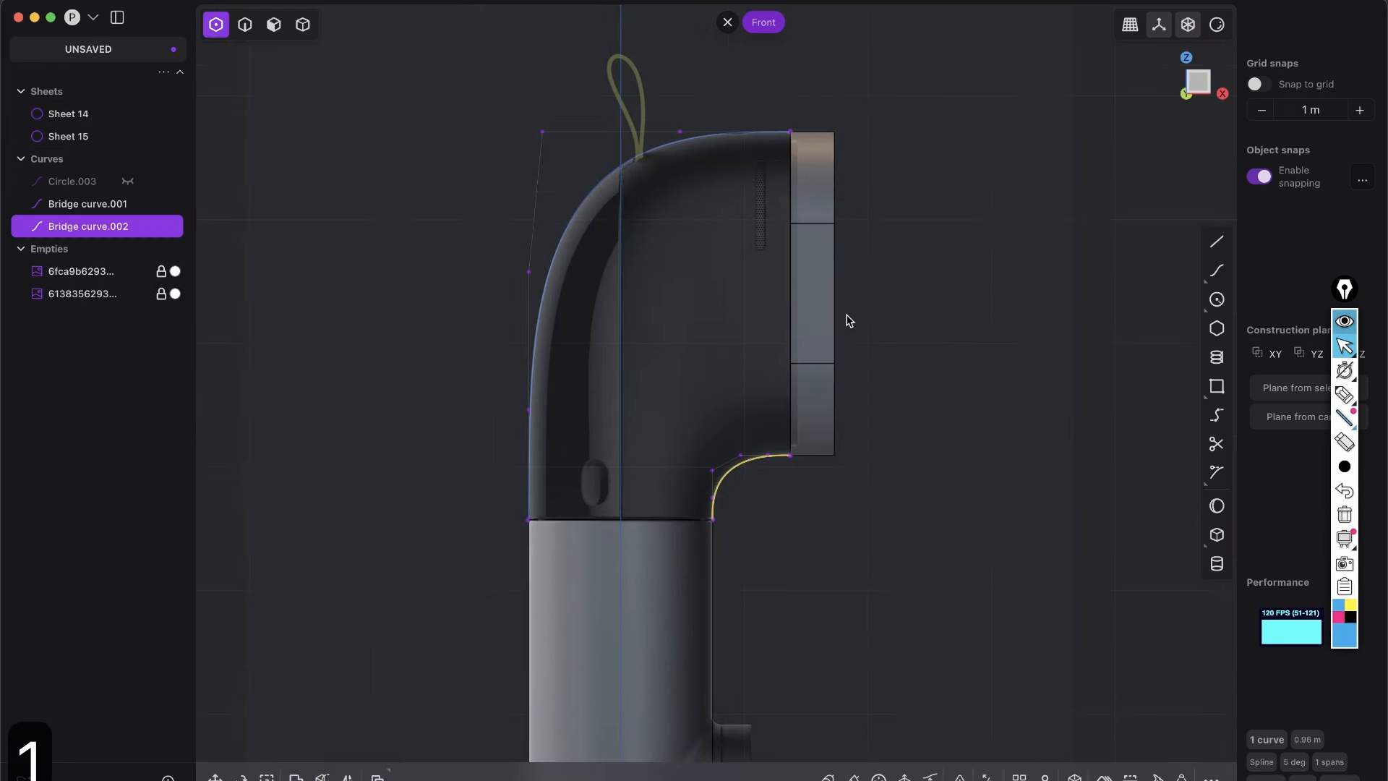
{"action": "left_click", "coordinate": [920, 237]}
{"action": "middle_click_drag", "start_coordinate": [808, 254], "coordinate": [895, 274]}
{"action": "key", "text": "2"}
{"action": "middle_click_drag", "start_coordinate": [814, 262], "coordinate": [779, 192]}
{"action": "key", "text": "2"}
{"action": "left_click", "coordinate": [777, 187]}
{"action": "left_click", "coordinate": [569, 286], "text": "shift"}
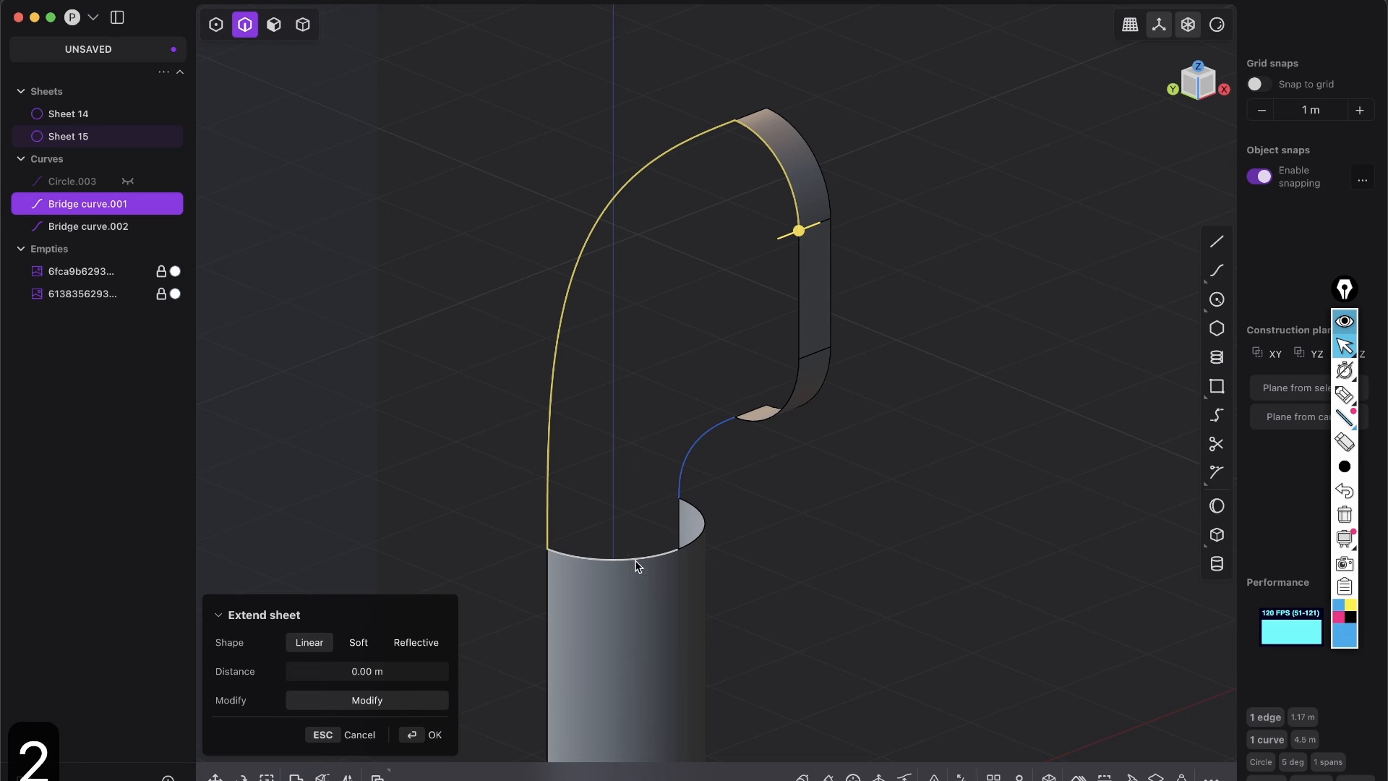
{"action": "middle_click_drag", "start_coordinate": [696, 571], "coordinate": [716, 492]}
{"action": "key", "text": "Escape"}
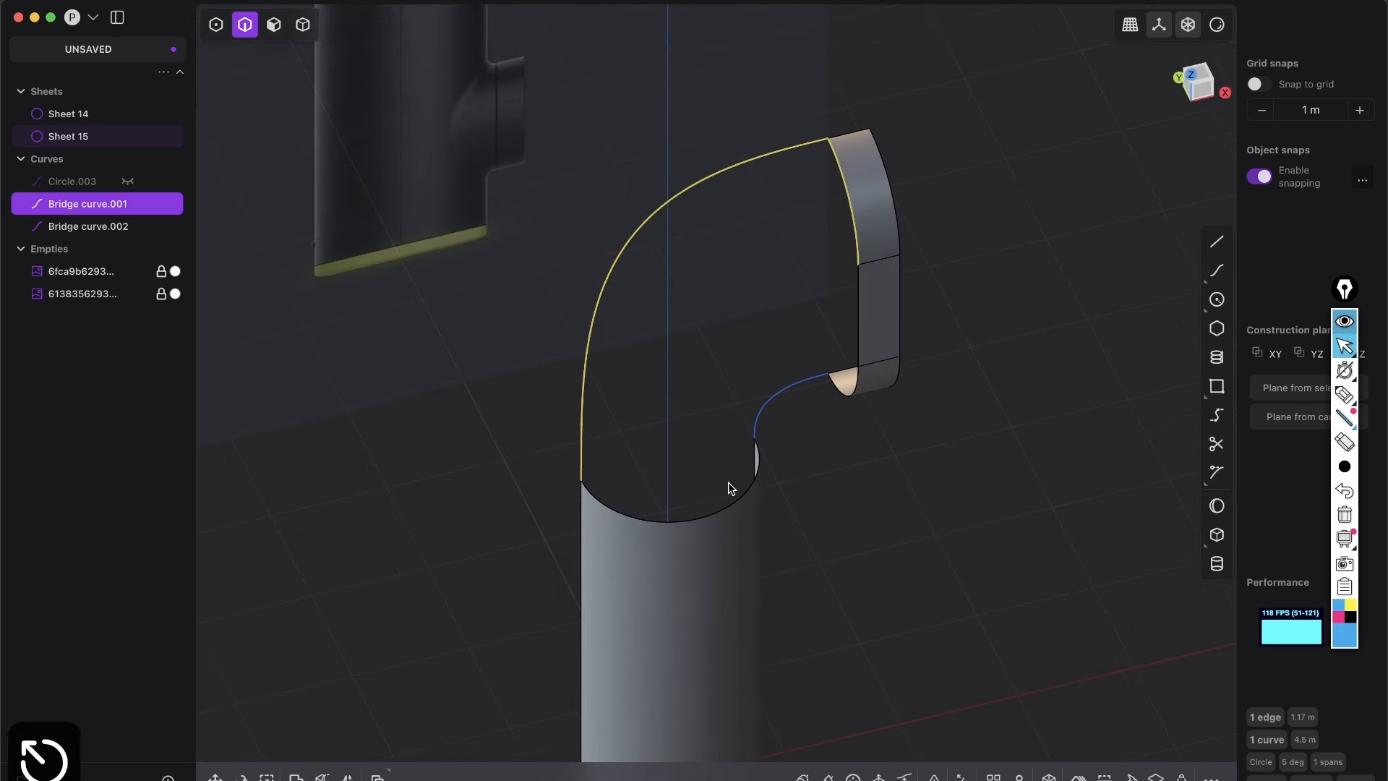
Step: Run Delete Redundant Topology on the half tube sheet to merge its split upper rim edges
{"action": "left_click", "coordinate": [301, 32]}
{"action": "left_click", "coordinate": [719, 569]}
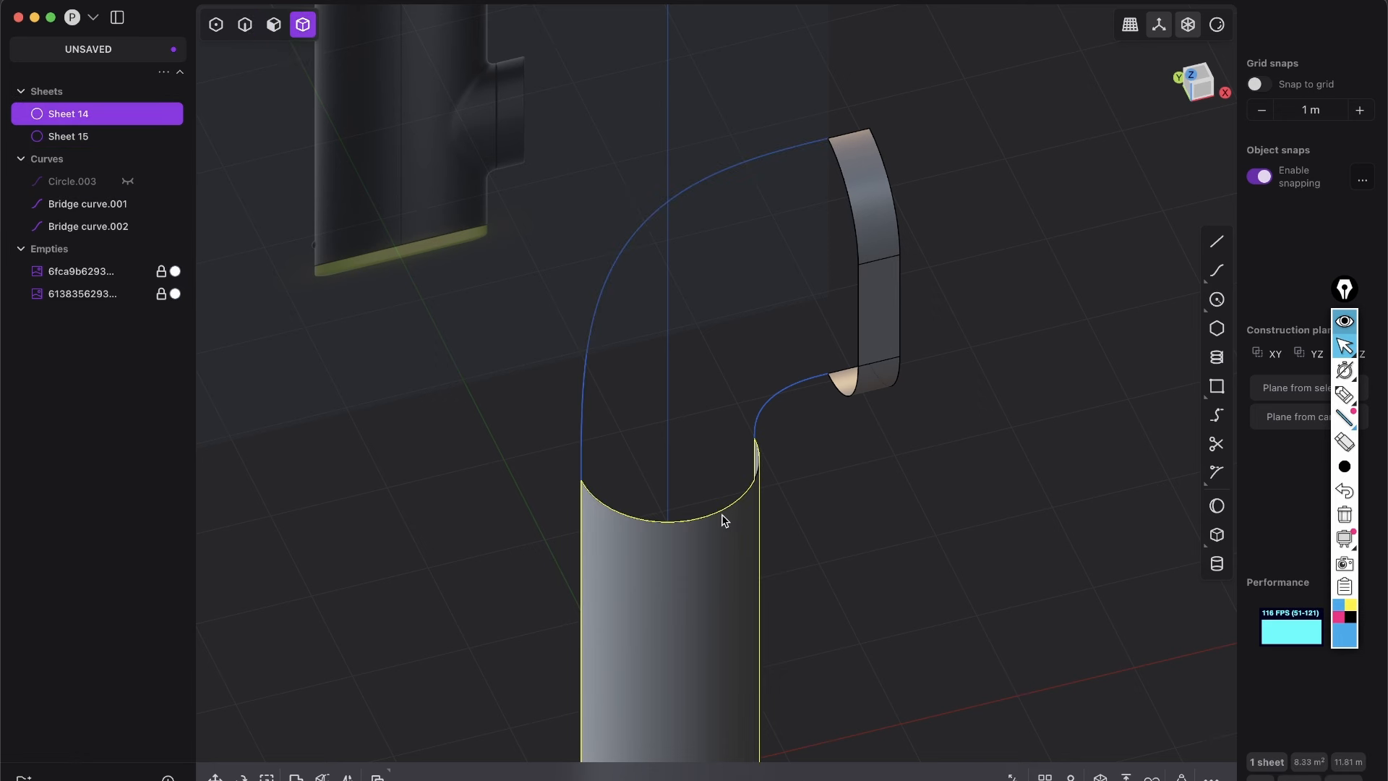
{"action": "type", "text": "f"}
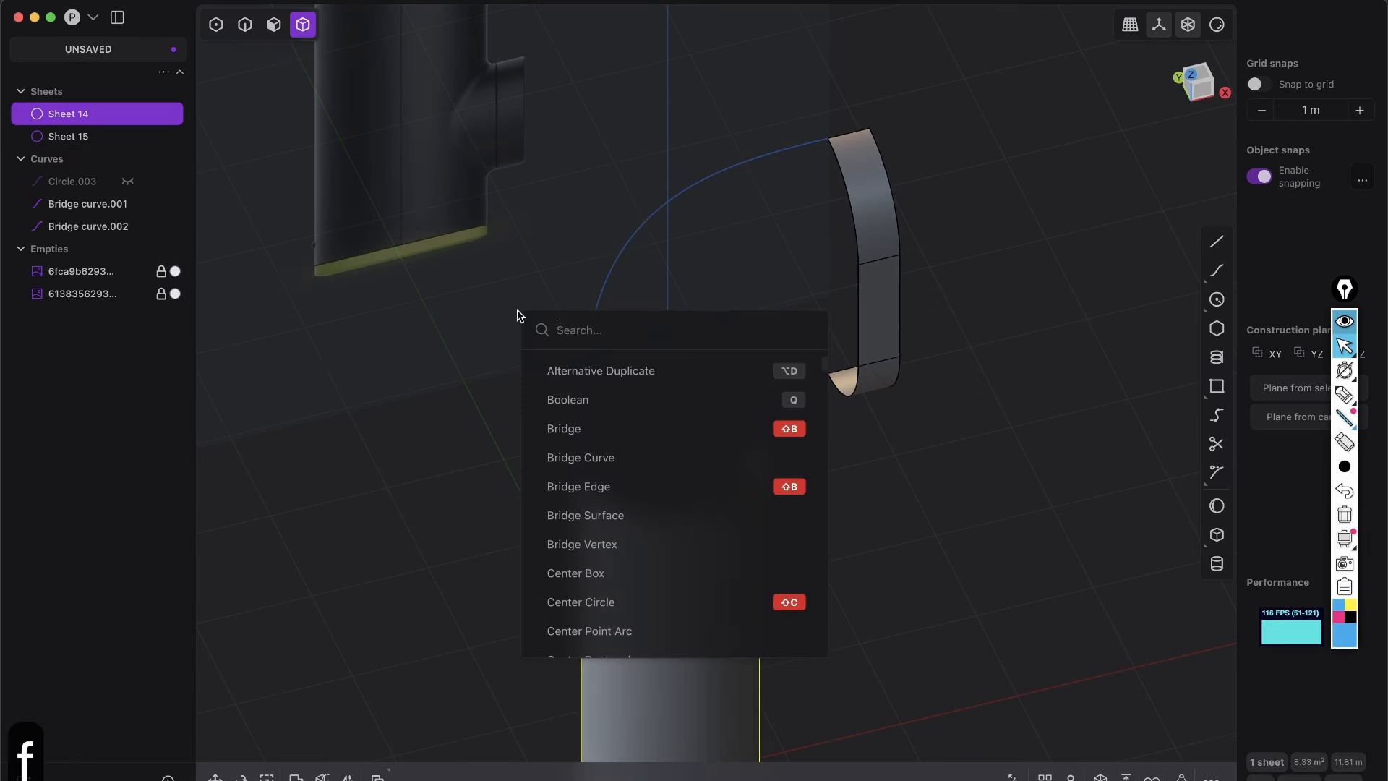
{"action": "type", "text": "de"}
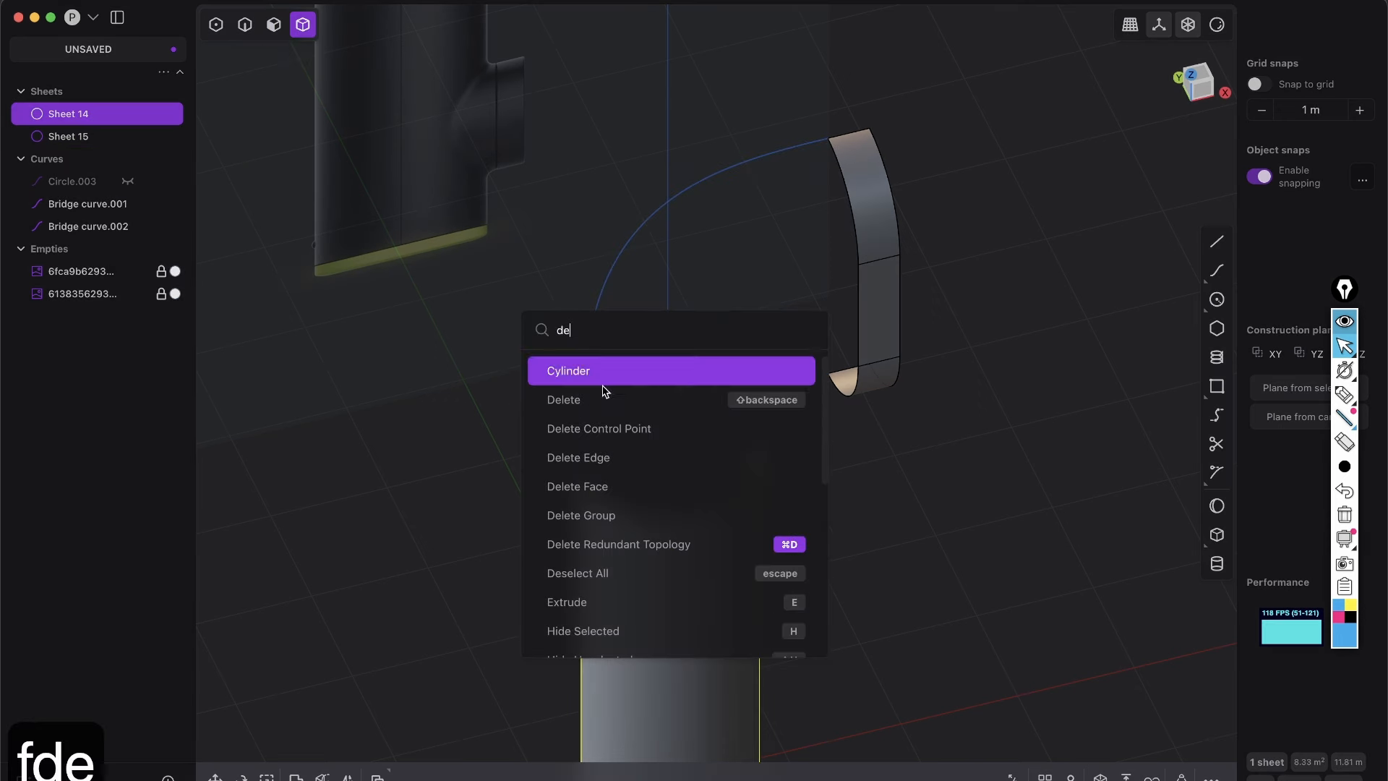
{"action": "left_click", "coordinate": [661, 562]}
Step: Patch the opening bounded by the tube rim, both bridge curves and the slot band's inner edges, using Quality faces
{"action": "left_click", "coordinate": [699, 518]}
{"action": "middle_click_drag", "start_coordinate": [700, 520], "coordinate": [763, 515]}
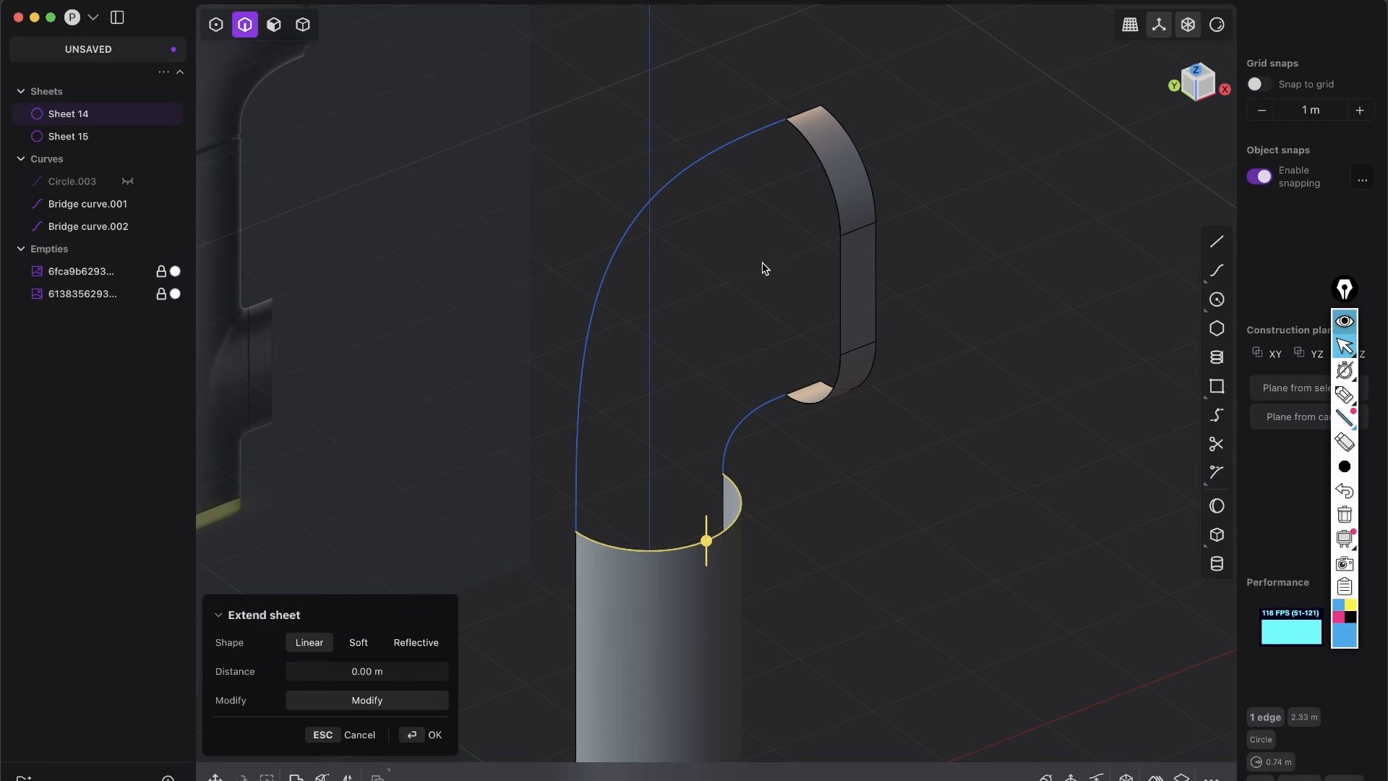
{"action": "middle_click_drag", "start_coordinate": [844, 242], "coordinate": [847, 299]}
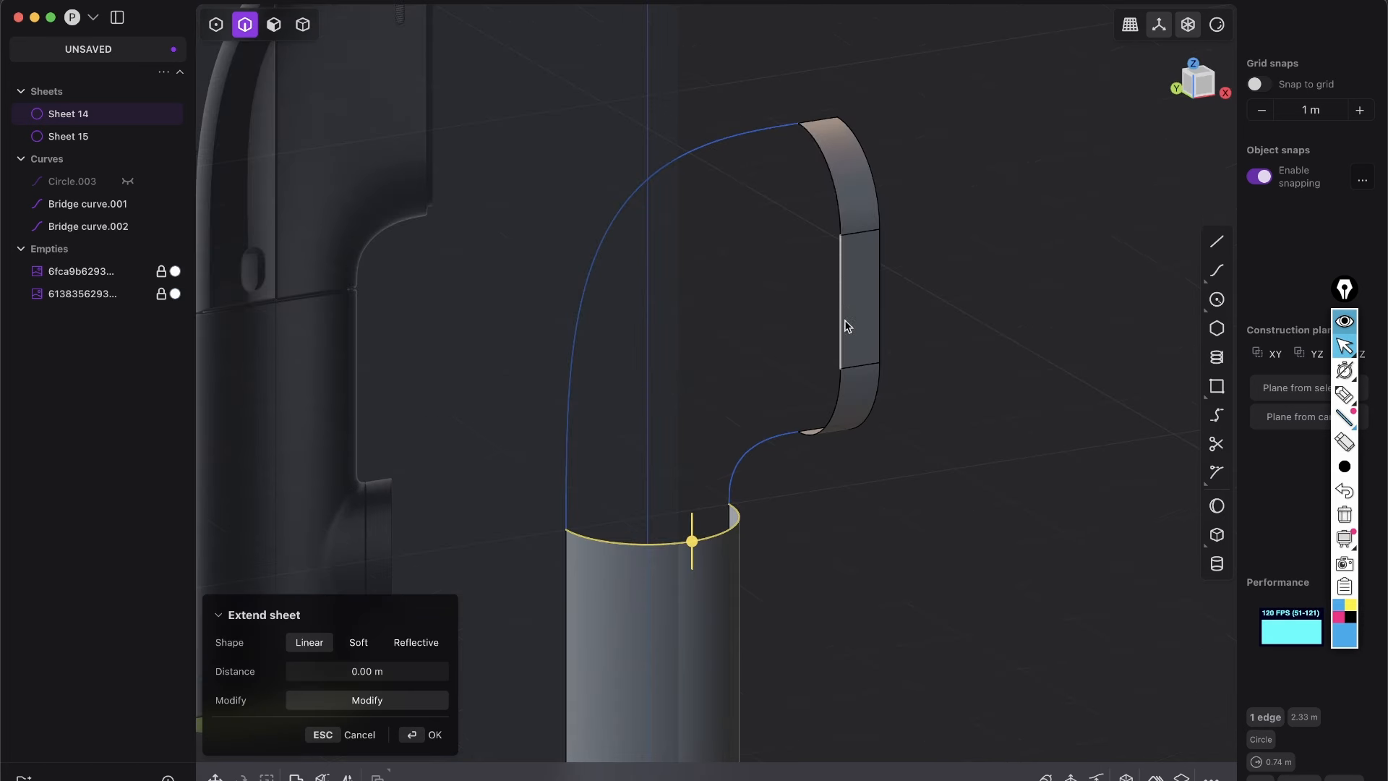
{"action": "middle_click_drag", "start_coordinate": [838, 383], "coordinate": [600, 433]}
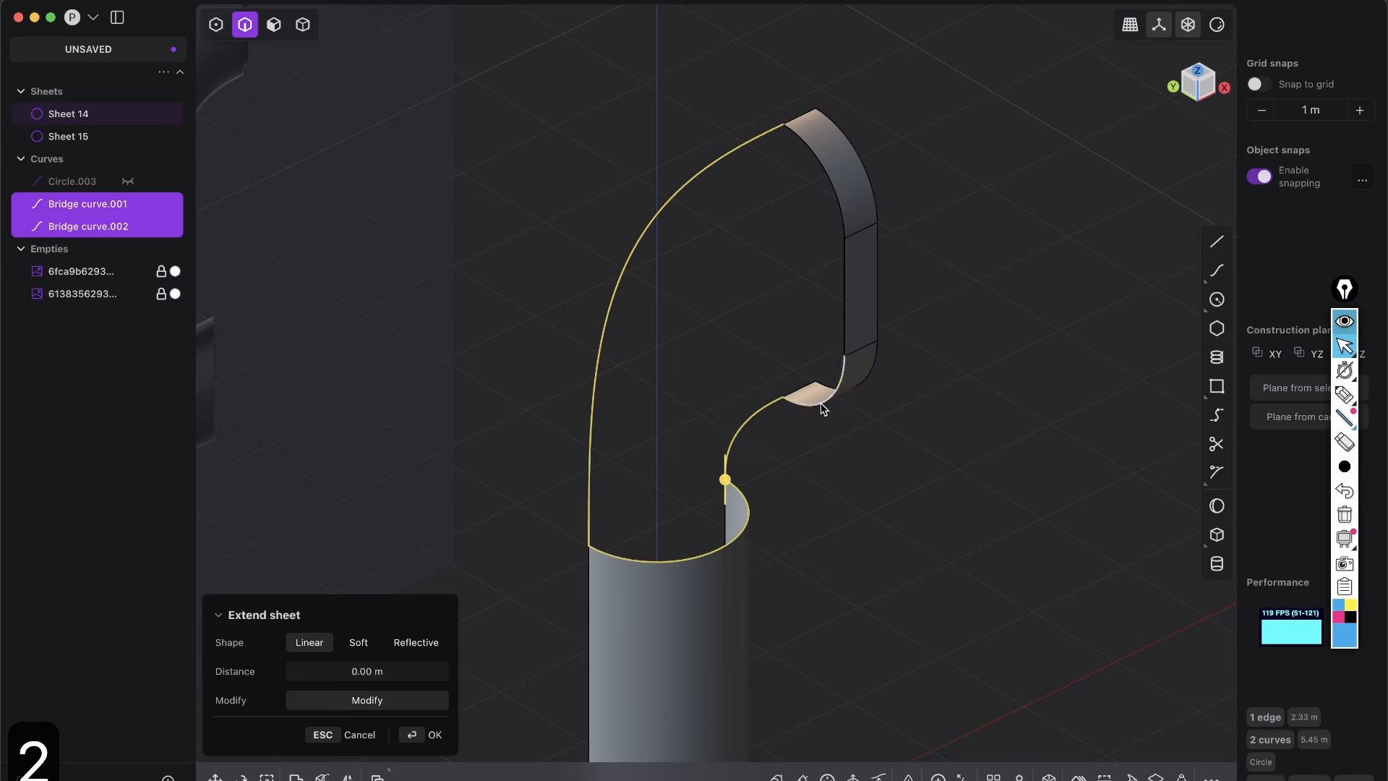
{"action": "key", "text": "shift+3"}
{"action": "key", "text": "Tab"}
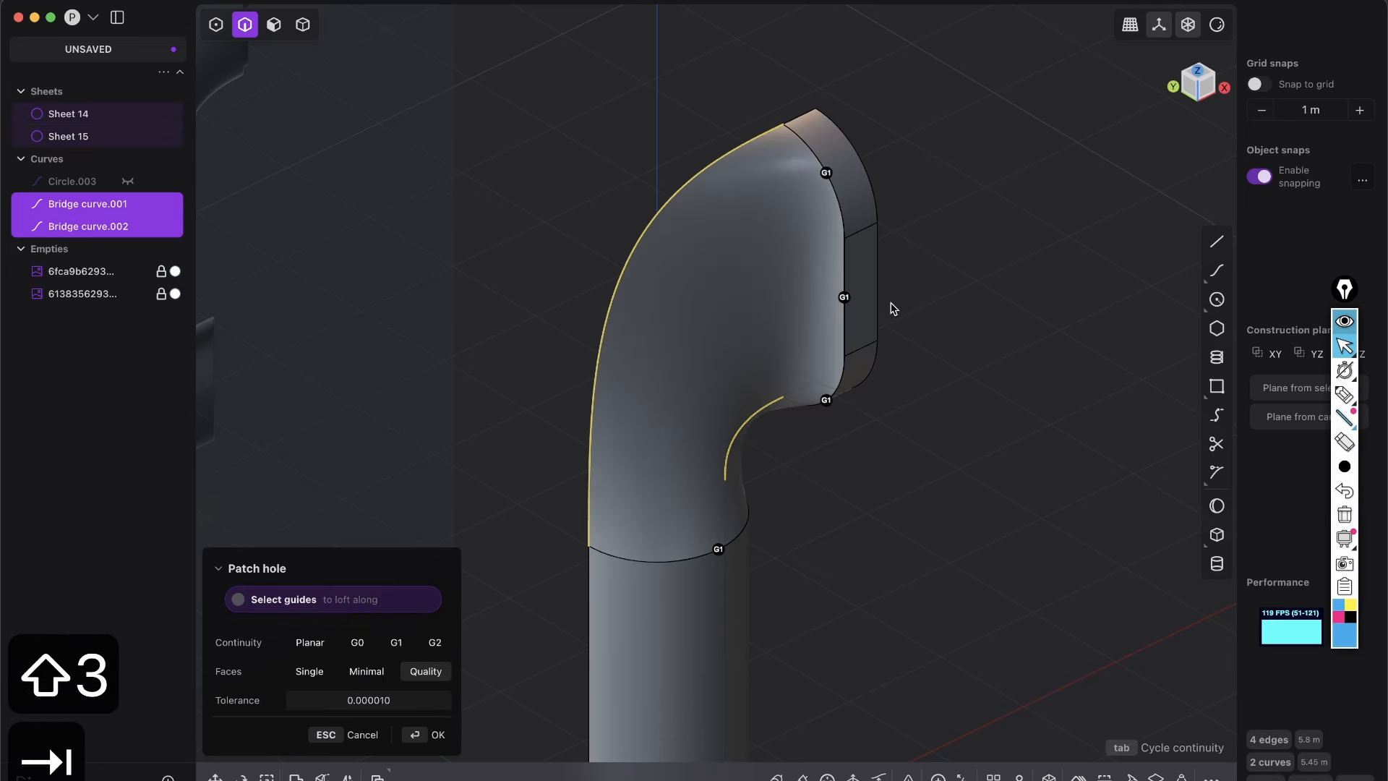
{"action": "middle_click_drag", "start_coordinate": [868, 301], "coordinate": [889, 272]}
{"action": "key", "text": "Return"}
{"action": "left_click", "coordinate": [546, 578]}
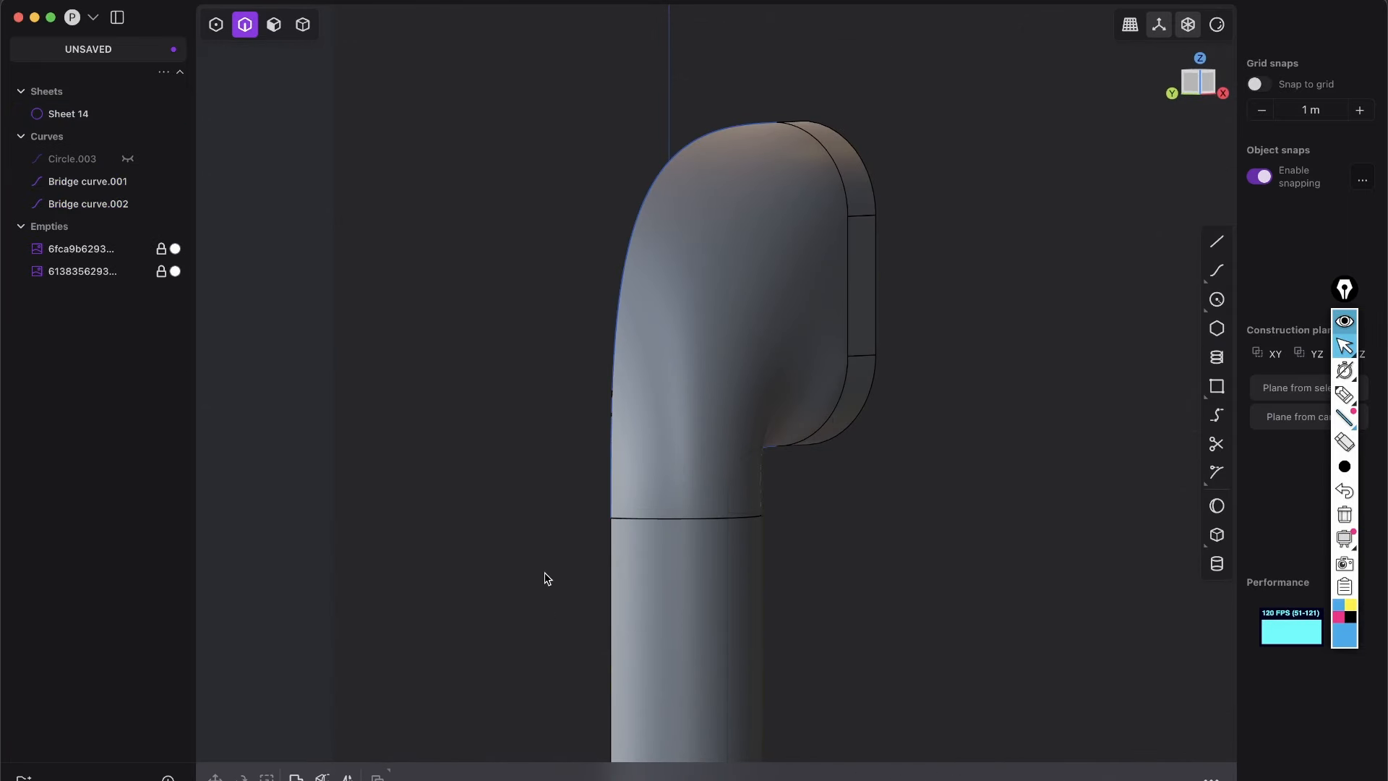
{"action": "middle_click_drag", "start_coordinate": [699, 145], "coordinate": [525, 360]}
{"action": "middle_click_drag", "start_coordinate": [679, 328], "coordinate": [716, 295], "text": "shift"}
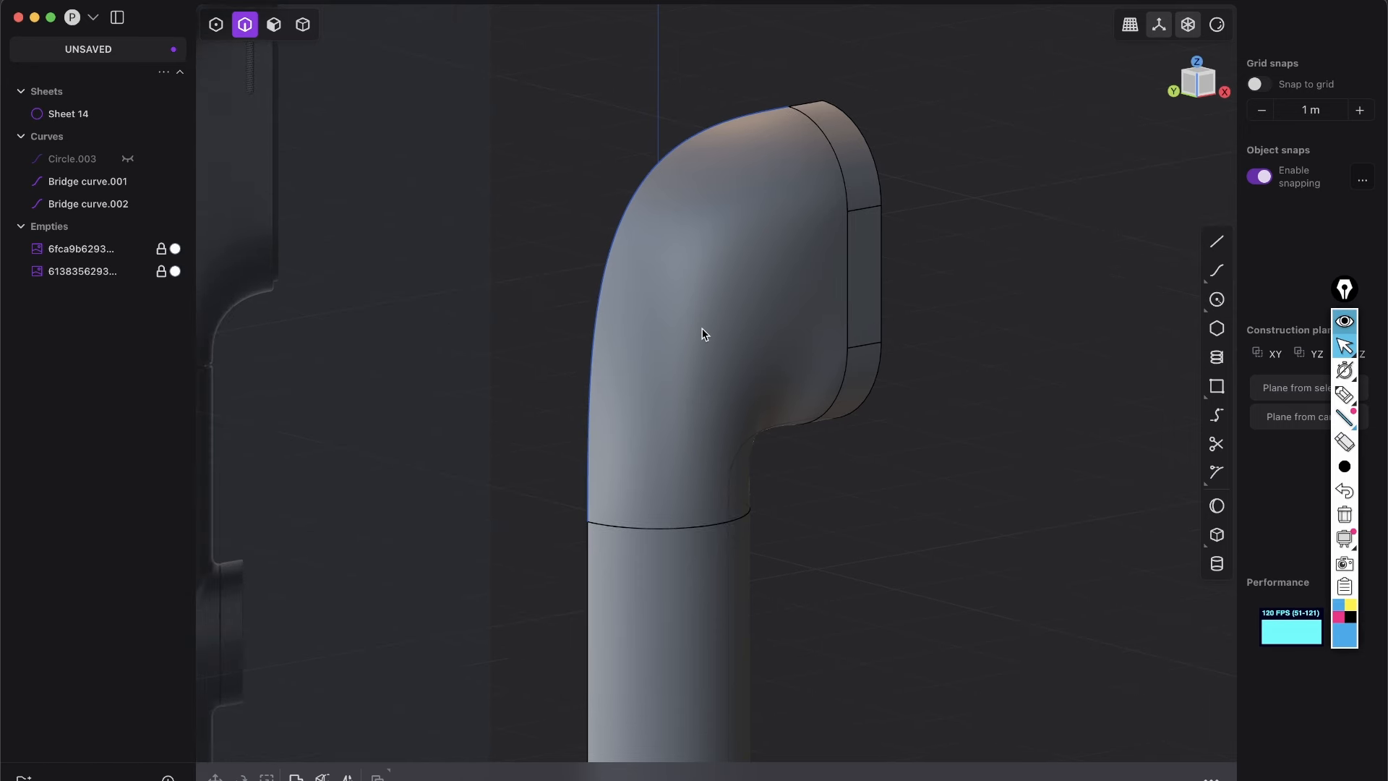
{"action": "mouse_move", "coordinate": [721, 361]}
{"action": "middle_mouse_down"}
{"action": "mouse_move", "coordinate": [756, 310]}
{"action": "mouse_move", "coordinate": [609, 367]}
{"action": "mouse_move", "coordinate": [730, 355]}
{"action": "middle_mouse_up"}
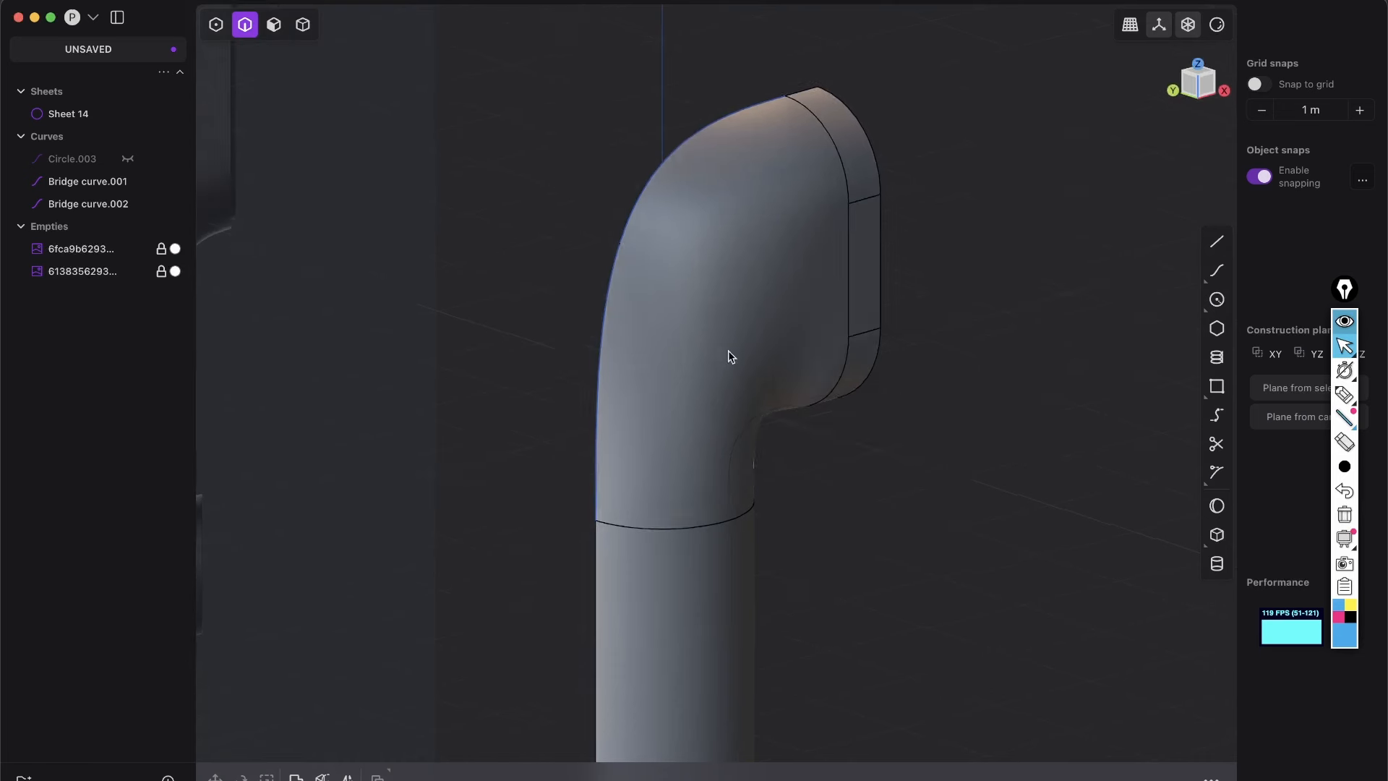
Step: Mirror the patched half sheet along Y to the other side and check the shading with edges hidden
{"action": "key", "text": "Tab"}
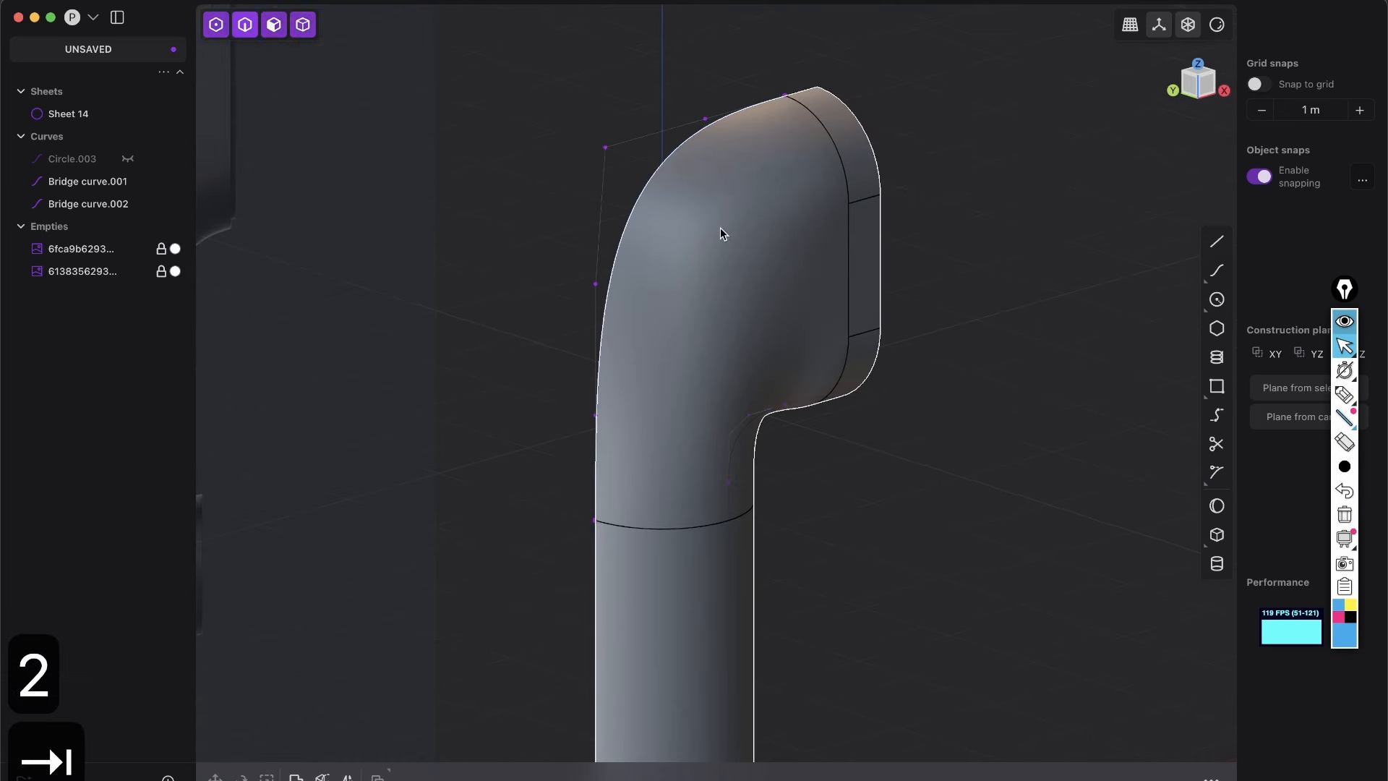
{"action": "left_click", "coordinate": [752, 321]}
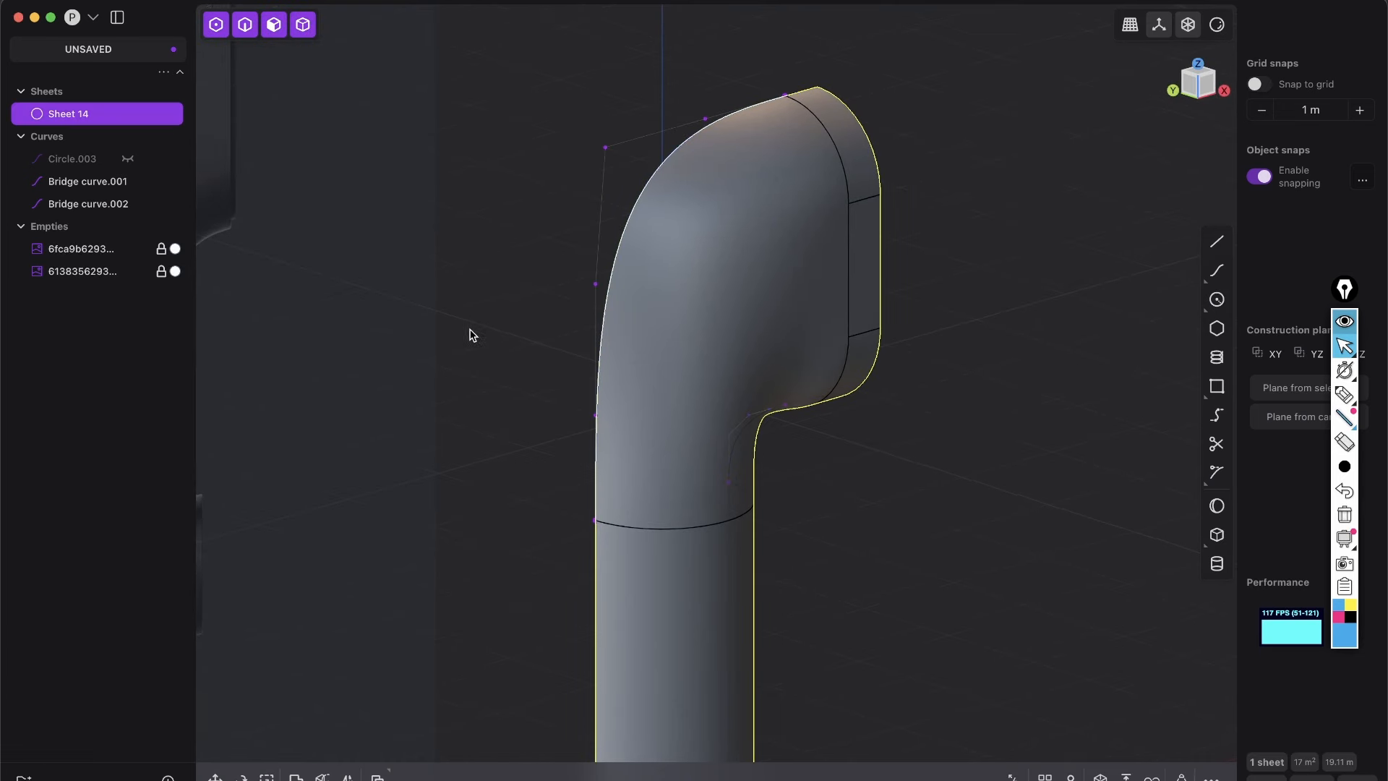
{"action": "key", "text": "alt+x"}
{"action": "scroll", "coordinate": [788, 487], "scroll_direction": "down", "scroll_amount": 5}
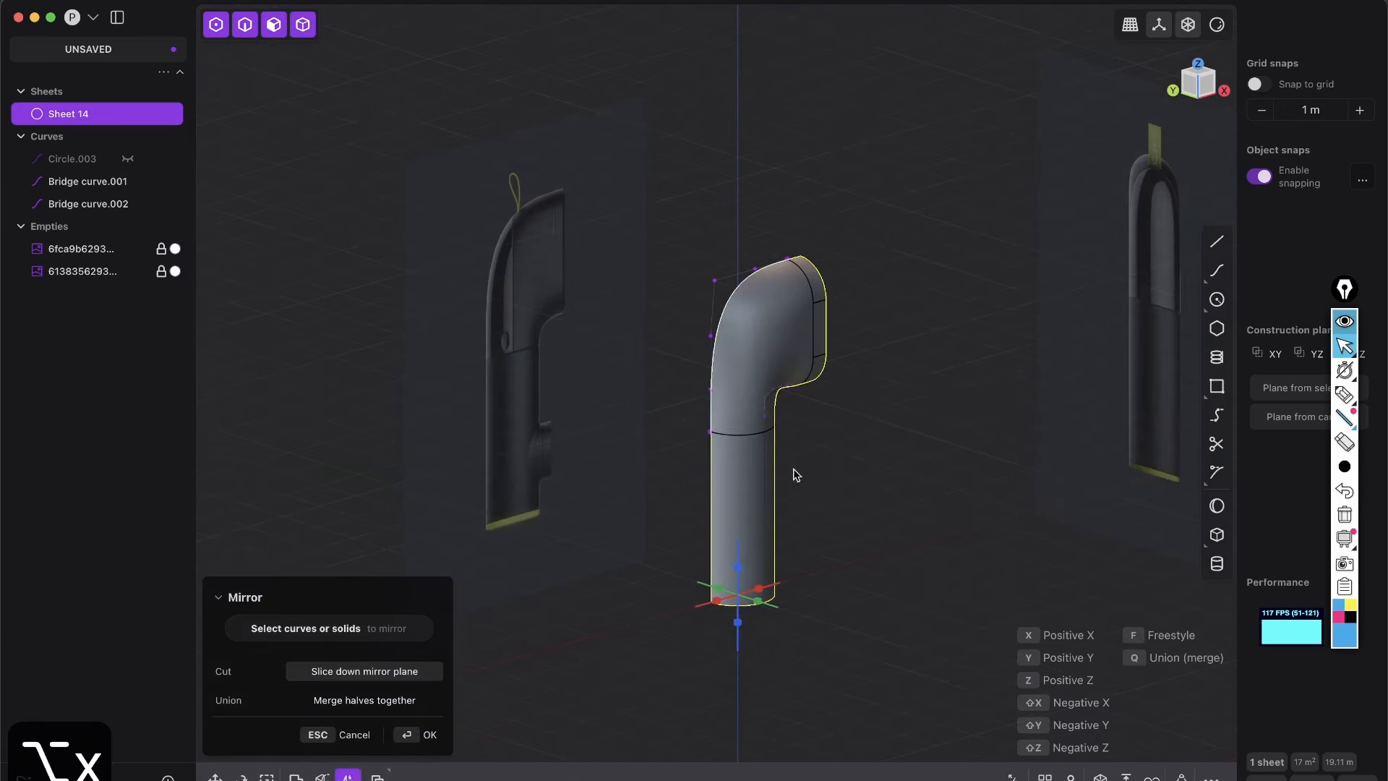
{"action": "left_click", "coordinate": [756, 600]}
{"action": "scroll", "coordinate": [804, 449], "scroll_direction": "up", "scroll_amount": 3}
{"action": "right_click", "coordinate": [805, 460]}
{"action": "scroll", "coordinate": [721, 385], "scroll_direction": "up", "scroll_amount": 4}
{"action": "middle_click_drag", "start_coordinate": [721, 386], "coordinate": [698, 304]}
{"action": "key", "text": "shift+e"}
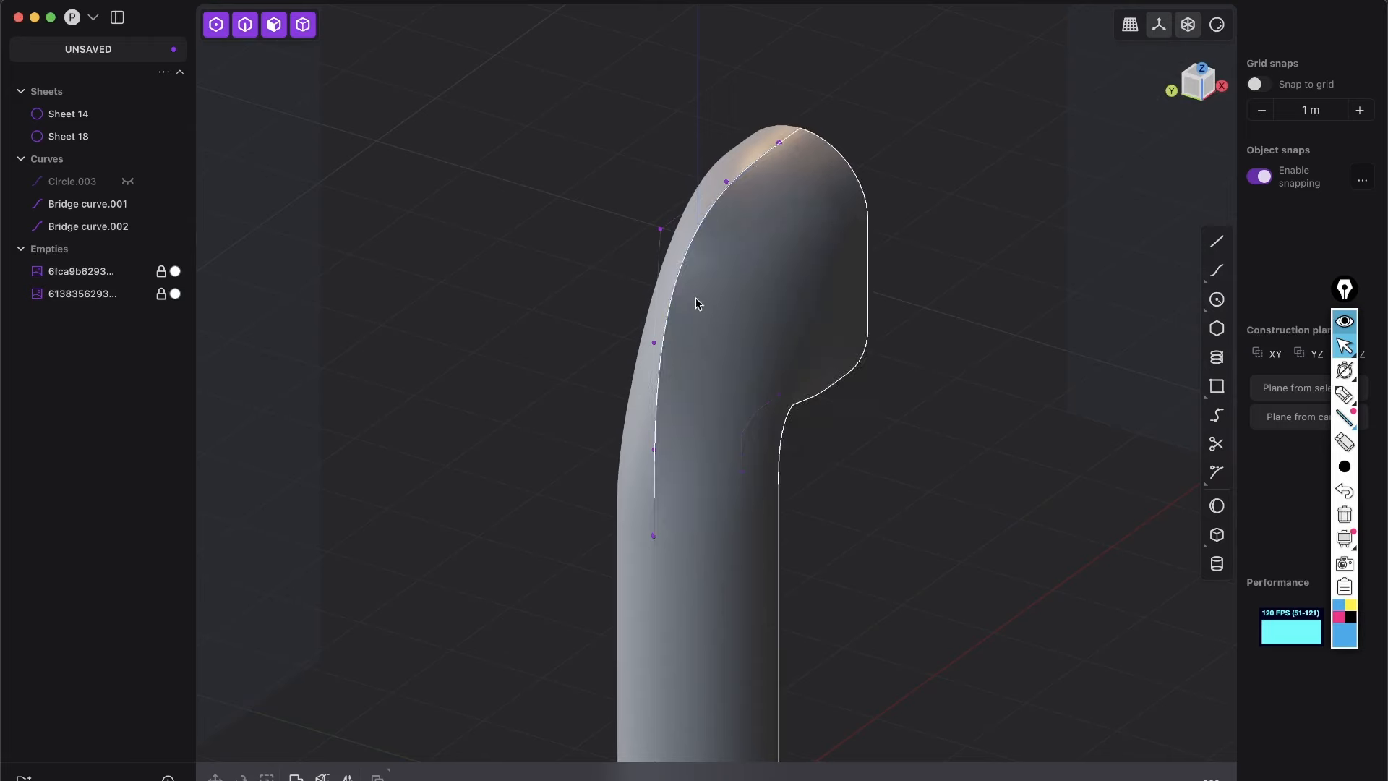
Step: Undo the mirror and the patch, going back to the open tube, slot band and bridge curves
{"action": "key", "text": "super+z"}
{"action": "key", "text": "super+z"}
{"action": "key", "text": "super+z"}
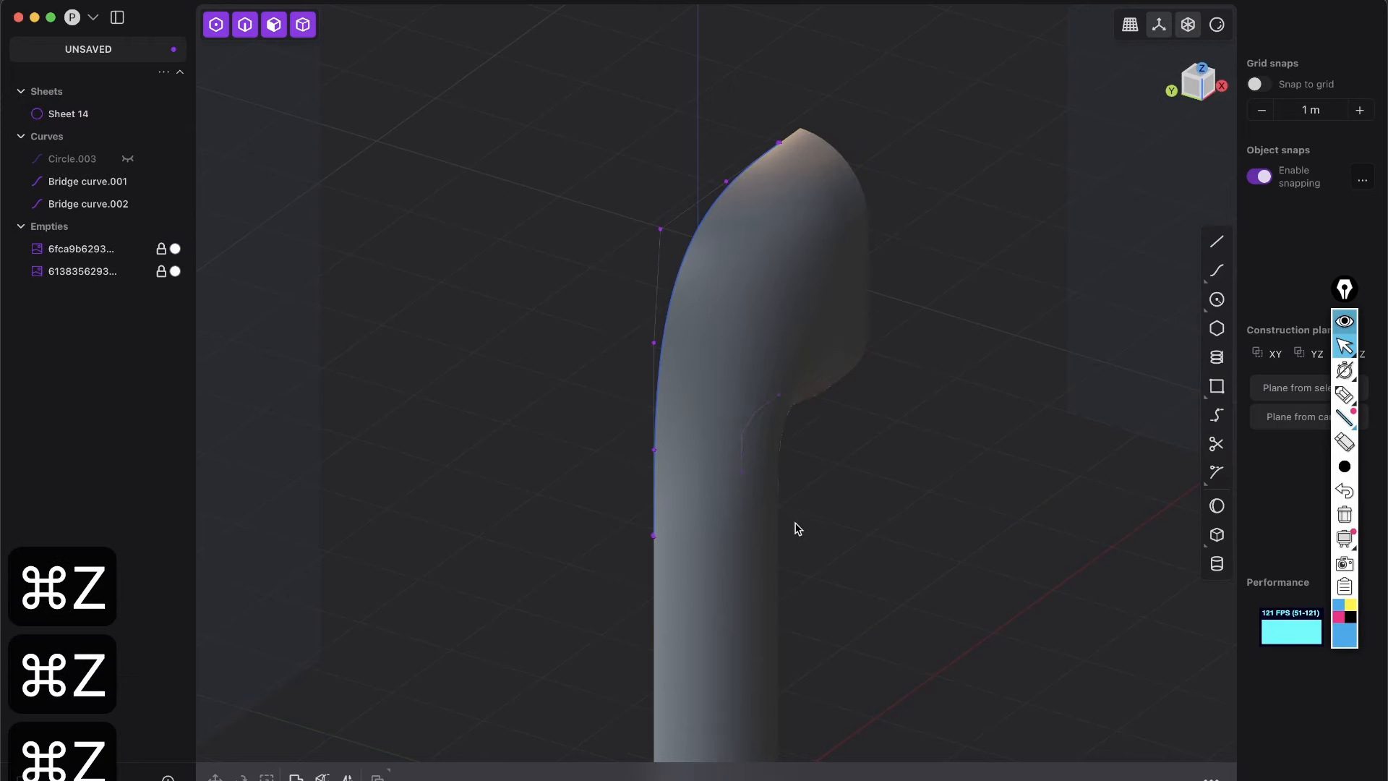
{"action": "middle_click_drag", "start_coordinate": [777, 393], "coordinate": [862, 431]}
{"action": "key", "text": "super+z"}
{"action": "key", "text": "super+z"}
{"action": "key", "text": "Escape"}
{"action": "scroll", "coordinate": [848, 307], "scroll_direction": "up", "scroll_amount": 3}
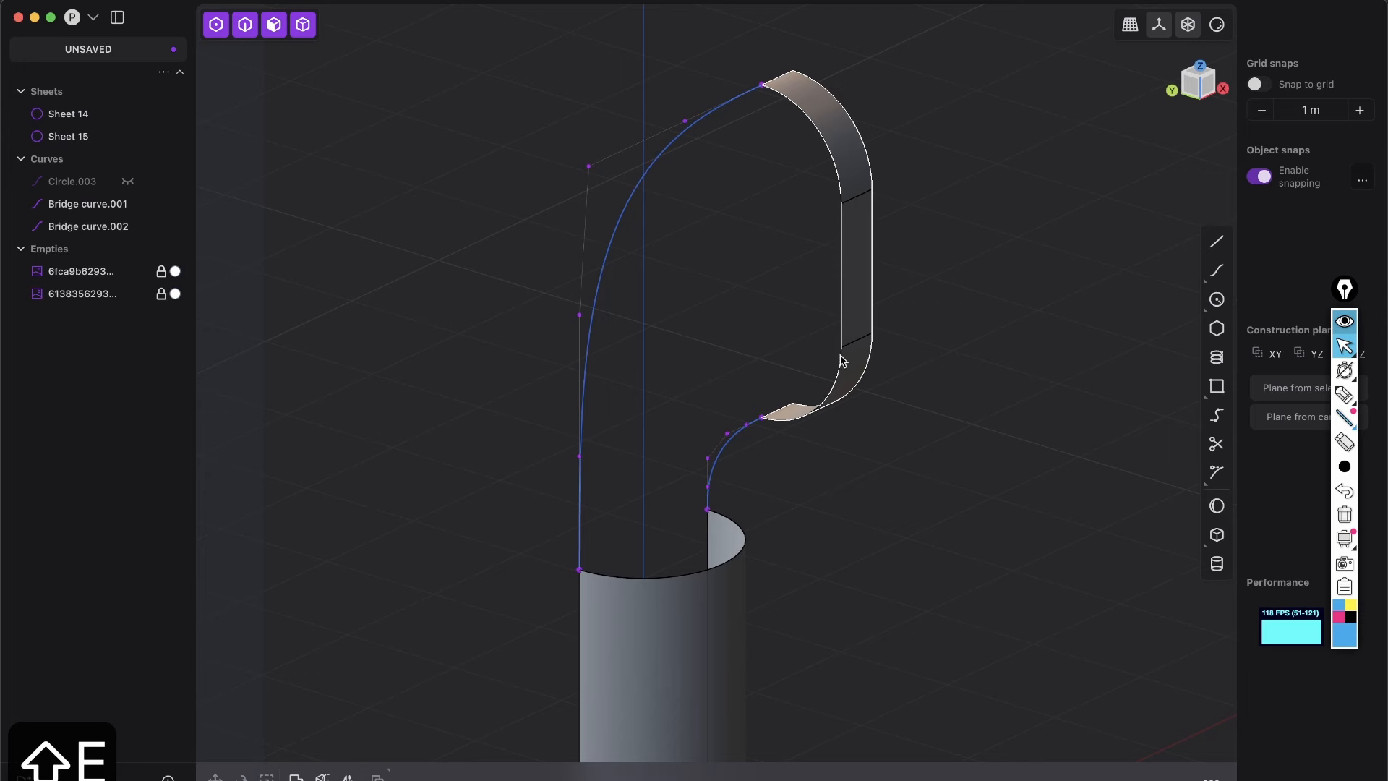
Step: Extrude both bridge curves sideways past the centre plane into narrow support strips for the patch
{"action": "key", "text": "2"}
{"action": "left_click", "coordinate": [723, 449]}
{"action": "middle_click_drag", "start_coordinate": [838, 221], "coordinate": [885, 161]}
{"action": "left_click", "coordinate": [1201, 82]}
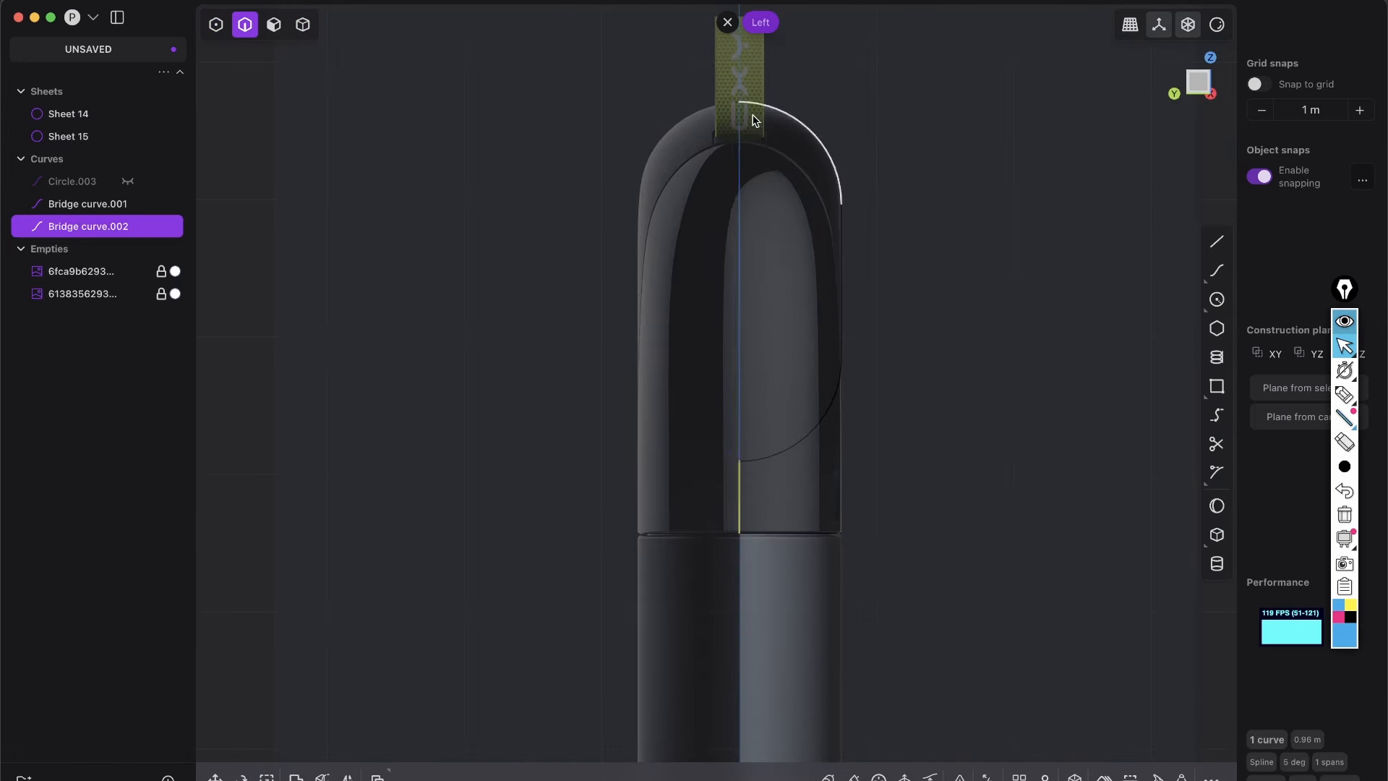
{"action": "middle_click_drag", "start_coordinate": [737, 640], "coordinate": [658, 694]}
{"action": "key", "text": "2"}
{"action": "left_click", "coordinate": [743, 376], "text": "shift"}
{"action": "scroll", "coordinate": [839, 360], "scroll_direction": "down", "scroll_amount": 5}
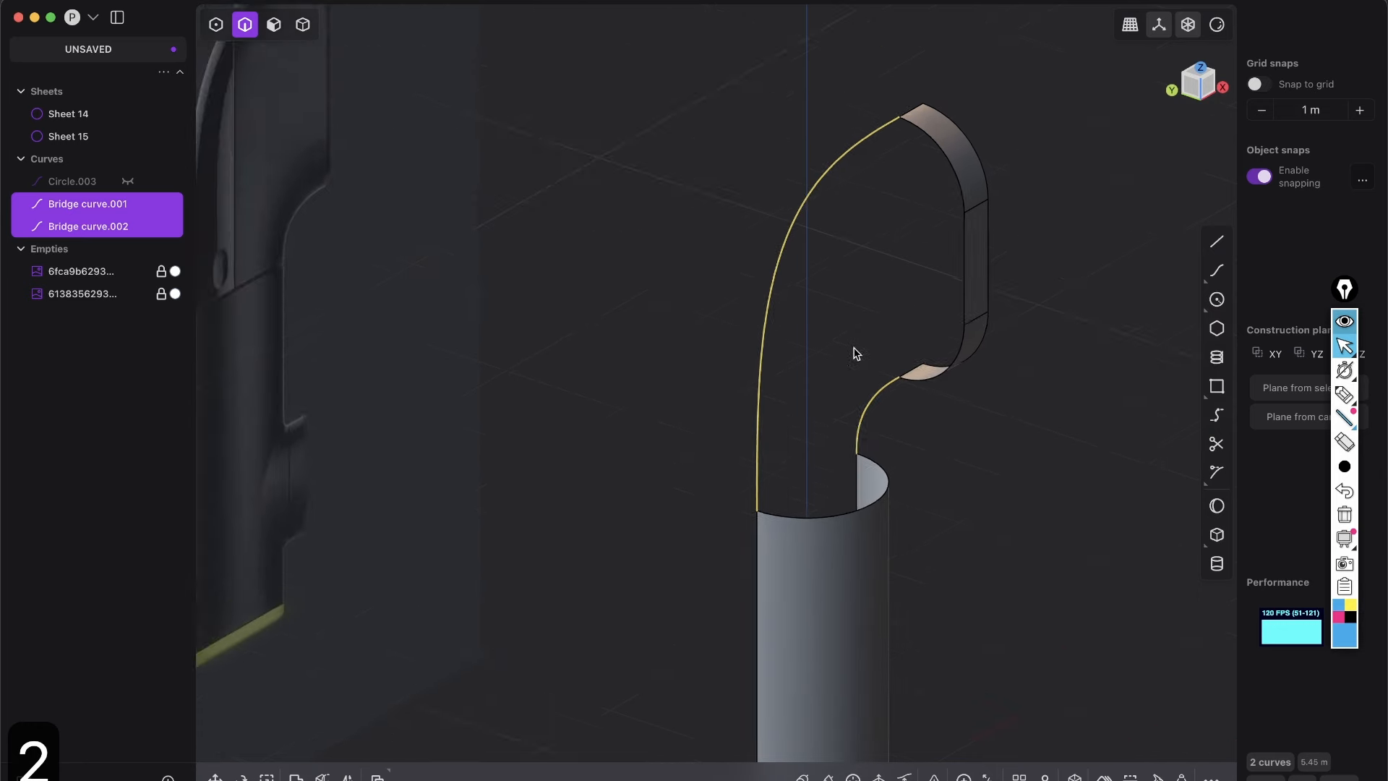
{"action": "middle_click_drag", "start_coordinate": [842, 358], "coordinate": [796, 396], "text": "shift"}
{"action": "key", "text": "e"}
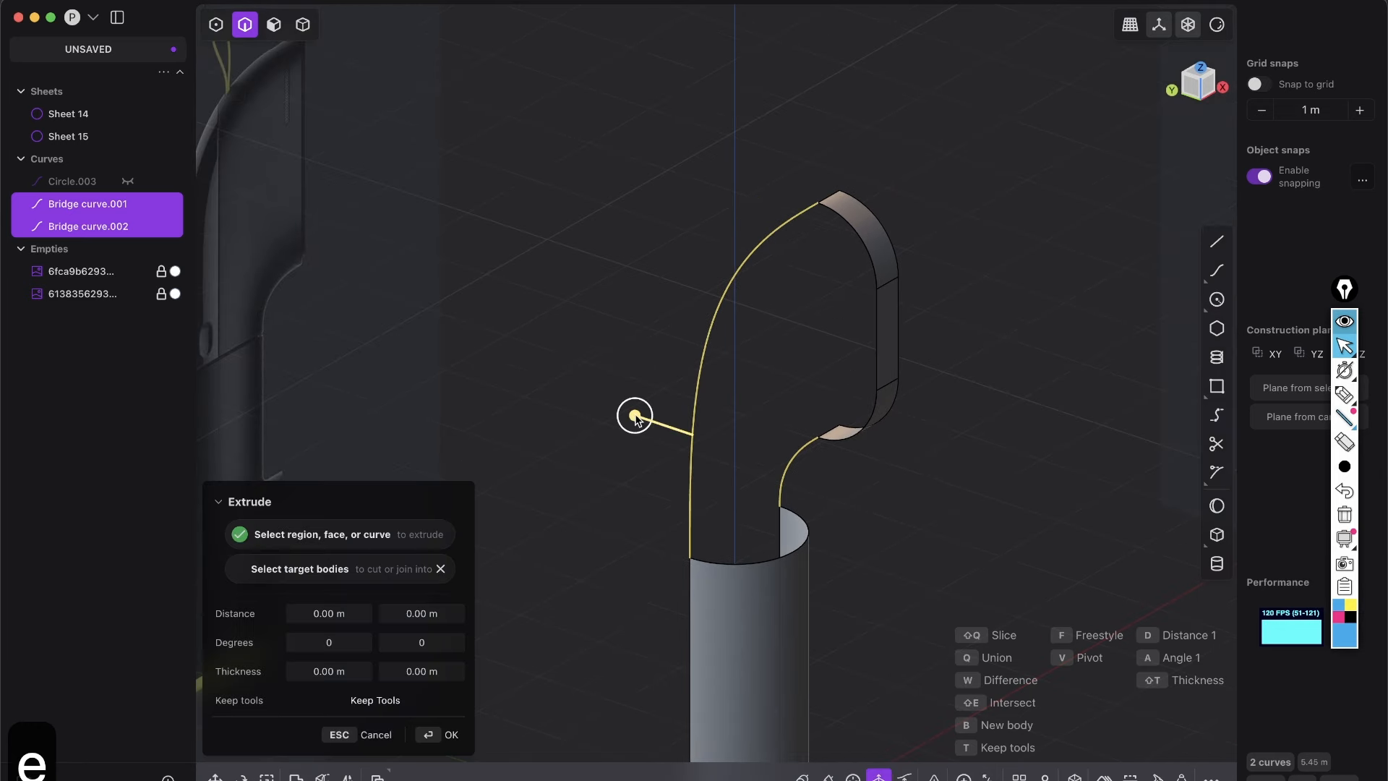
{"action": "left_click_drag", "start_coordinate": [635, 417], "coordinate": [611, 407]}
{"action": "key", "text": "Return"}
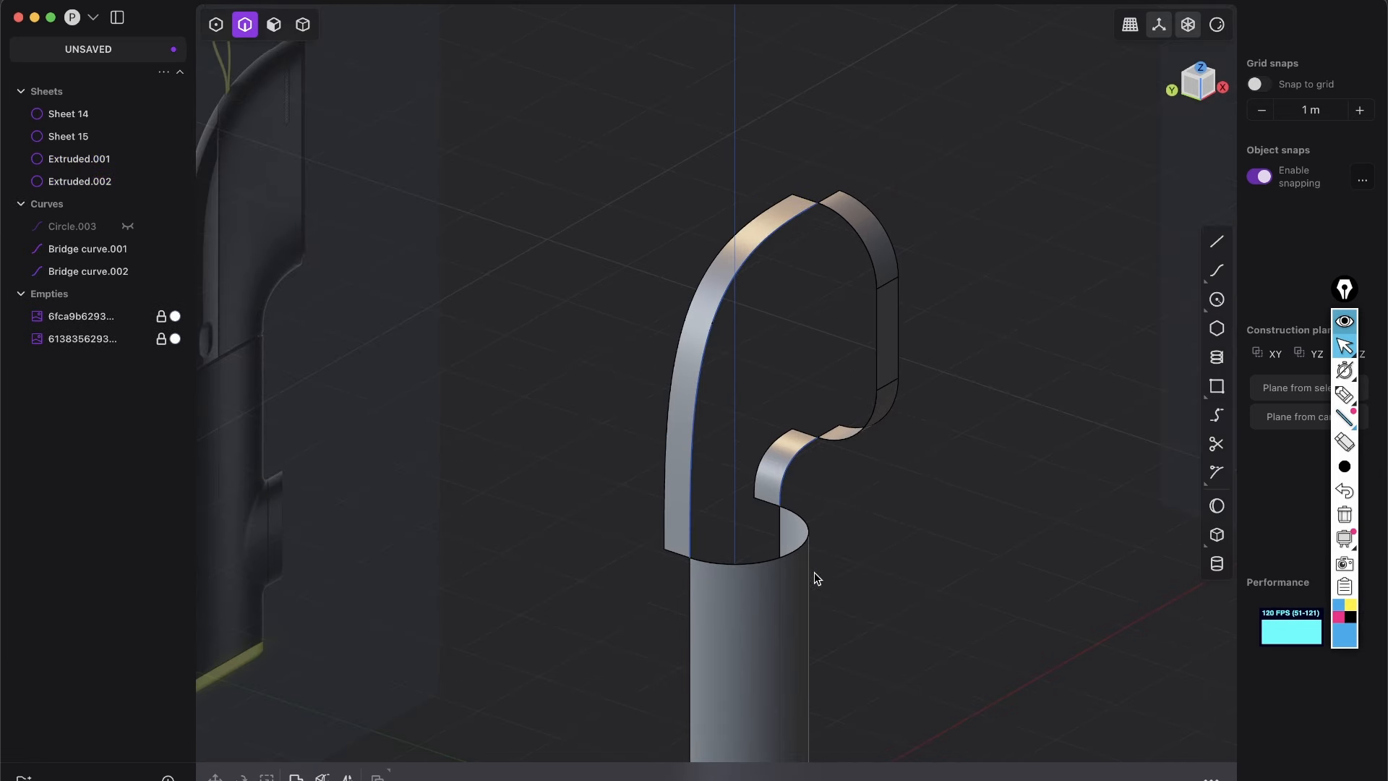
Step: Hide the two bridge curves, leaving the extruded strips available for edge selection
{"action": "left_click", "coordinate": [791, 464]}
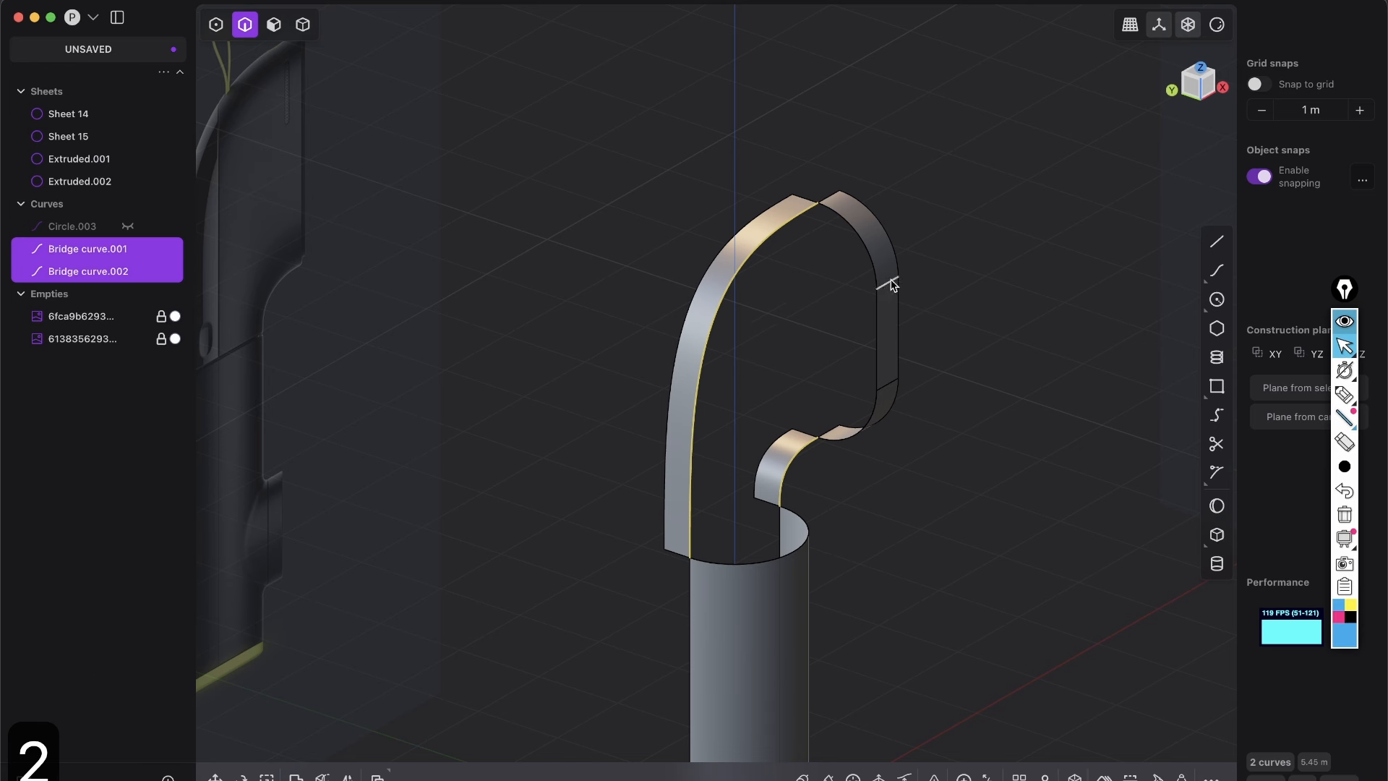
{"action": "key", "text": "h"}
{"action": "middle_click_drag", "start_coordinate": [893, 284], "coordinate": [849, 496]}
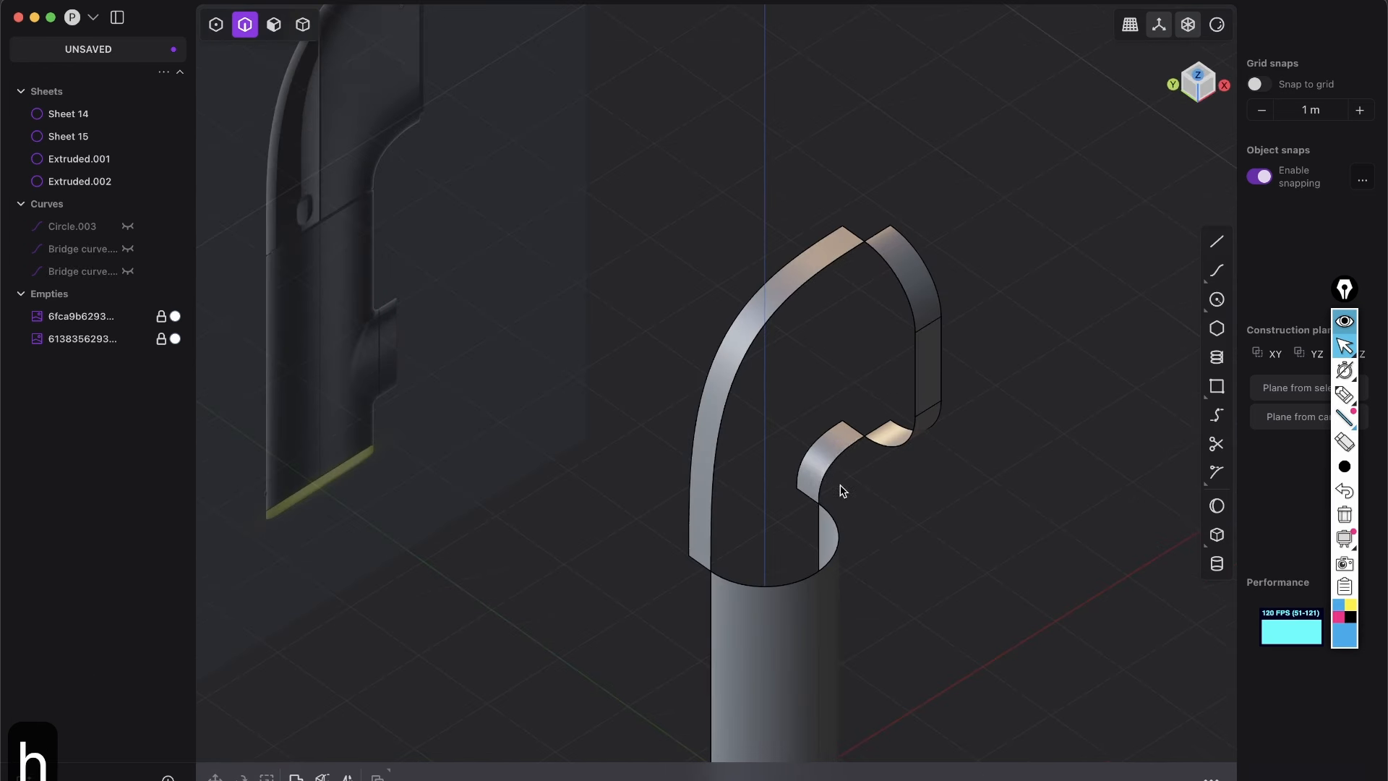
Step: Patch the hole bounded by the tube rim, slot band and both extruded strips with Quality faces, then inspect its shading
{"action": "left_click", "coordinate": [829, 470]}
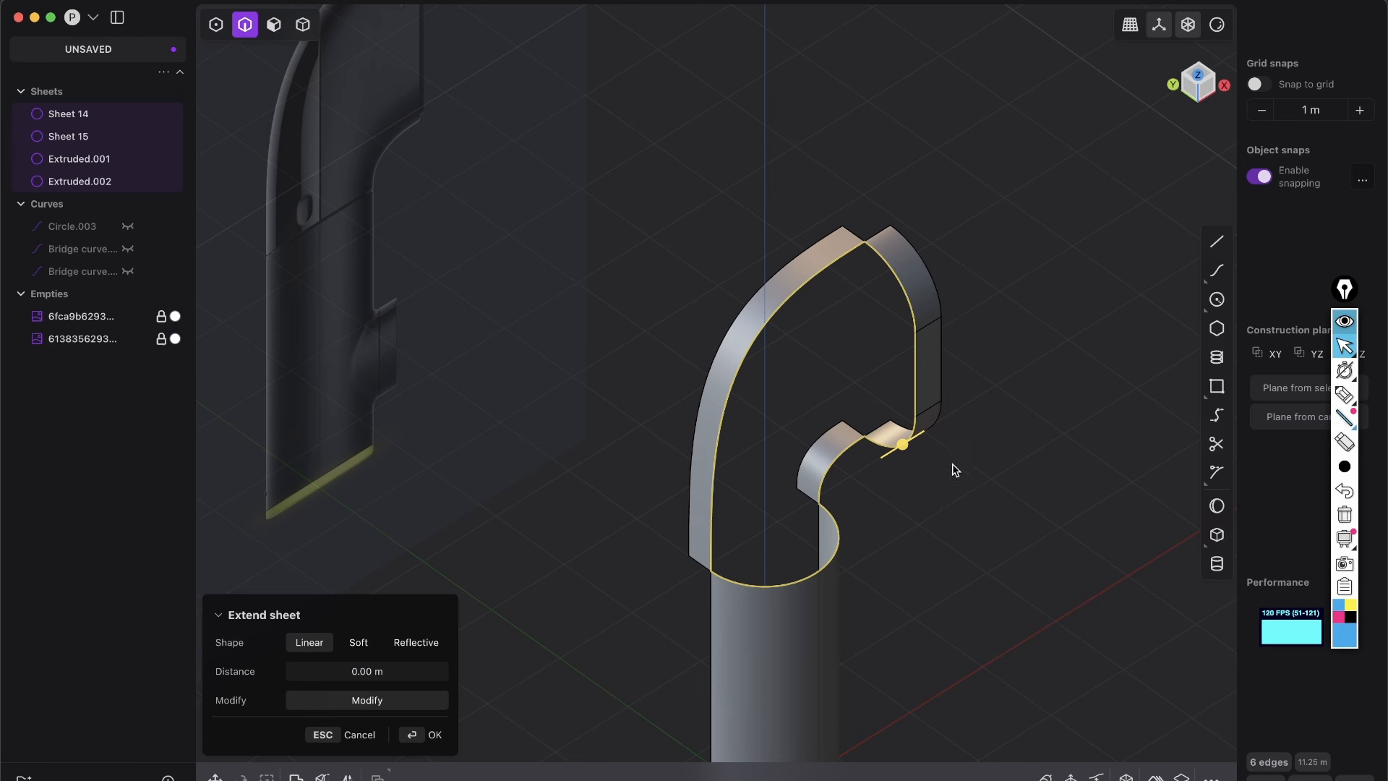
{"action": "key", "text": "shift+3"}
{"action": "key", "text": "Tab"}
{"action": "middle_click_drag", "start_coordinate": [885, 511], "coordinate": [859, 438], "text": "shift"}
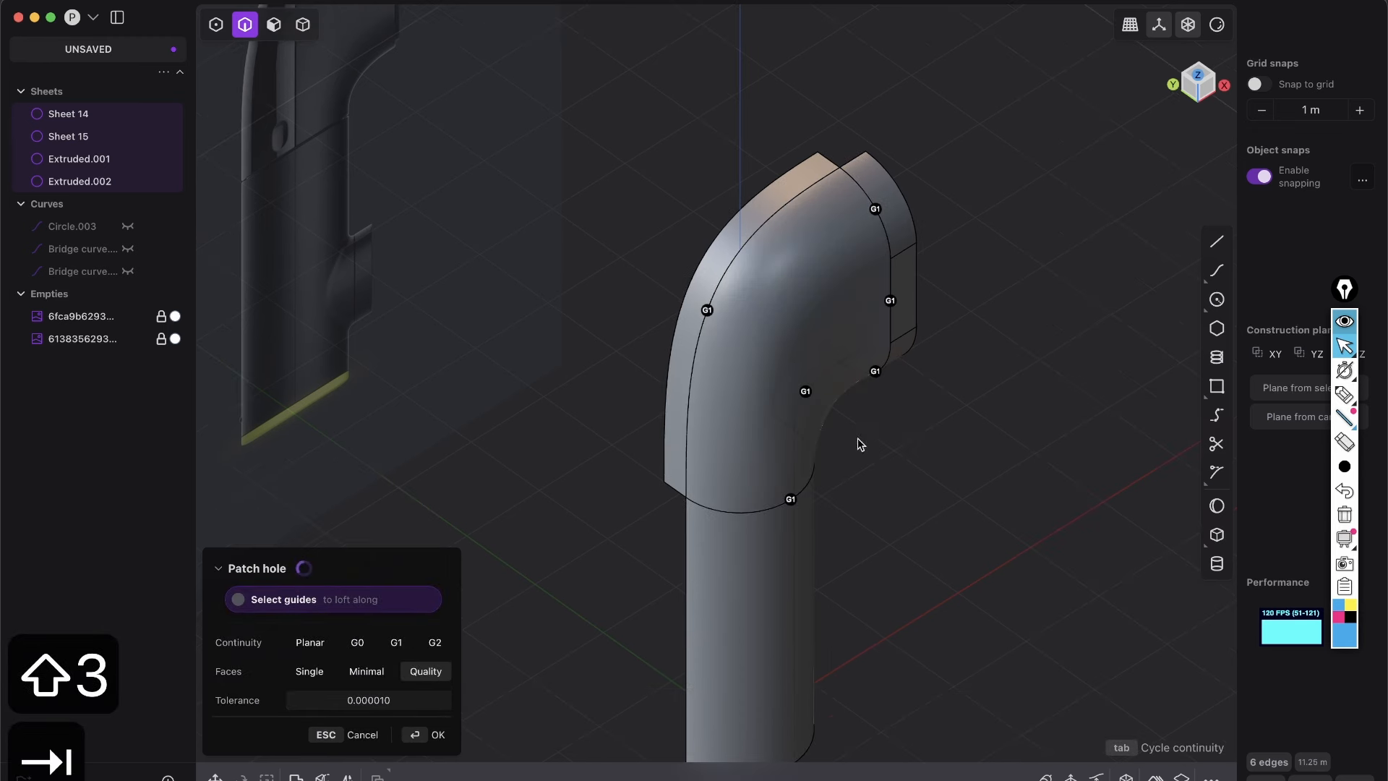
{"action": "middle_click_drag", "start_coordinate": [905, 270], "coordinate": [726, 586]}
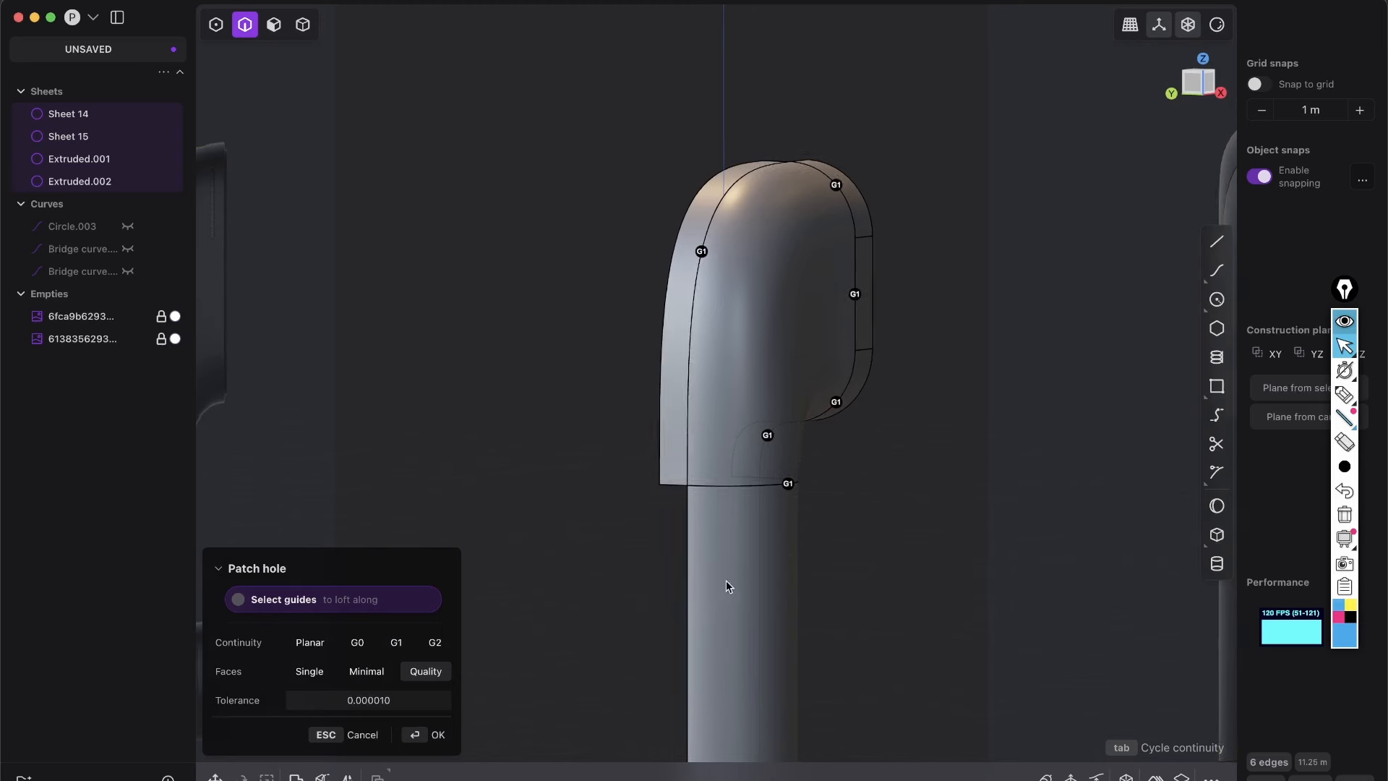
{"action": "left_click", "coordinate": [442, 736]}
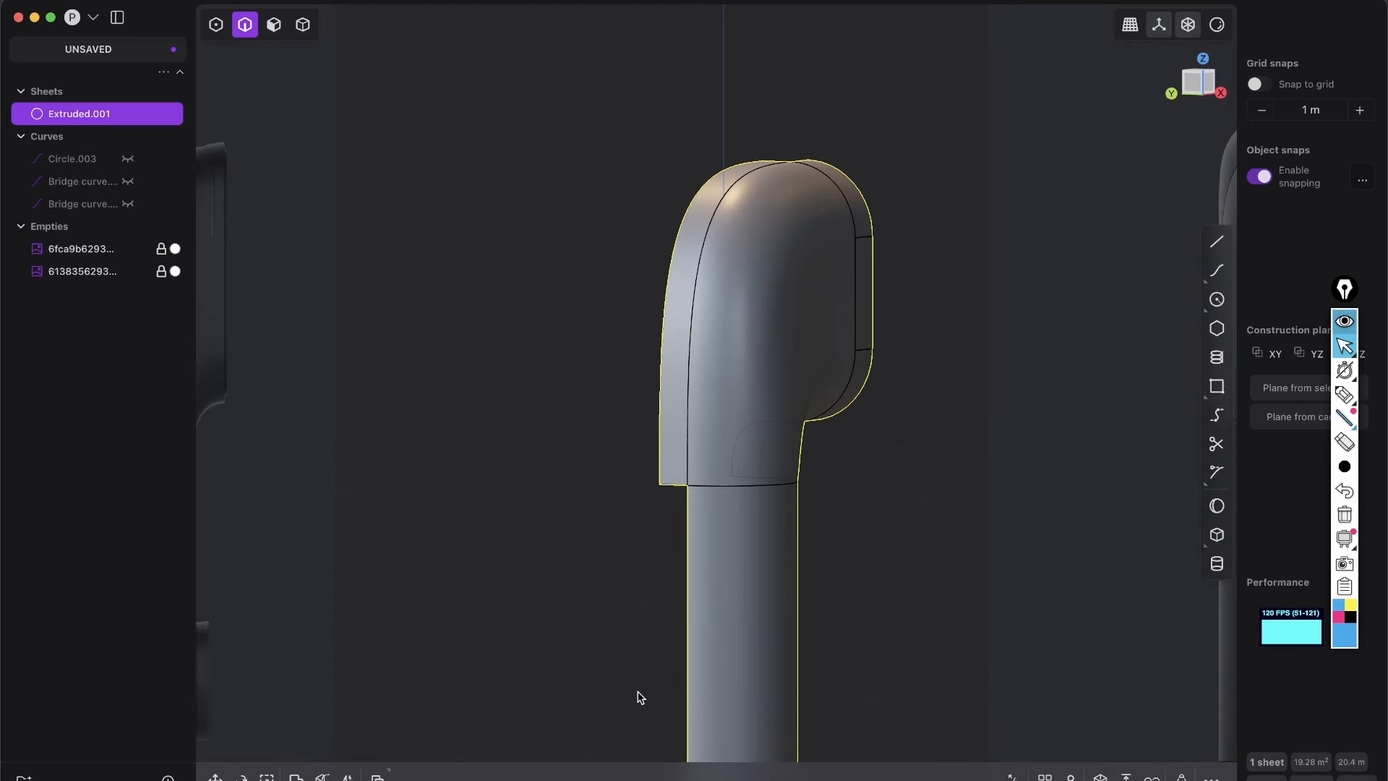
{"action": "middle_click_drag", "start_coordinate": [731, 555], "coordinate": [761, 493]}
{"action": "key", "text": "shift+e"}
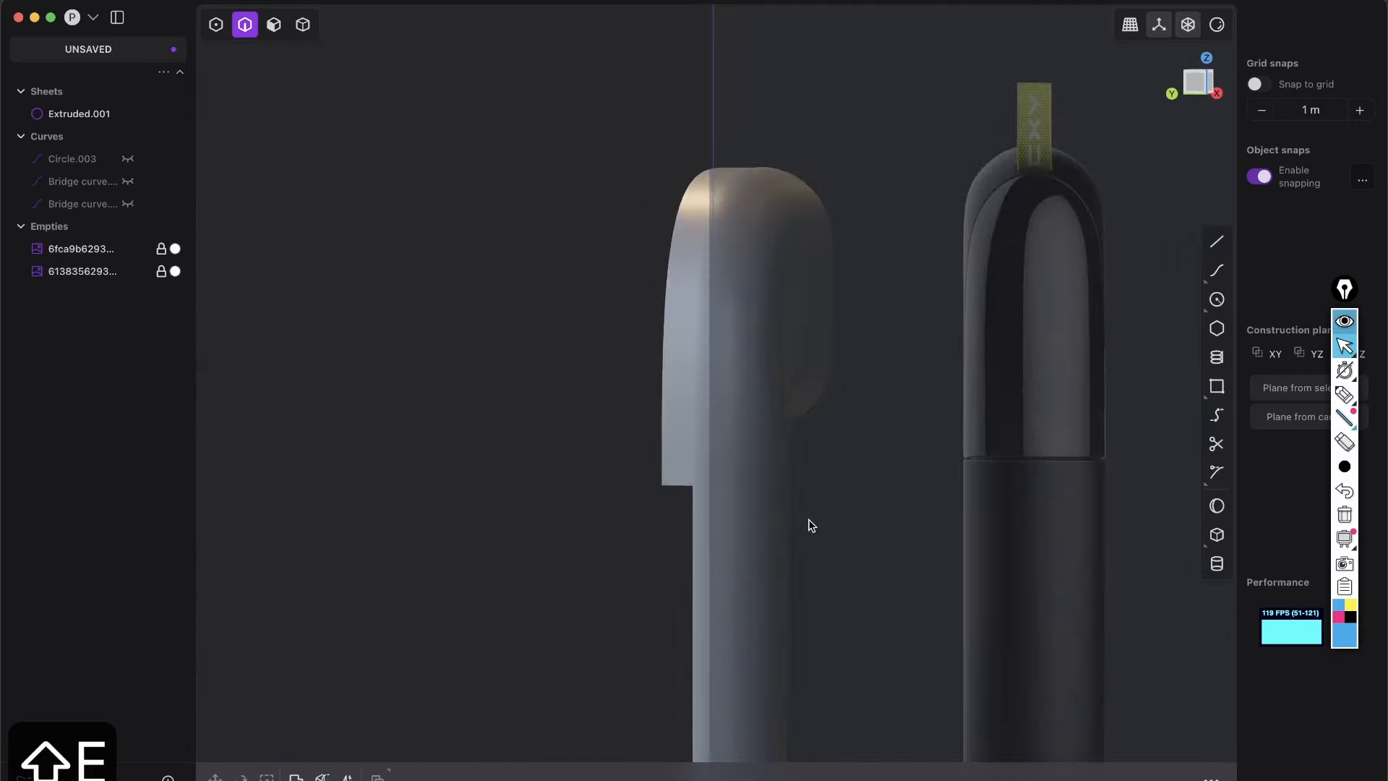
{"action": "key", "text": "shift+e"}
{"action": "middle_click_drag", "start_coordinate": [758, 528], "coordinate": [706, 628], "text": "shift"}
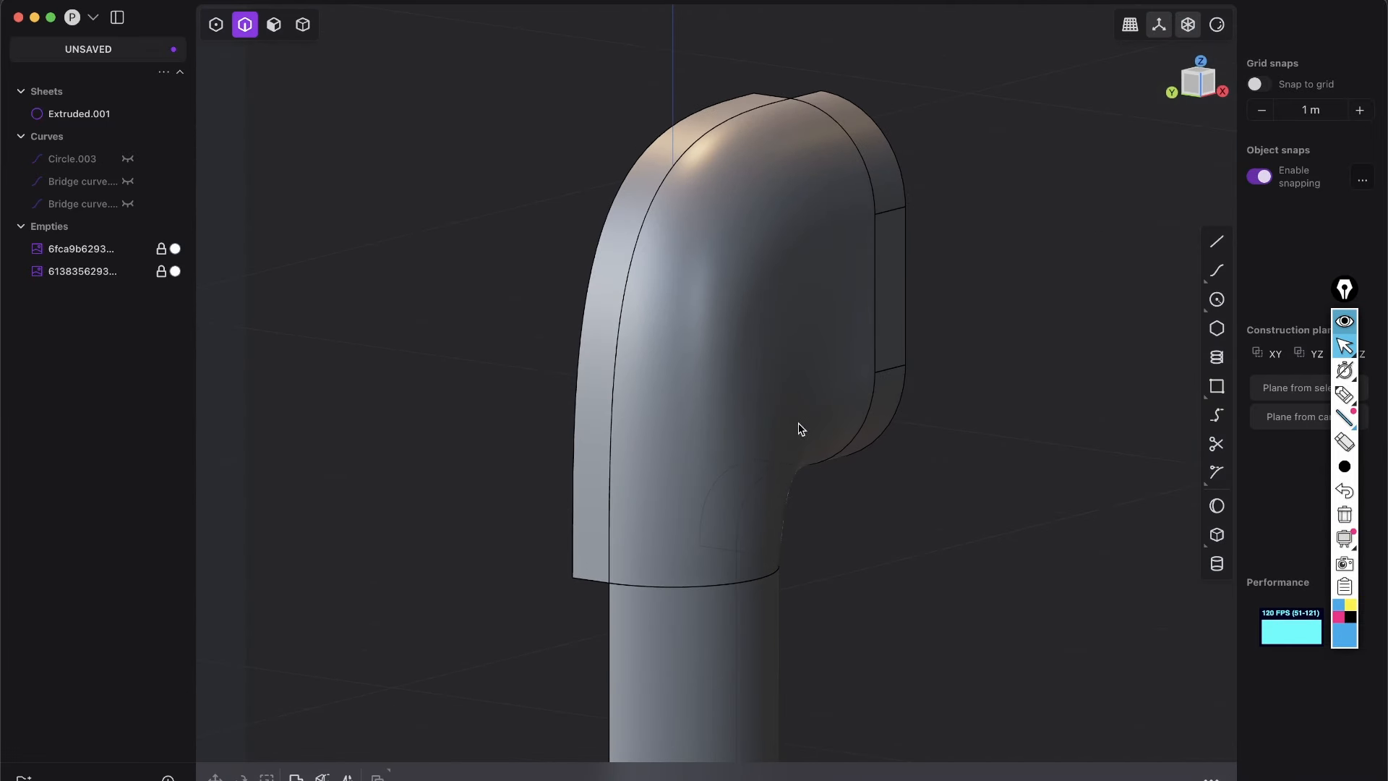
Step: Examine the patched surface with horizontal zebra stripes, especially the flow across the tube rim and around the inner bend
{"action": "middle_click_drag", "start_coordinate": [757, 538], "coordinate": [647, 383], "text": "shift"}
{"action": "middle_click_drag", "start_coordinate": [736, 459], "coordinate": [719, 523], "text": "shift"}
{"action": "middle_click_drag", "start_coordinate": [854, 345], "coordinate": [861, 397]}
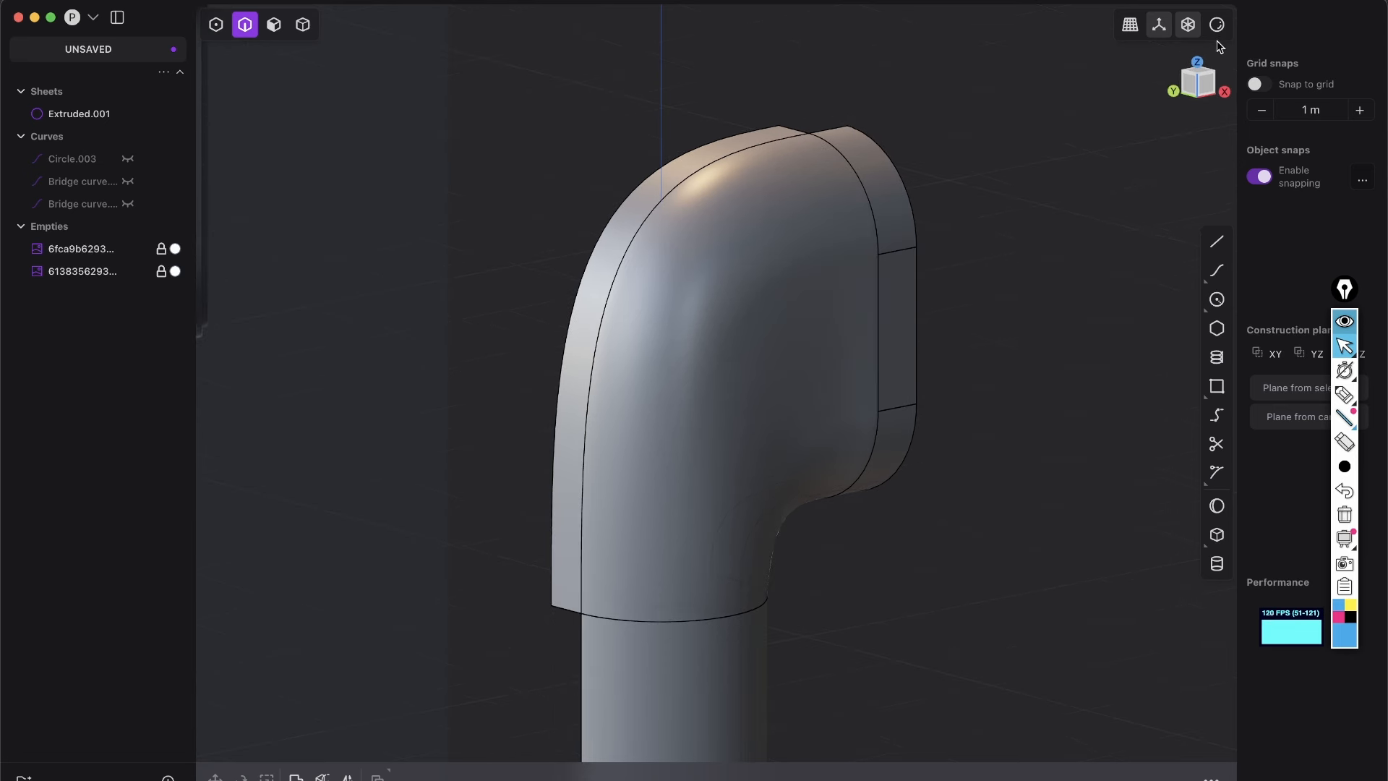
{"action": "left_click", "coordinate": [1217, 29]}
{"action": "left_click", "coordinate": [1217, 24]}
{"action": "left_click", "coordinate": [1229, 232]}
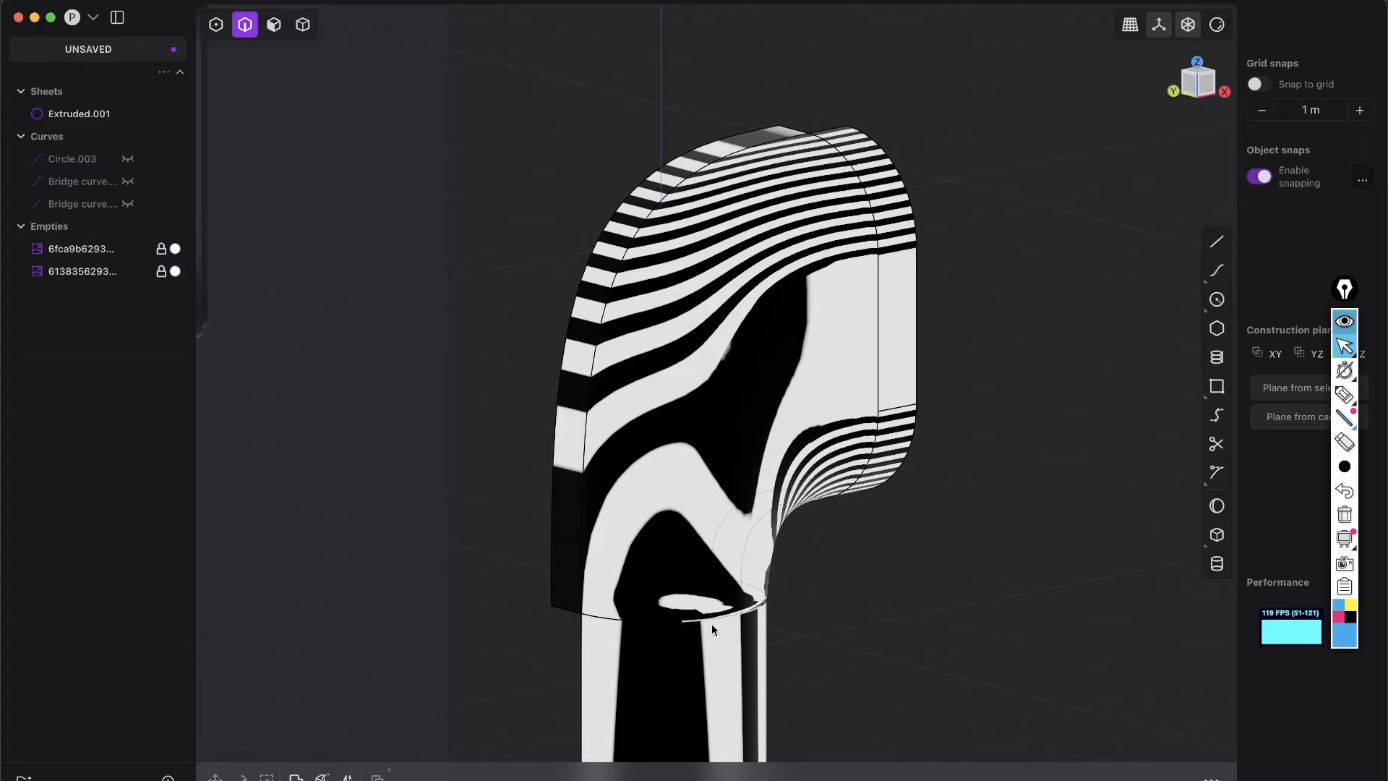
{"action": "scroll", "coordinate": [772, 524], "scroll_direction": "up", "scroll_amount": 10}
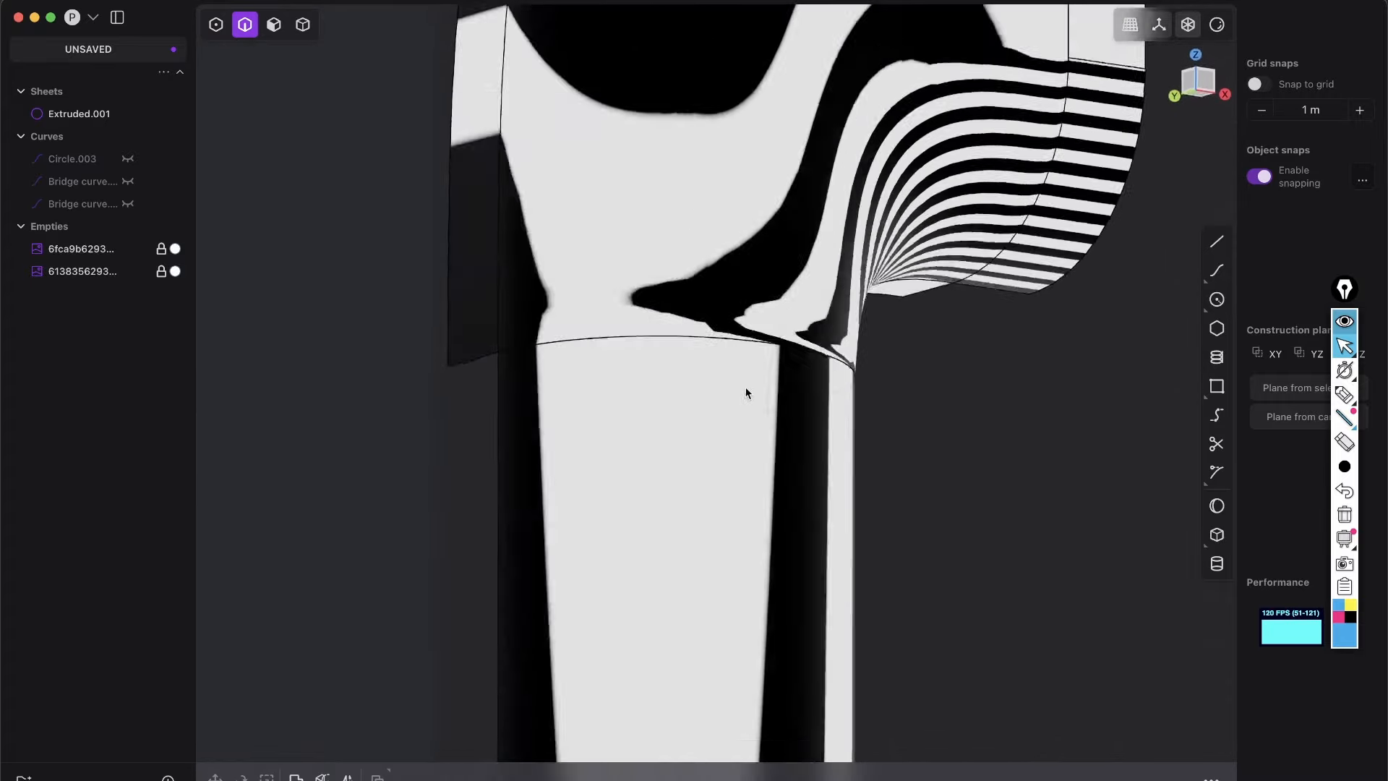
{"action": "mouse_move", "coordinate": [777, 399]}
{"action": "middle_mouse_down"}
{"action": "mouse_move", "coordinate": [752, 343]}
{"action": "mouse_move", "coordinate": [627, 705]}
{"action": "middle_mouse_up"}
{"action": "mouse_move", "coordinate": [849, 257]}
{"action": "middle_mouse_down", "text": "shift"}
{"action": "mouse_move", "coordinate": [818, 315]}
{"action": "mouse_move", "coordinate": [737, 378]}
{"action": "mouse_move", "coordinate": [824, 375]}
{"action": "mouse_move", "coordinate": [883, 328]}
{"action": "mouse_move", "coordinate": [817, 224]}
{"action": "mouse_move", "coordinate": [838, 209]}
{"action": "middle_mouse_up", "text": "shift"}
Step: Use the glossy red shading without edges and delete the two support strip faces from the patched sheet
{"action": "left_click", "coordinate": [1216, 25]}
{"action": "left_click", "coordinate": [1174, 96]}
{"action": "mouse_move", "coordinate": [758, 505]}
{"action": "middle_mouse_down"}
{"action": "mouse_move", "coordinate": [675, 504]}
{"action": "mouse_move", "coordinate": [722, 566]}
{"action": "mouse_move", "coordinate": [895, 443]}
{"action": "mouse_move", "coordinate": [817, 480]}
{"action": "mouse_move", "coordinate": [862, 524]}
{"action": "mouse_move", "coordinate": [896, 335]}
{"action": "mouse_move", "coordinate": [901, 356]}
{"action": "mouse_move", "coordinate": [877, 282]}
{"action": "mouse_move", "coordinate": [912, 237]}
{"action": "mouse_move", "coordinate": [876, 239]}
{"action": "mouse_move", "coordinate": [1019, 164]}
{"action": "mouse_move", "coordinate": [737, 495]}
{"action": "mouse_move", "coordinate": [770, 476]}
{"action": "mouse_move", "coordinate": [682, 366]}
{"action": "mouse_move", "coordinate": [681, 378]}
{"action": "mouse_move", "coordinate": [734, 455]}
{"action": "mouse_move", "coordinate": [679, 221]}
{"action": "middle_mouse_up"}
{"action": "key", "text": "shift+e"}
{"action": "key", "text": "3"}
{"action": "key", "text": "Tab"}
{"action": "key", "text": "3"}
{"action": "left_click", "coordinate": [677, 189]}
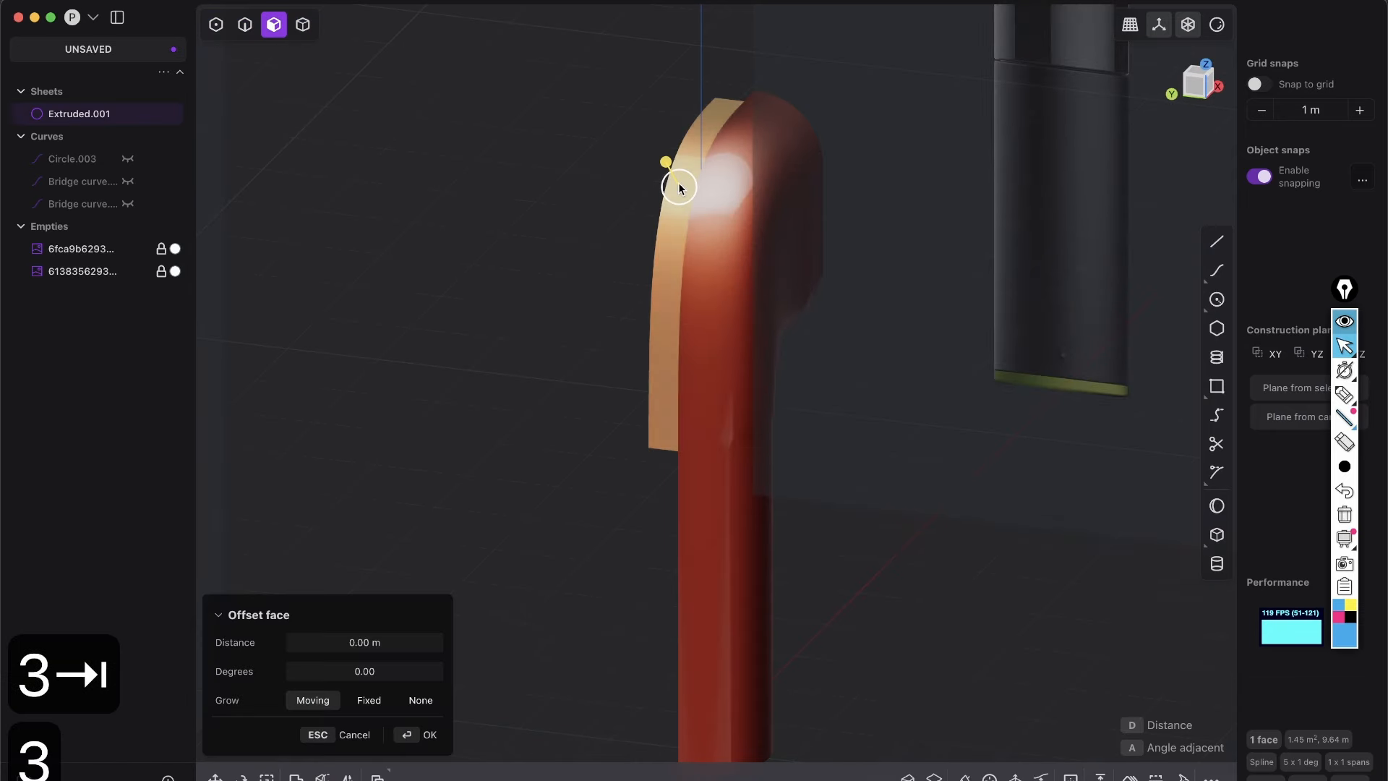
{"action": "key", "text": "shift+x"}
{"action": "middle_click_drag", "start_coordinate": [720, 401], "coordinate": [633, 374]}
{"action": "left_click", "coordinate": [635, 375]}
{"action": "key", "text": "shift+x"}
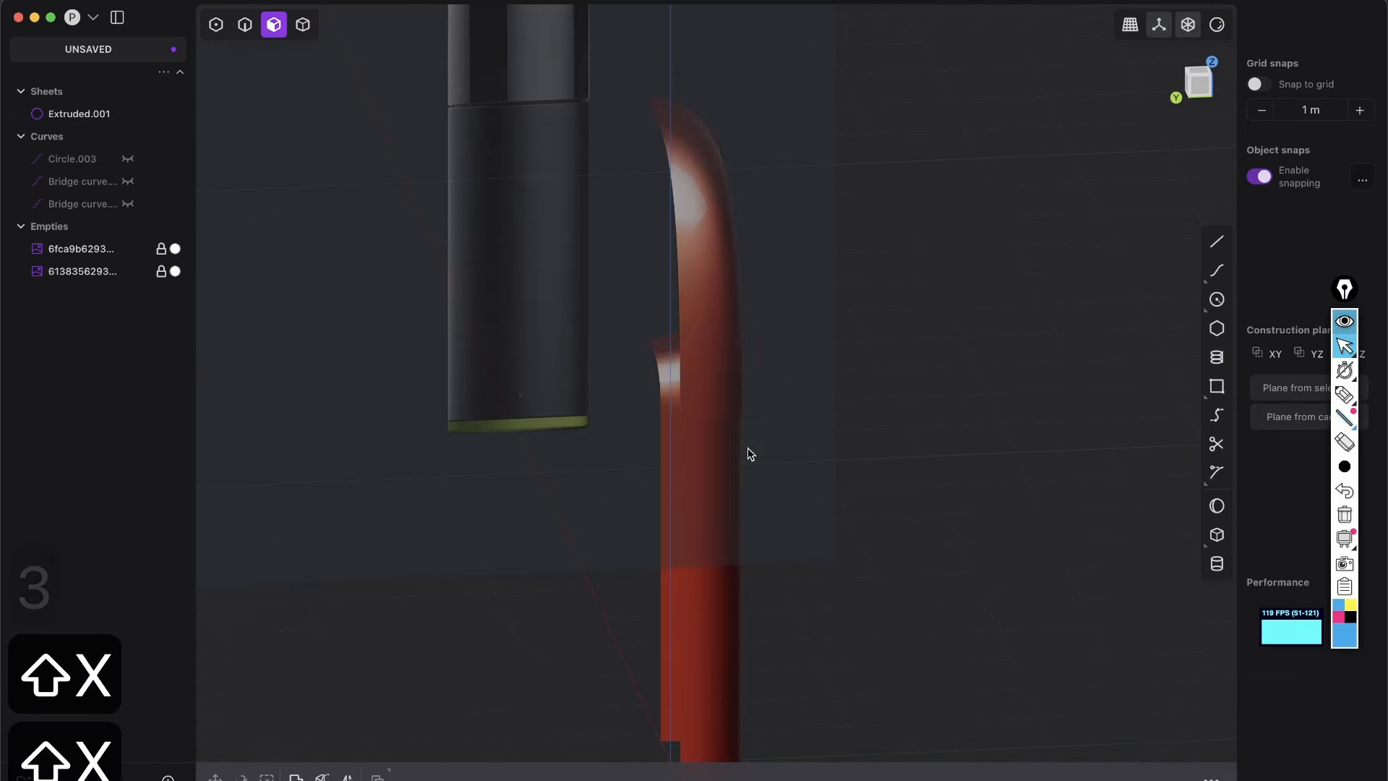
Step: Try to mirror the half body across the centre plane and inspect it from the side
{"action": "middle_click_drag", "start_coordinate": [747, 448], "coordinate": [743, 426]}
{"action": "key", "text": "Tab"}
{"action": "left_click", "coordinate": [747, 435]}
{"action": "key", "text": "super+x"}
{"action": "middle_click_drag", "start_coordinate": [771, 675], "coordinate": [764, 526], "text": "shift"}
{"action": "left_click", "coordinate": [764, 631]}
{"action": "right_click", "coordinate": [804, 555]}
{"action": "middle_click_drag", "start_coordinate": [839, 381], "coordinate": [720, 457]}
Step: Undo the strip deletion and the patch, going back to the separate tube, slot band and support strip sheets
{"action": "key", "text": "super+z"}
{"action": "key", "text": "super+z"}
{"action": "key", "text": "super+z"}
{"action": "key", "text": "super+z"}
{"action": "key", "text": "super+z"}
{"action": "key", "text": "super+z"}
{"action": "key", "text": "super+z"}
{"action": "key", "text": "super+z"}
{"action": "key", "text": "super+z"}
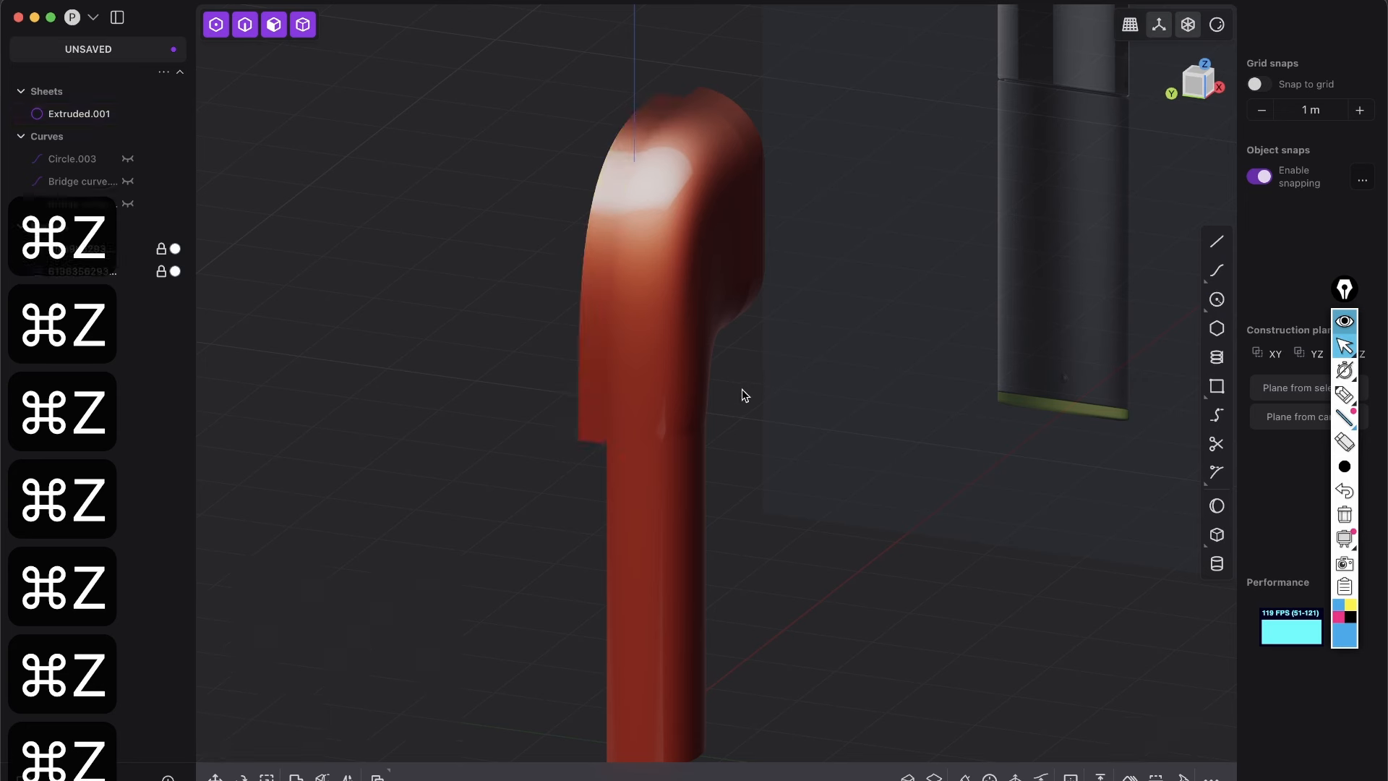
{"action": "key", "text": "super+z"}
Step: Show the edges again, change the shading to the grey studio material and clear the edge selection
{"action": "key", "text": "shift+e"}
{"action": "middle_click_drag", "start_coordinate": [749, 385], "coordinate": [640, 507]}
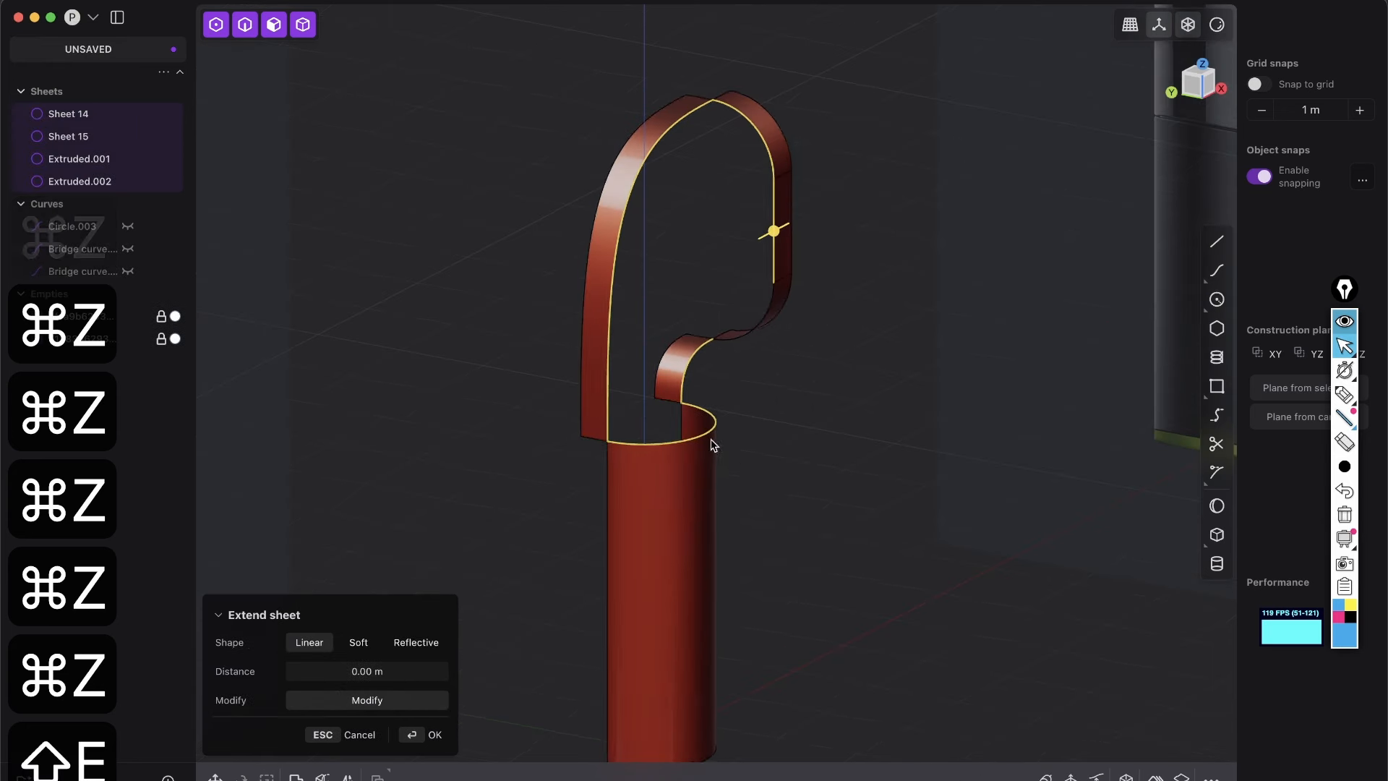
{"action": "middle_click_drag", "start_coordinate": [711, 438], "coordinate": [941, 264]}
{"action": "left_click", "coordinate": [1215, 33]}
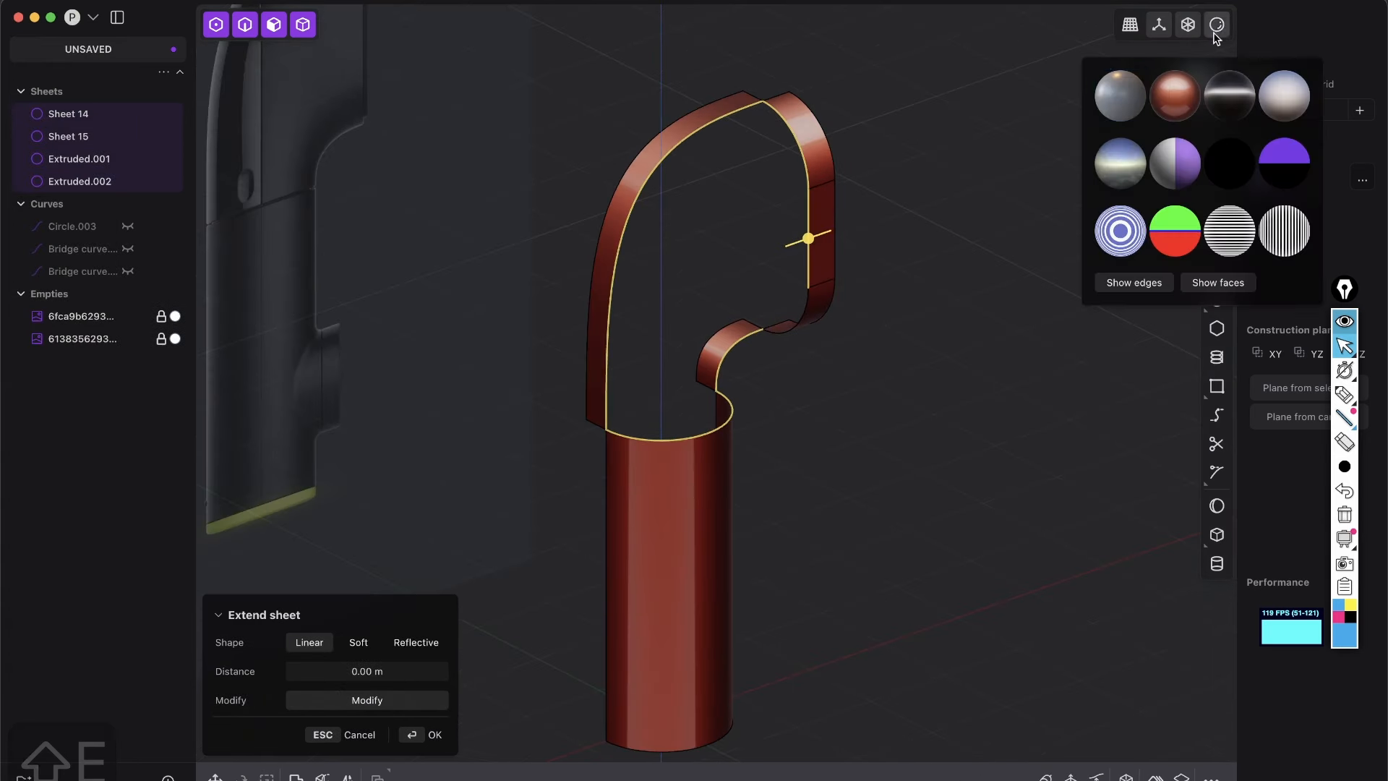
{"action": "left_click", "coordinate": [1119, 99]}
{"action": "key", "text": "Escape"}
{"action": "scroll", "coordinate": [754, 283], "scroll_direction": "up", "scroll_amount": 2}
{"action": "middle_click_drag", "start_coordinate": [756, 295], "coordinate": [754, 283]}
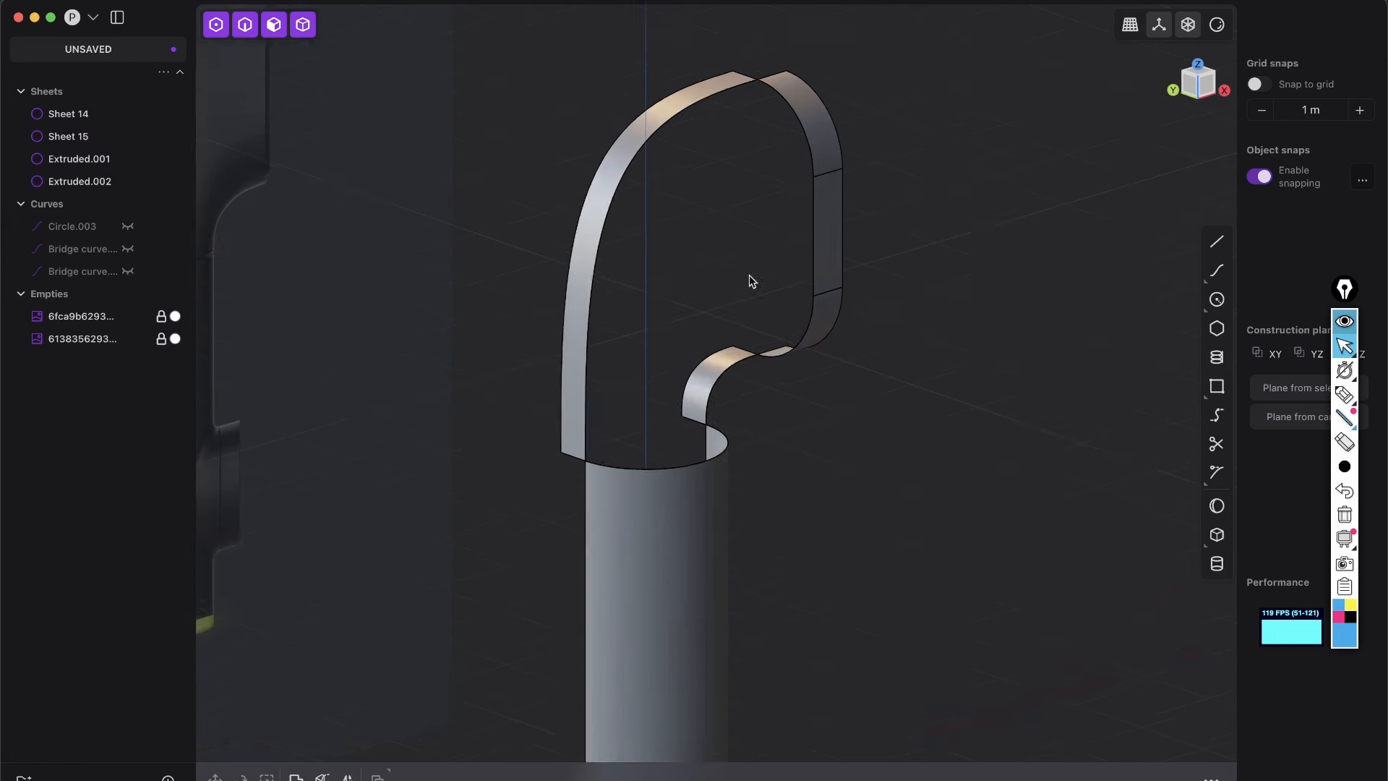
Step: Fill the opening with an XNurbs surface from the six boundary edges, using G1 continuity and the Quad sided option
{"action": "left_click", "coordinate": [626, 168]}
{"action": "key", "text": "shift+e"}
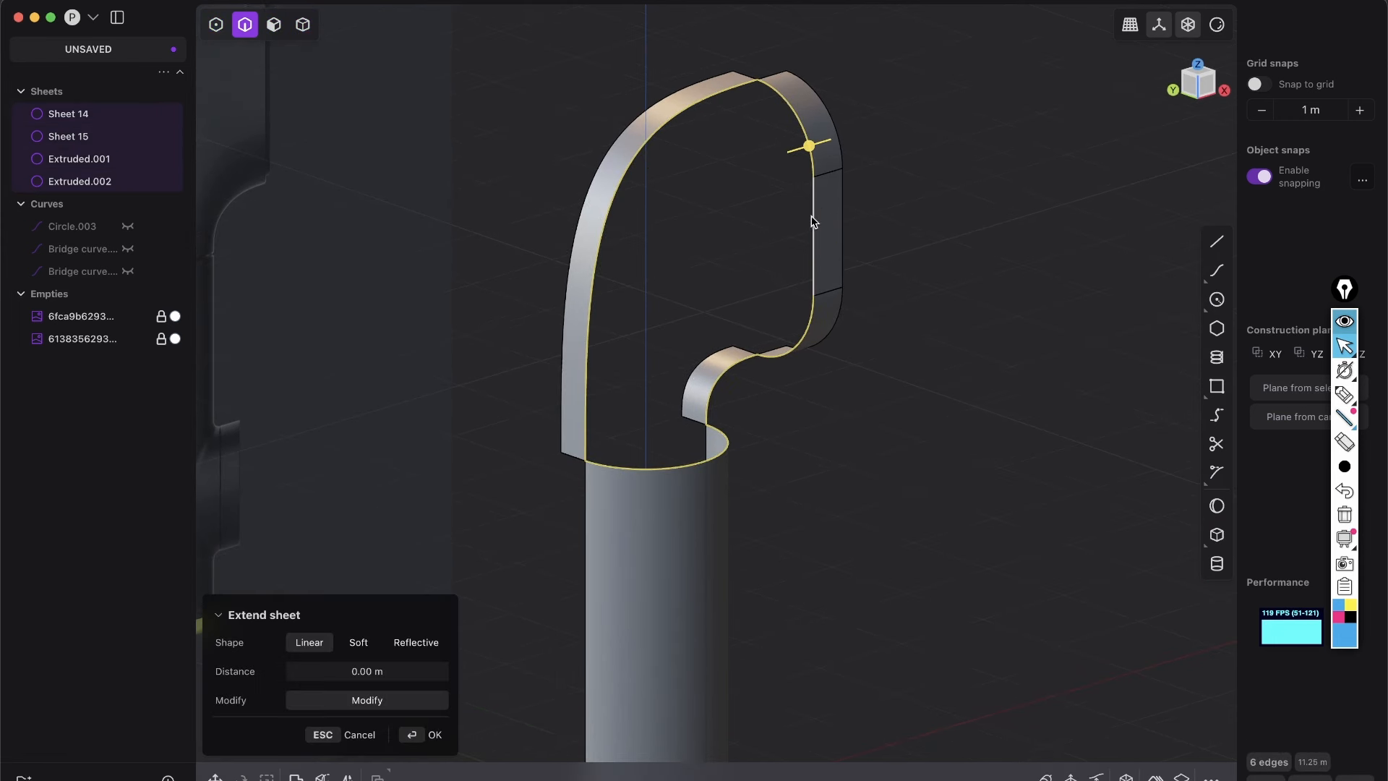
{"action": "key", "text": "shift+4"}
{"action": "key", "text": "Tab"}
{"action": "middle_click_drag", "start_coordinate": [845, 365], "coordinate": [949, 331]}
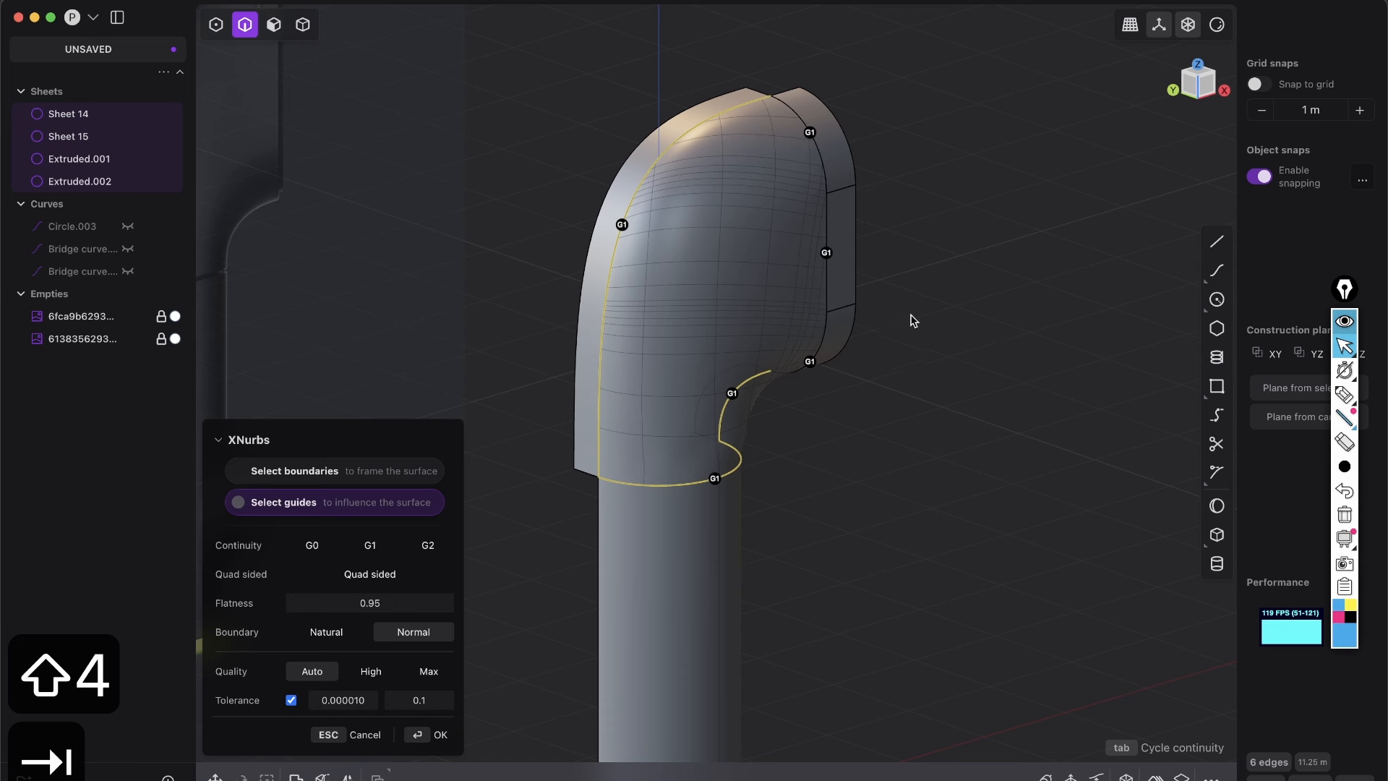
{"action": "middle_click_drag", "start_coordinate": [752, 502], "coordinate": [757, 514]}
{"action": "scroll", "coordinate": [848, 210], "scroll_direction": "up", "scroll_amount": 3}
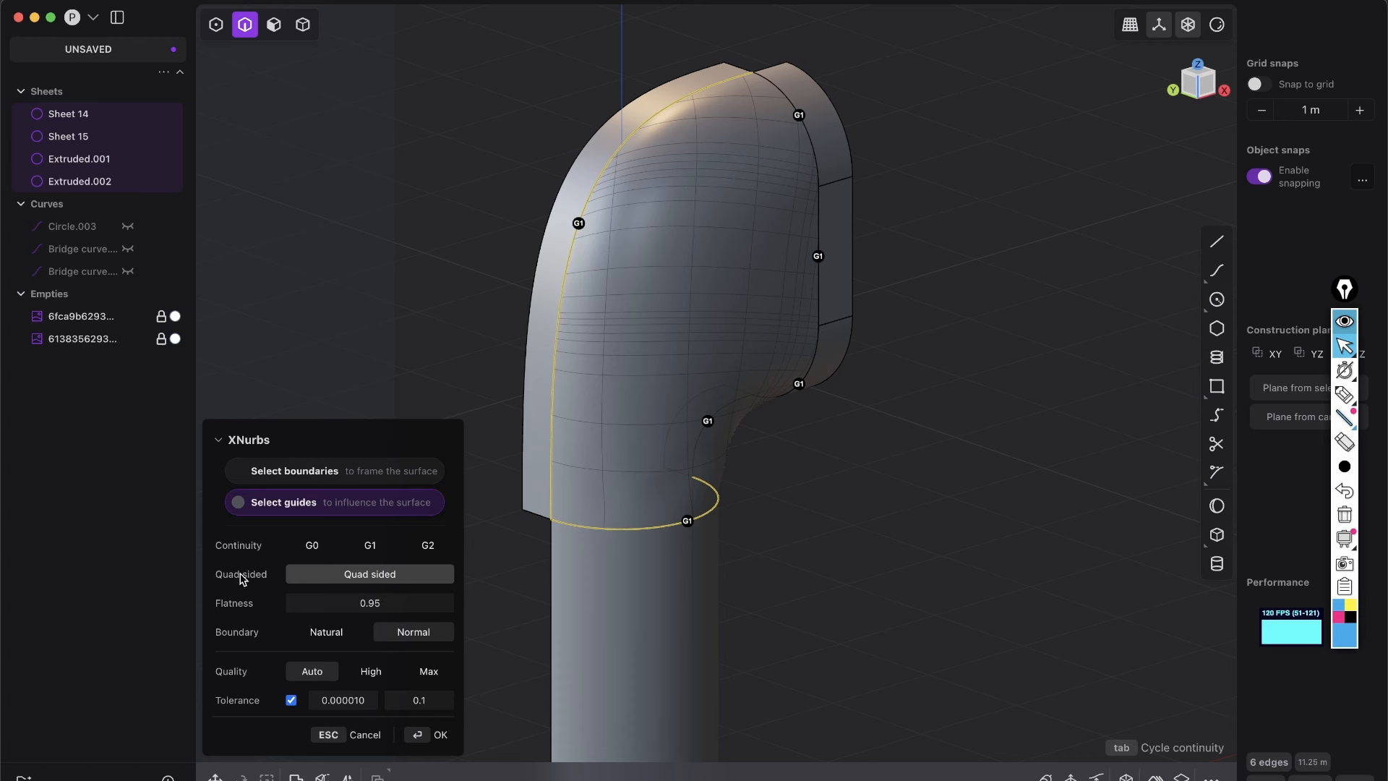
{"action": "left_click", "coordinate": [348, 575]}
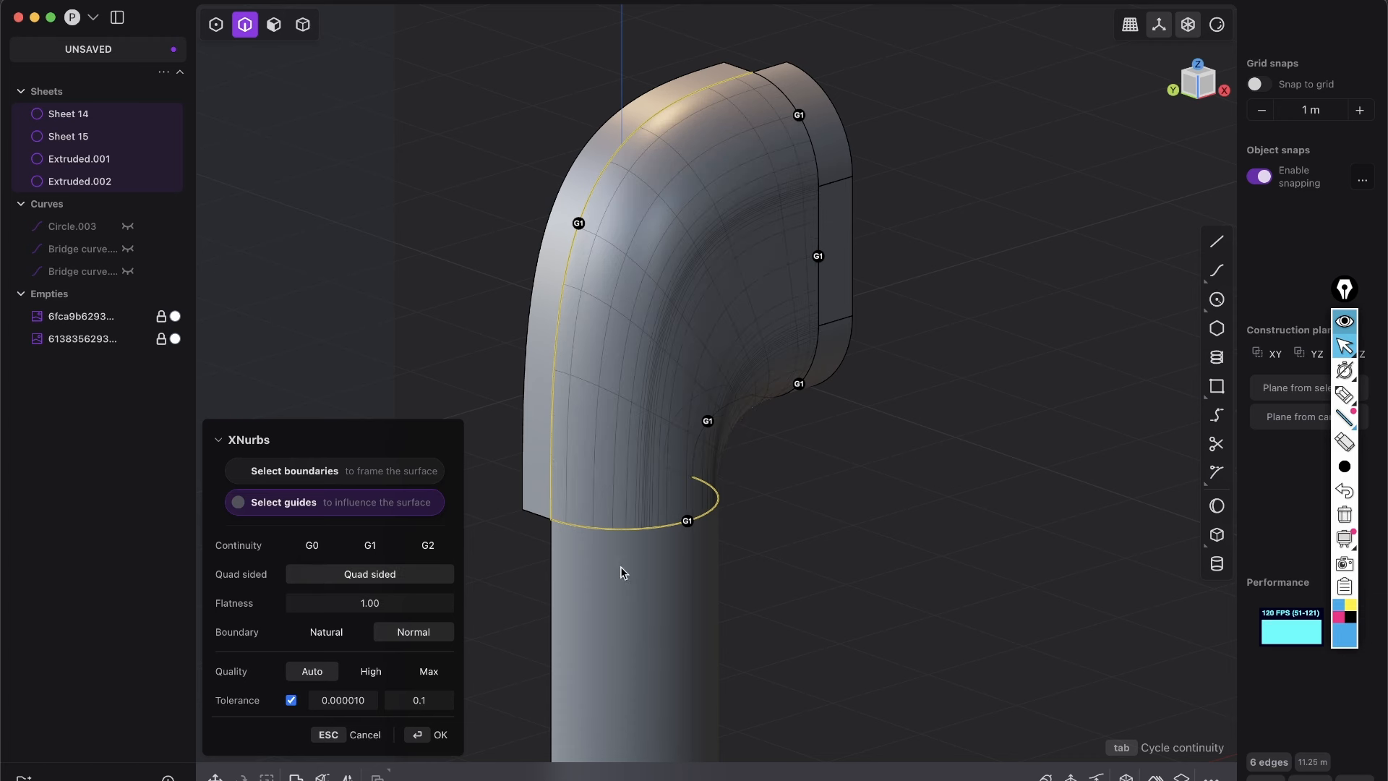
{"action": "middle_click_drag", "start_coordinate": [669, 616], "coordinate": [683, 582]}
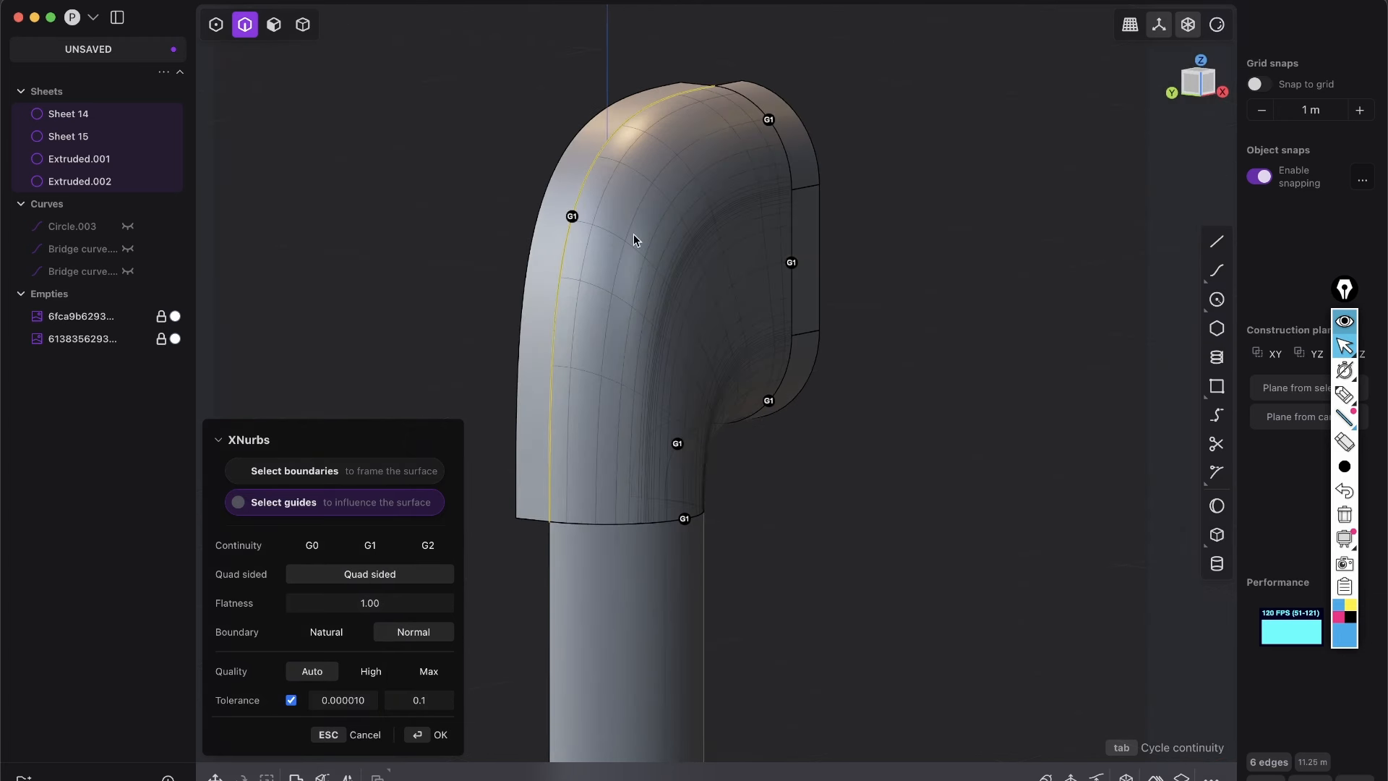
{"action": "left_click", "coordinate": [437, 735]}
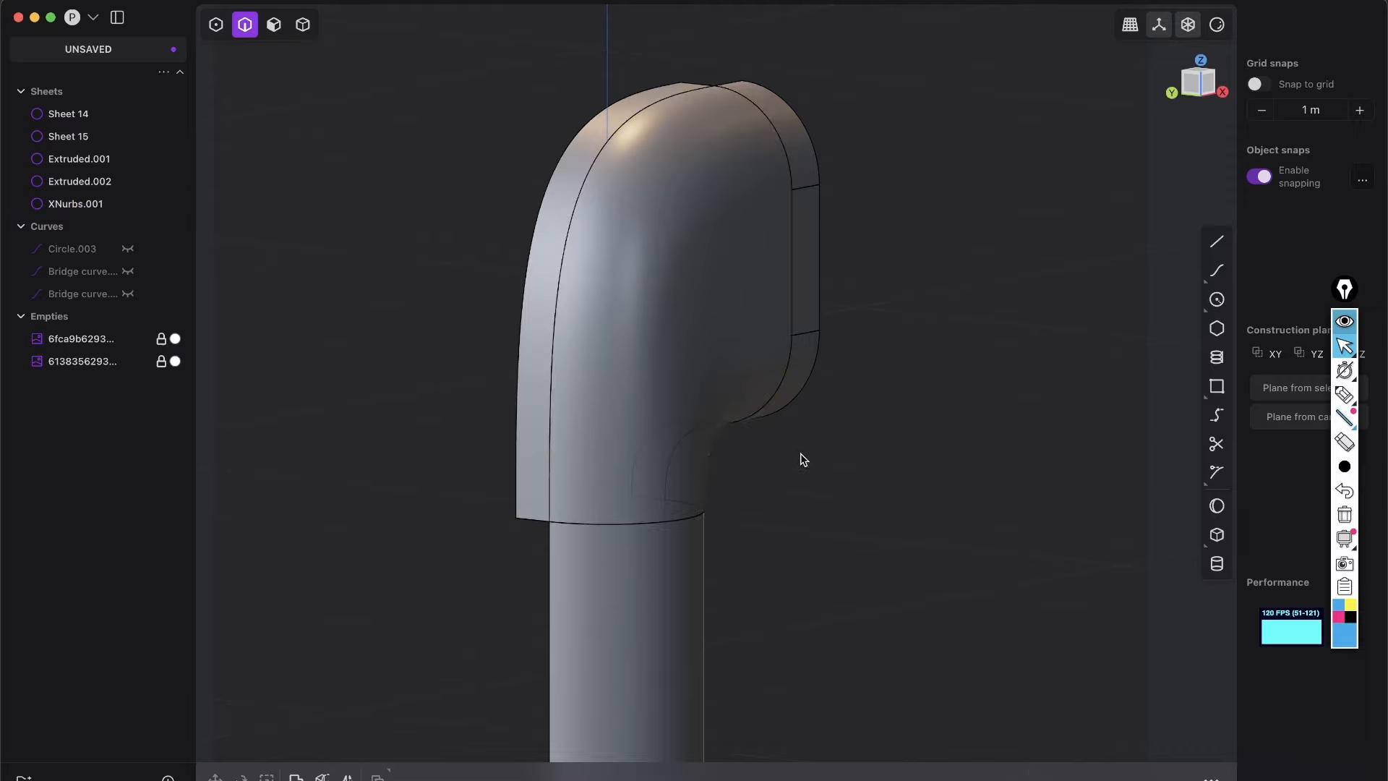
Step: Examine the XNurbs surface with horizontal zebra stripes at the tube rim, the slot band and the centre edge
{"action": "left_click", "coordinate": [1216, 26]}
{"action": "left_click", "coordinate": [1229, 232]}
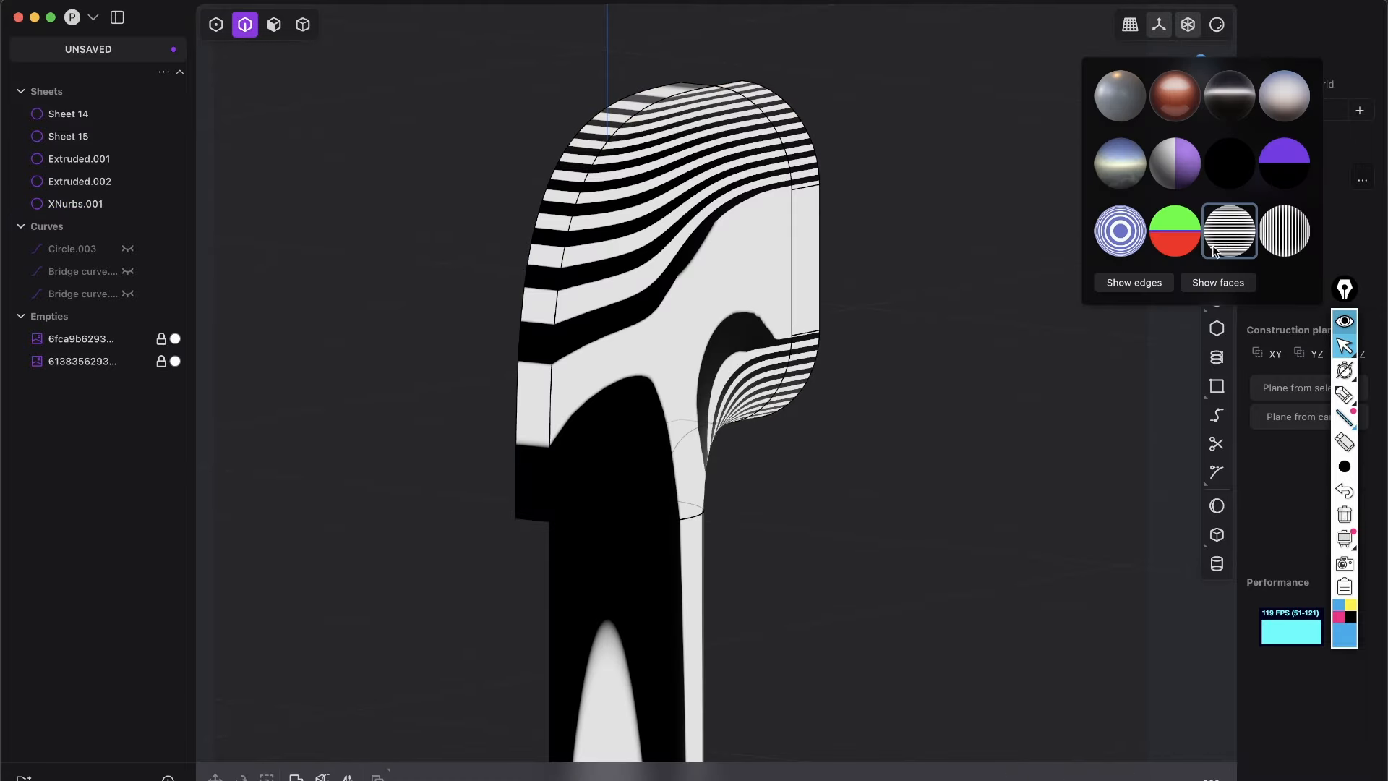
{"action": "middle_click_drag", "start_coordinate": [588, 605], "coordinate": [631, 565]}
{"action": "scroll", "coordinate": [632, 565], "scroll_direction": "up", "scroll_amount": 5}
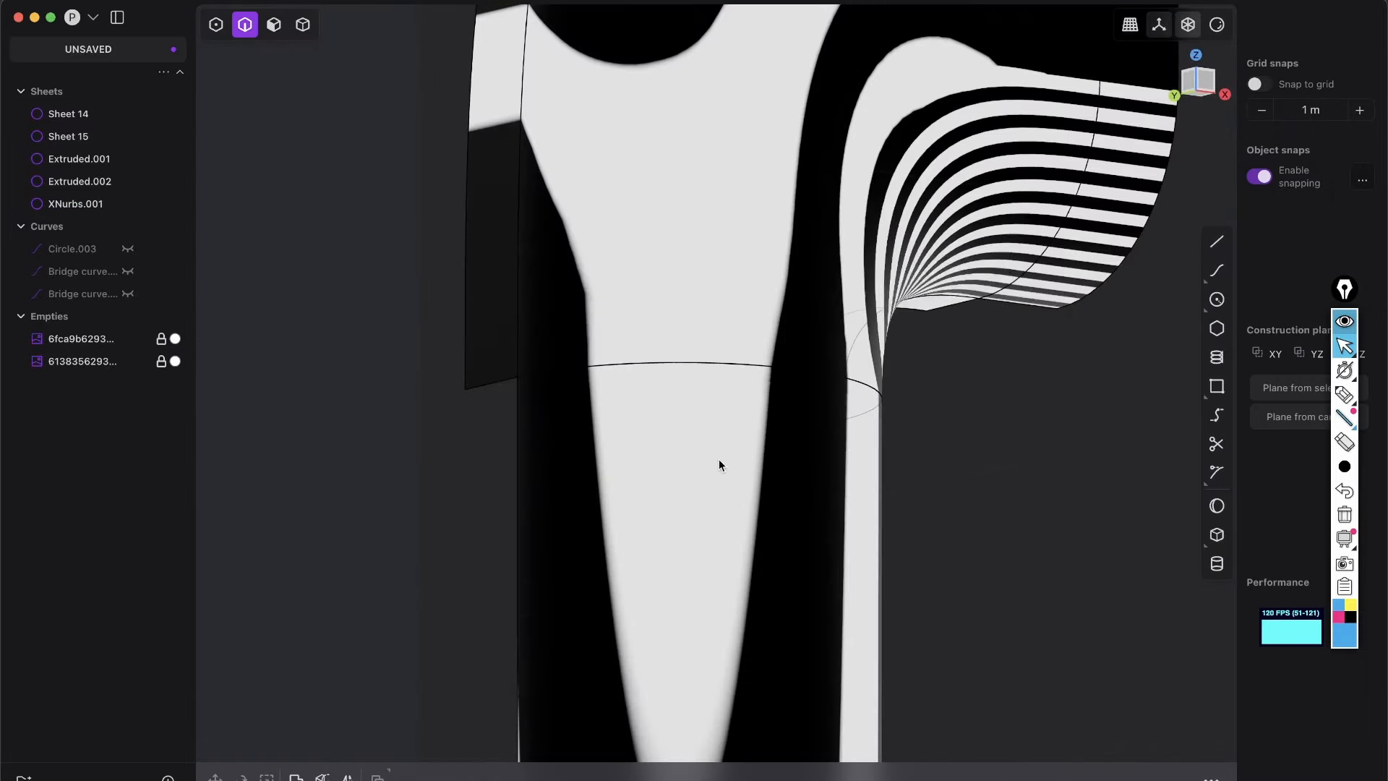
{"action": "middle_click_drag", "start_coordinate": [765, 414], "coordinate": [623, 493], "text": "shift"}
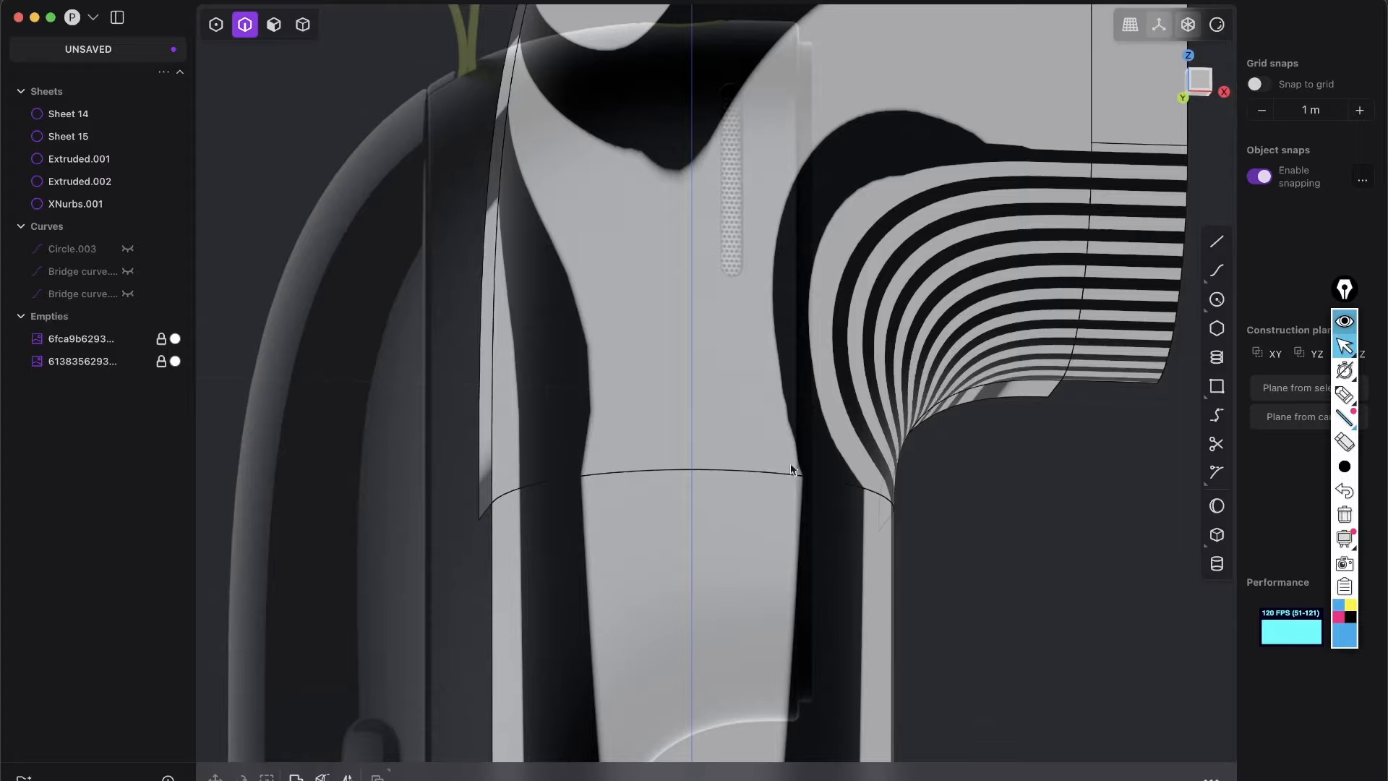
{"action": "middle_click_drag", "start_coordinate": [947, 233], "coordinate": [754, 497], "text": "shift"}
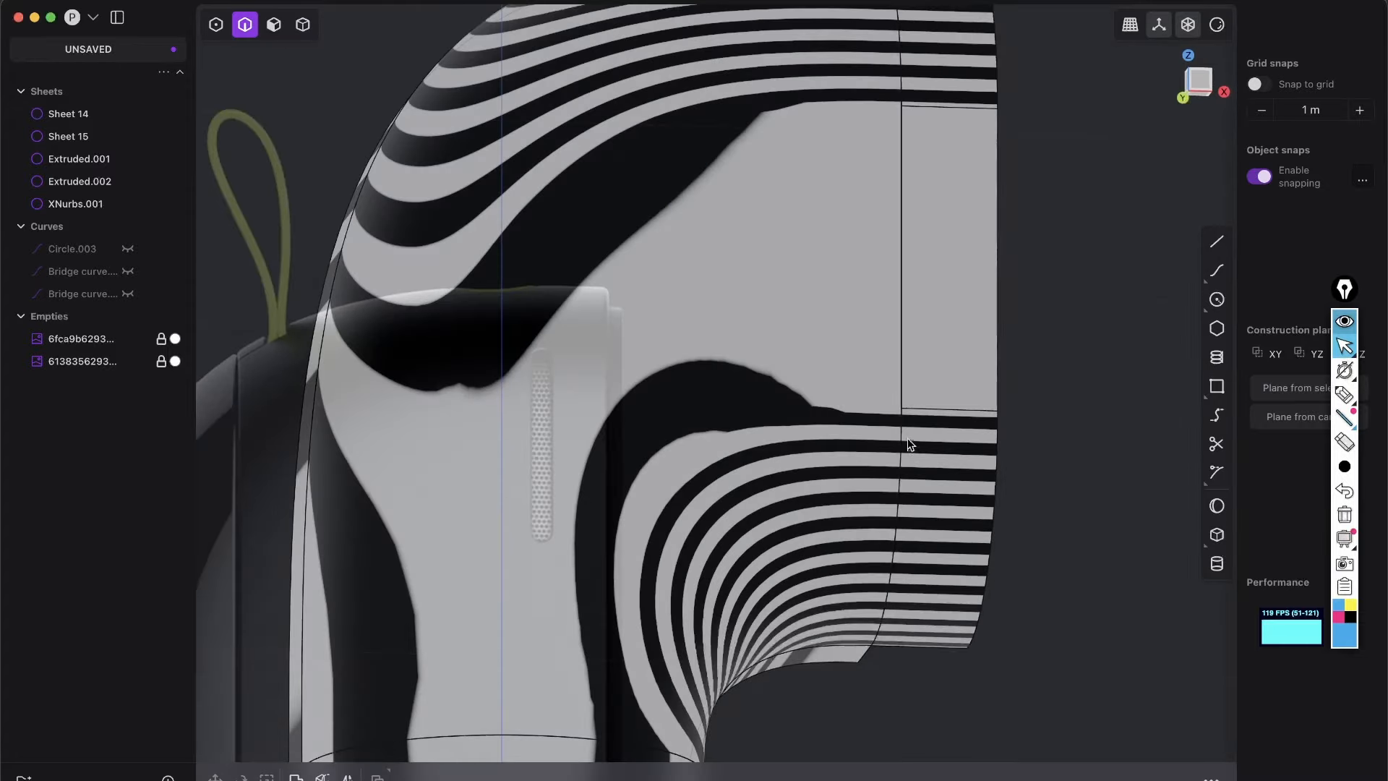
{"action": "middle_click_drag", "start_coordinate": [895, 362], "coordinate": [774, 693], "text": "shift"}
{"action": "middle_click_drag", "start_coordinate": [792, 361], "coordinate": [770, 351]}
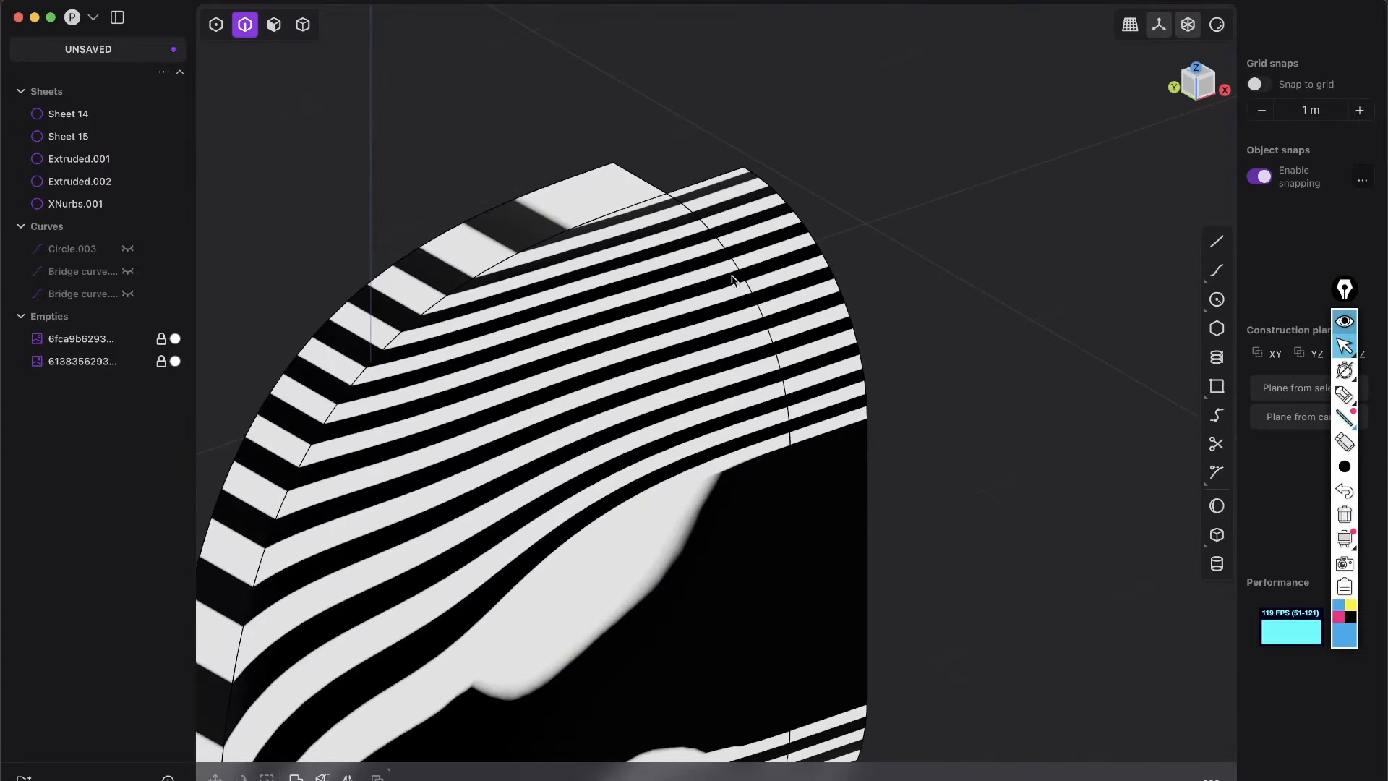
{"action": "middle_click_drag", "start_coordinate": [495, 291], "coordinate": [667, 286]}
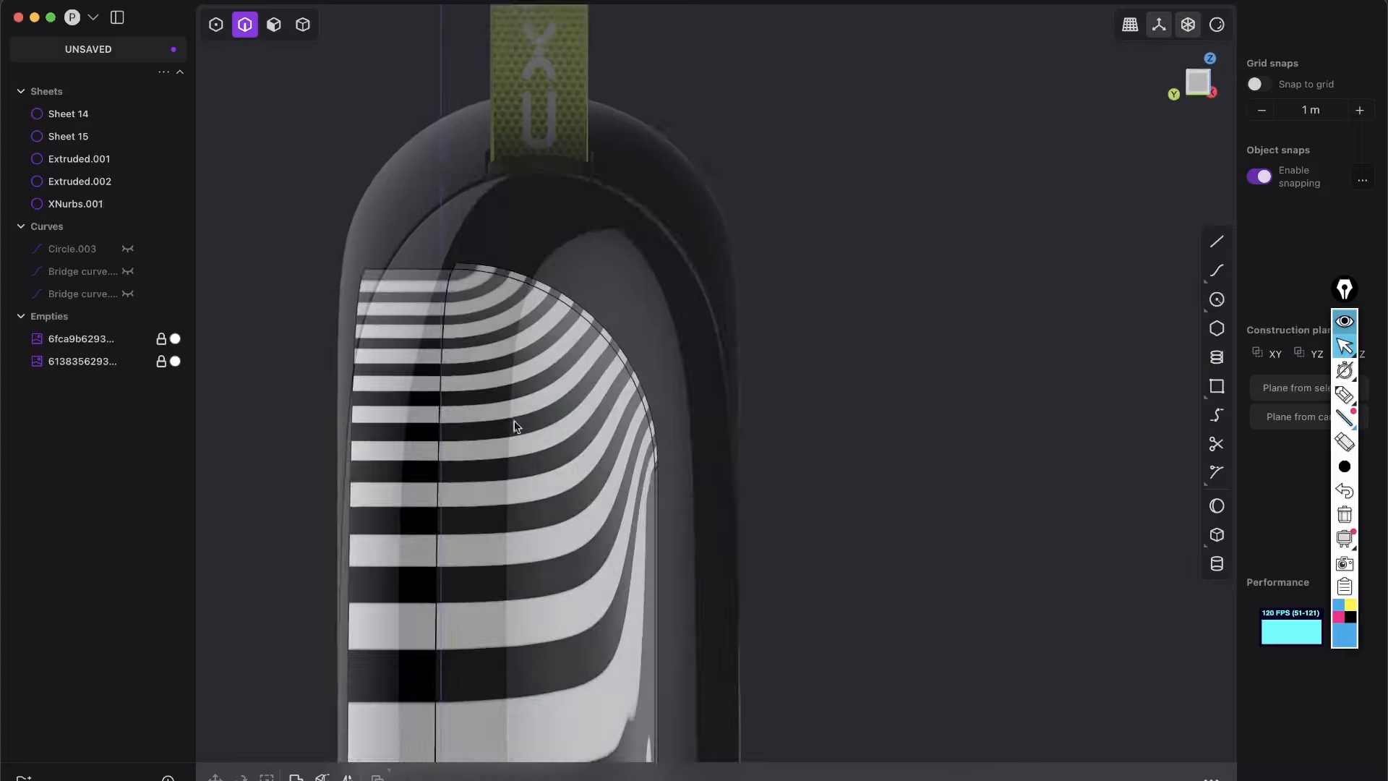
{"action": "middle_click_drag", "start_coordinate": [509, 433], "coordinate": [725, 211], "text": "shift"}
{"action": "middle_click_drag", "start_coordinate": [665, 323], "coordinate": [755, 409]}
{"action": "key", "text": "shift+e"}
{"action": "key", "text": "shift+e"}
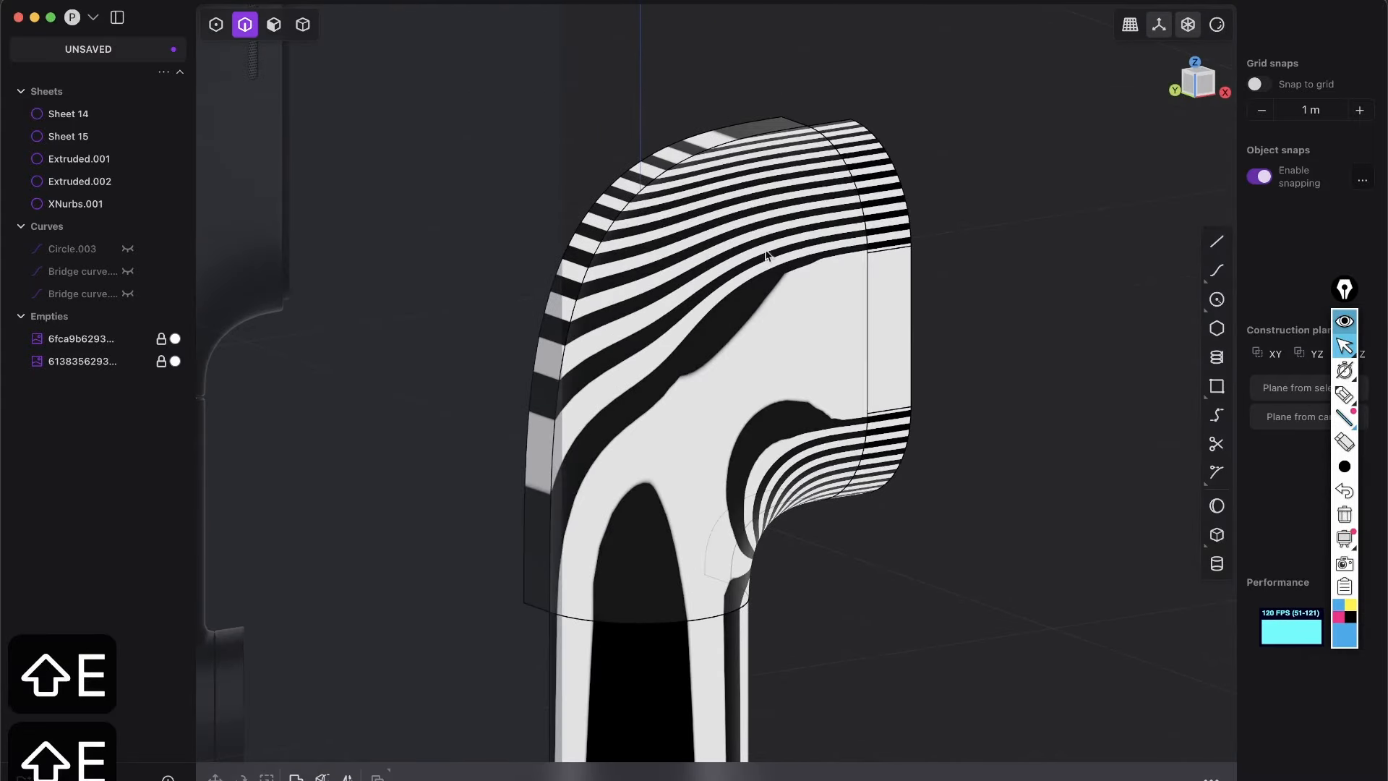
Step: Undo the XNurbs surface and return to the grey studio shading with edges shown
{"action": "key", "text": "super+z"}
{"action": "key", "text": "super+z"}
{"action": "key", "text": "super+z"}
{"action": "key", "text": "shift+e"}
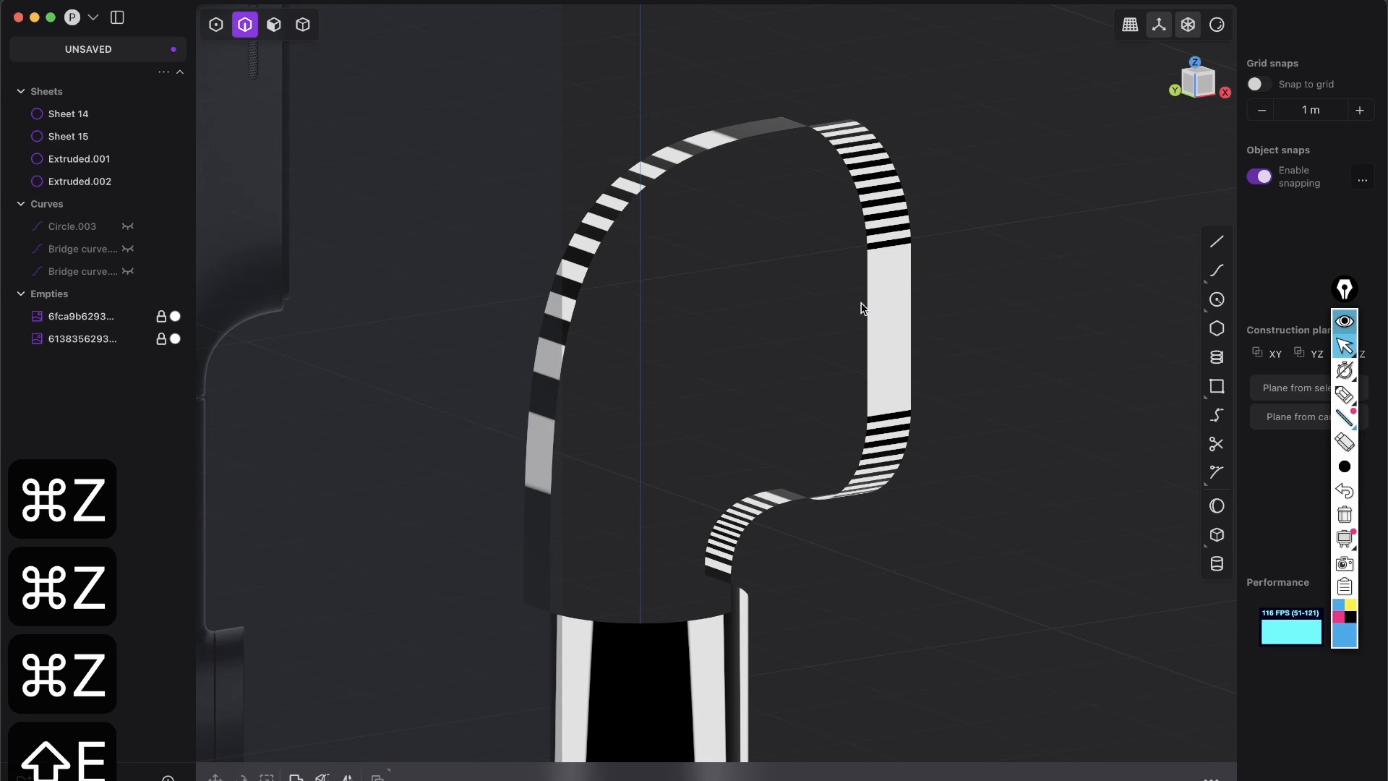
{"action": "left_click", "coordinate": [1217, 24]}
{"action": "left_click", "coordinate": [1136, 96]}
{"action": "key", "text": "shift+e"}
{"action": "middle_click_drag", "start_coordinate": [734, 347], "coordinate": [749, 270], "text": "shift"}
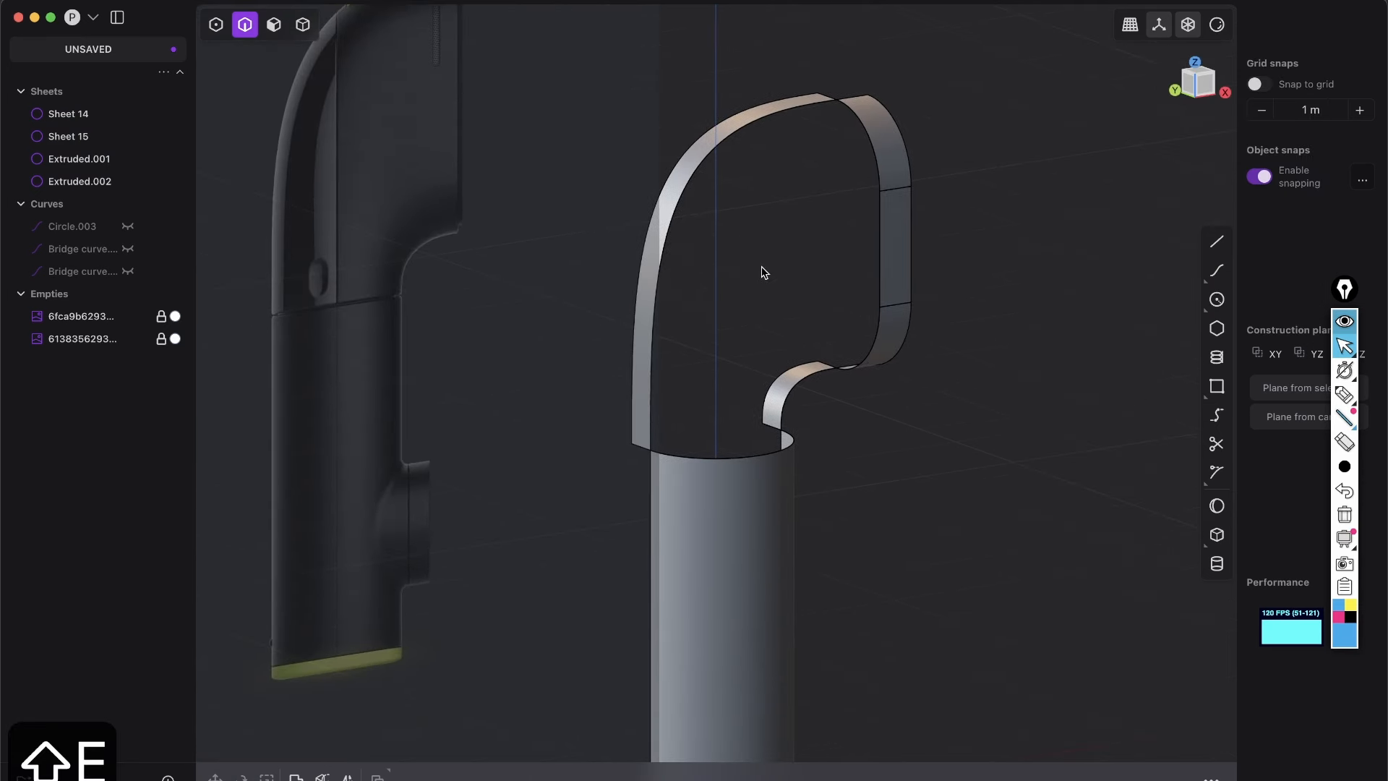
{"action": "scroll", "coordinate": [856, 338], "scroll_direction": "up", "scroll_amount": 3}
{"action": "middle_click_drag", "start_coordinate": [855, 334], "coordinate": [854, 340], "text": "shift"}
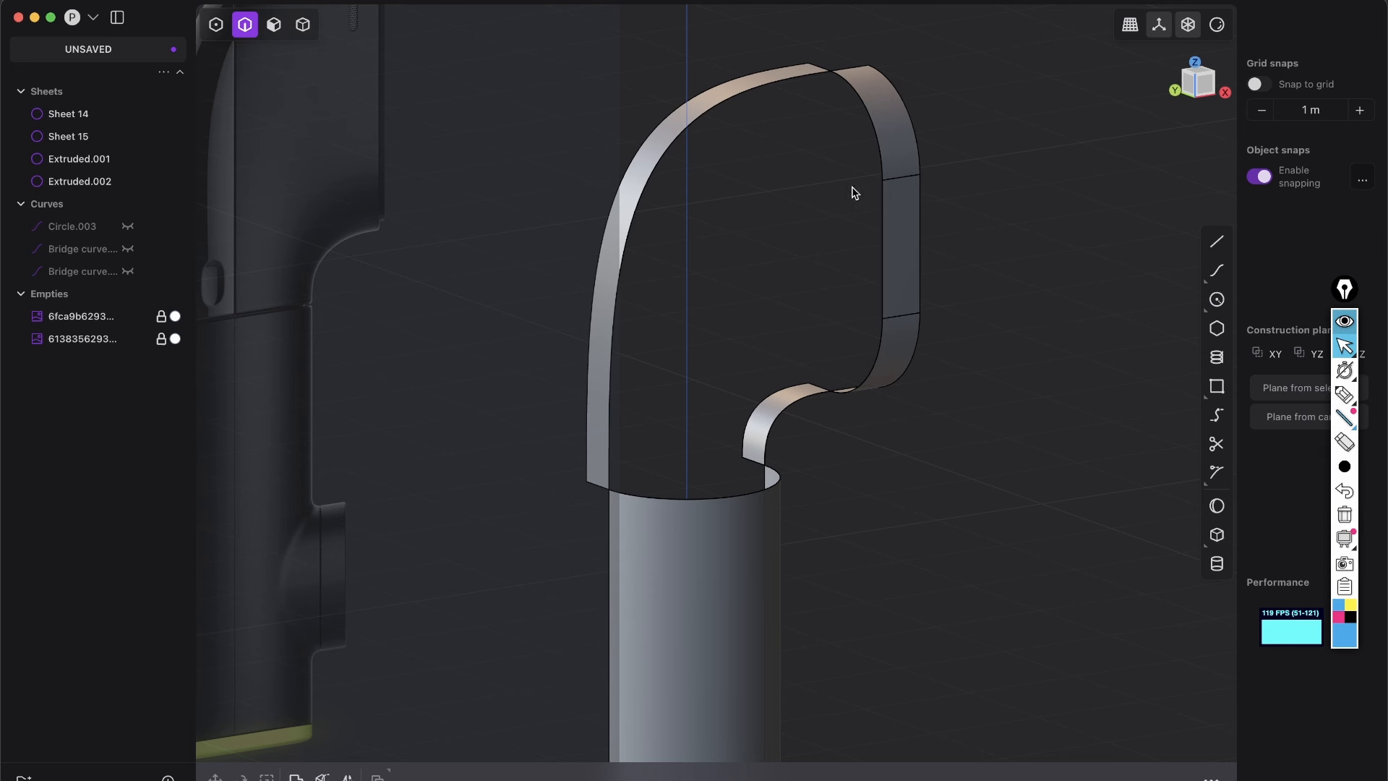
{"action": "middle_click_drag", "start_coordinate": [852, 370], "coordinate": [887, 347]}
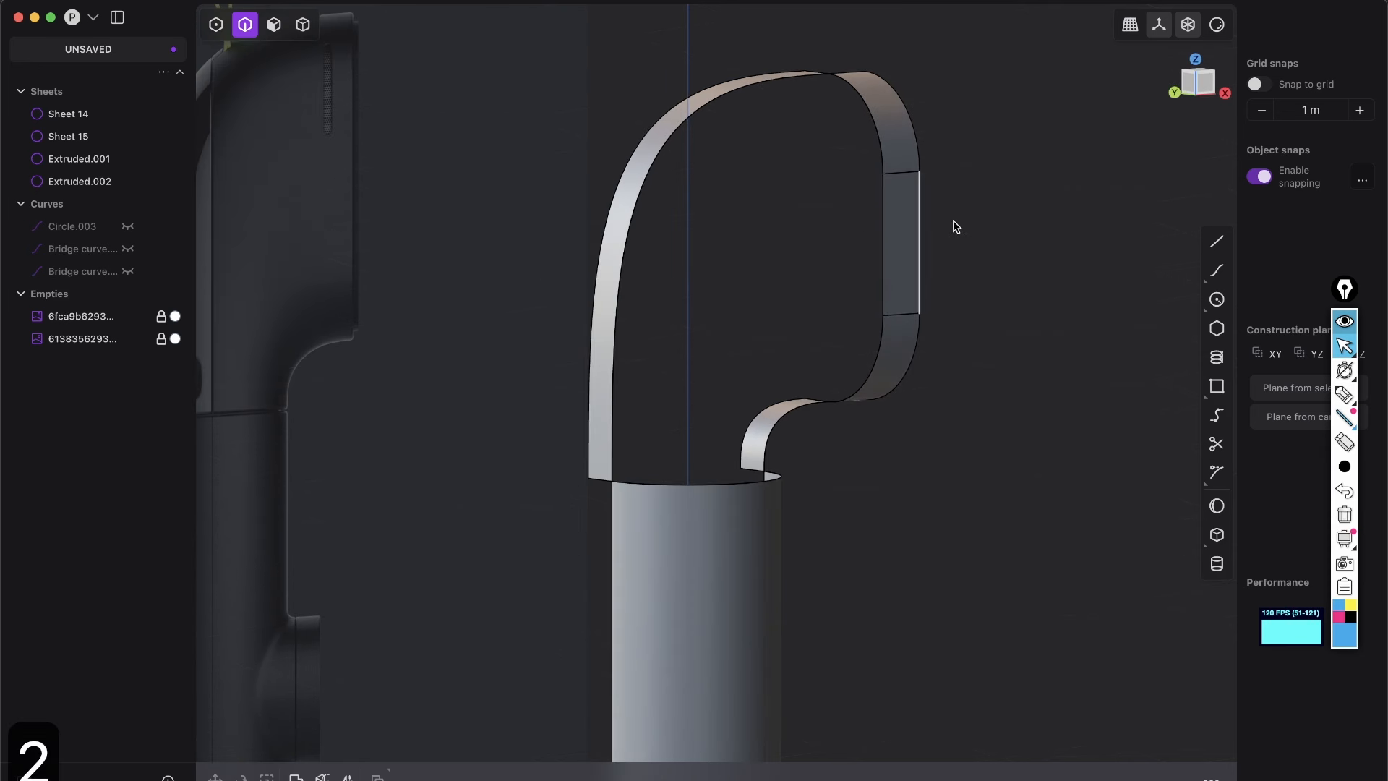
{"action": "middle_click_drag", "start_coordinate": [880, 168], "coordinate": [823, 431], "text": "shift"}
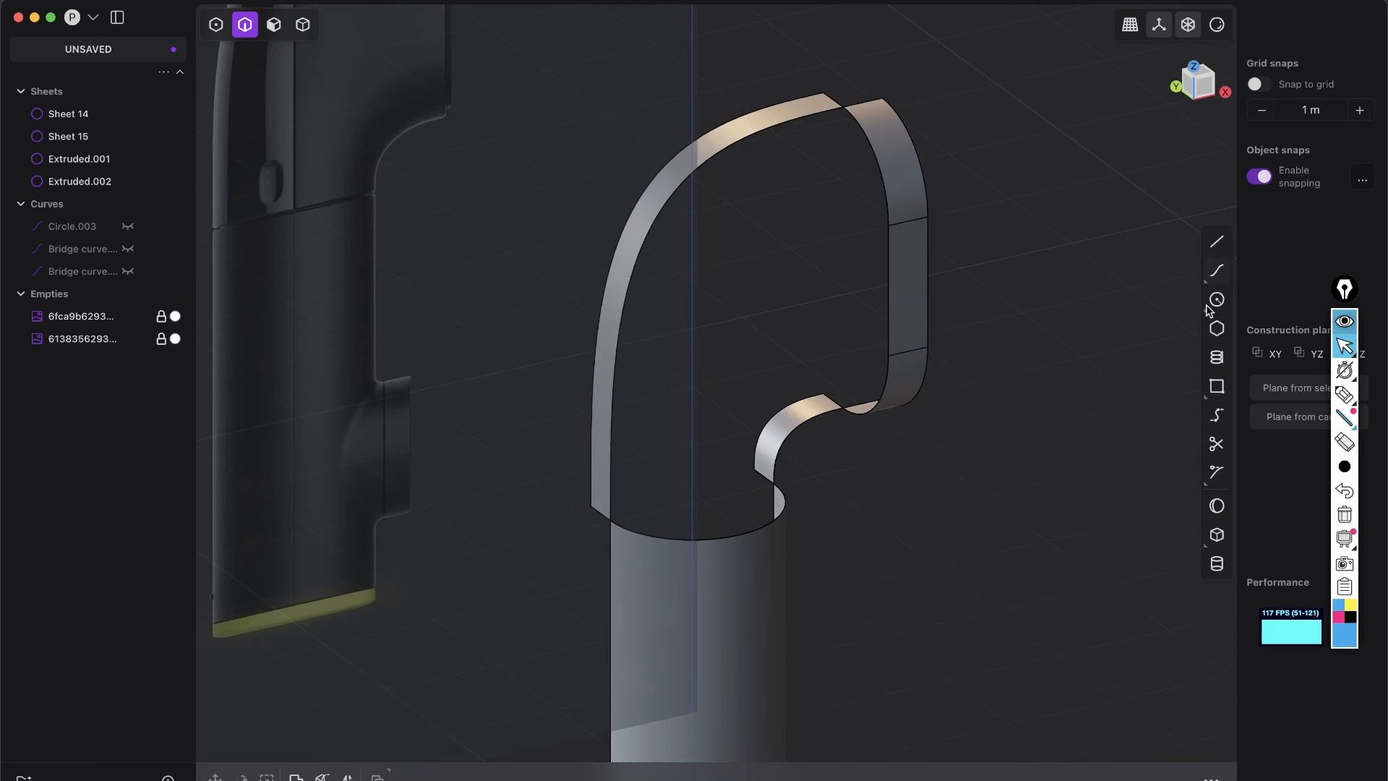
{"action": "middle_click_drag", "start_coordinate": [894, 302], "coordinate": [886, 275]}
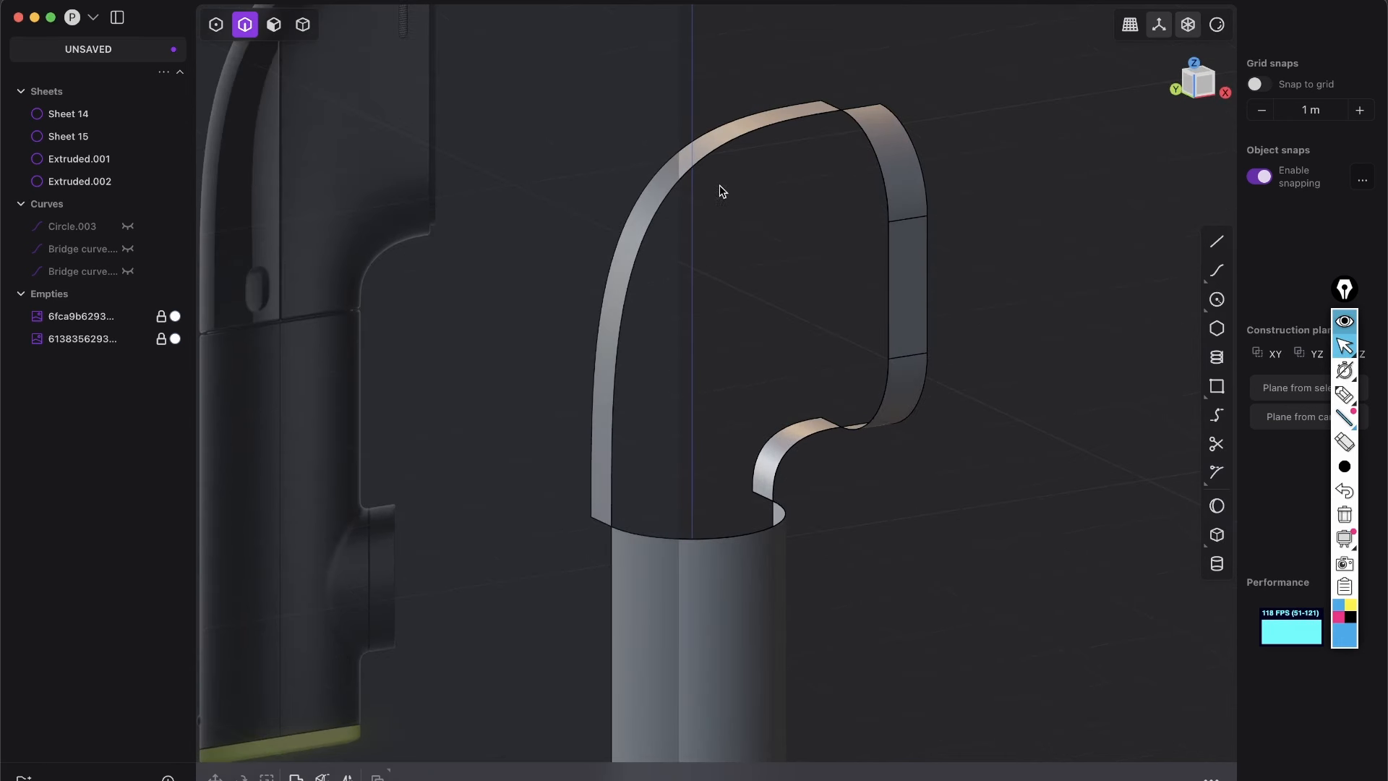
Step: Annotate the opening with five blue flow lines between the outer and inner strips, clear them, then draw and clear a loop around it
{"action": "left_click", "coordinate": [1344, 394]}
{"action": "left_click", "coordinate": [1343, 395]}
{"action": "left_click_drag", "start_coordinate": [819, 128], "coordinate": [850, 347]}
{"action": "left_click_drag", "start_coordinate": [716, 205], "coordinate": [811, 423]}
{"action": "left_click_drag", "start_coordinate": [660, 346], "coordinate": [786, 461]}
{"action": "left_click_drag", "start_coordinate": [640, 420], "coordinate": [759, 494]}
{"action": "left_click_drag", "start_coordinate": [637, 483], "coordinate": [758, 500]}
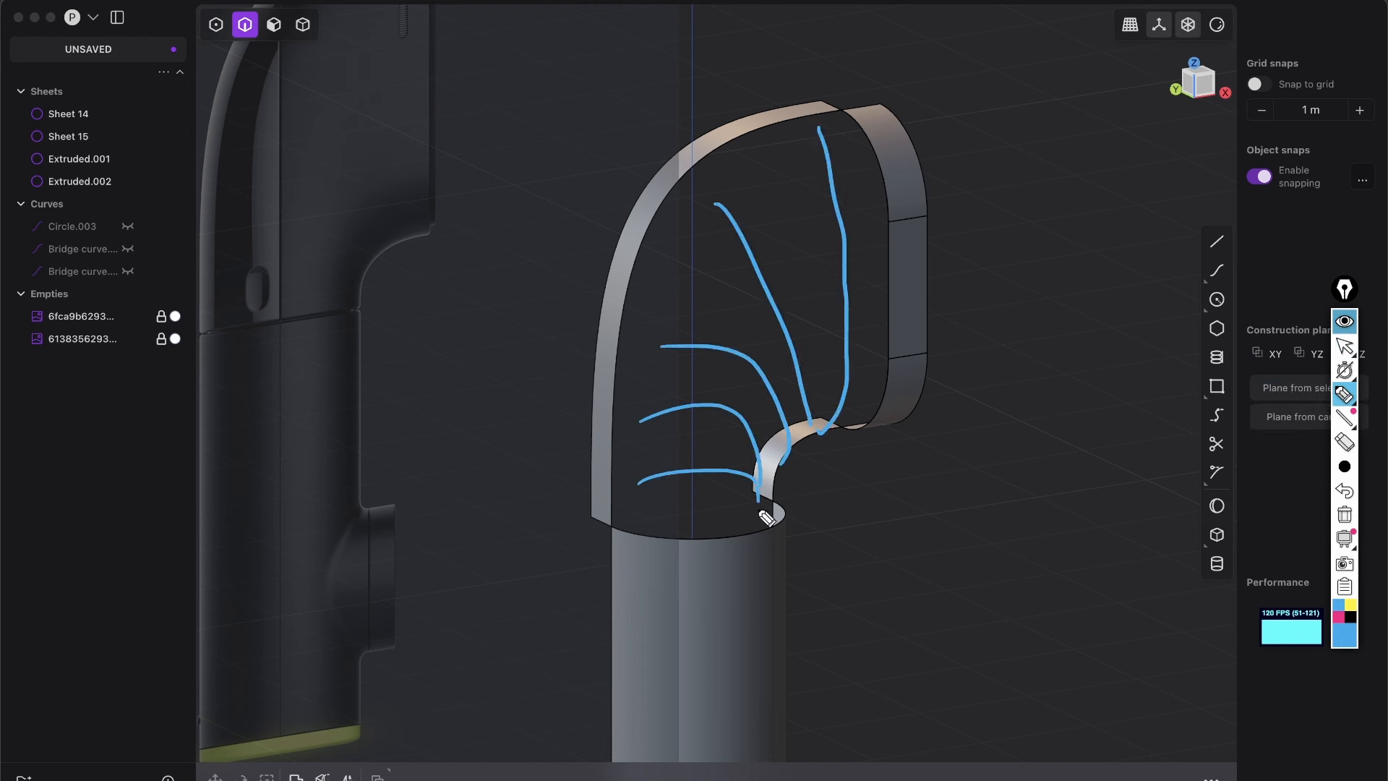
{"action": "left_click", "coordinate": [1344, 515]}
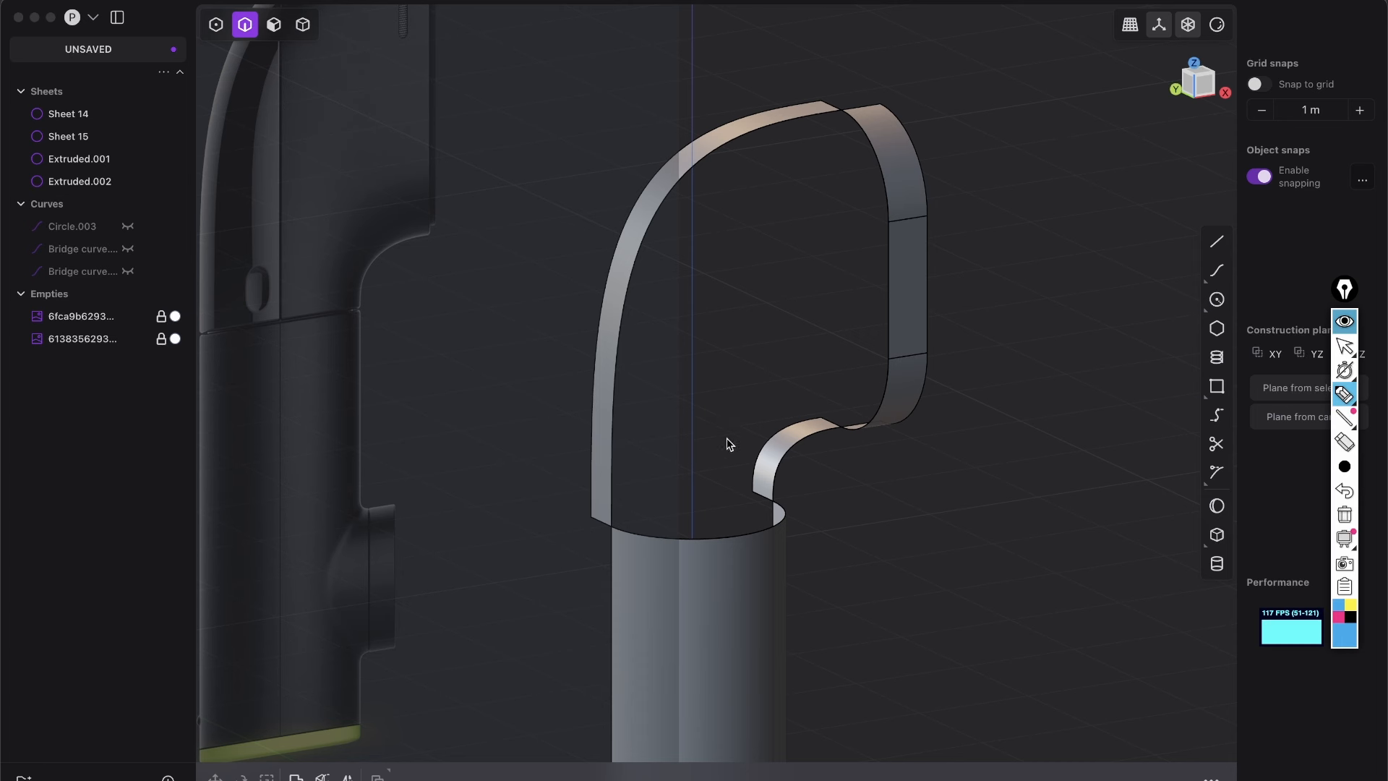
{"action": "mouse_move", "coordinate": [760, 156]}
{"action": "left_mouse_down"}
{"action": "mouse_move", "coordinate": [692, 506]}
{"action": "mouse_move", "coordinate": [802, 189]}
{"action": "mouse_move", "coordinate": [710, 240]}
{"action": "left_mouse_up"}
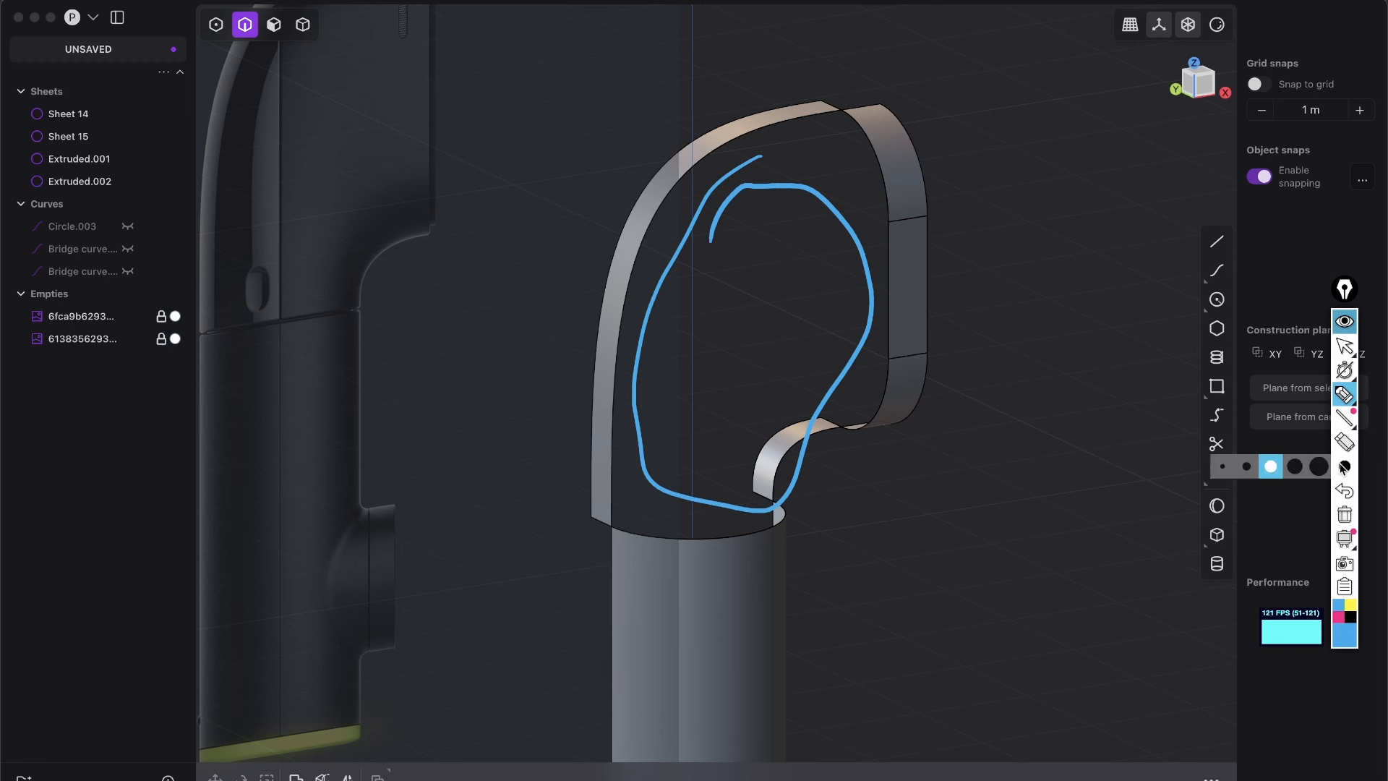
{"action": "left_click", "coordinate": [1343, 516]}
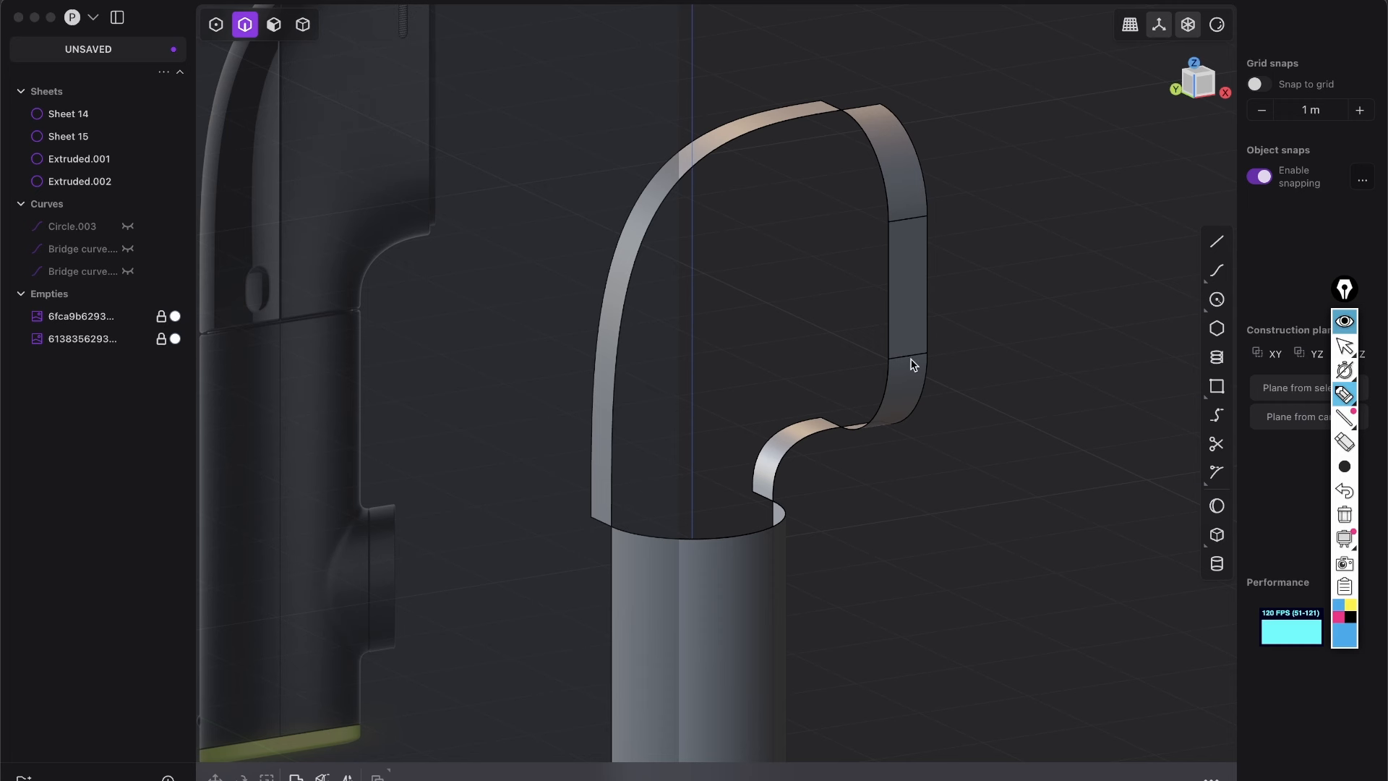
Step: Annotate in blue a split line across the slot band, one down the tube, and a curve joining them through the opening
{"action": "left_click_drag", "start_coordinate": [883, 288], "coordinate": [941, 277]}
{"action": "left_click_drag", "start_coordinate": [743, 539], "coordinate": [745, 634]}
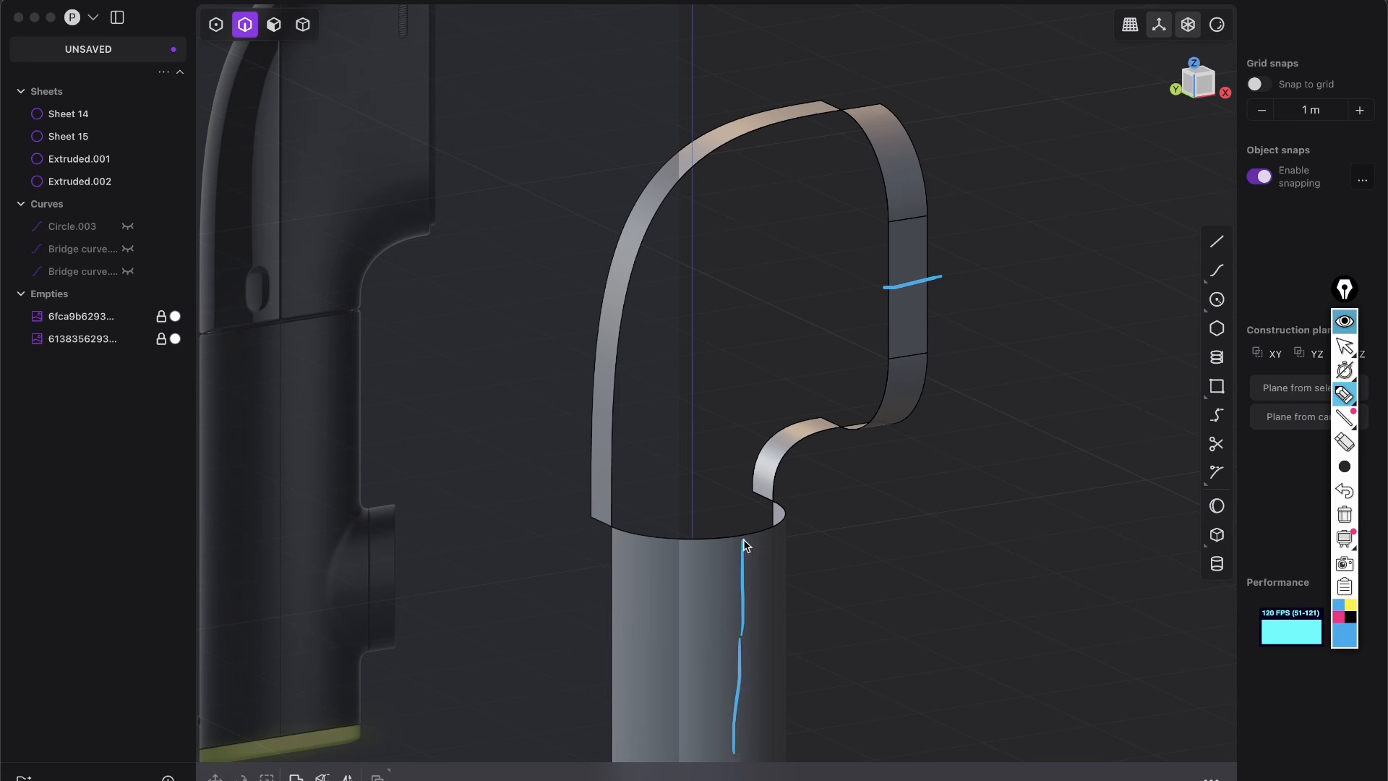
{"action": "left_click_drag", "start_coordinate": [742, 546], "coordinate": [743, 530]}
{"action": "mouse_move", "coordinate": [853, 291]}
{"action": "left_mouse_down"}
{"action": "mouse_move", "coordinate": [760, 365]}
{"action": "mouse_move", "coordinate": [740, 533]}
{"action": "left_mouse_up"}
Step: Annotate in yellow, above the blue curve, nine cross lines from the outer strip and three long flow lines between tube and slot band
{"action": "left_click", "coordinate": [1350, 606]}
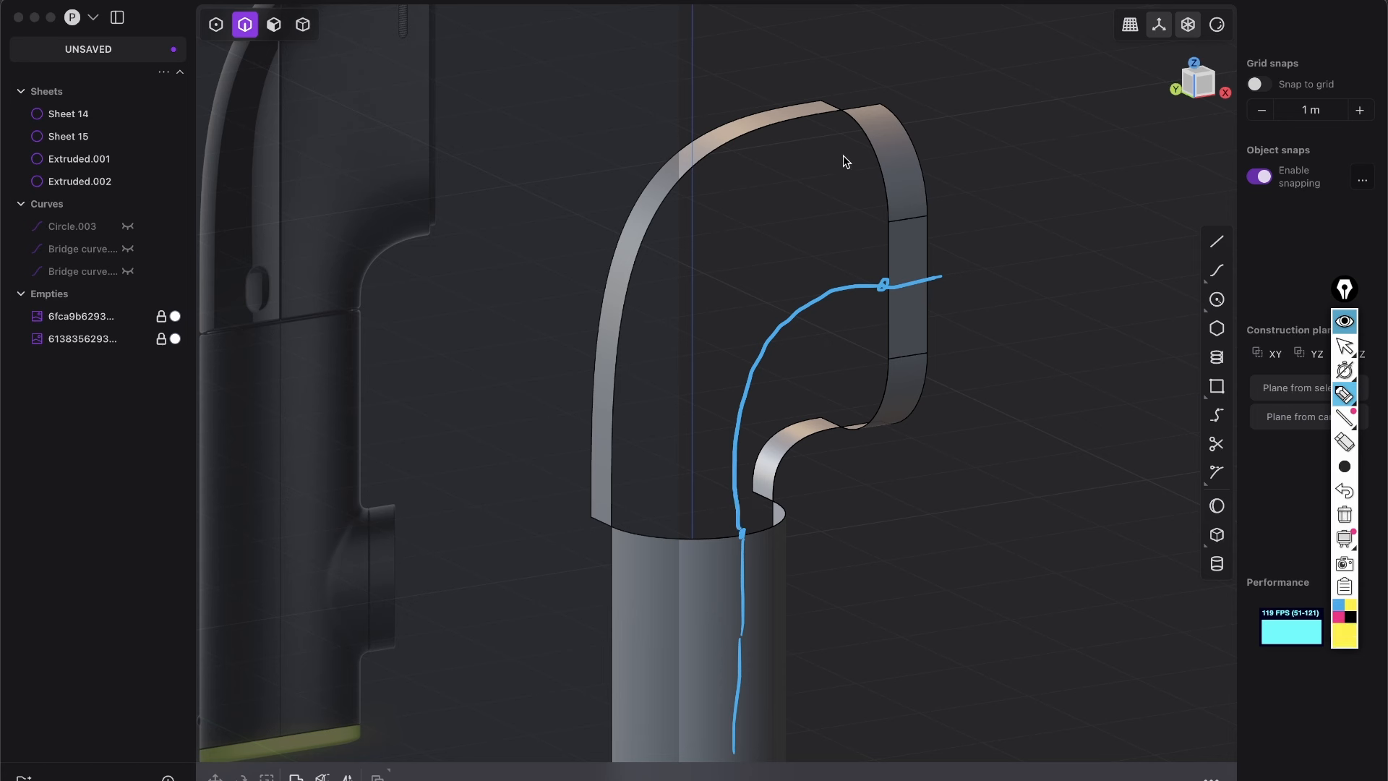
{"action": "left_click_drag", "start_coordinate": [826, 118], "coordinate": [855, 291]}
{"action": "mouse_move", "coordinate": [784, 128]}
{"action": "left_mouse_down"}
{"action": "mouse_move", "coordinate": [813, 179]}
{"action": "mouse_move", "coordinate": [808, 284]}
{"action": "left_mouse_up"}
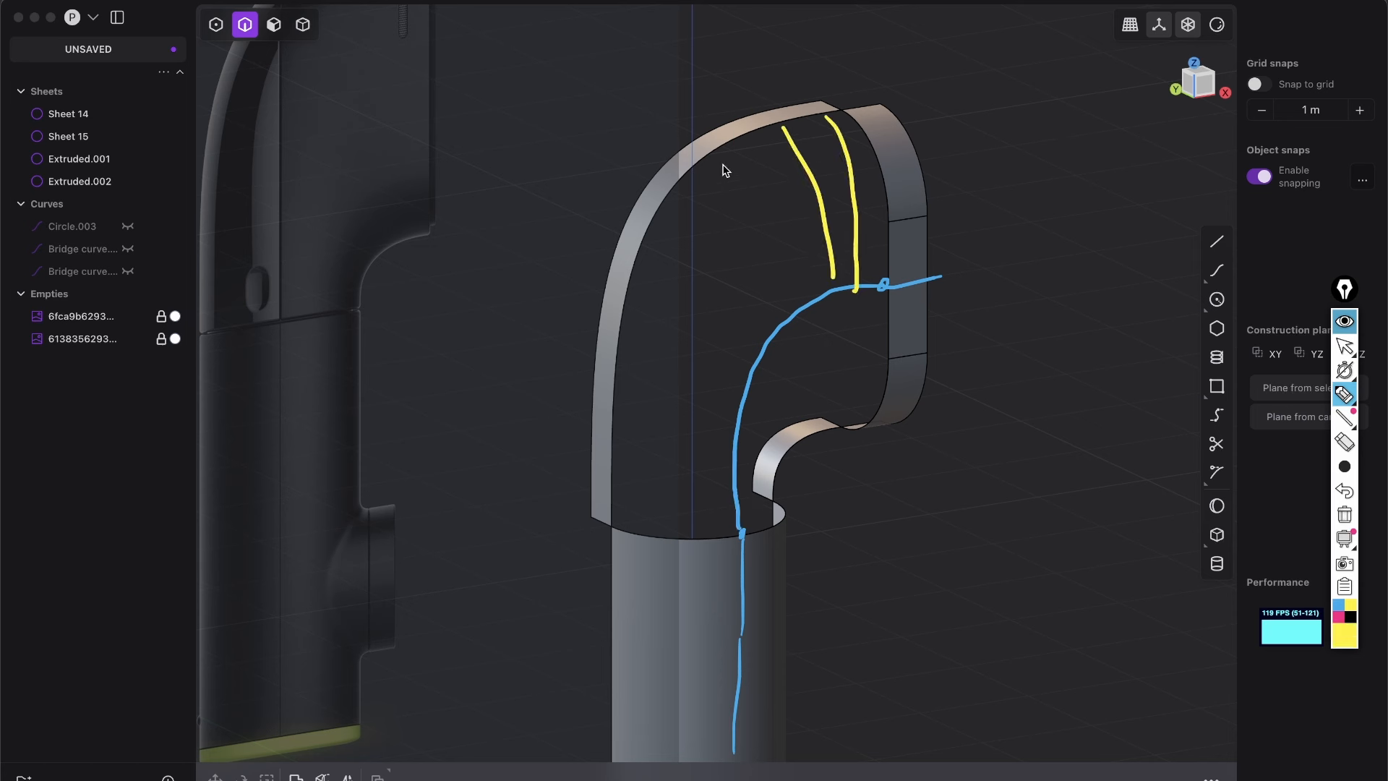
{"action": "left_click_drag", "start_coordinate": [723, 162], "coordinate": [808, 284]}
{"action": "left_click_drag", "start_coordinate": [673, 235], "coordinate": [777, 312]}
{"action": "left_click_drag", "start_coordinate": [646, 297], "coordinate": [765, 338]}
{"action": "left_click_drag", "start_coordinate": [616, 350], "coordinate": [738, 374]}
{"action": "left_click_drag", "start_coordinate": [633, 408], "coordinate": [727, 396]}
{"action": "left_click_drag", "start_coordinate": [618, 458], "coordinate": [719, 458]}
{"action": "left_click_drag", "start_coordinate": [637, 513], "coordinate": [734, 497]}
{"action": "mouse_move", "coordinate": [830, 153]}
{"action": "left_mouse_down"}
{"action": "mouse_move", "coordinate": [655, 325]}
{"action": "mouse_move", "coordinate": [639, 524]}
{"action": "left_mouse_up"}
{"action": "left_click_drag", "start_coordinate": [868, 170], "coordinate": [690, 524]}
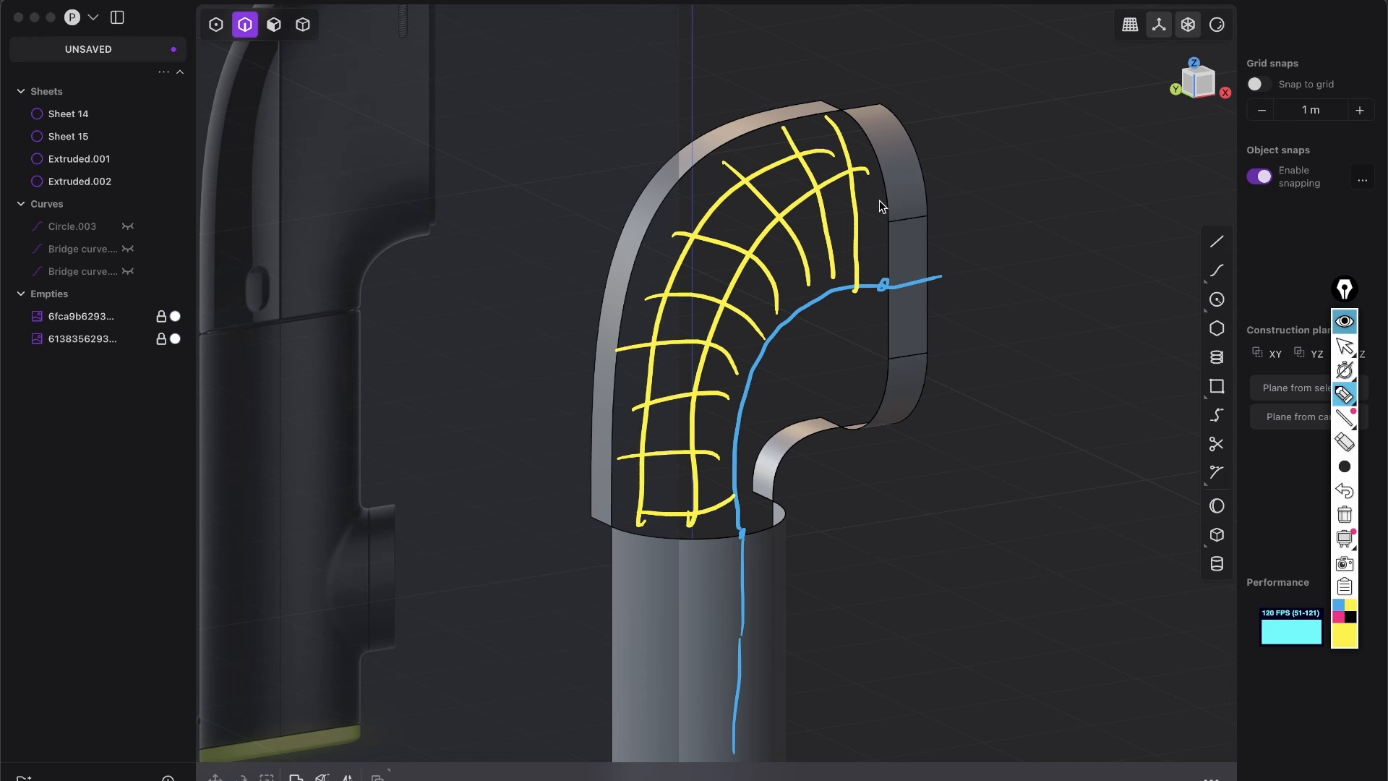
{"action": "left_click_drag", "start_coordinate": [891, 202], "coordinate": [703, 538]}
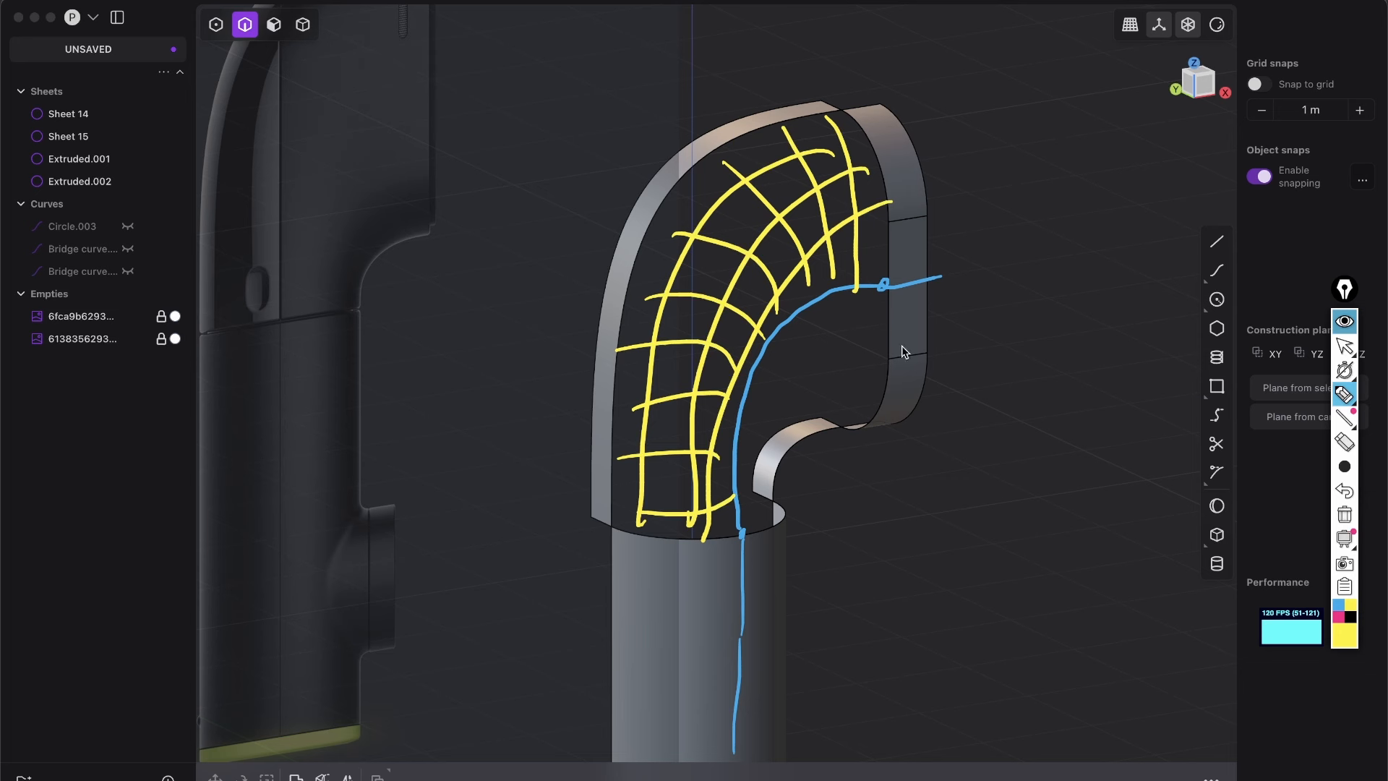
Step: Annotate the region below the blue curve with three yellow cross lines and two long flow lines, then clear all annotations
{"action": "mouse_move", "coordinate": [865, 289]}
{"action": "left_mouse_down"}
{"action": "mouse_move", "coordinate": [847, 423]}
{"action": "mouse_move", "coordinate": [823, 426]}
{"action": "left_mouse_up"}
{"action": "left_click_drag", "start_coordinate": [786, 318], "coordinate": [803, 430]}
{"action": "mouse_move", "coordinate": [759, 365]}
{"action": "left_mouse_down"}
{"action": "mouse_move", "coordinate": [789, 437]}
{"action": "mouse_move", "coordinate": [780, 469]}
{"action": "left_mouse_up"}
{"action": "left_click_drag", "start_coordinate": [849, 338], "coordinate": [762, 512]}
{"action": "left_click_drag", "start_coordinate": [876, 370], "coordinate": [774, 515]}
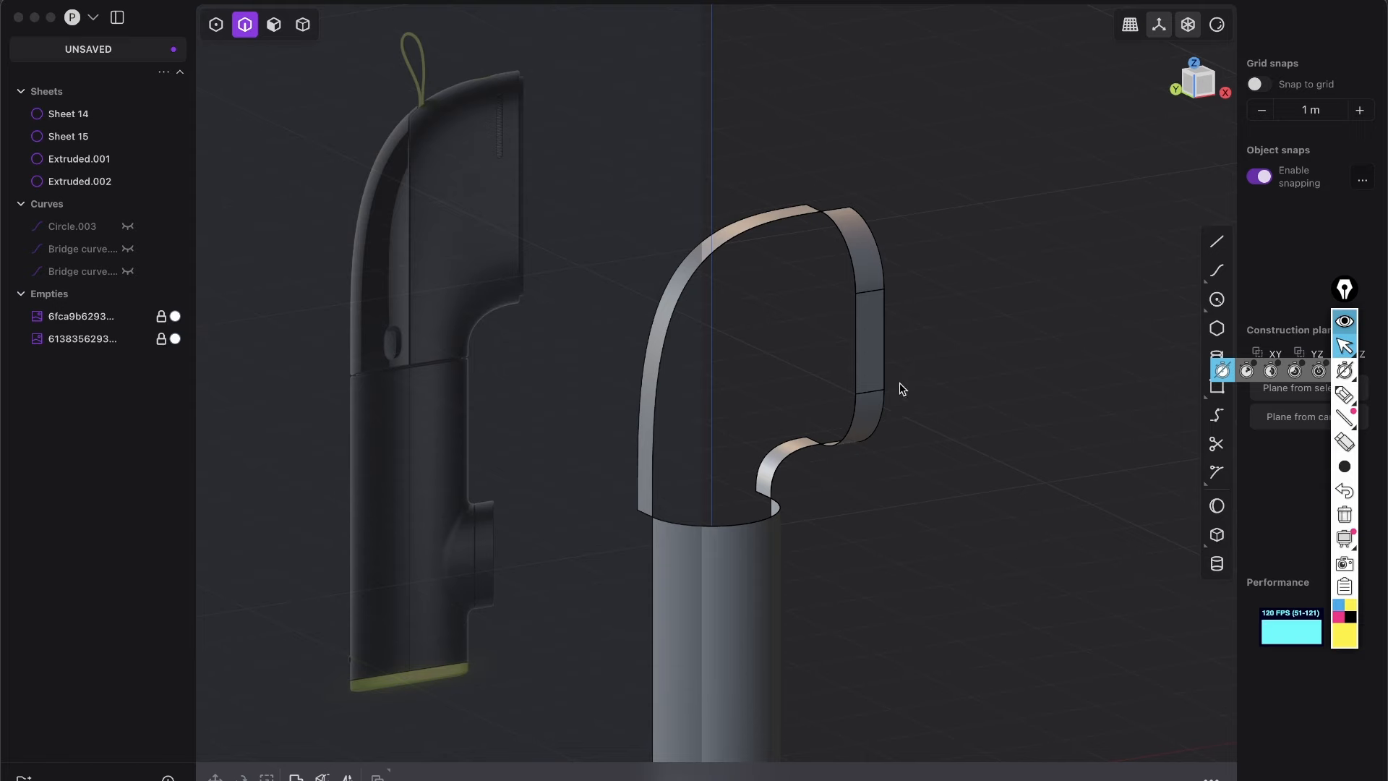
Step: Split the flat middle face of the slot band crosswise at its midpoint with an Isoparam cut
{"action": "middle_click_drag", "start_coordinate": [917, 373], "coordinate": [950, 287], "text": "shift"}
{"action": "scroll", "coordinate": [917, 273], "scroll_direction": "up", "scroll_amount": 5}
{"action": "key", "text": "3"}
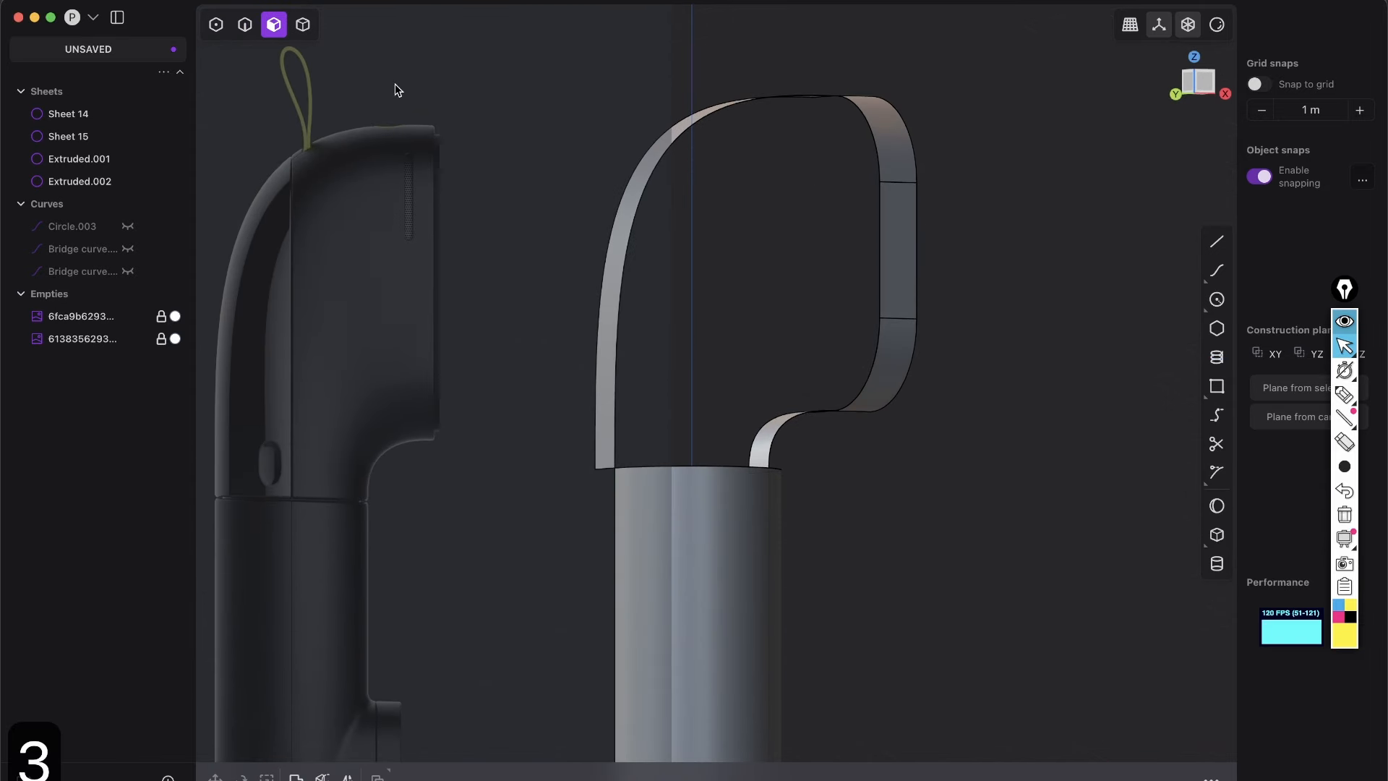
{"action": "left_click", "coordinate": [899, 251]}
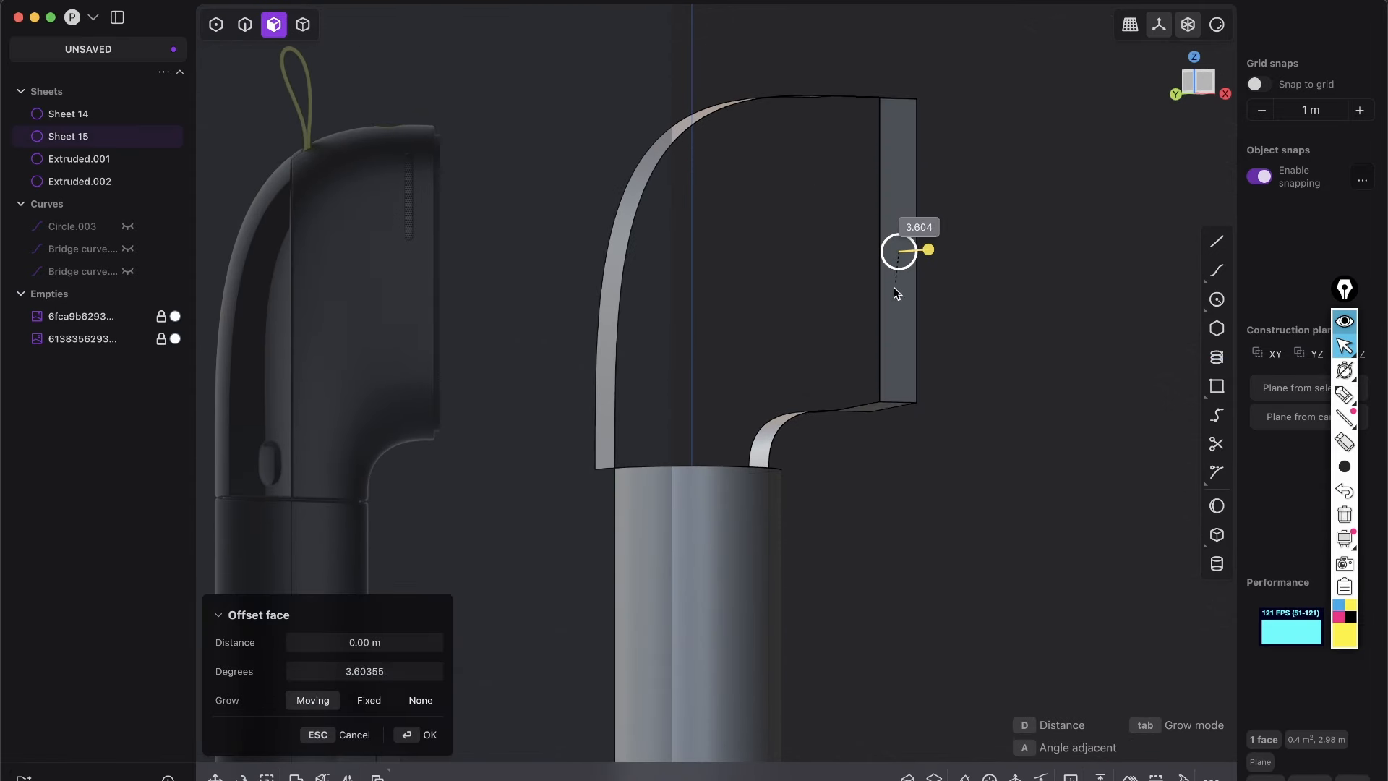
{"action": "key", "text": "Escape"}
{"action": "middle_click_drag", "start_coordinate": [902, 260], "coordinate": [905, 279]}
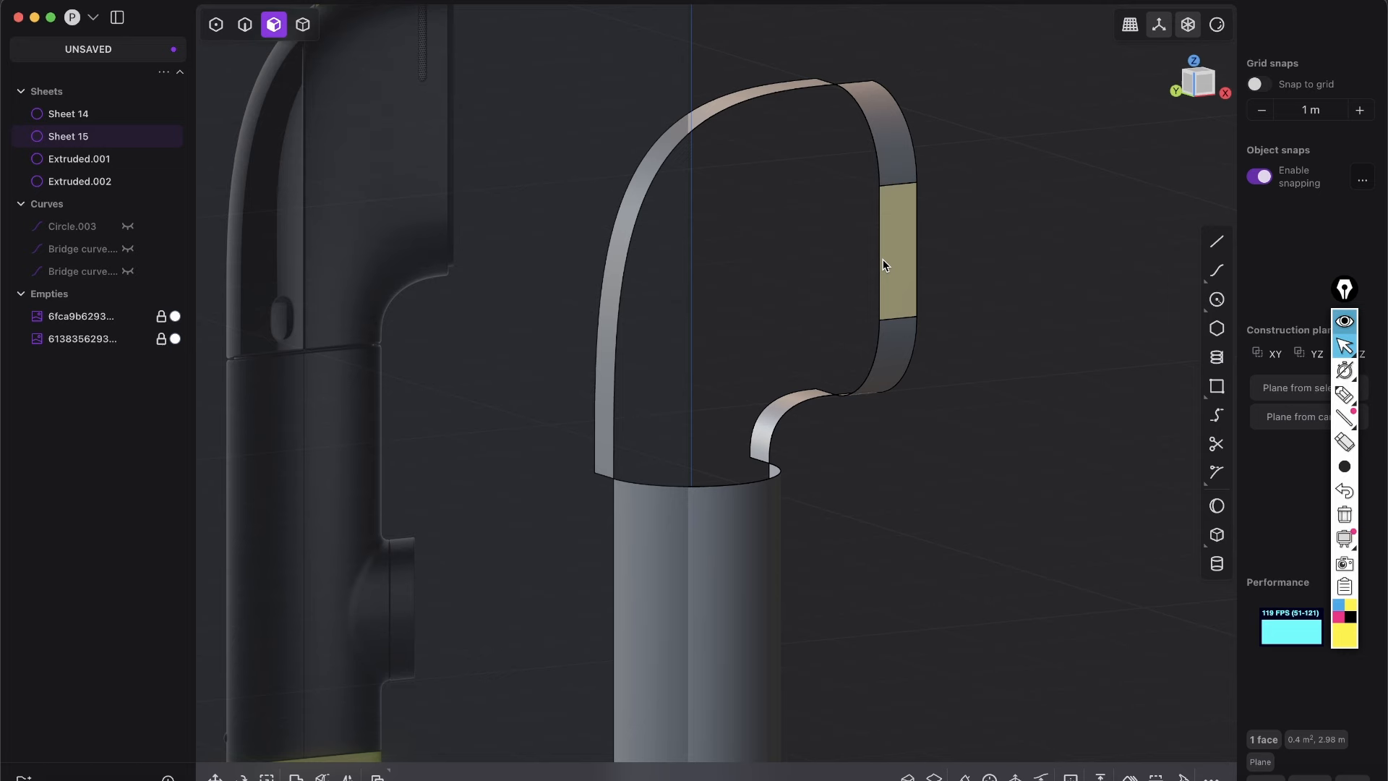
{"action": "type", "text": "f"}
{"action": "type", "text": "iso"}
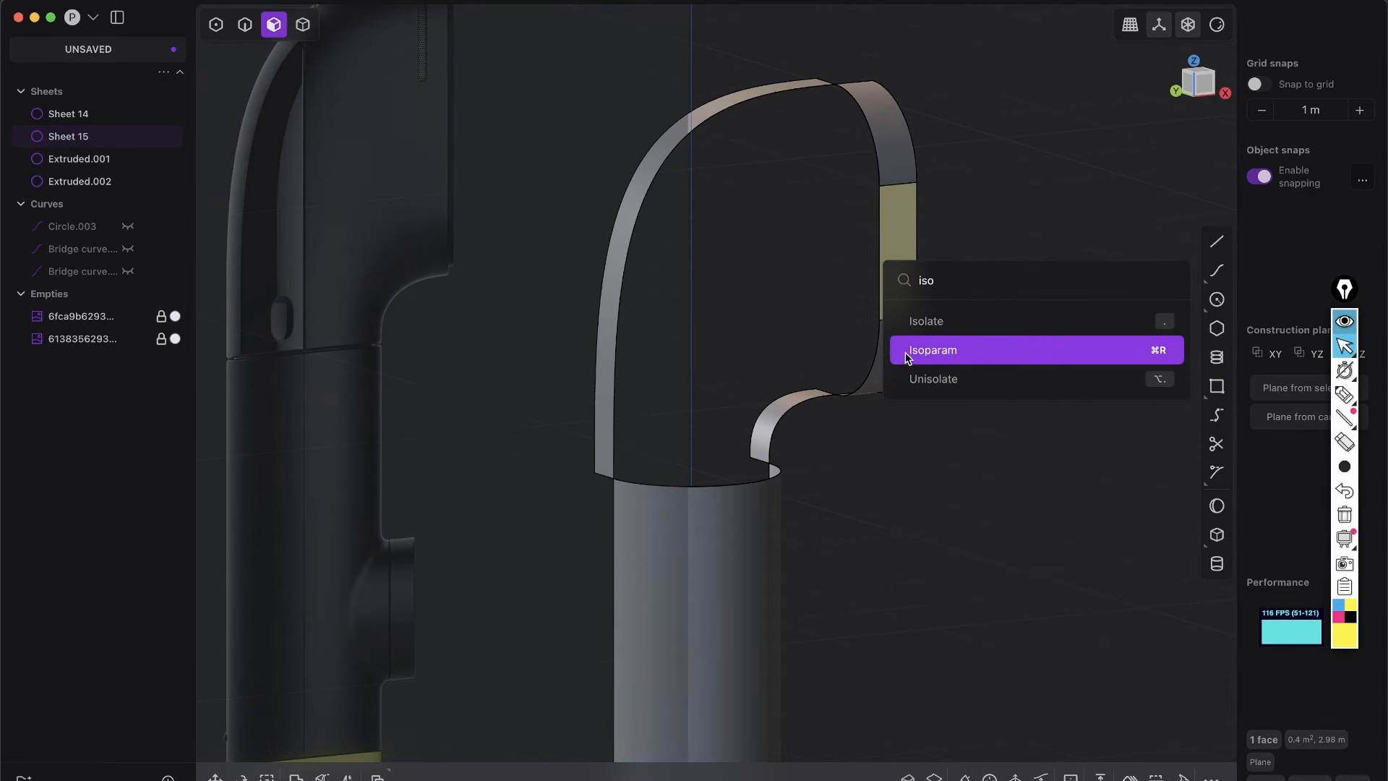
{"action": "left_click", "coordinate": [941, 354]}
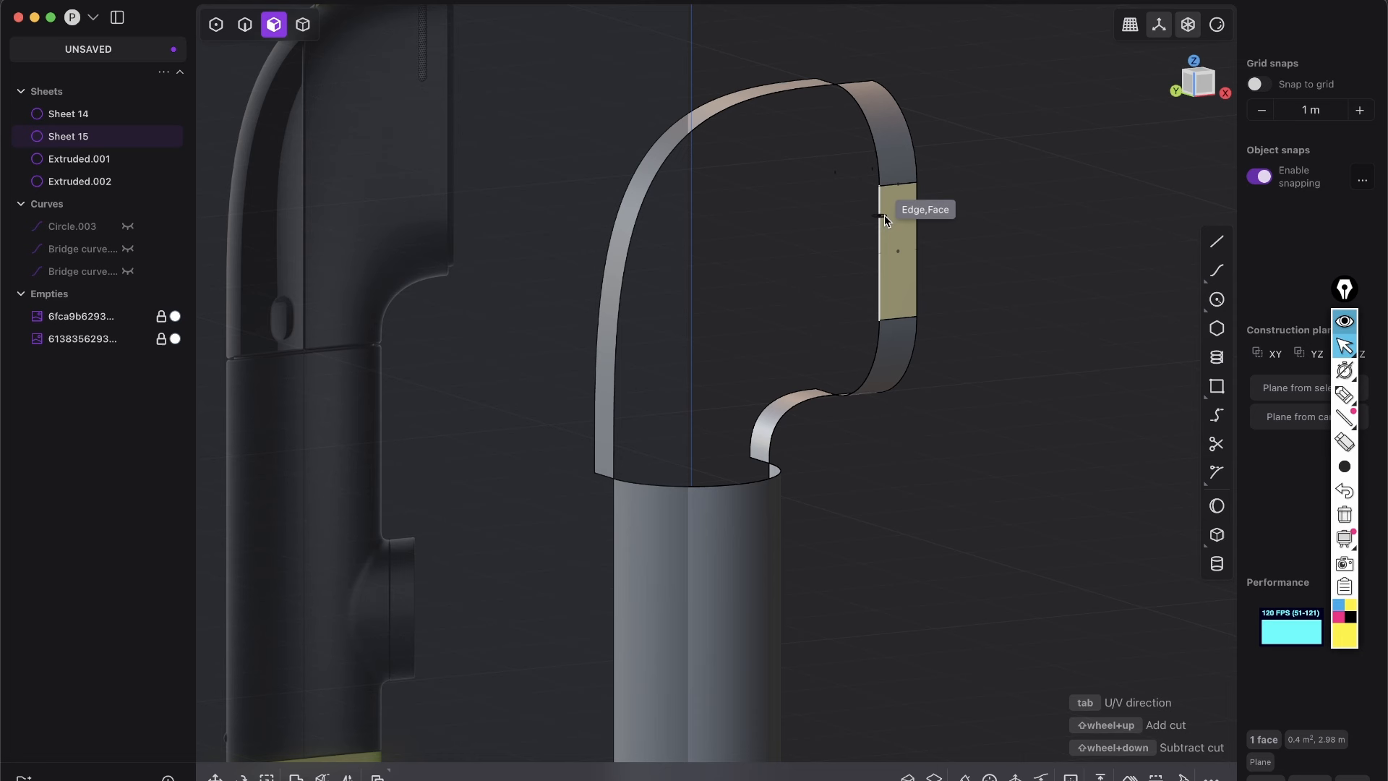
{"action": "scroll", "coordinate": [895, 209], "scroll_direction": "up", "scroll_amount": 3}
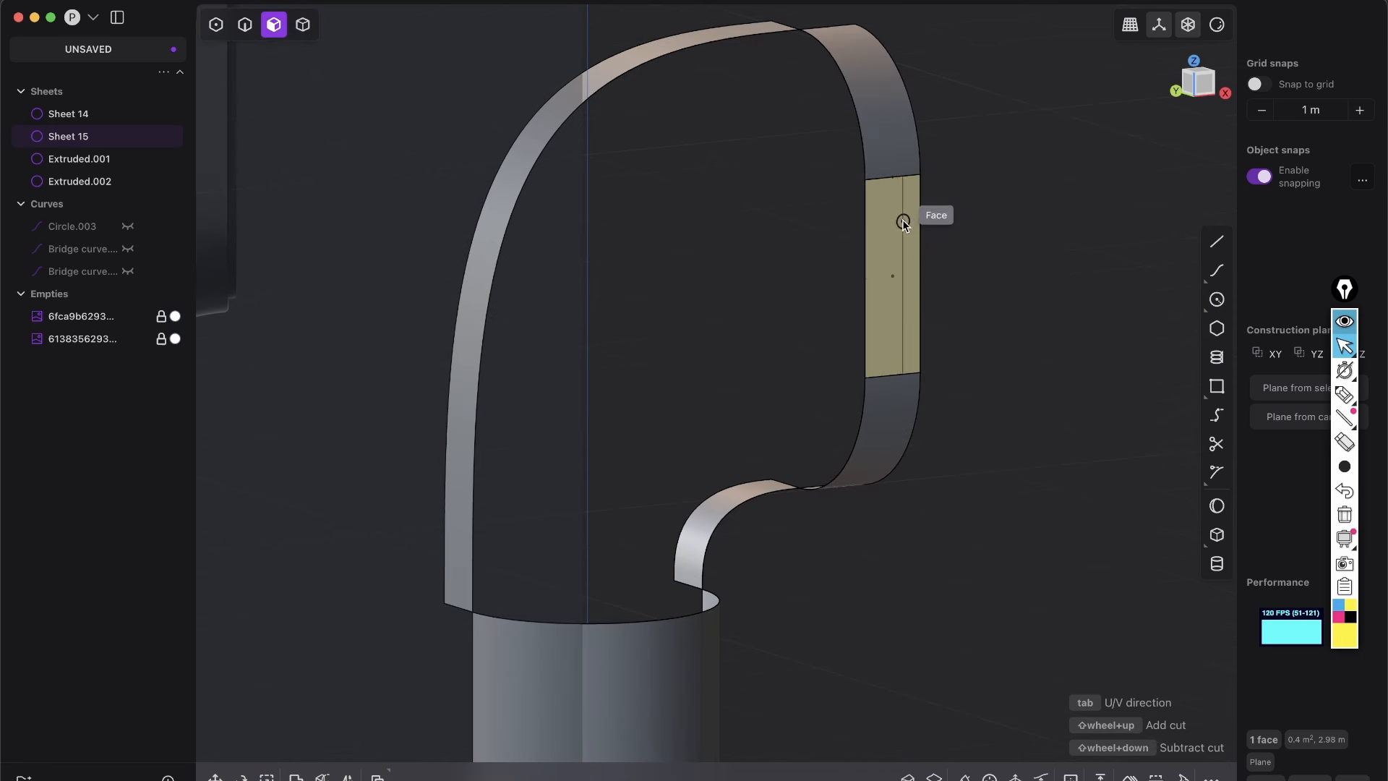
{"action": "key", "text": "Tab"}
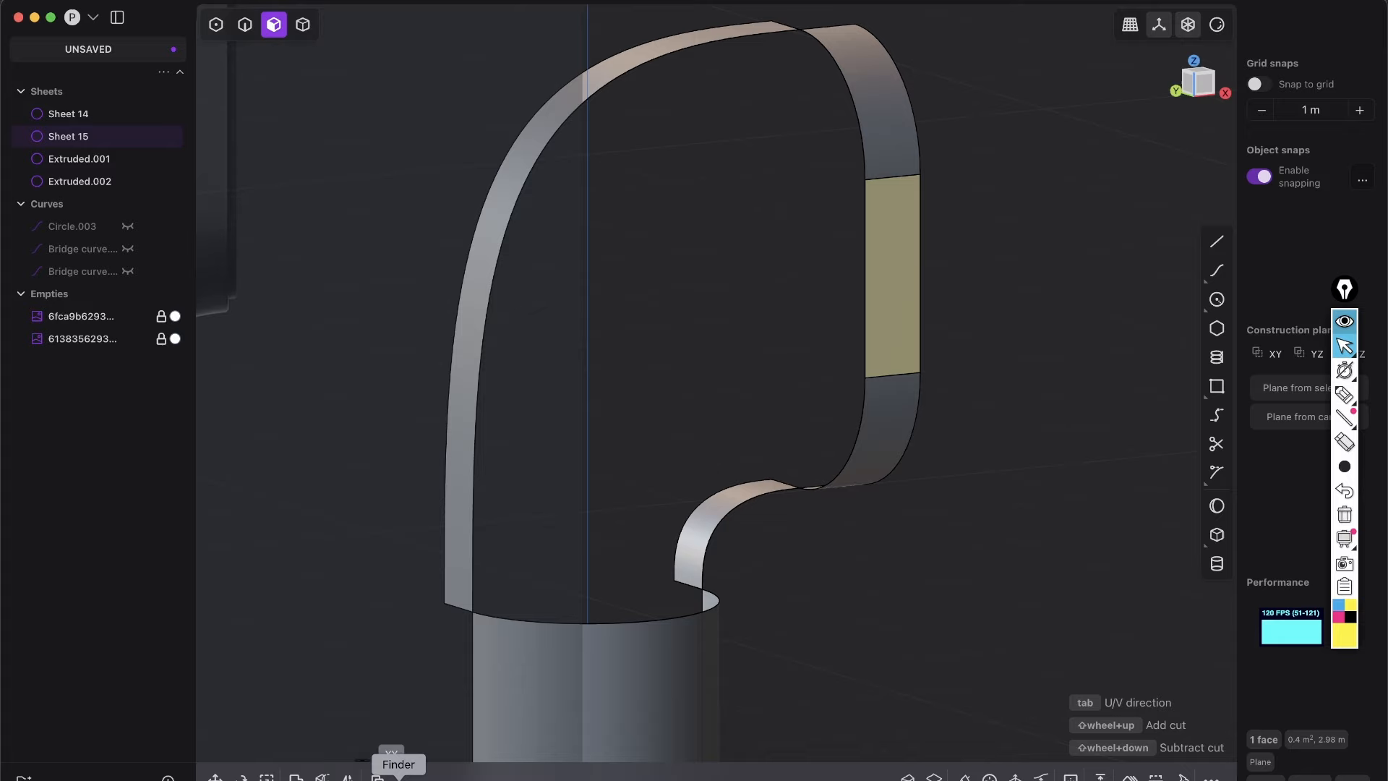
{"action": "key", "text": "super+Tab"}
{"action": "key", "text": "super+Tab"}
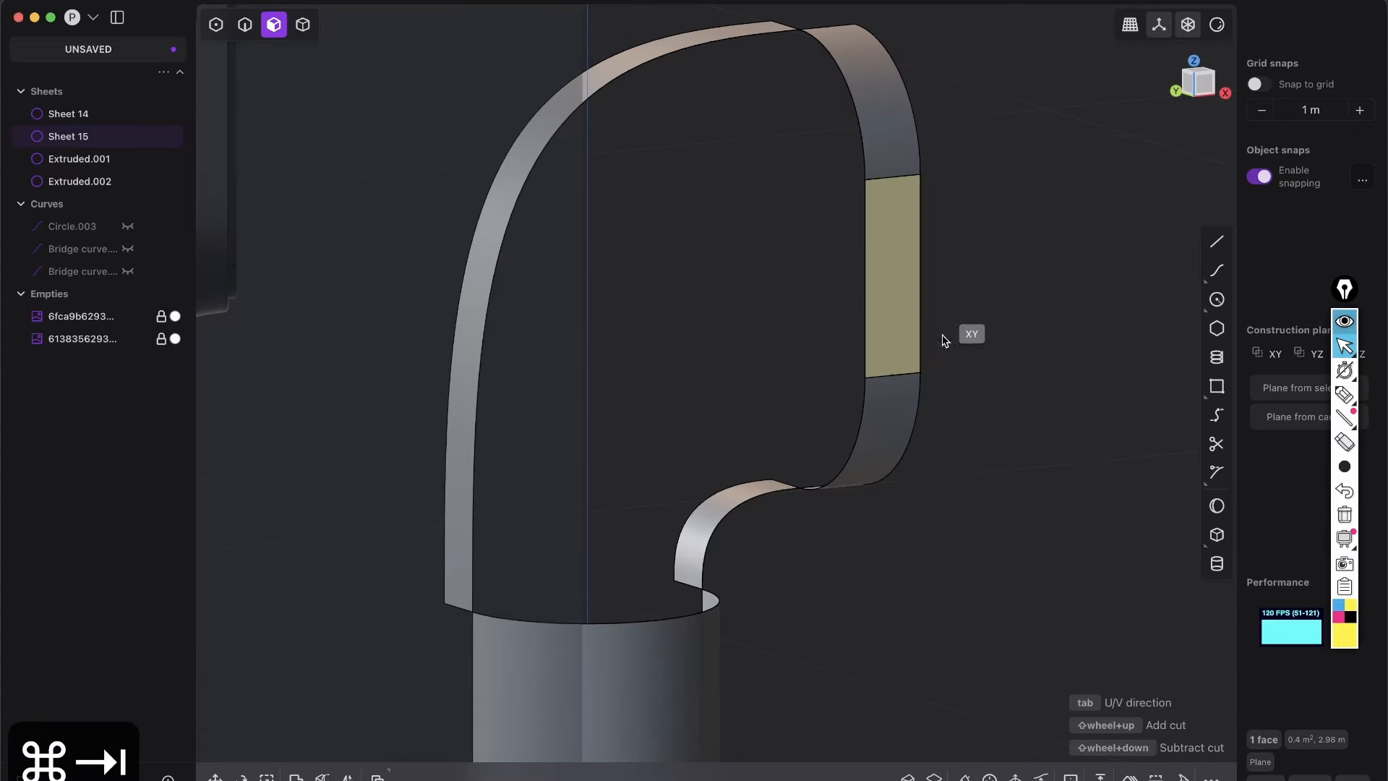
{"action": "left_click", "coordinate": [892, 280]}
Step: Split the half tube lengthwise down the middle of its face with an Isoparam cut
{"action": "middle_click_drag", "start_coordinate": [909, 413], "coordinate": [994, 270], "text": "shift"}
{"action": "left_click", "coordinate": [952, 459]}
{"action": "mouse_move", "coordinate": [781, 506]}
{"action": "middle_mouse_down"}
{"action": "mouse_move", "coordinate": [735, 536]}
{"action": "mouse_move", "coordinate": [771, 527]}
{"action": "middle_mouse_up"}
{"action": "left_click", "coordinate": [771, 528]}
{"action": "scroll", "coordinate": [771, 526], "scroll_direction": "down", "scroll_amount": 5}
{"action": "middle_click_drag", "start_coordinate": [822, 464], "coordinate": [767, 406]}
{"action": "scroll", "coordinate": [768, 412], "scroll_direction": "up", "scroll_amount": 2}
{"action": "key", "text": "ctrl+r"}
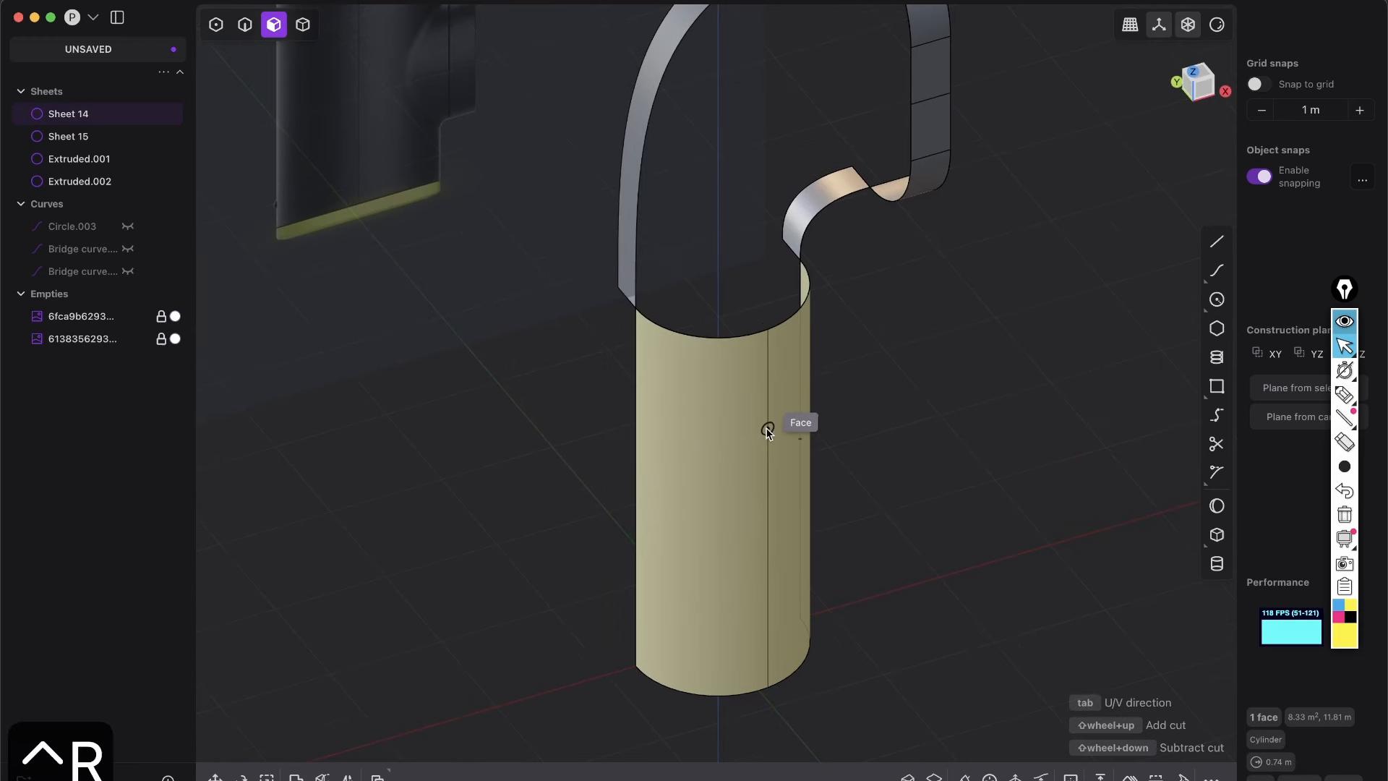
{"action": "middle_click_drag", "start_coordinate": [778, 453], "coordinate": [734, 486]}
{"action": "left_click", "coordinate": [762, 509]}
{"action": "middle_click_drag", "start_coordinate": [827, 446], "coordinate": [975, 188], "text": "shift"}
{"action": "left_click", "coordinate": [901, 409]}
Step: Bridge the tube's lengthwise split edge to the slot band's crosswise split edge with Bridge Edge
{"action": "key", "text": "2"}
{"action": "left_click", "coordinate": [902, 247]}
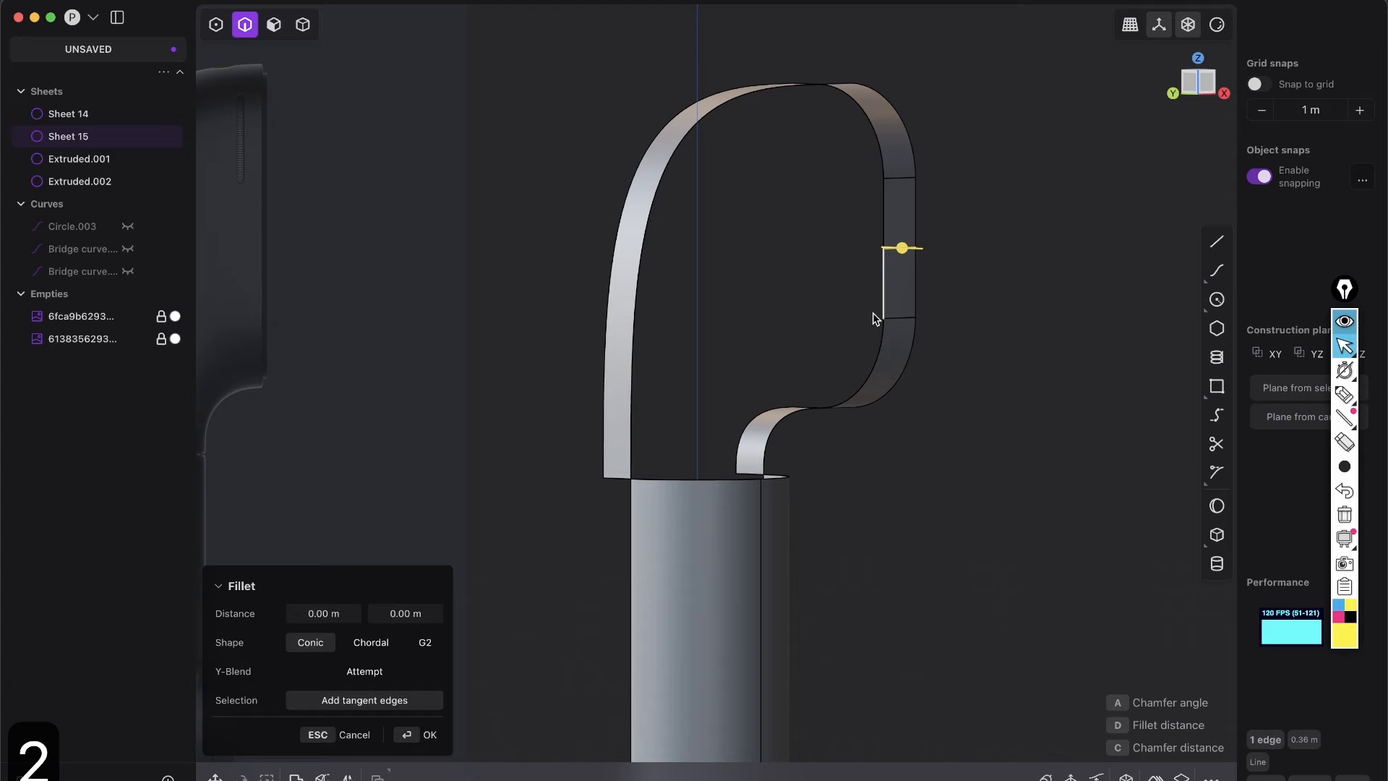
{"action": "left_click", "coordinate": [764, 508], "text": "shift"}
{"action": "middle_click_drag", "start_coordinate": [764, 507], "coordinate": [767, 535]}
{"action": "left_click", "coordinate": [766, 530]}
{"action": "left_click", "coordinate": [759, 510]}
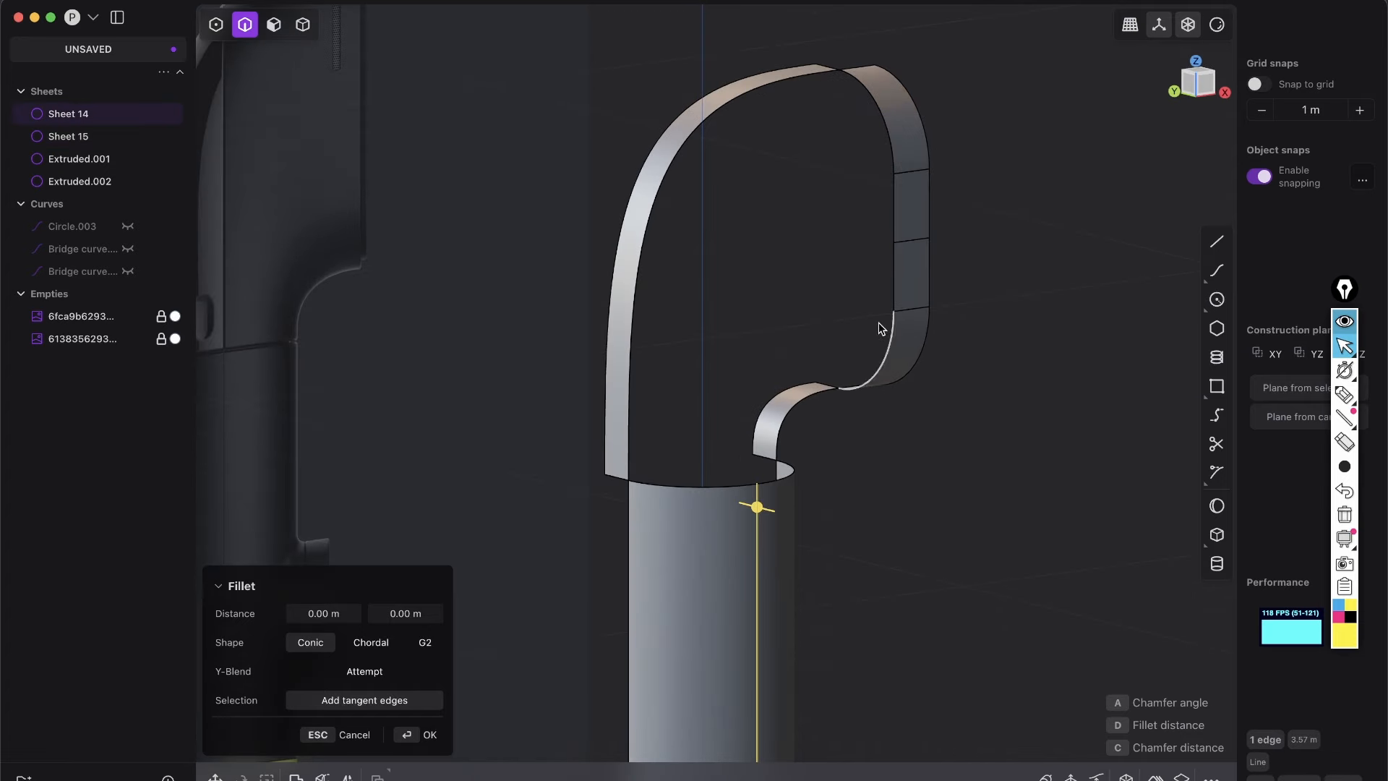
{"action": "left_click", "coordinate": [911, 250], "text": "shift"}
{"action": "middle_click_drag", "start_coordinate": [910, 250], "coordinate": [945, 269]}
{"action": "type", "text": "fbrid"}
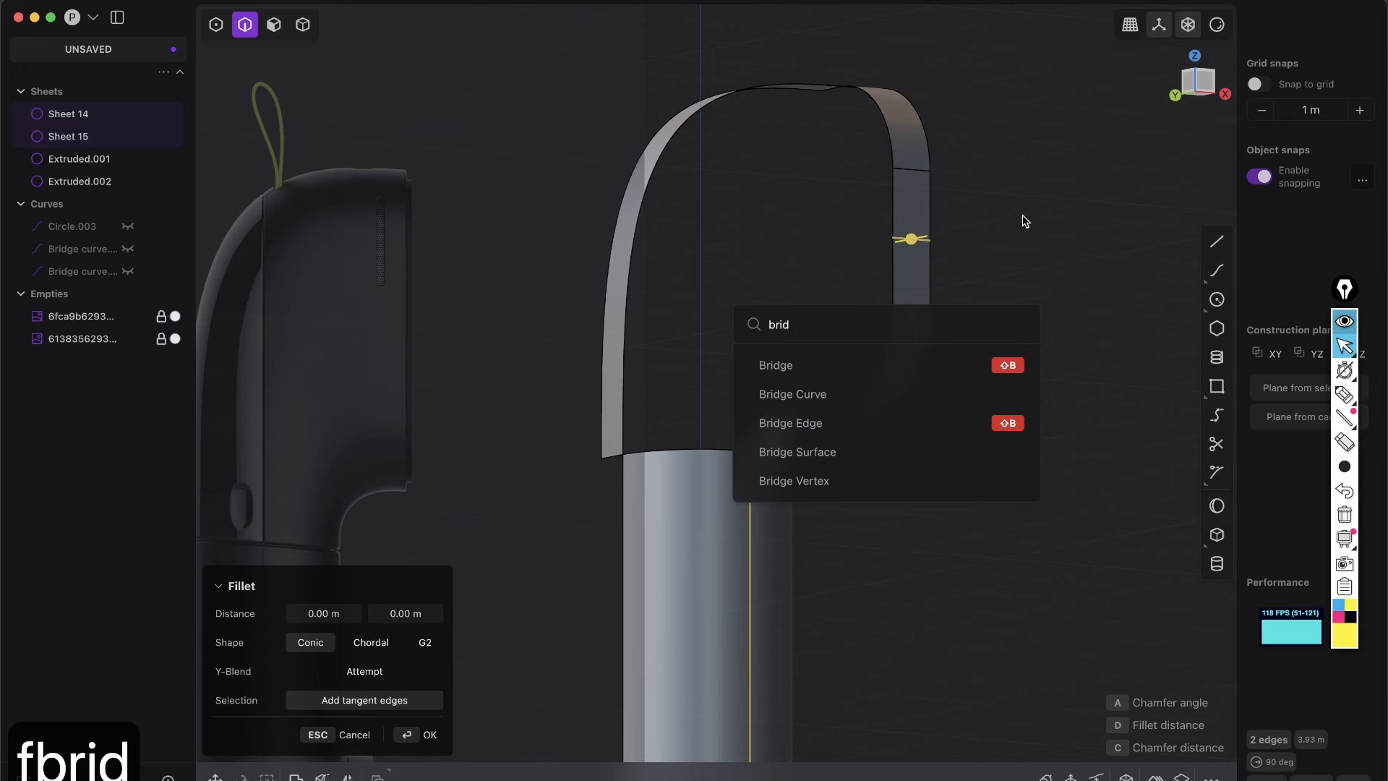
{"action": "key", "text": "shift+b"}
Step: Compare the bridge curve with the front reference image and accept it with G2 start and end curvature
{"action": "middle_click_drag", "start_coordinate": [932, 309], "coordinate": [1183, 145]}
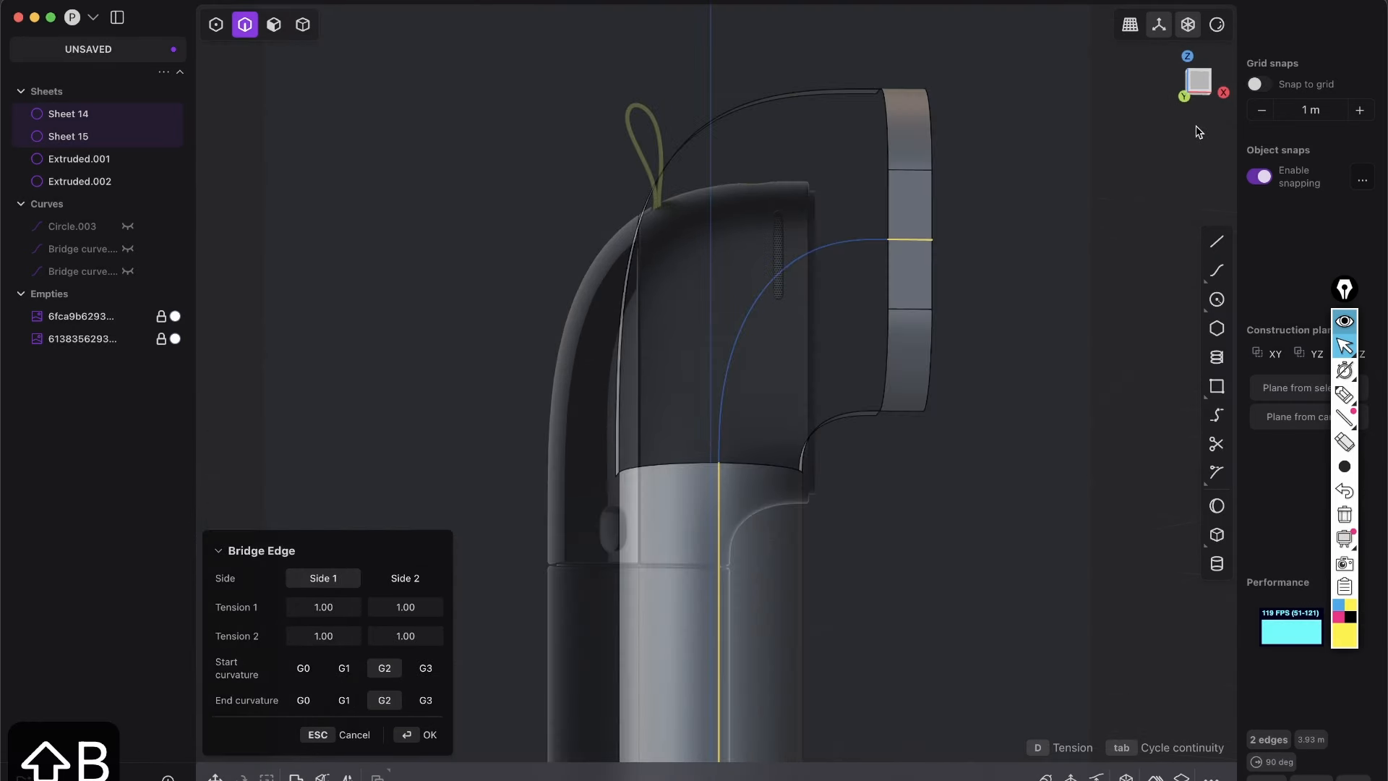
{"action": "middle_click_drag", "start_coordinate": [928, 209], "coordinate": [802, 309]}
{"action": "left_click", "coordinate": [1196, 87]}
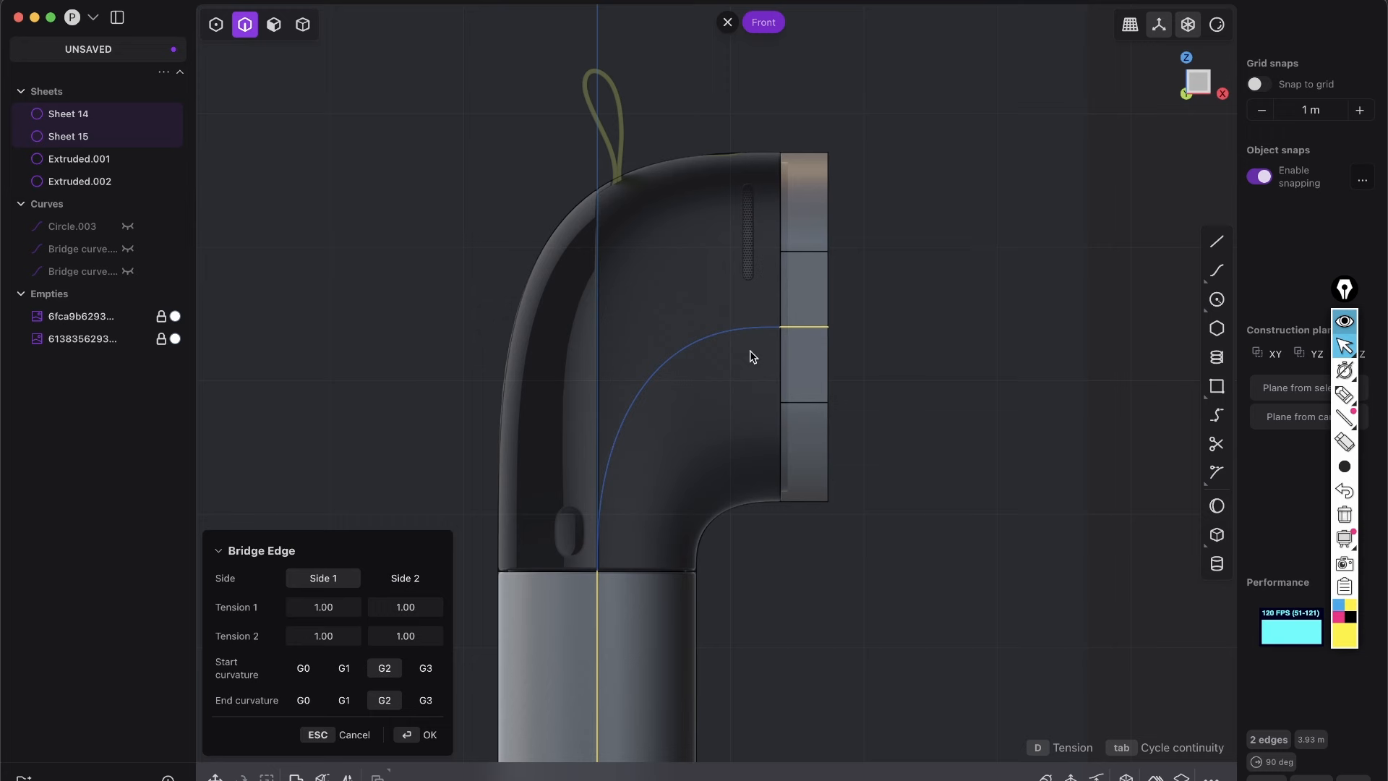
{"action": "scroll", "coordinate": [687, 156], "scroll_direction": "up", "scroll_amount": 3}
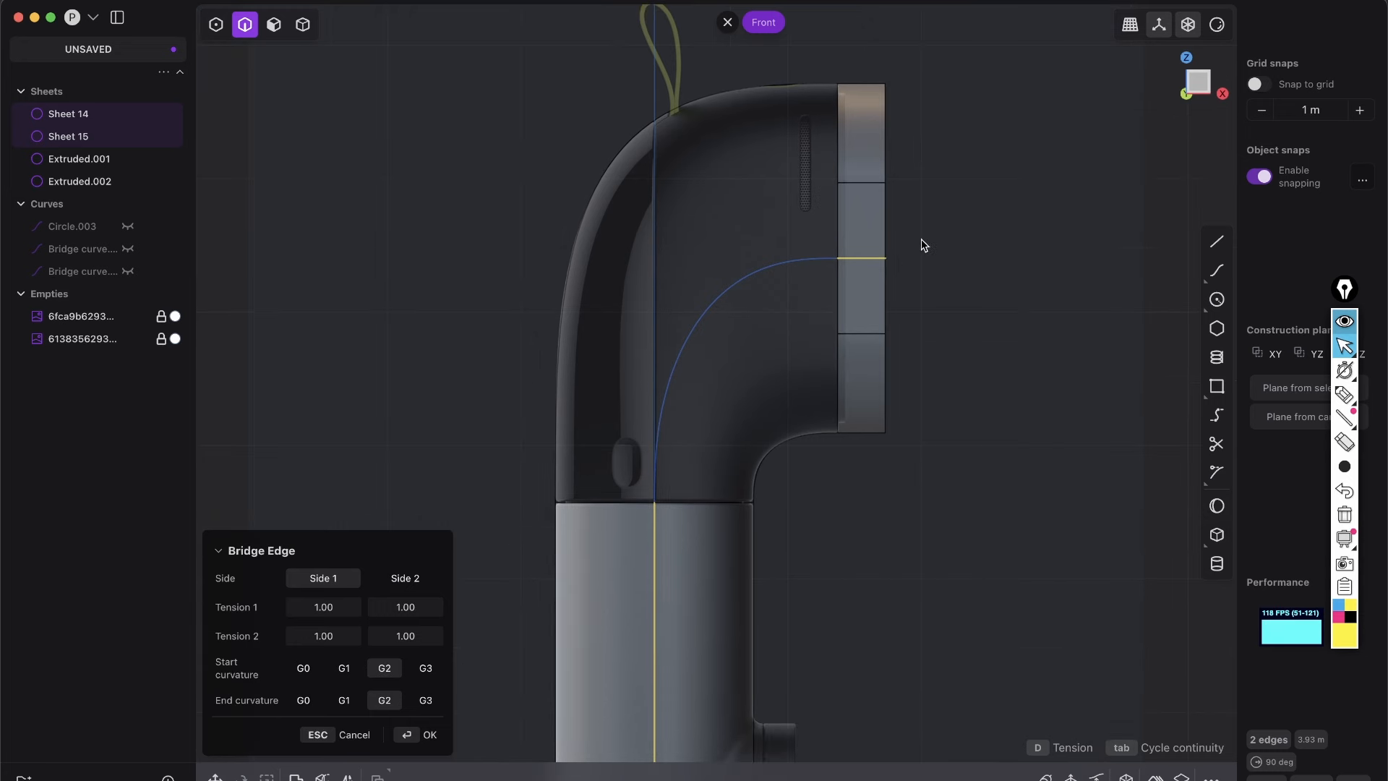
{"action": "key", "text": "d"}
{"action": "left_click", "coordinate": [1010, 218]}
{"action": "left_click", "coordinate": [426, 734]}
{"action": "mouse_move", "coordinate": [696, 598]}
{"action": "right_mouse_down"}
{"action": "mouse_move", "coordinate": [666, 521]}
{"action": "mouse_move", "coordinate": [691, 584]}
{"action": "right_mouse_up"}
{"action": "middle_click_drag", "start_coordinate": [690, 584], "coordinate": [724, 567]}
{"action": "left_click", "coordinate": [845, 317]}
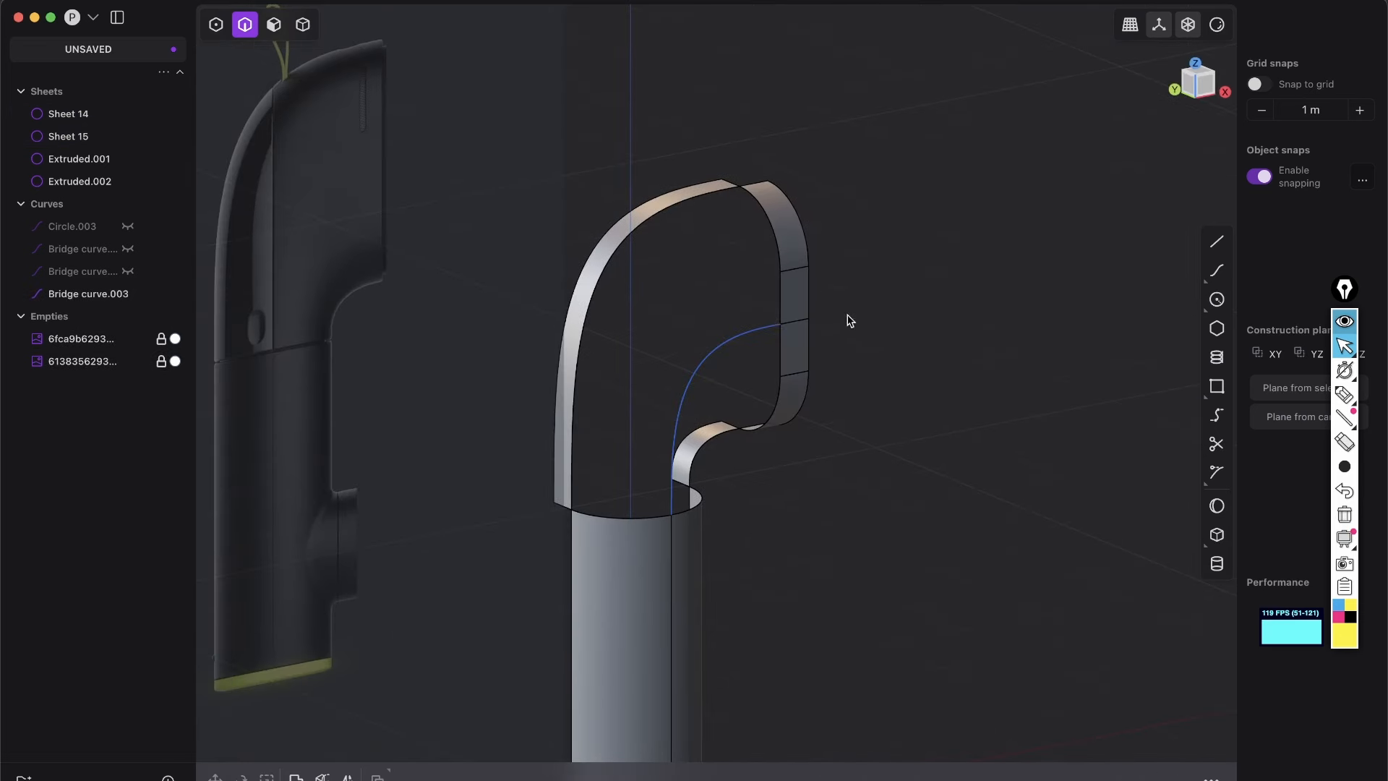
Step: Patch the upper opening bounded by the bridge curve, tube rim, outer strip and upper slot band edges, using Quality faces
{"action": "scroll", "coordinate": [796, 296], "scroll_direction": "up", "scroll_amount": 3}
{"action": "mouse_move", "coordinate": [796, 296]}
{"action": "middle_mouse_down"}
{"action": "mouse_move", "coordinate": [842, 276]}
{"action": "mouse_move", "coordinate": [805, 324]}
{"action": "mouse_move", "coordinate": [795, 298]}
{"action": "middle_mouse_up"}
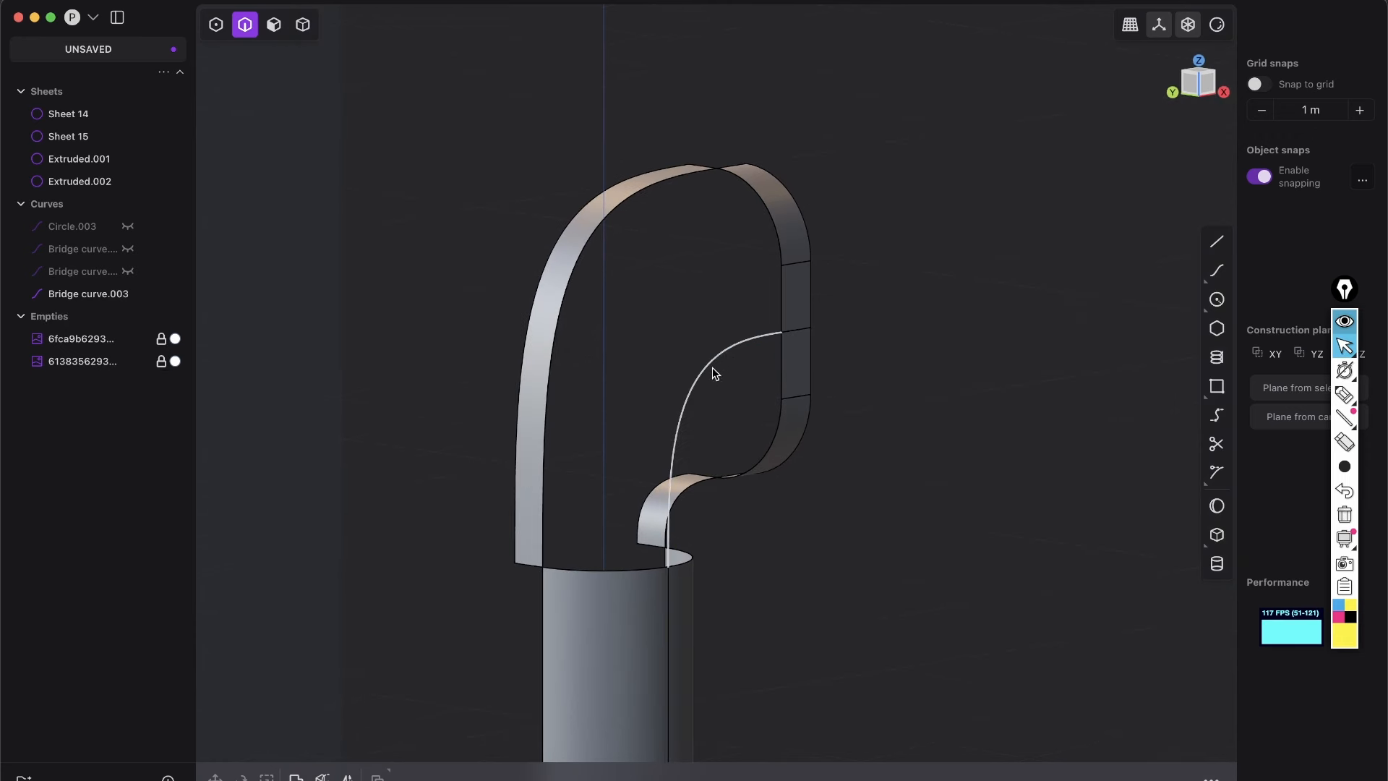
{"action": "left_click", "coordinate": [707, 370]}
{"action": "key", "text": "2"}
{"action": "left_click", "coordinate": [640, 568], "text": "shift"}
{"action": "left_click", "coordinate": [545, 397], "text": "shift"}
{"action": "left_click", "coordinate": [760, 201], "text": "shift"}
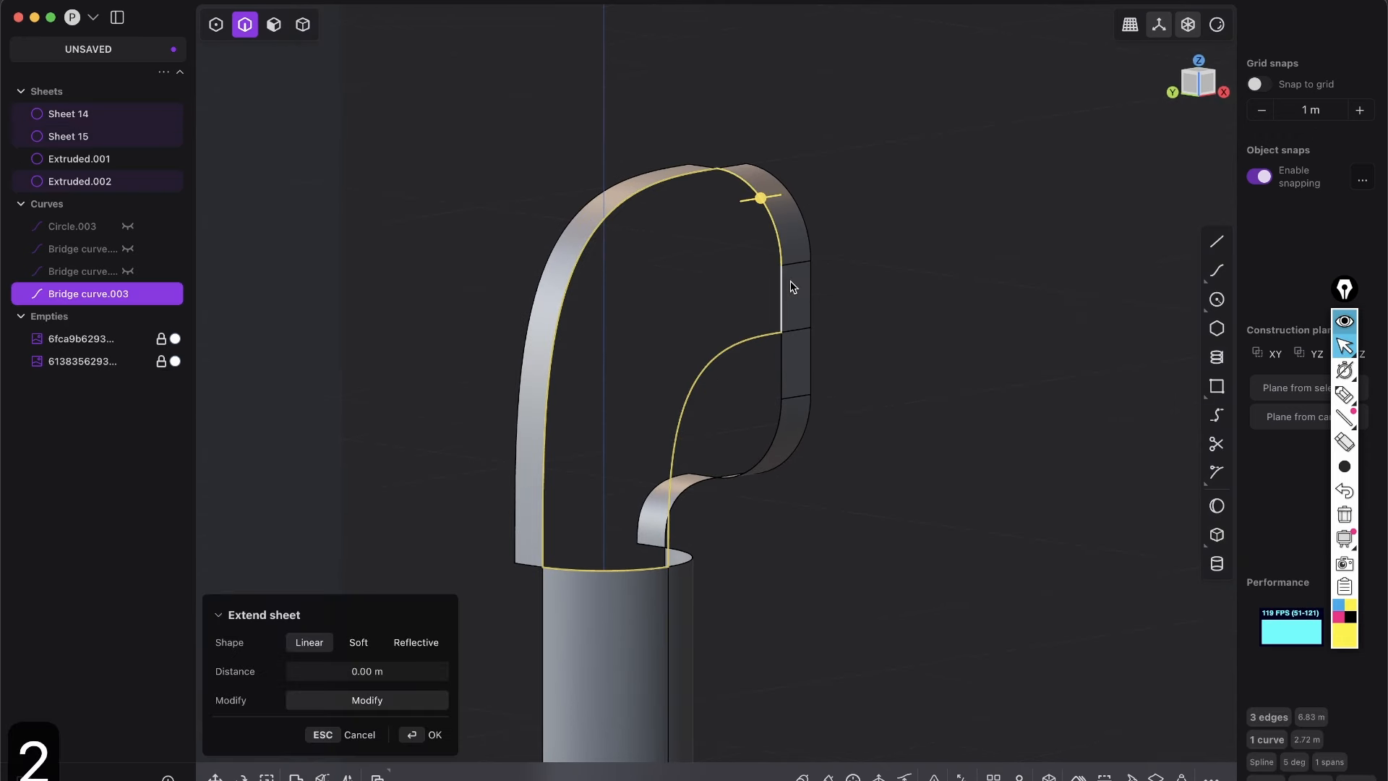
{"action": "left_click", "coordinate": [780, 298], "text": "shift"}
{"action": "key", "text": "Tab"}
{"action": "mouse_move", "coordinate": [814, 328]}
{"action": "middle_mouse_down"}
{"action": "mouse_move", "coordinate": [795, 336]}
{"action": "mouse_move", "coordinate": [826, 283]}
{"action": "mouse_move", "coordinate": [814, 332]}
{"action": "middle_mouse_up"}
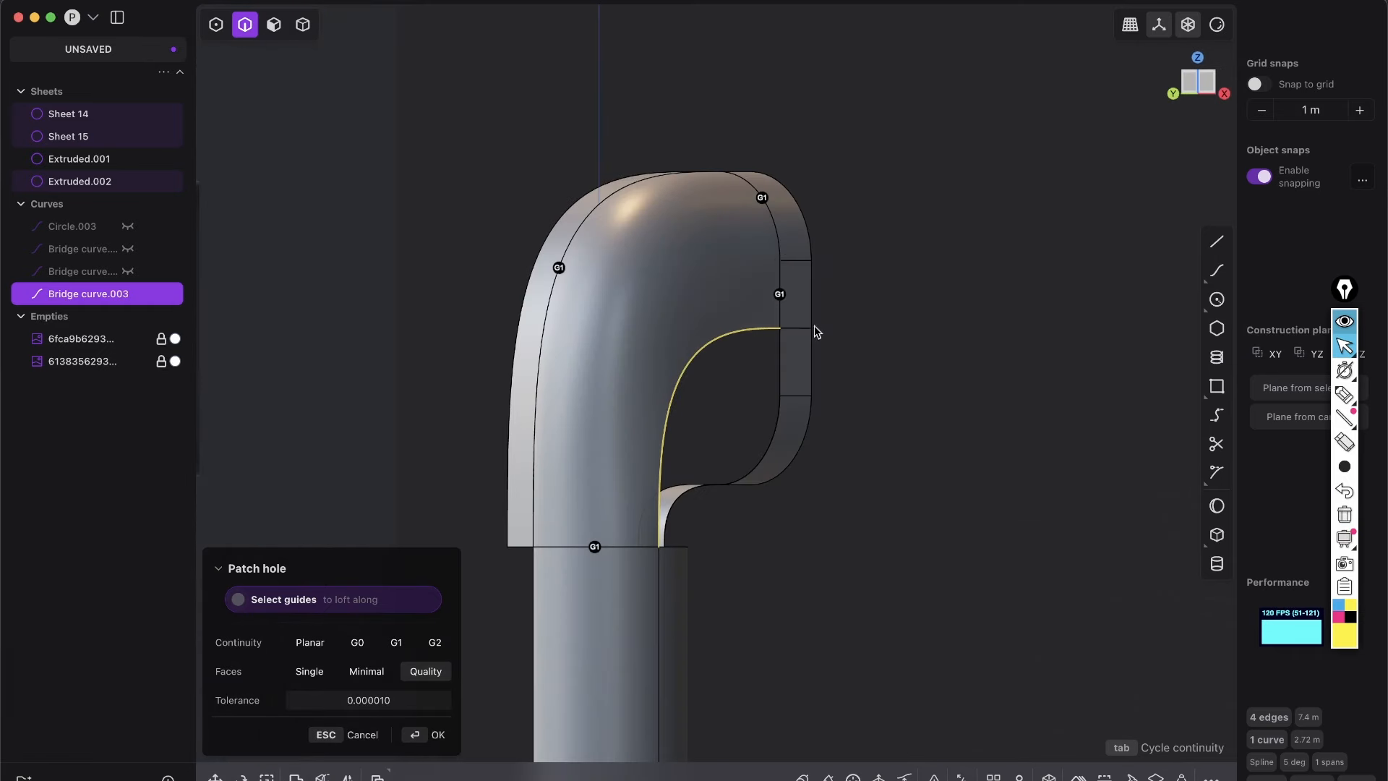
Step: Examine the patch with horizontal zebra stripes along the outer strip, the tube rim and the slot band
{"action": "middle_click_drag", "start_coordinate": [786, 266], "coordinate": [782, 276]}
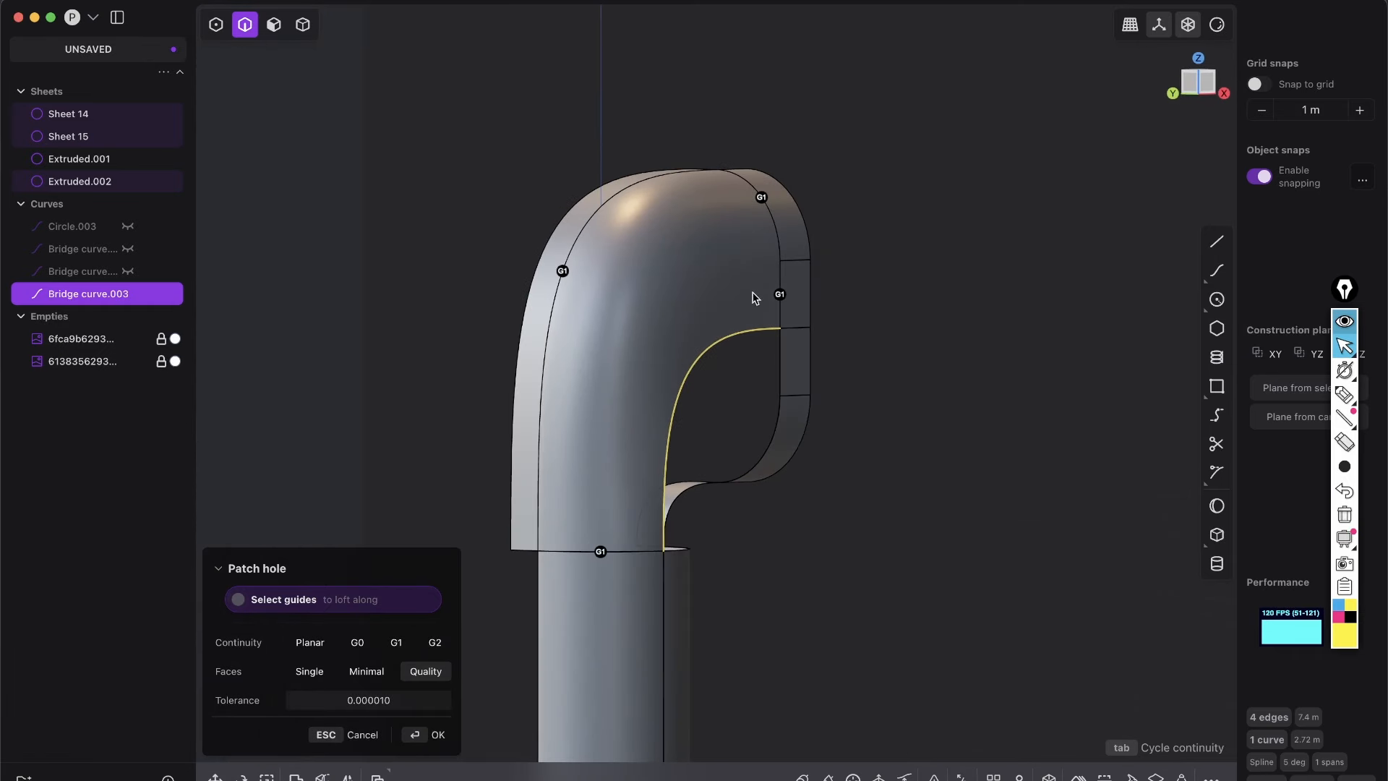
{"action": "left_click", "coordinate": [1217, 25]}
{"action": "left_click", "coordinate": [1230, 234]}
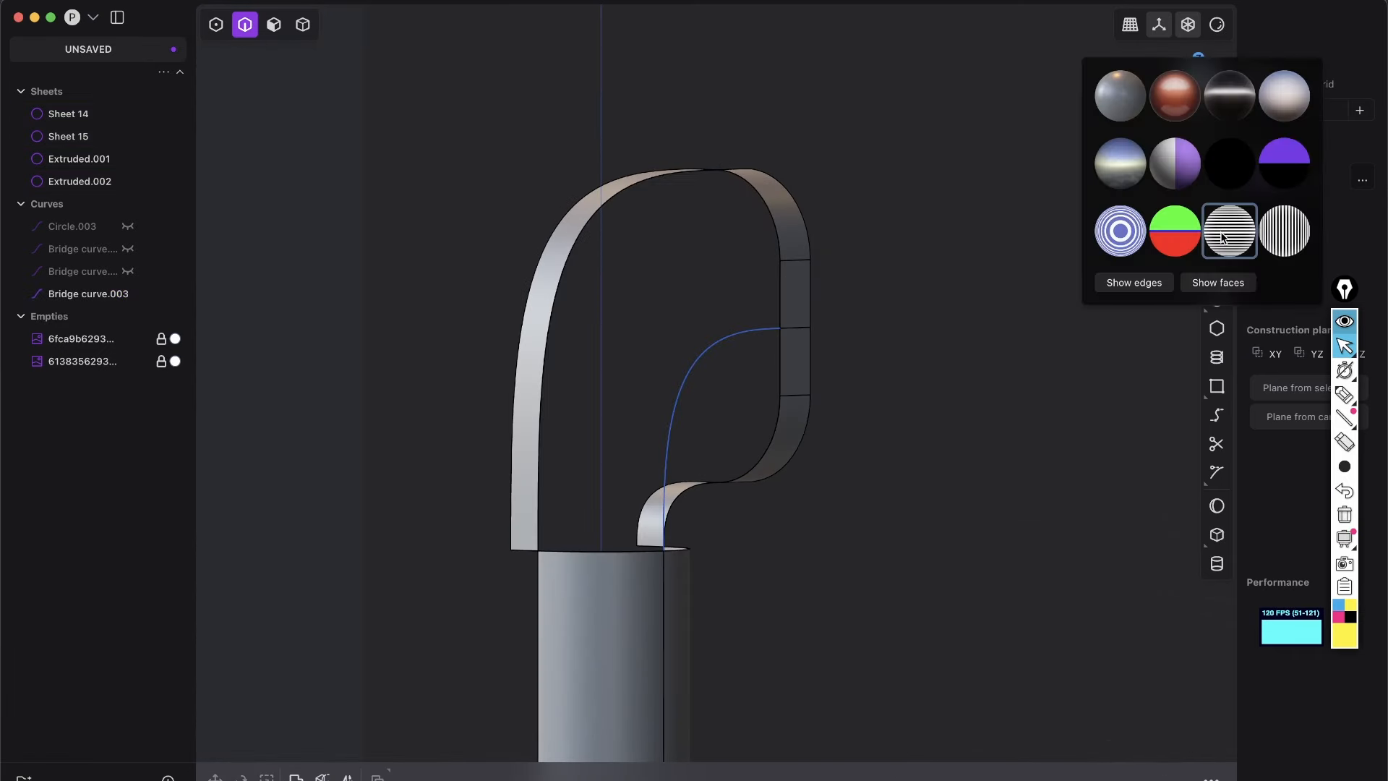
{"action": "key", "text": "Tab"}
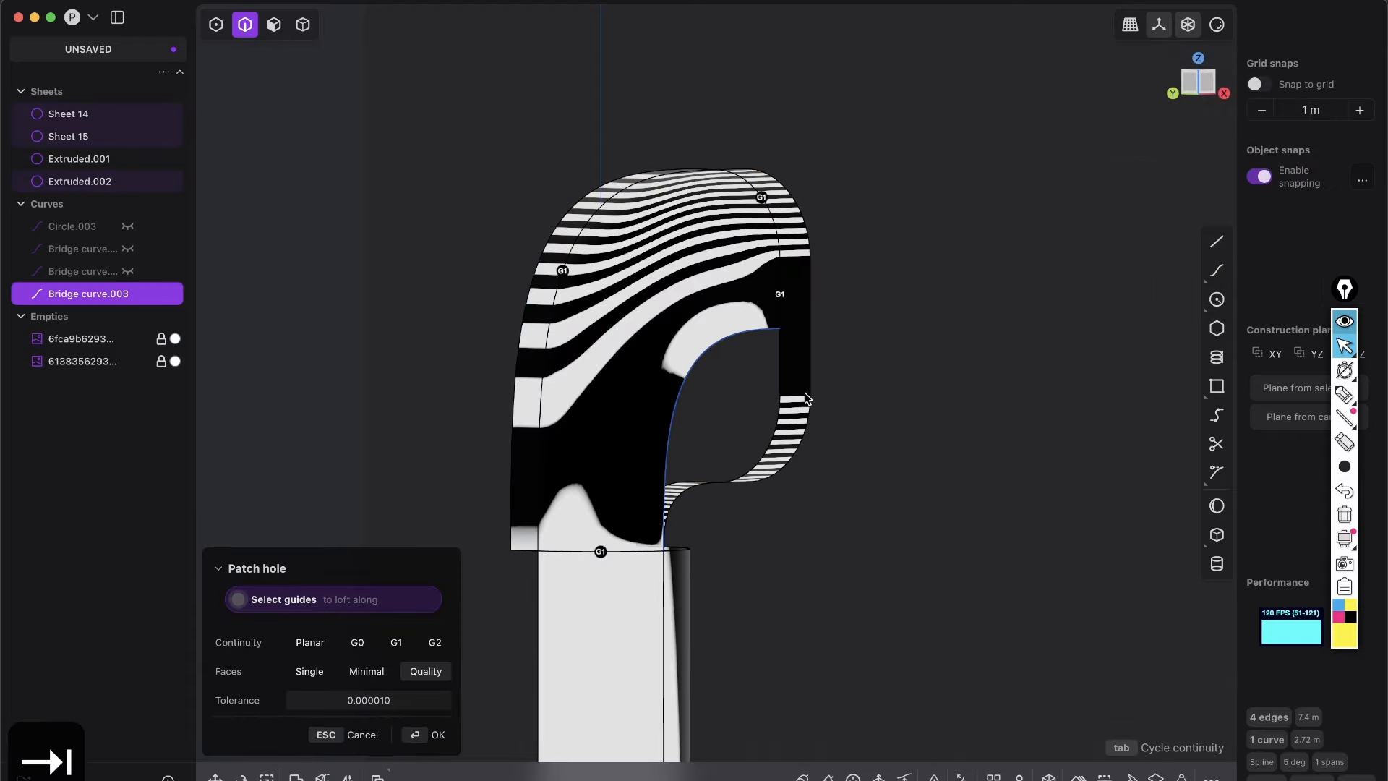
{"action": "mouse_move", "coordinate": [804, 397]}
{"action": "middle_mouse_down"}
{"action": "mouse_move", "coordinate": [801, 375]}
{"action": "mouse_move", "coordinate": [816, 378]}
{"action": "middle_mouse_up"}
{"action": "scroll", "coordinate": [631, 500], "scroll_direction": "up", "scroll_amount": 3}
{"action": "middle_click_drag", "start_coordinate": [630, 581], "coordinate": [634, 551]}
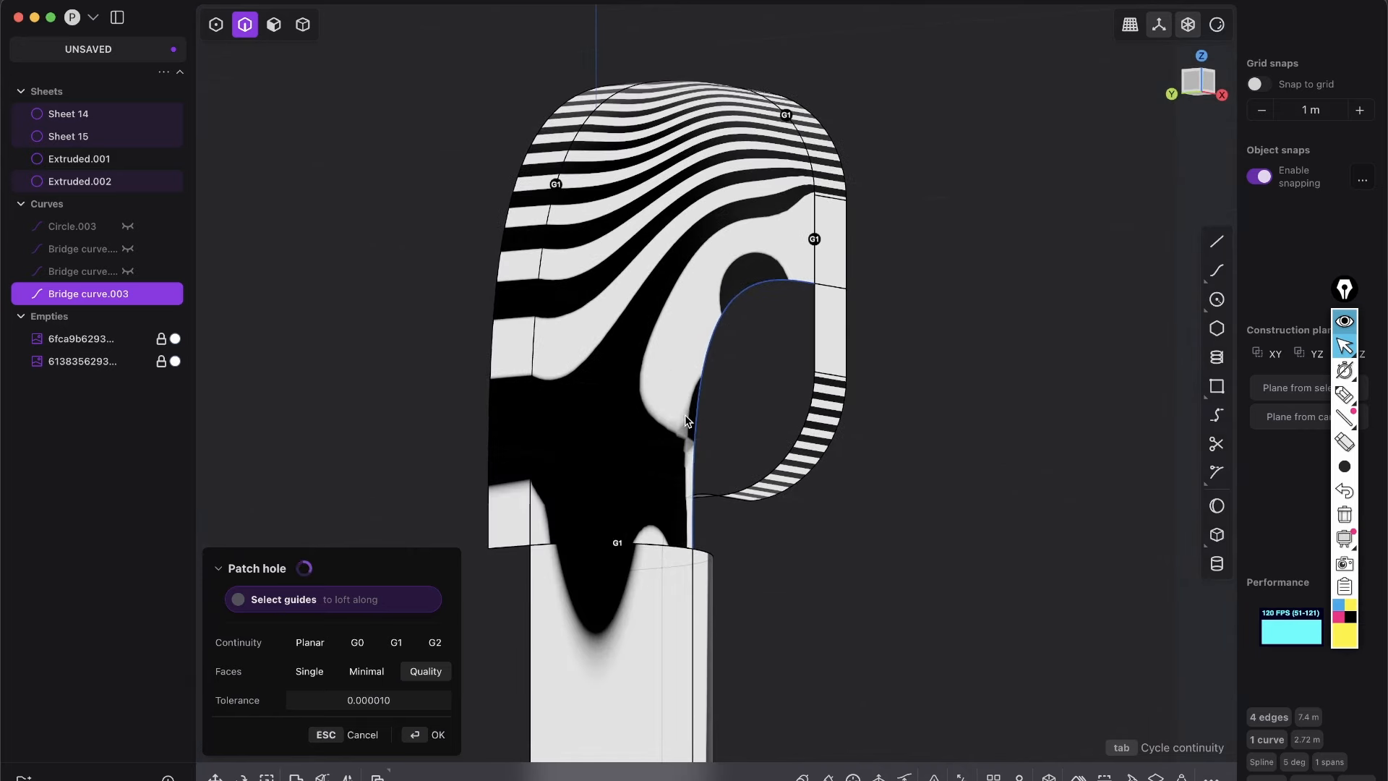
{"action": "middle_click_drag", "start_coordinate": [638, 453], "coordinate": [599, 423]}
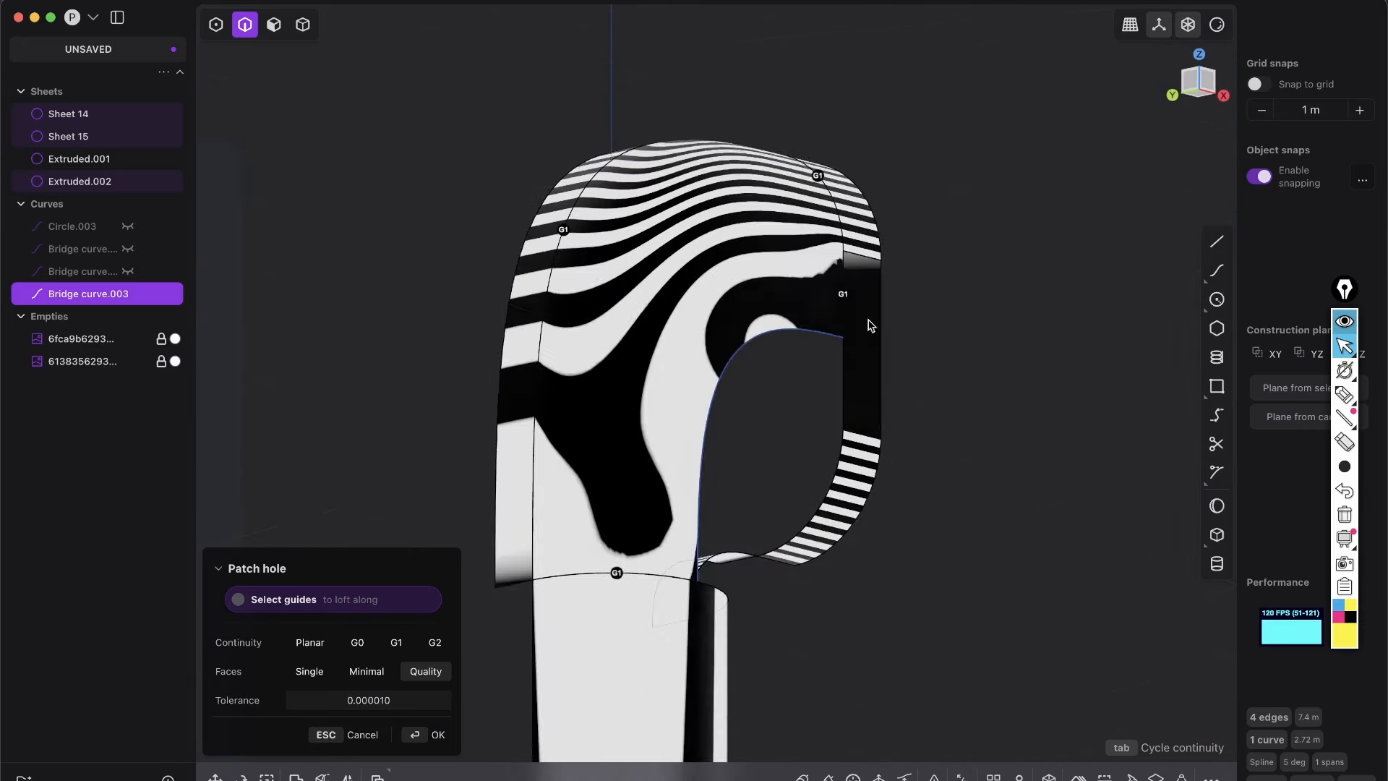
Step: Discard the patch over the upper opening and return to the grey studio shading
{"action": "key", "text": "Return"}
{"action": "middle_click_drag", "start_coordinate": [904, 270], "coordinate": [916, 279]}
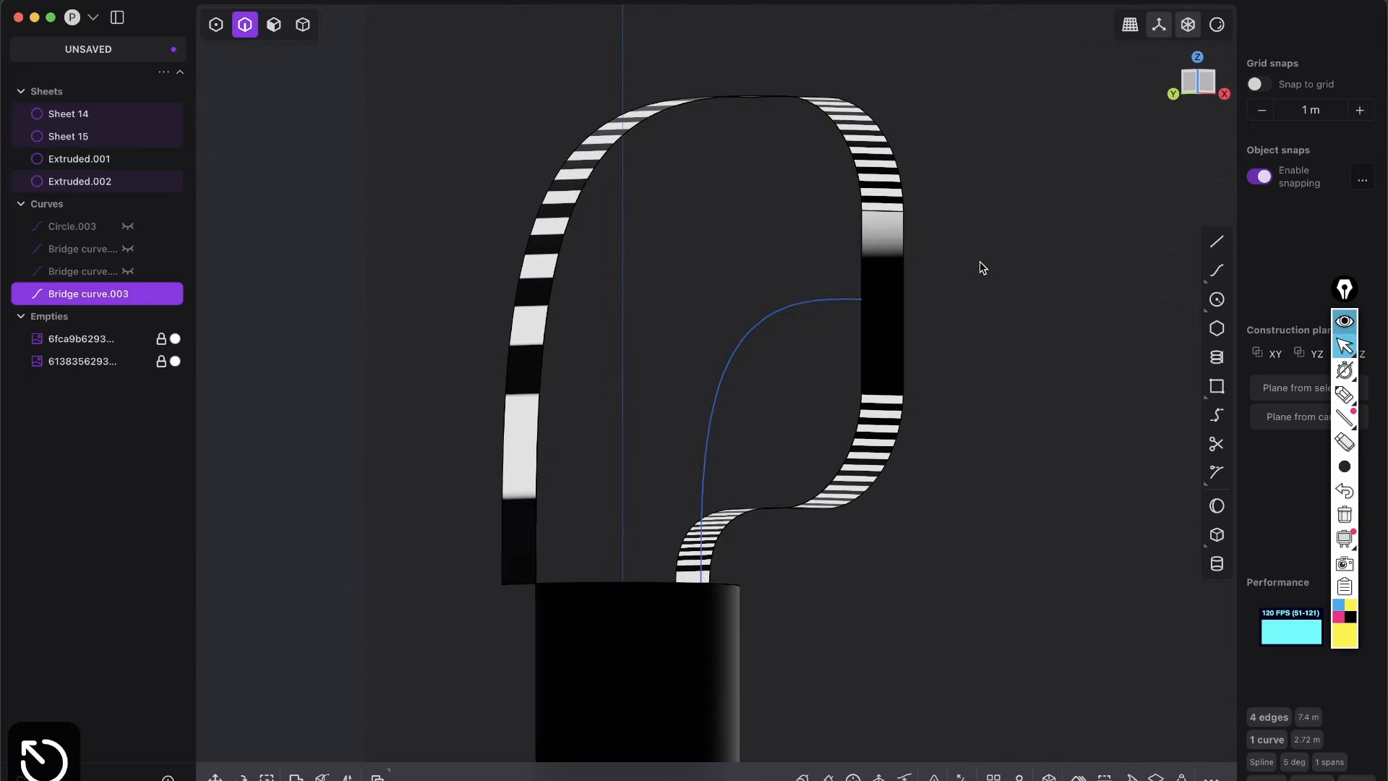
{"action": "left_click", "coordinate": [978, 262]}
{"action": "scroll", "coordinate": [877, 191], "scroll_direction": "down", "scroll_amount": 2}
{"action": "middle_click_drag", "start_coordinate": [877, 191], "coordinate": [774, 297]}
{"action": "key", "text": "2"}
{"action": "left_click", "coordinate": [1216, 25]}
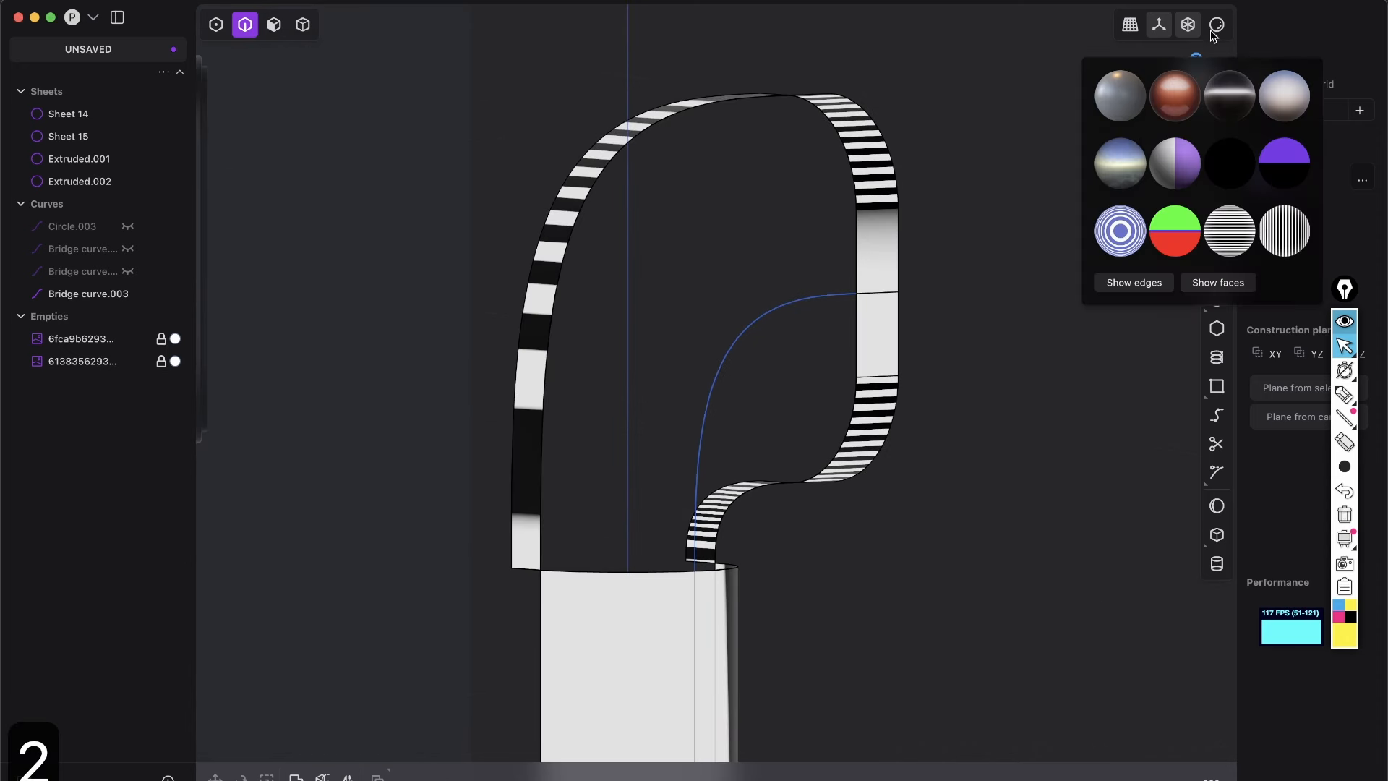
{"action": "left_click", "coordinate": [1120, 96]}
{"action": "key", "text": "shift+e"}
{"action": "key", "text": "2"}
{"action": "left_click", "coordinate": [845, 157]}
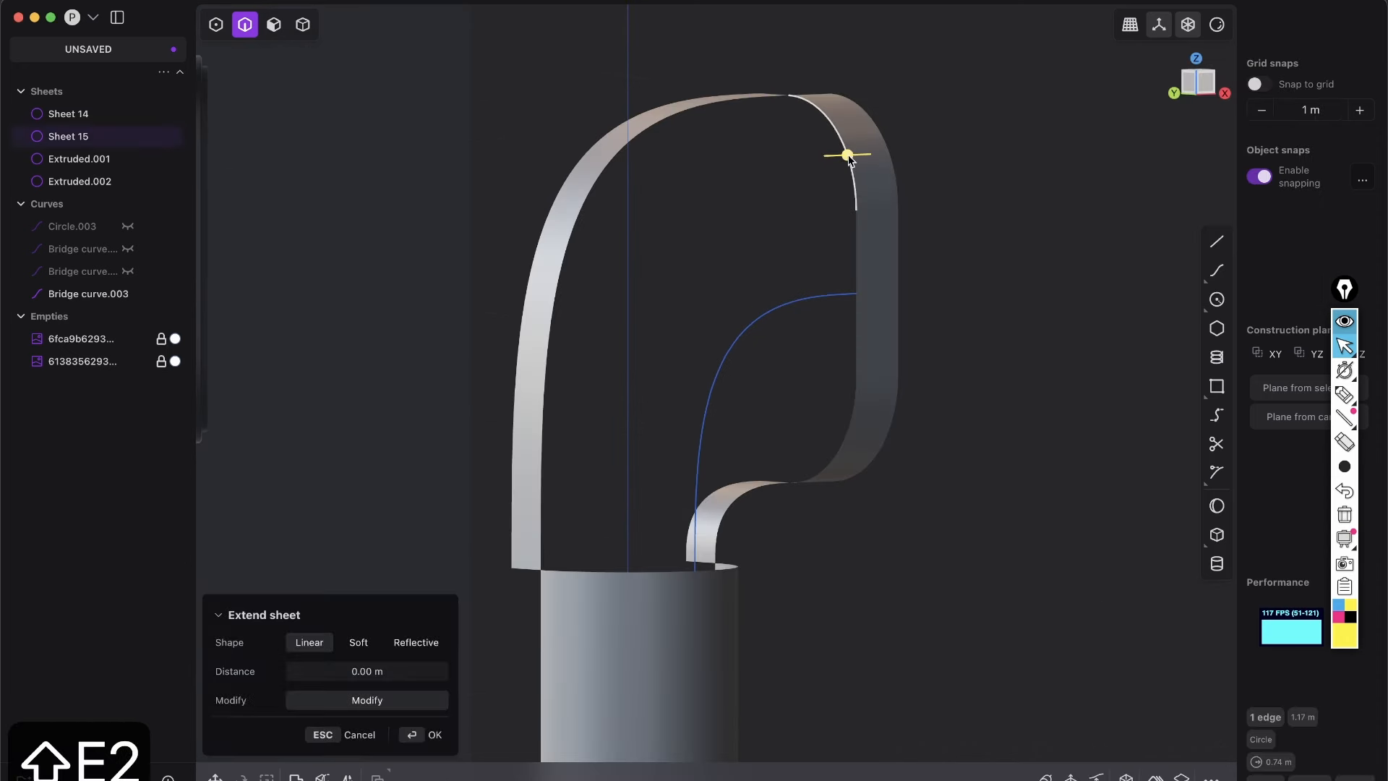
{"action": "left_click", "coordinate": [855, 253], "text": "shift"}
{"action": "left_click", "coordinate": [756, 330], "text": "shift"}
{"action": "left_click", "coordinate": [555, 301], "text": "shift"}
{"action": "left_click", "coordinate": [954, 170]}
{"action": "key", "text": "shift+e"}
Step: Try lofting between the outer strip's inner edge and the bridge curve
{"action": "middle_click_drag", "start_coordinate": [766, 283], "coordinate": [785, 324], "text": "shift"}
{"action": "middle_click_drag", "start_coordinate": [843, 282], "coordinate": [626, 342]}
{"action": "key", "text": "2"}
{"action": "left_click", "coordinate": [588, 309]}
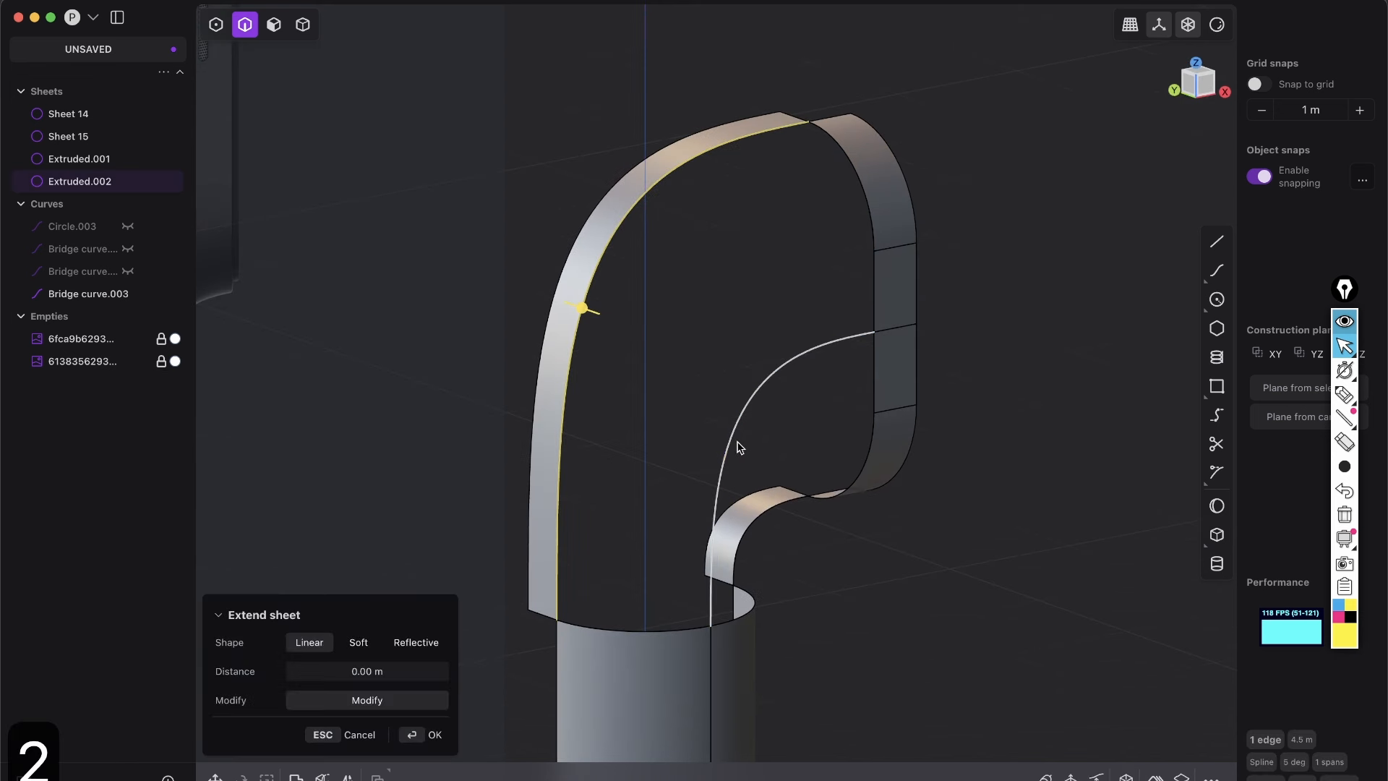
{"action": "left_click", "coordinate": [726, 454], "text": "shift"}
{"action": "middle_click_drag", "start_coordinate": [669, 504], "coordinate": [634, 578]}
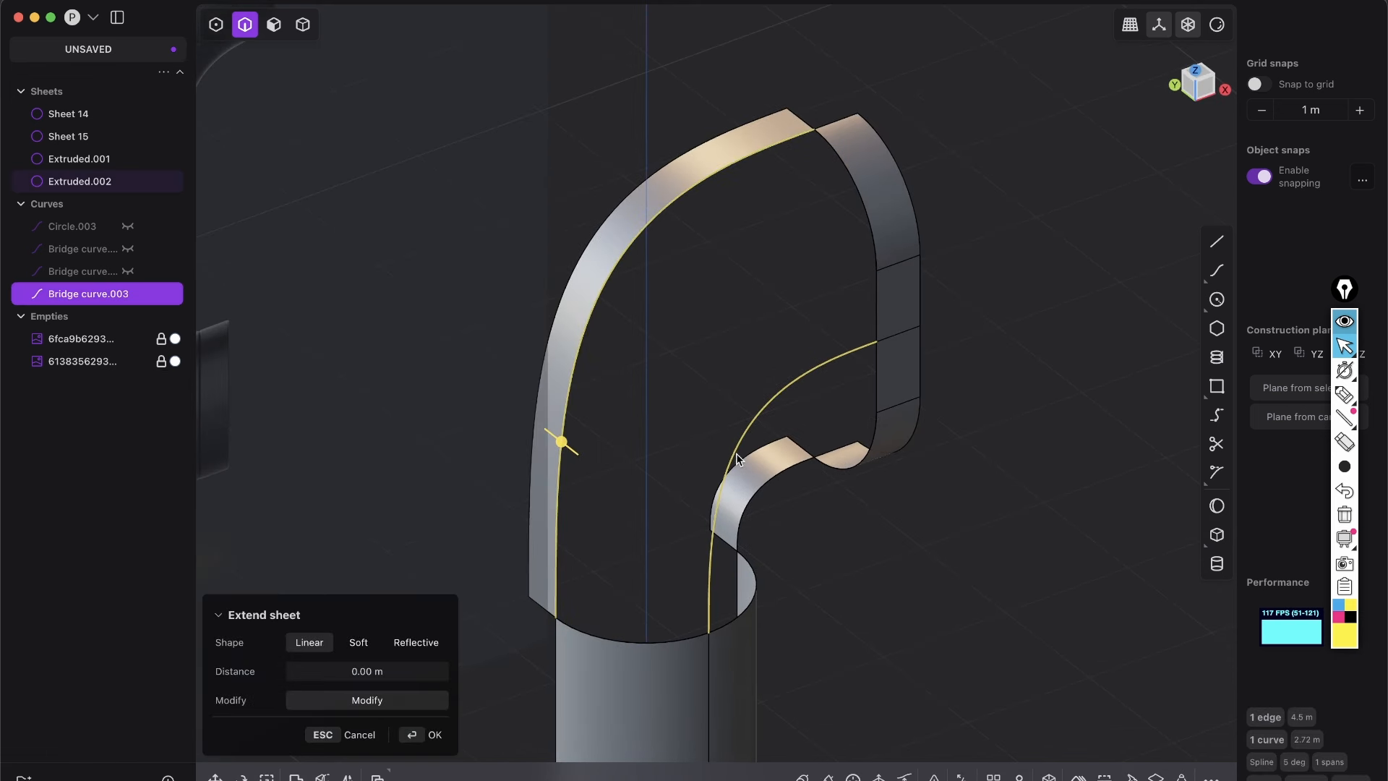
{"action": "key", "text": "l"}
{"action": "middle_click_drag", "start_coordinate": [592, 313], "coordinate": [630, 247]}
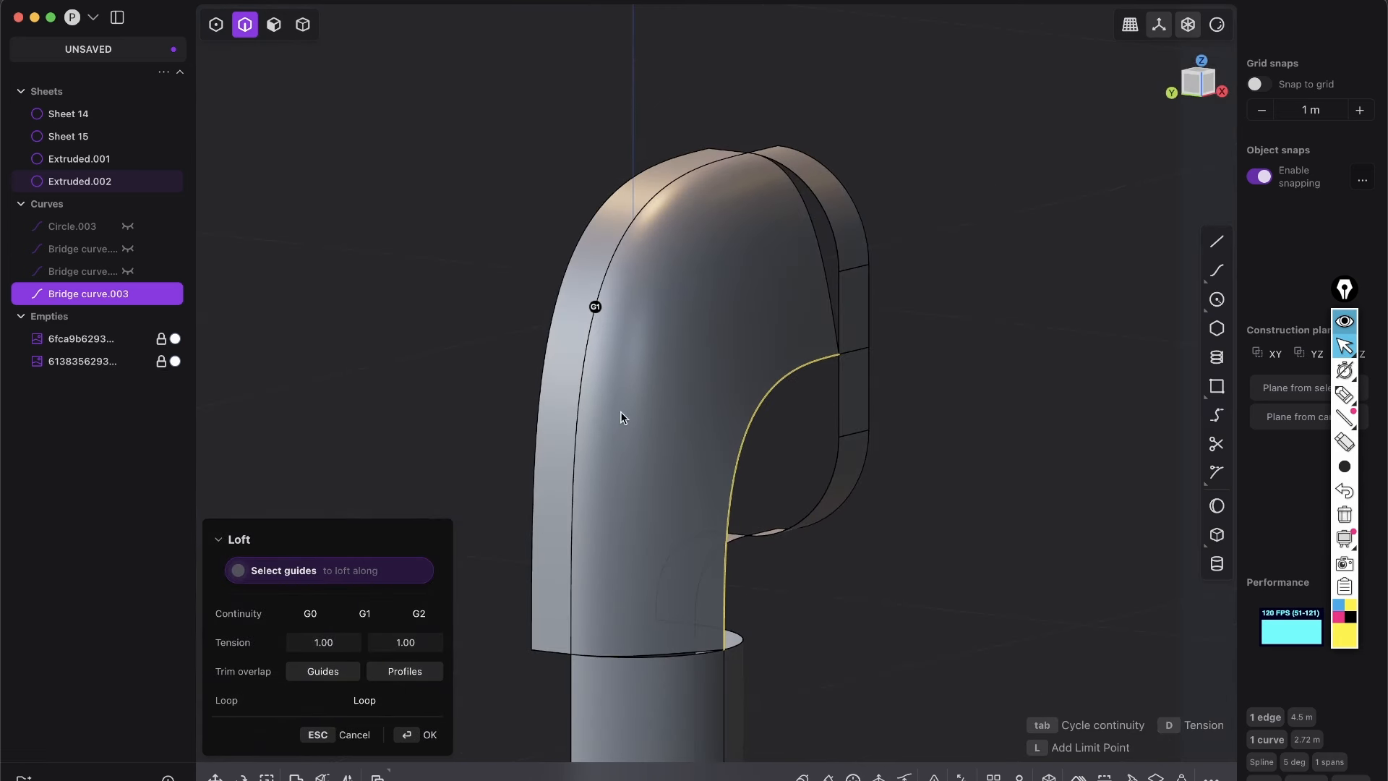
Step: Guide the loft along the tube rim and the upper slot band edges with G1 continuity, and accept it
{"action": "middle_click_drag", "start_coordinate": [610, 343], "coordinate": [597, 270], "text": "shift"}
{"action": "middle_click_drag", "start_coordinate": [639, 589], "coordinate": [663, 659]}
{"action": "left_click", "coordinate": [691, 577]}
{"action": "middle_click_drag", "start_coordinate": [700, 606], "coordinate": [644, 658], "text": "shift"}
{"action": "left_click", "coordinate": [821, 251]}
{"action": "left_click", "coordinate": [812, 198]}
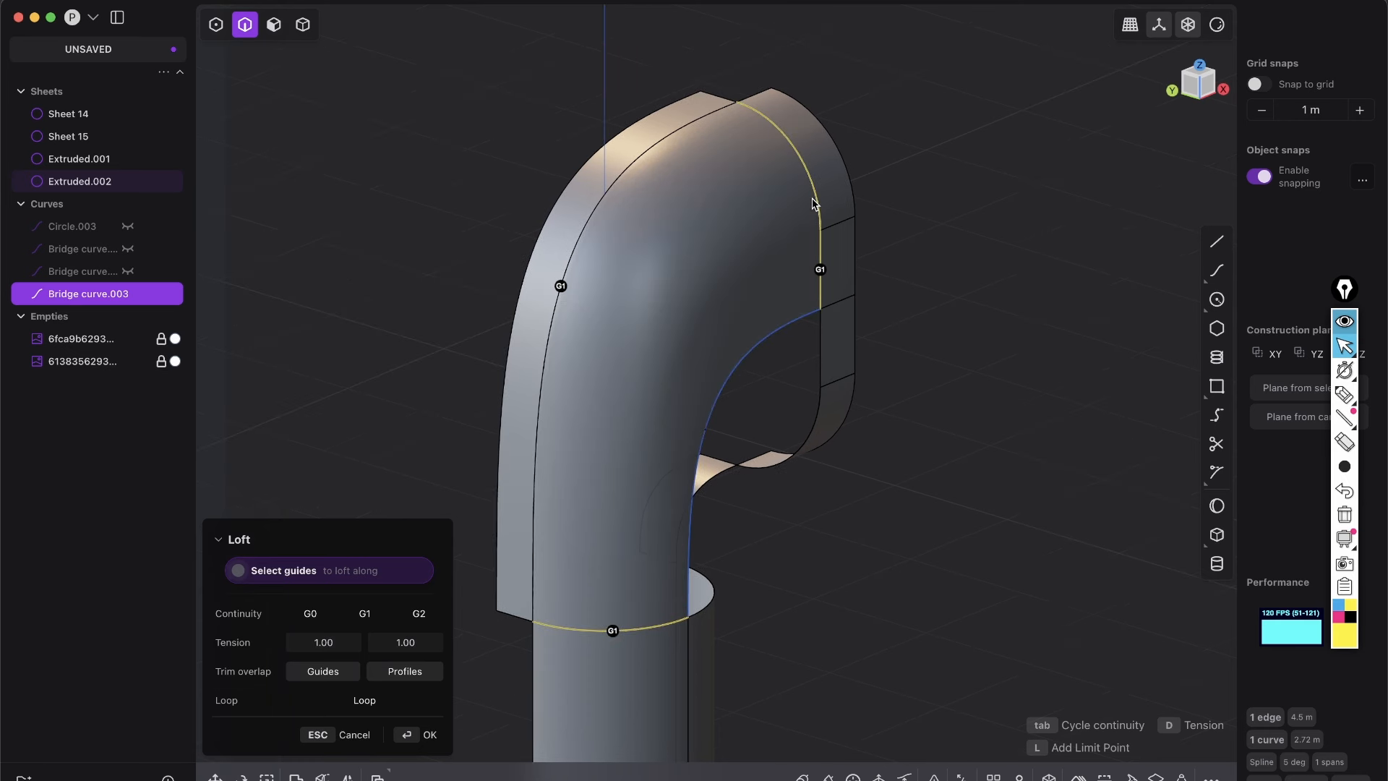
{"action": "middle_click_drag", "start_coordinate": [639, 672], "coordinate": [1133, 195]}
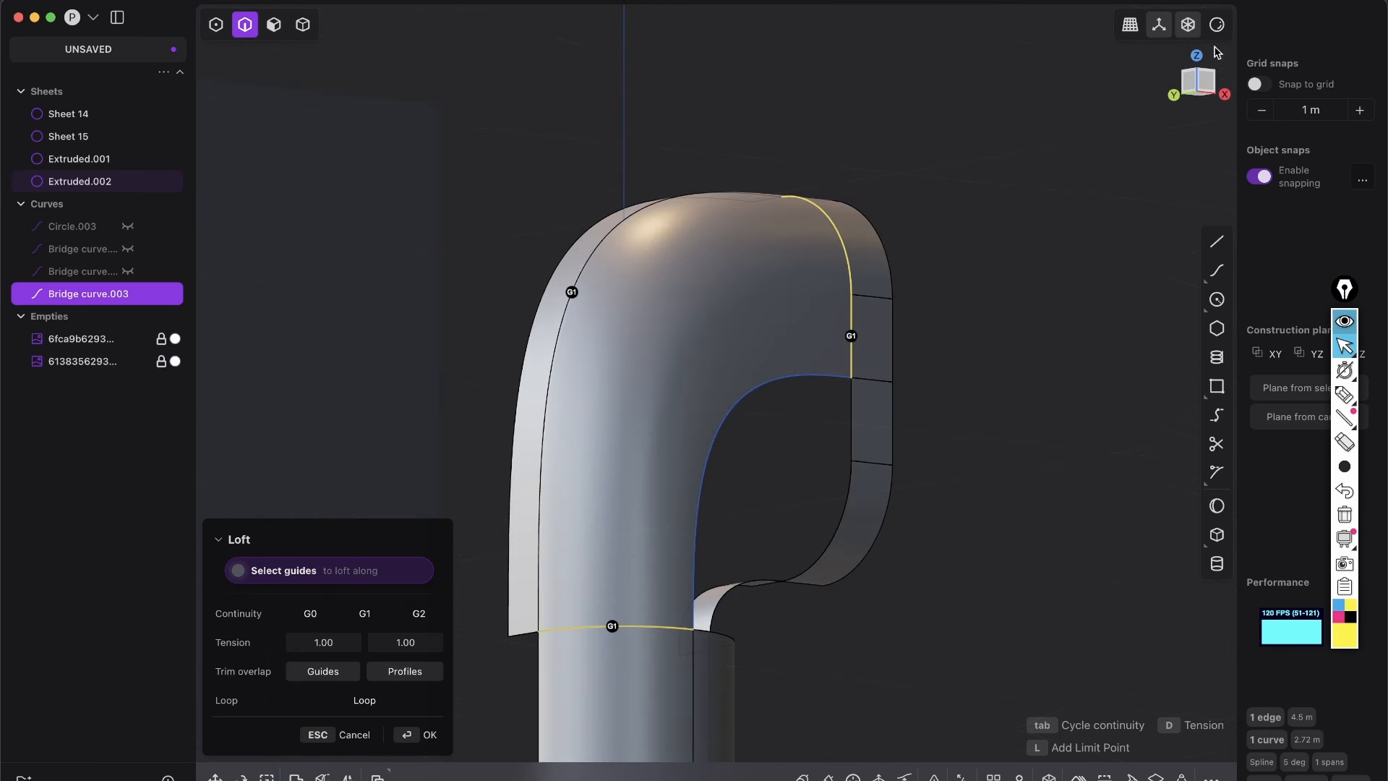
{"action": "key", "text": "Return"}
Step: Examine the lofted surface with horizontal zebra stripes and undo the loft
{"action": "left_click", "coordinate": [1217, 28]}
{"action": "left_click", "coordinate": [1226, 242]}
{"action": "middle_click_drag", "start_coordinate": [681, 712], "coordinate": [701, 566], "text": "shift"}
{"action": "scroll", "coordinate": [666, 519], "scroll_direction": "down", "scroll_amount": 5}
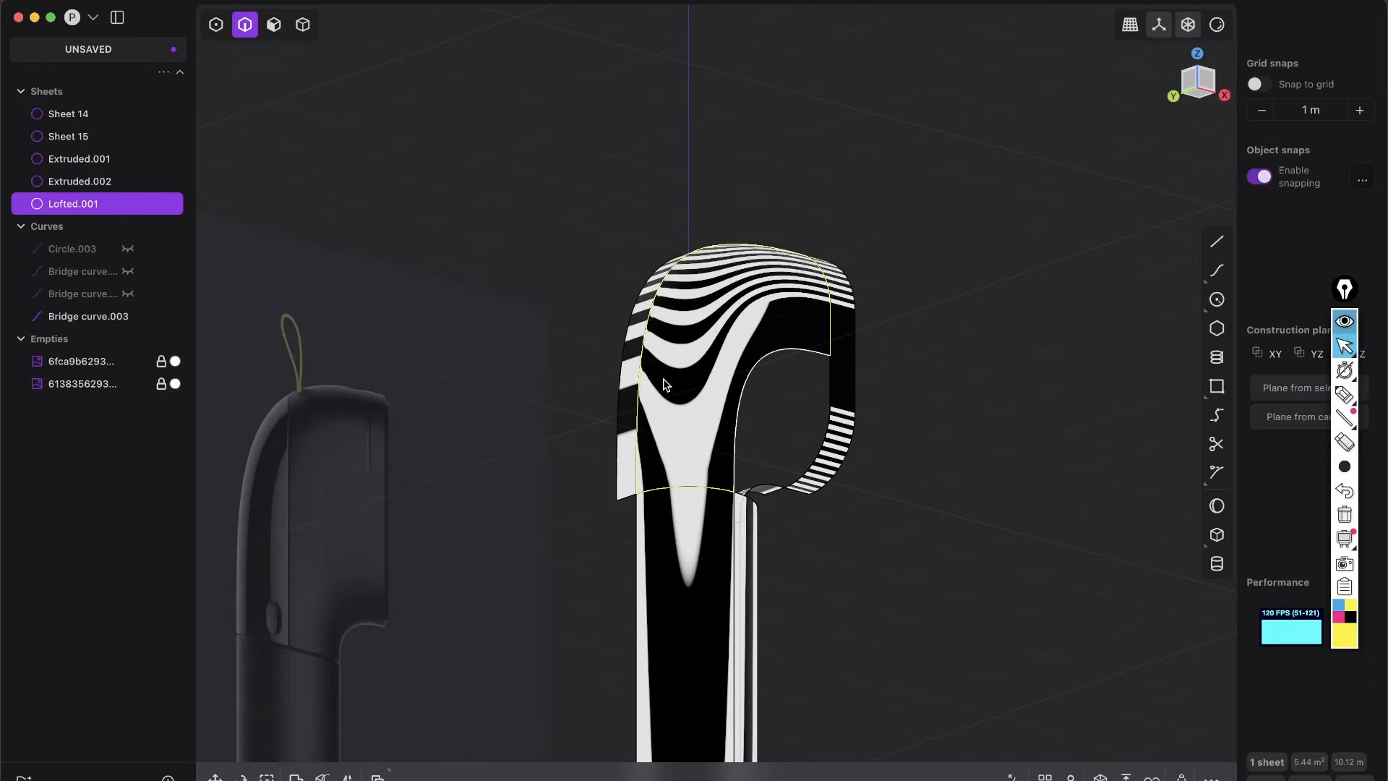
{"action": "scroll", "coordinate": [676, 384], "scroll_direction": "up", "scroll_amount": 3}
{"action": "middle_click_drag", "start_coordinate": [849, 371], "coordinate": [851, 382]}
{"action": "left_click", "coordinate": [851, 383]}
{"action": "scroll", "coordinate": [838, 376], "scroll_direction": "up", "scroll_amount": 3}
{"action": "key", "text": "super+z"}
{"action": "key", "text": "super+z"}
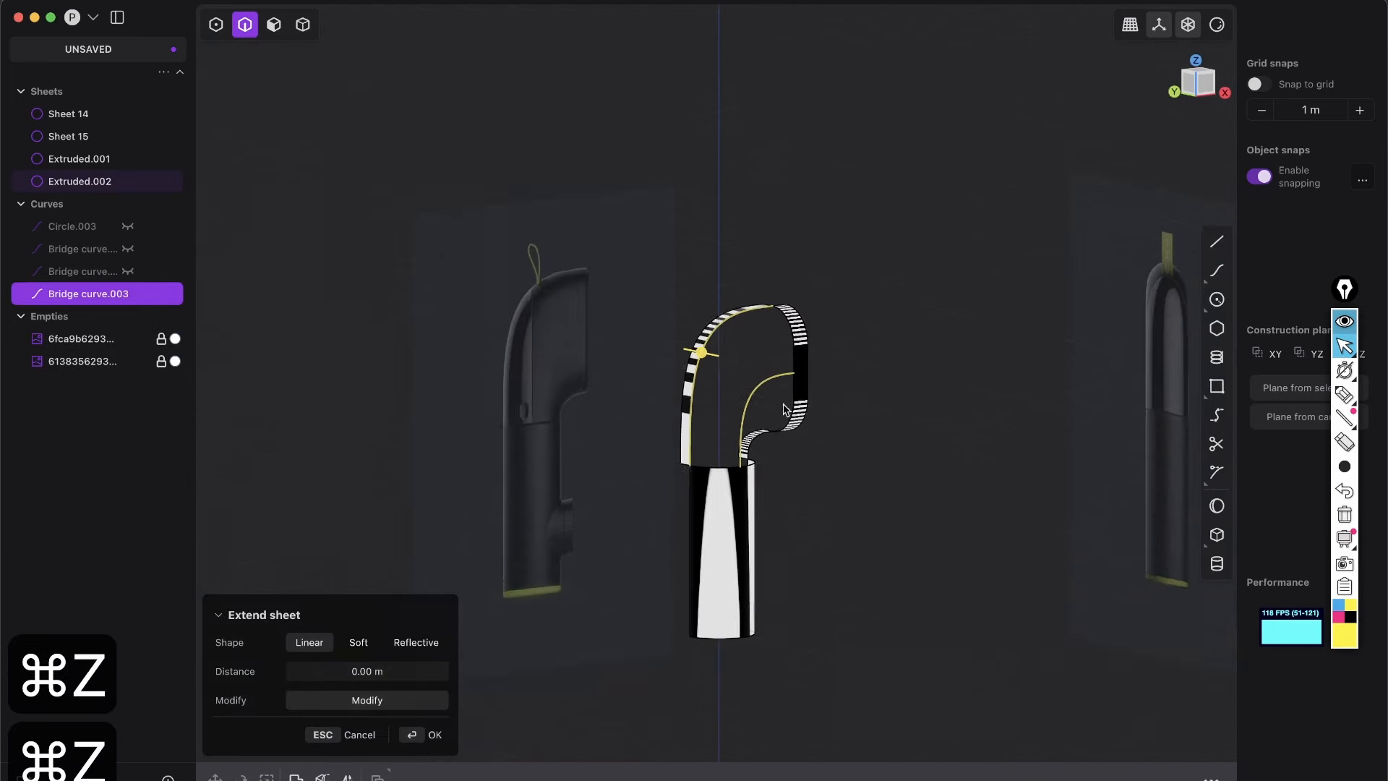
Step: Duplicate all the visible sheets and the bridge curve, placing the copies beside the originals along the Y axis
{"action": "key", "text": "Tab"}
{"action": "key", "text": "shift+d"}
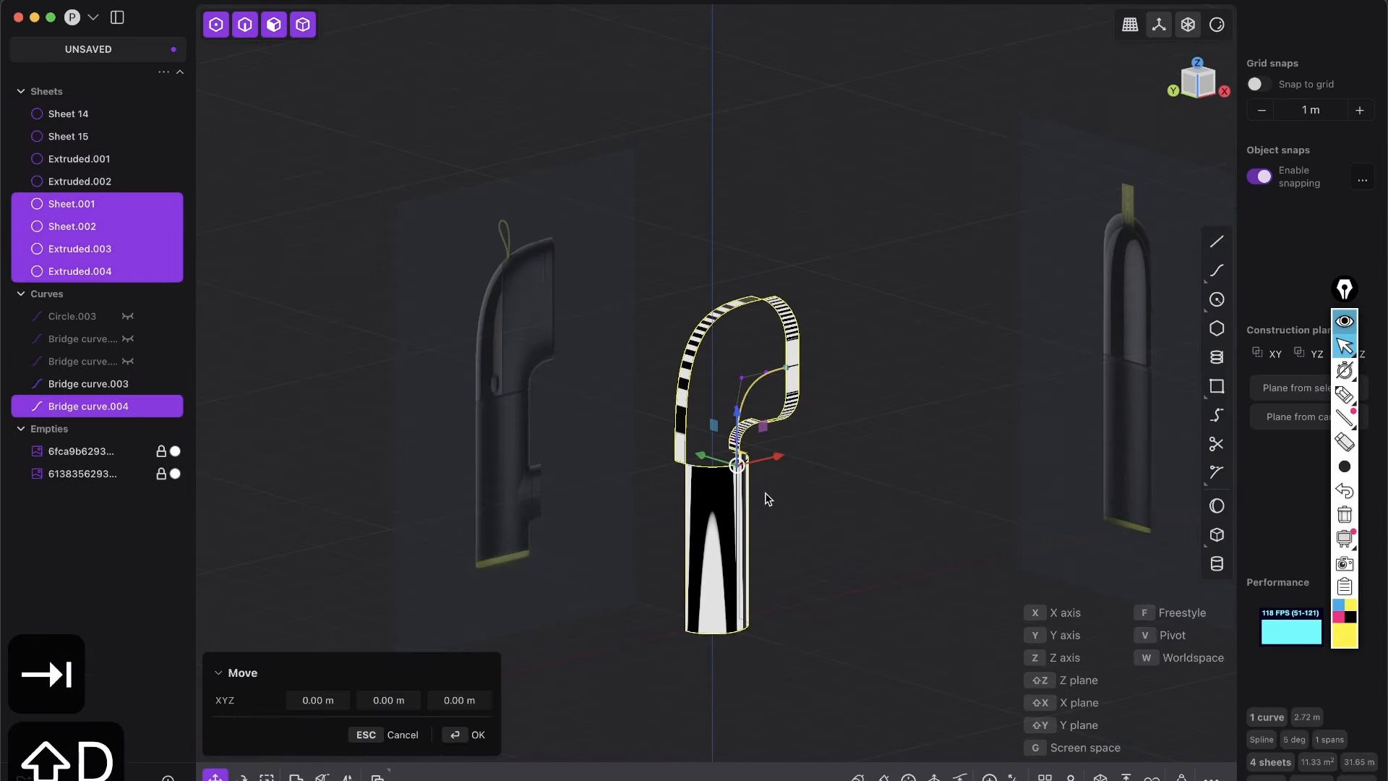
{"action": "left_click_drag", "start_coordinate": [705, 455], "coordinate": [855, 499]}
{"action": "right_click", "coordinate": [876, 469]}
{"action": "left_click", "coordinate": [863, 322]}
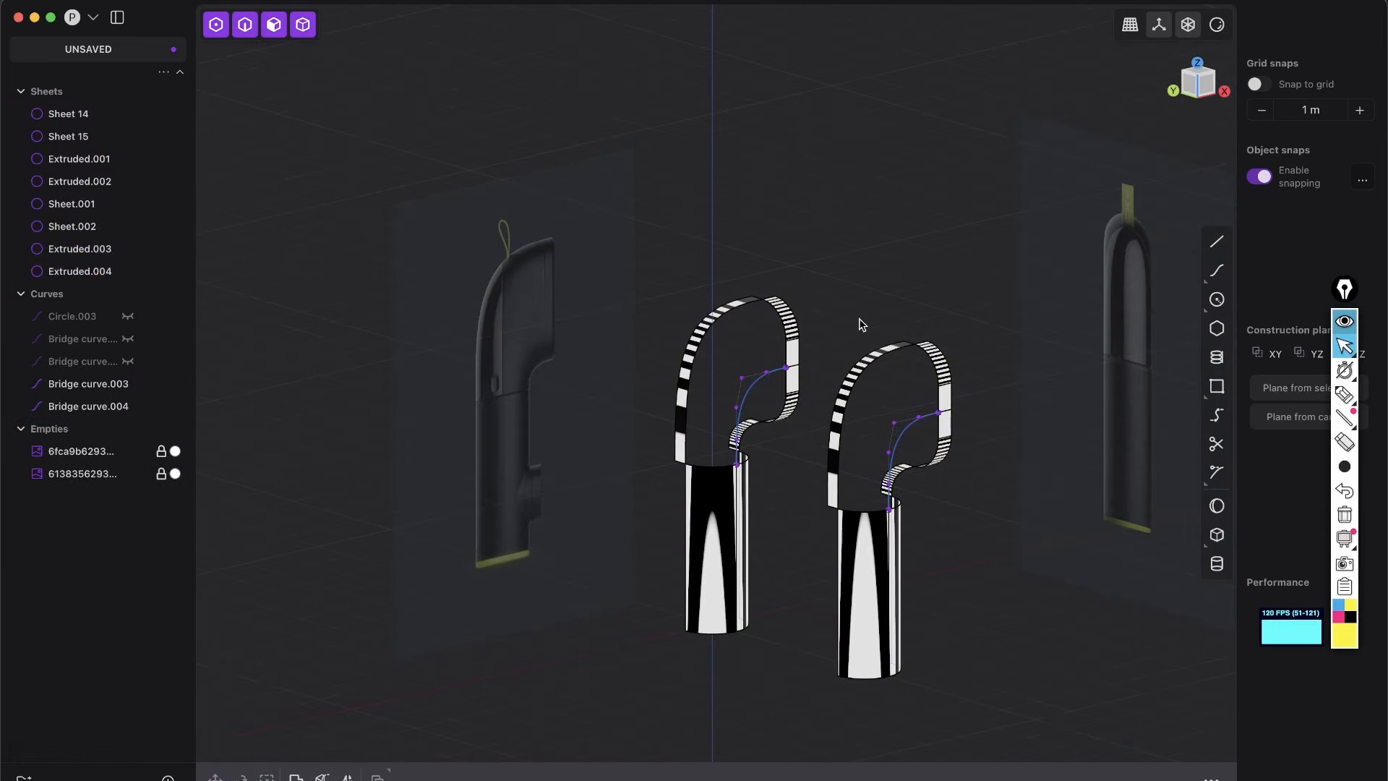
Step: Hide the surface edges and return to the grey studio shading
{"action": "scroll", "coordinate": [860, 413], "scroll_direction": "up", "scroll_amount": 5}
{"action": "scroll", "coordinate": [805, 317], "scroll_direction": "down", "scroll_amount": 5}
{"action": "right_click_drag", "start_coordinate": [646, 362], "coordinate": [932, 403]}
{"action": "scroll", "coordinate": [644, 281], "scroll_direction": "up", "scroll_amount": 7}
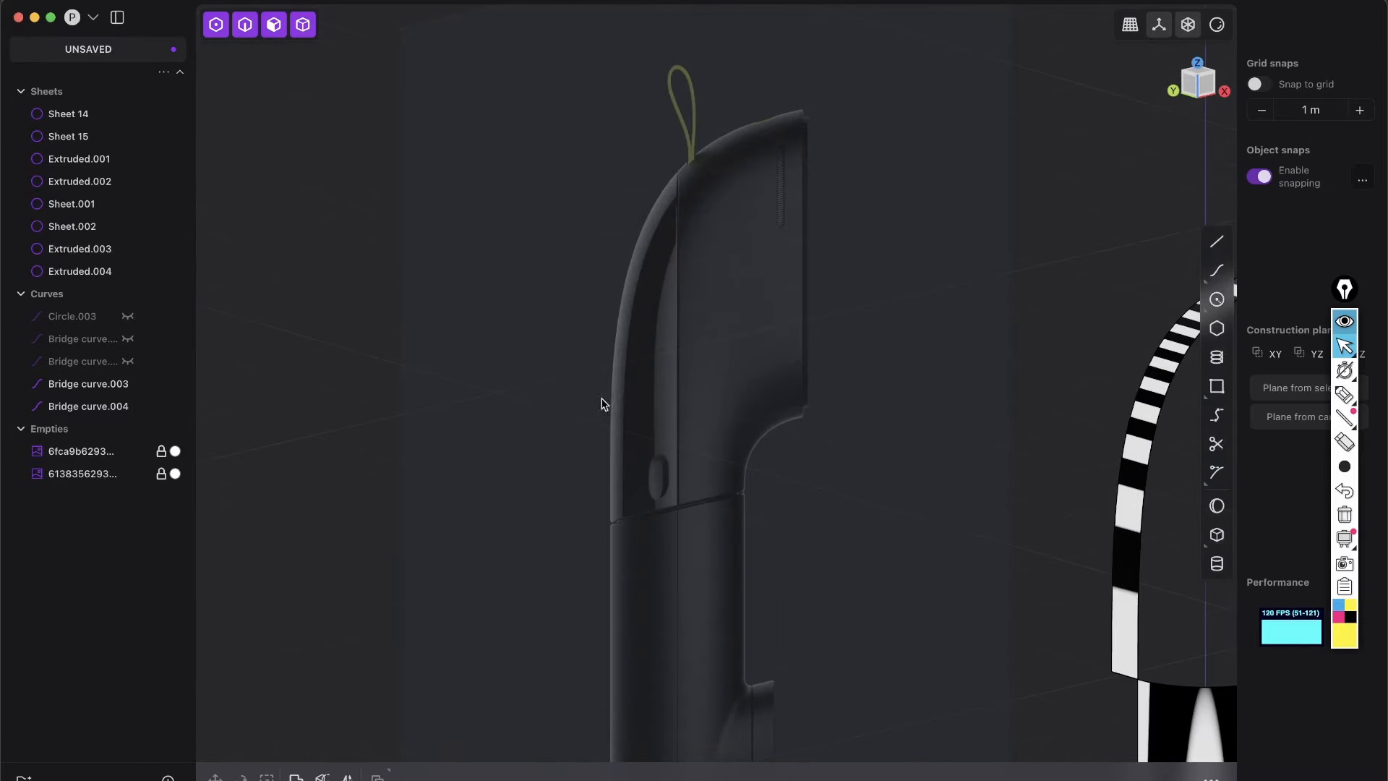
{"action": "right_click_drag", "start_coordinate": [766, 330], "coordinate": [764, 348]}
{"action": "right_click_drag", "start_coordinate": [983, 480], "coordinate": [311, 261]}
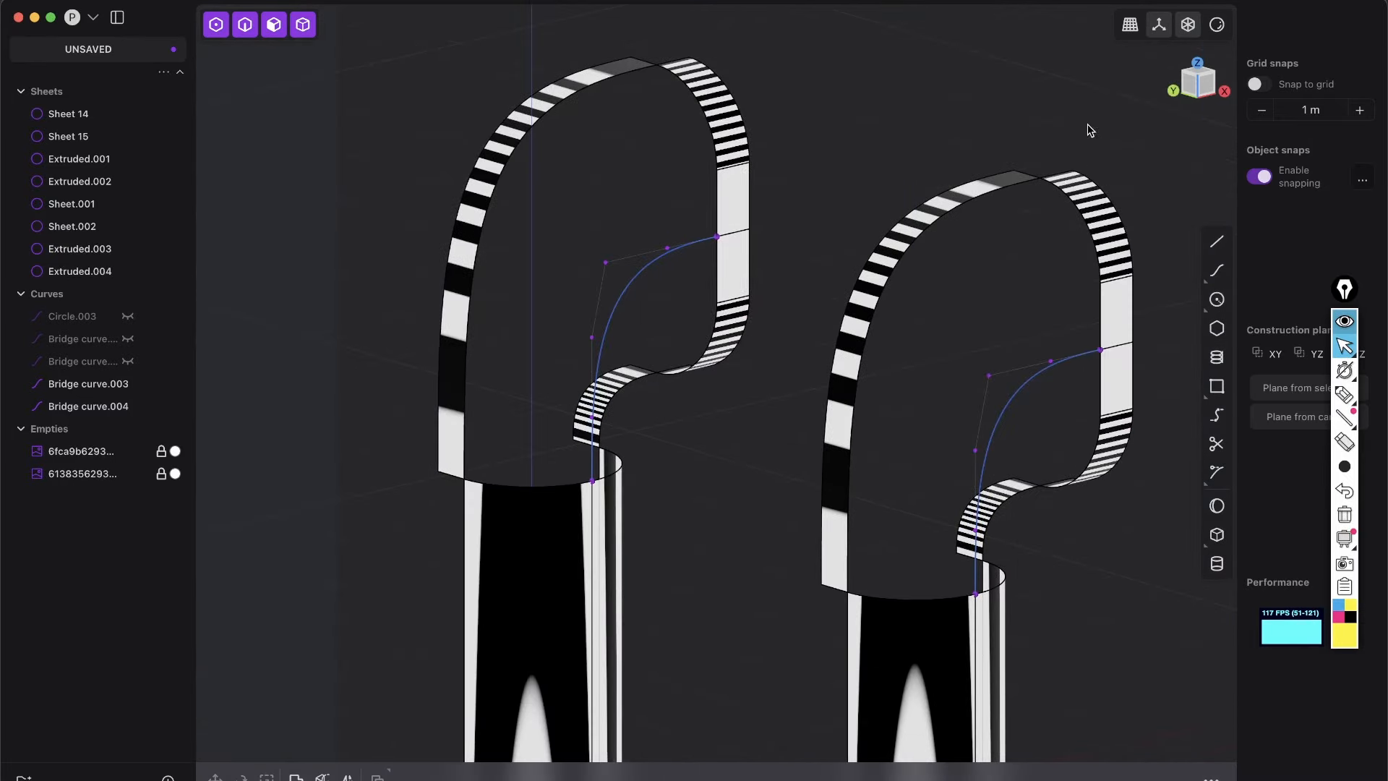
{"action": "right_click_drag", "start_coordinate": [671, 358], "coordinate": [730, 412]}
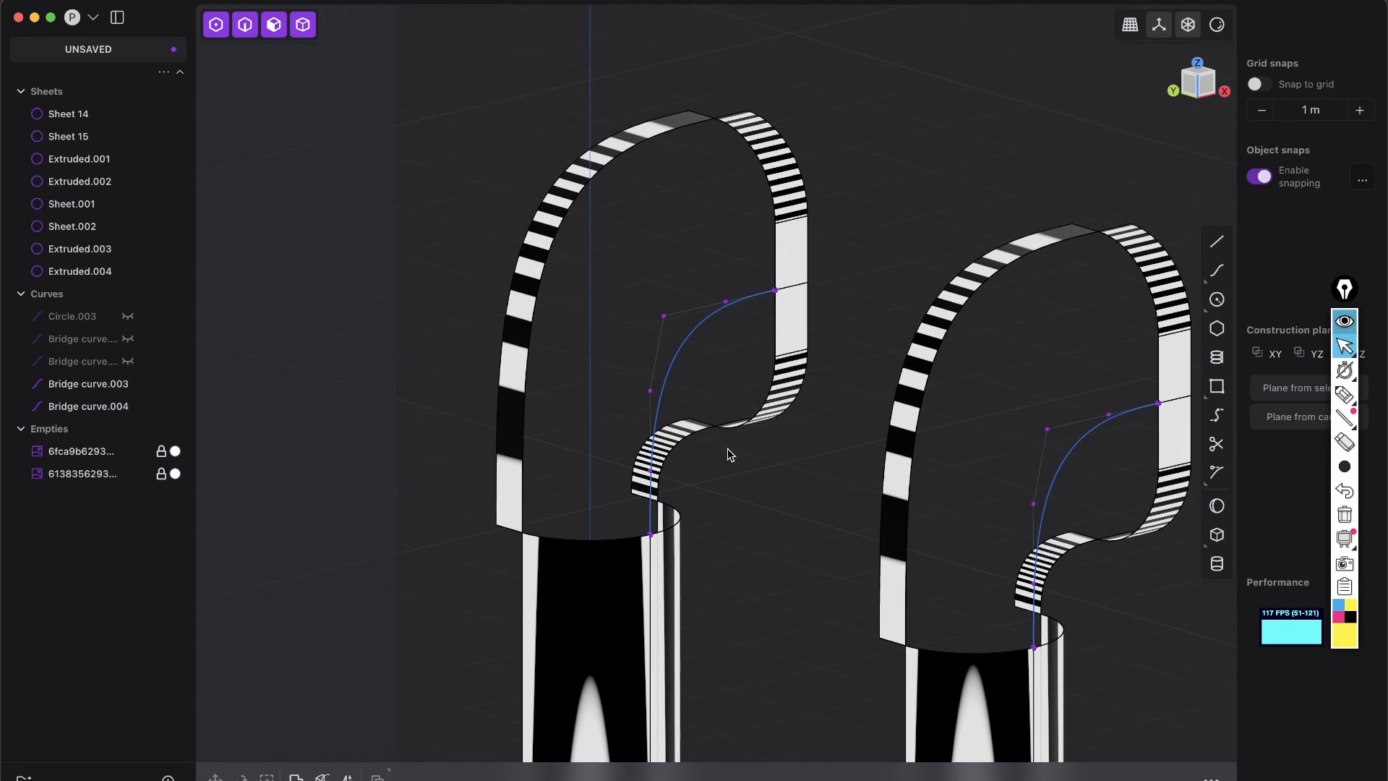
{"action": "key", "text": "shift+e"}
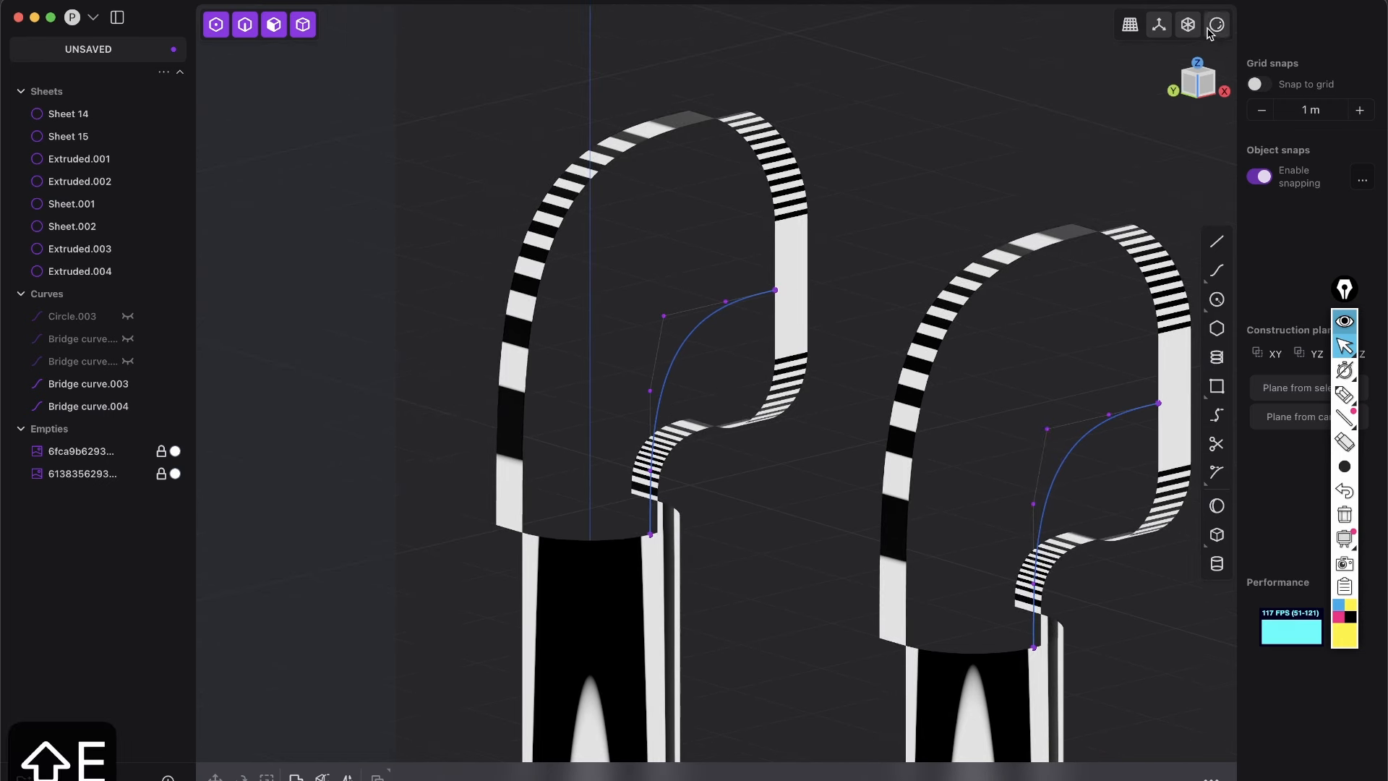
{"action": "left_click", "coordinate": [1212, 27]}
{"action": "left_click", "coordinate": [1120, 95]}
Step: Preview a G1 patch with Quality faces over the original's upper opening, bounded by slot band, bridge curve, tube rim and outer strip edges
{"action": "key", "text": "2"}
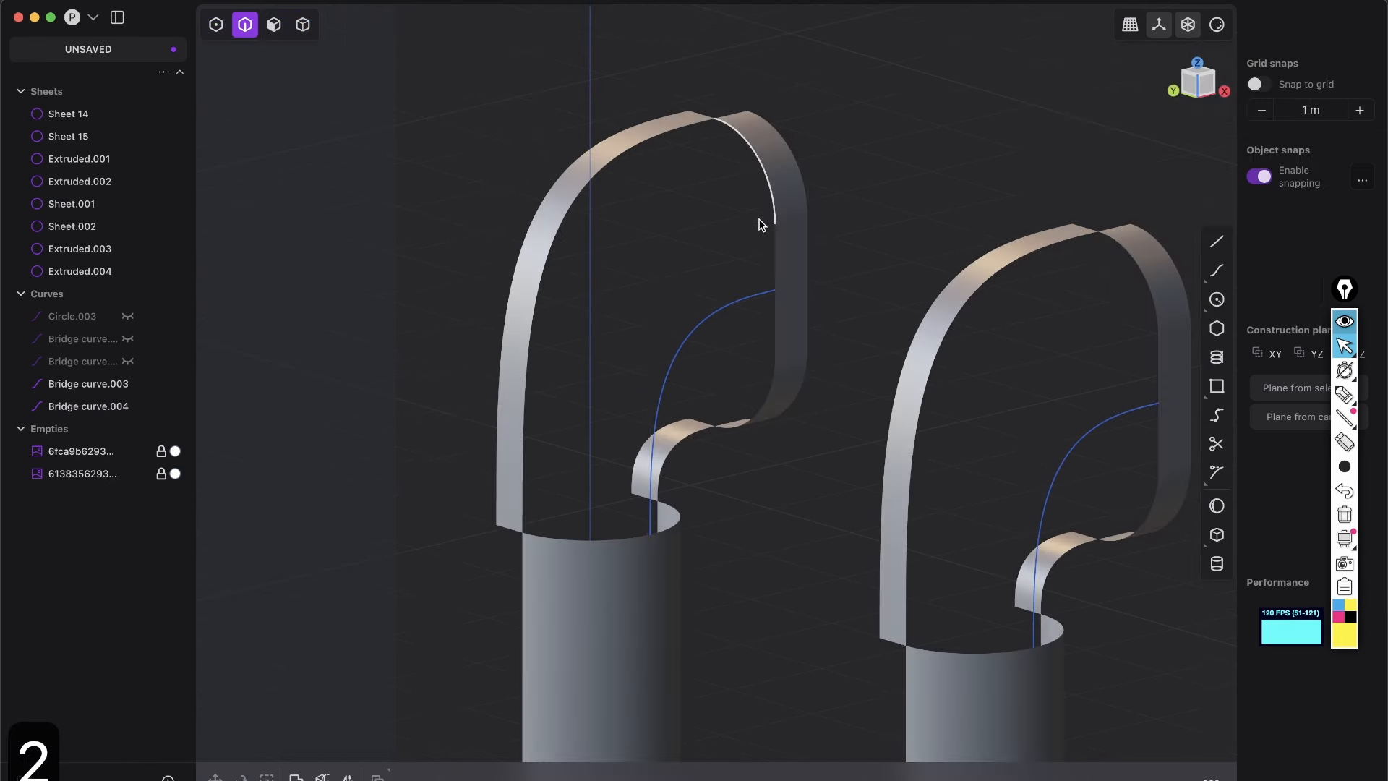
{"action": "left_click", "coordinate": [774, 211]}
{"action": "left_click", "coordinate": [714, 310]}
{"action": "left_click", "coordinate": [607, 538]}
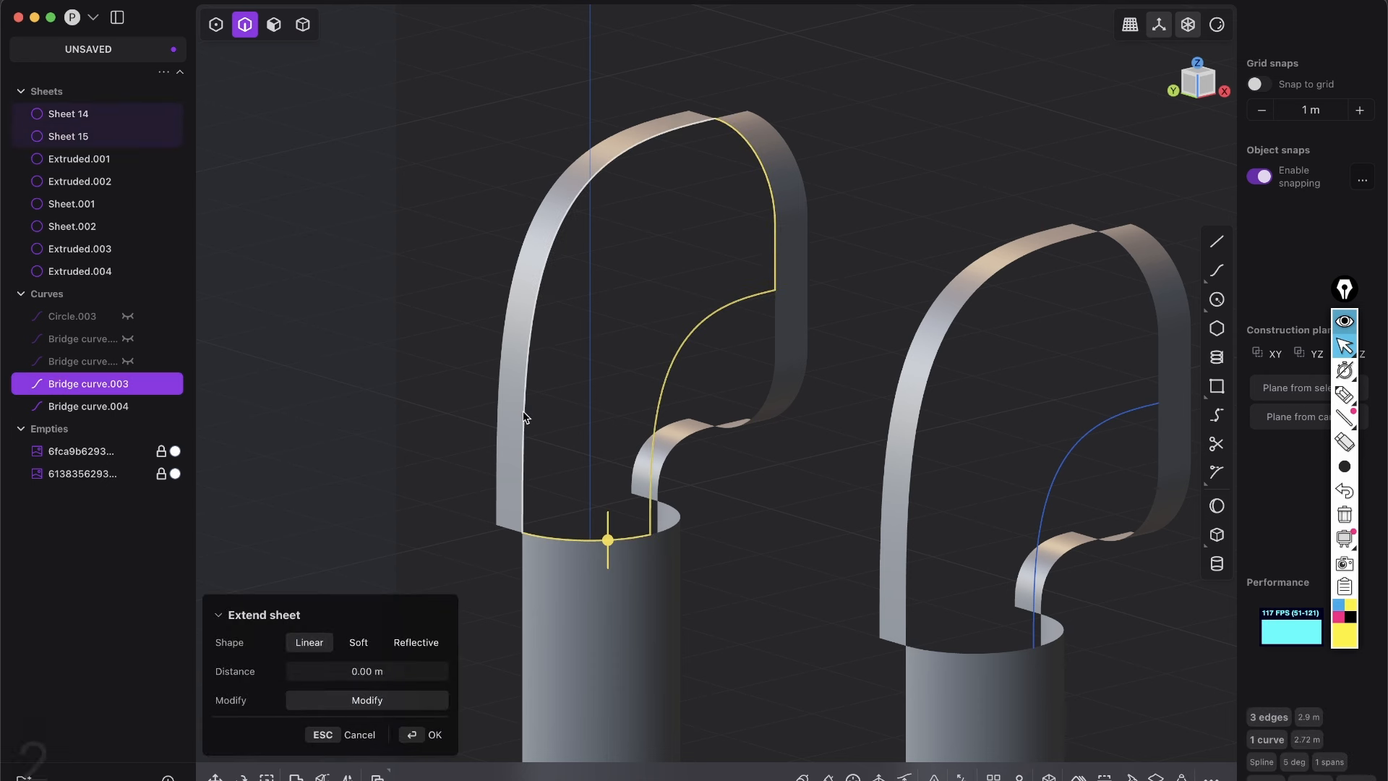
{"action": "left_click", "coordinate": [526, 419]}
{"action": "key", "text": "shift+3"}
{"action": "key", "text": "Escape"}
{"action": "scroll", "coordinate": [781, 142], "scroll_direction": "left", "scroll_amount": 2}
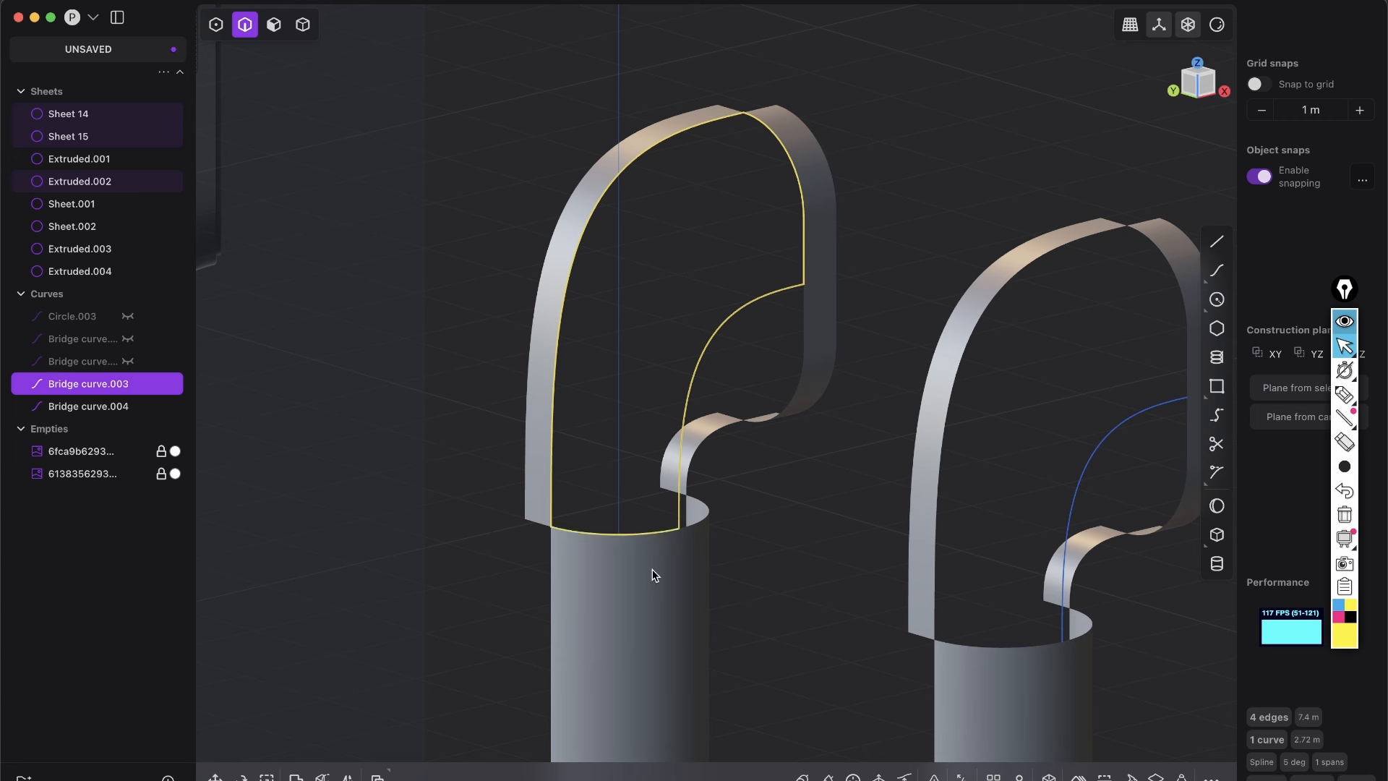
{"action": "key", "text": "shift+3"}
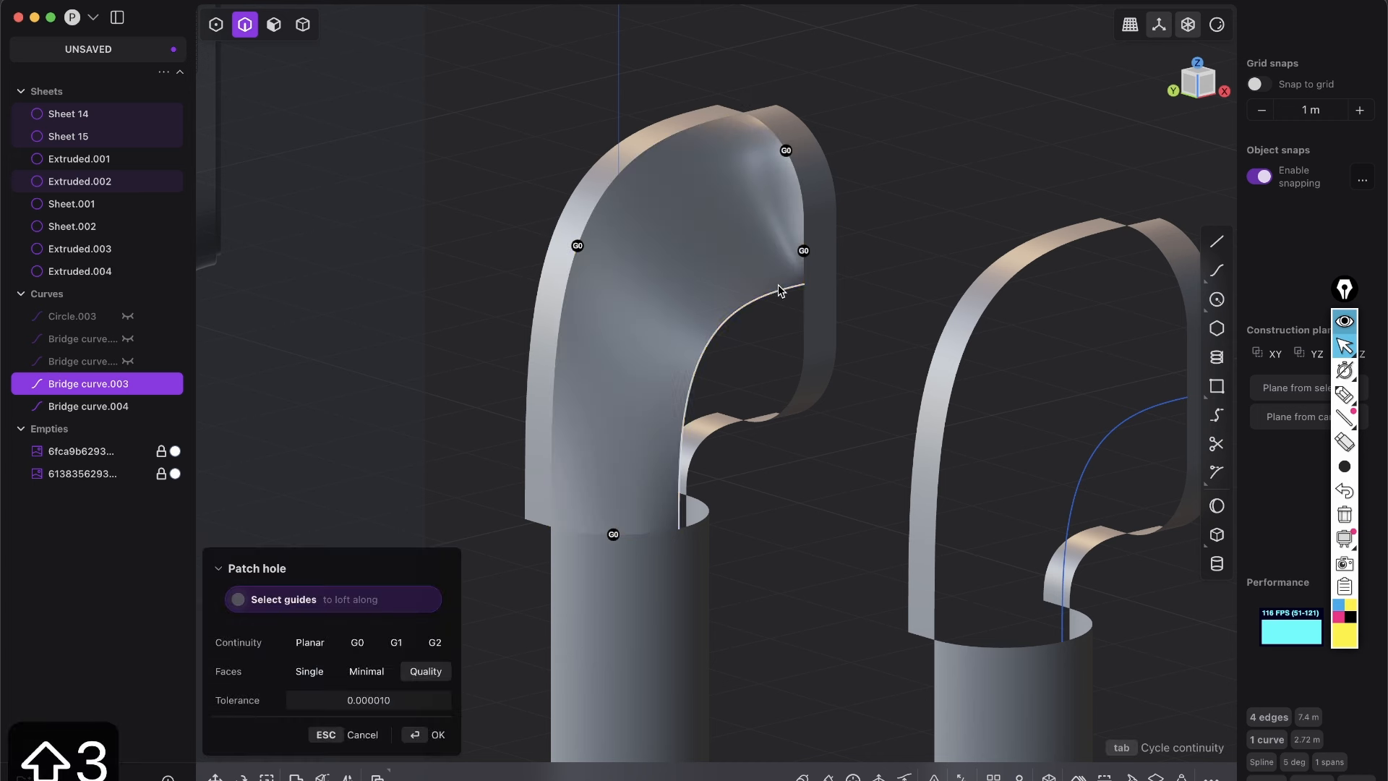
{"action": "key", "text": "Tab"}
{"action": "middle_click_drag", "start_coordinate": [682, 636], "coordinate": [688, 553]}
{"action": "middle_click_drag", "start_coordinate": [781, 258], "coordinate": [625, 446]}
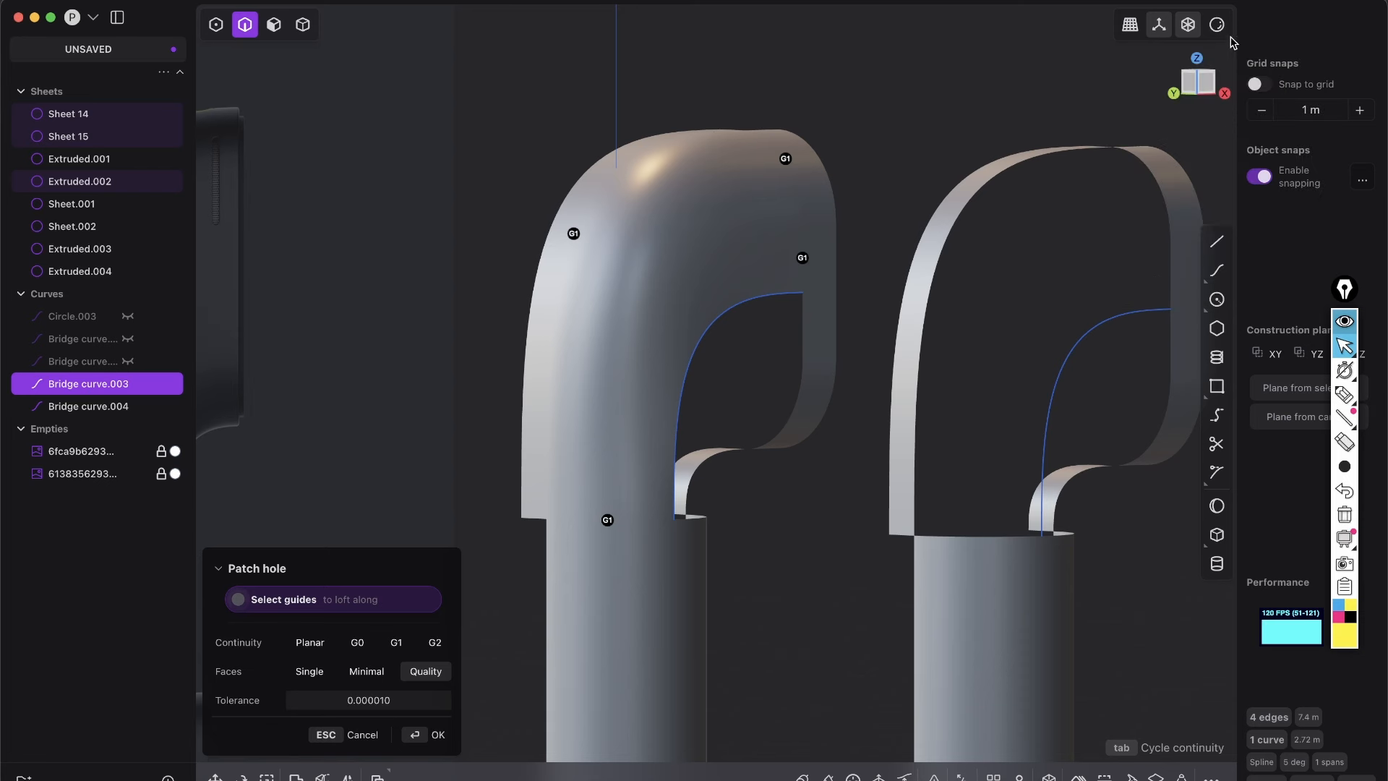
Step: Examine the patch preview with horizontal zebra stripes, especially at its transition to the tube
{"action": "left_click", "coordinate": [1196, 58]}
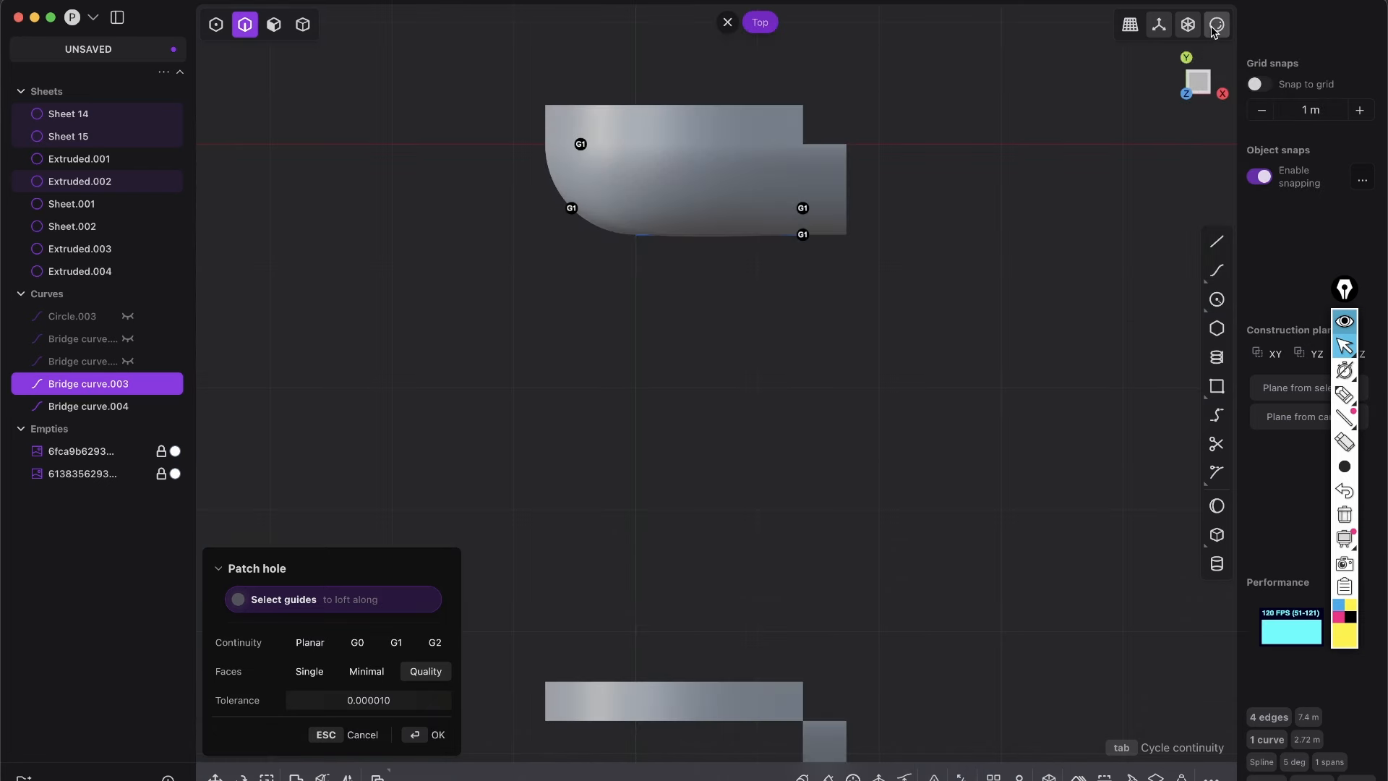
{"action": "middle_click_drag", "start_coordinate": [653, 198], "coordinate": [869, 217]}
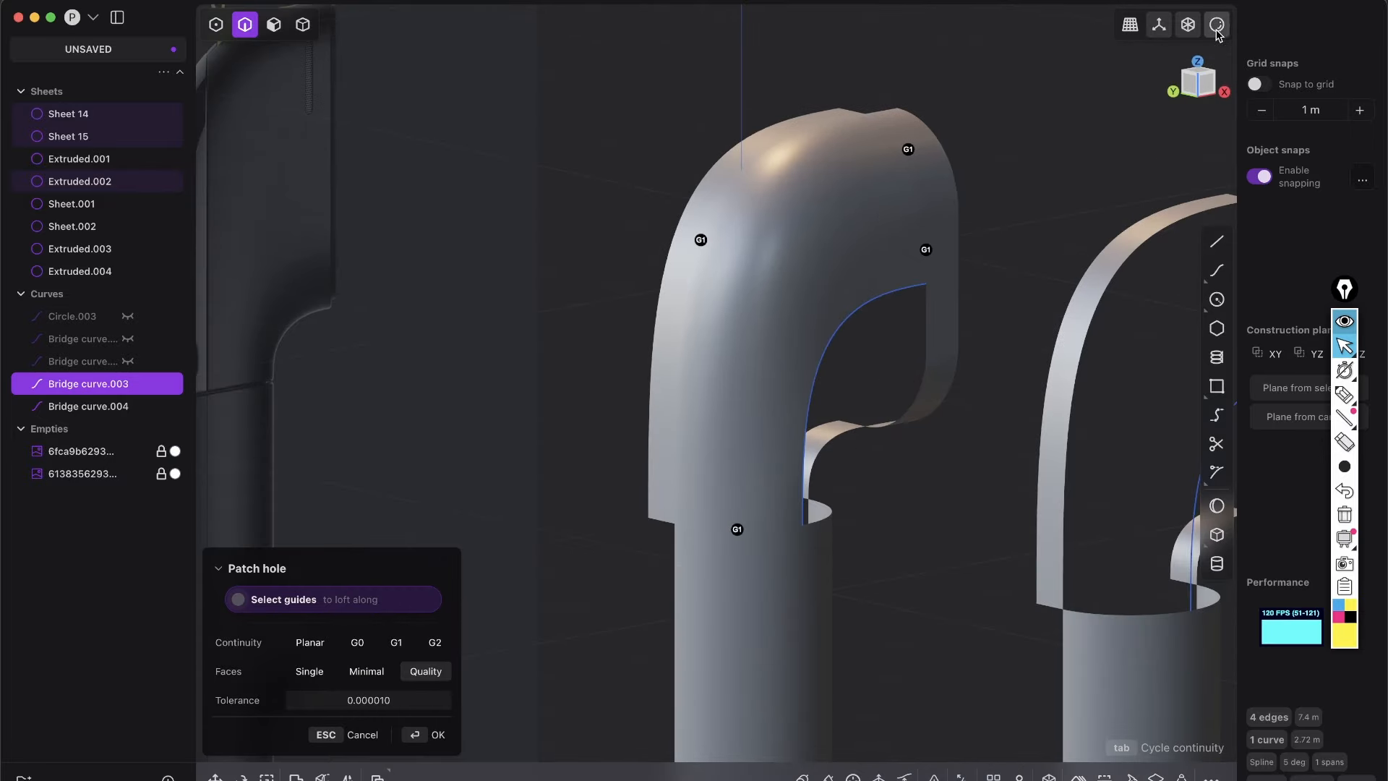
{"action": "mouse_move", "coordinate": [1217, 32]}
{"action": "left_click", "coordinate": [1217, 242]}
{"action": "mouse_move", "coordinate": [784, 434]}
{"action": "middle_mouse_down"}
{"action": "mouse_move", "coordinate": [784, 485]}
{"action": "mouse_move", "coordinate": [824, 461]}
{"action": "mouse_move", "coordinate": [843, 558]}
{"action": "mouse_move", "coordinate": [799, 299]}
{"action": "mouse_move", "coordinate": [802, 528]}
{"action": "mouse_move", "coordinate": [834, 475]}
{"action": "mouse_move", "coordinate": [805, 434]}
{"action": "middle_mouse_up"}
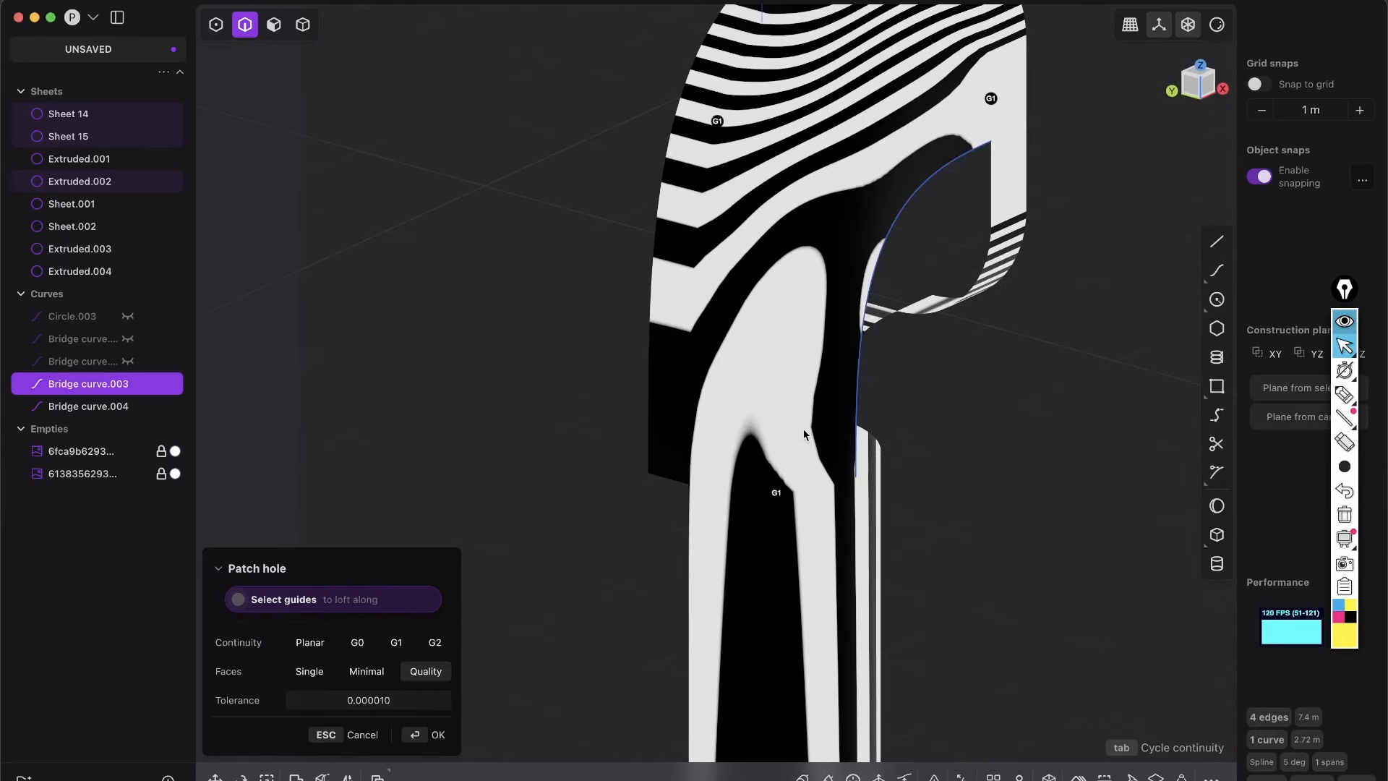
{"action": "middle_click_drag", "start_coordinate": [783, 493], "coordinate": [782, 459]}
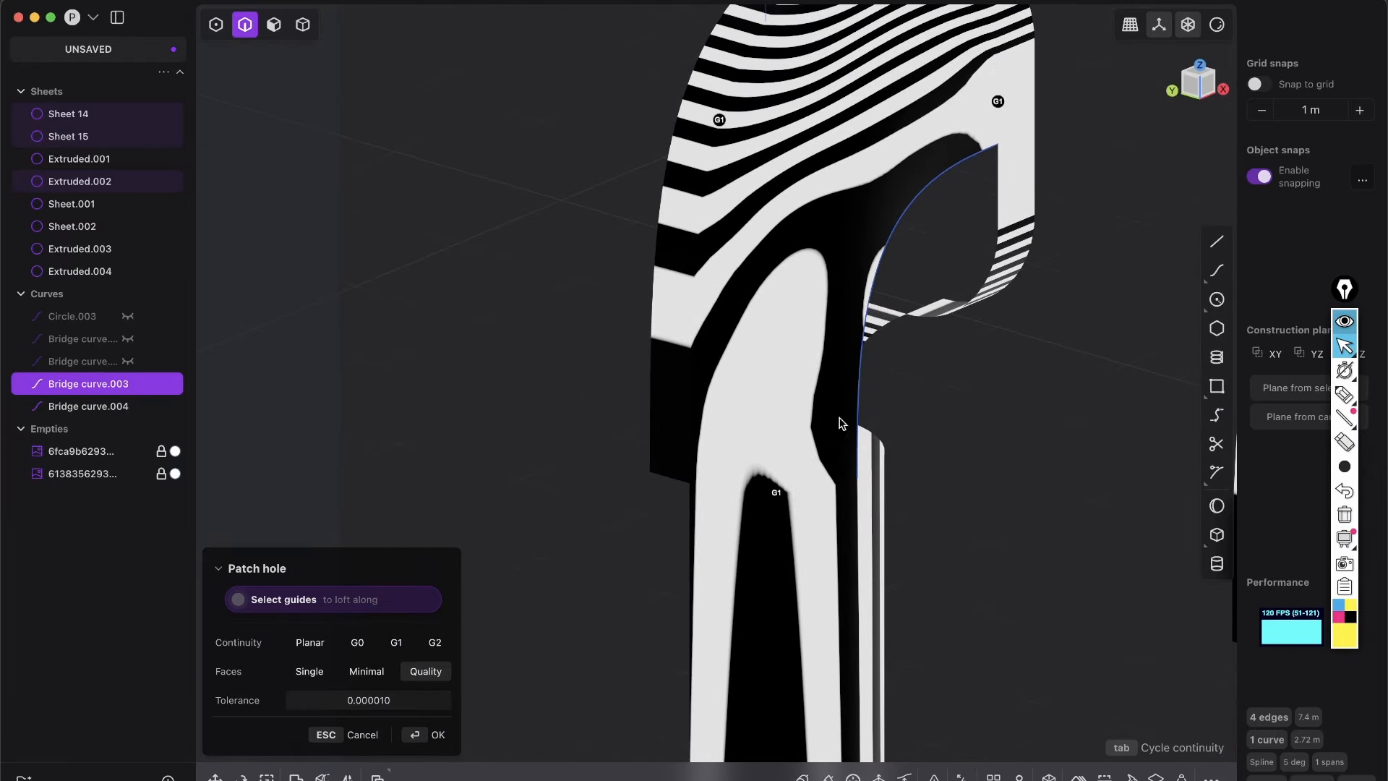
Step: Restart the patch over the same boundary and accept it with G1 continuity and Quality faces
{"action": "key", "text": "Escape"}
{"action": "middle_click_drag", "start_coordinate": [988, 211], "coordinate": [889, 303], "text": "shift"}
{"action": "key", "text": "shift+3"}
{"action": "key", "text": "Tab"}
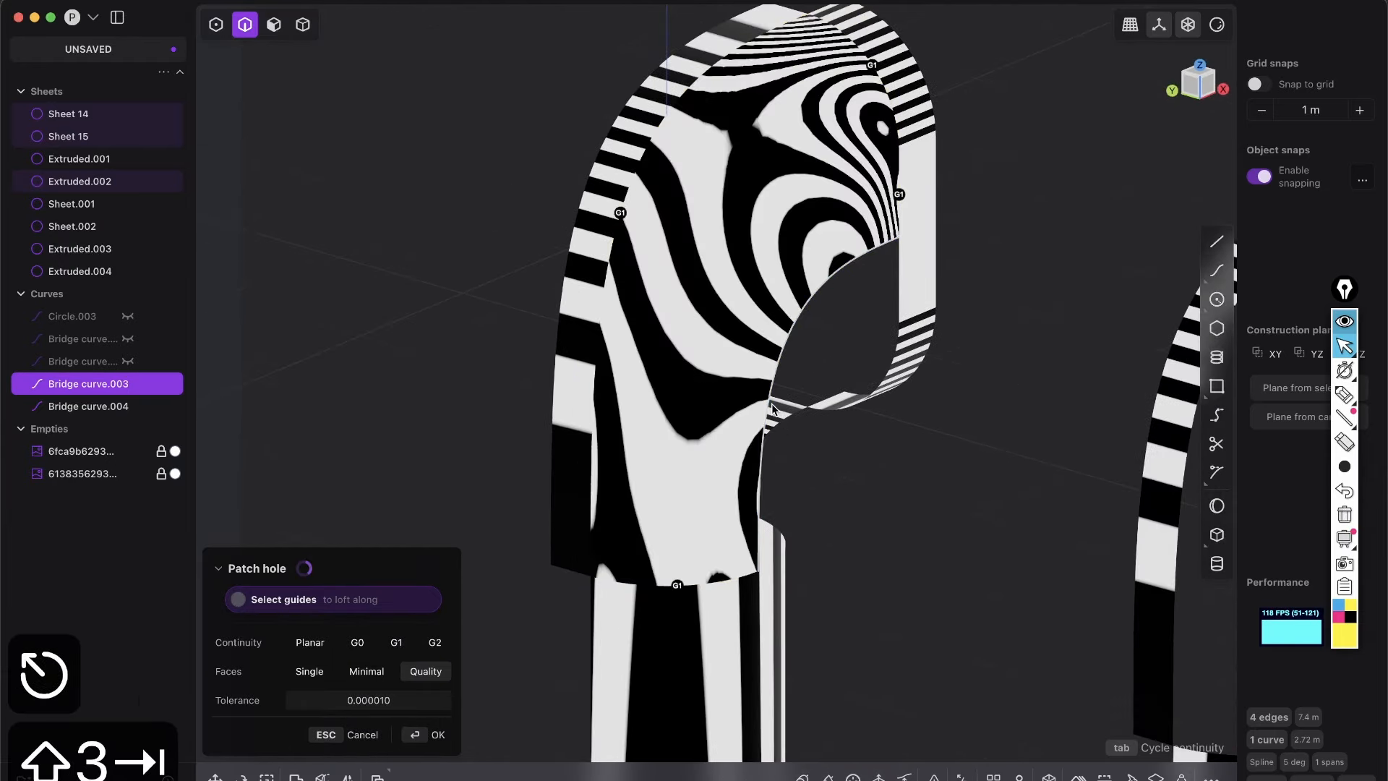
{"action": "left_click", "coordinate": [433, 734]}
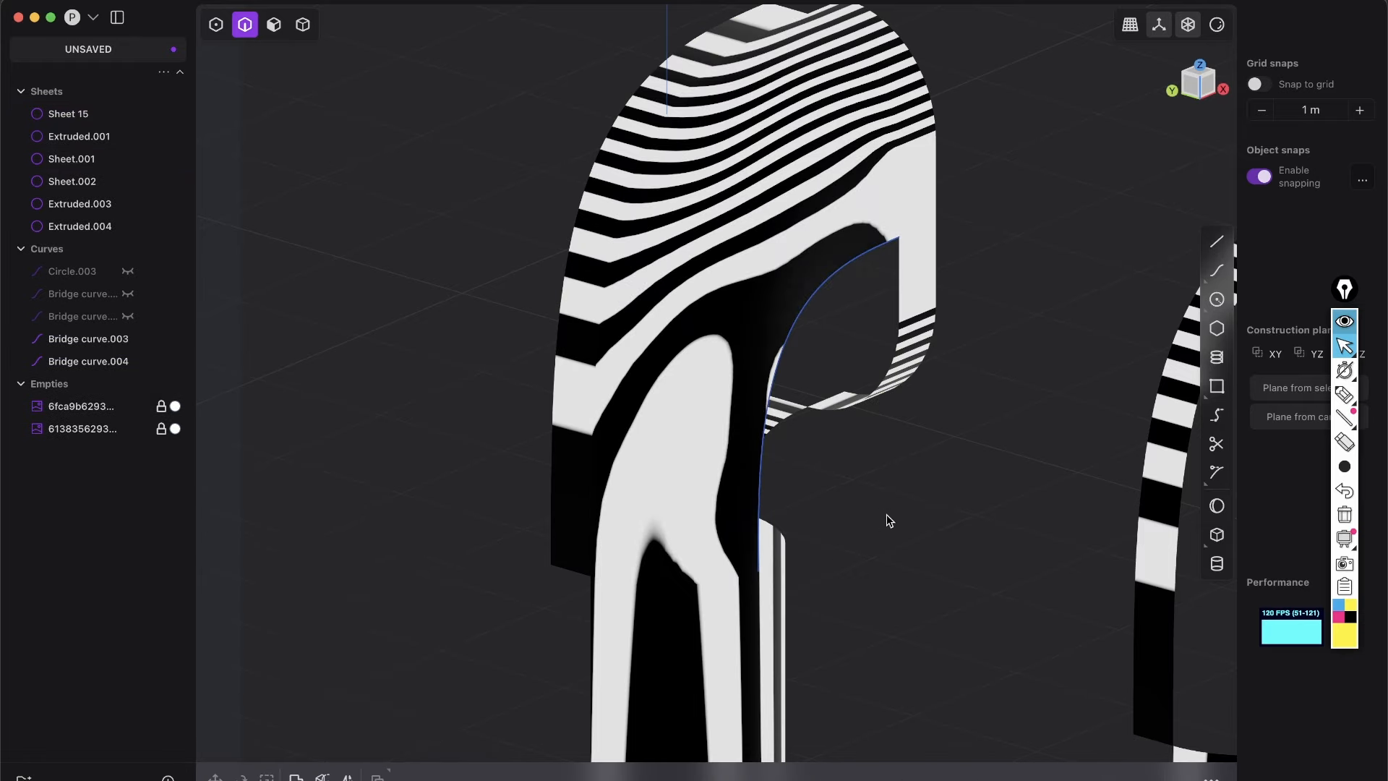
Step: Switch back to the grey studio shading with the surface edges displayed
{"action": "scroll", "coordinate": [514, 387], "scroll_direction": "down", "scroll_amount": 5}
{"action": "scroll", "coordinate": [514, 387], "scroll_direction": "up", "scroll_amount": 6}
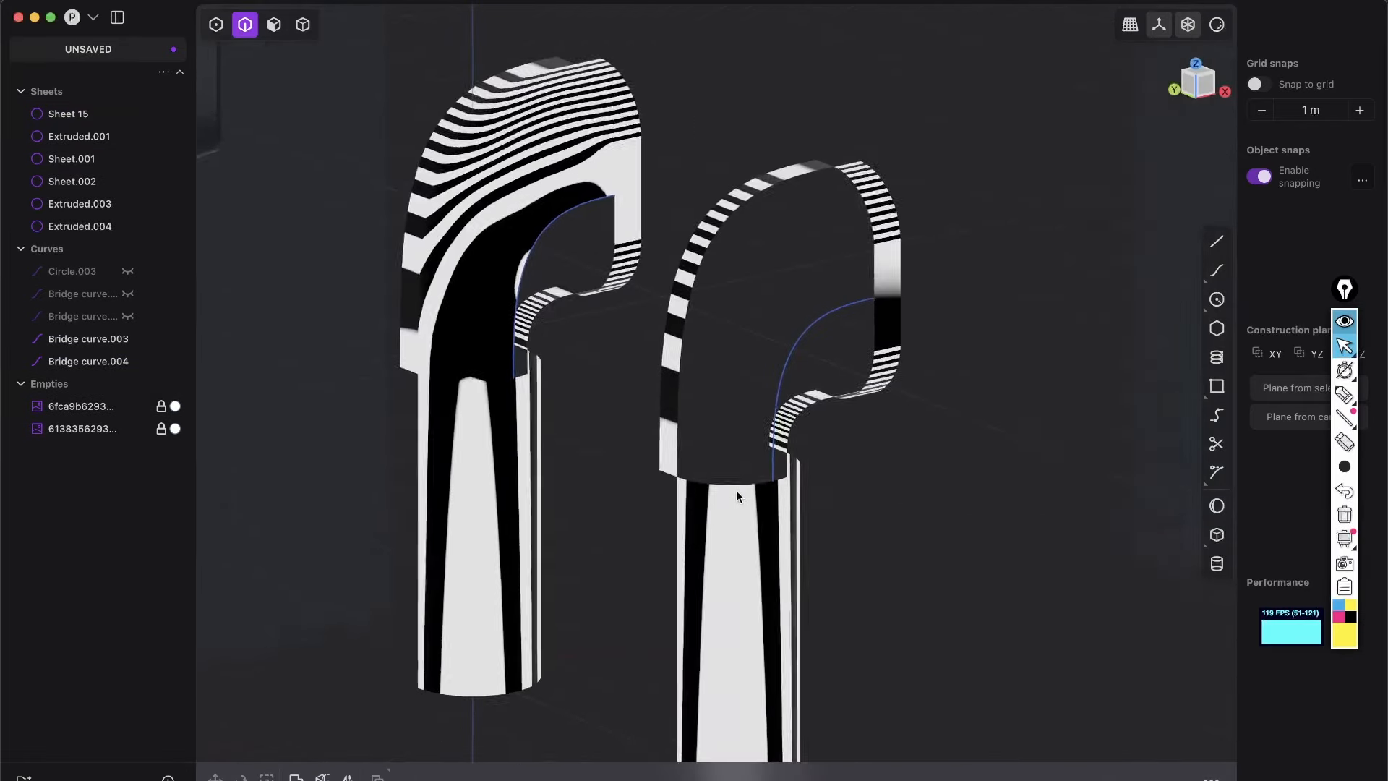
{"action": "left_click", "coordinate": [1215, 26]}
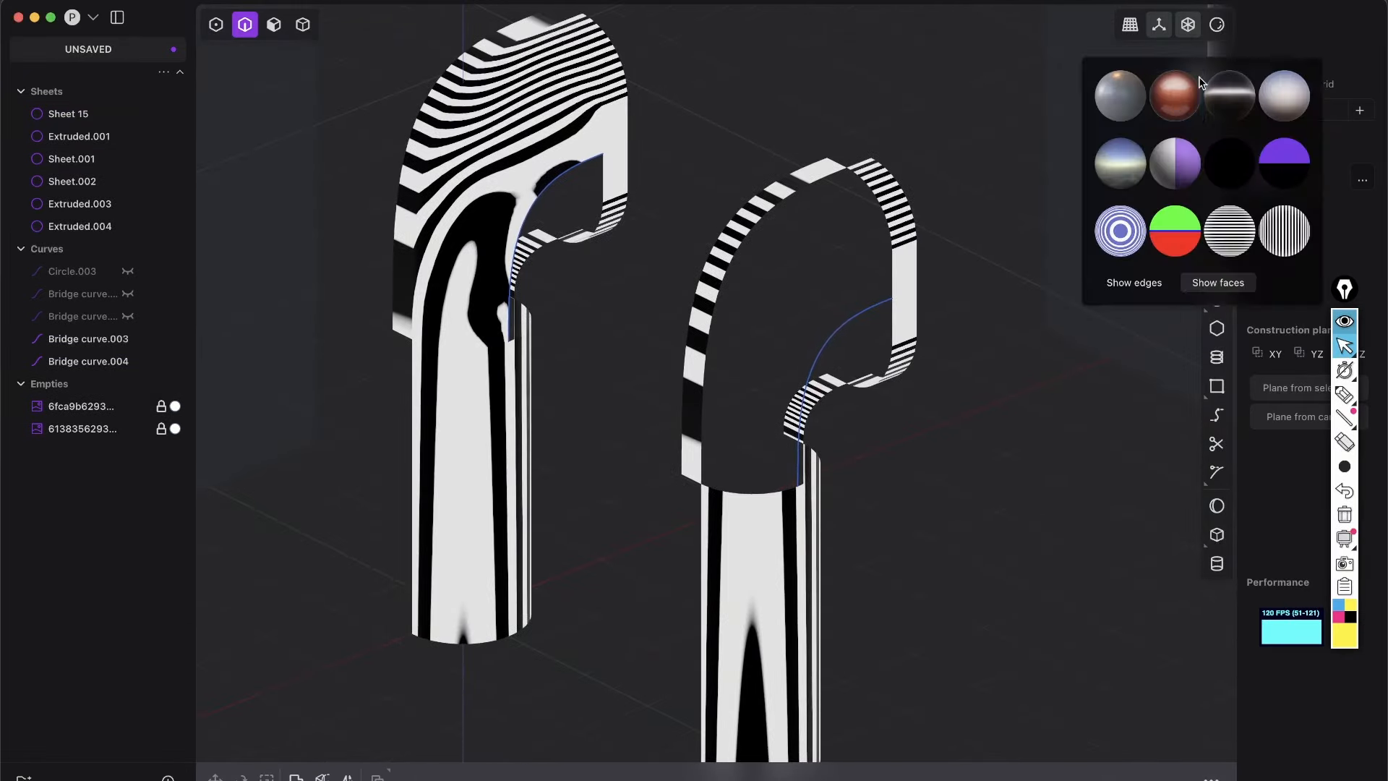
{"action": "left_click", "coordinate": [1180, 101]}
{"action": "middle_click_drag", "start_coordinate": [988, 267], "coordinate": [1040, 256], "text": "shift"}
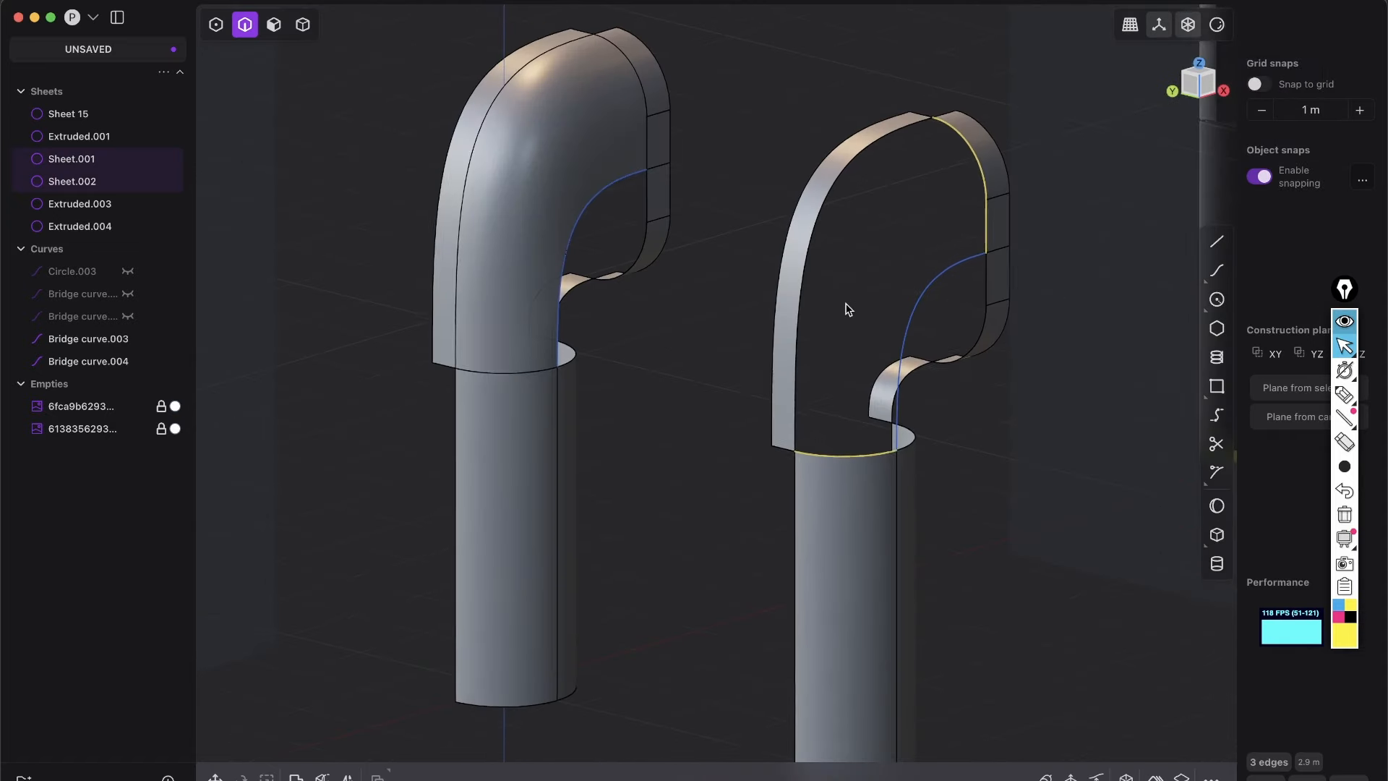
Step: Loft the copy's tube rim to its upper slot band edges with G1 continuity, guided by the bridge curve and outer strip edge
{"action": "left_click", "coordinate": [844, 298]}
{"action": "mouse_move", "coordinate": [828, 223]}
{"action": "middle_mouse_down"}
{"action": "mouse_move", "coordinate": [742, 261]}
{"action": "mouse_move", "coordinate": [748, 196]}
{"action": "mouse_move", "coordinate": [689, 260]}
{"action": "mouse_move", "coordinate": [787, 225]}
{"action": "mouse_move", "coordinate": [749, 227]}
{"action": "mouse_move", "coordinate": [816, 218]}
{"action": "middle_mouse_up"}
{"action": "scroll", "coordinate": [755, 237], "scroll_direction": "up", "scroll_amount": 3}
{"action": "key", "text": "2"}
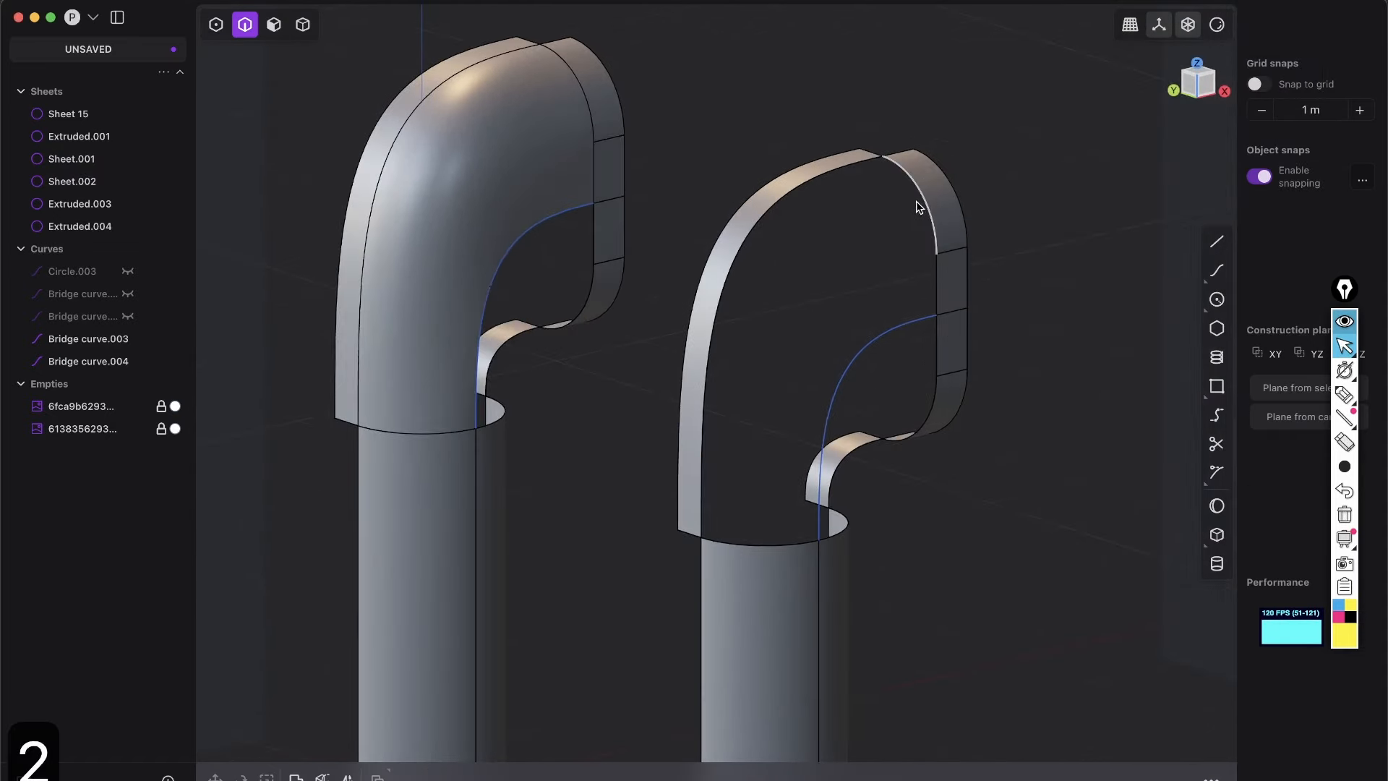
{"action": "left_click", "coordinate": [918, 203]}
{"action": "left_click", "coordinate": [938, 285]}
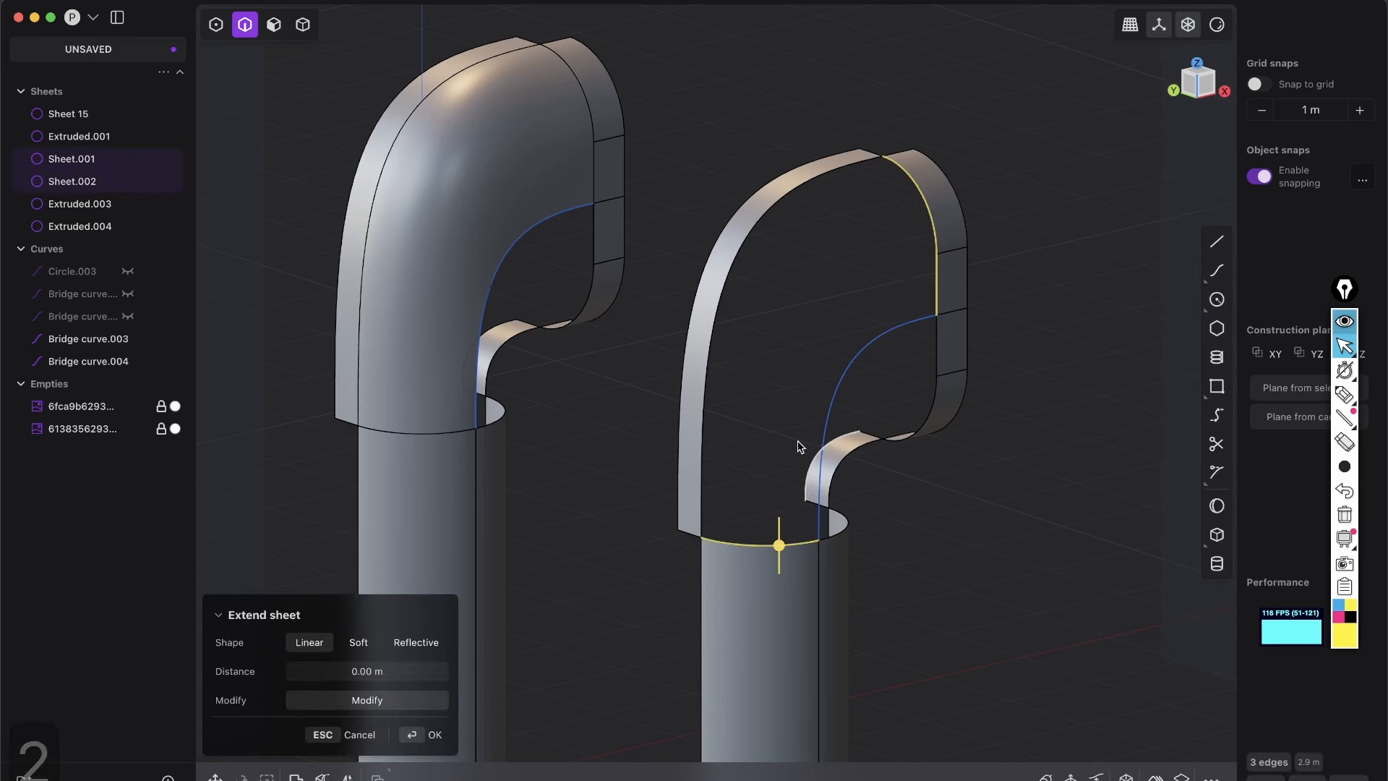
{"action": "key", "text": "l"}
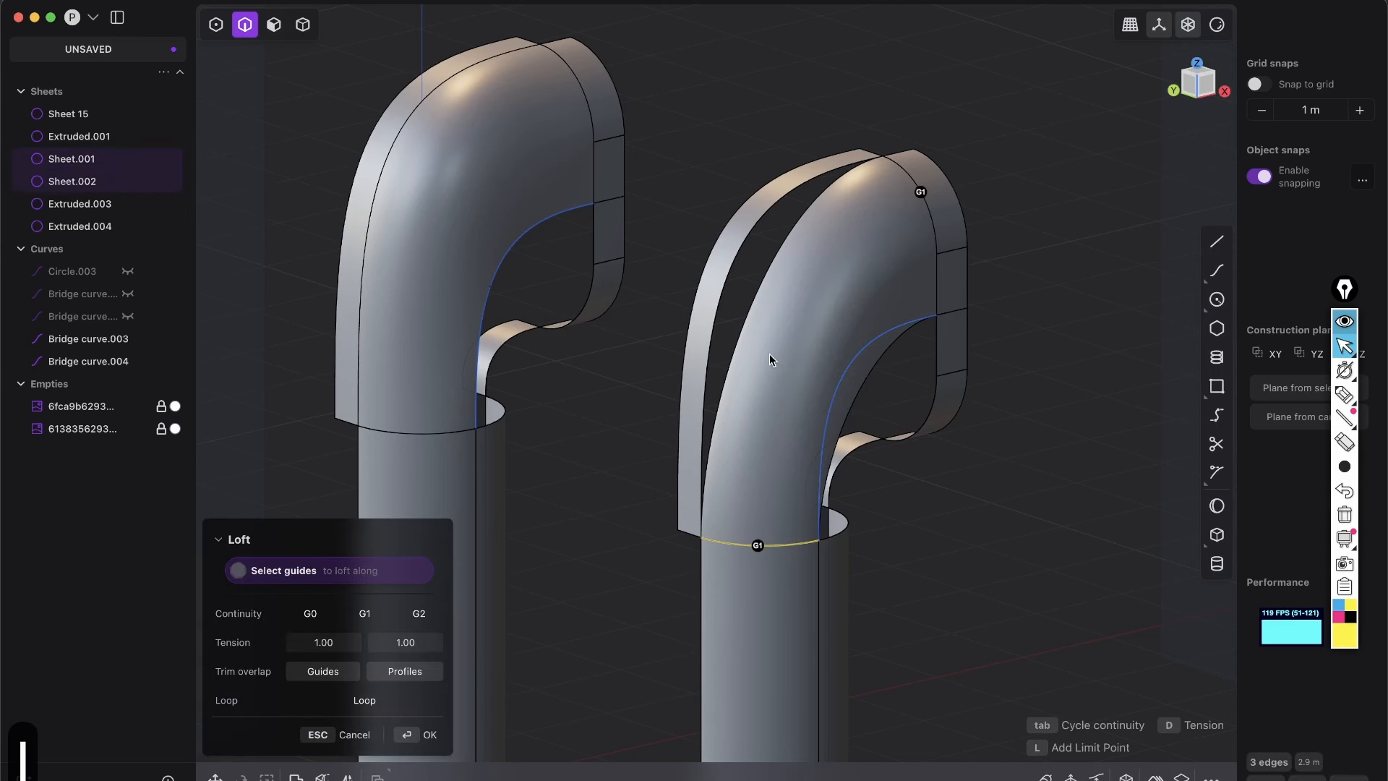
{"action": "left_click", "coordinate": [836, 388]}
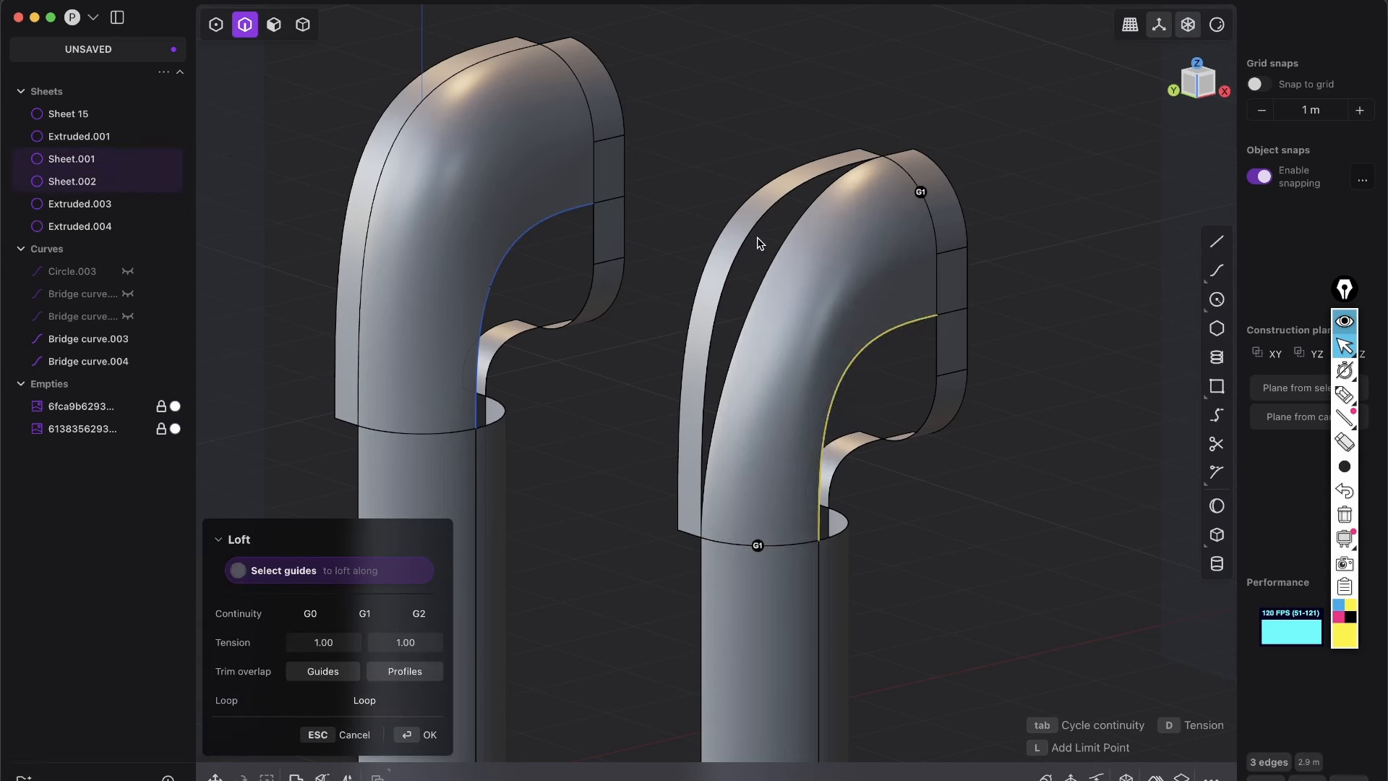
{"action": "left_click", "coordinate": [743, 272]}
{"action": "left_click", "coordinate": [415, 735]}
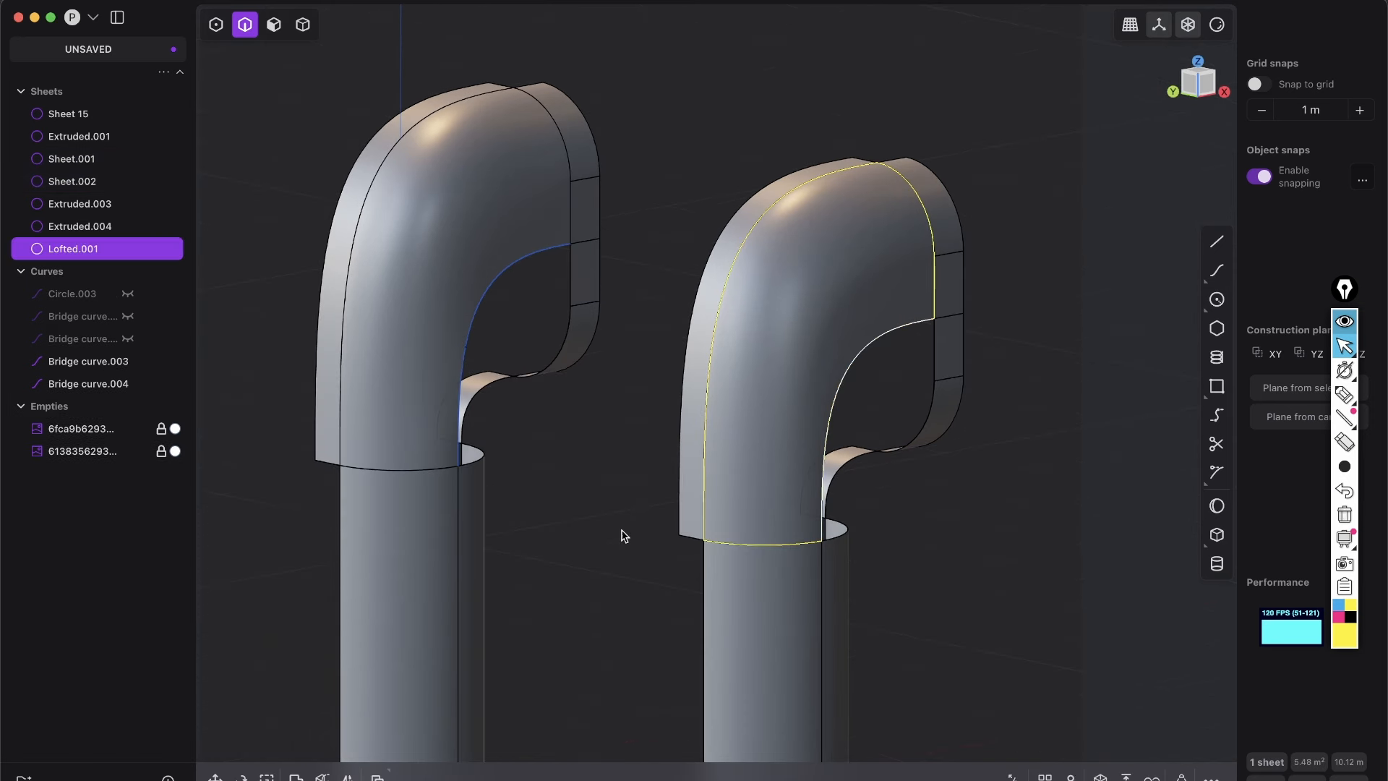
{"action": "left_click", "coordinate": [652, 636]}
Step: Compare the original's patch with the copy's loft using horizontal zebra stripes
{"action": "mouse_move", "coordinate": [767, 605]}
{"action": "middle_mouse_down"}
{"action": "mouse_move", "coordinate": [752, 570]}
{"action": "mouse_move", "coordinate": [778, 598]}
{"action": "middle_mouse_up"}
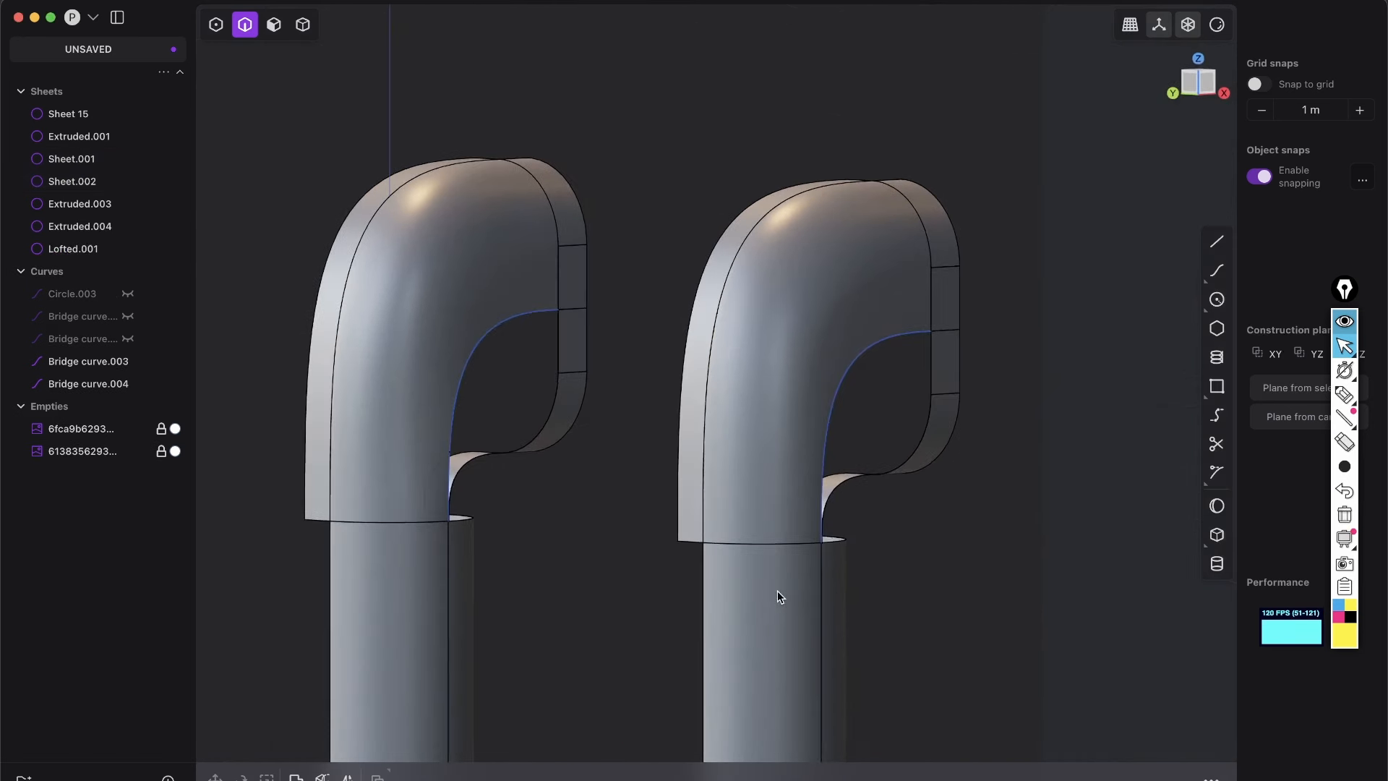
{"action": "right_click", "coordinate": [1216, 26]}
{"action": "left_click", "coordinate": [1232, 229]}
{"action": "middle_click_drag", "start_coordinate": [801, 417], "coordinate": [854, 389], "text": "shift"}
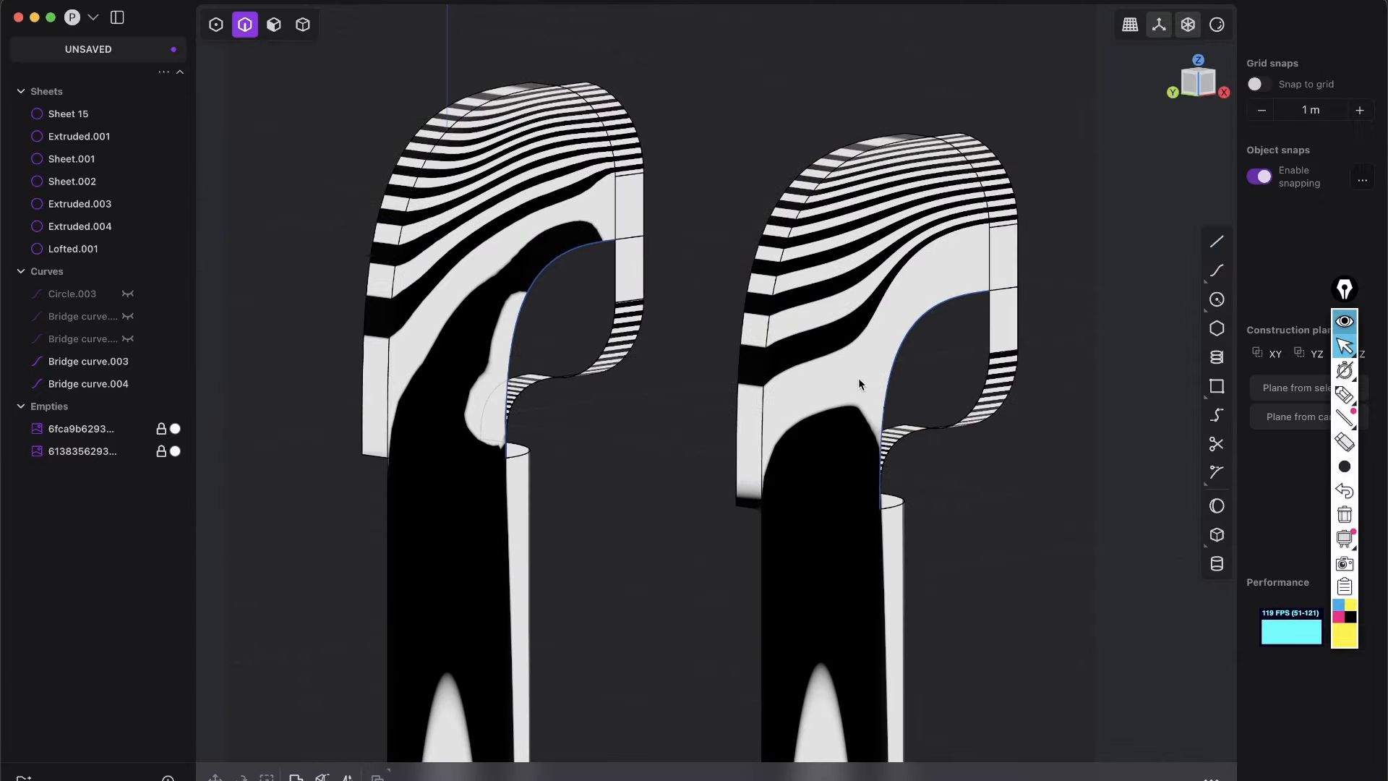
{"action": "scroll", "coordinate": [865, 563], "scroll_direction": "up", "scroll_amount": 5}
{"action": "middle_click_drag", "start_coordinate": [851, 570], "coordinate": [854, 563]}
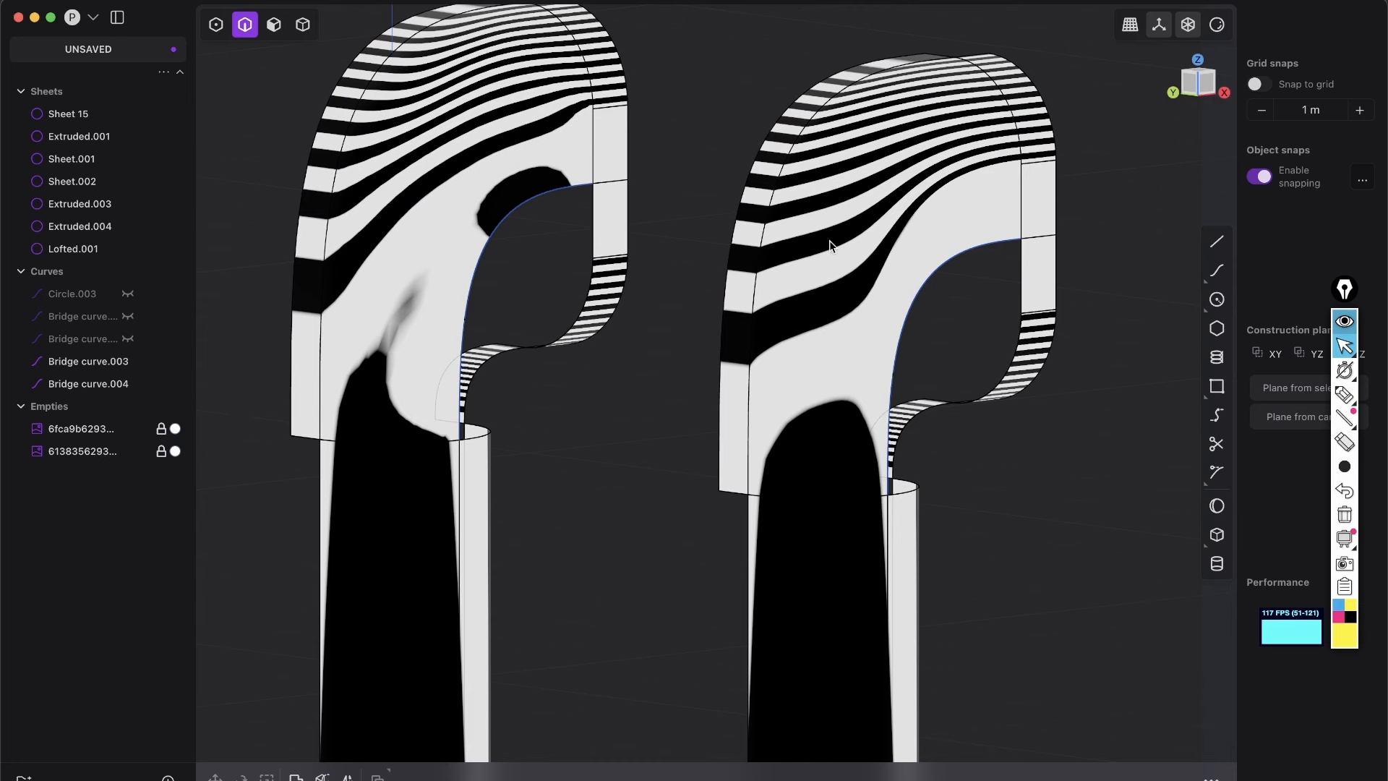
Step: Compare the original's patch with the copy's loft using vertical zebra stripes
{"action": "left_click", "coordinate": [1215, 27]}
{"action": "left_click", "coordinate": [1281, 230]}
{"action": "middle_click_drag", "start_coordinate": [836, 479], "coordinate": [936, 406]}
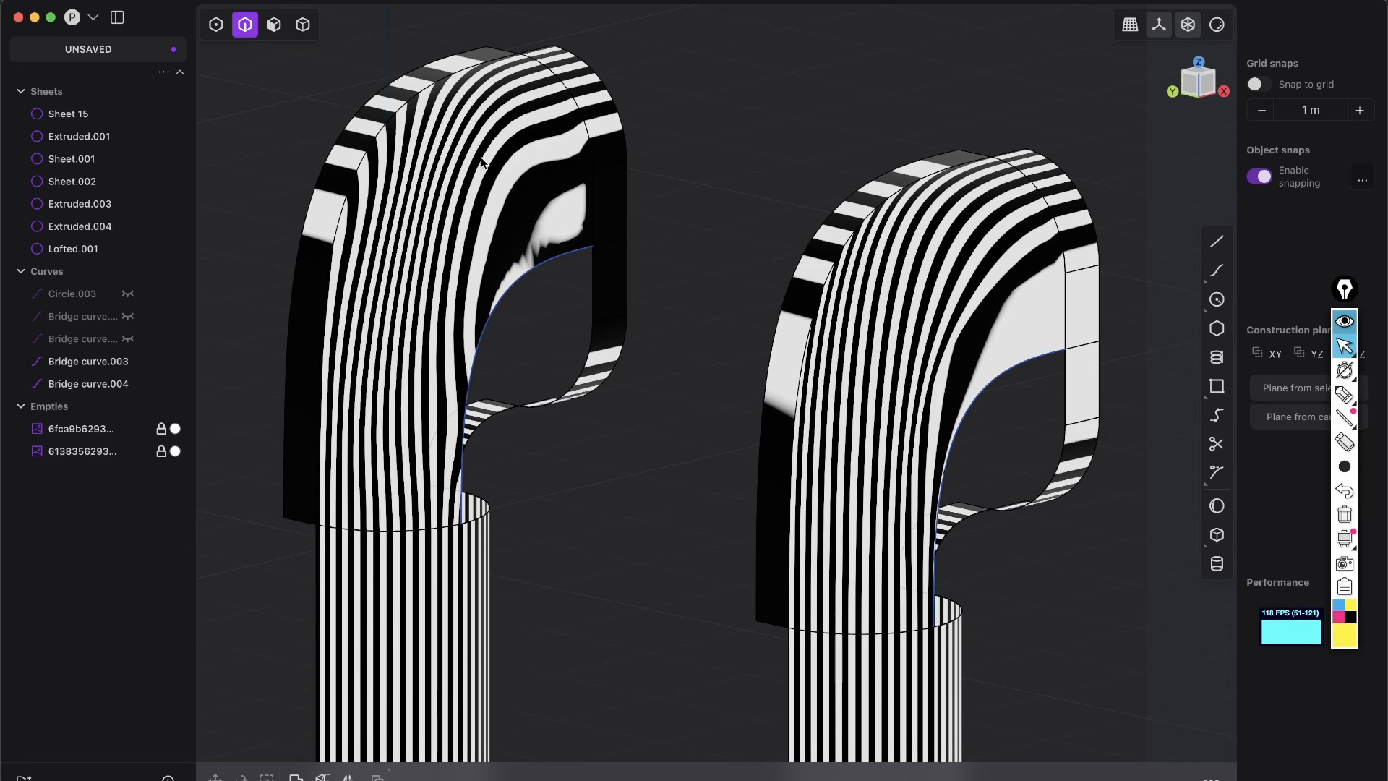
{"action": "middle_click_drag", "start_coordinate": [926, 325], "coordinate": [853, 418]}
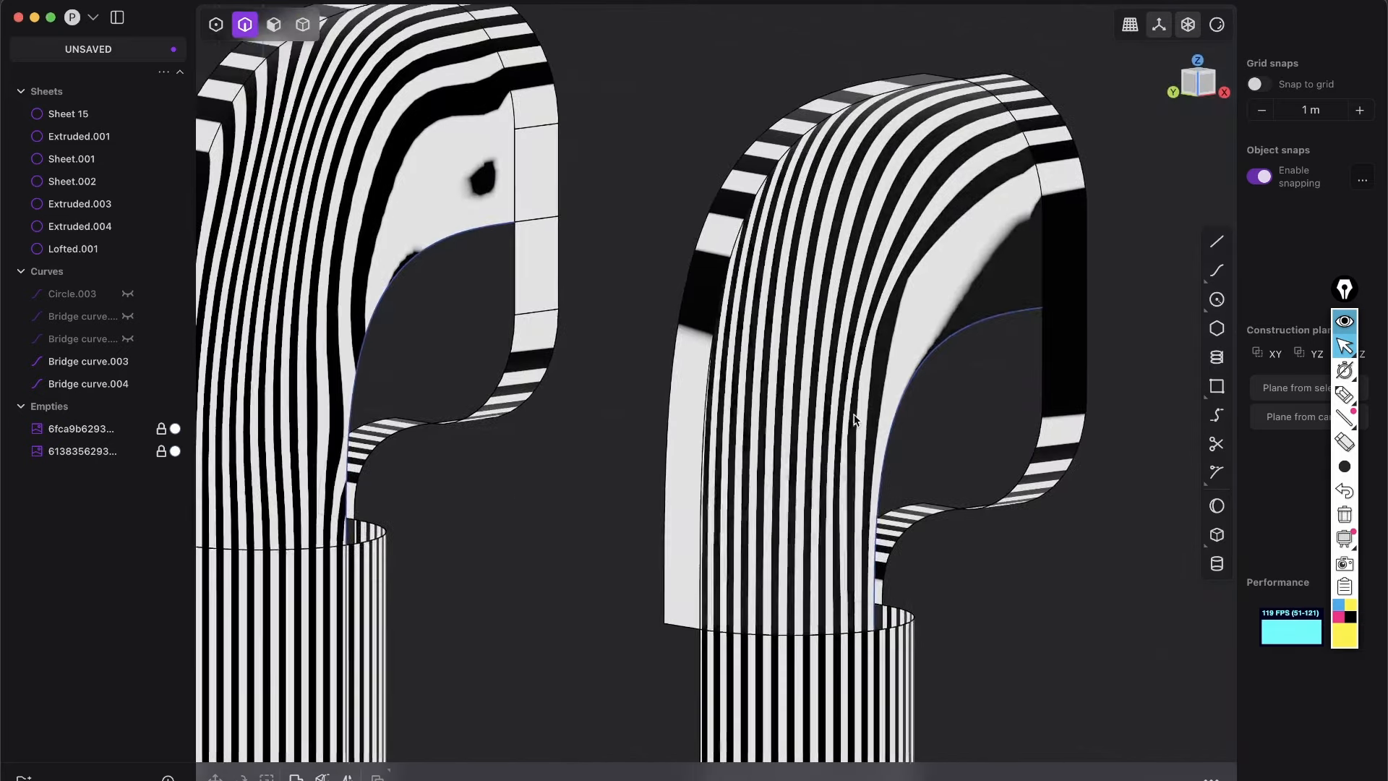
{"action": "scroll", "coordinate": [859, 415], "scroll_direction": "down", "scroll_amount": 3}
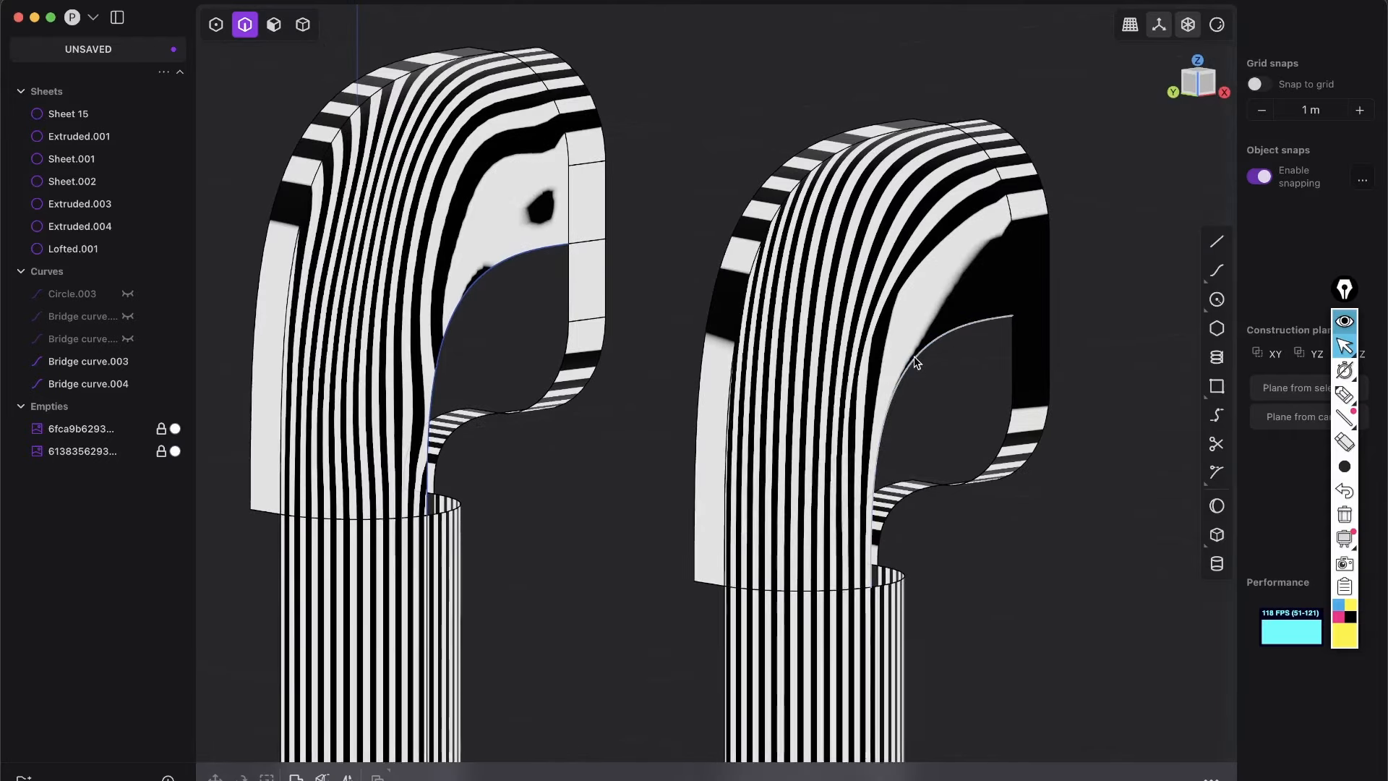
{"action": "middle_click_drag", "start_coordinate": [915, 362], "coordinate": [916, 286]}
{"action": "middle_click_drag", "start_coordinate": [421, 209], "coordinate": [464, 145], "text": "shift"}
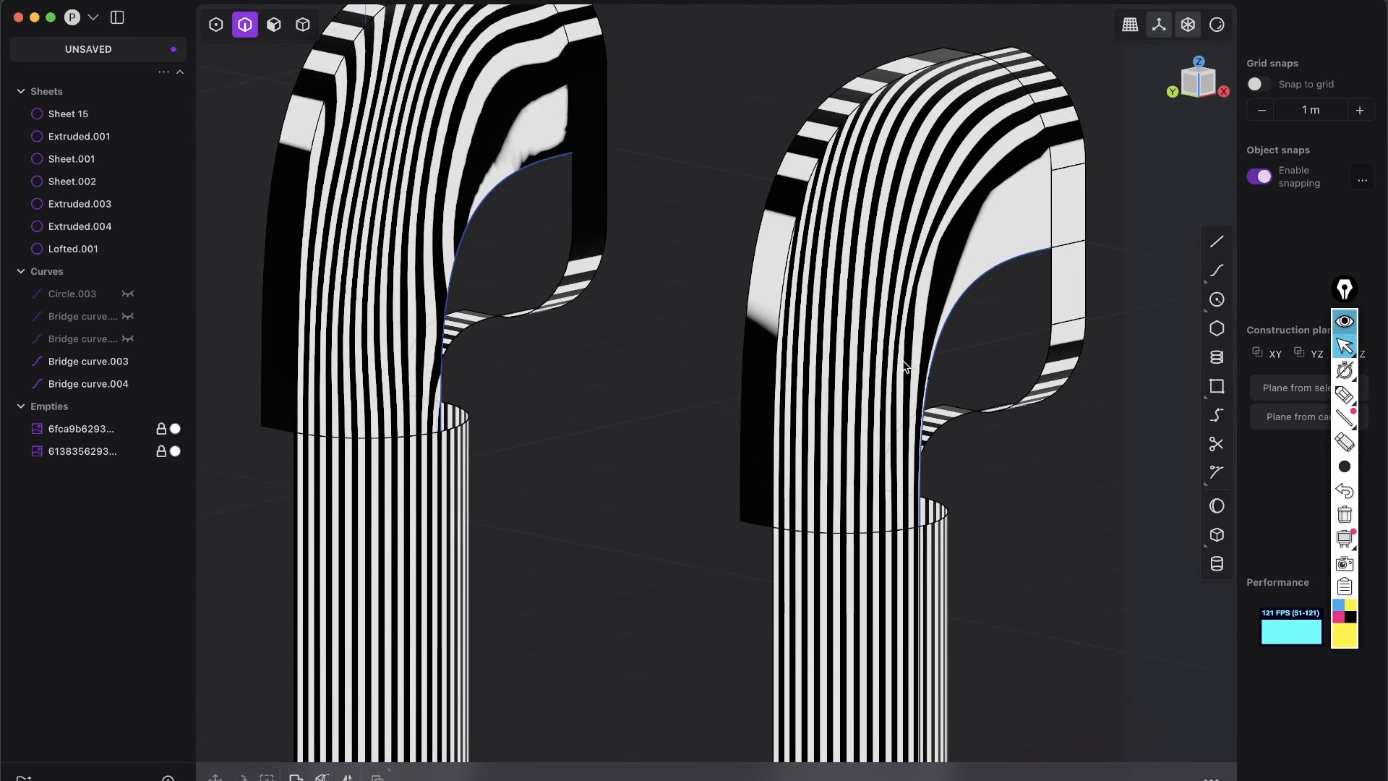
Step: Compare both transitions again in grey studio shading and with horizontal zebra stripes
{"action": "left_click", "coordinate": [1218, 29]}
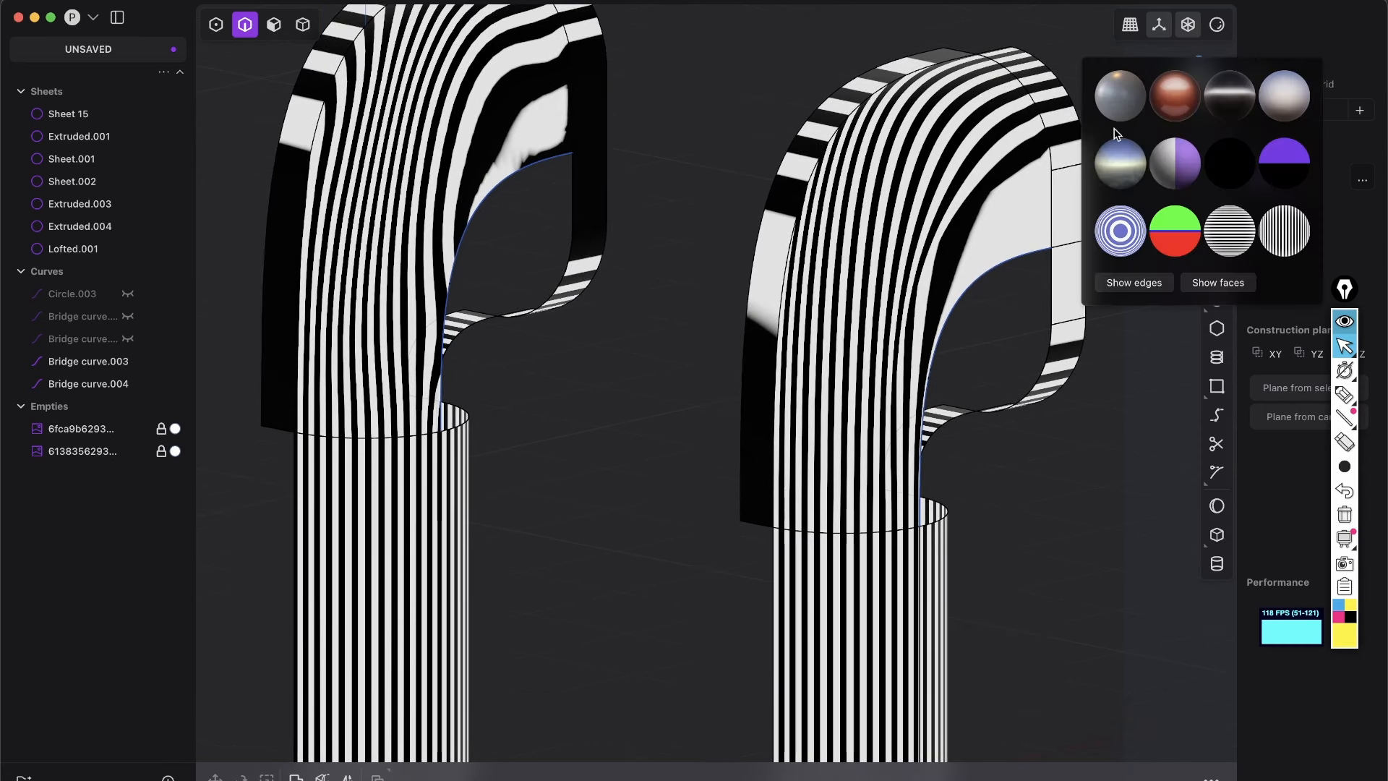
{"action": "left_click", "coordinate": [1116, 110]}
{"action": "mouse_move", "coordinate": [1038, 235]}
{"action": "middle_mouse_down"}
{"action": "mouse_move", "coordinate": [899, 309]}
{"action": "mouse_move", "coordinate": [877, 341]}
{"action": "mouse_move", "coordinate": [929, 376]}
{"action": "middle_mouse_up"}
{"action": "left_click", "coordinate": [1217, 30]}
{"action": "left_click", "coordinate": [1230, 233]}
{"action": "mouse_move", "coordinate": [850, 490]}
{"action": "middle_mouse_down"}
{"action": "mouse_move", "coordinate": [920, 455]}
{"action": "mouse_move", "coordinate": [939, 366]}
{"action": "middle_mouse_up"}
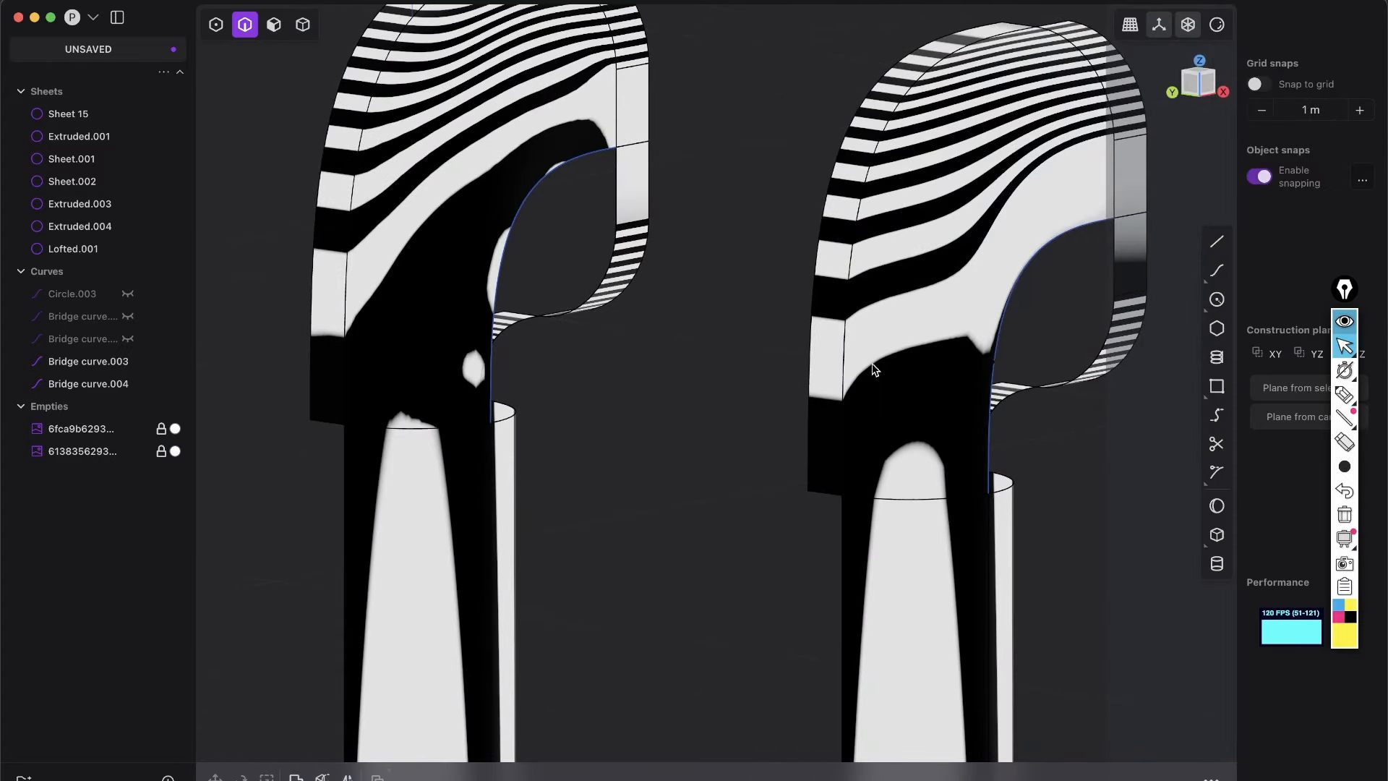
{"action": "mouse_move", "coordinate": [980, 361]}
{"action": "middle_mouse_down"}
{"action": "mouse_move", "coordinate": [969, 356]}
{"action": "mouse_move", "coordinate": [966, 378]}
{"action": "middle_mouse_up"}
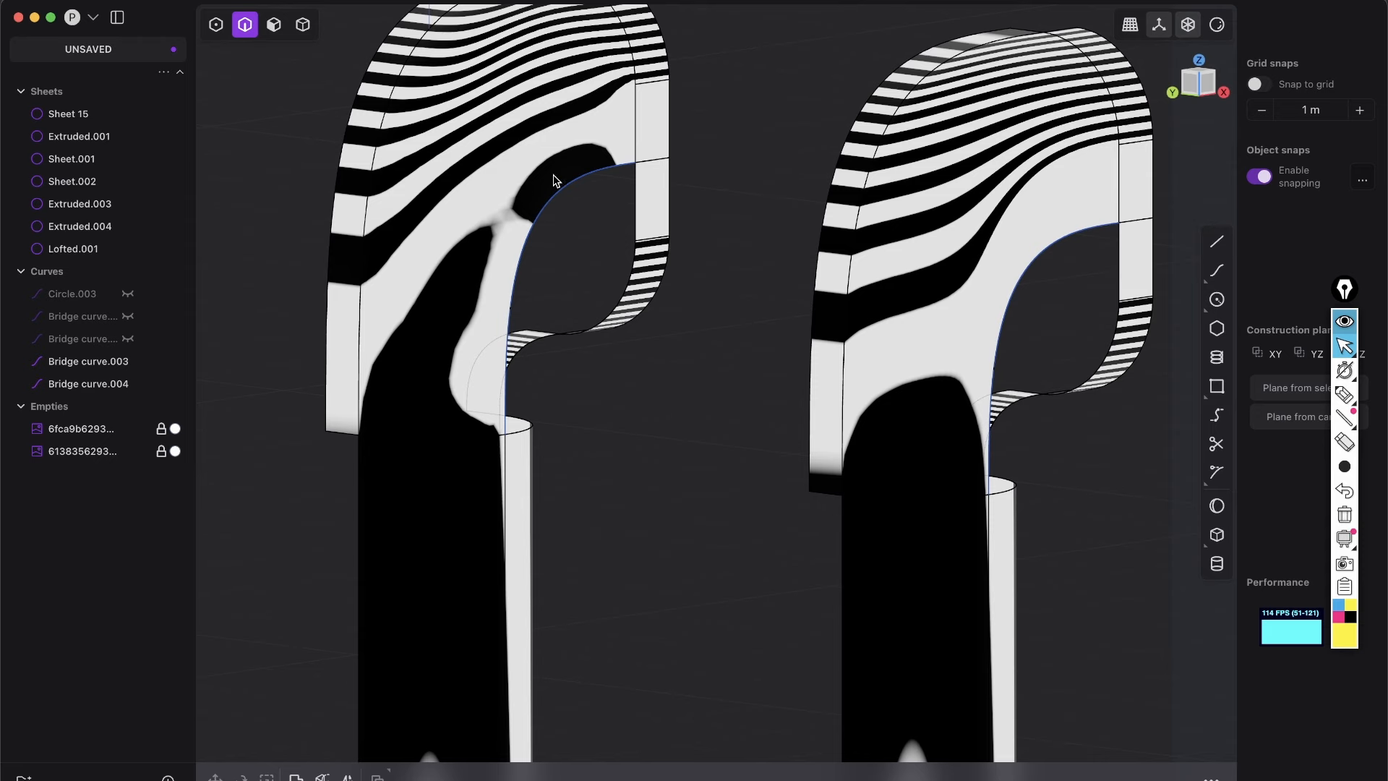
{"action": "scroll", "coordinate": [474, 233], "scroll_direction": "down", "scroll_amount": 5}
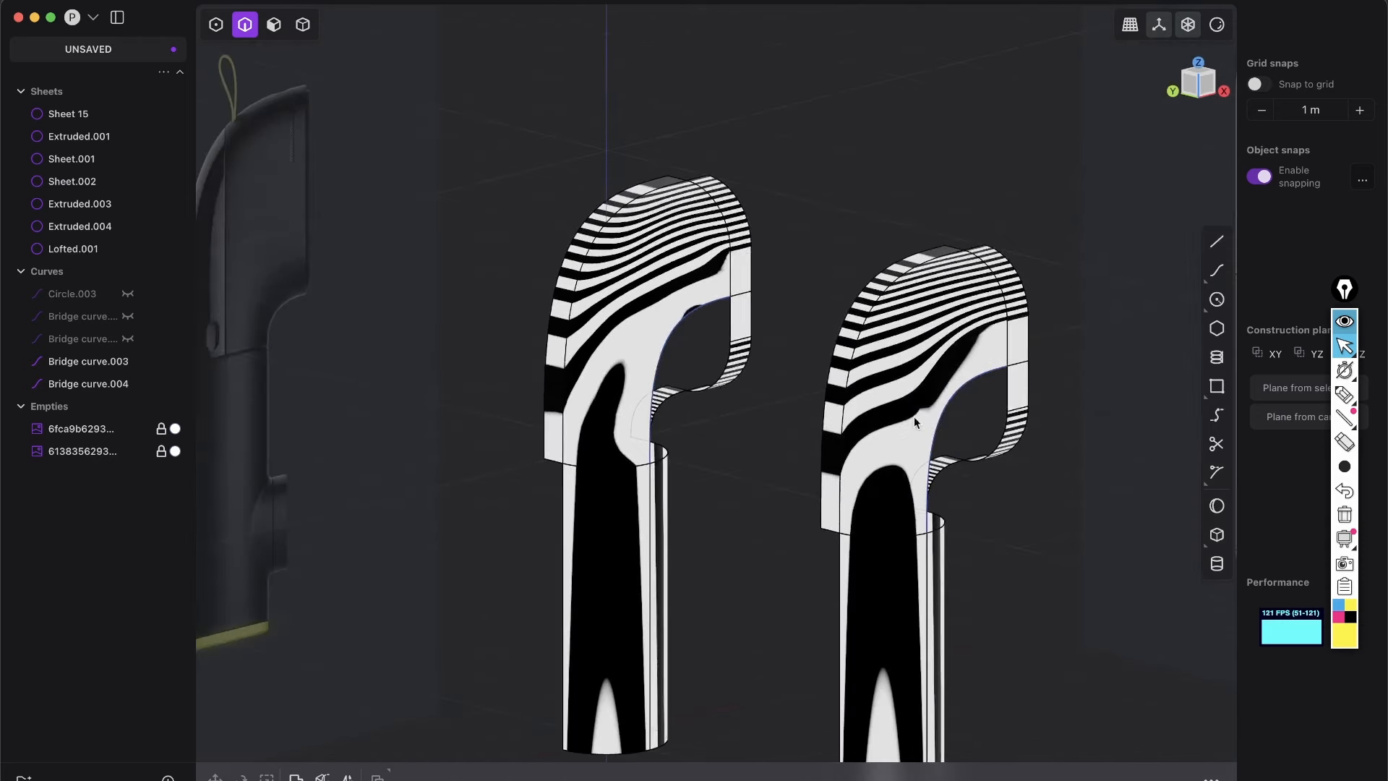
Step: Delete the whole lofted copy with its bridge curve, and remove the patch face from the original
{"action": "key", "text": "Tab"}
{"action": "key", "text": "x"}
{"action": "scroll", "coordinate": [942, 178], "scroll_direction": "up", "scroll_amount": 5}
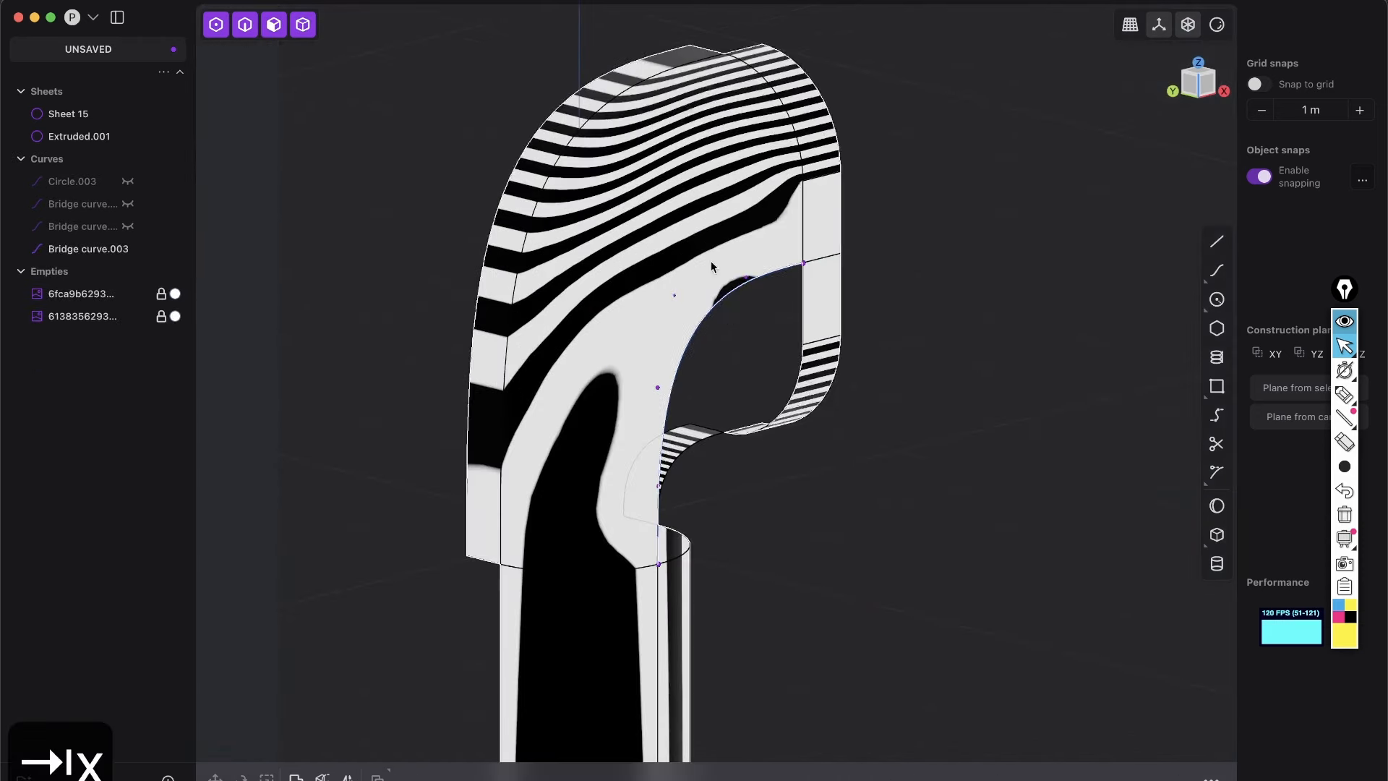
{"action": "scroll", "coordinate": [691, 283], "scroll_direction": "down", "scroll_amount": 4}
{"action": "key", "text": "3"}
{"action": "left_click", "coordinate": [702, 215]}
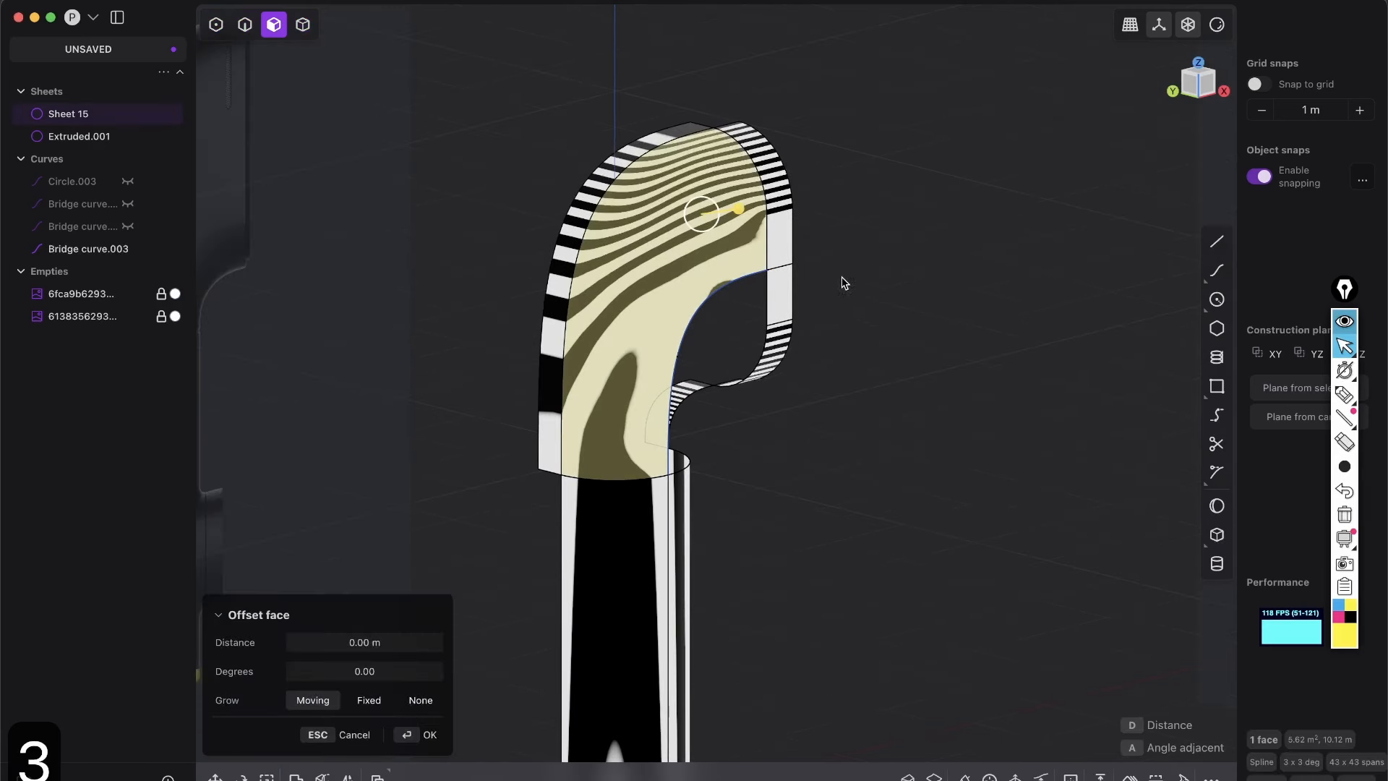
{"action": "key", "text": "shift+x"}
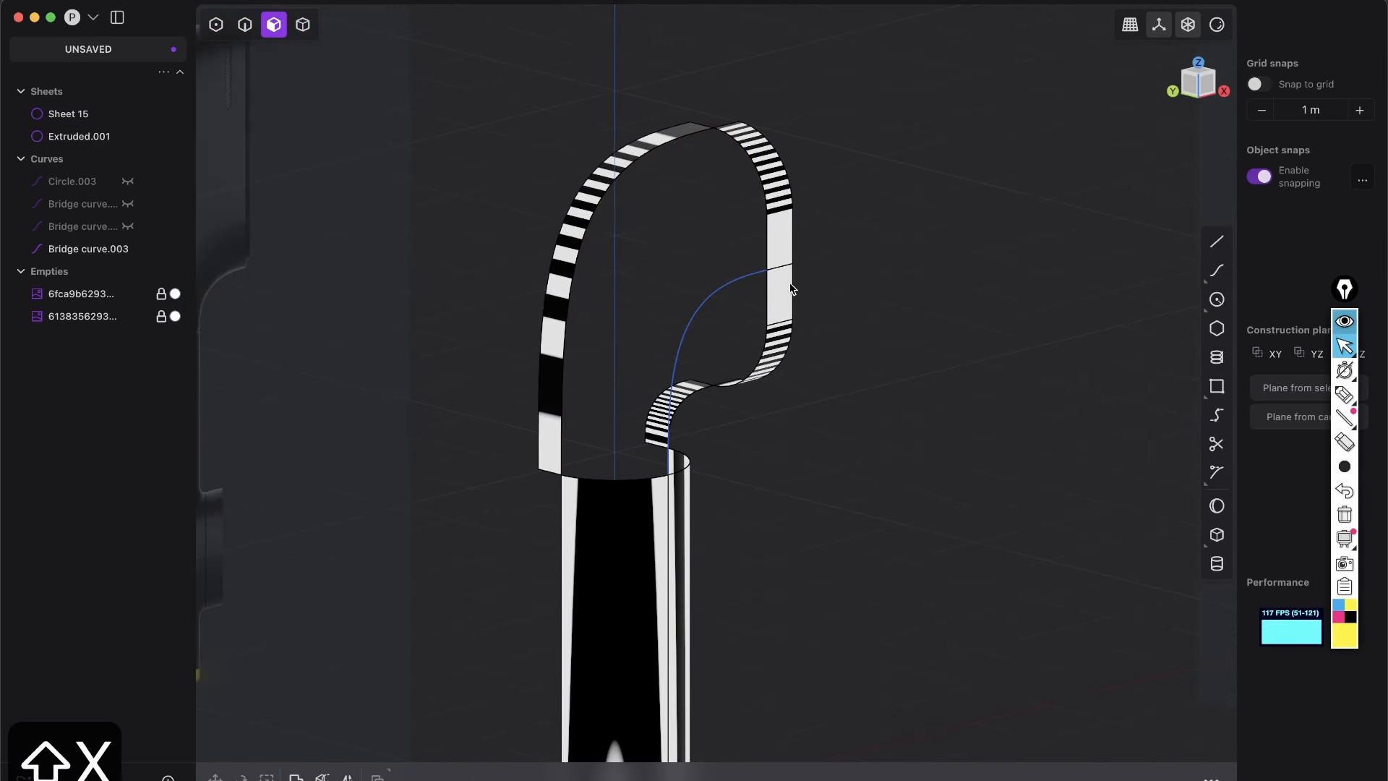
Step: Return to the grey studio shading with the surface edges displayed
{"action": "left_click", "coordinate": [1217, 26]}
{"action": "left_click", "coordinate": [1120, 94]}
{"action": "key", "text": "shift+e"}
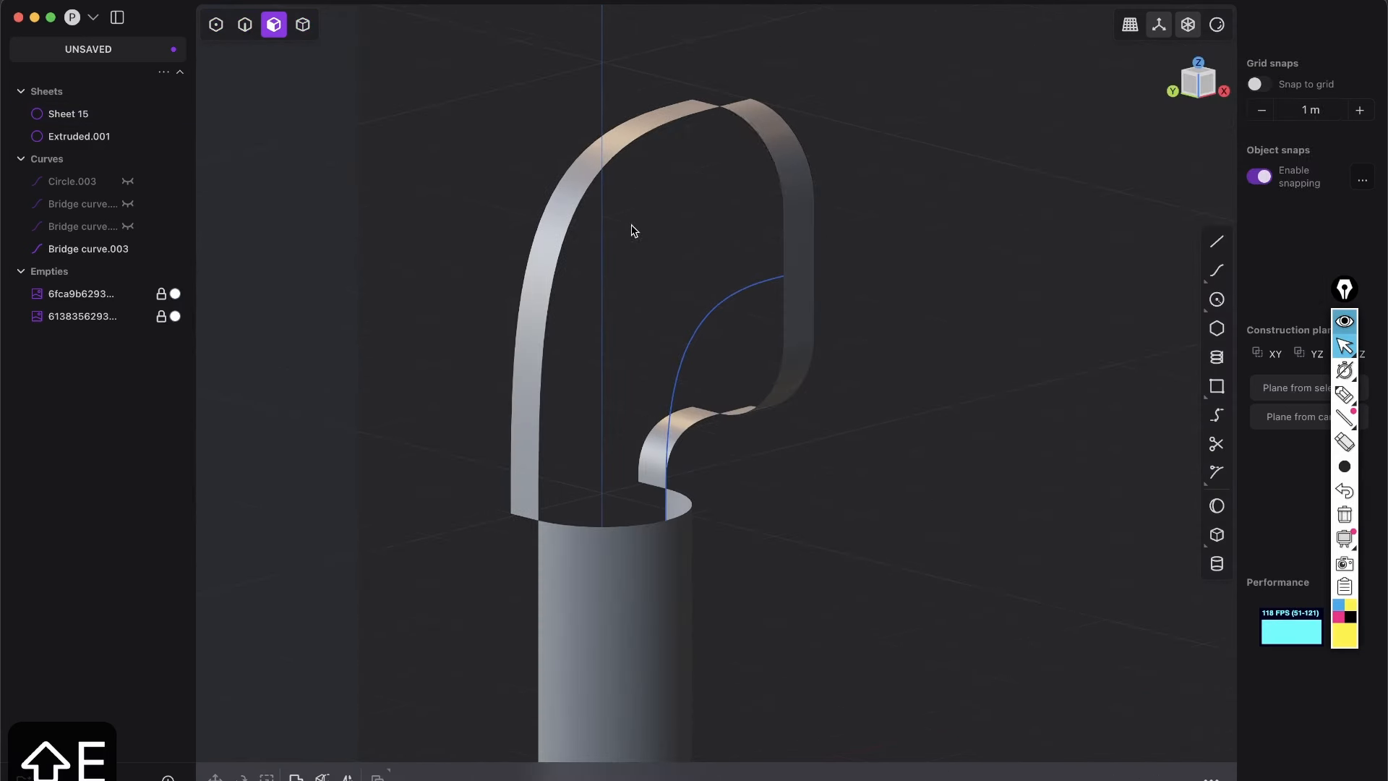
{"action": "key", "text": "2"}
{"action": "key", "text": "shift+e"}
Step: Loft the original's front tube rim to the upper slot band edges with G1 continuity, guided by the bridge curve and outer strip edge
{"action": "left_click", "coordinate": [773, 162]}
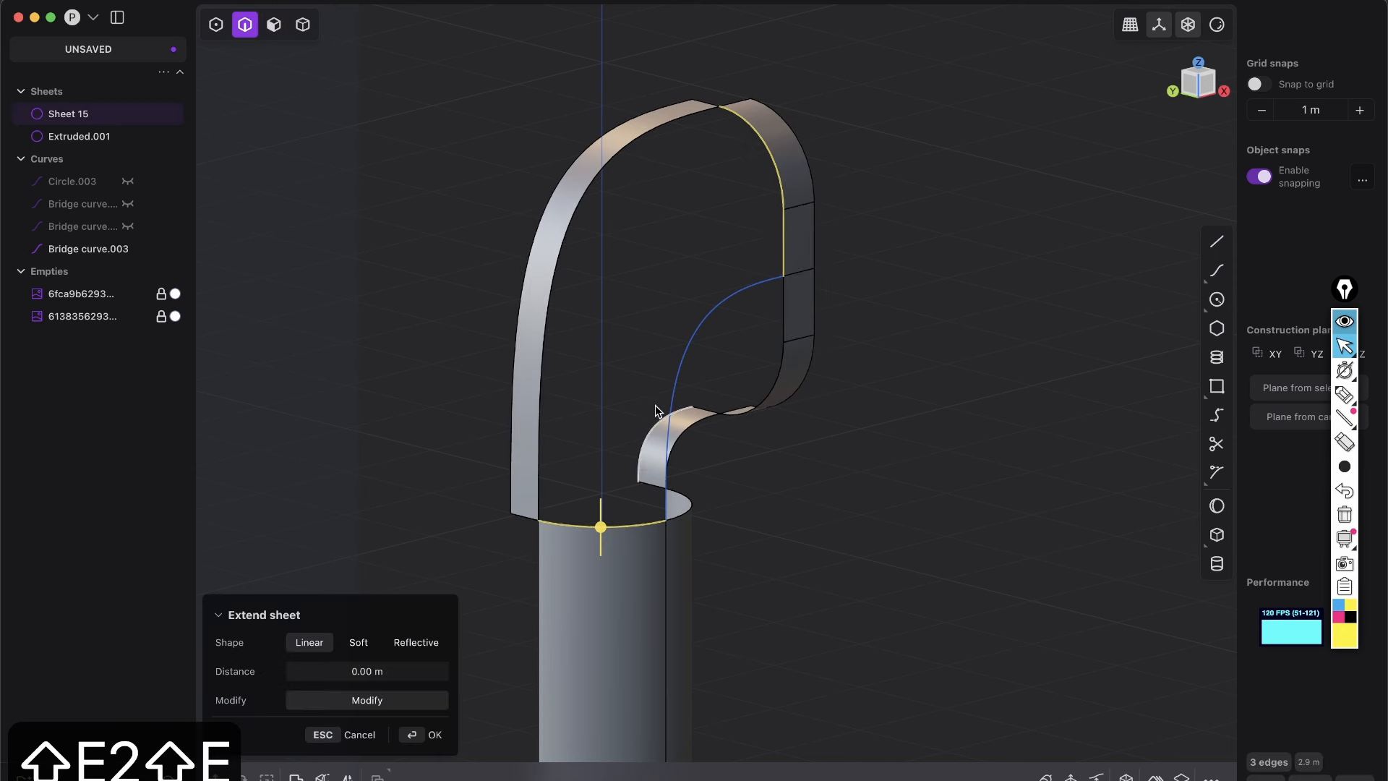
{"action": "key", "text": "l"}
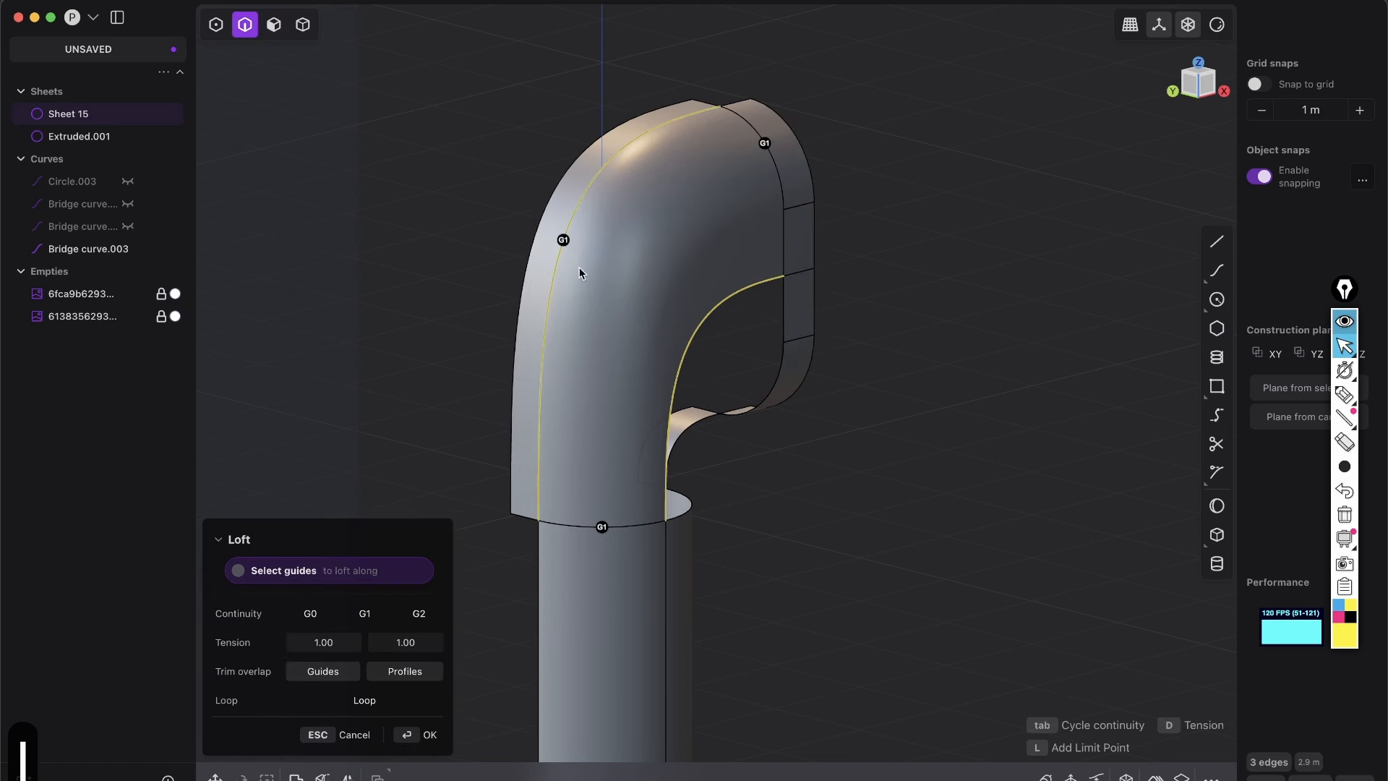
{"action": "left_click", "coordinate": [423, 737]}
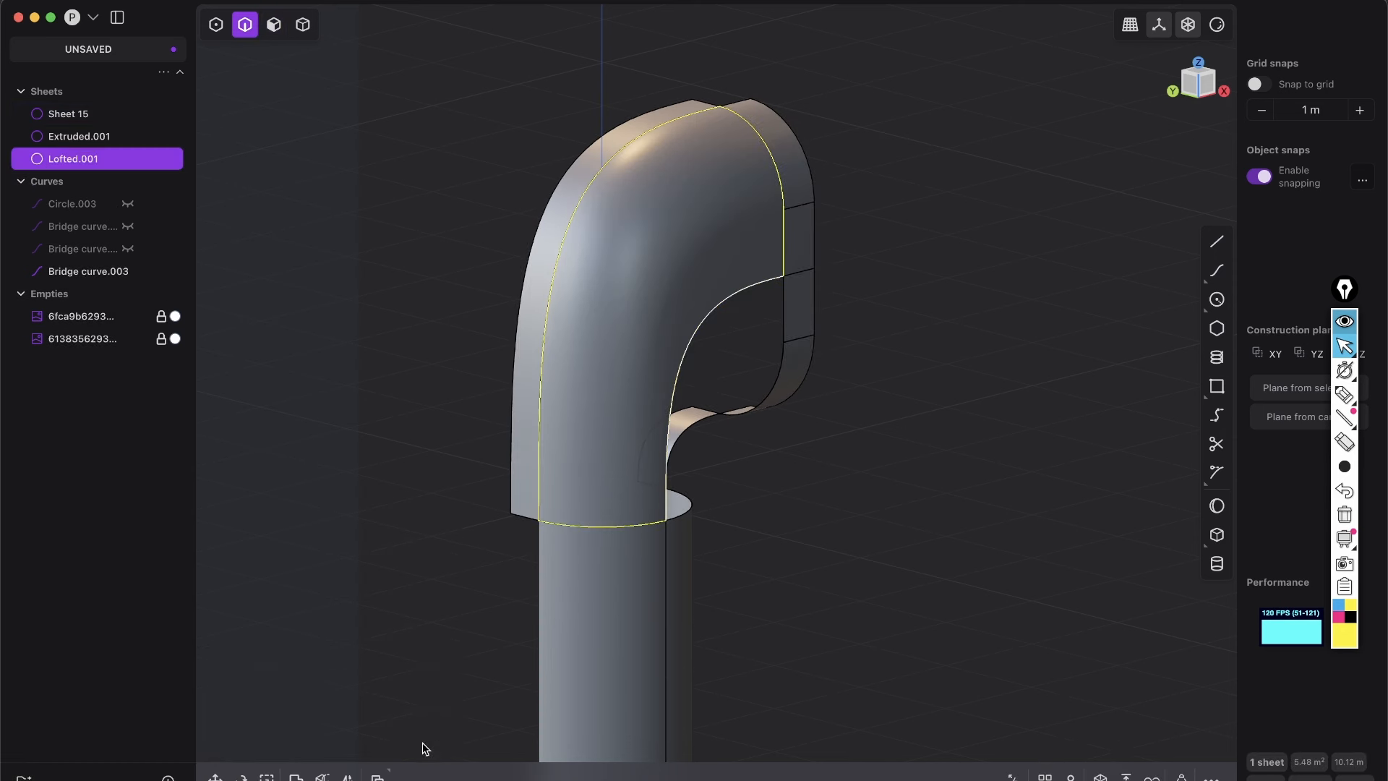
Step: Delete the remaining visible bridge curve along the loft's inner edge
{"action": "left_click", "coordinate": [498, 583]}
{"action": "key", "text": "2"}
{"action": "left_click", "coordinate": [682, 364]}
{"action": "key", "text": "x"}
{"action": "middle_click_drag", "start_coordinate": [712, 278], "coordinate": [819, 312]}
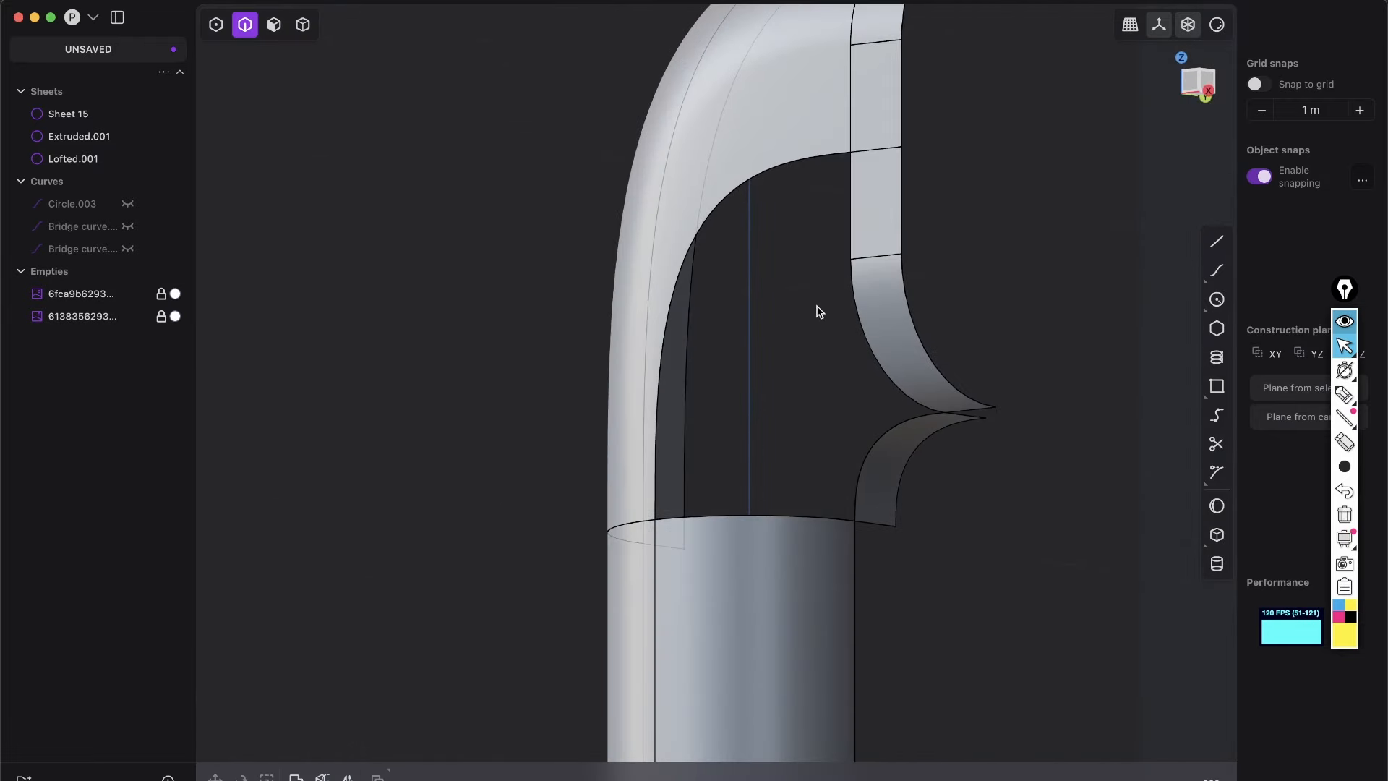
Step: Examine the new loft and the open area beneath it from behind
{"action": "left_click", "coordinate": [1216, 26]}
{"action": "left_click", "coordinate": [1233, 242]}
{"action": "mouse_move", "coordinate": [839, 313]}
{"action": "middle_mouse_down"}
{"action": "mouse_move", "coordinate": [962, 341]}
{"action": "mouse_move", "coordinate": [1012, 323]}
{"action": "mouse_move", "coordinate": [855, 195]}
{"action": "middle_mouse_up"}
{"action": "mouse_move", "coordinate": [838, 297]}
{"action": "middle_mouse_down"}
{"action": "mouse_move", "coordinate": [700, 307]}
{"action": "mouse_move", "coordinate": [644, 476]}
{"action": "middle_mouse_up"}
Step: Select all three sheets and join the loft to its neighbouring surface
{"action": "key", "text": "Tab"}
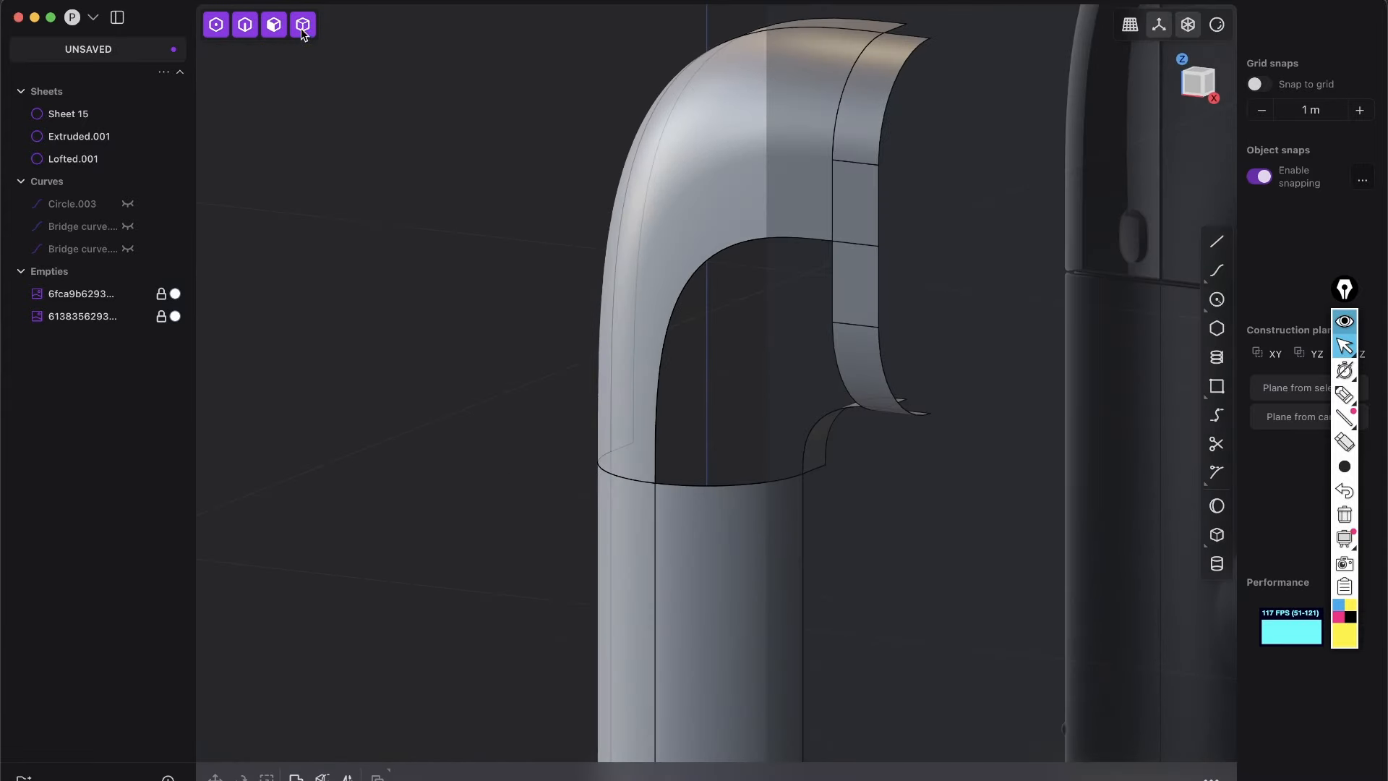
{"action": "left_click_drag", "start_coordinate": [974, 621], "coordinate": [564, 162]}
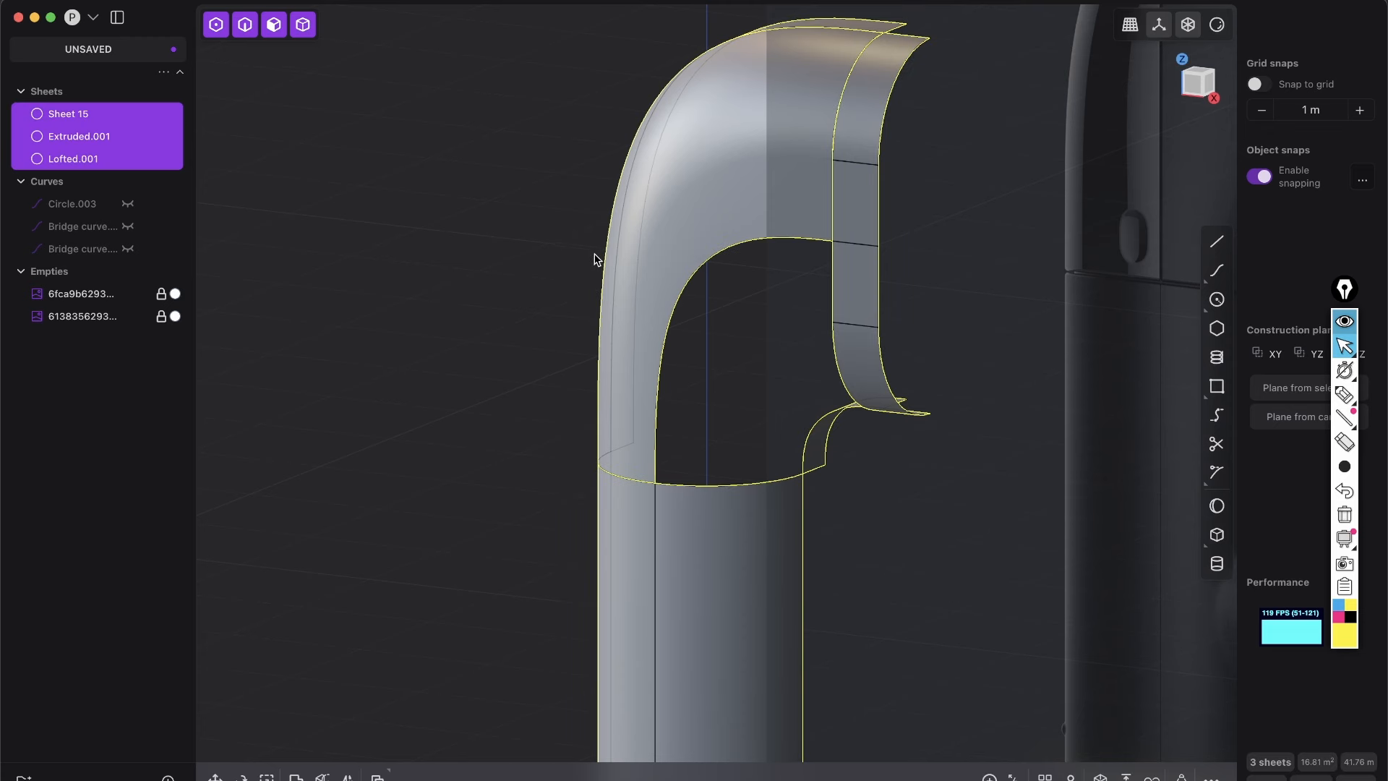
{"action": "key", "text": "j"}
{"action": "left_click", "coordinate": [478, 317]}
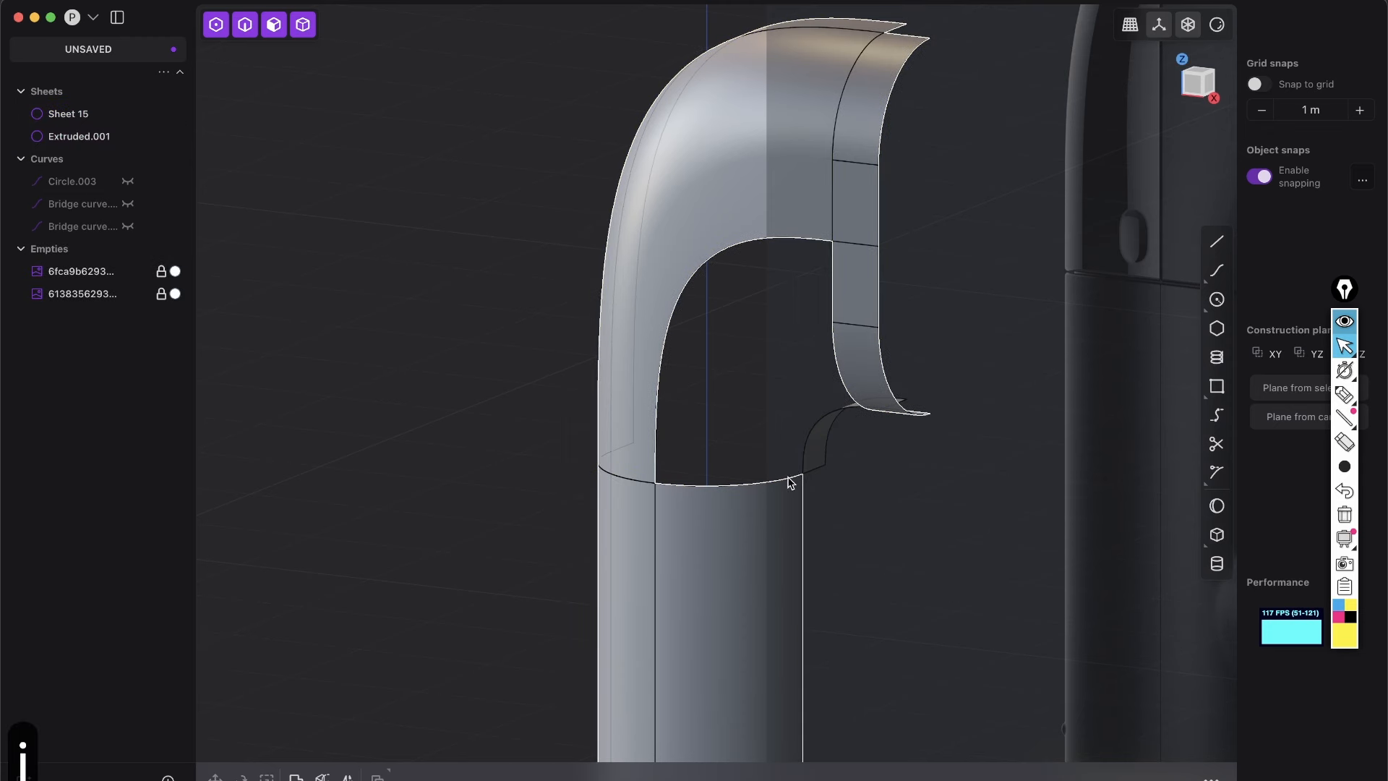
Step: Try a Patch hole over the five boundary edges of the opening beneath the loft
{"action": "left_click", "coordinate": [776, 206]}
{"action": "middle_click_drag", "start_coordinate": [822, 461], "coordinate": [803, 491]}
{"action": "left_click", "coordinate": [850, 442]}
{"action": "key", "text": "2"}
{"action": "left_click", "coordinate": [867, 291]}
{"action": "left_click", "coordinate": [863, 219], "text": "shift"}
{"action": "left_click", "coordinate": [767, 205], "text": "shift"}
{"action": "key", "text": "shift+3"}
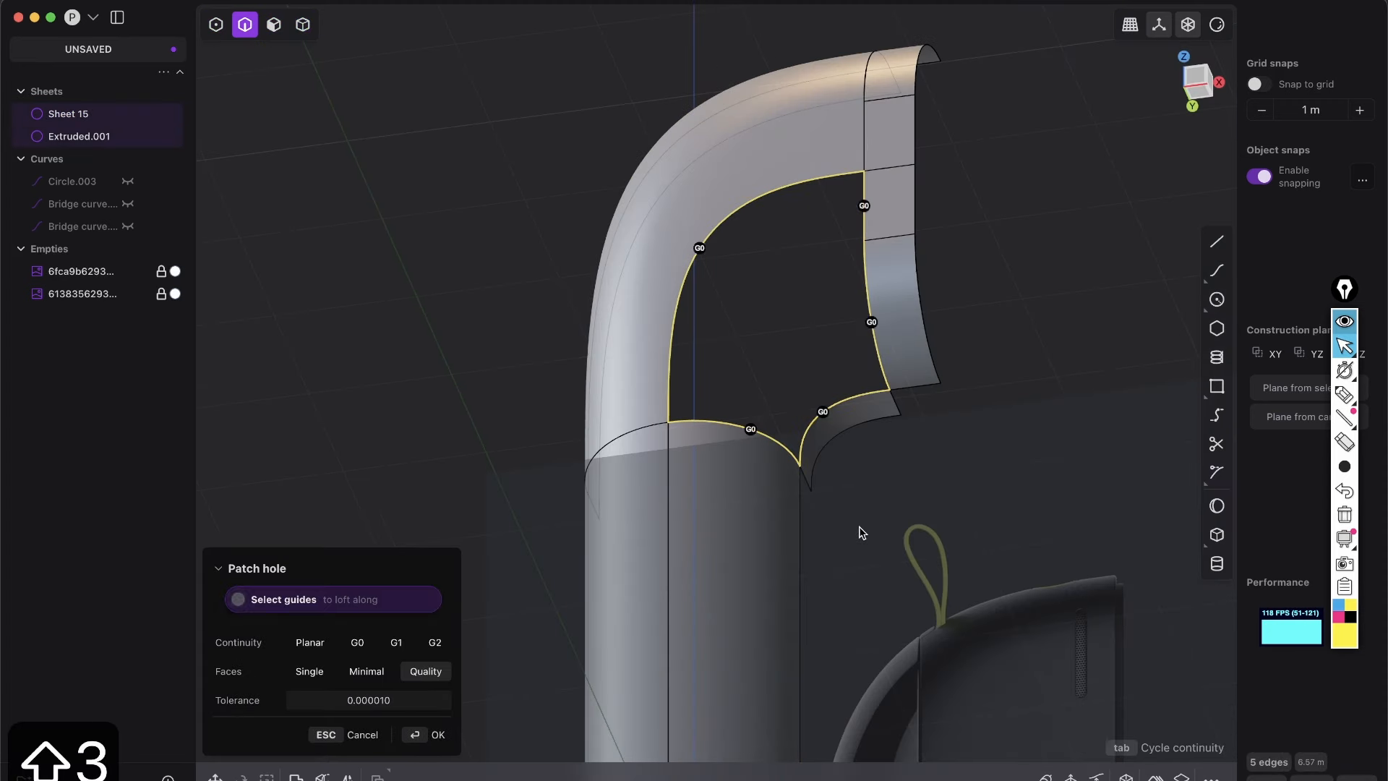
Step: Try an XNurbs surface with G1 continuity over the same five edges instead, and cancel it
{"action": "key", "text": "shift+3"}
{"action": "key", "text": "shift+4"}
{"action": "key", "text": "Tab"}
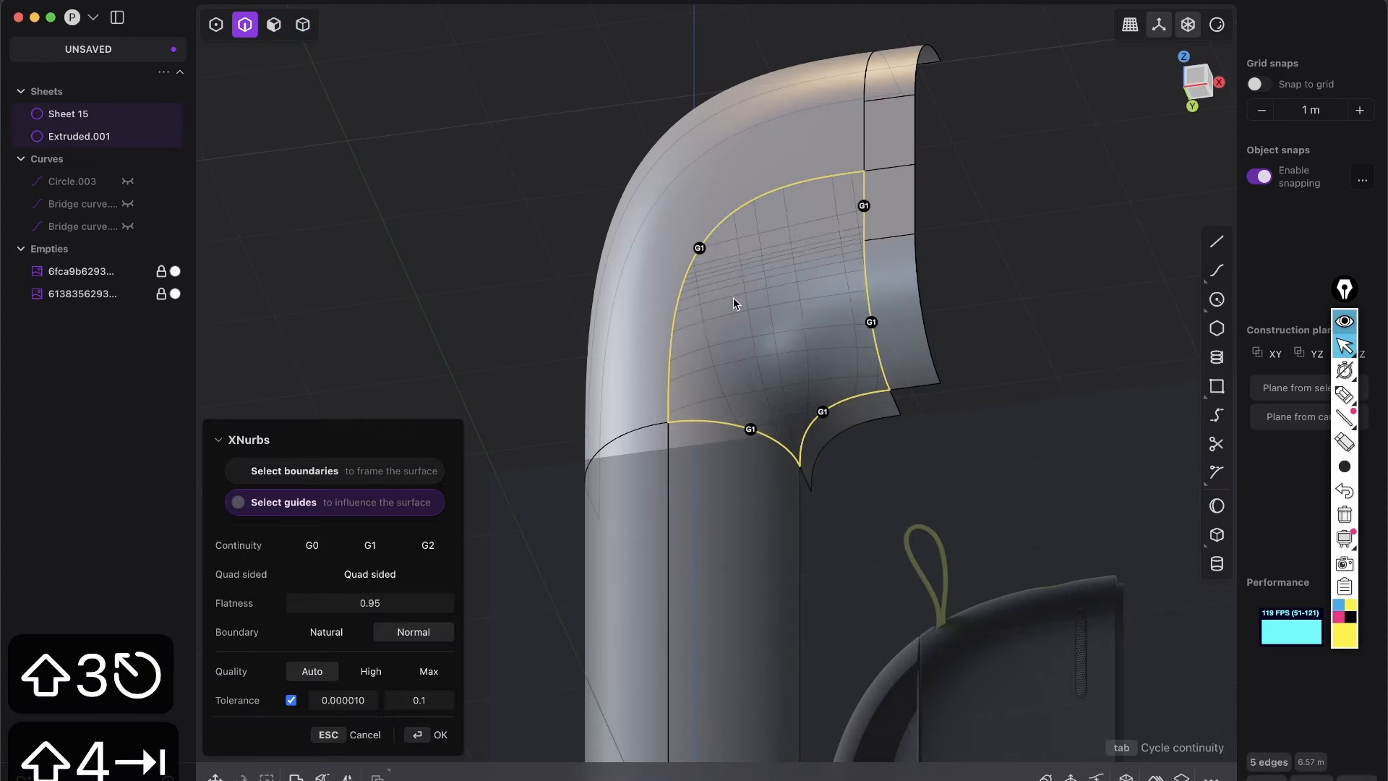
{"action": "key", "text": "Escape"}
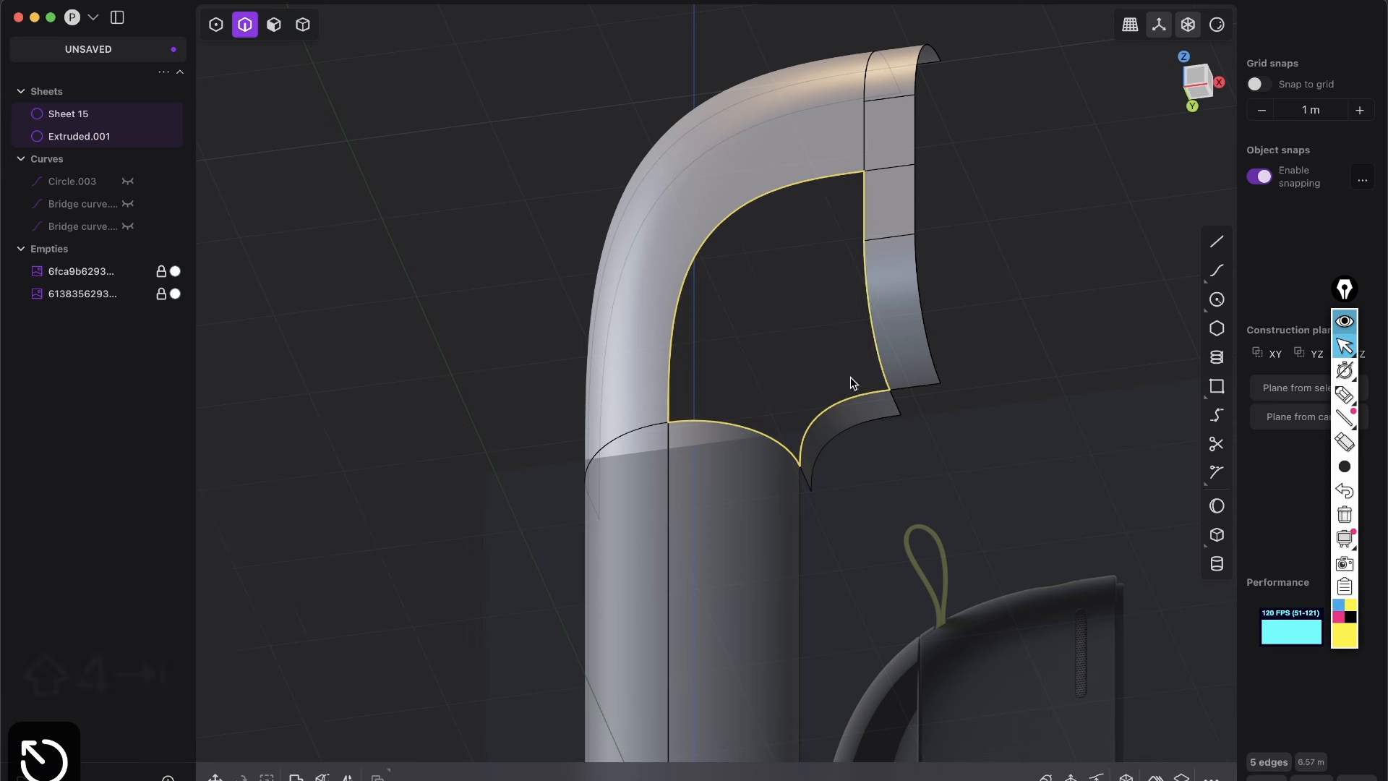
Step: Preview a Patch hole over the opening with G1 continuity and Quality faces
{"action": "middle_click_drag", "start_coordinate": [835, 230], "coordinate": [887, 249]}
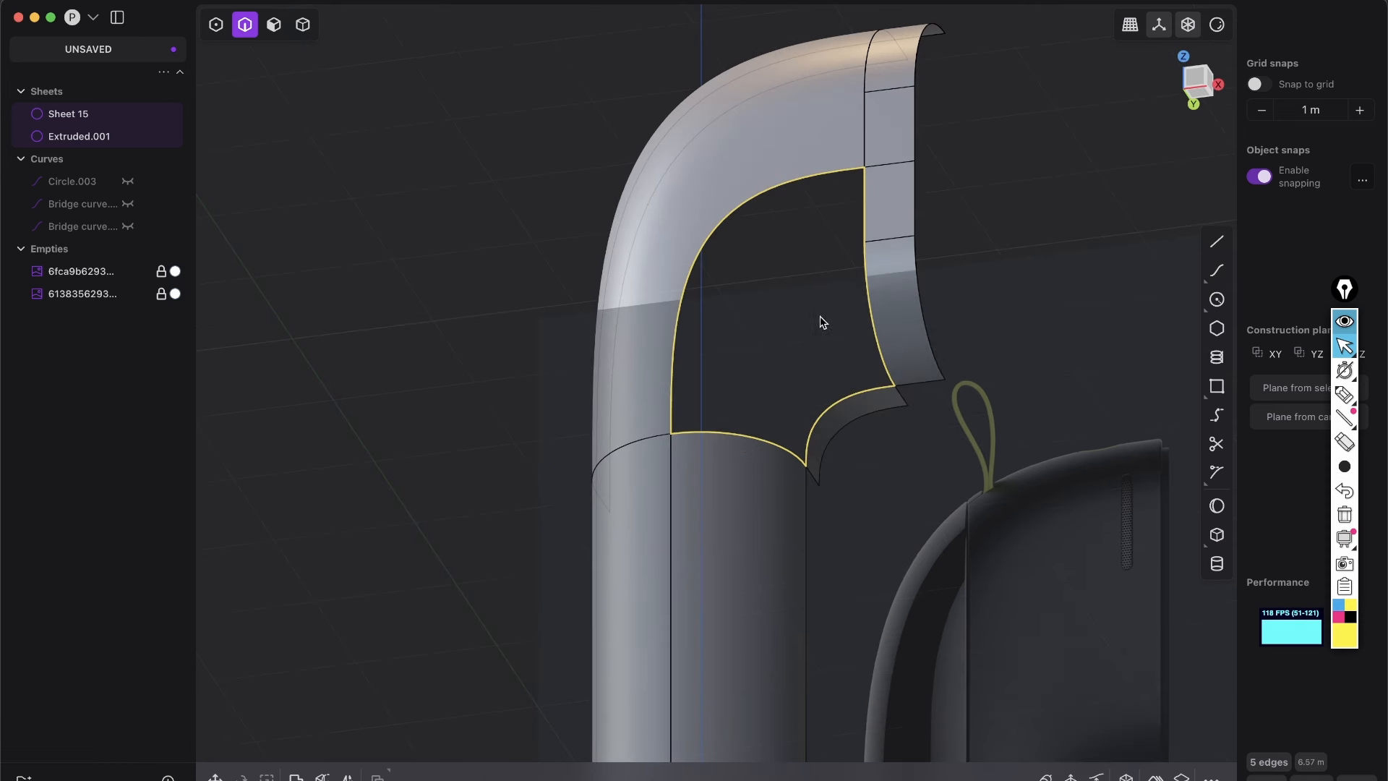
{"action": "key", "text": "shift+3"}
{"action": "key", "text": "Tab"}
{"action": "middle_click_drag", "start_coordinate": [930, 215], "coordinate": [900, 199]}
Step: Examine the patch preview with horizontal and vertical zebra stripes
{"action": "left_click", "coordinate": [1216, 25]}
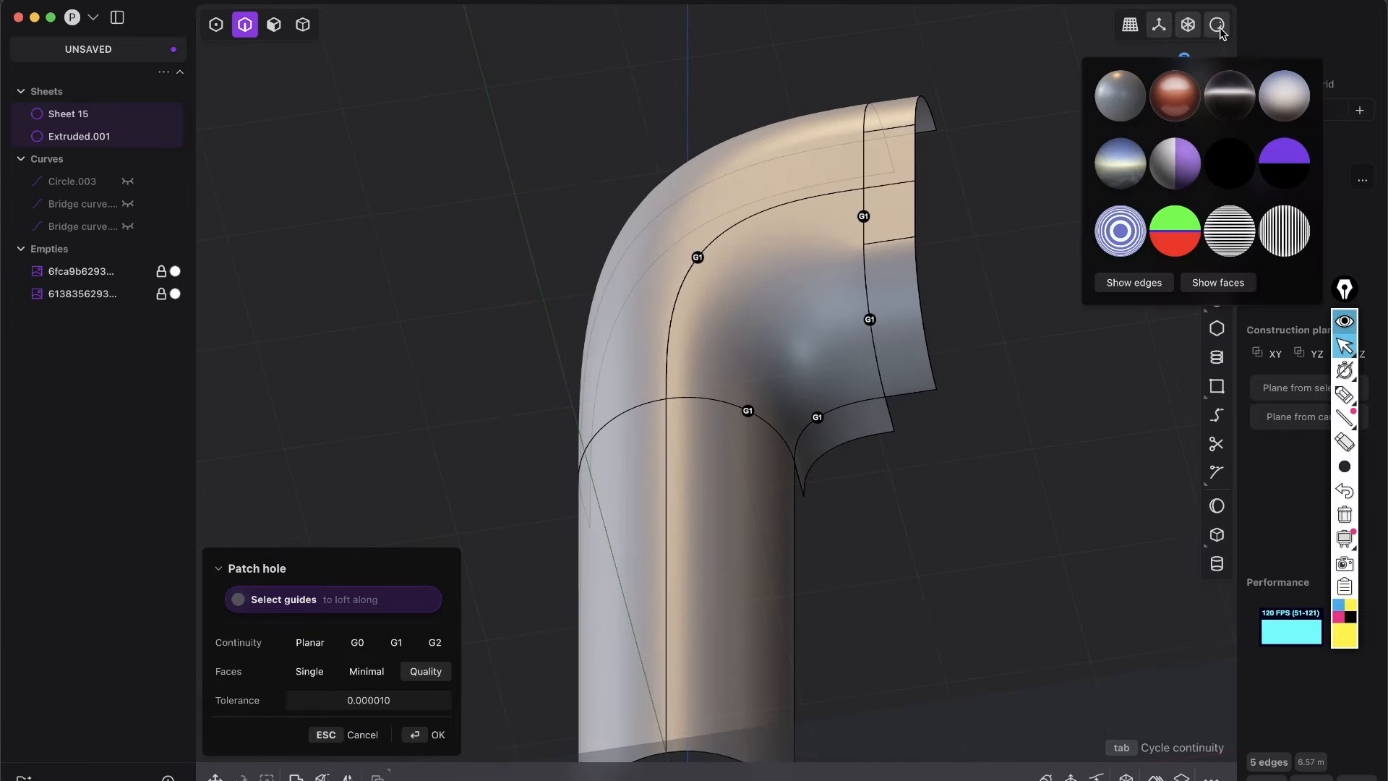
{"action": "left_click", "coordinate": [1229, 230]}
{"action": "middle_click_drag", "start_coordinate": [964, 306], "coordinate": [979, 243]}
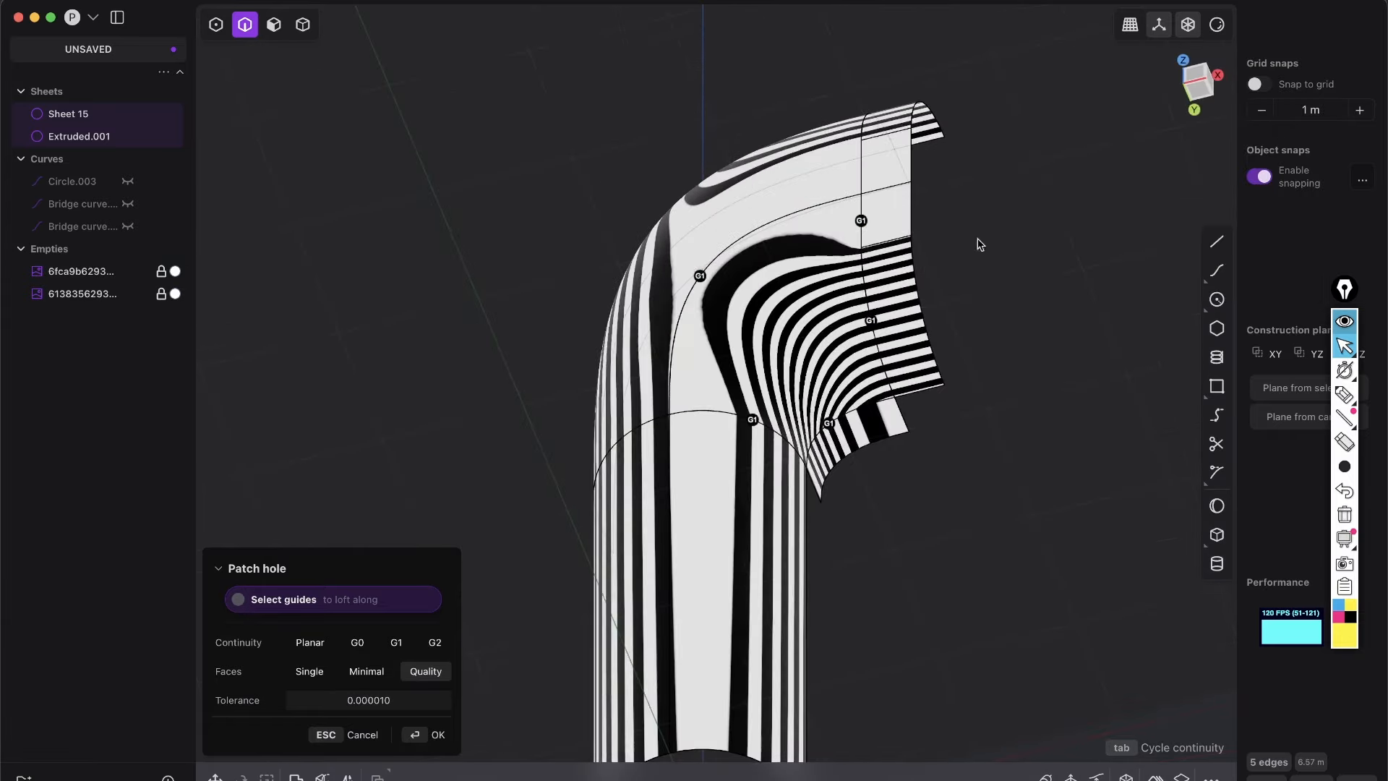
{"action": "left_click", "coordinate": [1216, 26]}
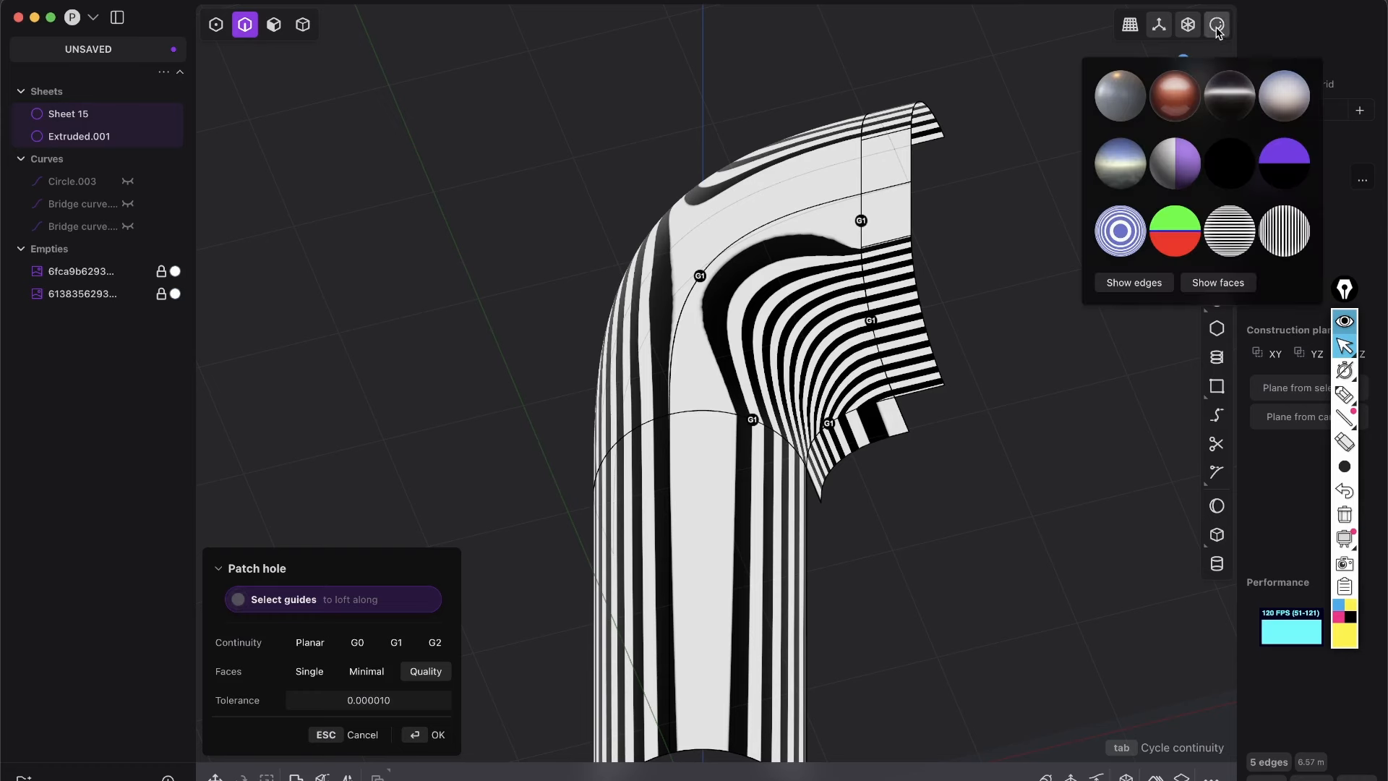
{"action": "left_click", "coordinate": [1285, 232]}
{"action": "mouse_move", "coordinate": [887, 271]}
{"action": "middle_mouse_down"}
{"action": "mouse_move", "coordinate": [889, 285]}
{"action": "mouse_move", "coordinate": [793, 298]}
{"action": "middle_mouse_up"}
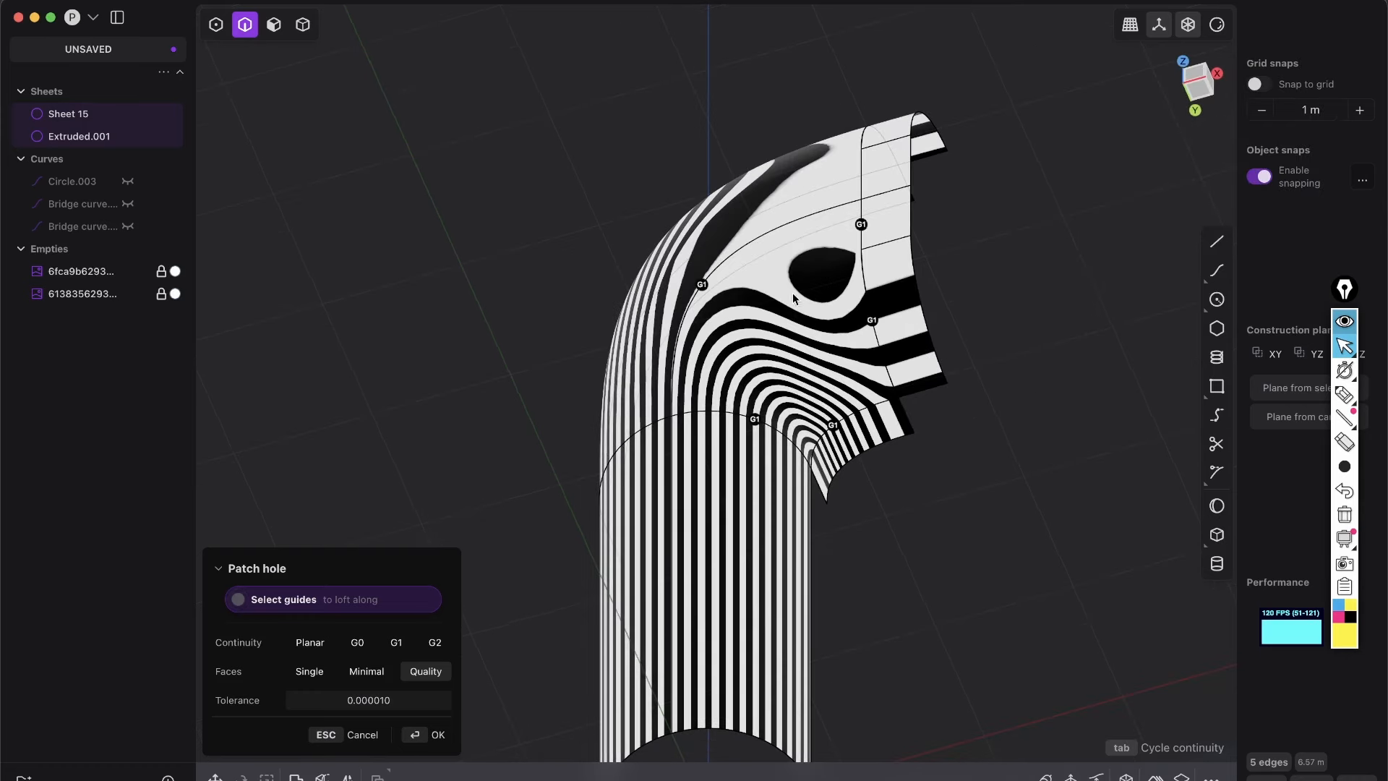
{"action": "scroll", "coordinate": [823, 290], "scroll_direction": "up", "scroll_amount": 3}
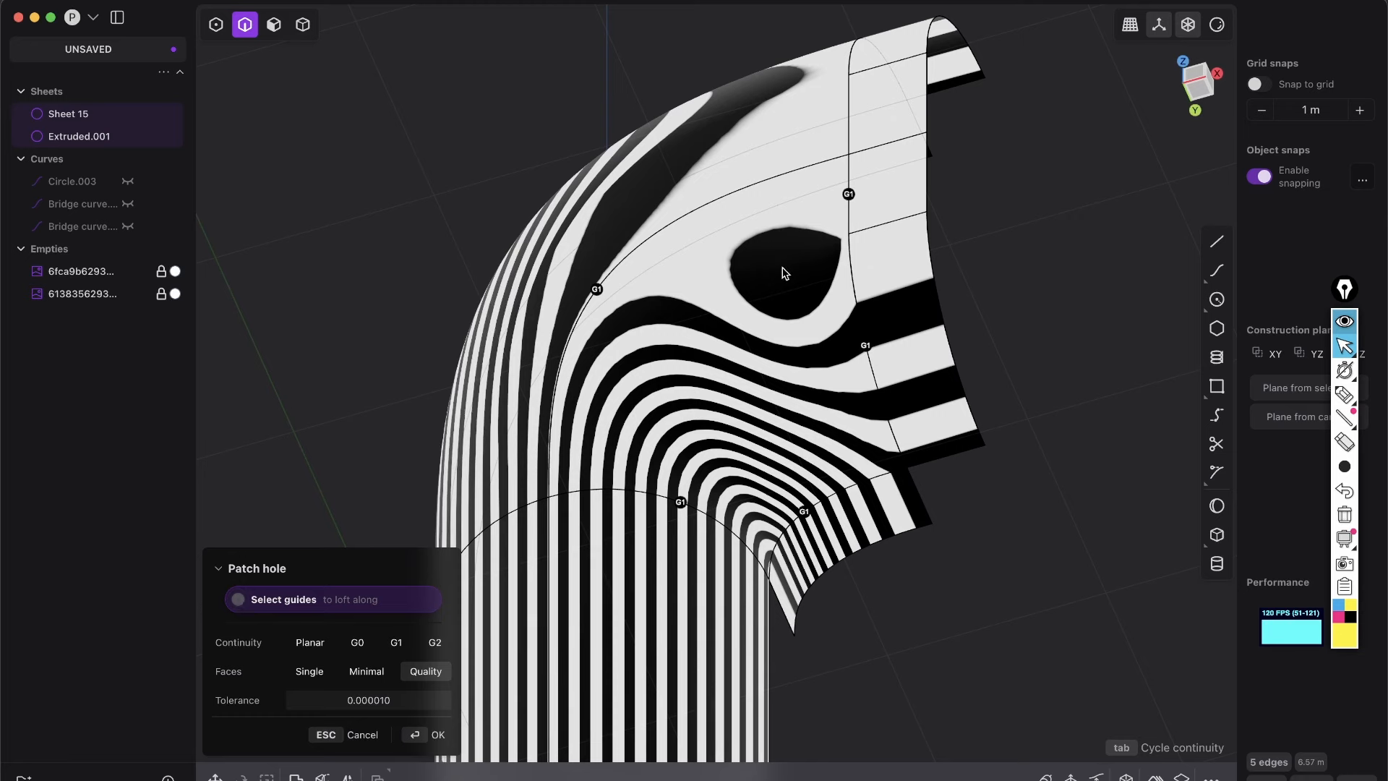
Step: Check the patch preview's highlights in glossy red shading and cancel the patch
{"action": "mouse_move", "coordinate": [830, 274]}
{"action": "middle_mouse_down"}
{"action": "mouse_move", "coordinate": [886, 300]}
{"action": "mouse_move", "coordinate": [875, 357]}
{"action": "mouse_move", "coordinate": [869, 278]}
{"action": "middle_mouse_up"}
{"action": "left_click", "coordinate": [1217, 25]}
{"action": "left_click", "coordinate": [1172, 98]}
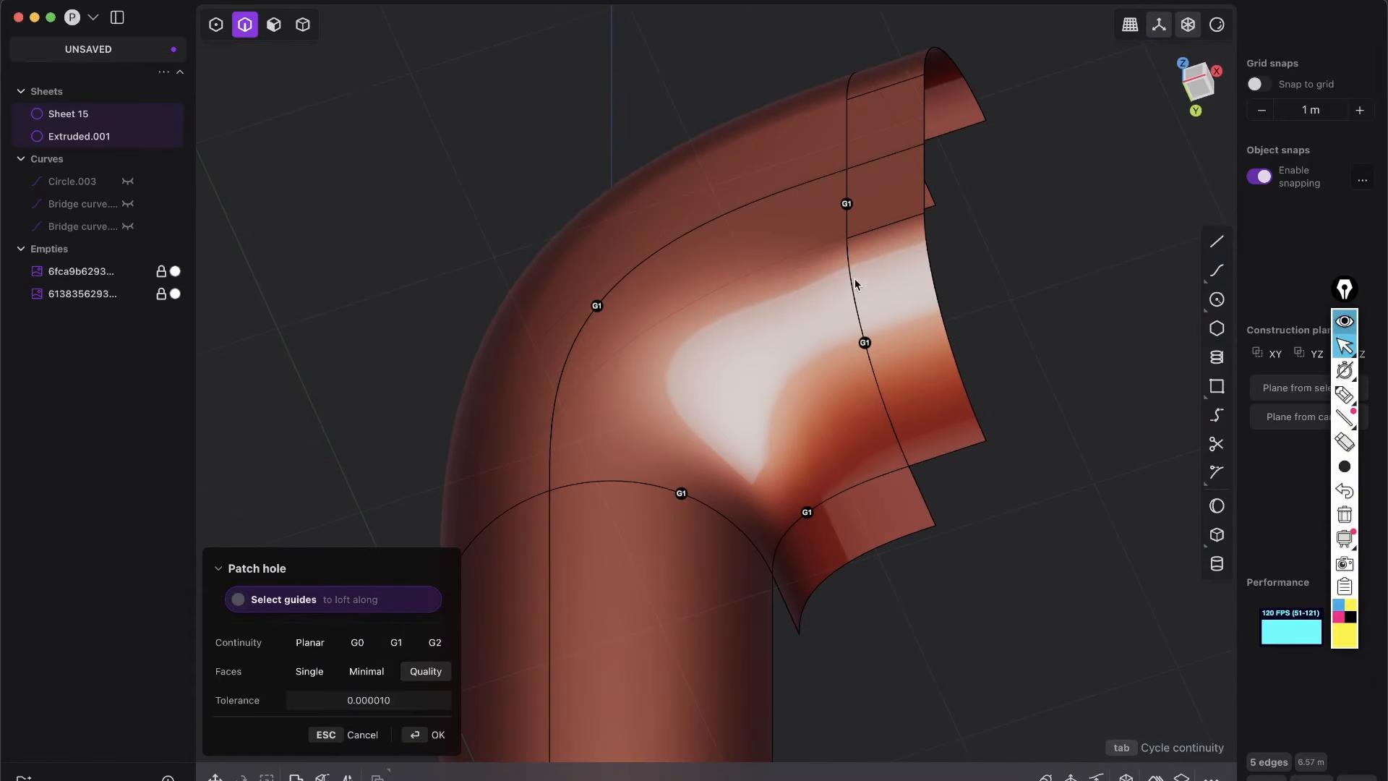
{"action": "key", "text": "super+z"}
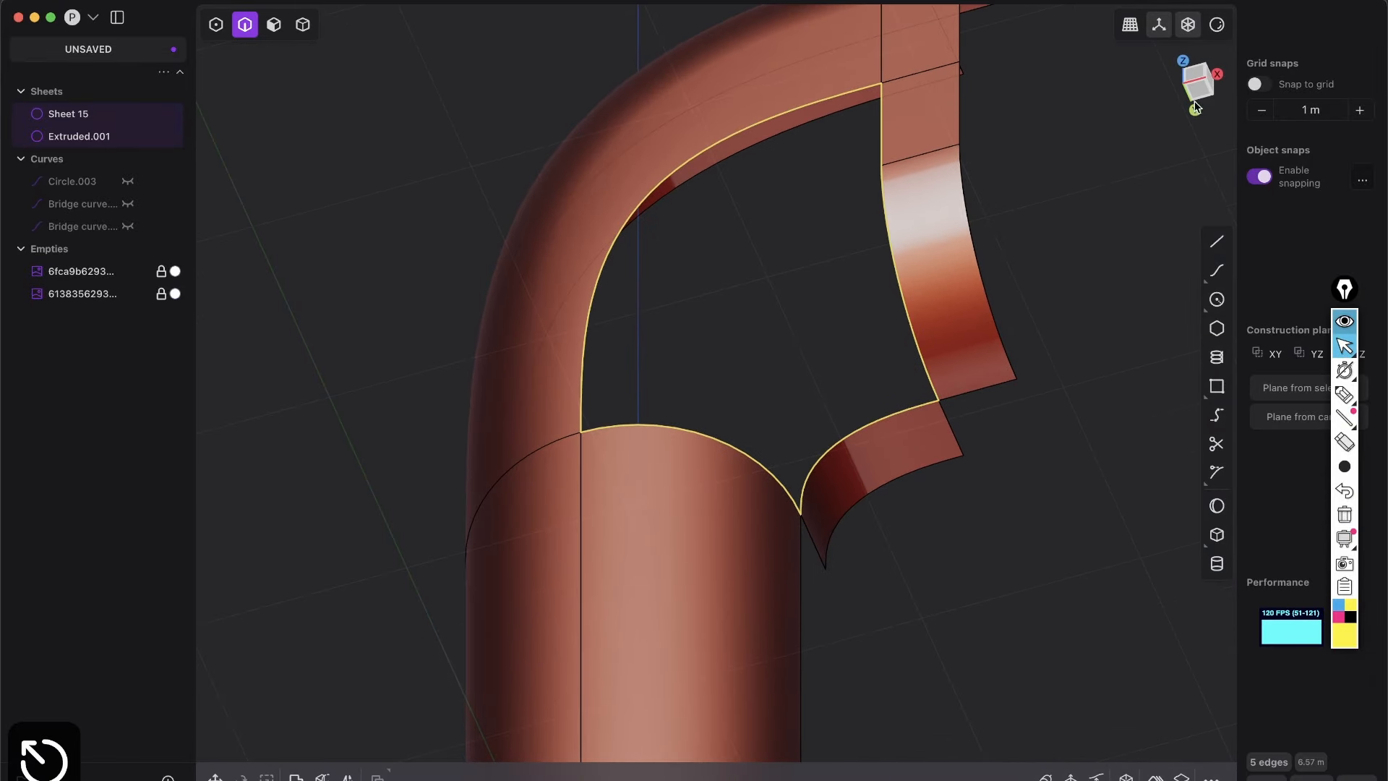
Step: Display horizontal zebra stripes and start a G1 loft from the open tube rim edge to the two lower slot band edges
{"action": "left_click", "coordinate": [1216, 25]}
{"action": "left_click", "coordinate": [1237, 244]}
{"action": "key", "text": "2"}
{"action": "middle_click_drag", "start_coordinate": [1003, 329], "coordinate": [957, 279]}
{"action": "left_click", "coordinate": [1027, 193]}
{"action": "left_click", "coordinate": [895, 239]}
{"action": "left_click", "coordinate": [884, 79], "text": "shift"}
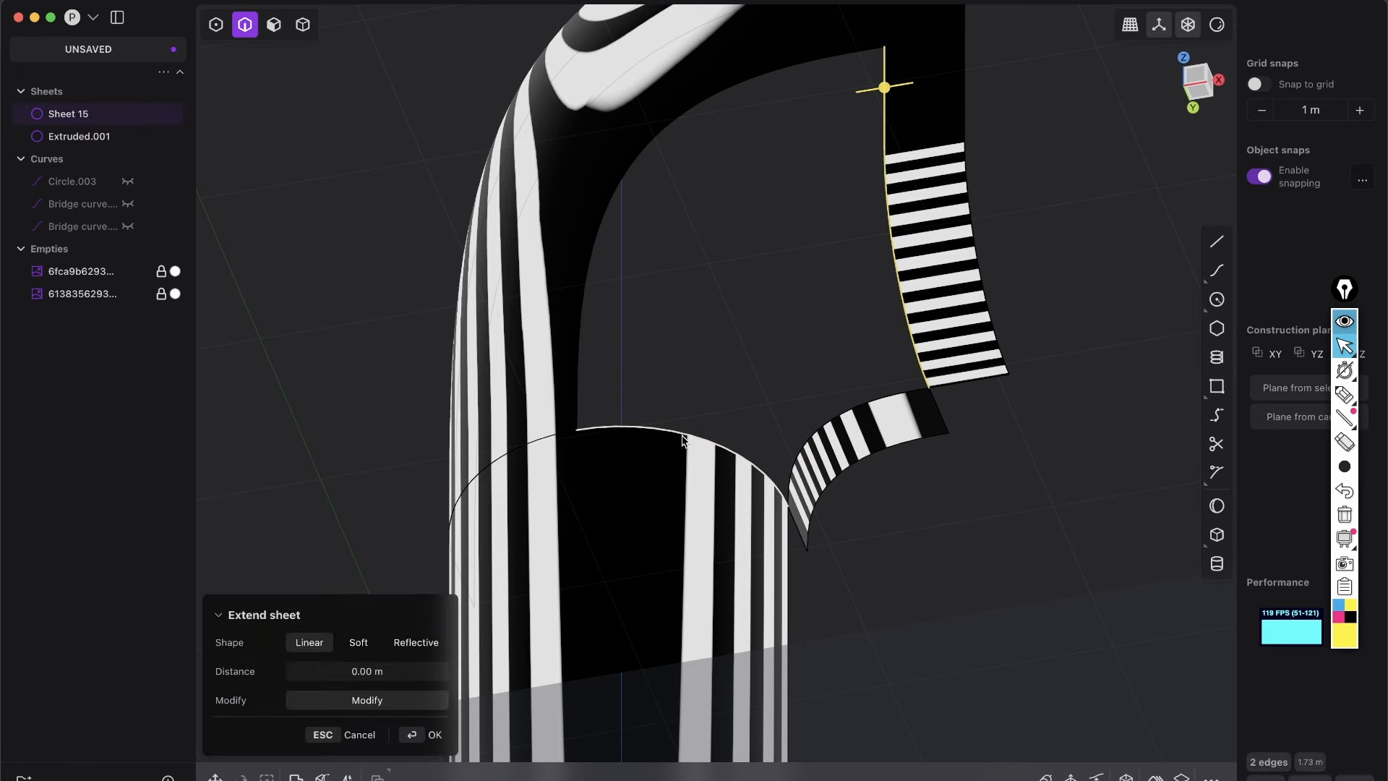
{"action": "key", "text": "l"}
{"action": "middle_click_drag", "start_coordinate": [829, 356], "coordinate": [807, 433], "text": "shift"}
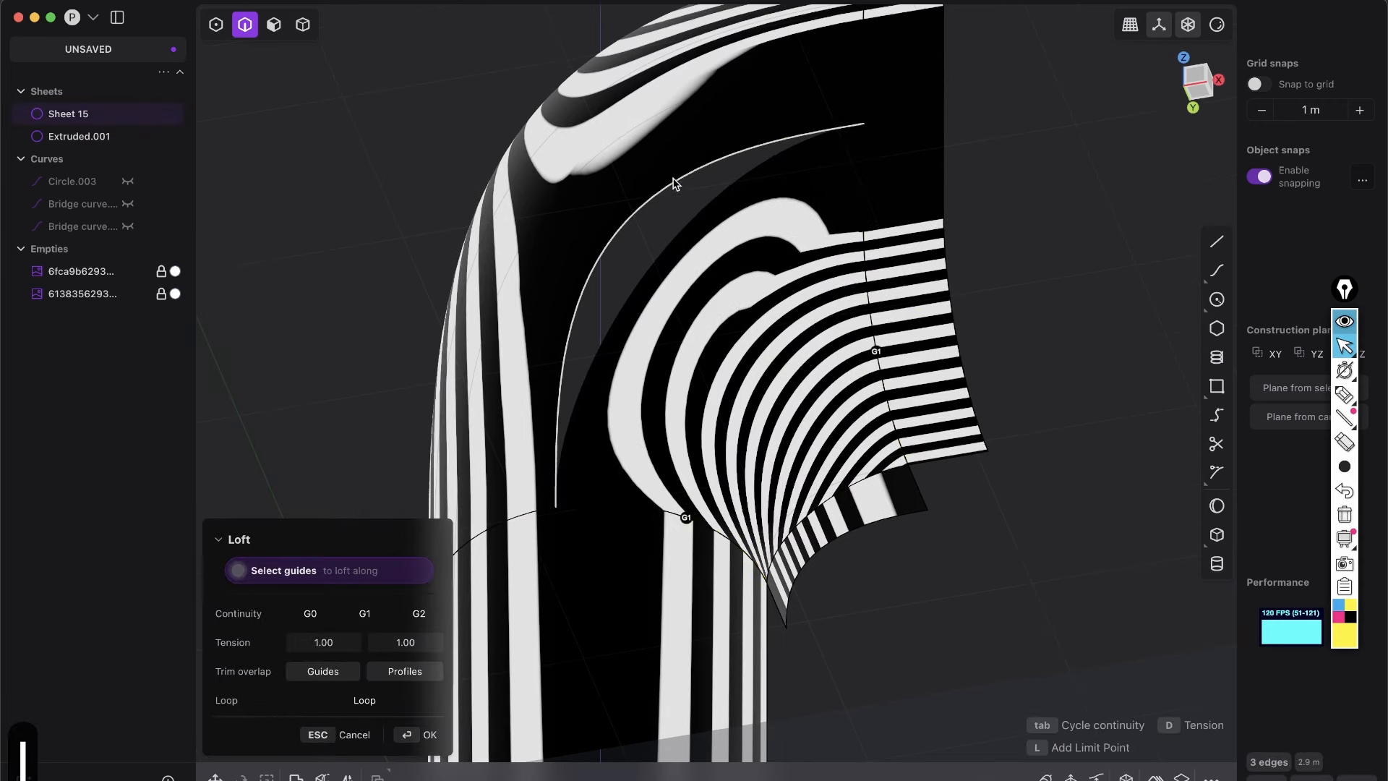
Step: Add the long arched opening edge and the short inner bend edge as G1 loft guides and complete the loft
{"action": "left_click", "coordinate": [665, 186]}
{"action": "left_click", "coordinate": [824, 498]}
{"action": "scroll", "coordinate": [866, 311], "scroll_direction": "down", "scroll_amount": 5}
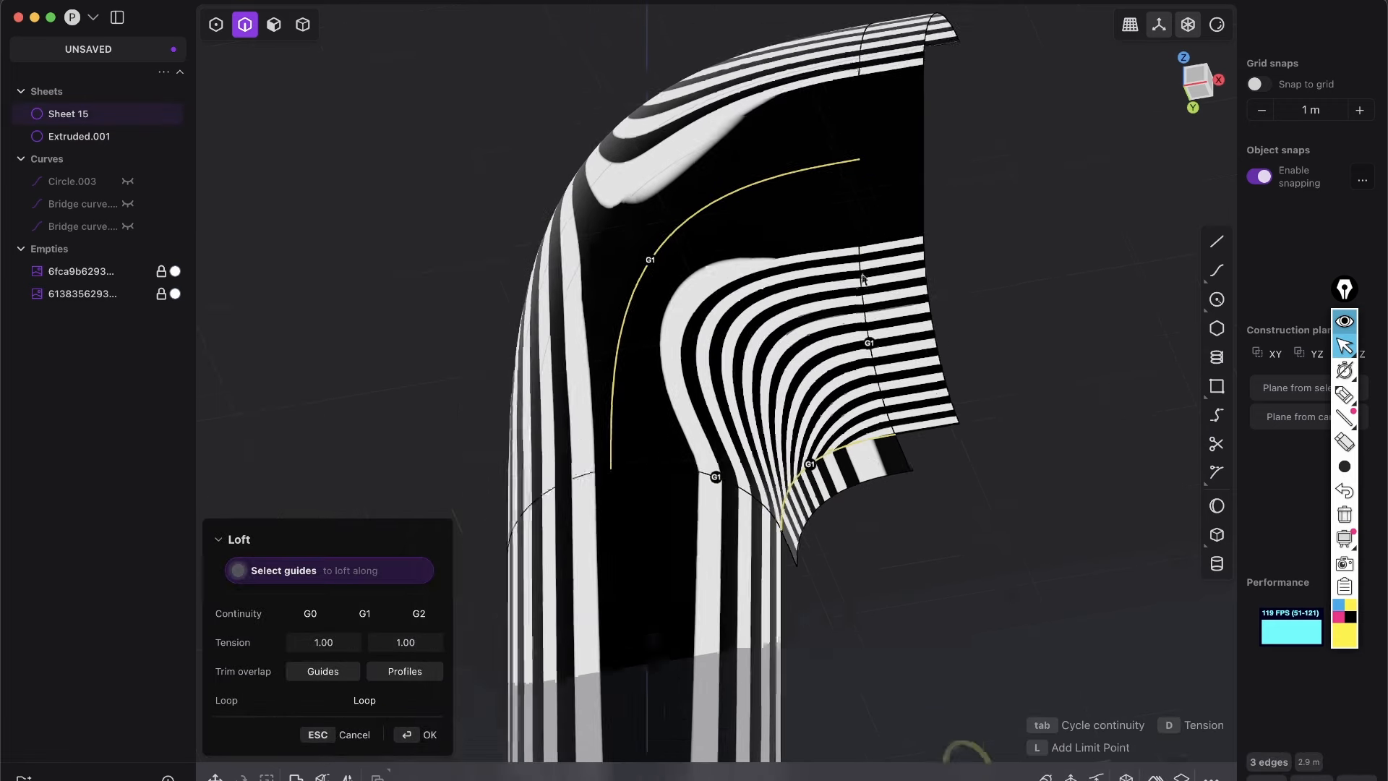
{"action": "middle_click_drag", "start_coordinate": [870, 221], "coordinate": [854, 239]}
{"action": "scroll", "coordinate": [844, 307], "scroll_direction": "up", "scroll_amount": 5}
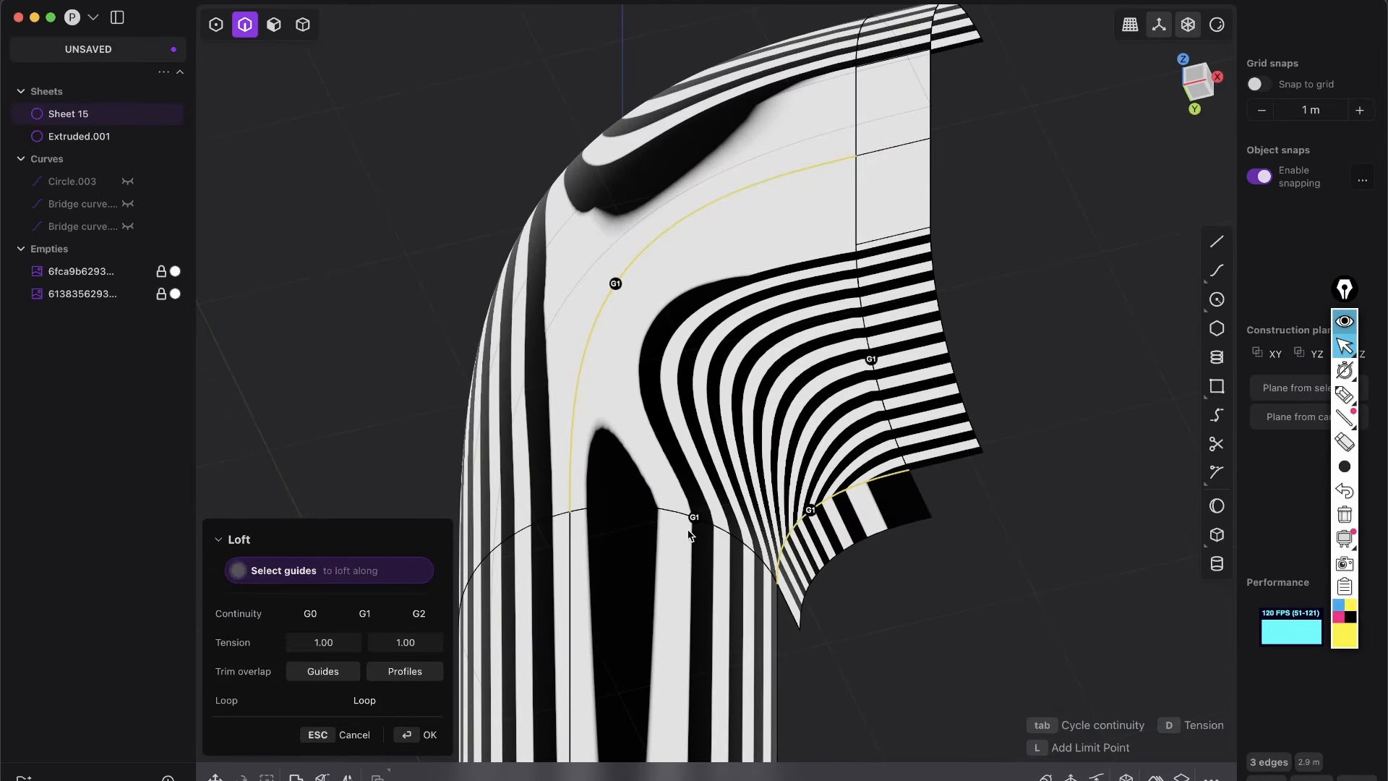
{"action": "middle_click_drag", "start_coordinate": [795, 325], "coordinate": [803, 291]}
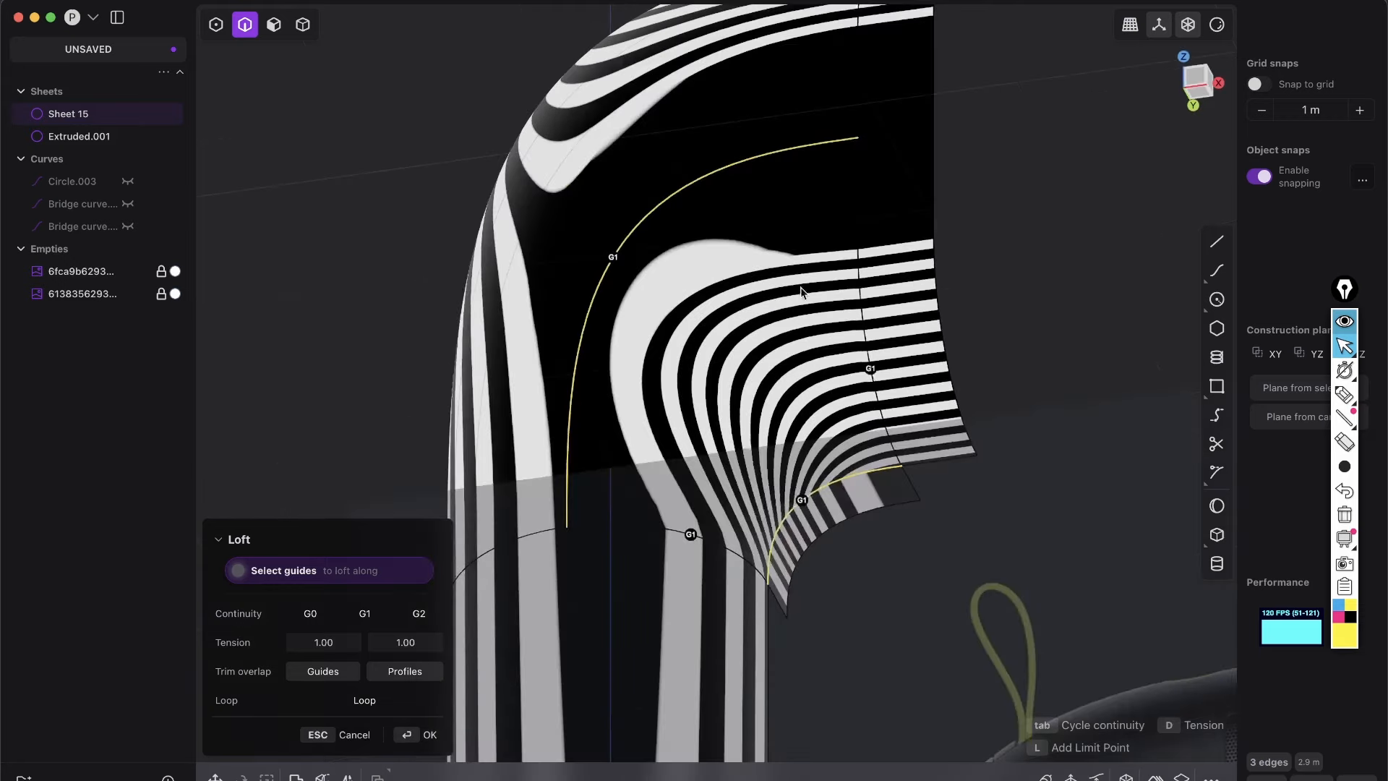
{"action": "scroll", "coordinate": [803, 291], "scroll_direction": "down", "scroll_amount": 5}
{"action": "left_click", "coordinate": [429, 735]}
Step: Examine the lofted transition with zebra stripes and in glossy metallic shading with edges hidden
{"action": "middle_click_drag", "start_coordinate": [910, 241], "coordinate": [947, 273], "text": "shift"}
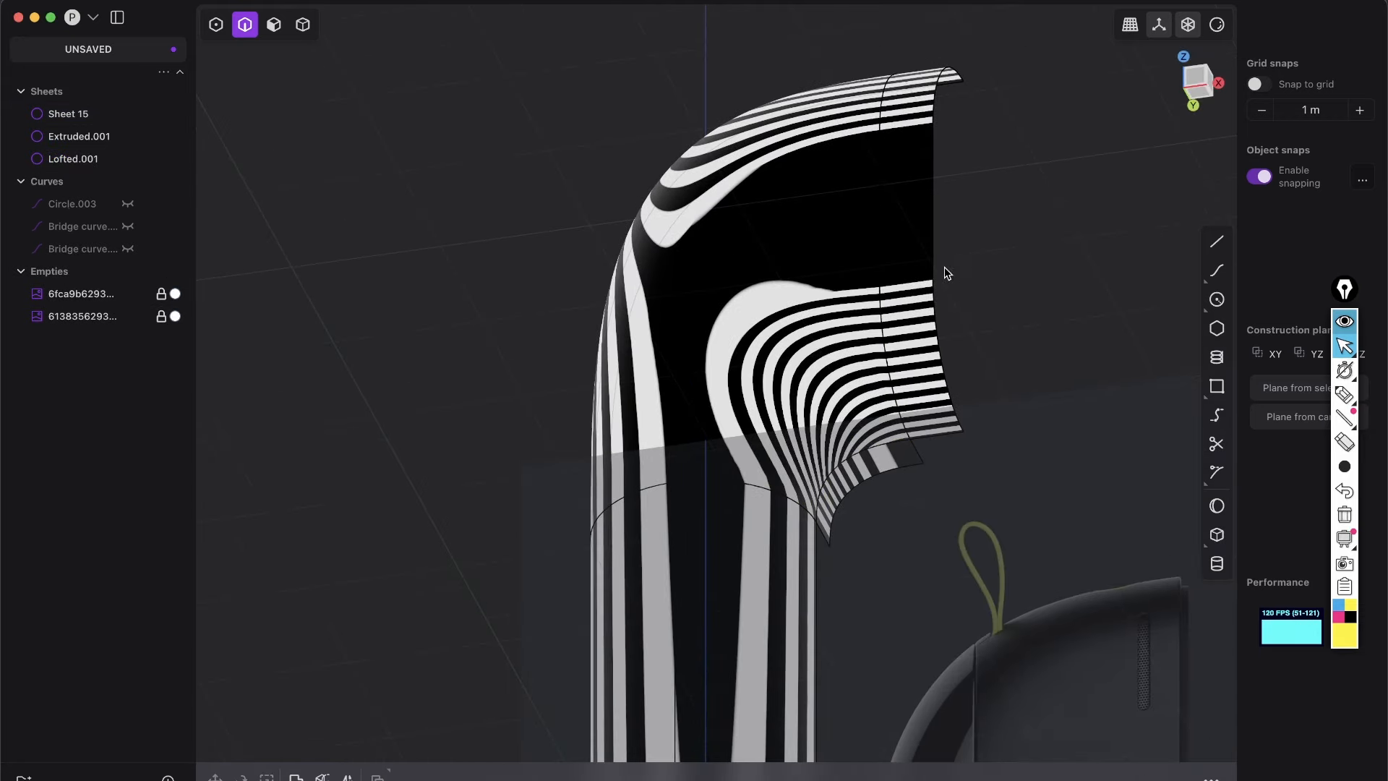
{"action": "middle_click_drag", "start_coordinate": [714, 462], "coordinate": [673, 448]}
{"action": "scroll", "coordinate": [674, 447], "scroll_direction": "up", "scroll_amount": 3}
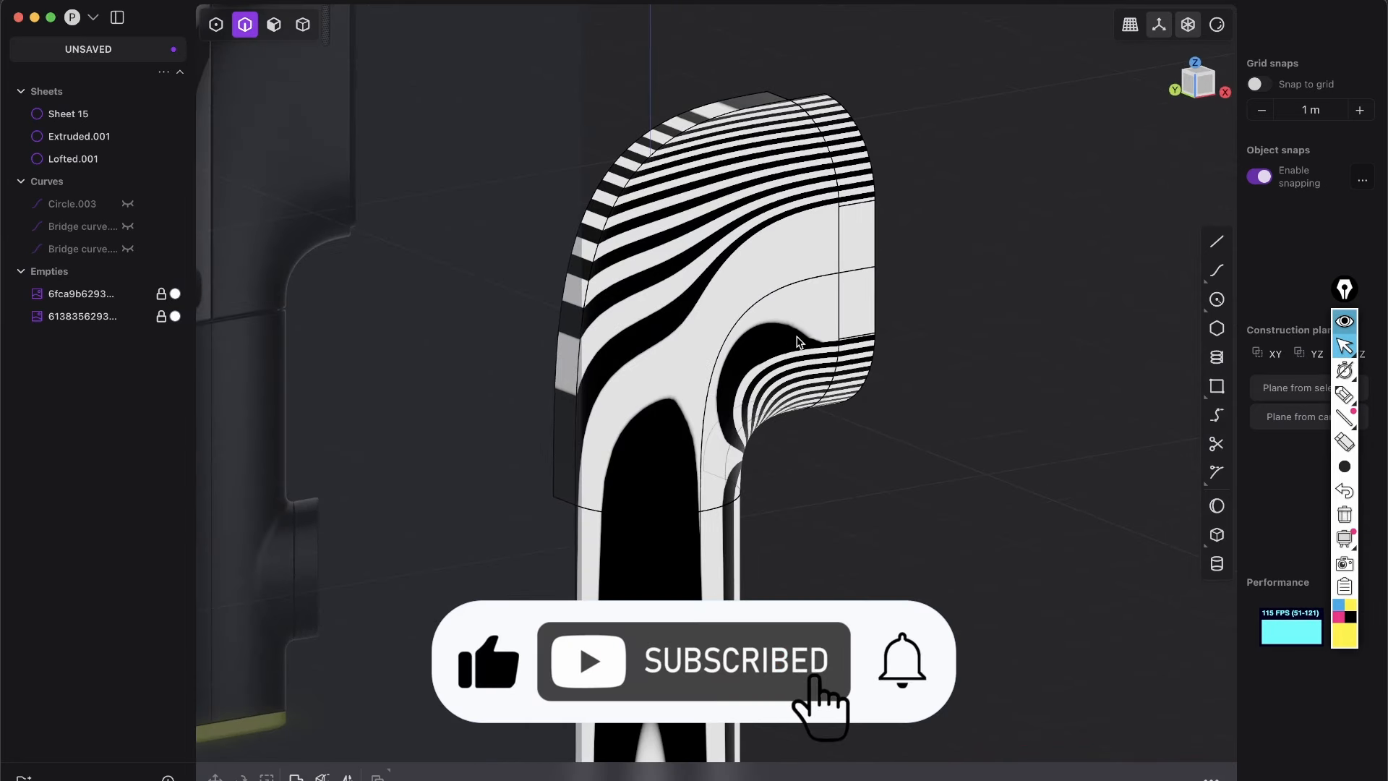
{"action": "scroll", "coordinate": [759, 343], "scroll_direction": "up", "scroll_amount": 3}
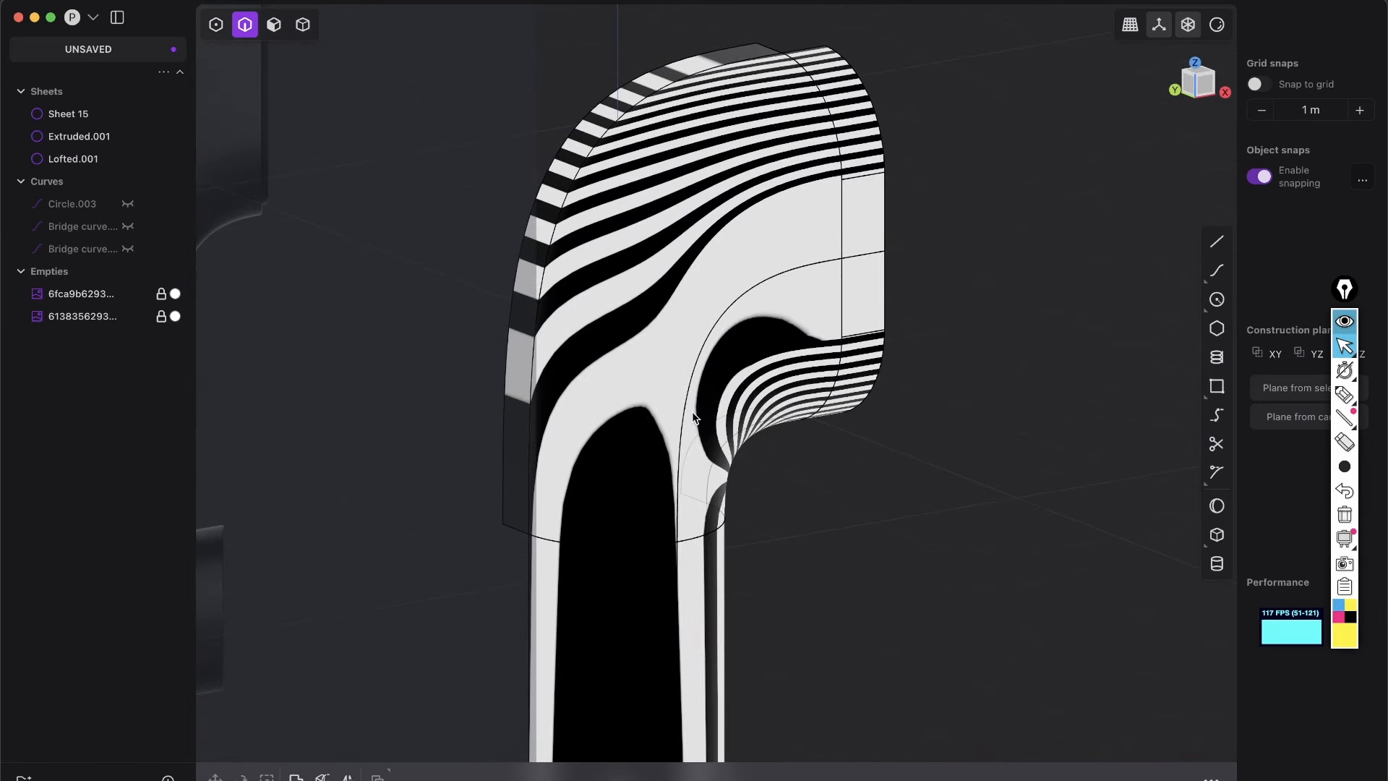
{"action": "scroll", "coordinate": [793, 303], "scroll_direction": "down", "scroll_amount": 3}
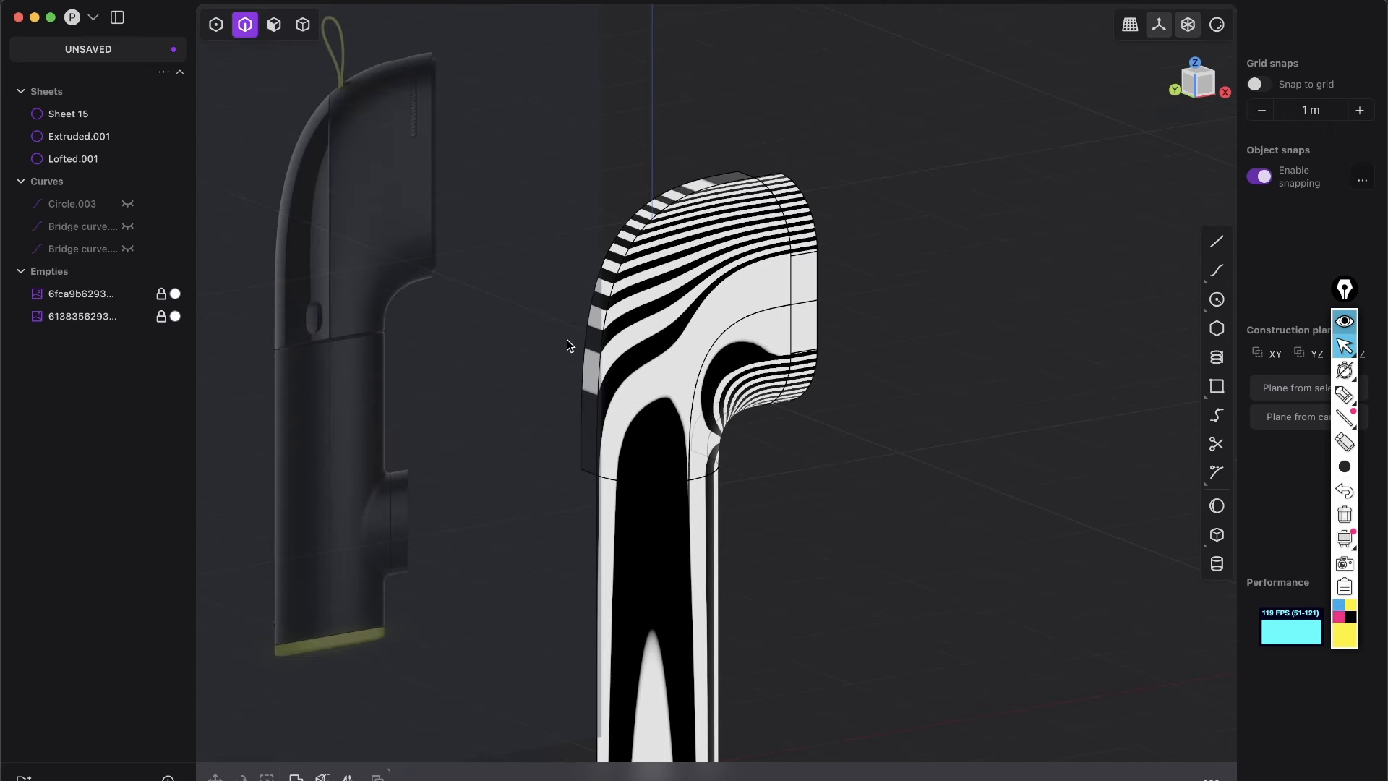
{"action": "left_click", "coordinate": [1216, 25]}
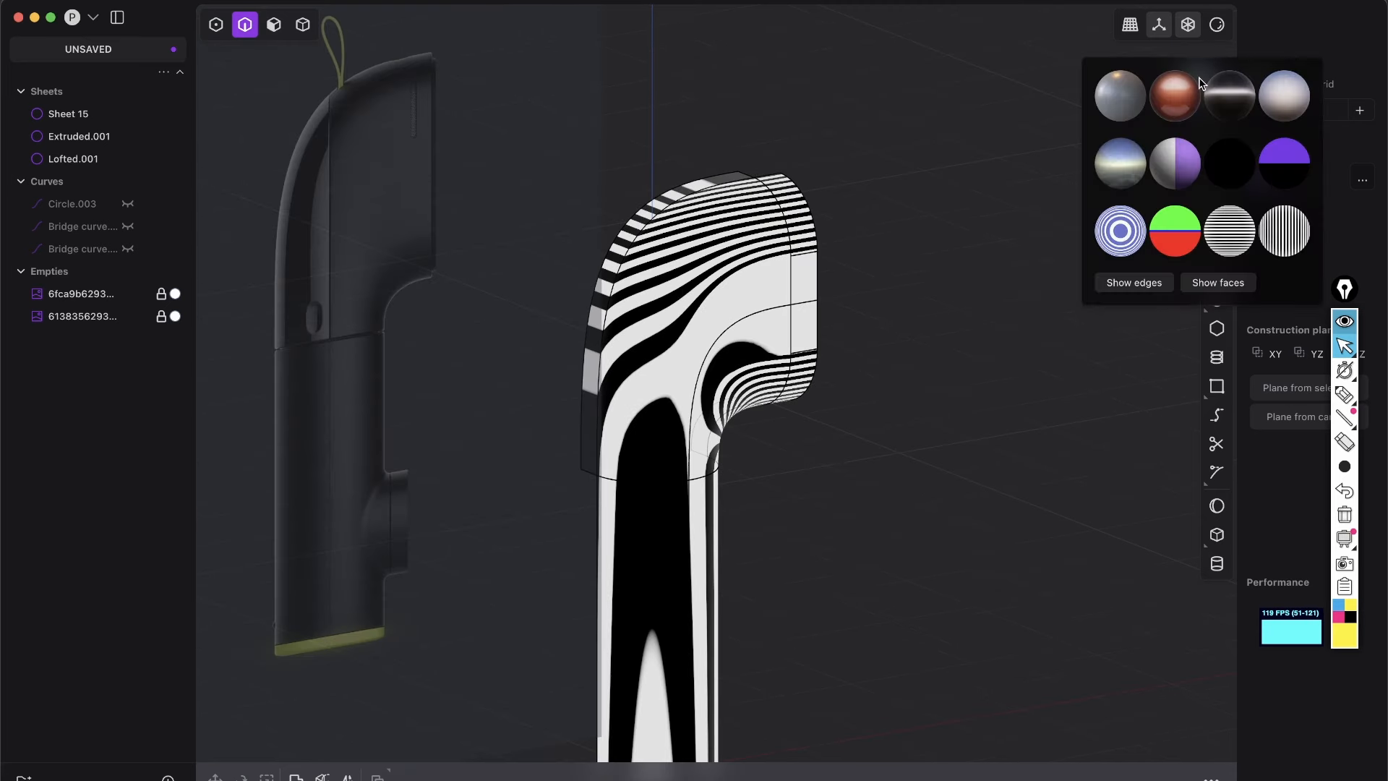
{"action": "left_click", "coordinate": [1121, 96]}
{"action": "key", "text": "shift+e"}
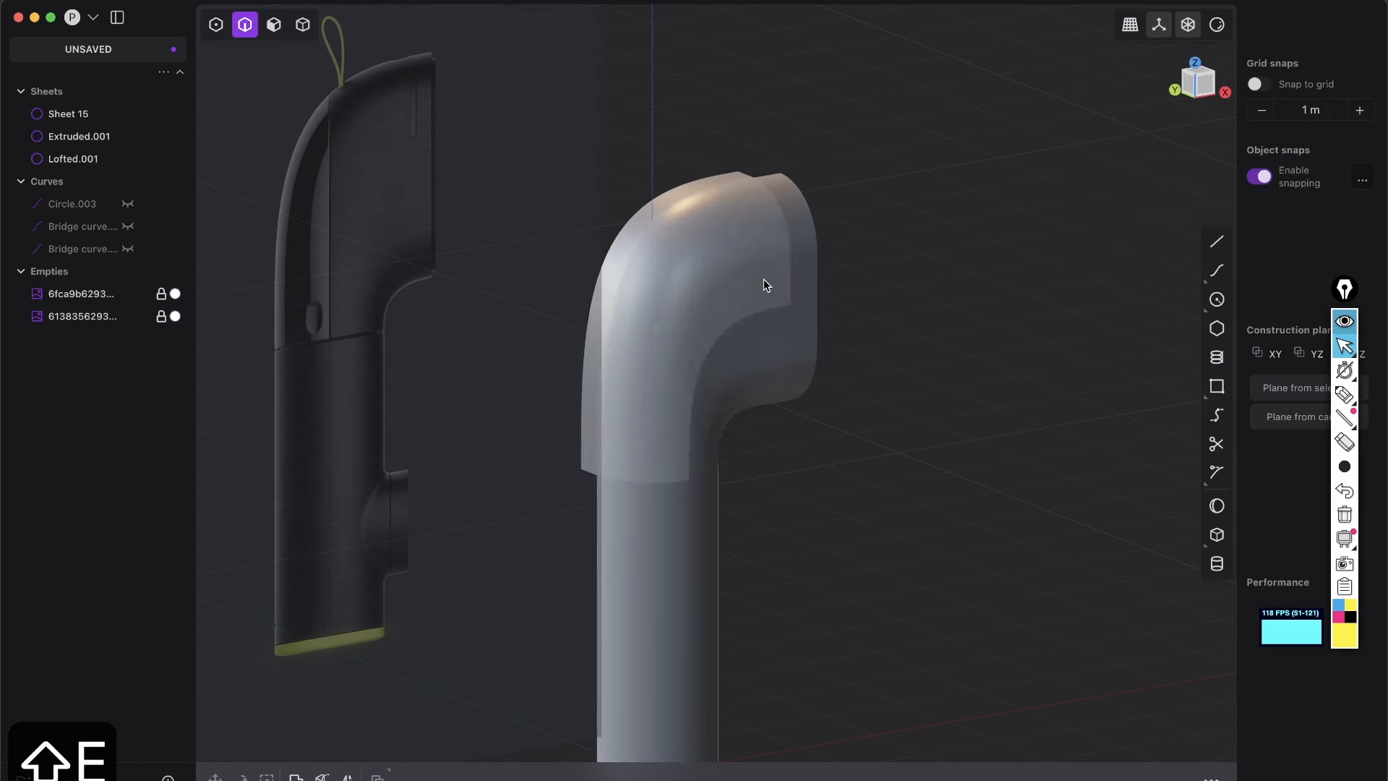
Step: Delete the extruded helper strip faces along the cut side of the body and the leftover extruded curve below the head
{"action": "middle_click_drag", "start_coordinate": [821, 274], "coordinate": [792, 298]}
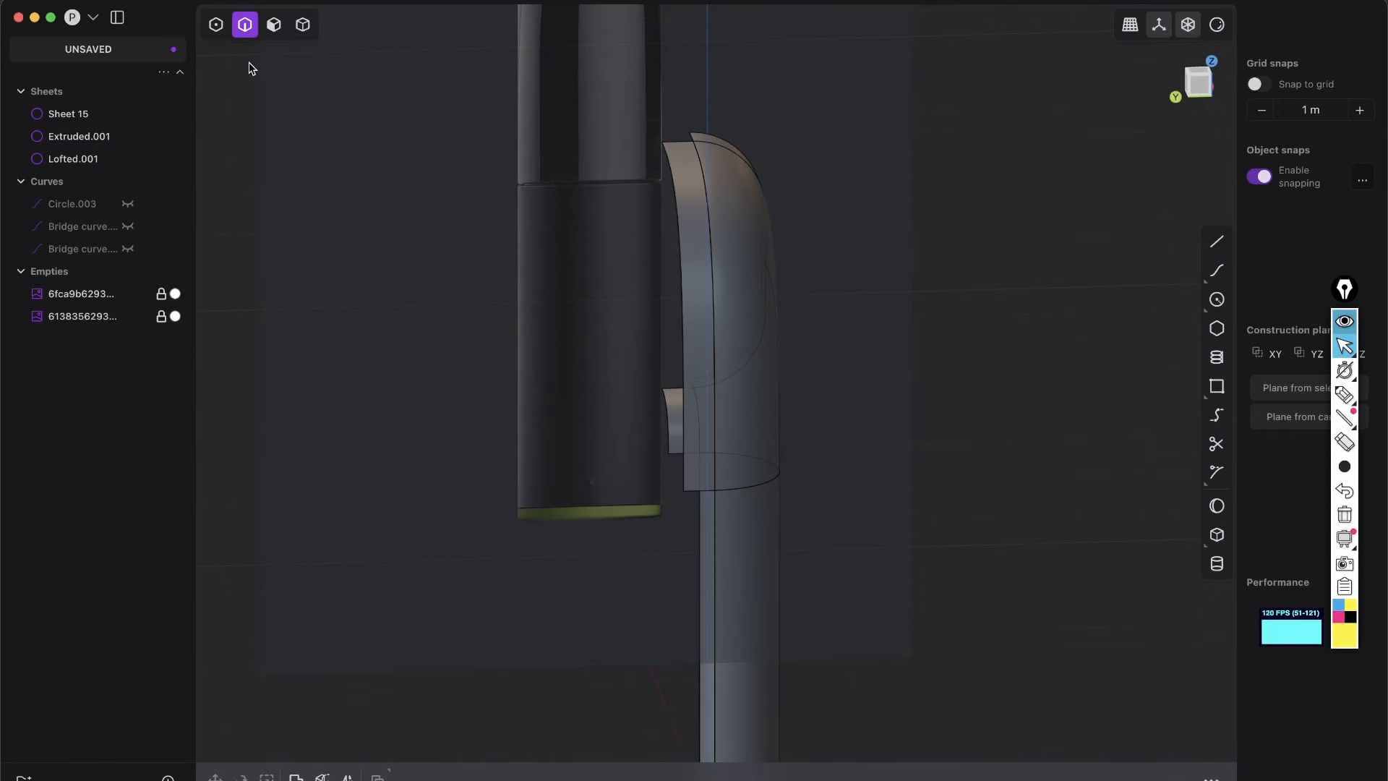
{"action": "key", "text": "3"}
{"action": "left_click", "coordinate": [699, 301]}
{"action": "left_click", "coordinate": [672, 411]}
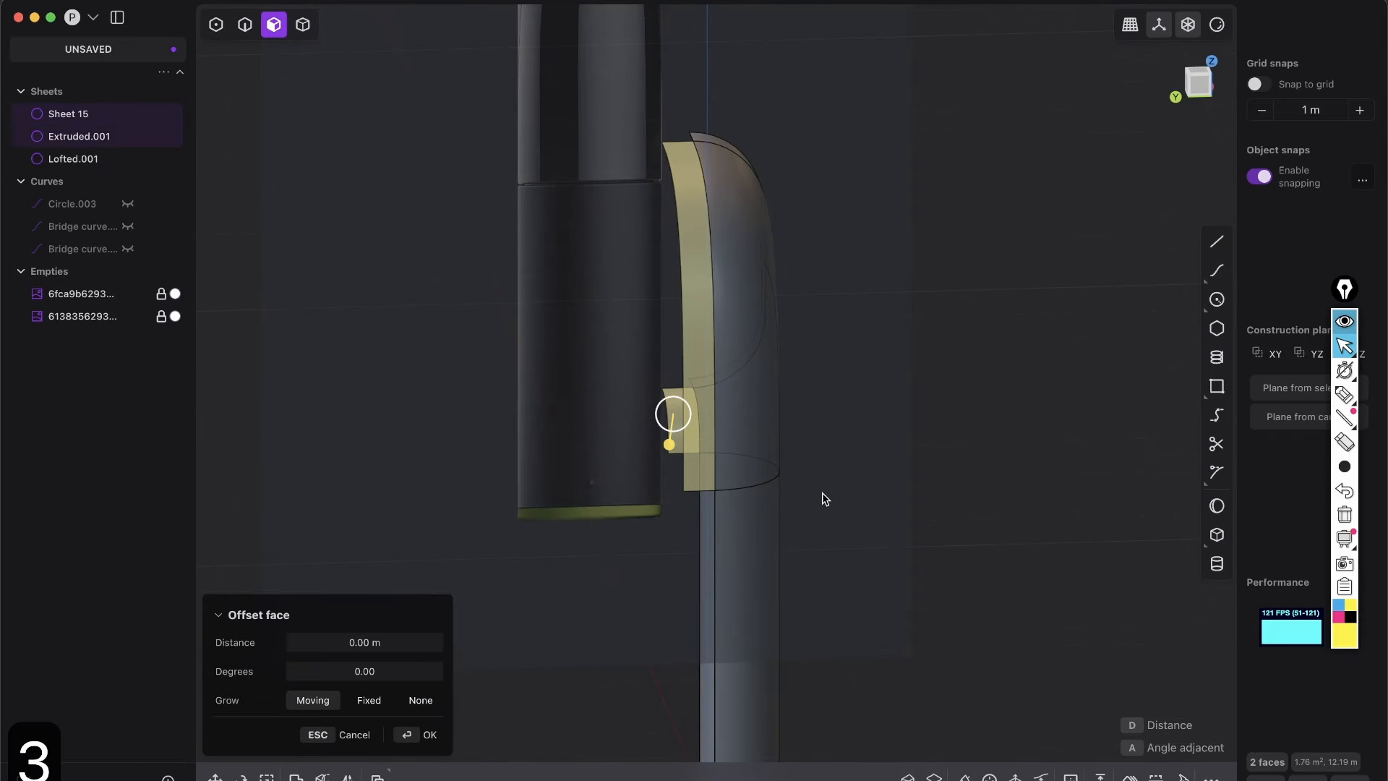
{"action": "key", "text": "shift+x"}
{"action": "middle_click_drag", "start_coordinate": [779, 416], "coordinate": [799, 333]}
{"action": "key", "text": "2"}
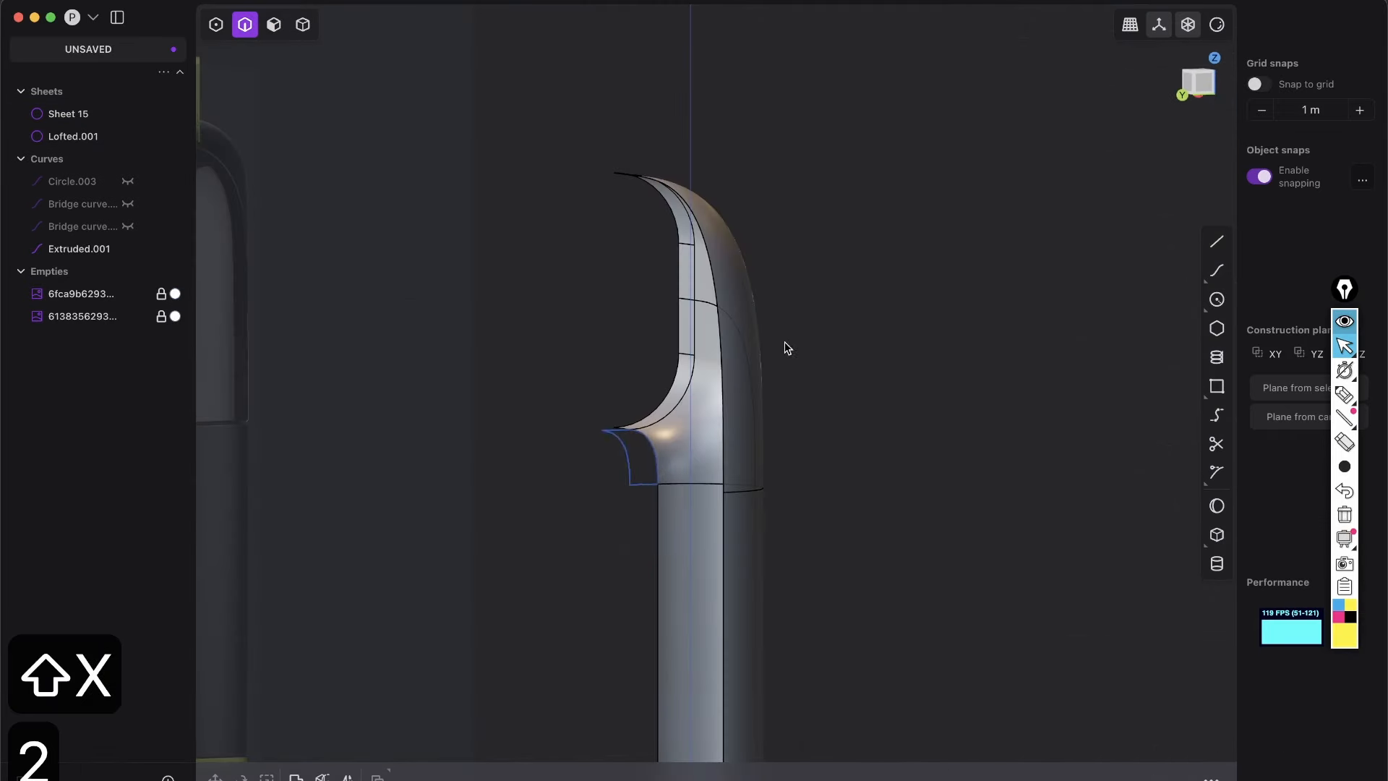
{"action": "left_click", "coordinate": [645, 481]}
{"action": "key", "text": "x"}
Step: Delete the four narrow band faces around the slot-shaped head opening
{"action": "middle_click_drag", "start_coordinate": [746, 458], "coordinate": [803, 477]}
{"action": "key", "text": "3"}
{"action": "left_click", "coordinate": [760, 318]}
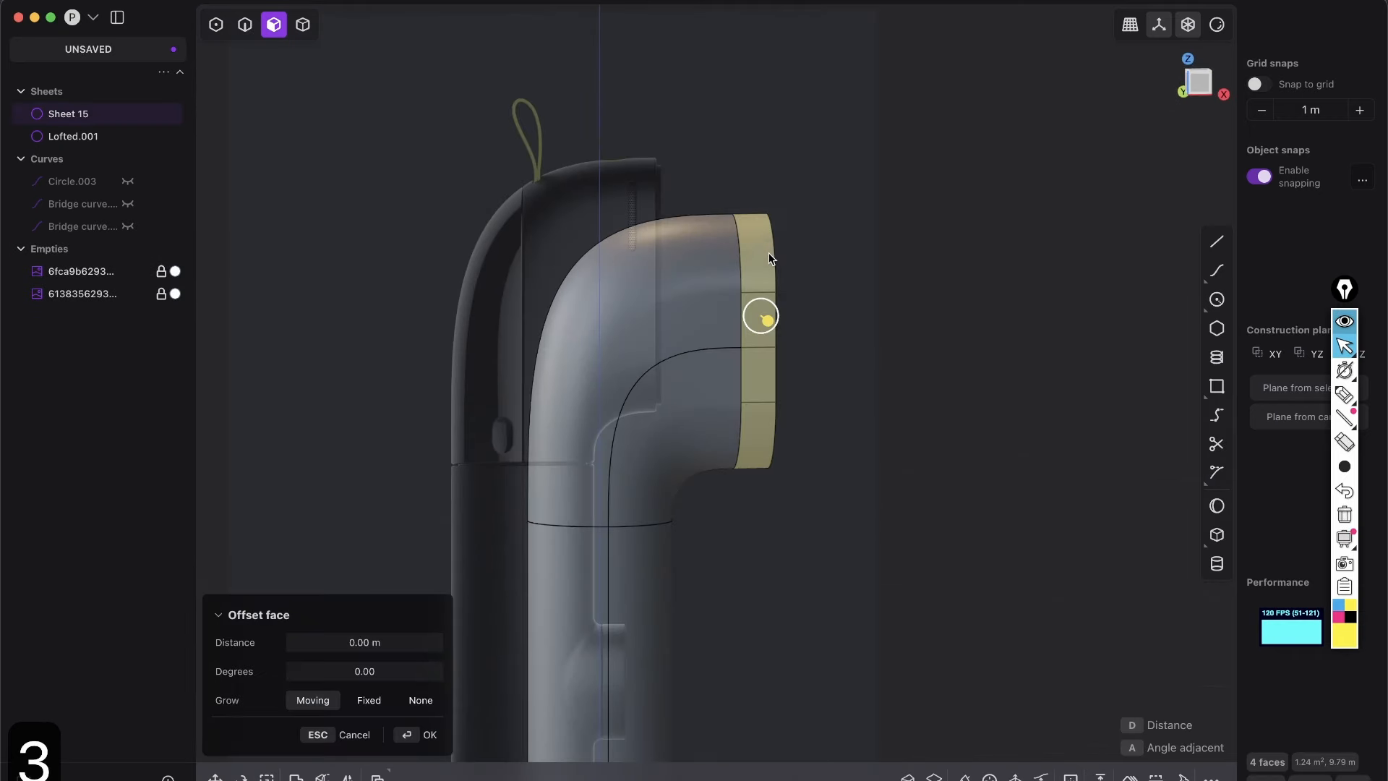
{"action": "key", "text": "shift+x"}
Step: Join the tube sheet and the lofted transition sheet into one half body
{"action": "scroll", "coordinate": [694, 422], "scroll_direction": "down", "scroll_amount": 3}
{"action": "middle_click_drag", "start_coordinate": [694, 421], "coordinate": [670, 389]}
{"action": "key", "text": "Tab"}
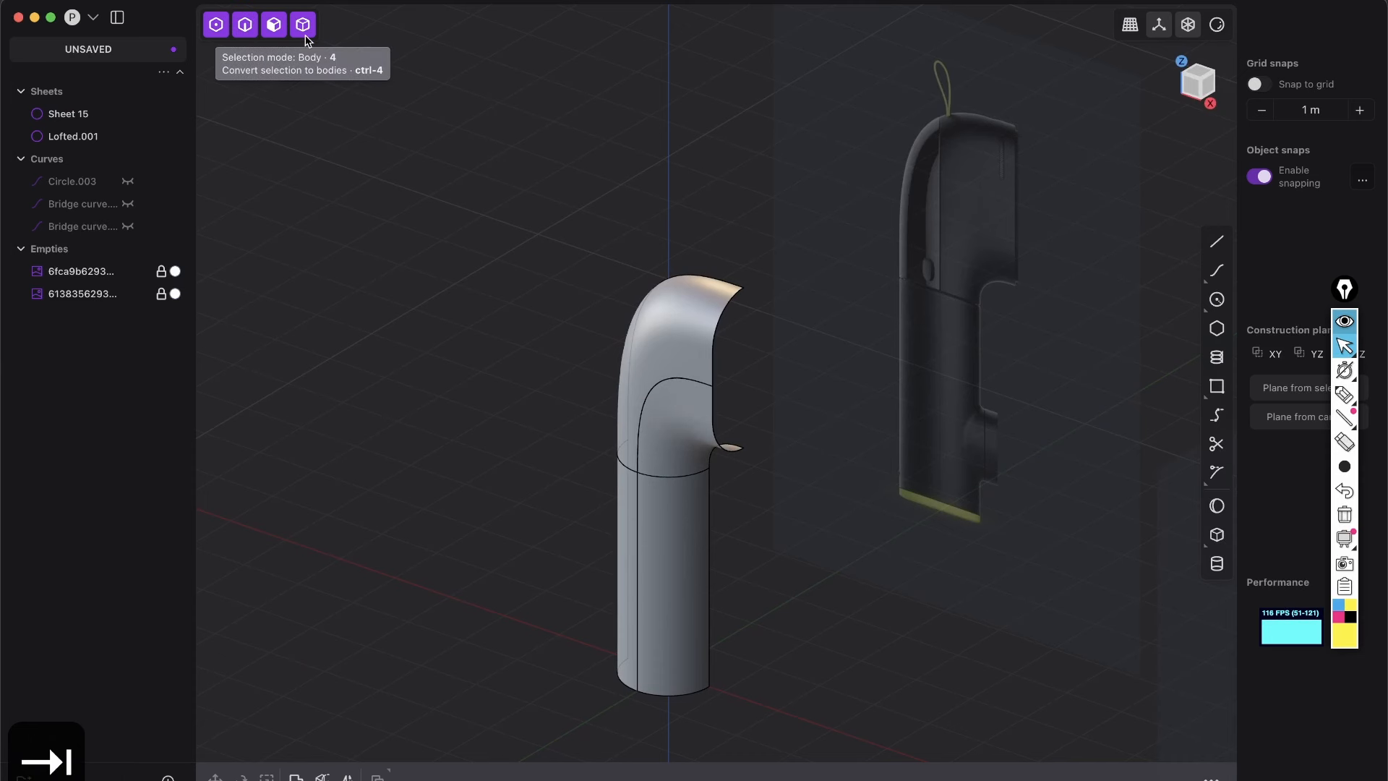
{"action": "left_click_drag", "start_coordinate": [782, 671], "coordinate": [553, 178]}
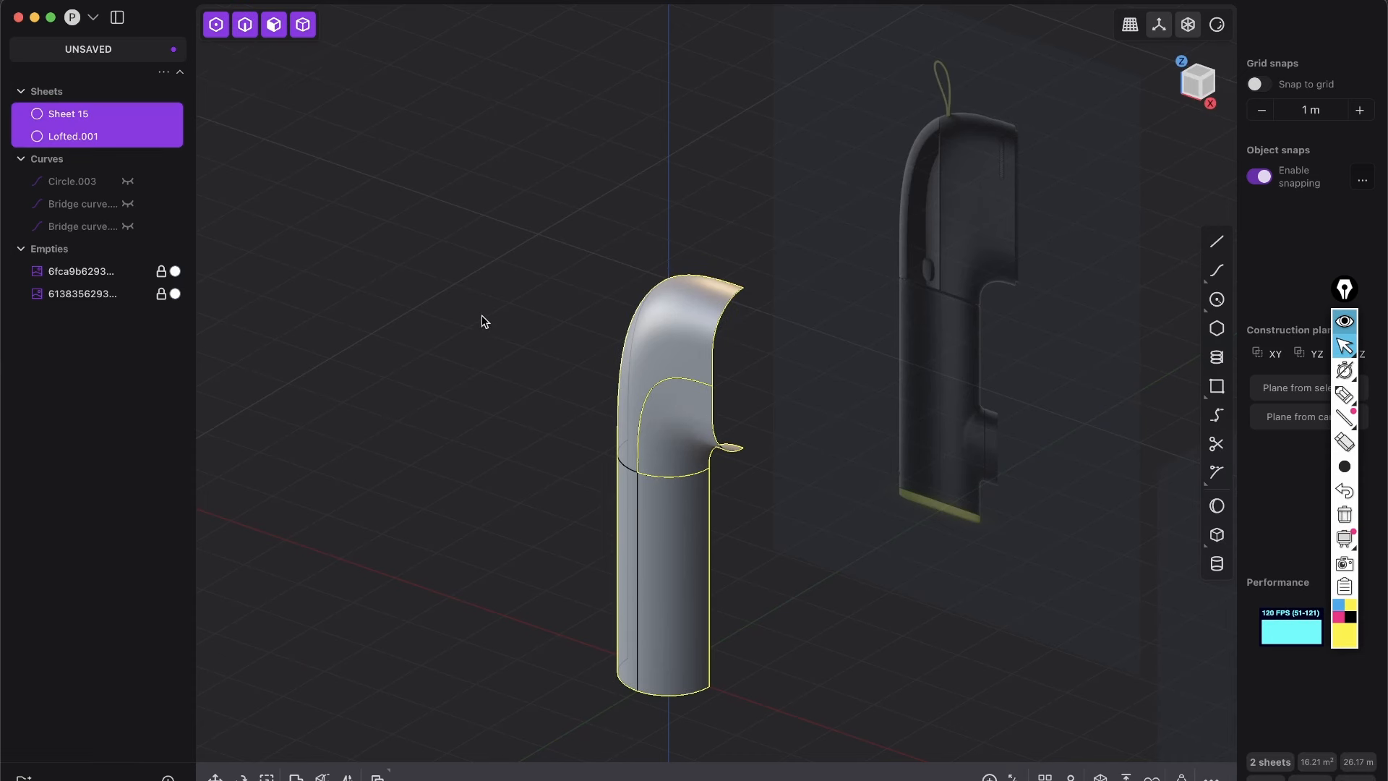
{"action": "key", "text": "j"}
Step: Mirror the half body across its lengthwise centre plane and join both halves into one sheet
{"action": "middle_click_drag", "start_coordinate": [615, 494], "coordinate": [795, 511]}
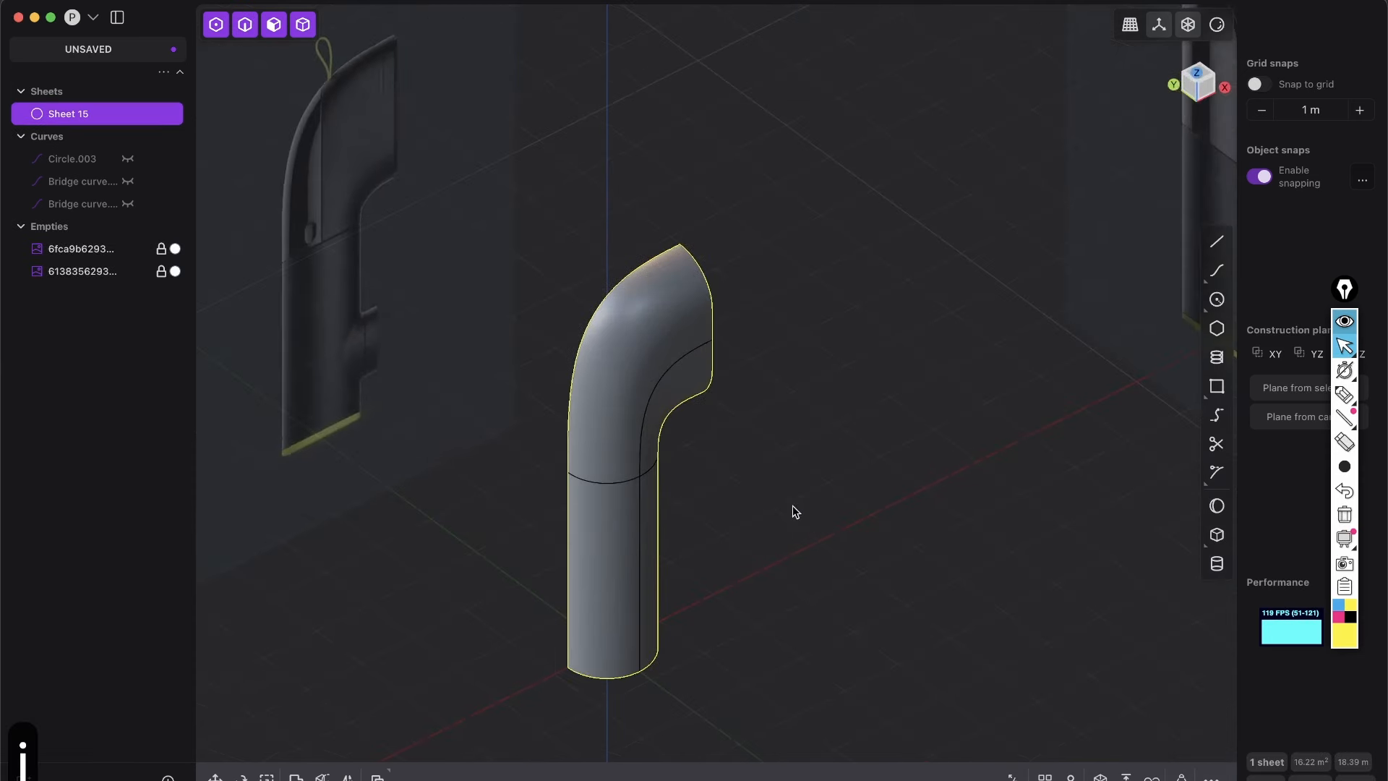
{"action": "key", "text": "alt+x"}
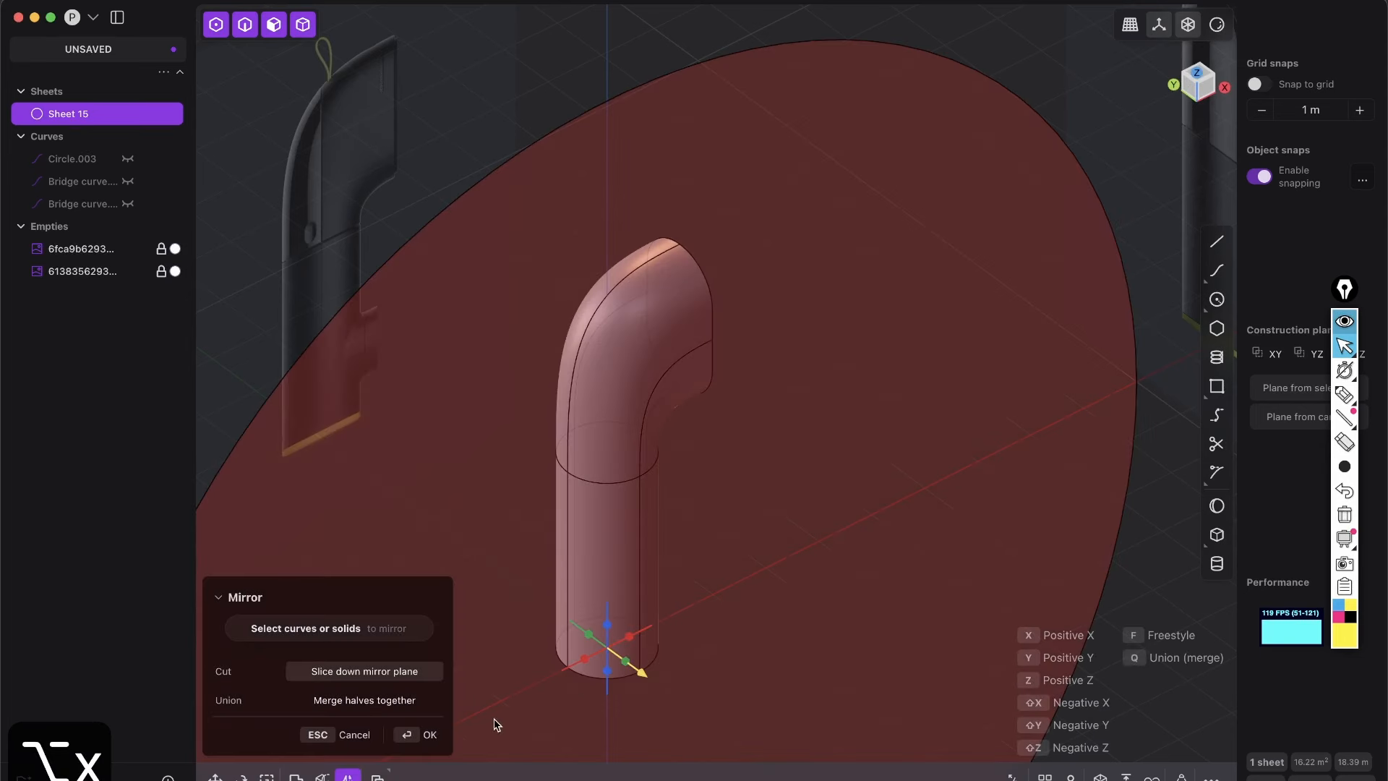
{"action": "left_click", "coordinate": [435, 739]}
{"action": "key", "text": "shift+e"}
{"action": "middle_click_drag", "start_coordinate": [611, 540], "coordinate": [627, 467]}
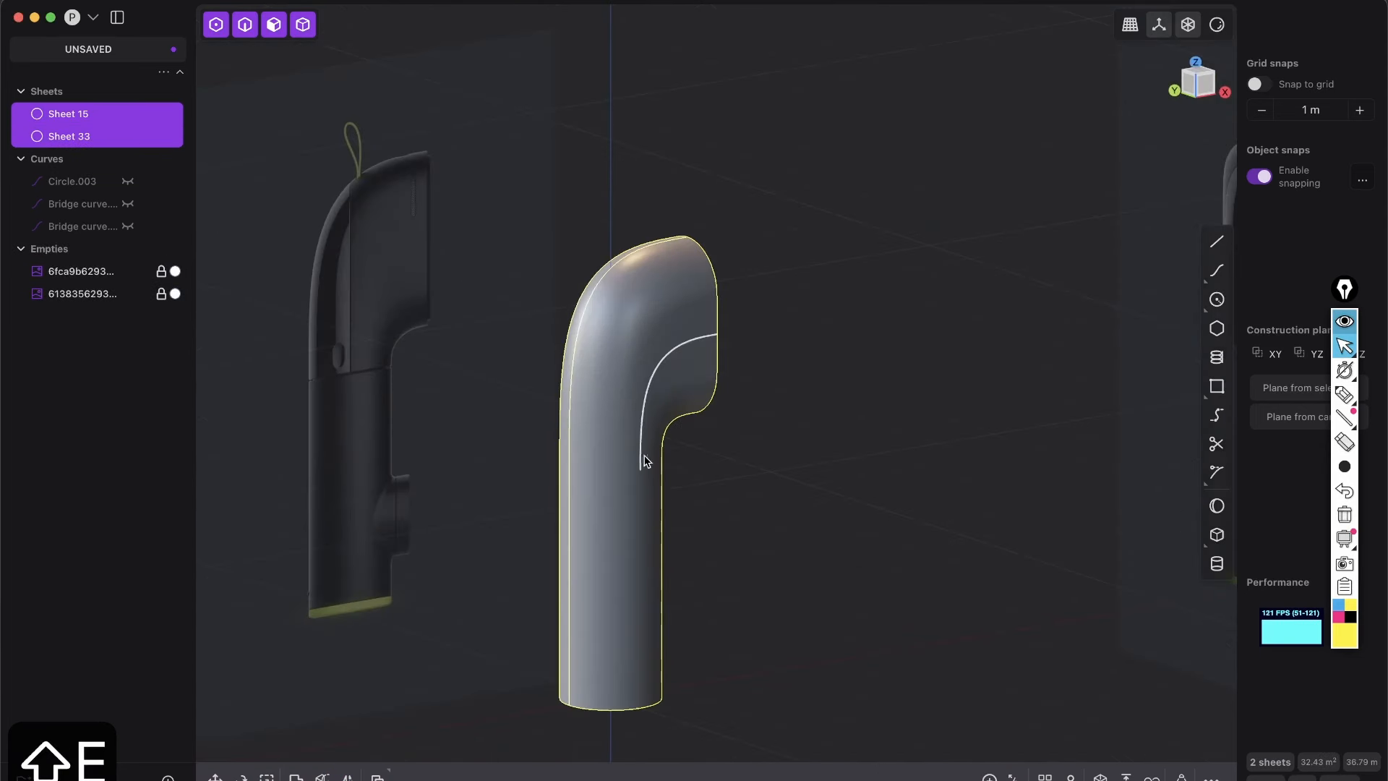
{"action": "key", "text": "j"}
Step: Examine the joined full body's surface flow with zebra stripes and in glossy metallic shading from several angles
{"action": "scroll", "coordinate": [722, 405], "scroll_direction": "up", "scroll_amount": 5}
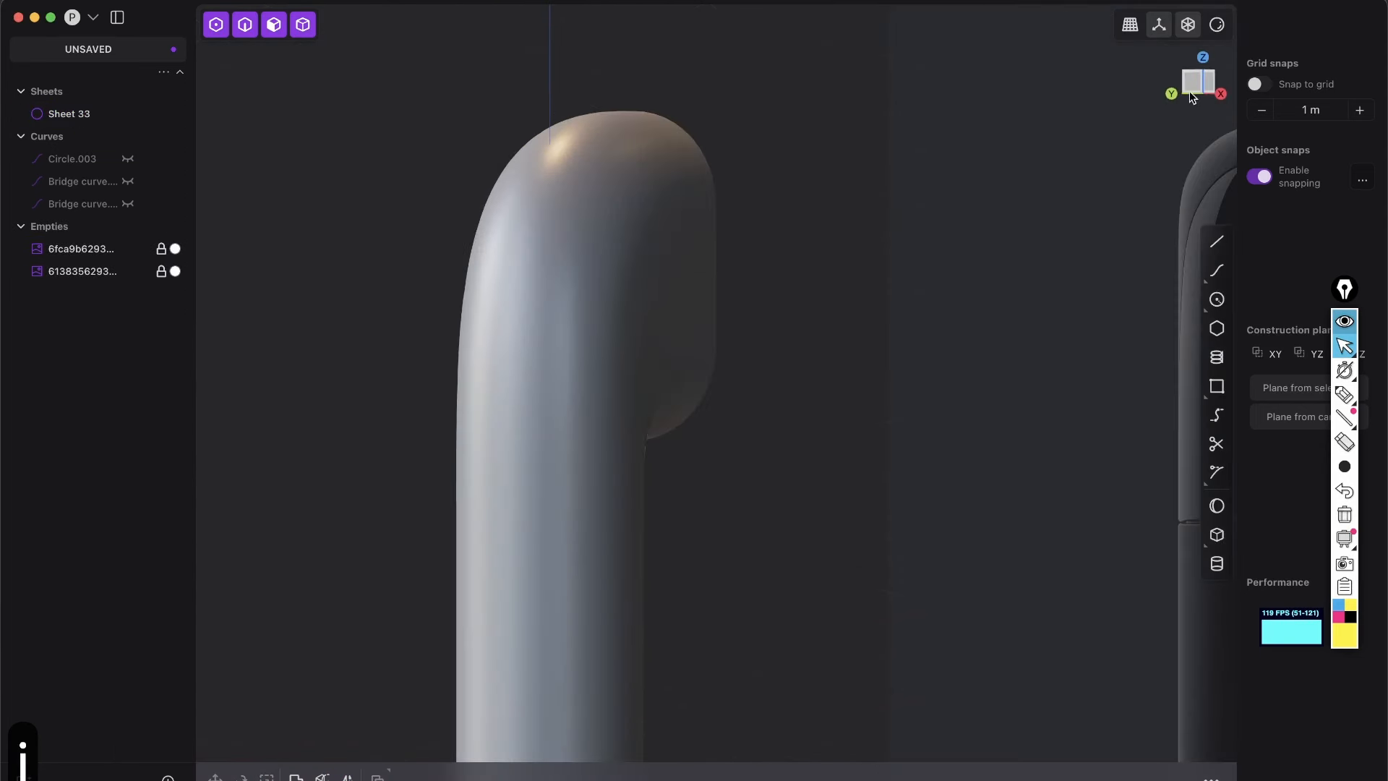
{"action": "middle_click_drag", "start_coordinate": [1135, 70], "coordinate": [652, 318]}
{"action": "scroll", "coordinate": [796, 293], "scroll_direction": "up", "scroll_amount": 3}
{"action": "middle_click_drag", "start_coordinate": [1004, 226], "coordinate": [1115, 173]}
{"action": "key", "text": "z"}
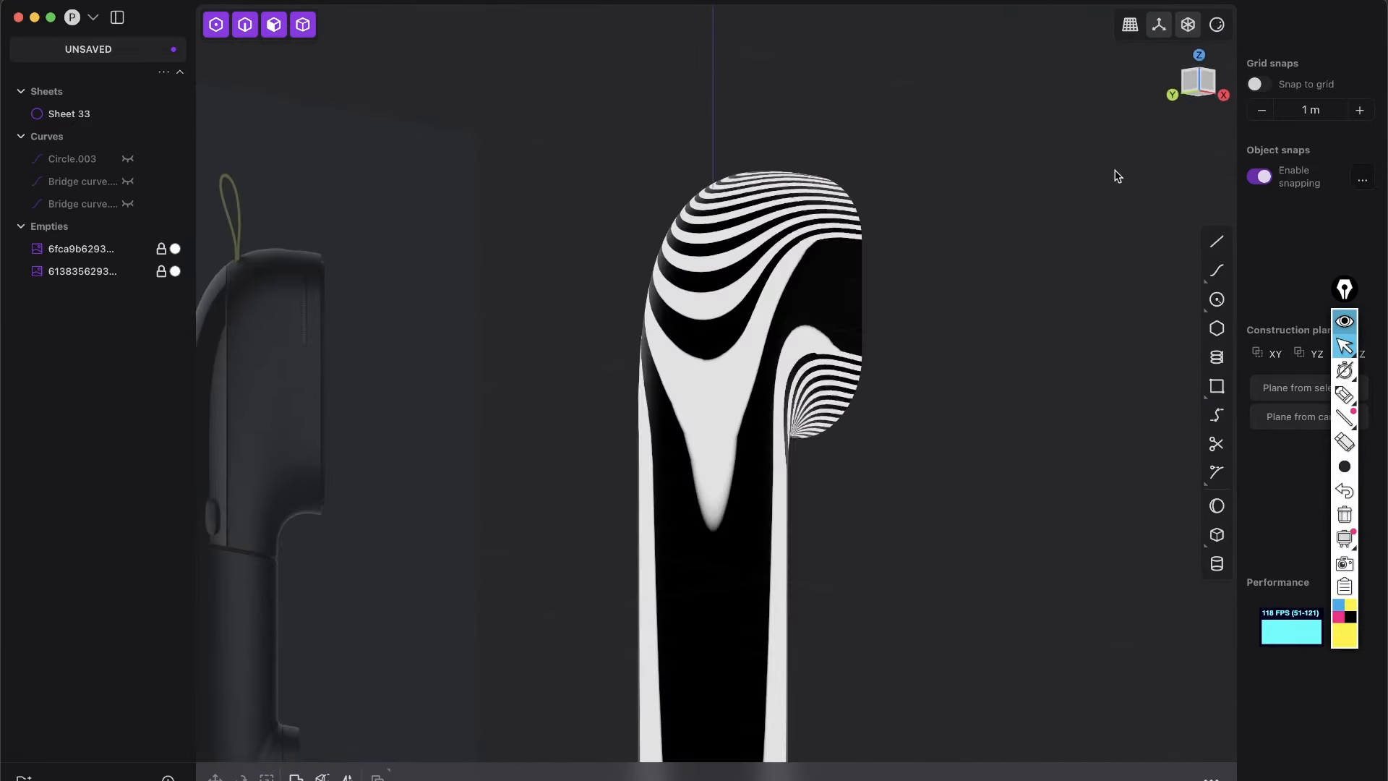
{"action": "middle_click_drag", "start_coordinate": [744, 347], "coordinate": [824, 310]}
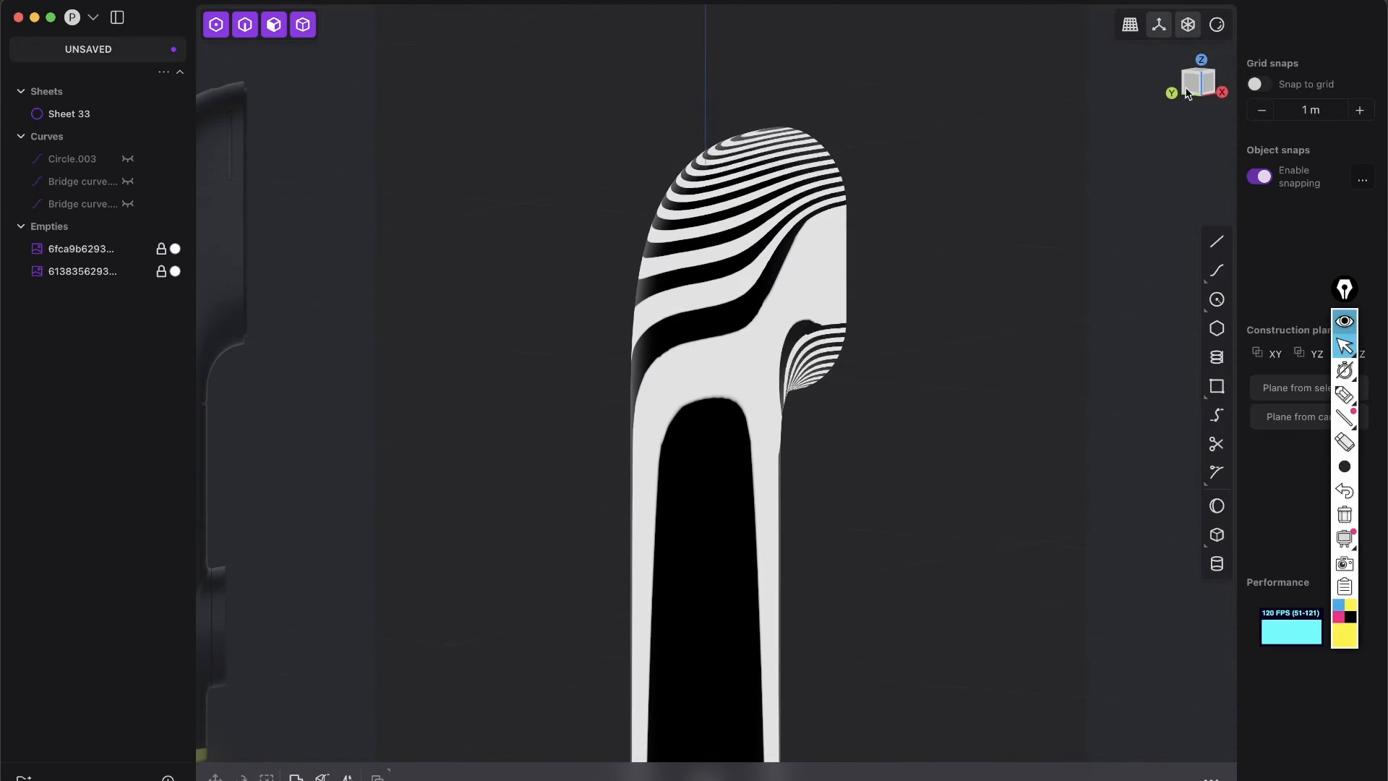
{"action": "left_click", "coordinate": [1217, 26]}
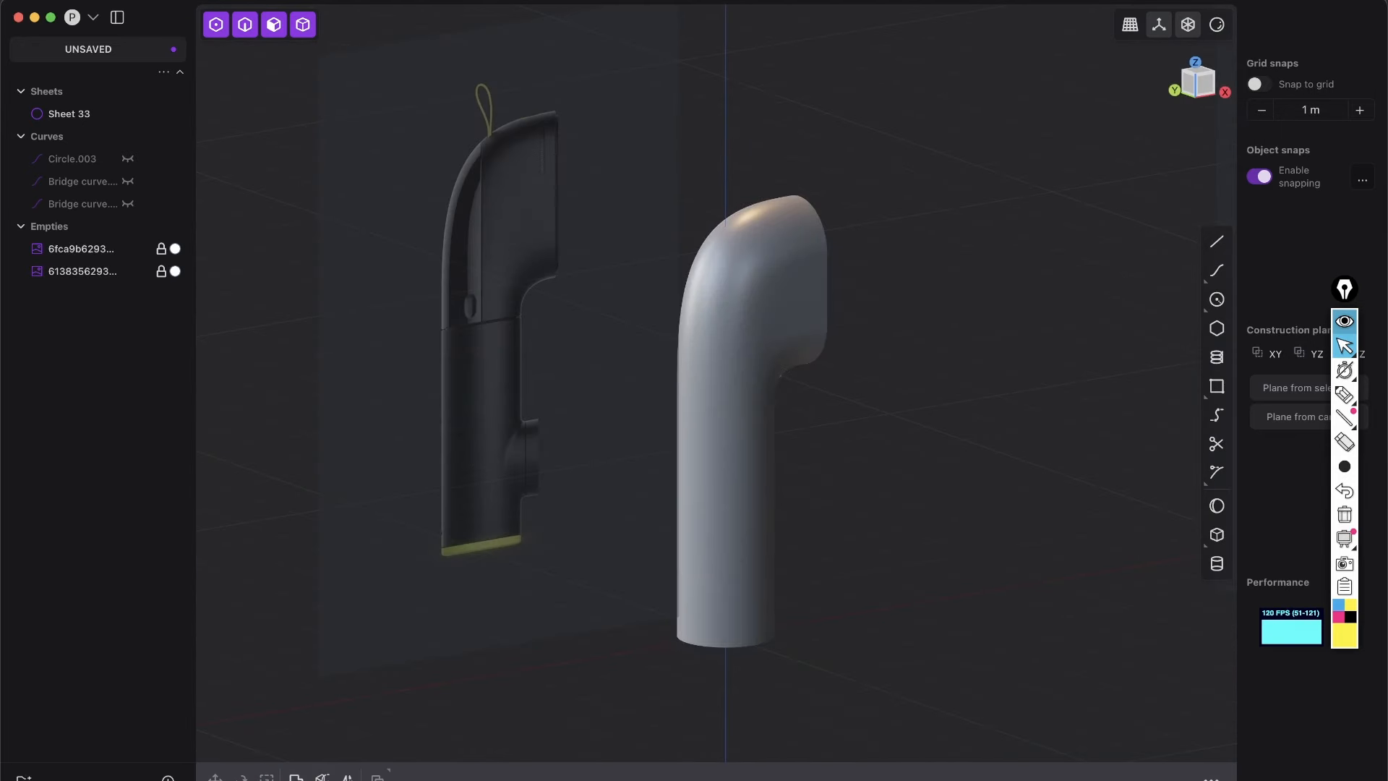
{"action": "middle_click_drag", "start_coordinate": [719, 510], "coordinate": [743, 525]}
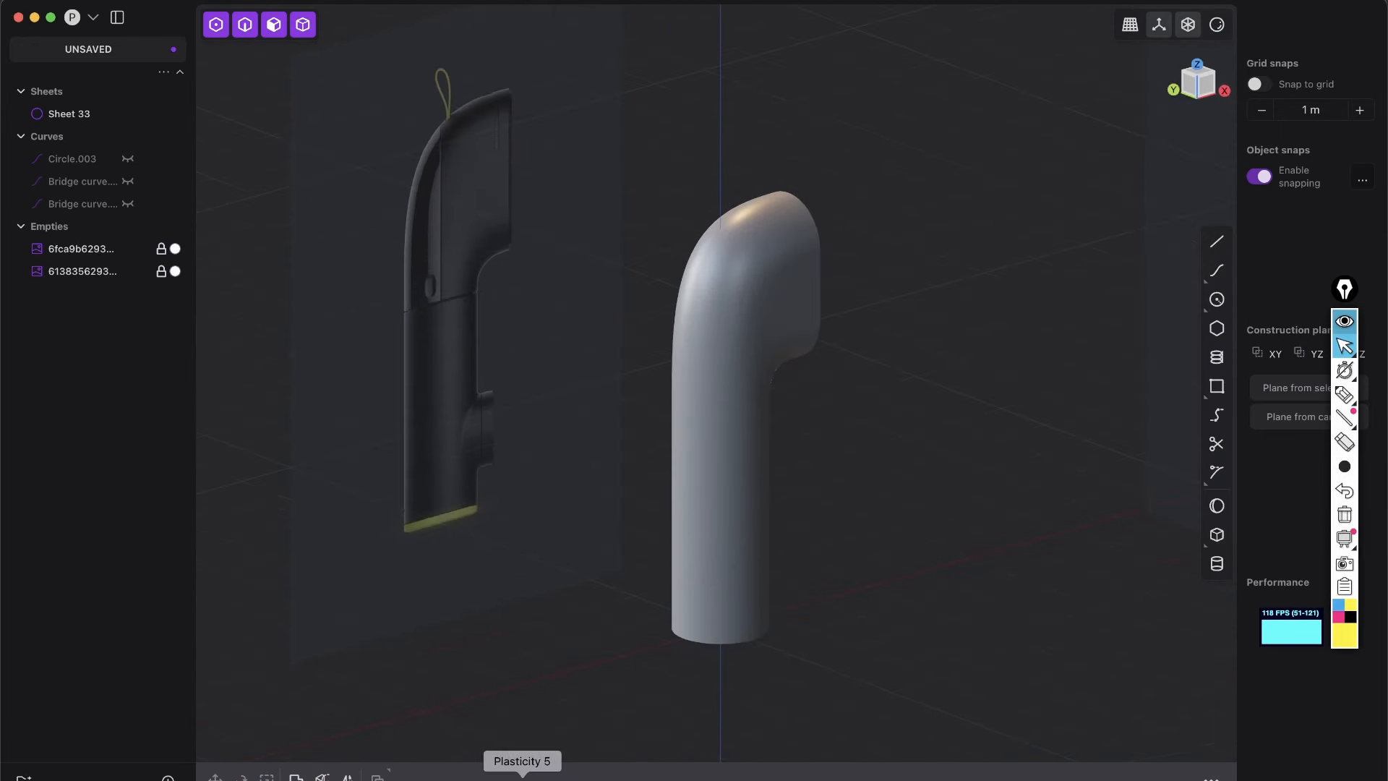
Step: Switch to Photoshop and view the day1-banner.psd banner in full-screen mode, returning to the standard view
{"action": "left_click", "coordinate": [586, 777]}
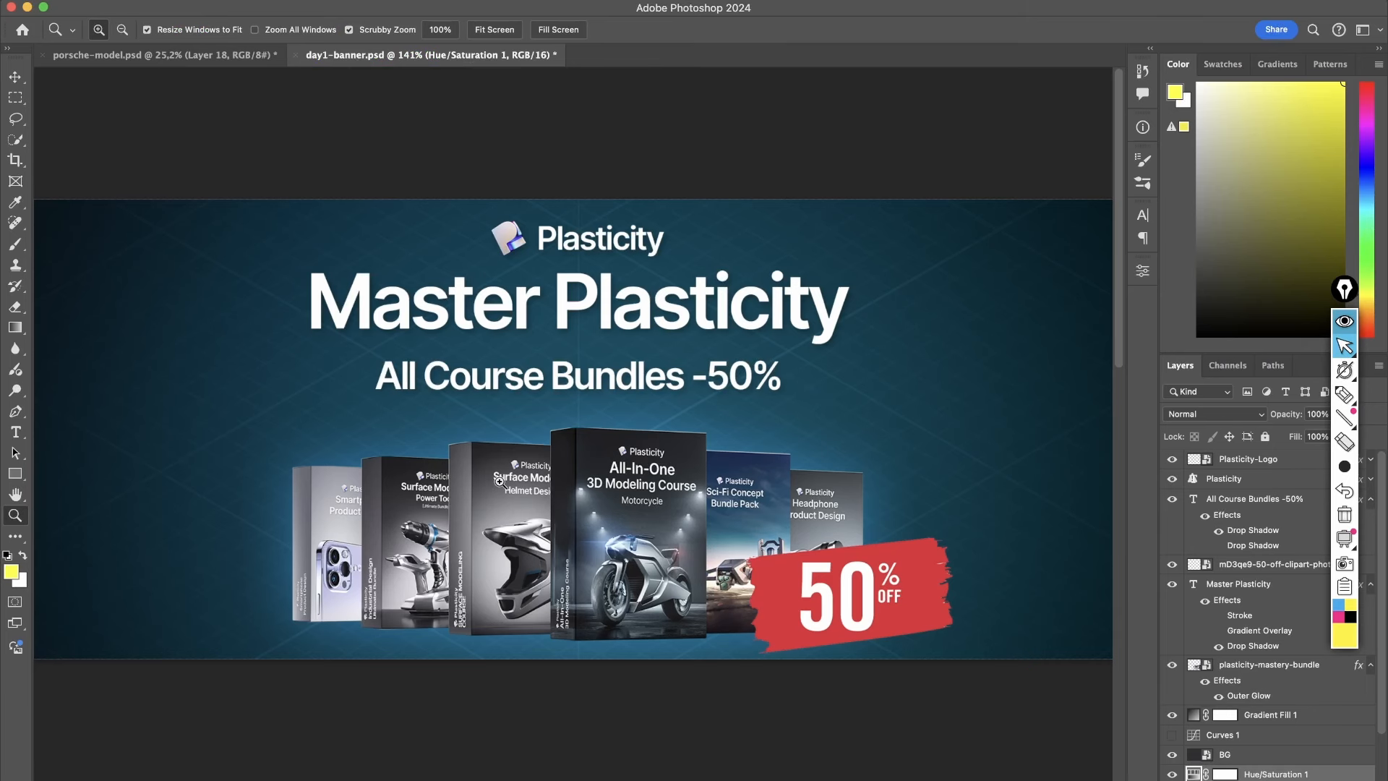
{"action": "key", "text": "f"}
{"action": "key", "text": "f"}
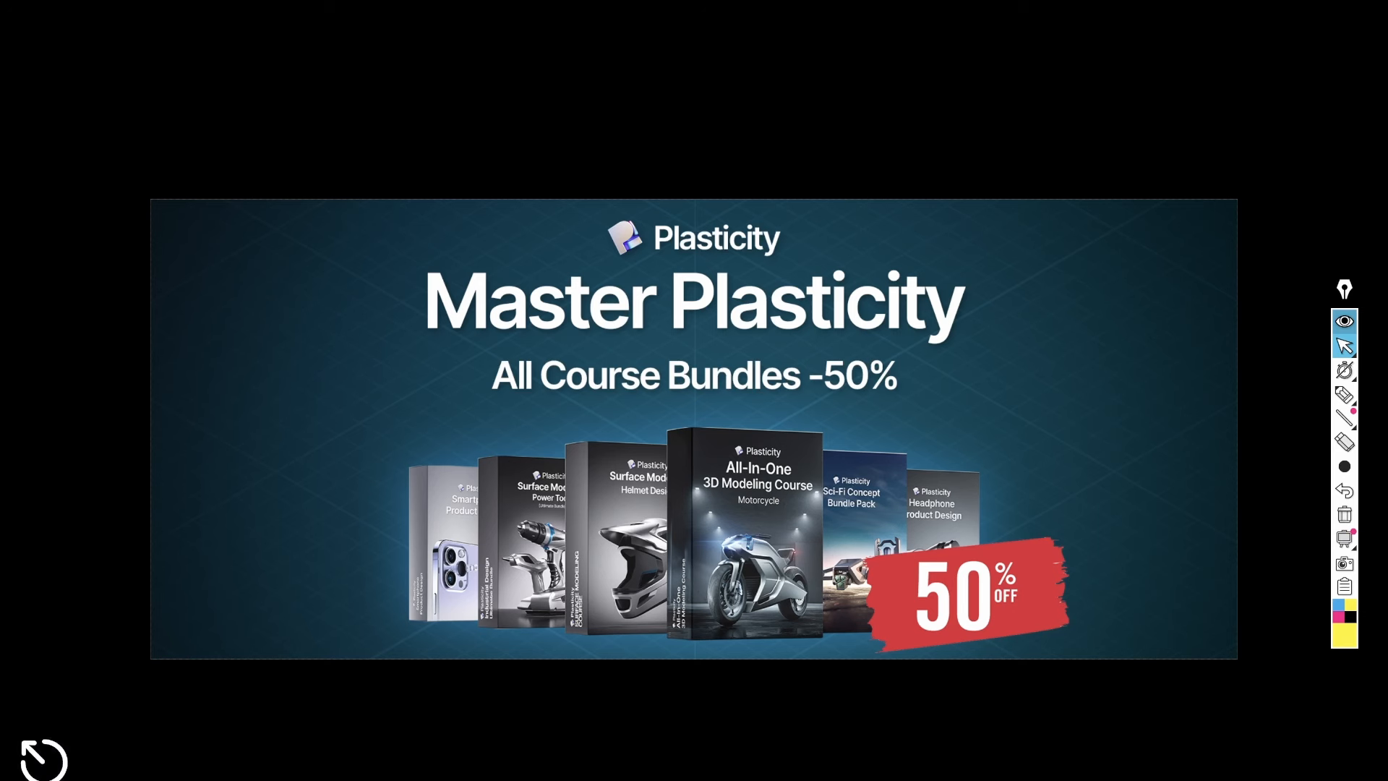
{"action": "key", "text": "f"}
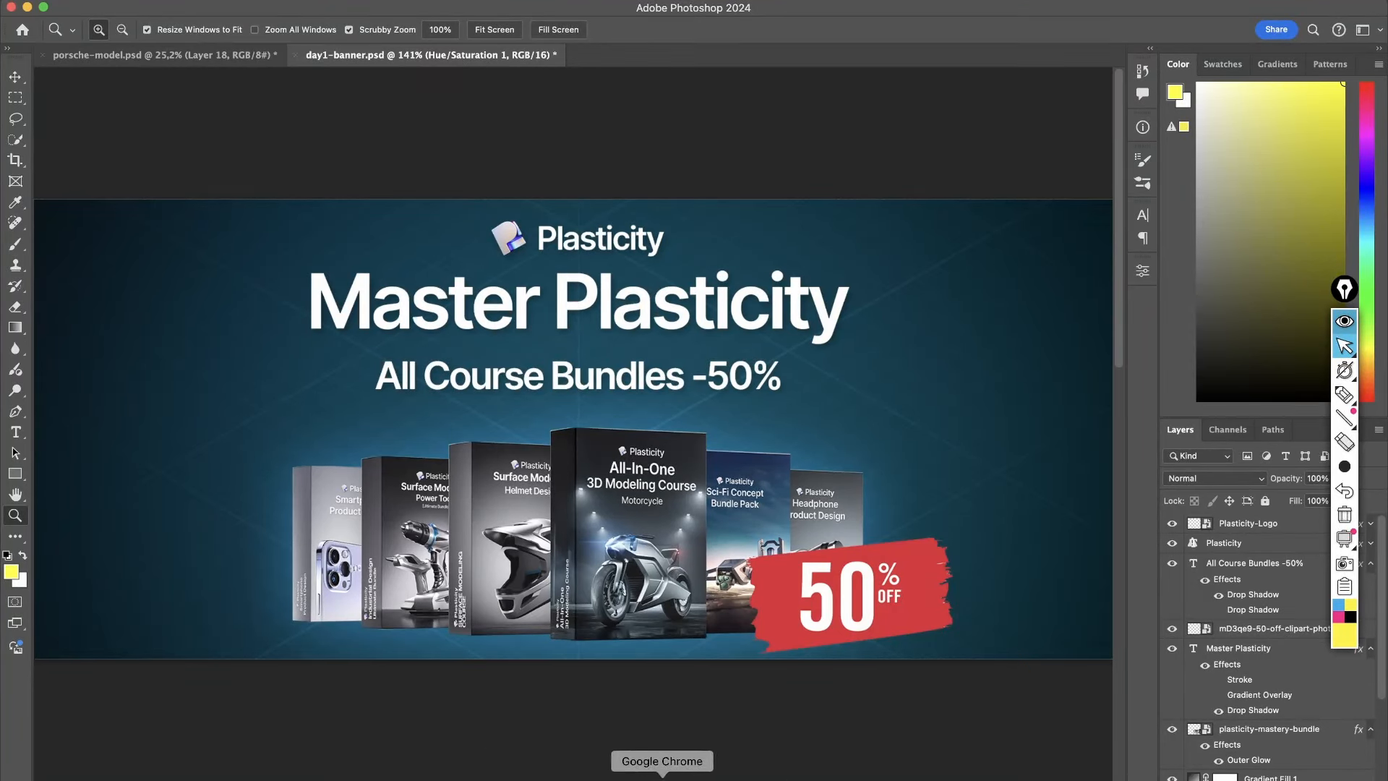
Step: Switch back to Plasticity, show the edges and compare the body with the dash cam reference image's seams, button and mount
{"action": "left_click", "coordinate": [520, 778]}
{"action": "middle_click_drag", "start_coordinate": [688, 462], "coordinate": [555, 297], "text": "shift"}
{"action": "scroll", "coordinate": [730, 352], "scroll_direction": "up", "scroll_amount": 3}
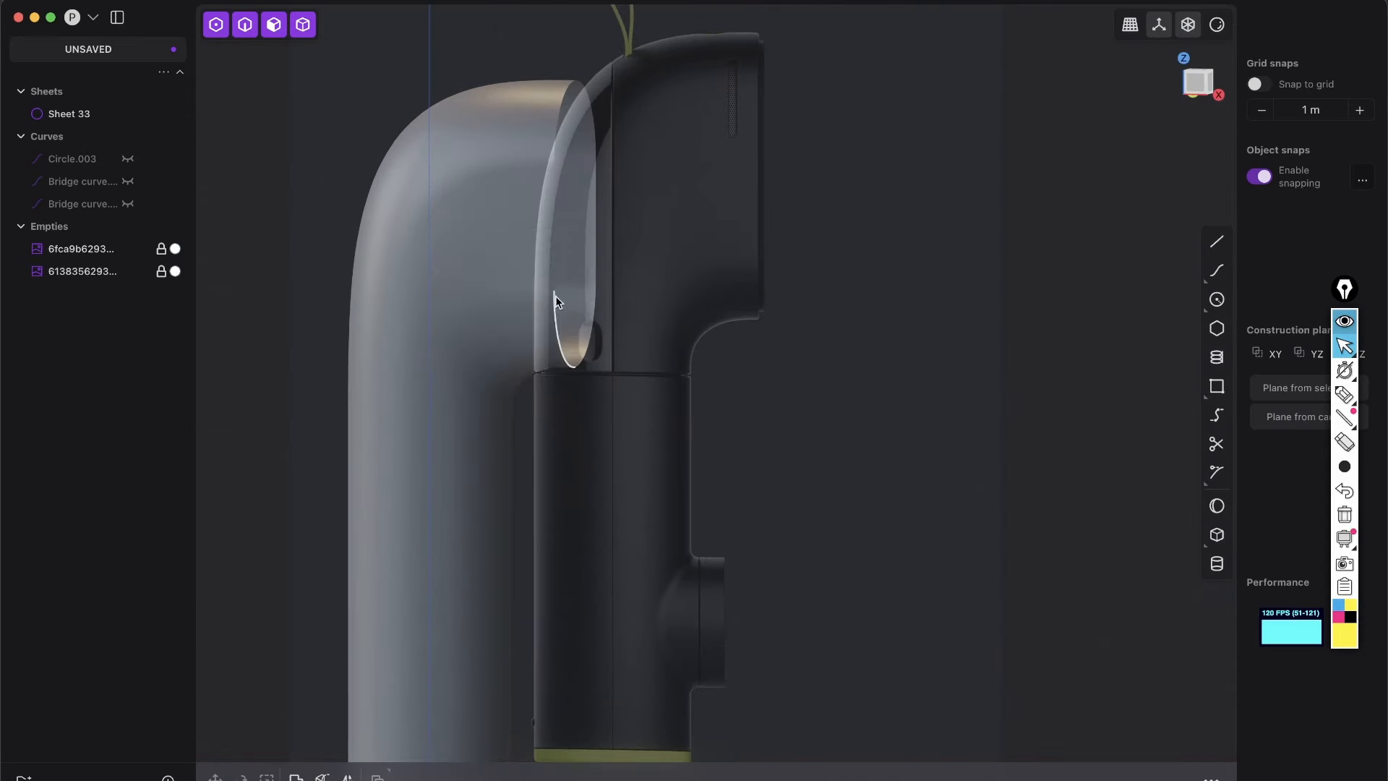
{"action": "key", "text": "shift+e"}
{"action": "middle_click_drag", "start_coordinate": [605, 245], "coordinate": [587, 241]}
{"action": "scroll", "coordinate": [814, 246], "scroll_direction": "up", "scroll_amount": 4}
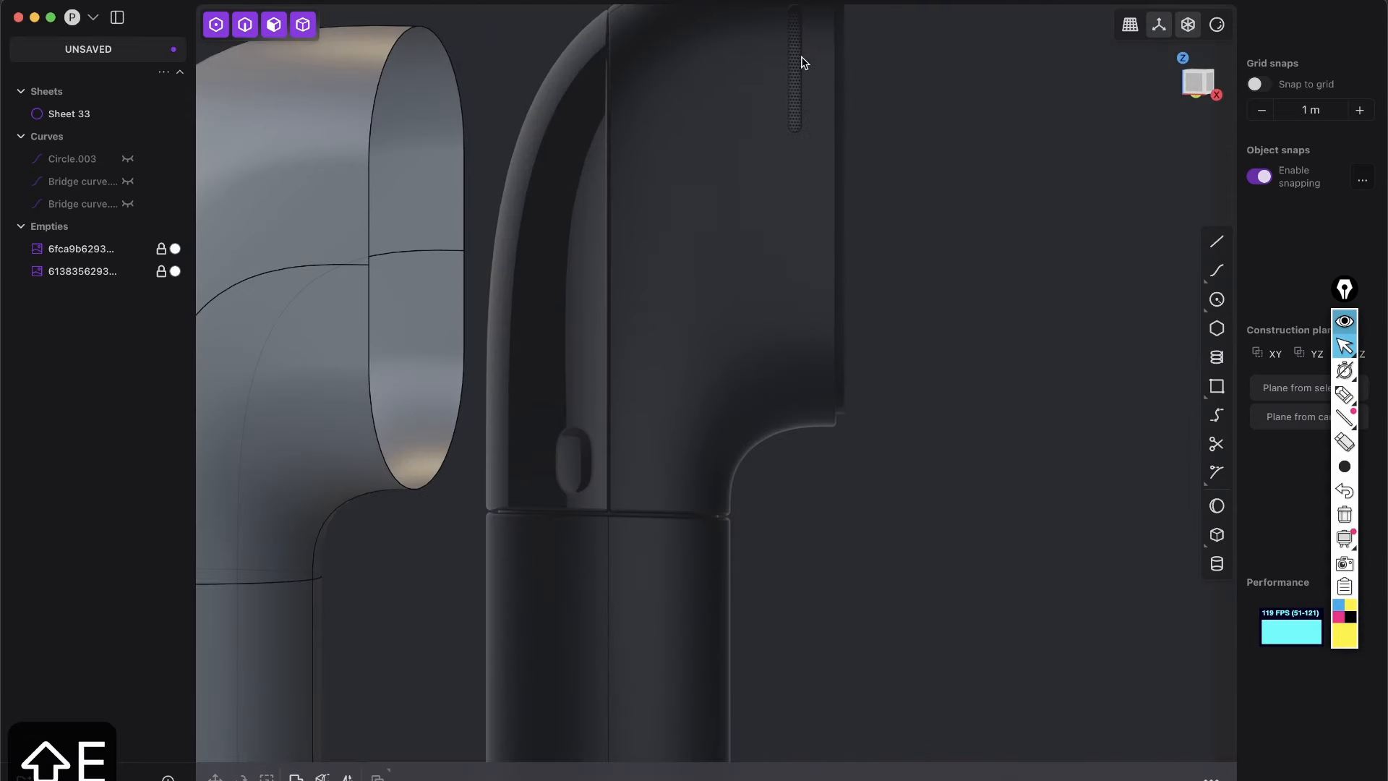
{"action": "middle_click_drag", "start_coordinate": [591, 445], "coordinate": [865, 444]}
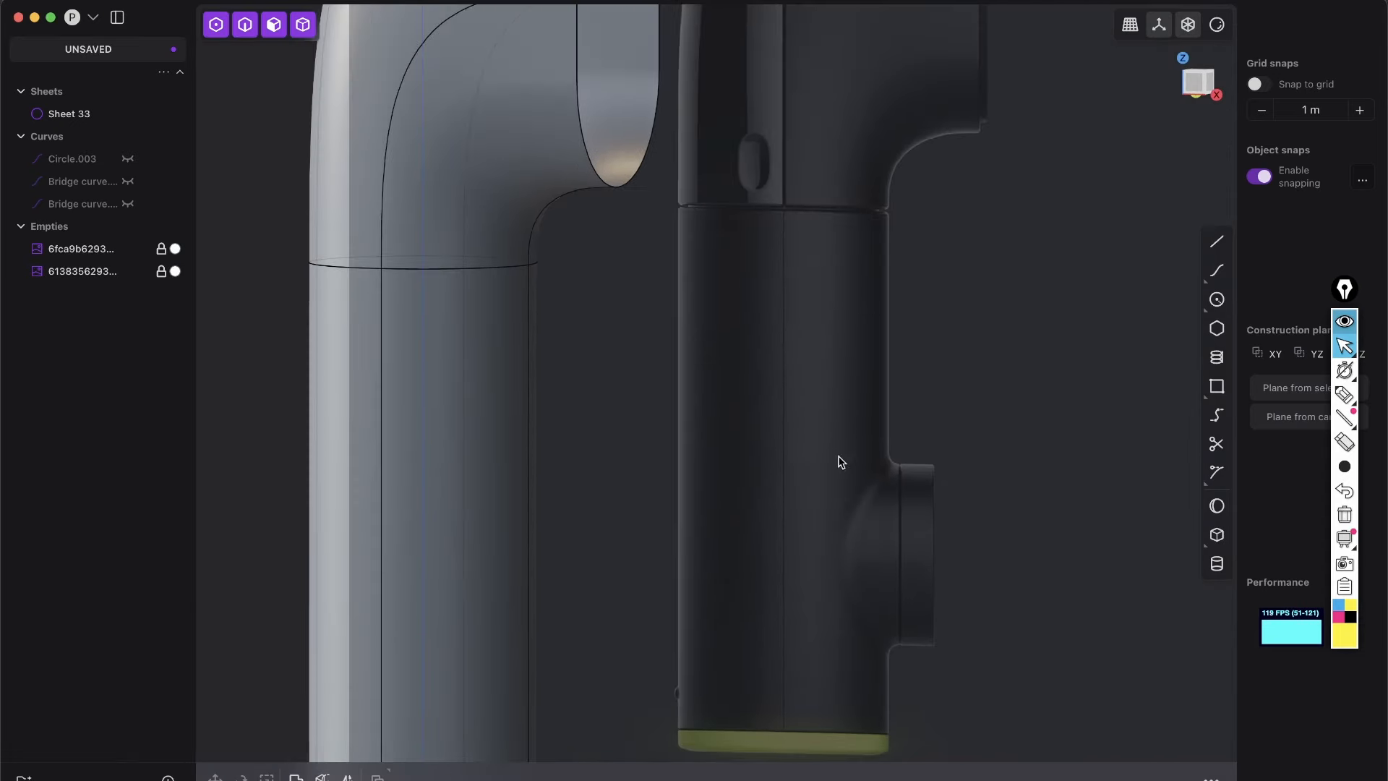
{"action": "scroll", "coordinate": [759, 409], "scroll_direction": "down", "scroll_amount": 5}
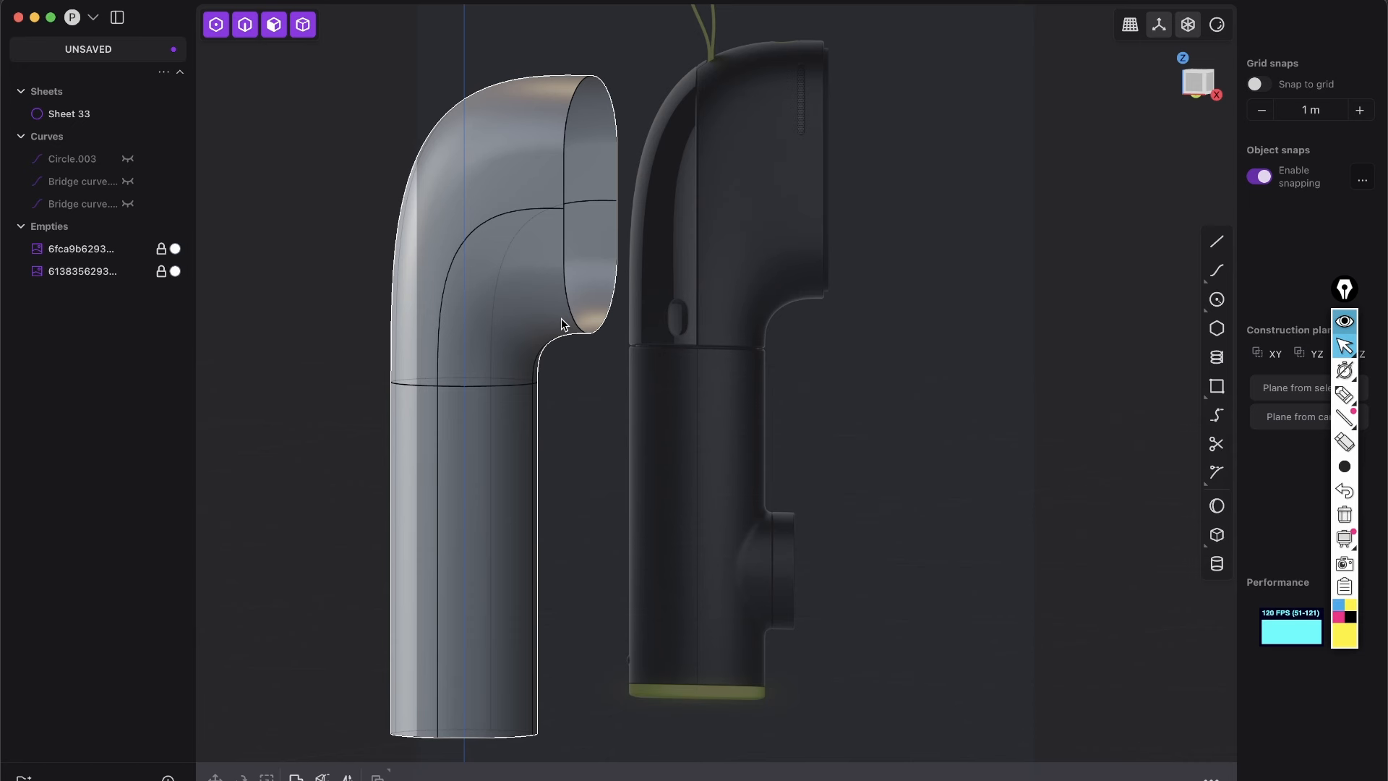
{"action": "middle_click_drag", "start_coordinate": [564, 323], "coordinate": [754, 362]}
{"action": "scroll", "coordinate": [712, 341], "scroll_direction": "down", "scroll_amount": 2}
Step: Switch to Photoshop to show the day1-banner.psd banner again
{"action": "left_click", "coordinate": [661, 775]}
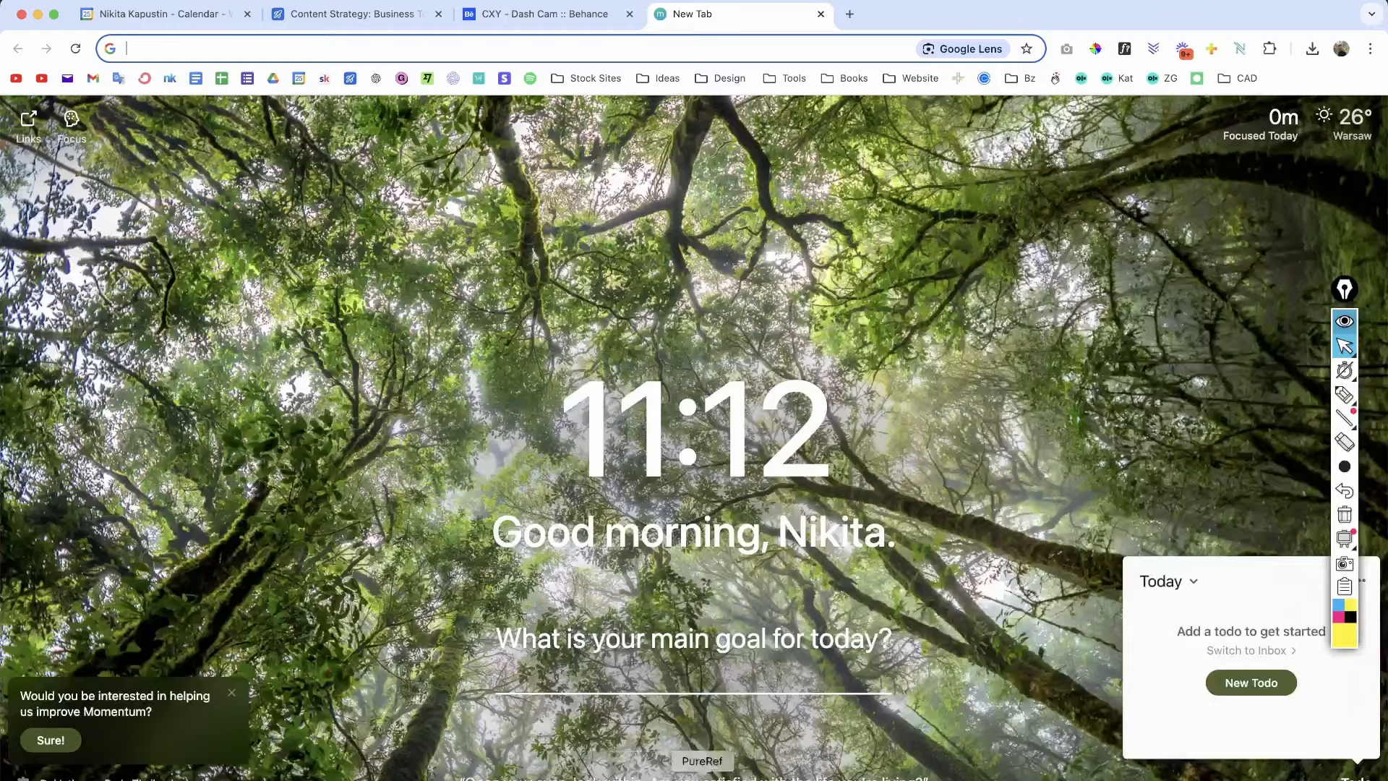
{"action": "left_click", "coordinate": [573, 774]}
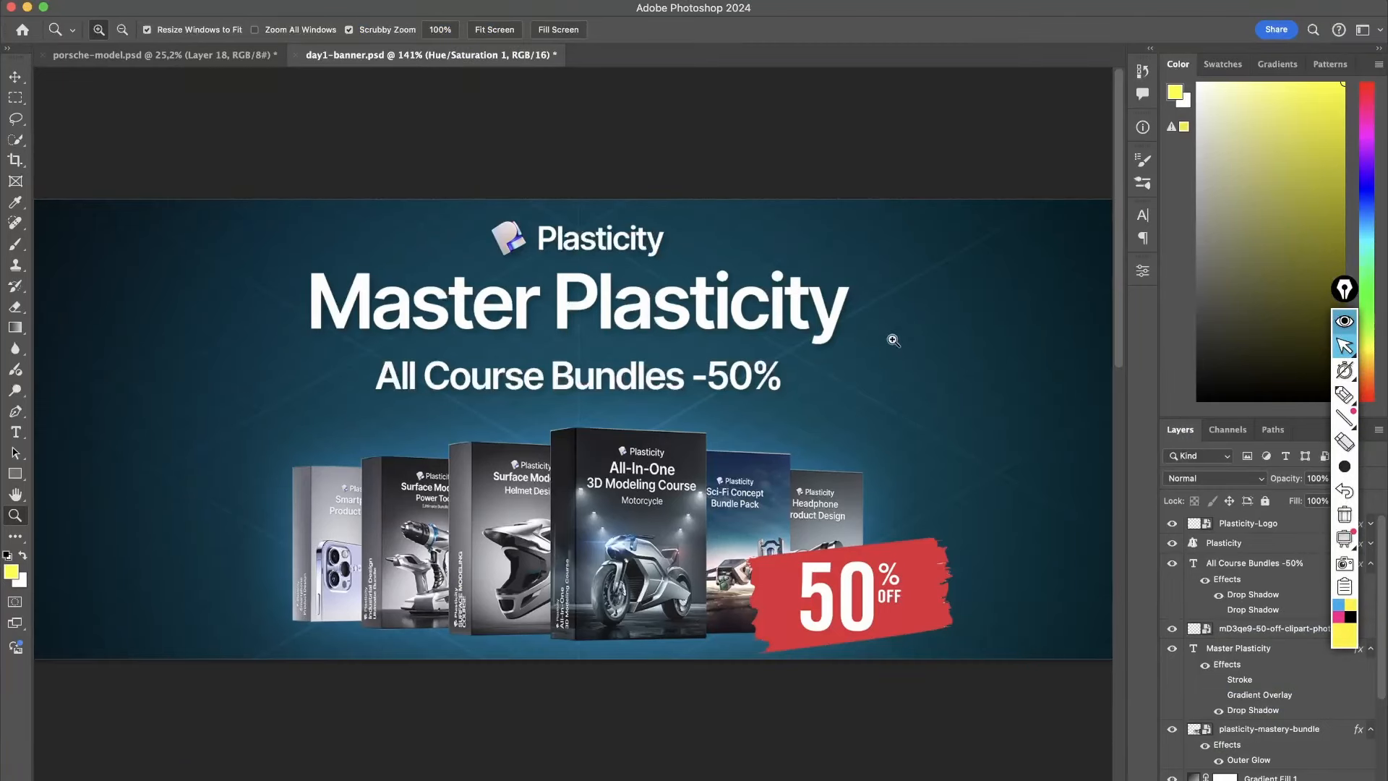